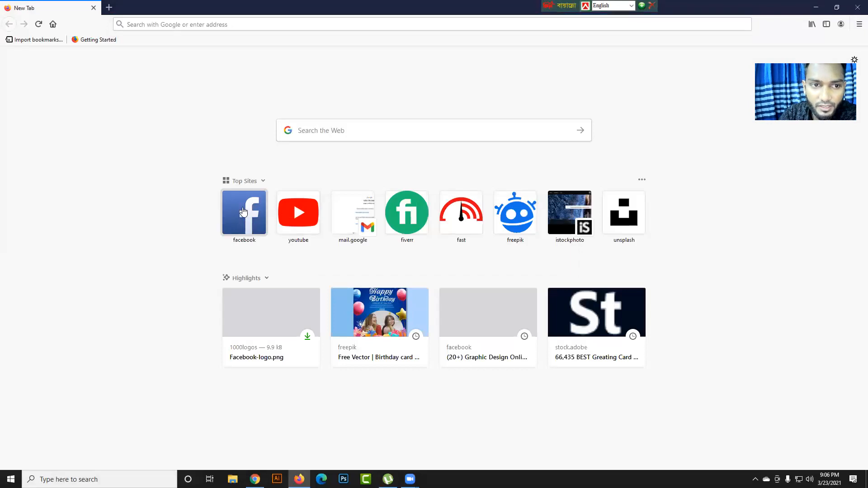
- Open Facebook and go to the Graphic Design Online Class (ITV) group from the shortcuts
{"action": "left_click", "coordinate": [244, 222]}
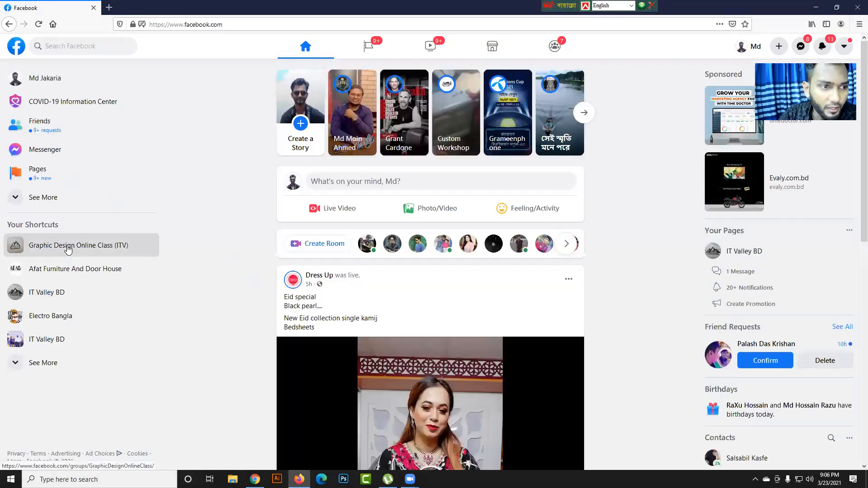
{"action": "left_click", "coordinate": [68, 249]}
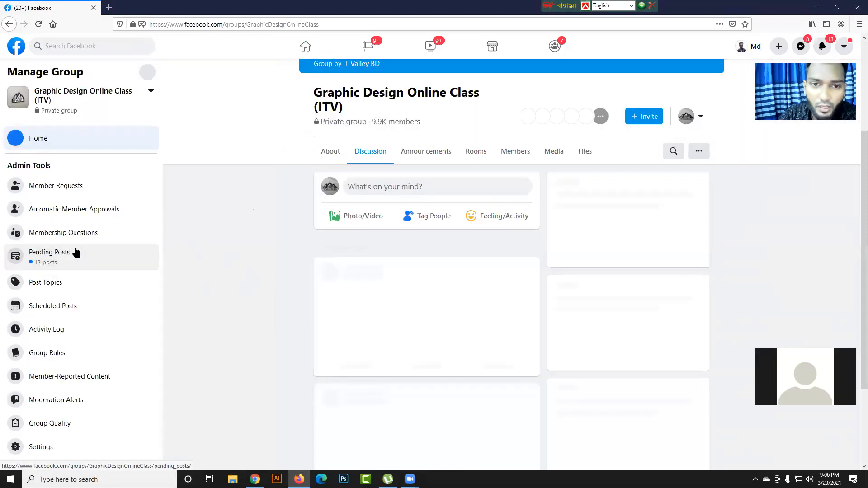
{"action": "left_click", "coordinate": [76, 252]}
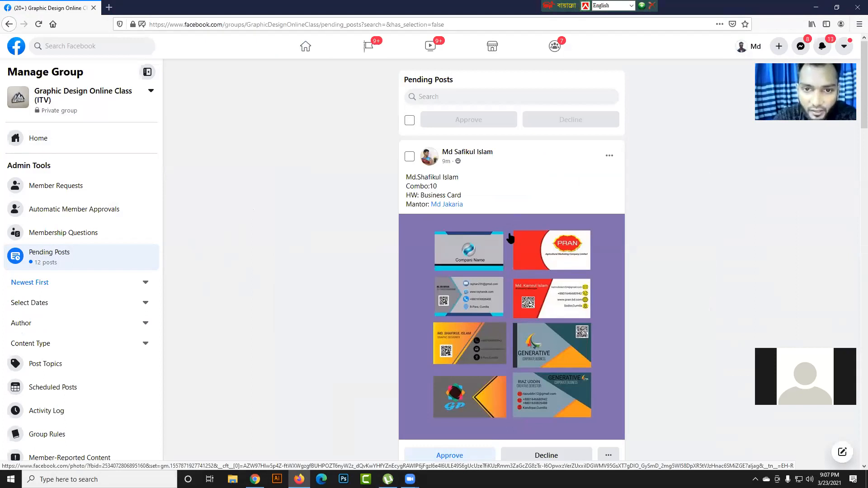
- Examine the enlarged business card homework image in the first pending post, from Combo:10, and close the viewer
{"action": "scroll", "coordinate": [509, 237], "scroll_direction": "down", "scroll_amount": 2}
{"action": "left_click", "coordinate": [469, 223]}
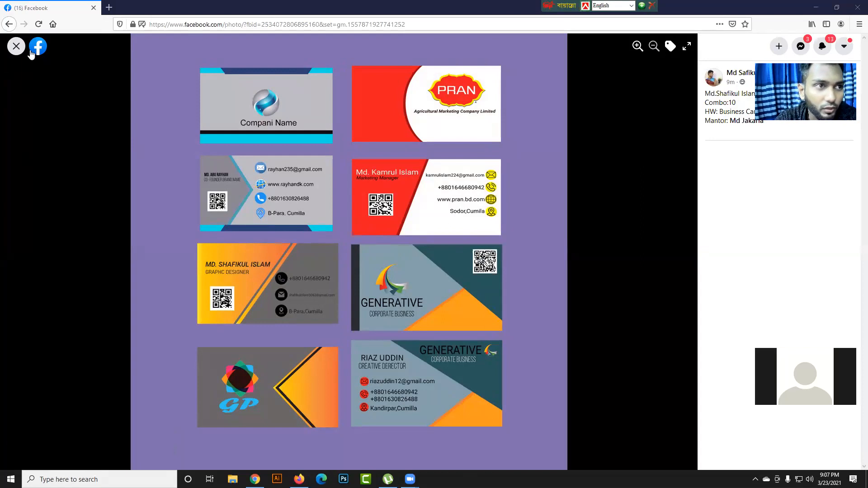
{"action": "left_click", "coordinate": [19, 47]}
- Find the pending post with nine car-brand business cards from Combo 11 and examine its image enlarged
{"action": "scroll", "coordinate": [537, 248], "scroll_direction": "down", "scroll_amount": 5}
{"action": "scroll", "coordinate": [537, 247], "scroll_direction": "down", "scroll_amount": 1}
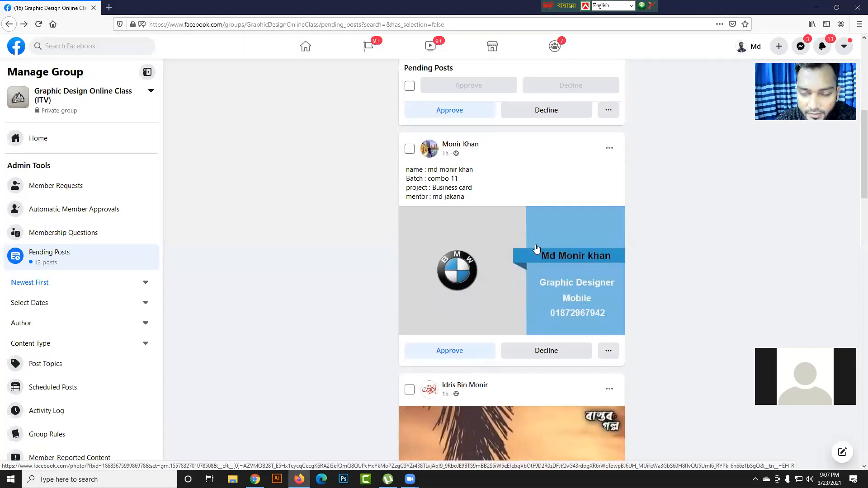
{"action": "scroll", "coordinate": [598, 253], "scroll_direction": "down", "scroll_amount": 1}
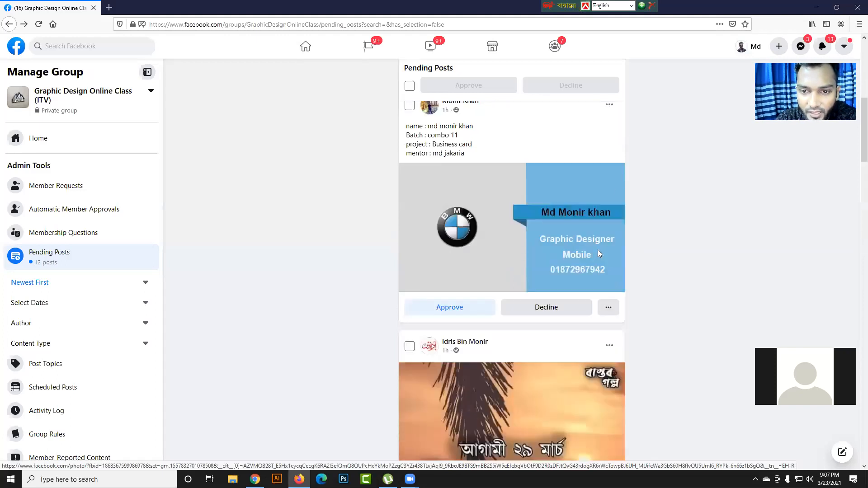
{"action": "scroll", "coordinate": [599, 255], "scroll_direction": "down", "scroll_amount": 10}
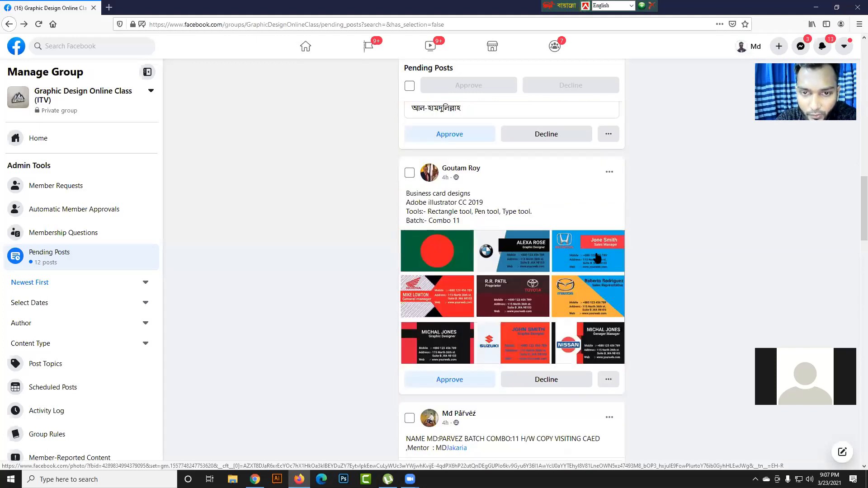
{"action": "left_click", "coordinate": [598, 257]}
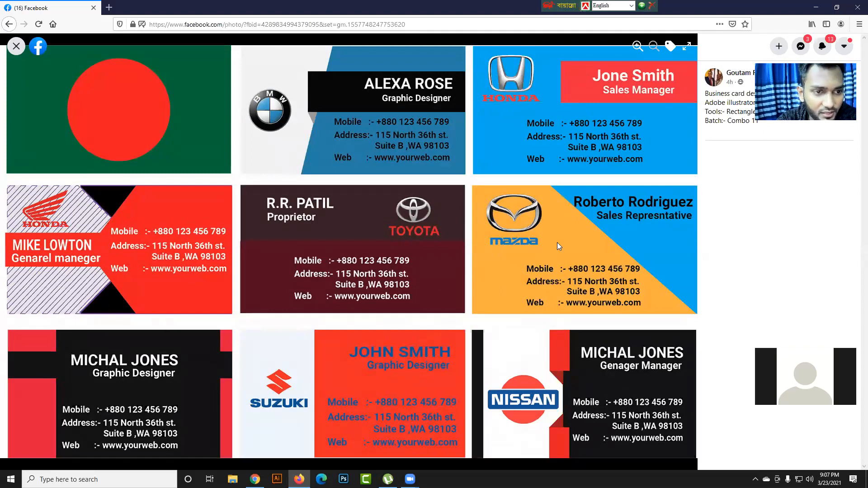
{"action": "left_click", "coordinate": [14, 47]}
- Examine the enlarged image of nine visiting cards in the next COMBO:11 pending post
{"action": "scroll", "coordinate": [491, 258], "scroll_direction": "down", "scroll_amount": 5}
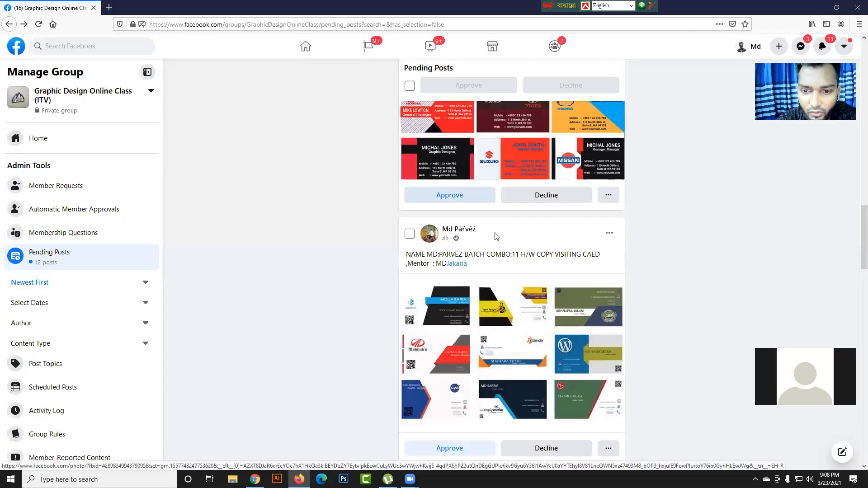
{"action": "left_click", "coordinate": [485, 289]}
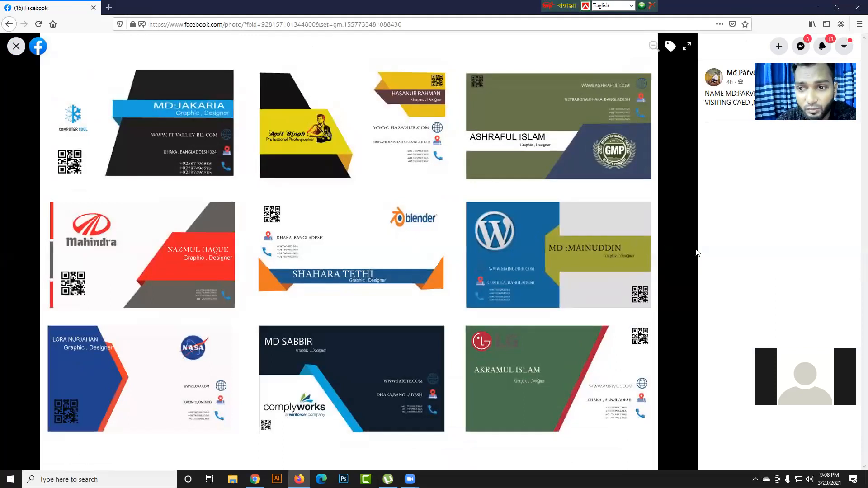
{"action": "left_click", "coordinate": [16, 45]}
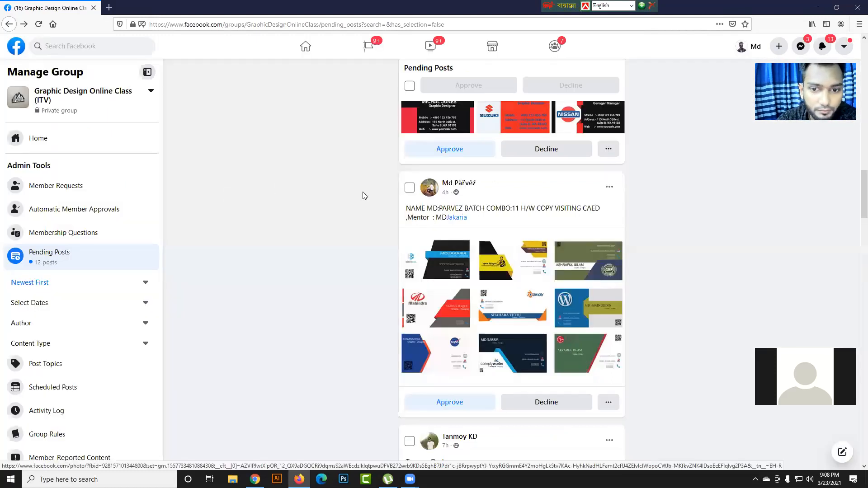
- Examine the enlarged Visiting Card mockup with the teal and blue design, and return to the pending posts
{"action": "scroll", "coordinate": [498, 248], "scroll_direction": "down", "scroll_amount": 5}
{"action": "left_click", "coordinate": [550, 269]}
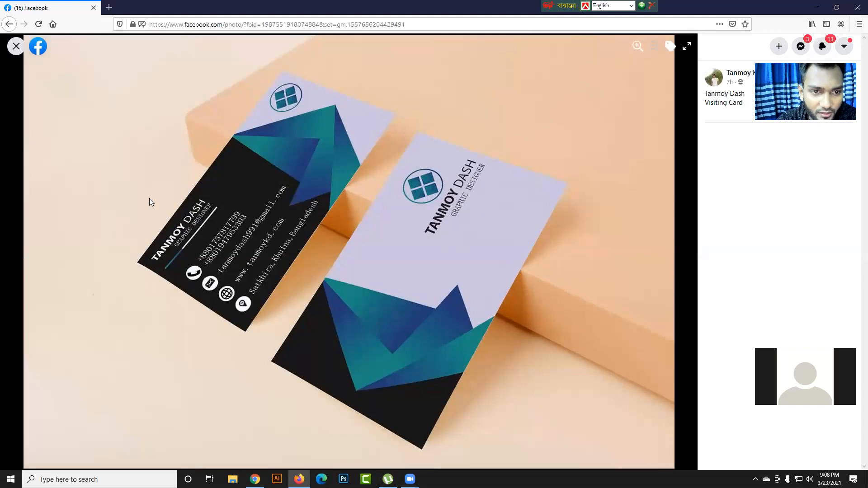
{"action": "left_click", "coordinate": [23, 51]}
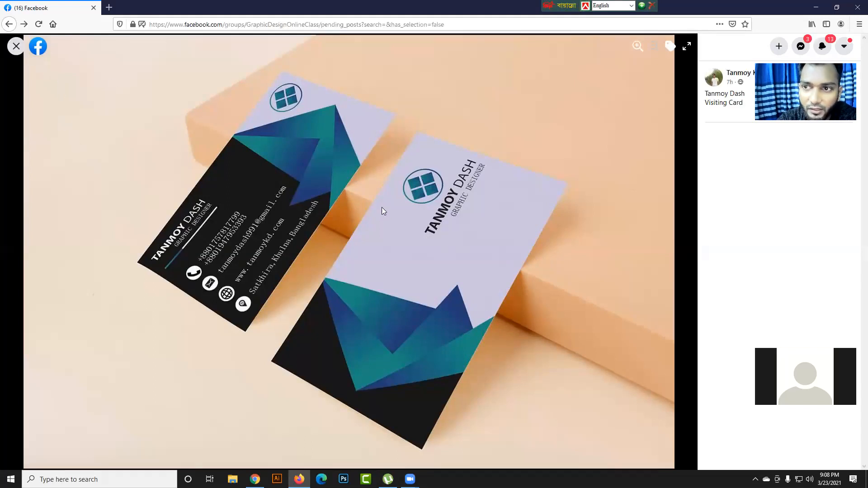
{"action": "scroll", "coordinate": [384, 246], "scroll_direction": "down", "scroll_amount": 2}
{"action": "scroll", "coordinate": [388, 246], "scroll_direction": "up", "scroll_amount": 2}
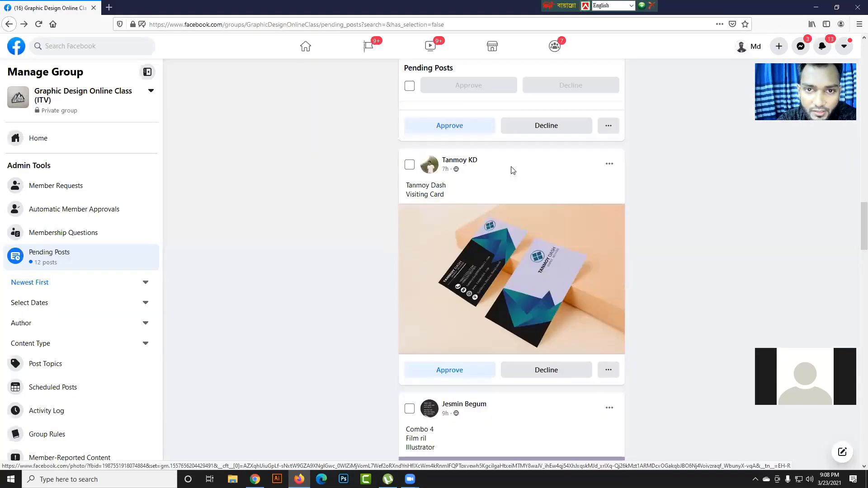
- Examine the enlarged film reel artwork in the Combo 4 pending post and close the viewer
{"action": "scroll", "coordinate": [591, 326], "scroll_direction": "down", "scroll_amount": 5}
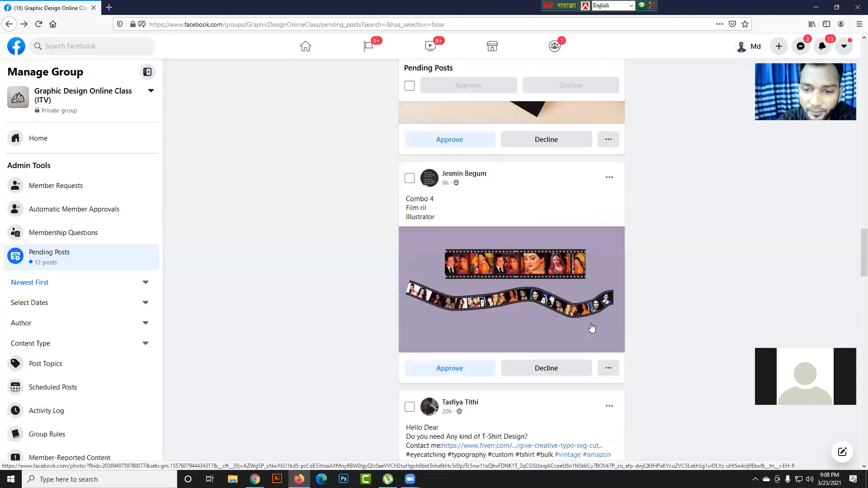
{"action": "left_click", "coordinate": [589, 306]}
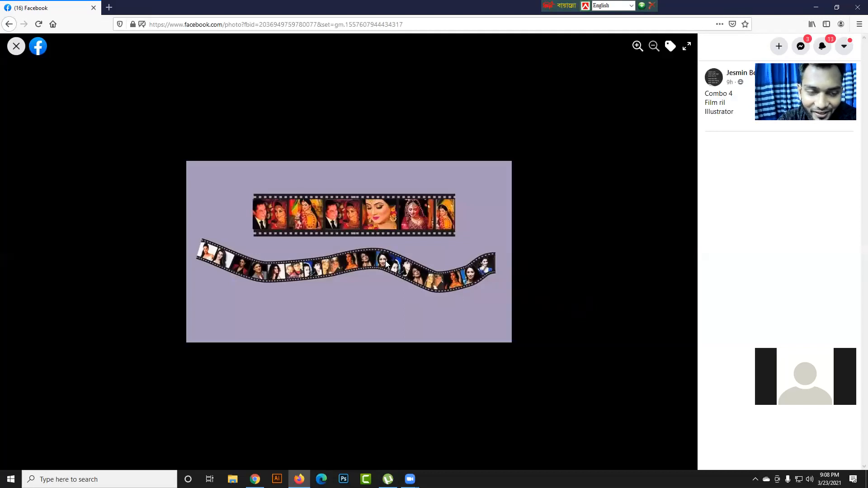
{"action": "left_click", "coordinate": [17, 46]}
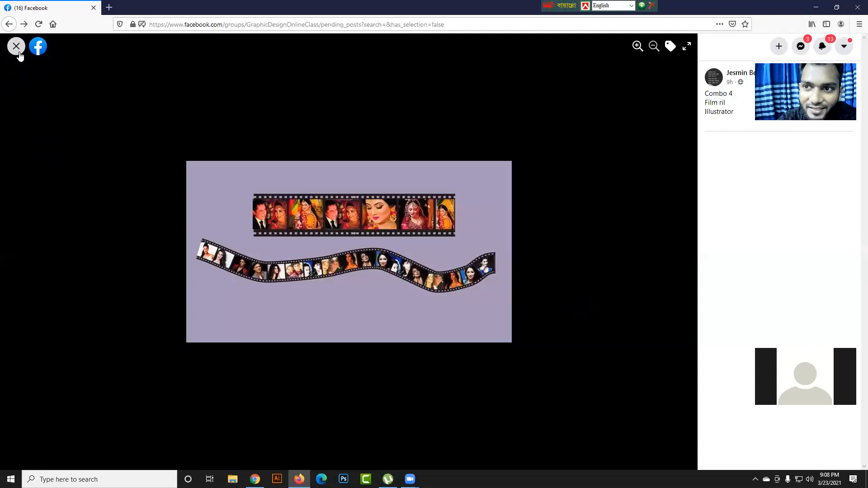
- Look through the remaining pending homework posts down to the end of the list
{"action": "scroll", "coordinate": [394, 232], "scroll_direction": "down", "scroll_amount": 10}
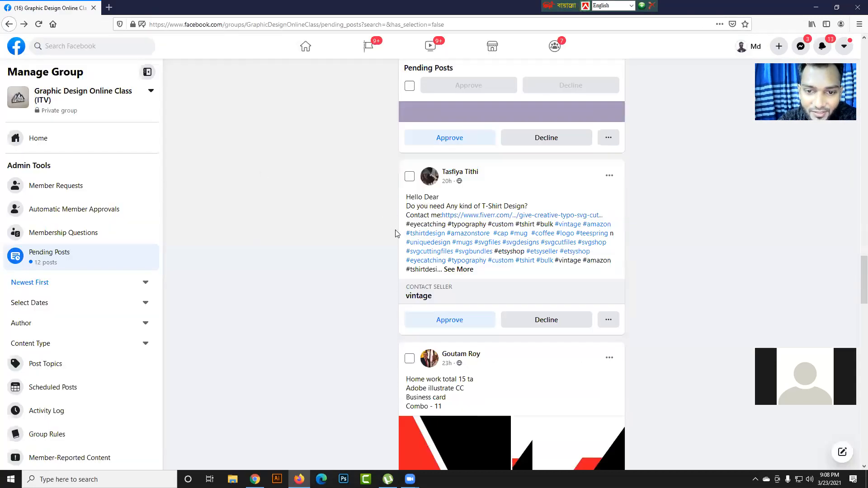
{"action": "scroll", "coordinate": [453, 227], "scroll_direction": "down", "scroll_amount": 10}
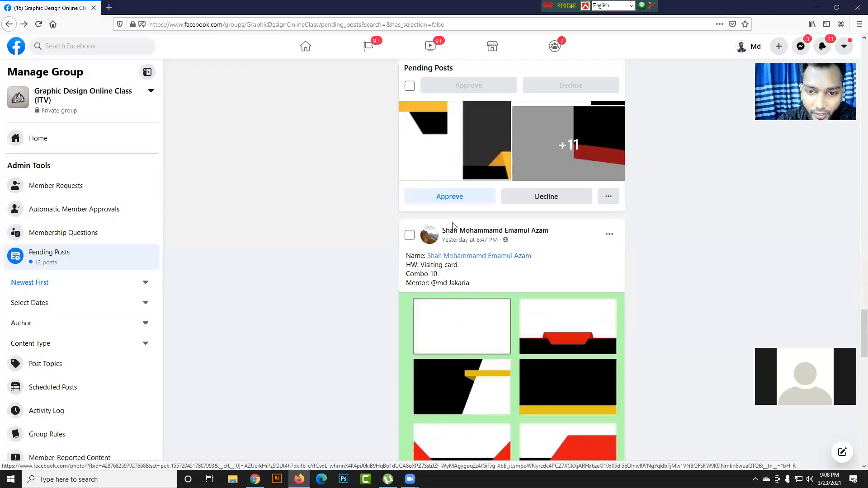
{"action": "scroll", "coordinate": [453, 227], "scroll_direction": "down", "scroll_amount": 10}
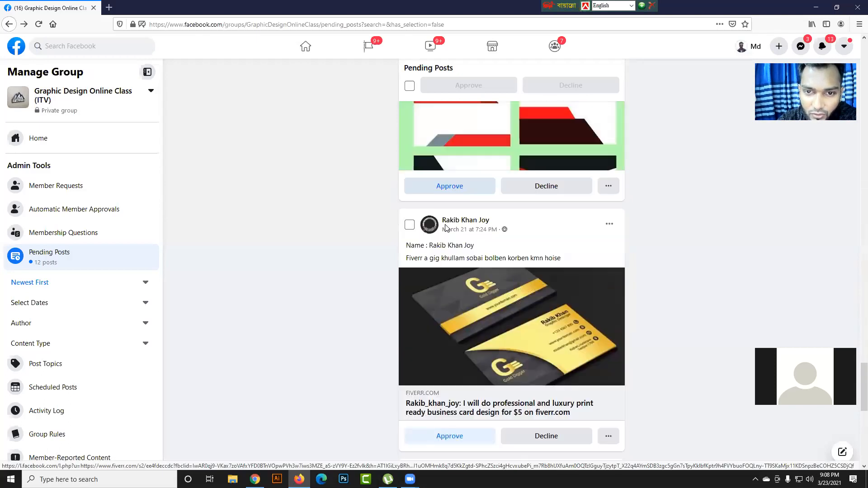
{"action": "scroll", "coordinate": [447, 228], "scroll_direction": "down", "scroll_amount": 3}
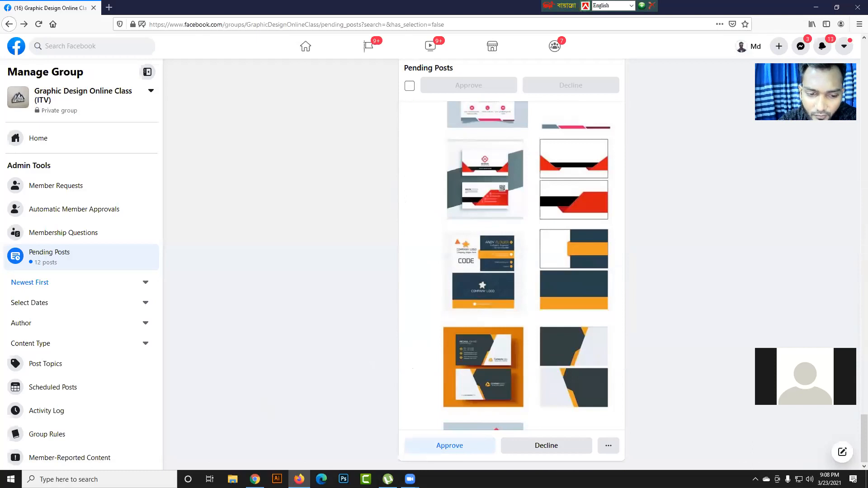
- Launch Illustrator, and switch to Chrome to search Google for flaticon in a new tab
{"action": "left_click", "coordinate": [277, 480]}
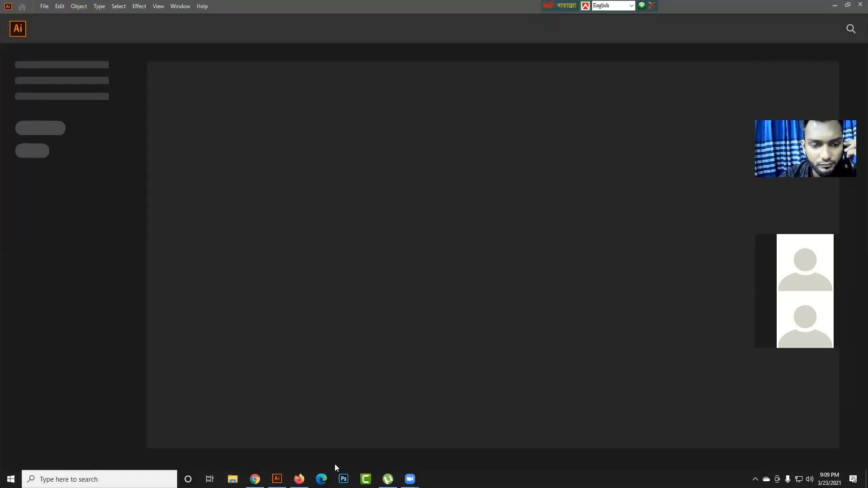
{"action": "left_click", "coordinate": [255, 479]}
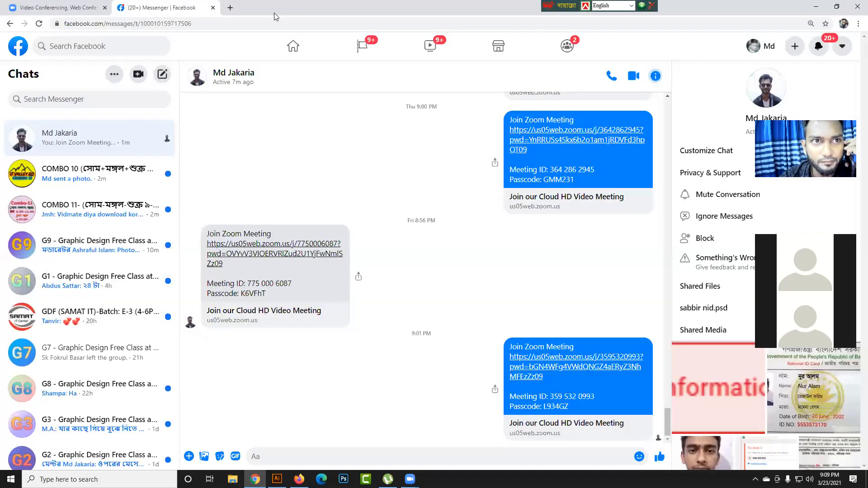
{"action": "left_click", "coordinate": [229, 9]}
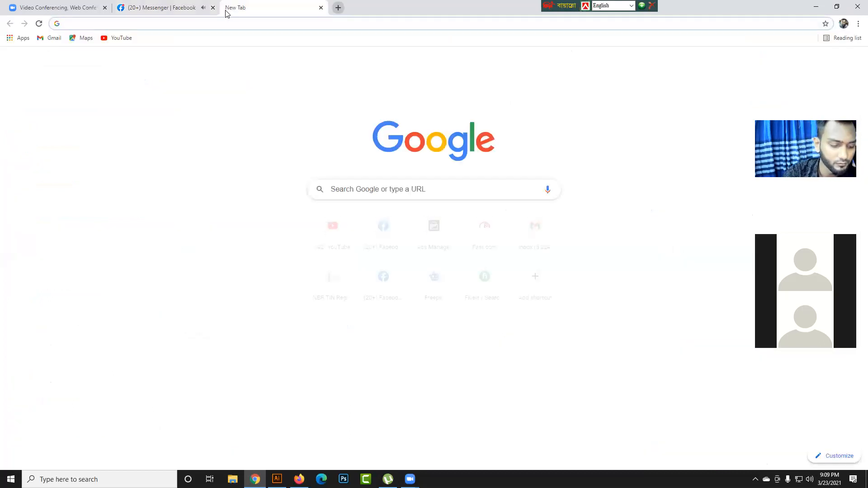
{"action": "type", "text": "flat"}
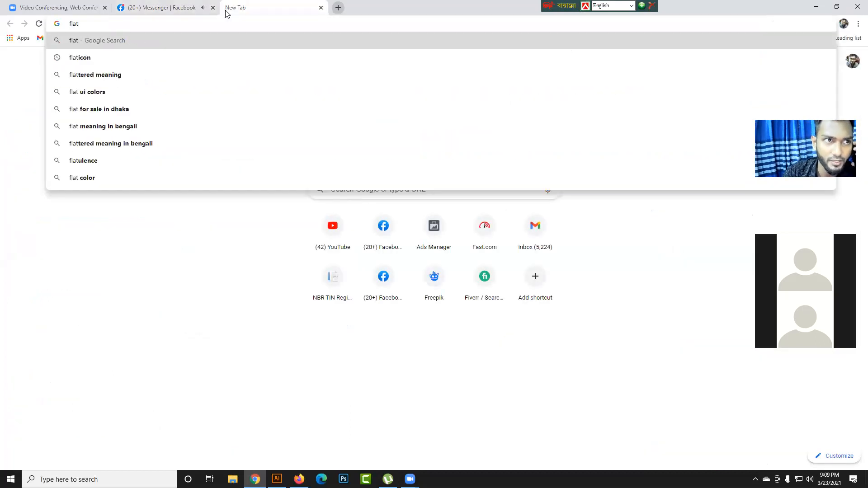
{"action": "key", "text": "Down"}
{"action": "key", "text": "Return"}
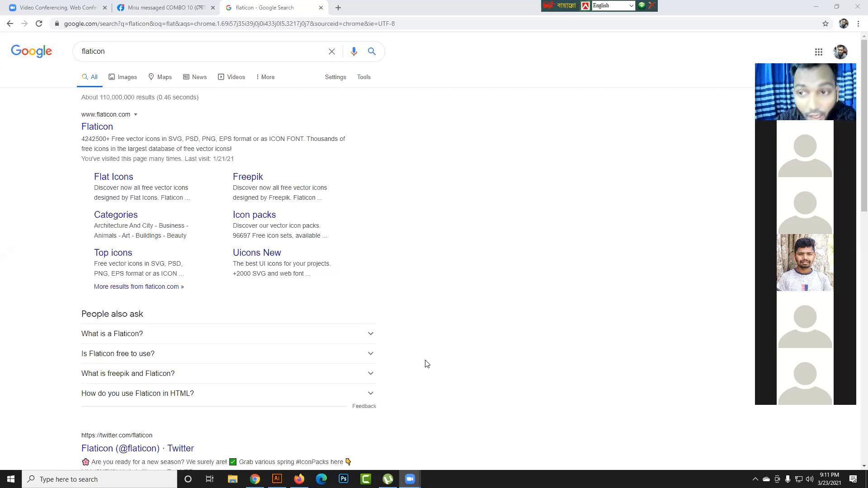
- Open another Chrome tab and activate its Google search field
{"action": "left_click", "coordinate": [339, 8]}
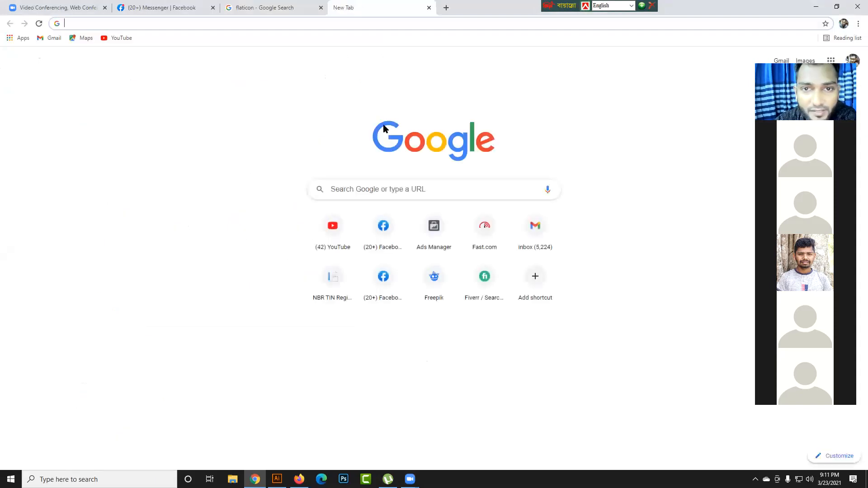
{"action": "left_click", "coordinate": [467, 185]}
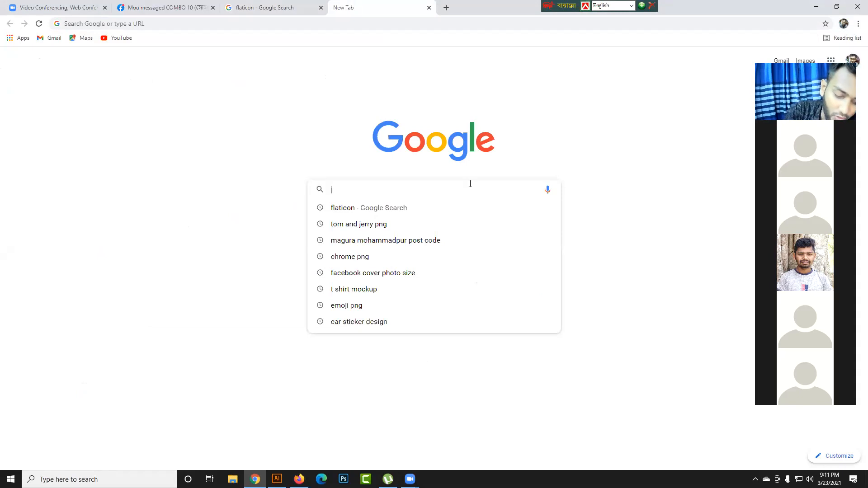
{"action": "type", "text": "png"}
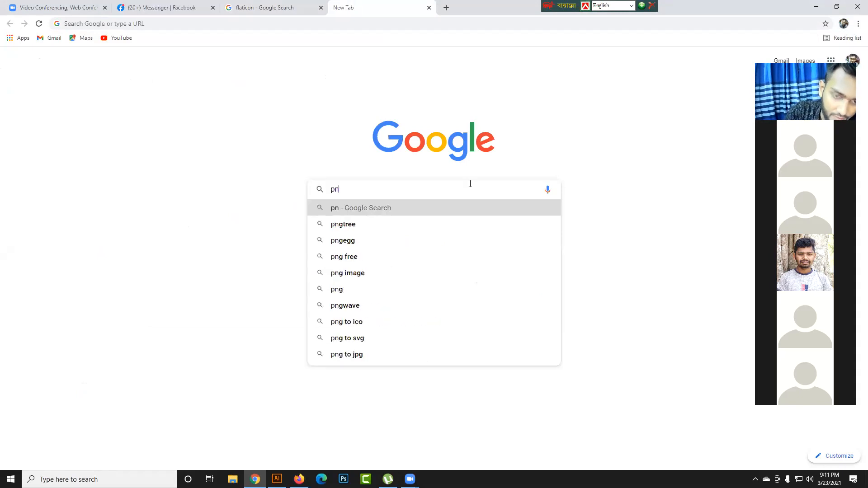
{"action": "key", "text": "BackSpace"}
{"action": "key", "text": "BackSpace"}
{"action": "key", "text": "BackSpace"}
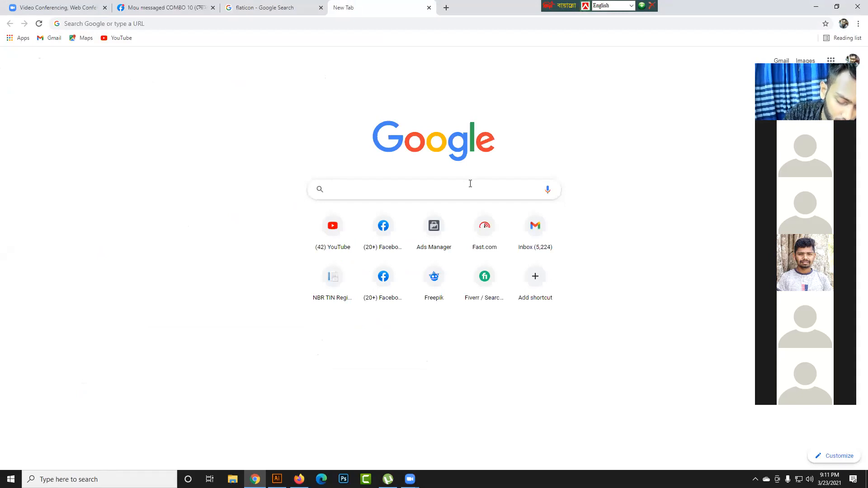
- Search Google for mail icon png
{"action": "type", "text": "mail "}
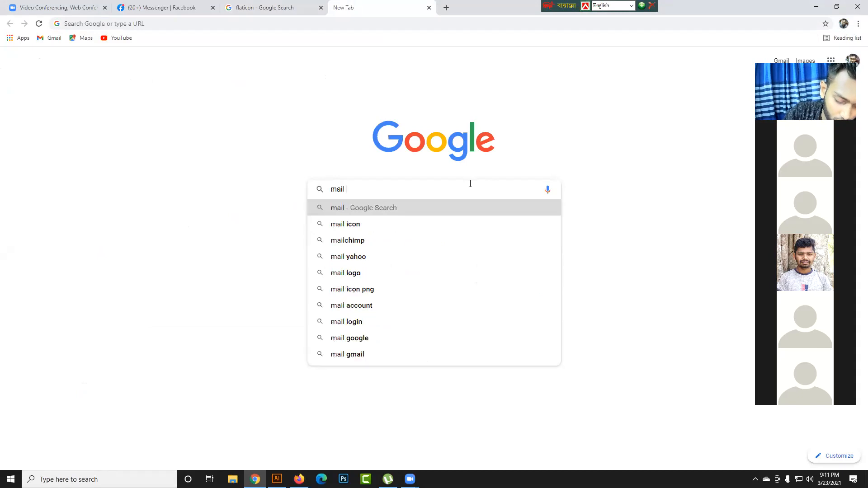
{"action": "type", "text": "i"}
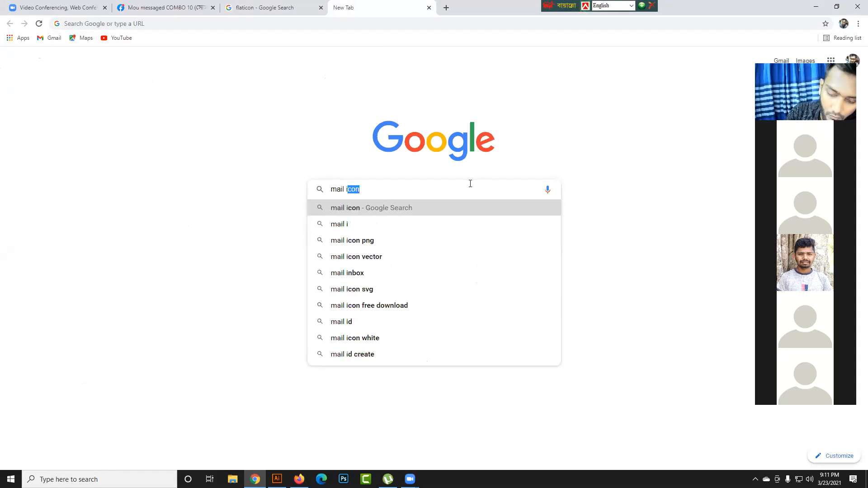
{"action": "key", "text": "Down"}
{"action": "key", "text": "Down"}
{"action": "key", "text": "Return"}
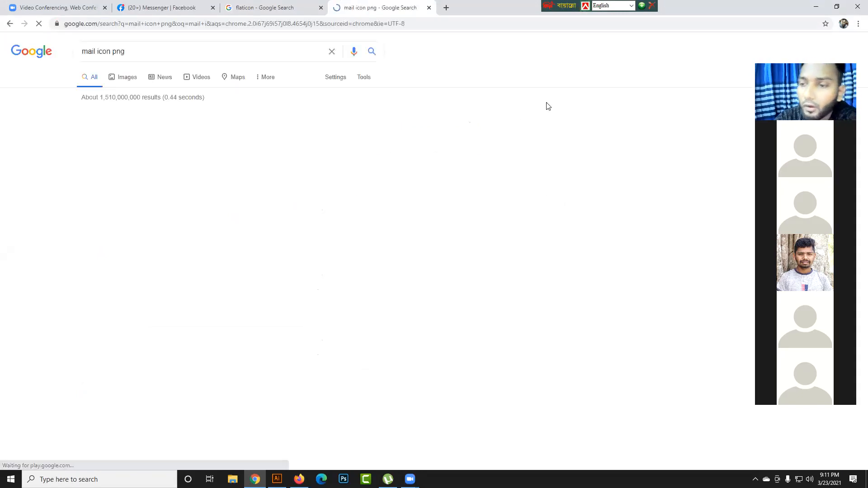
{"action": "right_click", "coordinate": [230, 380]}
{"action": "left_click", "coordinate": [400, 338]}
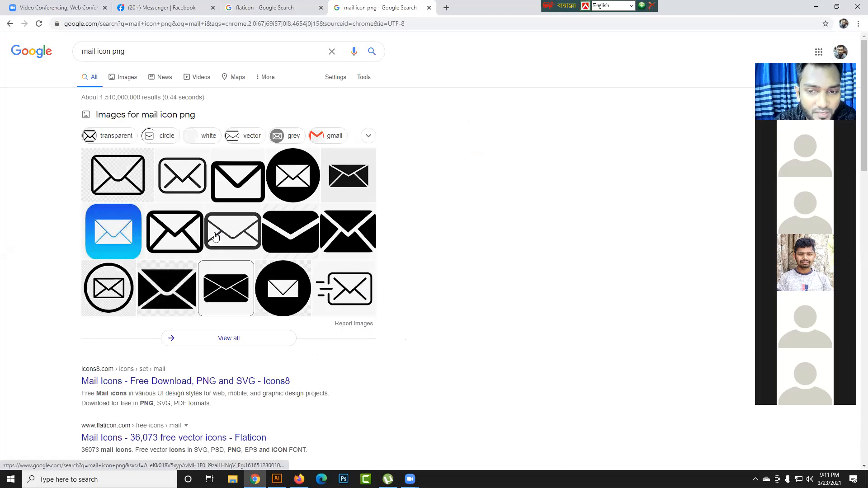
- Show the image results for the mail icon png search
{"action": "left_click", "coordinate": [149, 52]}
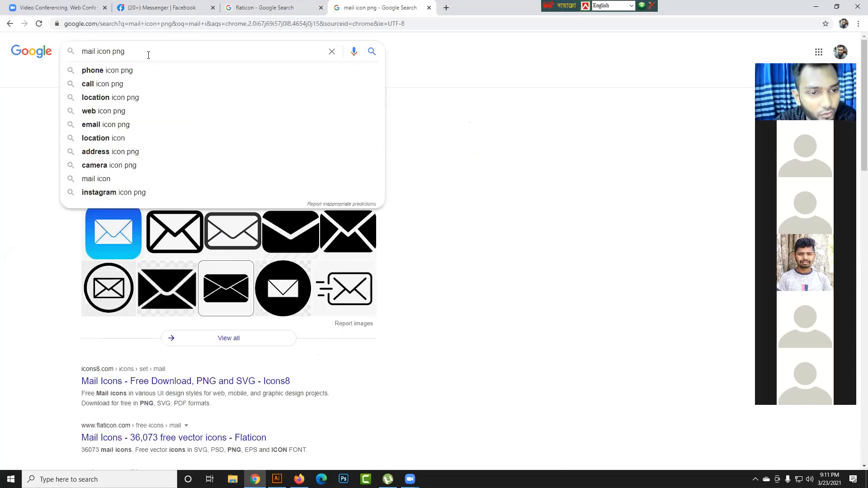
{"action": "left_click", "coordinate": [17, 134]}
{"action": "left_click", "coordinate": [131, 79]}
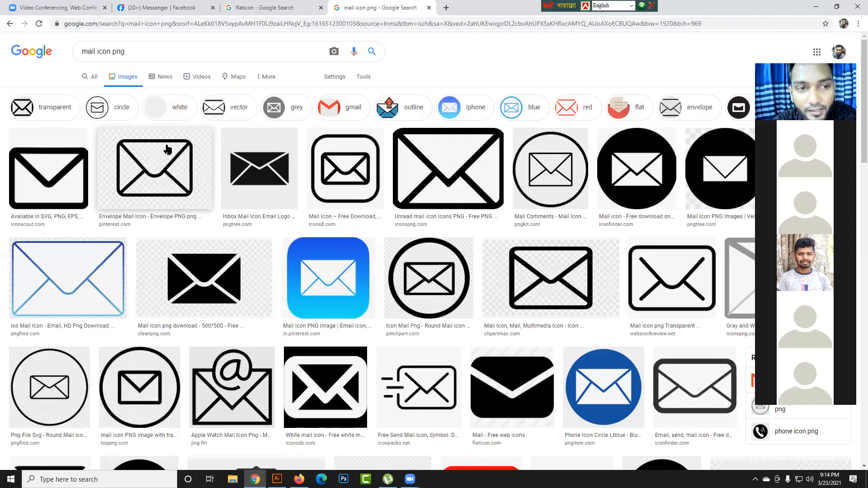
- Preview the Envelope Mail Icon result from Pinterest and save it to the Desktop as a JPEG image
{"action": "left_click", "coordinate": [174, 162]}
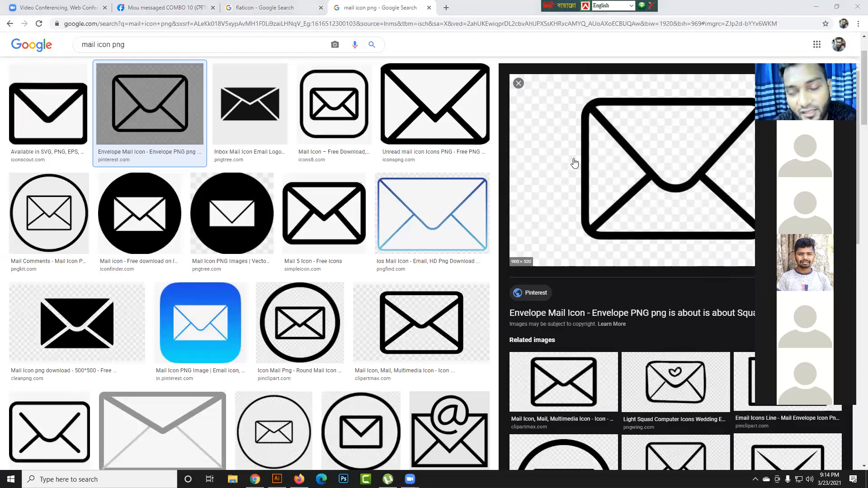
{"action": "right_click", "coordinate": [597, 132]}
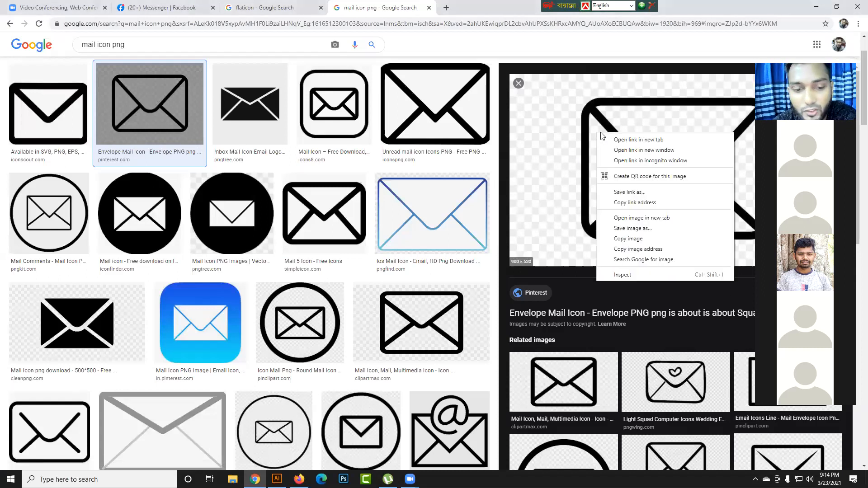
{"action": "left_click", "coordinate": [632, 230]}
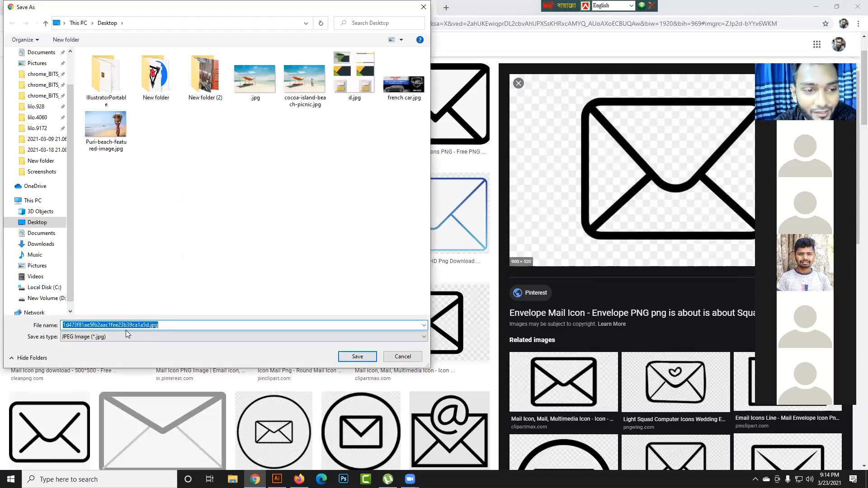
{"action": "left_click", "coordinate": [155, 325]}
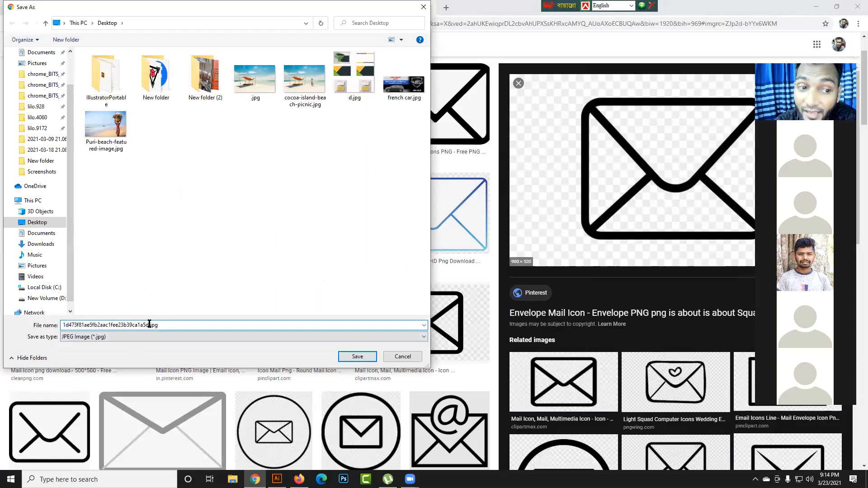
{"action": "left_click", "coordinate": [366, 358]}
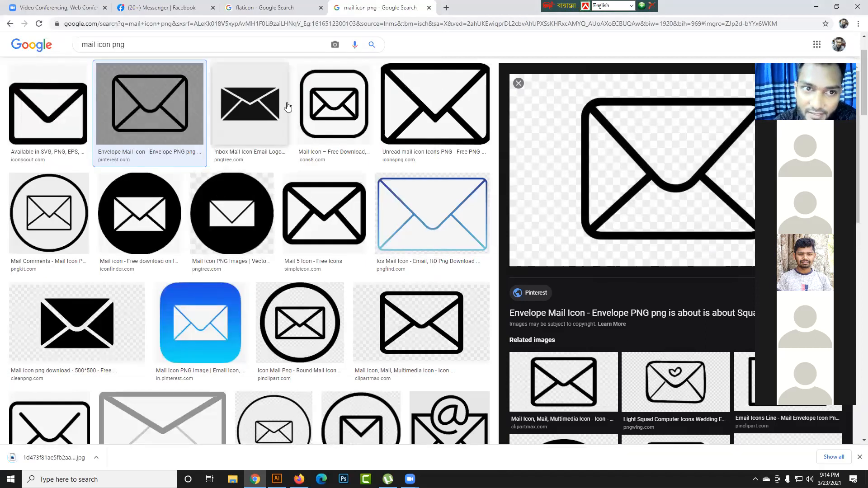
- Check the file extension offered when saving the solid black cleanpng.com mail icon, and cancel the save
{"action": "scroll", "coordinate": [136, 271], "scroll_direction": "down", "scroll_amount": 1}
{"action": "left_click", "coordinate": [79, 293]}
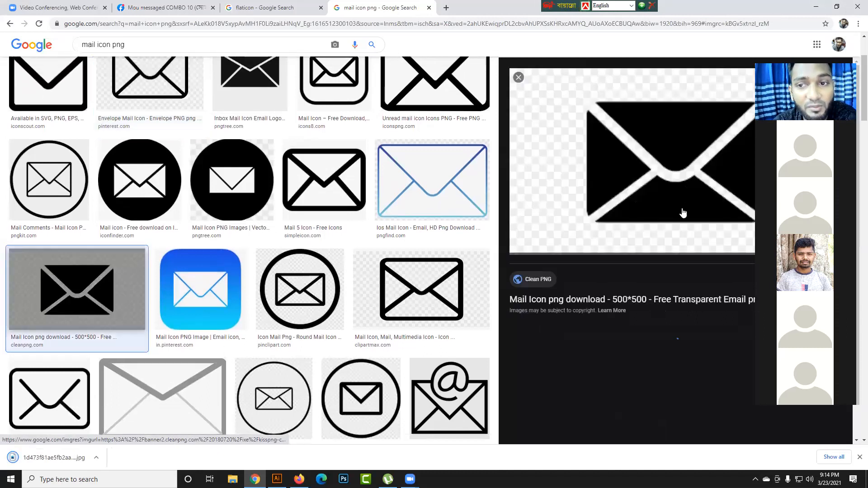
{"action": "right_click", "coordinate": [635, 121]}
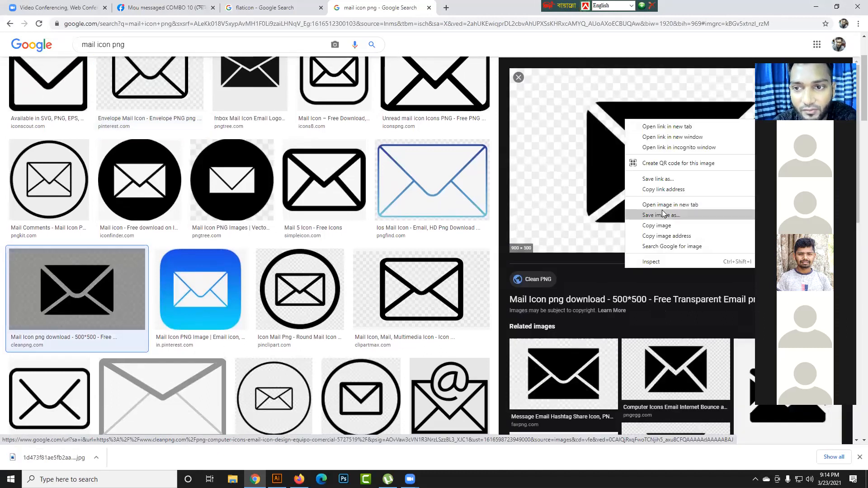
{"action": "left_click", "coordinate": [662, 213]}
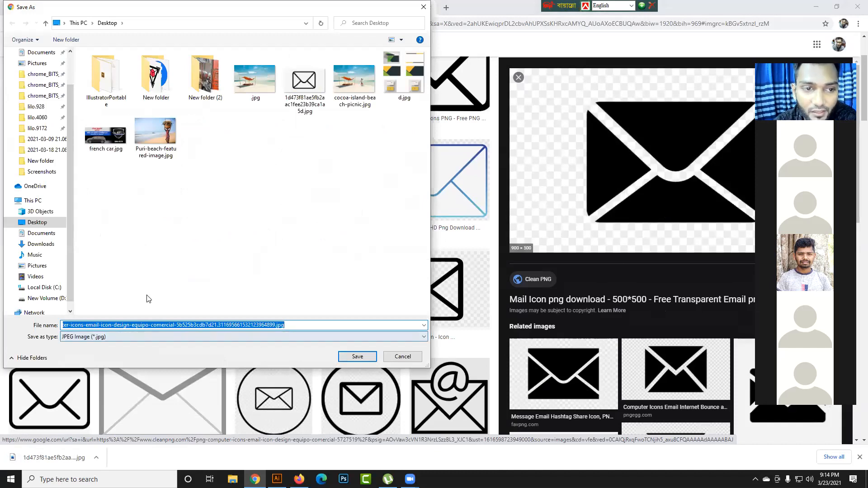
{"action": "left_click", "coordinate": [311, 325]}
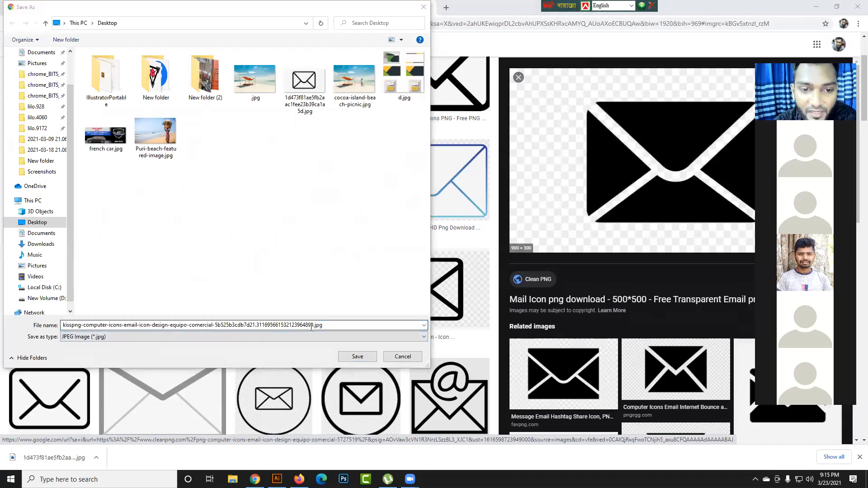
{"action": "left_click_drag", "start_coordinate": [312, 325], "coordinate": [326, 325]}
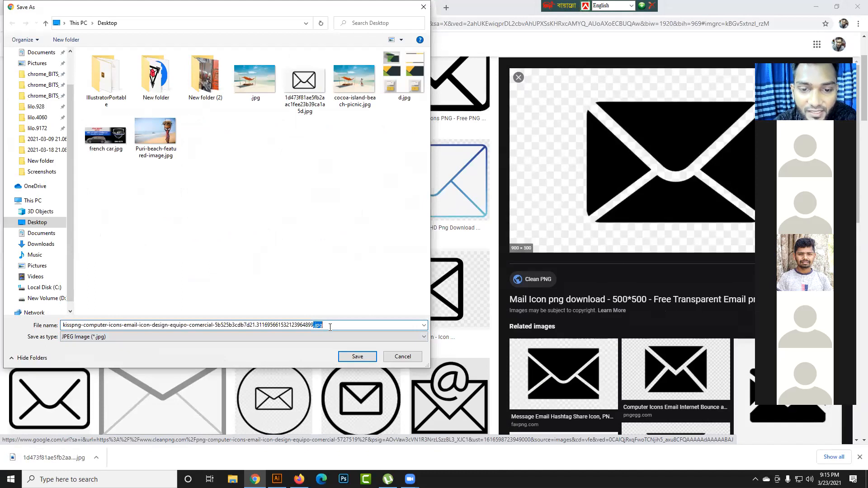
{"action": "left_click", "coordinate": [390, 357]}
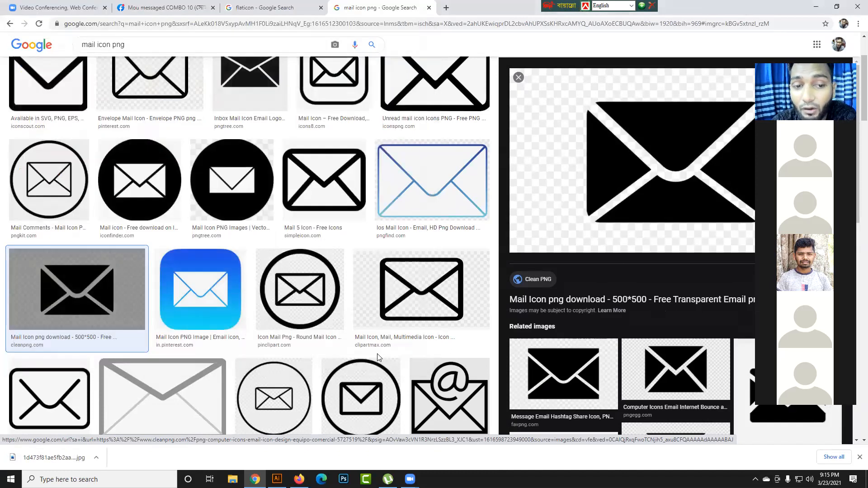
- Preview the round mail icon from pinclipart.com and save it to the Desktop as a PNG image
{"action": "left_click", "coordinate": [321, 324]}
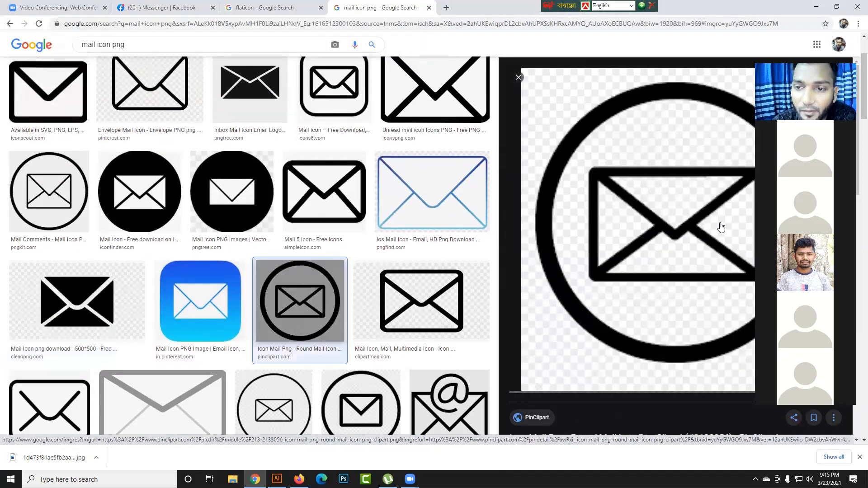
{"action": "right_click", "coordinate": [650, 204]}
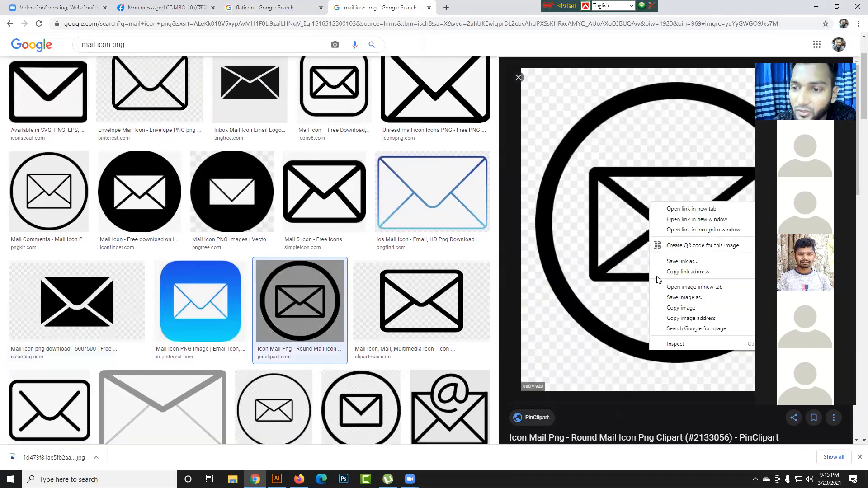
{"action": "left_click", "coordinate": [685, 297]}
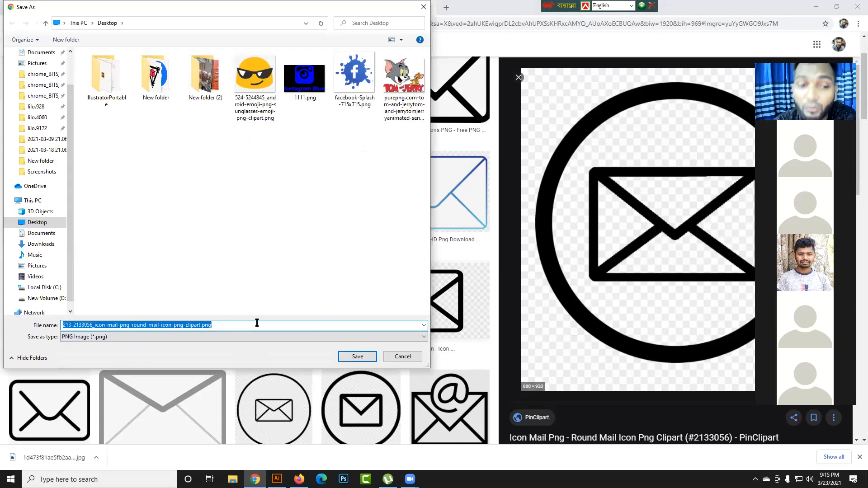
{"action": "left_click_drag", "start_coordinate": [211, 326], "coordinate": [205, 326]}
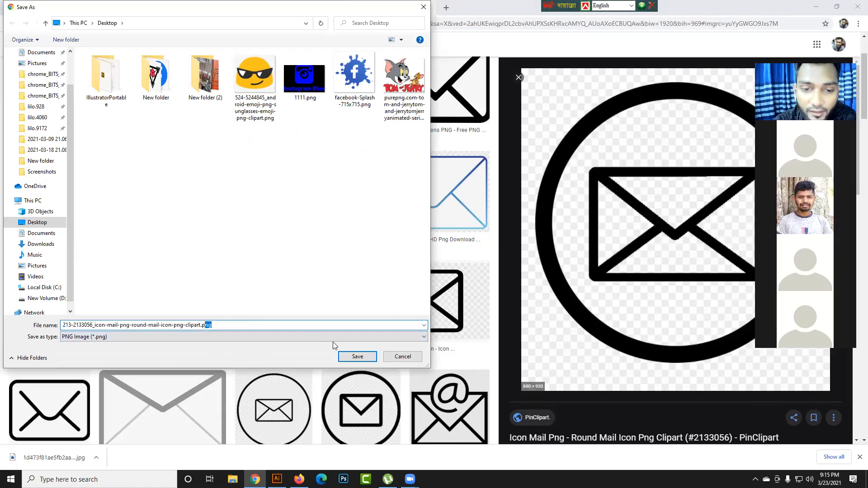
{"action": "left_click", "coordinate": [350, 357]}
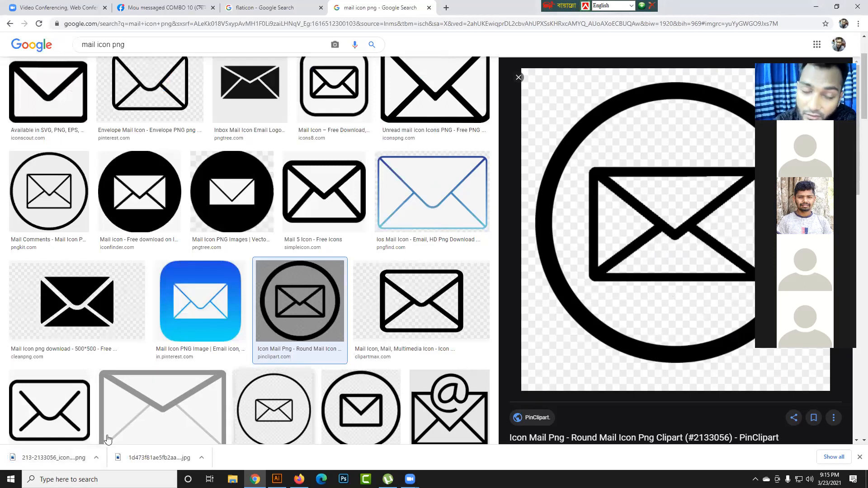
- Try to bring the downloaded round mail icon PNG into Illustrator, and return to Chrome
{"action": "left_click_drag", "start_coordinate": [53, 457], "coordinate": [335, 393]}
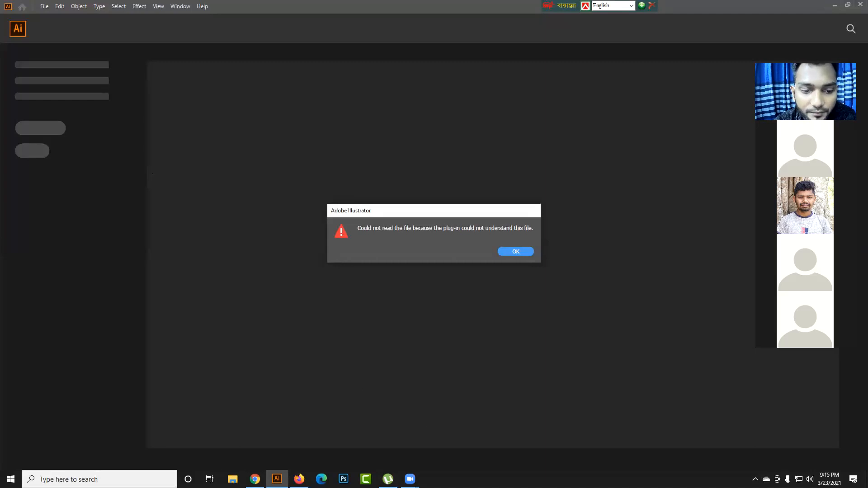
{"action": "left_click", "coordinate": [277, 479]}
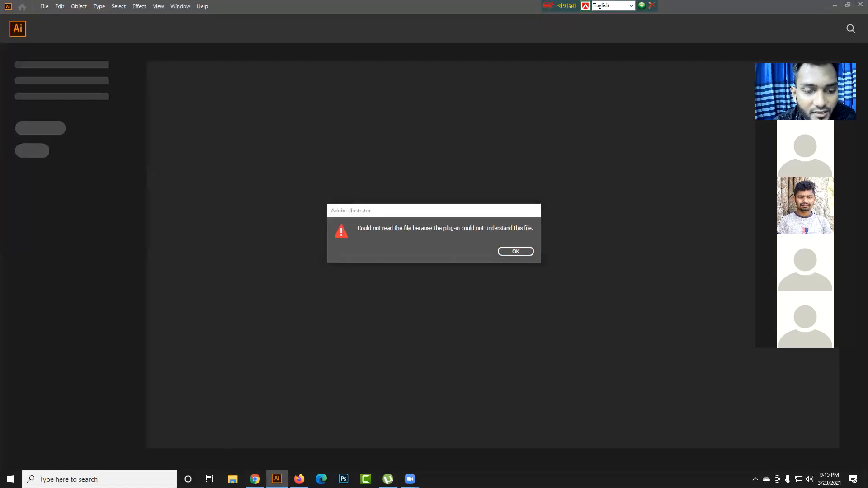
{"action": "left_click", "coordinate": [255, 480]}
{"action": "left_click_drag", "start_coordinate": [255, 479], "coordinate": [283, 457]}
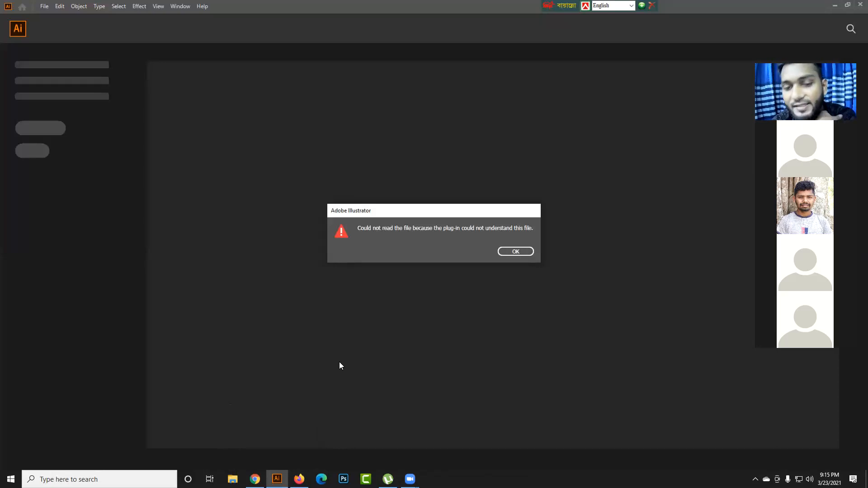
{"action": "left_click", "coordinate": [255, 479]}
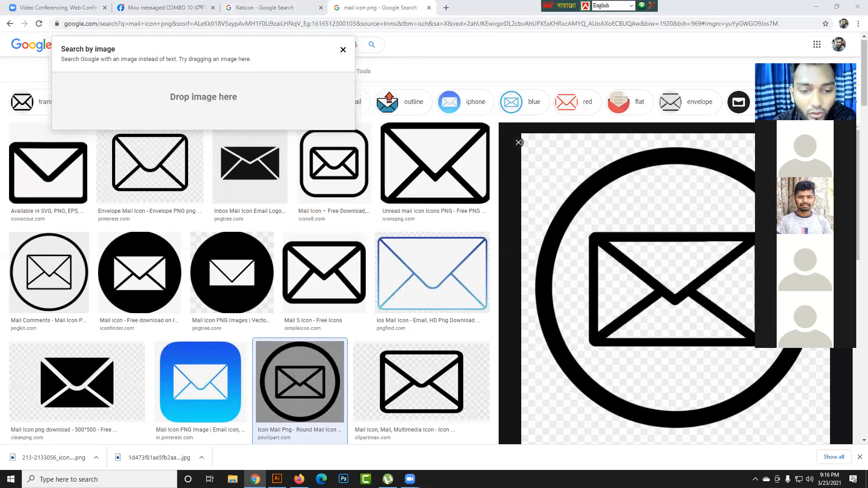
- Switch to Firefox, search for mail png icon in a new tab, and show the image results
{"action": "left_click_drag", "start_coordinate": [276, 480], "coordinate": [300, 480]}
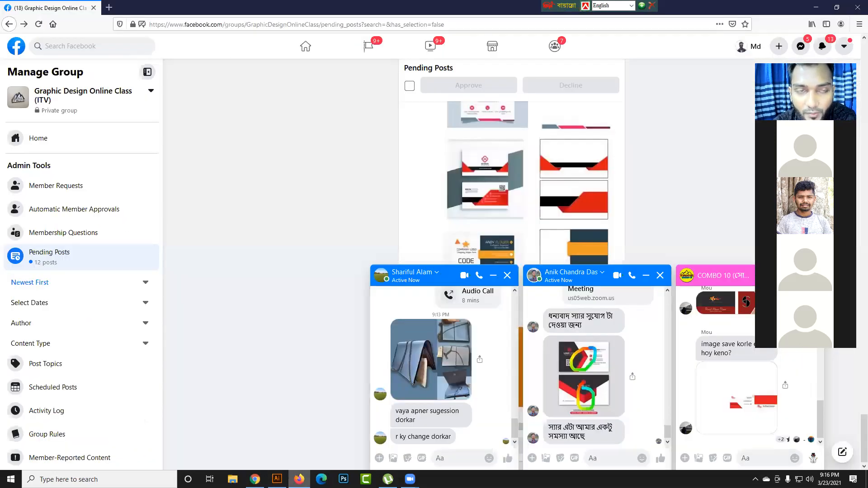
{"action": "left_click", "coordinate": [114, 7]}
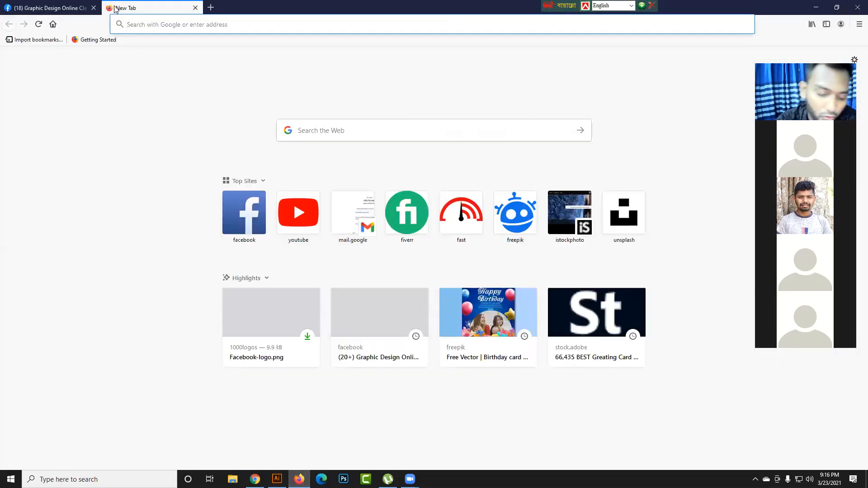
{"action": "type", "text": "mai"}
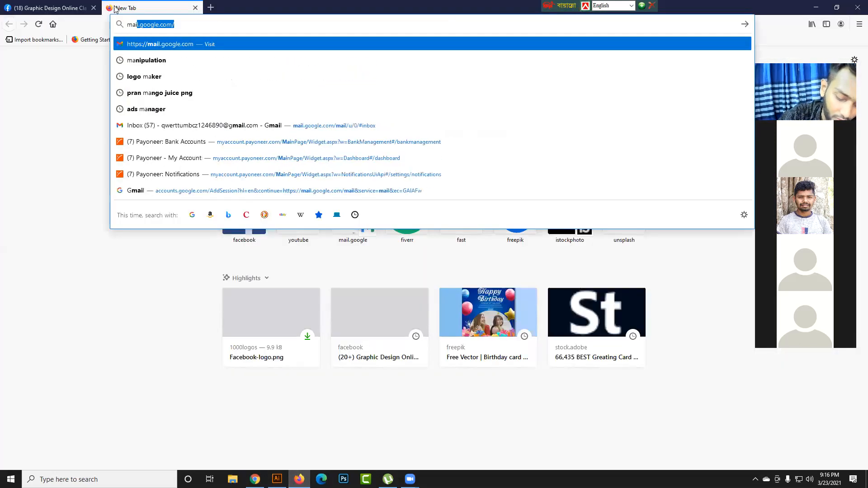
{"action": "type", "text": "l png"}
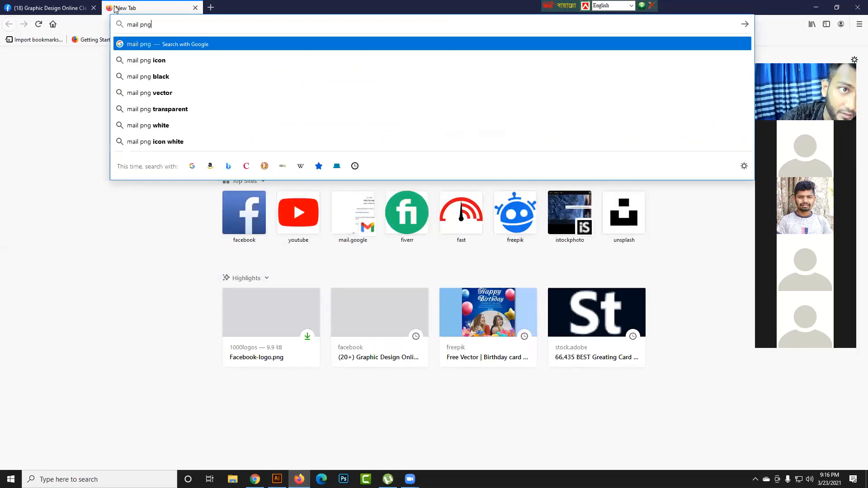
{"action": "key", "text": "Down"}
{"action": "key", "text": "Return"}
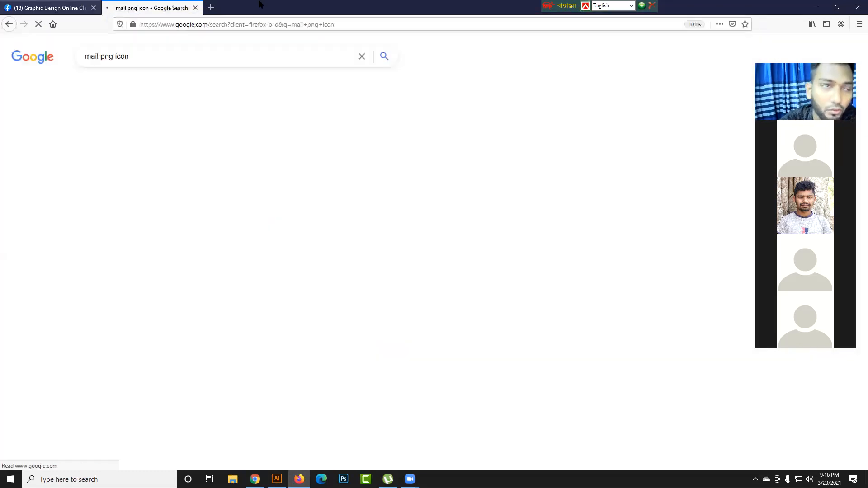
{"action": "left_click", "coordinate": [128, 87]}
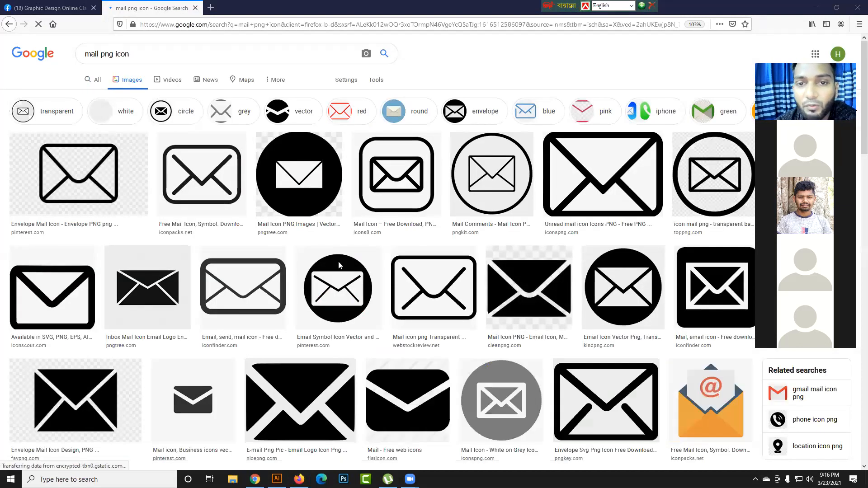
- Preview the round transparent mail icon from toppng.com and save it to the Desktop as a PNG image
{"action": "left_click", "coordinate": [705, 176]}
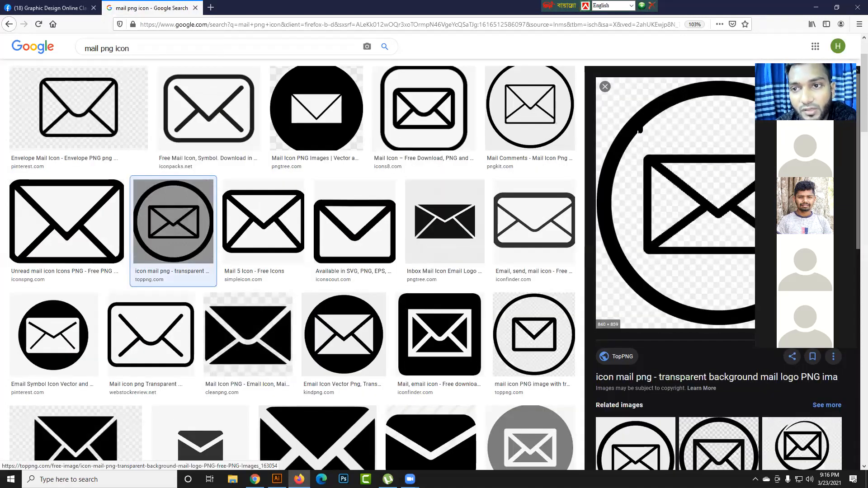
{"action": "right_click", "coordinate": [639, 127]}
{"action": "left_click", "coordinate": [663, 237]}
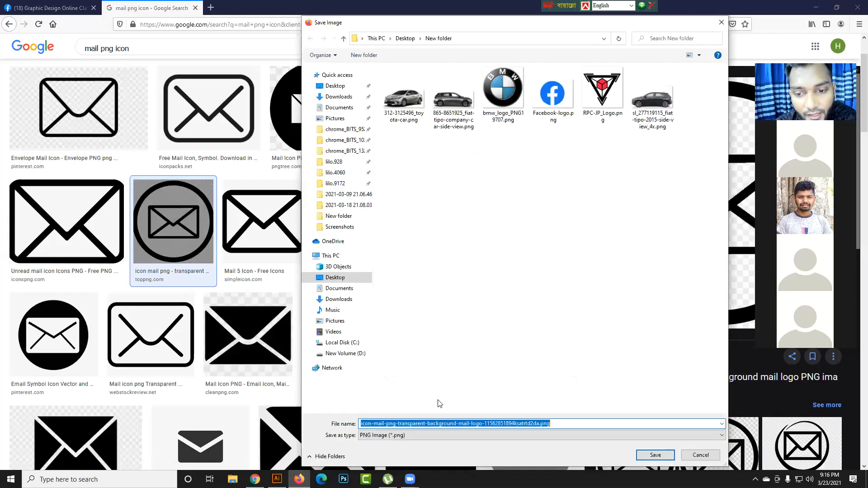
{"action": "left_click", "coordinate": [321, 84]}
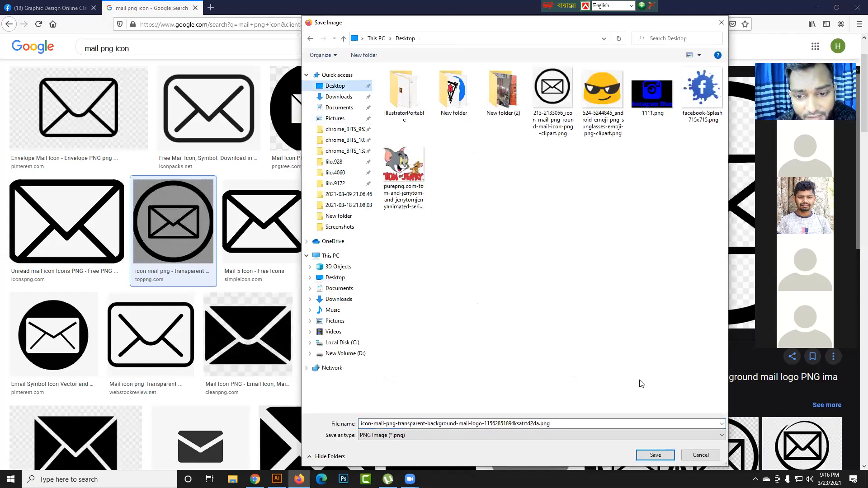
{"action": "left_click", "coordinate": [655, 455]}
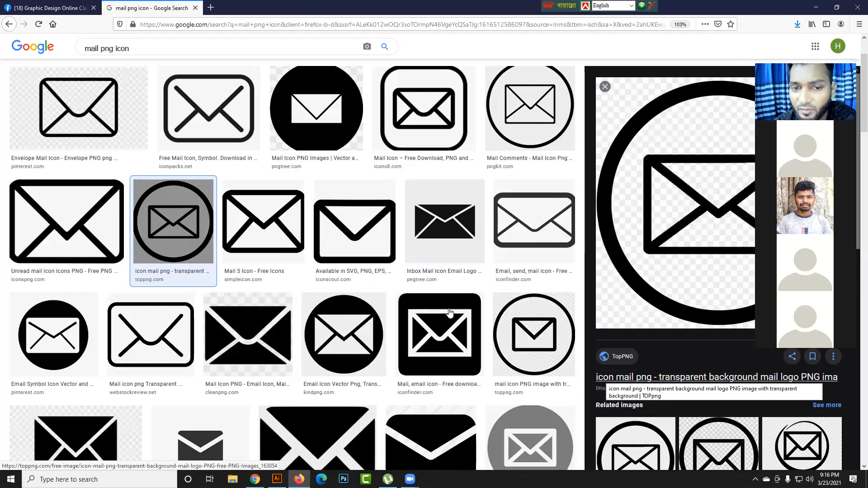
- Preview the rounded mail icon from iconpacks.net and the line-style mail icon from iconscout.com
{"action": "scroll", "coordinate": [449, 311], "scroll_direction": "up", "scroll_amount": 2}
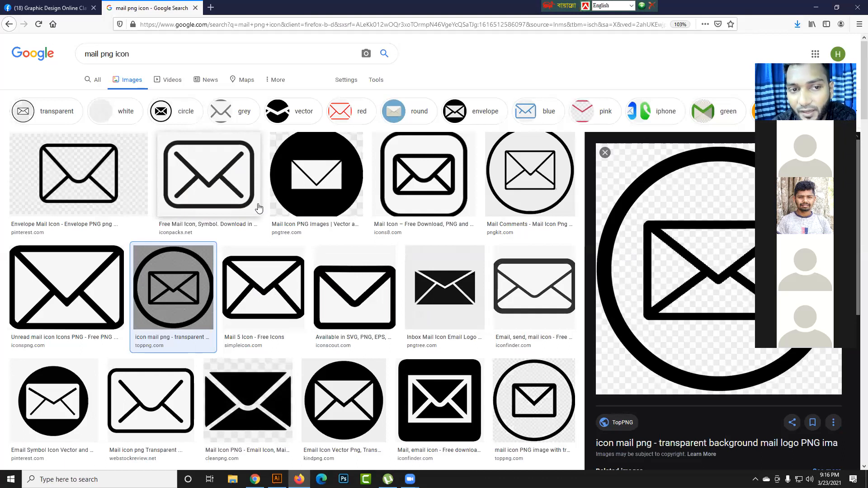
{"action": "left_click", "coordinate": [200, 171]}
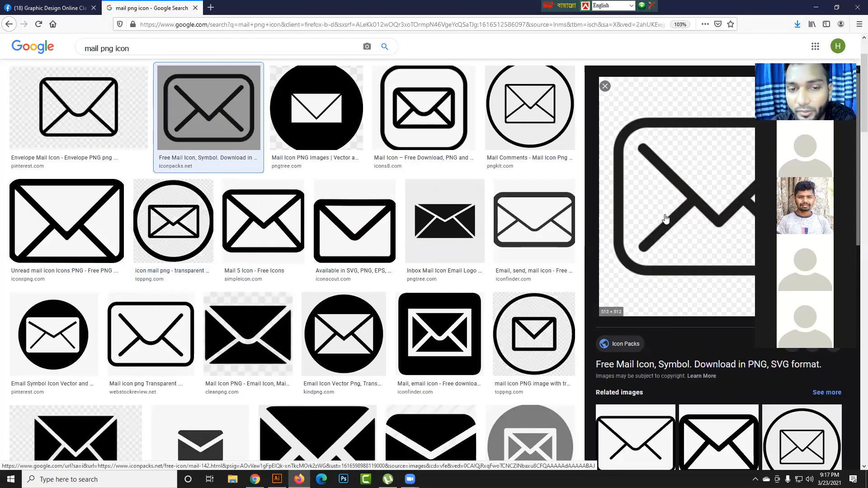
{"action": "left_click", "coordinate": [378, 220]}
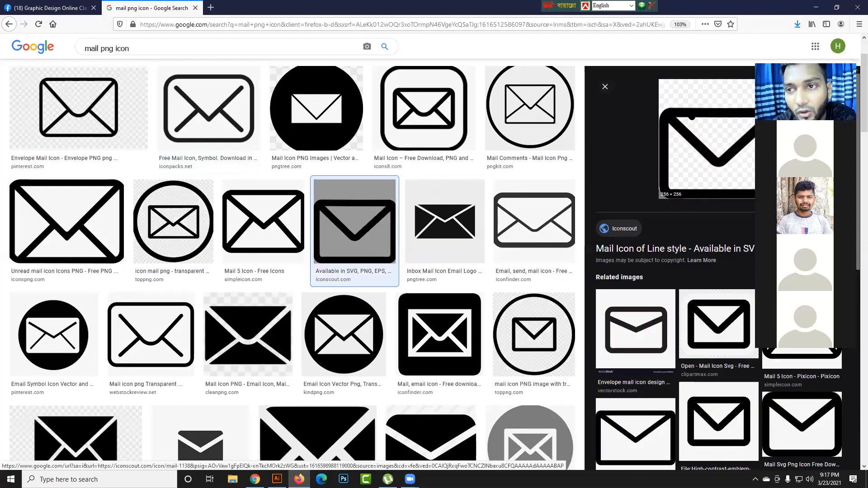
- Preview the mail icons from simpleicon.com and iconspng.com, and close the preview
{"action": "left_click", "coordinate": [277, 253]}
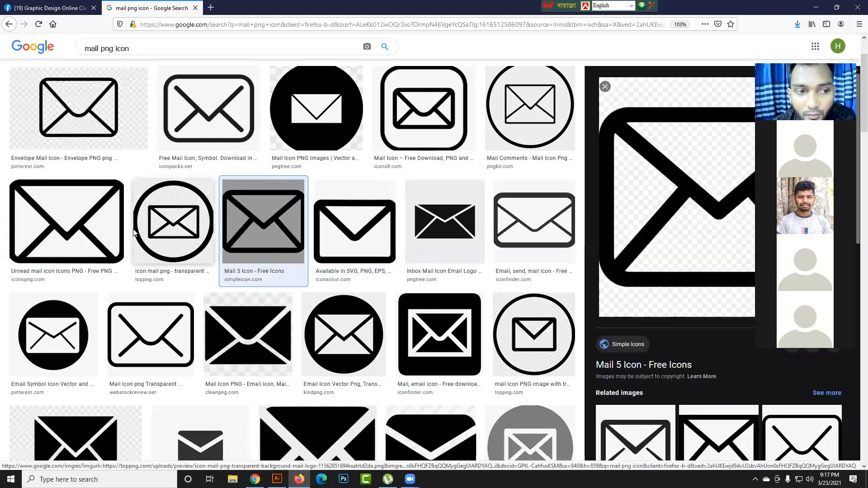
{"action": "left_click", "coordinate": [115, 221]}
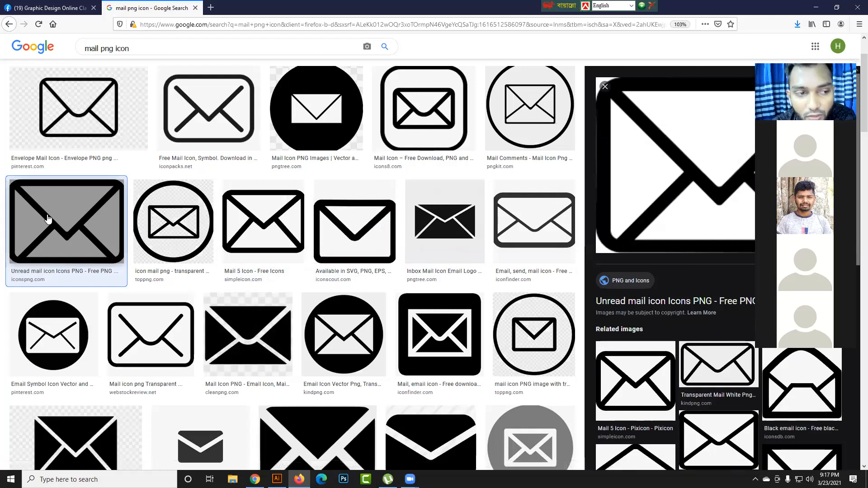
{"action": "key", "text": "Escape"}
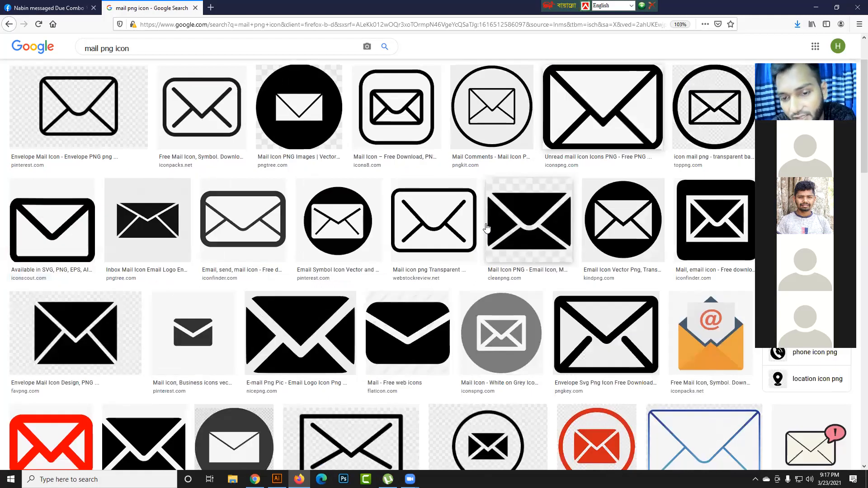
- Preview the mail icons from pngkey.com, iconsdb.com and pngrepo.com, and the orange envelope icon from iconpacks.net
{"action": "scroll", "coordinate": [498, 229], "scroll_direction": "down", "scroll_amount": 2}
{"action": "left_click", "coordinate": [583, 244]}
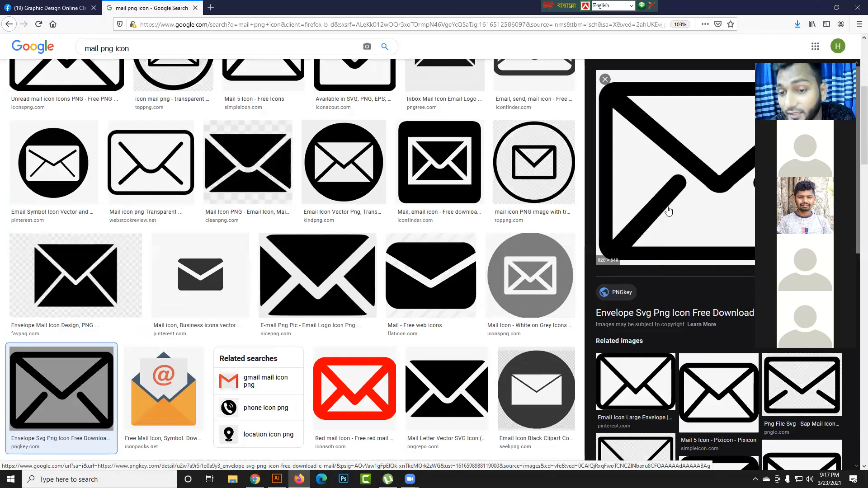
{"action": "scroll", "coordinate": [668, 211], "scroll_direction": "down", "scroll_amount": 2}
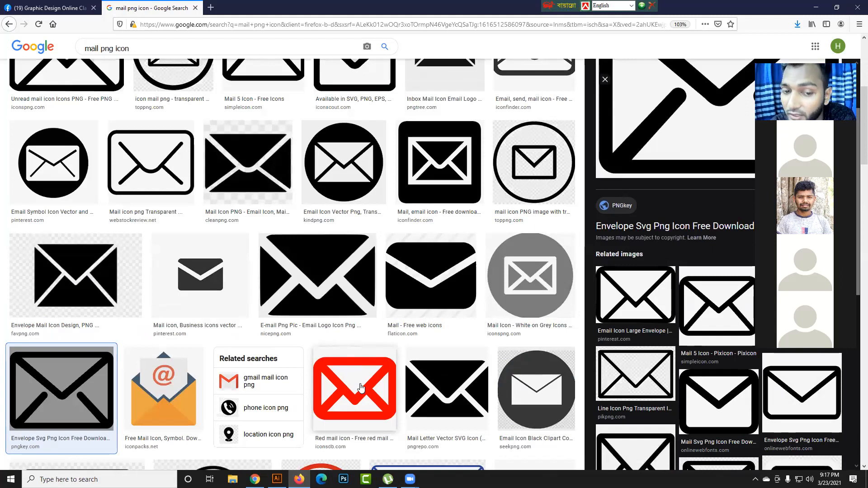
{"action": "left_click", "coordinate": [353, 397]}
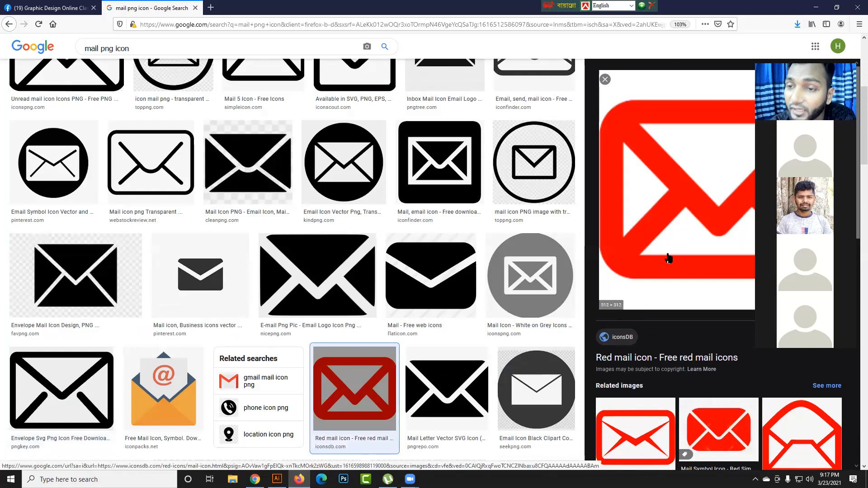
{"action": "left_click", "coordinate": [429, 375]}
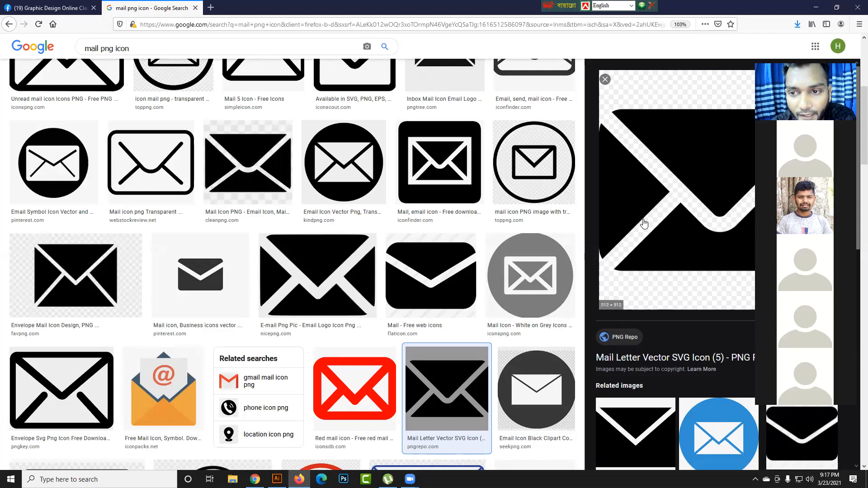
{"action": "left_click", "coordinate": [167, 406]}
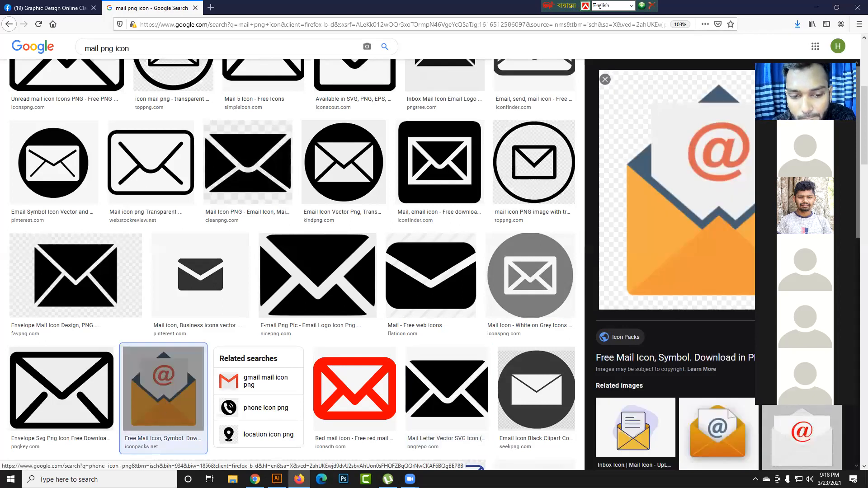
- Switch to Illustrator, create a landscape Letter print document of 11 x 8.5 inches, and move the tool palette off the artboard
{"action": "left_click", "coordinate": [277, 480]}
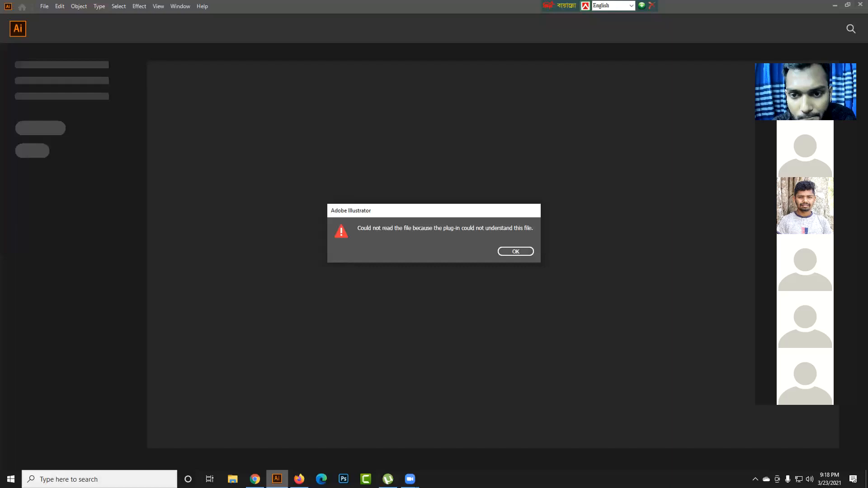
{"action": "left_click", "coordinate": [509, 251]}
{"action": "left_click", "coordinate": [43, 6]}
{"action": "left_click", "coordinate": [60, 17]}
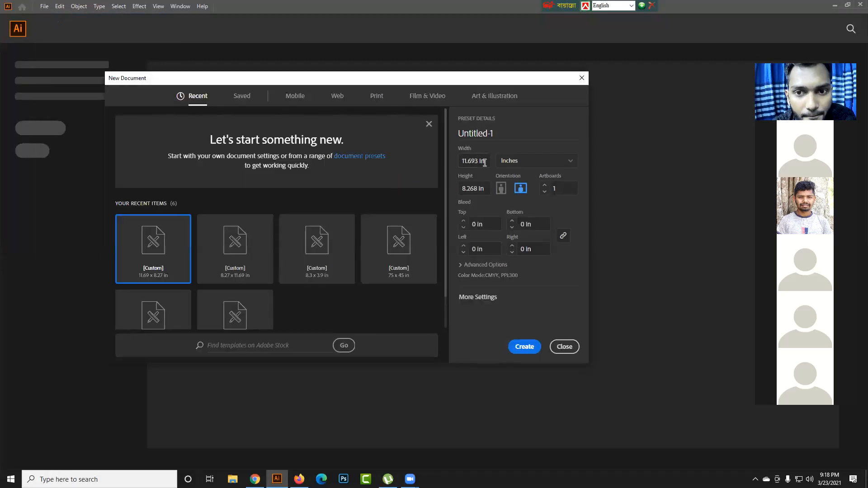
{"action": "left_click", "coordinate": [485, 163]}
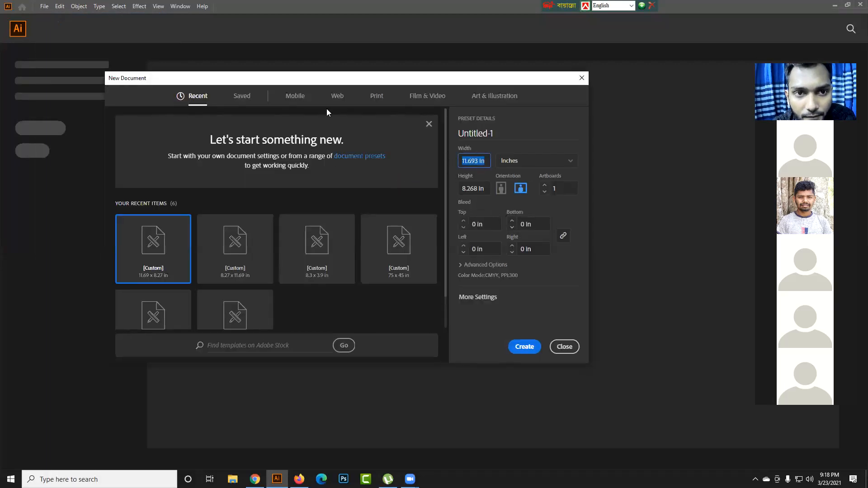
{"action": "left_click", "coordinate": [375, 98]}
{"action": "left_click", "coordinate": [524, 191]}
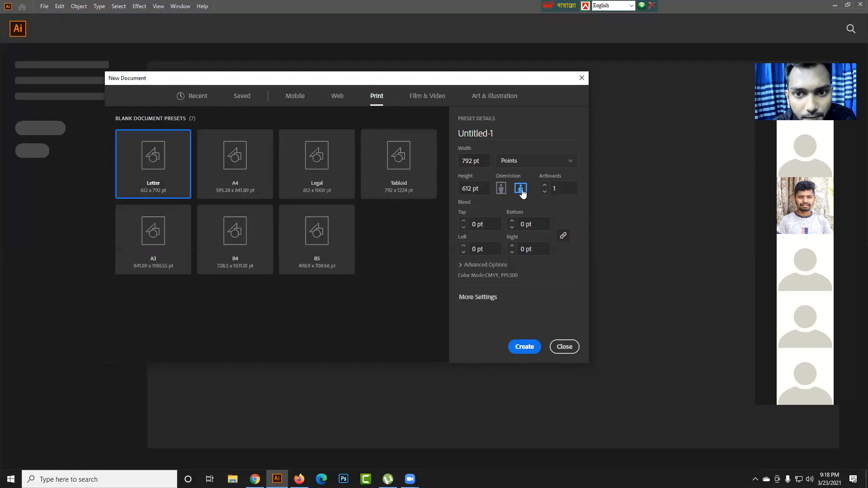
{"action": "left_click", "coordinate": [555, 166]}
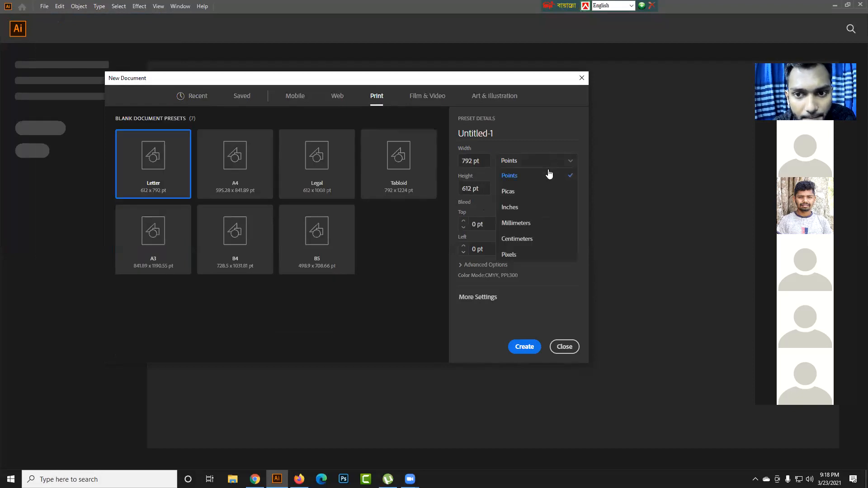
{"action": "left_click", "coordinate": [515, 208]}
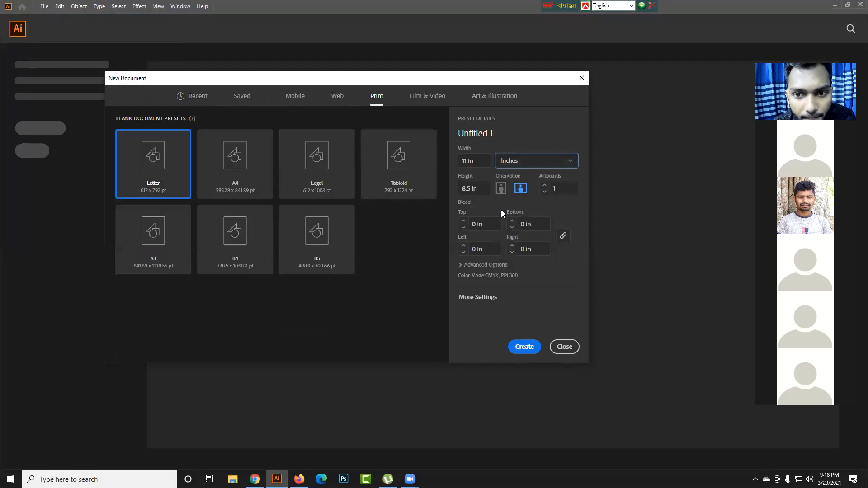
{"action": "left_click", "coordinate": [532, 348]}
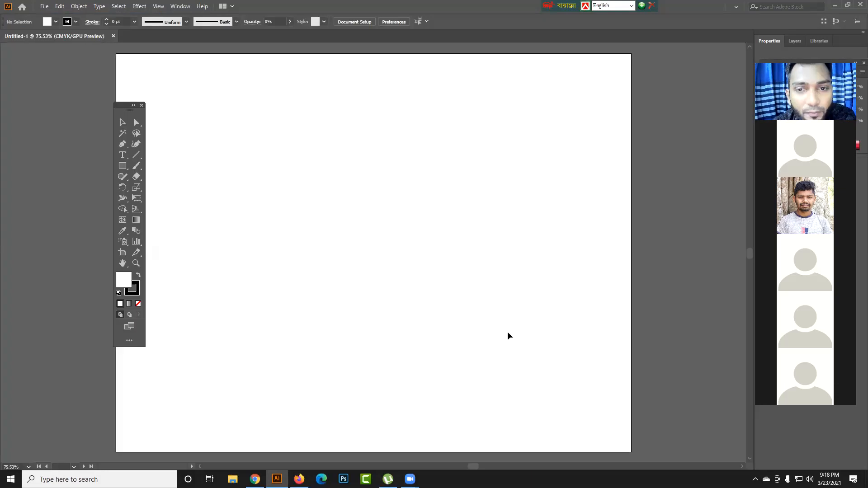
{"action": "left_click_drag", "start_coordinate": [132, 107], "coordinate": [65, 108]}
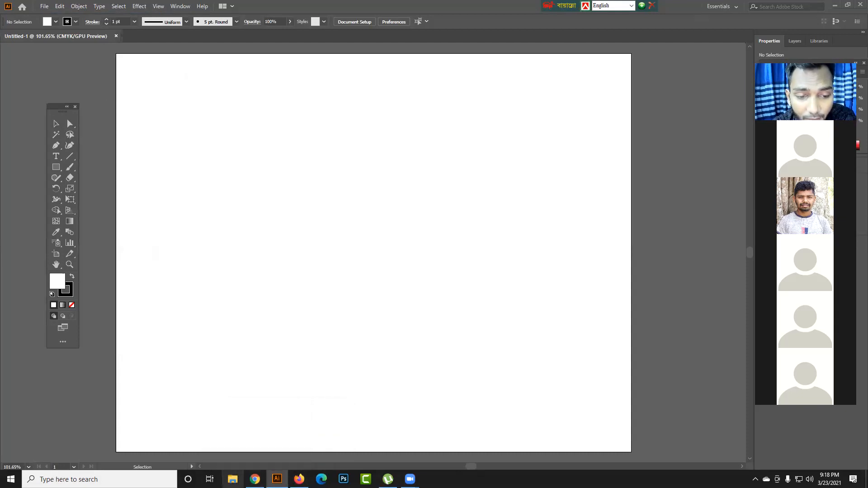
- Place the round mail icon PNG with the transparent-background file name from the Desktop folder into the Illustrator document
{"action": "left_click", "coordinate": [232, 480]}
{"action": "left_click", "coordinate": [208, 165]}
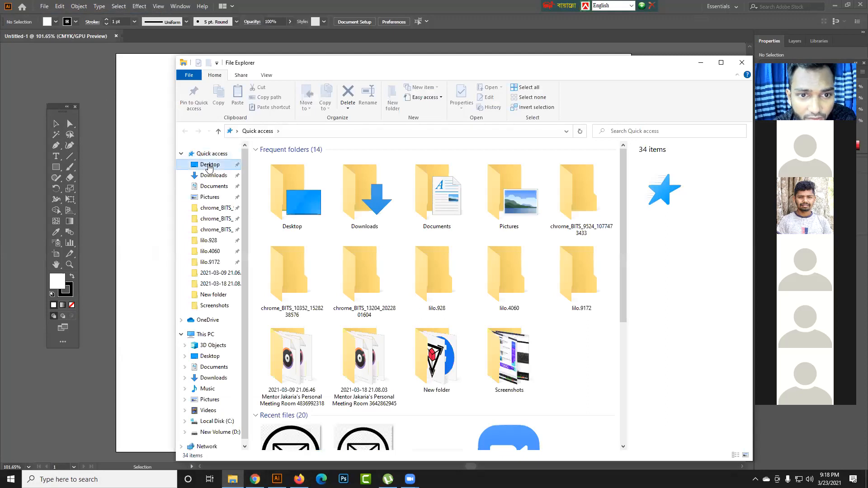
{"action": "left_click", "coordinate": [497, 320]}
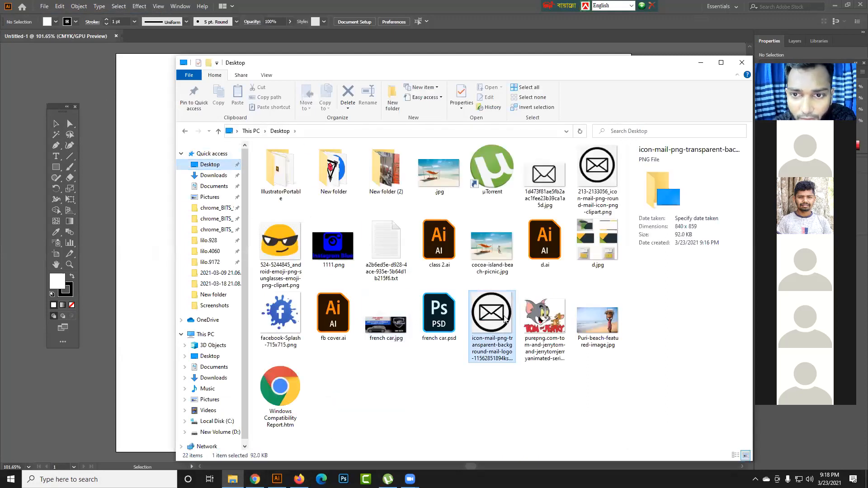
{"action": "left_click", "coordinate": [587, 182]}
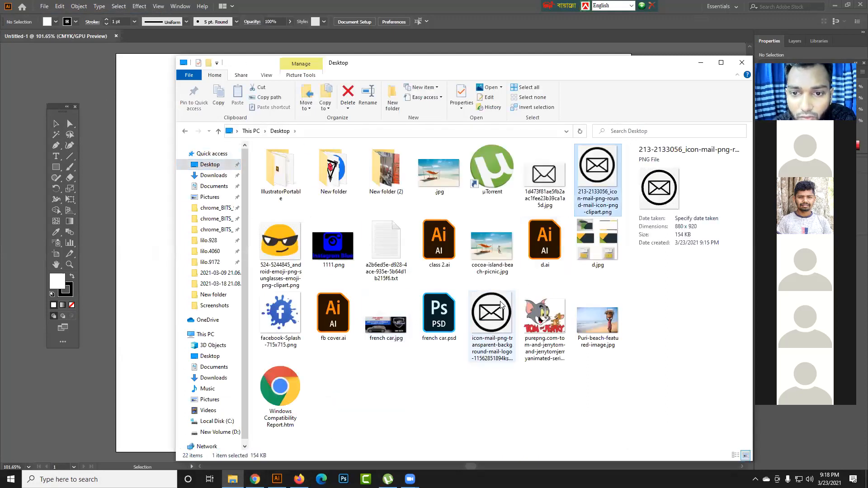
{"action": "left_click", "coordinate": [505, 311]}
{"action": "left_click_drag", "start_coordinate": [497, 314], "coordinate": [138, 375]}
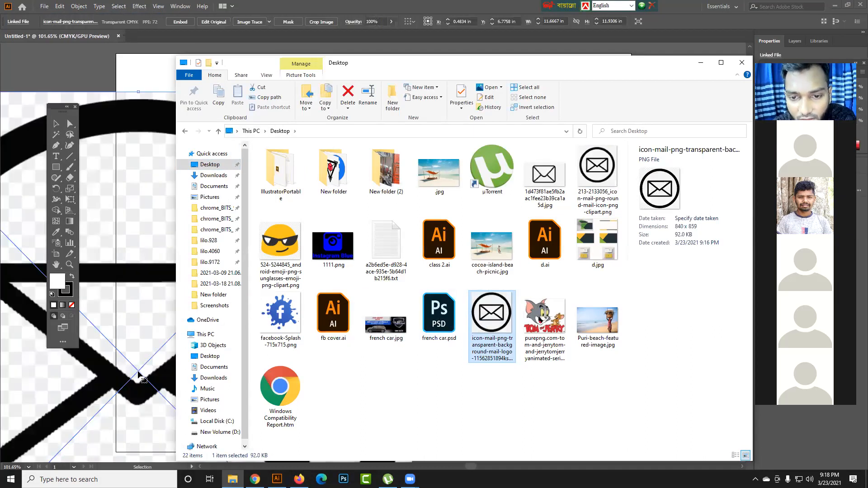
- Place the rounded envelope JPG from the Desktop folder in the document and shift it across the artboard beside the round icon
{"action": "left_click_drag", "start_coordinate": [545, 174], "coordinate": [139, 328]}
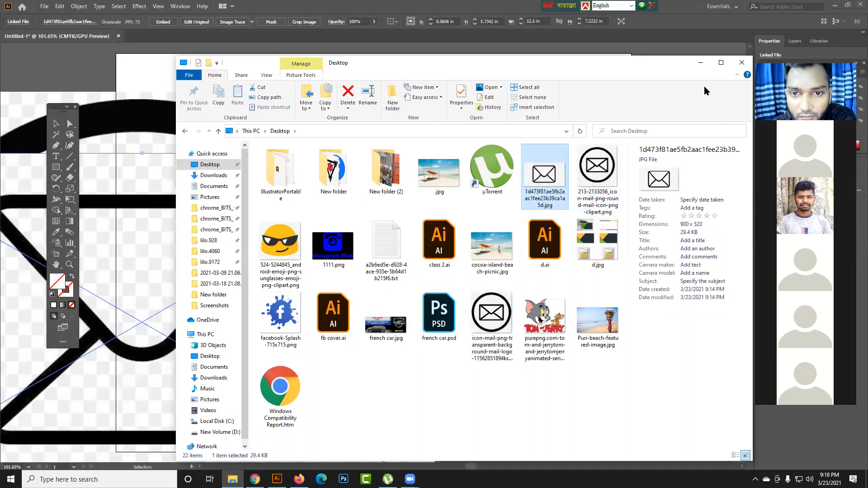
{"action": "left_click", "coordinate": [701, 64]}
{"action": "left_click_drag", "start_coordinate": [389, 304], "coordinate": [622, 325]}
{"action": "left_click_drag", "start_coordinate": [471, 301], "coordinate": [549, 350]}
{"action": "left_click", "coordinate": [471, 148]}
{"action": "left_click", "coordinate": [483, 258]}
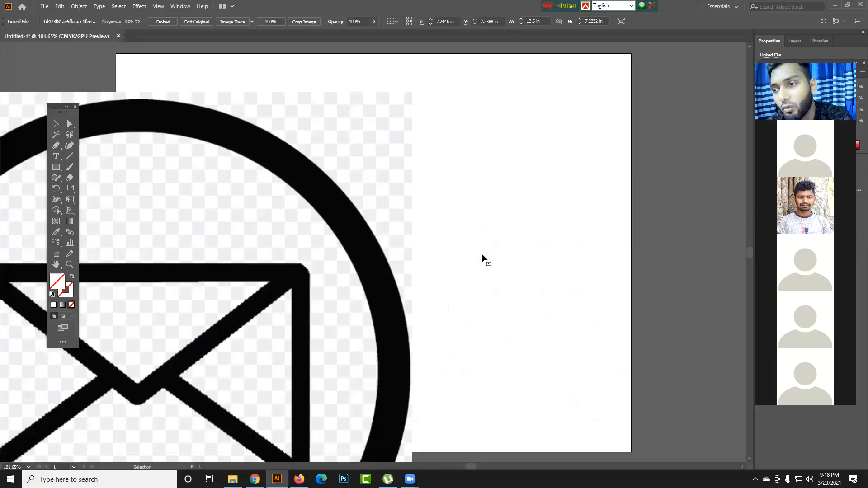
- Delete the placed envelope JPG and the round mail icon from the document
{"action": "key", "text": "Delete"}
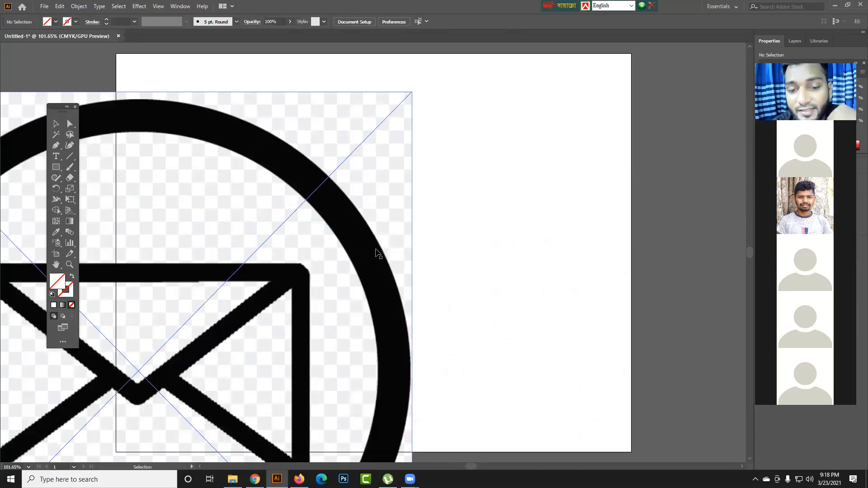
{"action": "left_click", "coordinate": [376, 250]}
{"action": "key", "text": "Delete"}
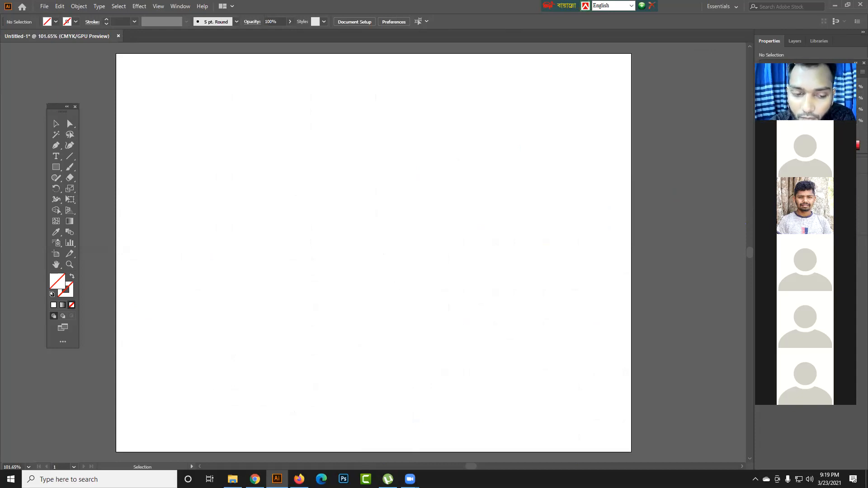
- Place the rounded envelope JPG from the Desktop folder again and move it over the upper part of the artboard
{"action": "key", "text": "alt+Tab"}
{"action": "mouse_move", "coordinate": [545, 176]}
{"action": "left_mouse_down"}
{"action": "mouse_move", "coordinate": [520, 172]}
{"action": "mouse_move", "coordinate": [158, 246]}
{"action": "mouse_move", "coordinate": [155, 262]}
{"action": "left_mouse_up"}
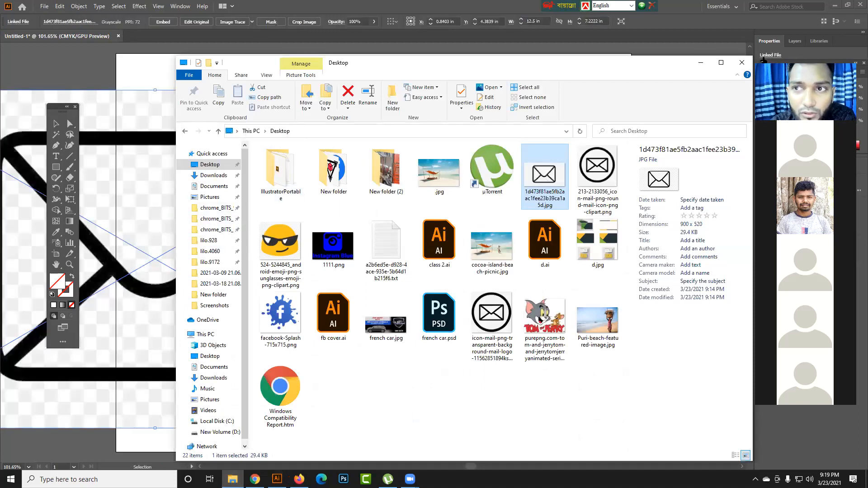
{"action": "left_click", "coordinate": [701, 66]}
{"action": "left_click_drag", "start_coordinate": [158, 256], "coordinate": [272, 252]}
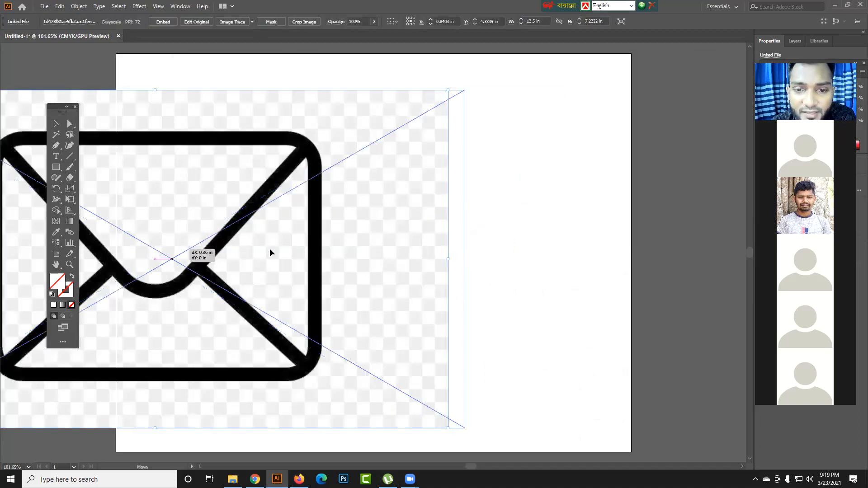
{"action": "left_click", "coordinate": [670, 253]}
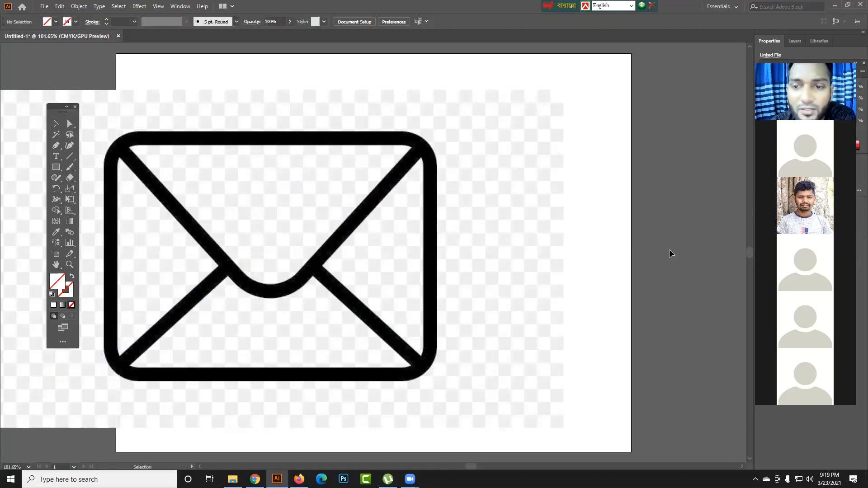
{"action": "left_click", "coordinate": [480, 278]}
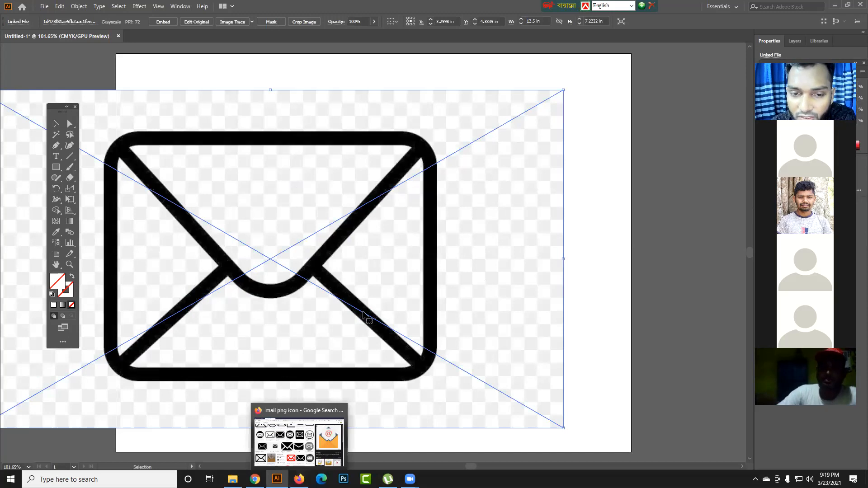
{"action": "left_click_drag", "start_coordinate": [367, 317], "coordinate": [390, 280]}
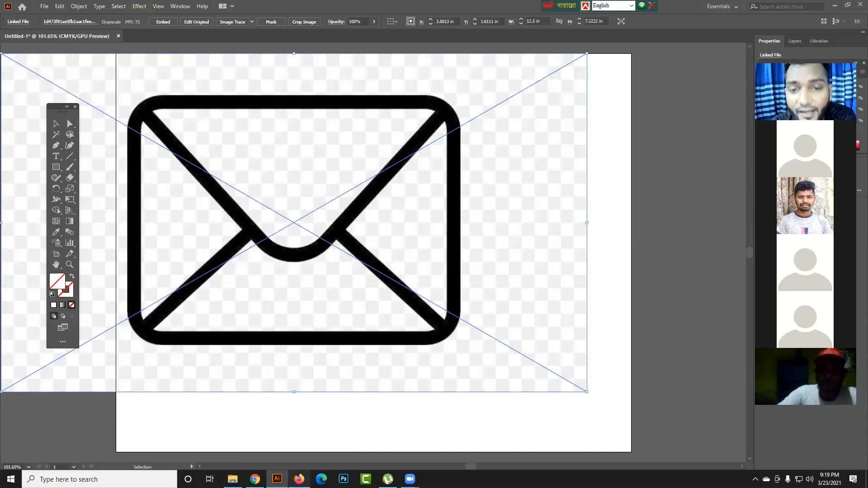
- Switch to Firefox and save the transparent Mail Letter icon from PNG Repo to the Desktop as mail-letter-pngrepo-com.png
{"action": "key", "text": "alt+Tab"}
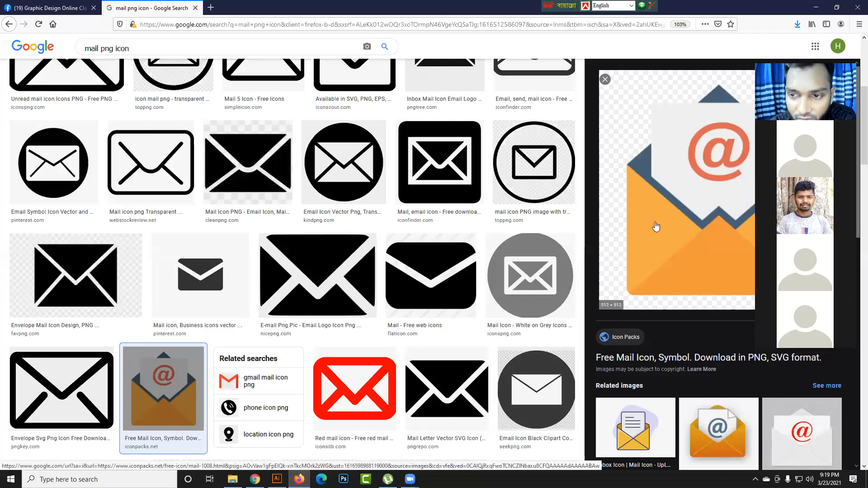
{"action": "left_click", "coordinate": [343, 253]}
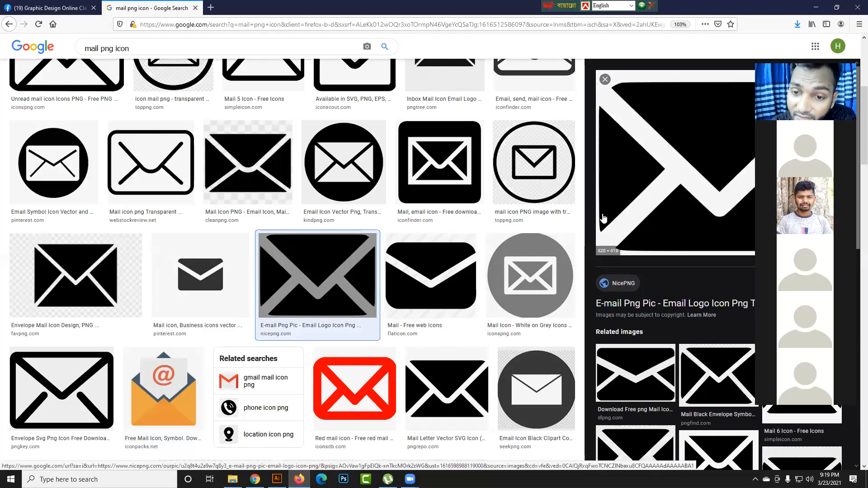
{"action": "scroll", "coordinate": [454, 312], "scroll_direction": "down", "scroll_amount": 2}
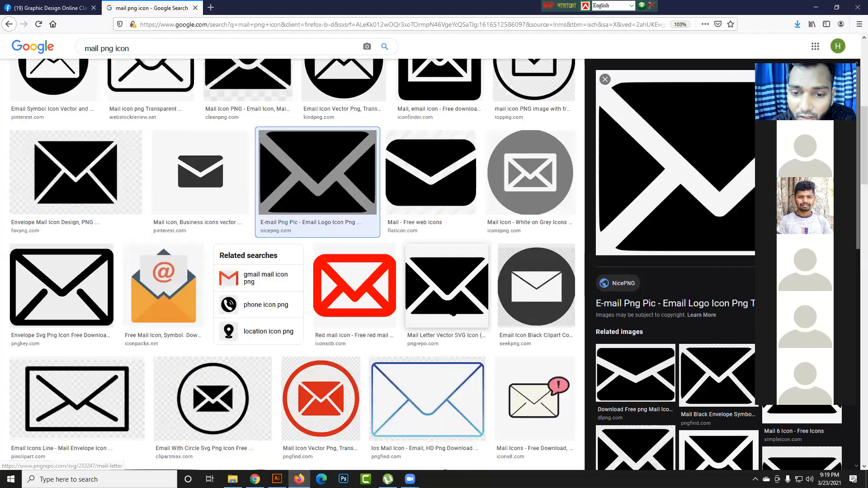
{"action": "left_click", "coordinate": [445, 303]}
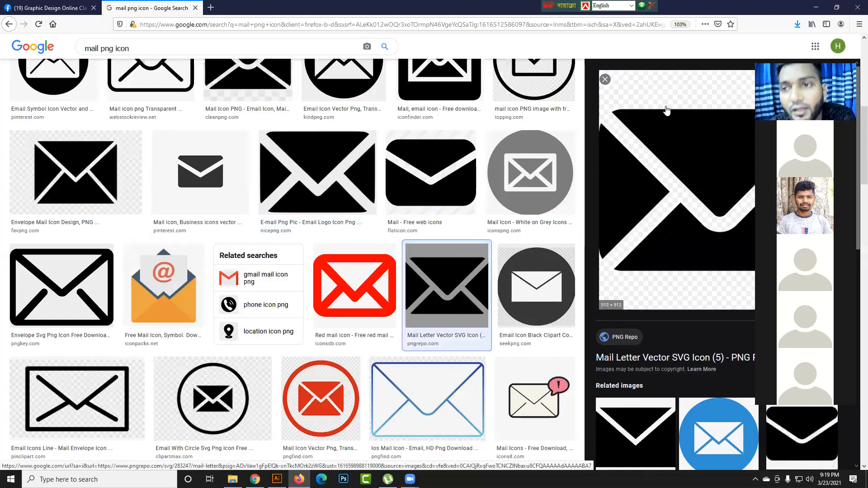
{"action": "right_click", "coordinate": [665, 139]}
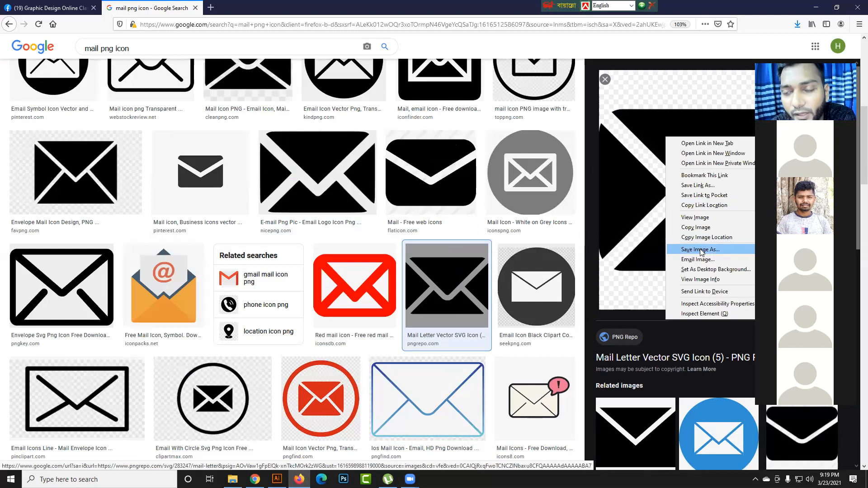
{"action": "left_click", "coordinate": [701, 250]}
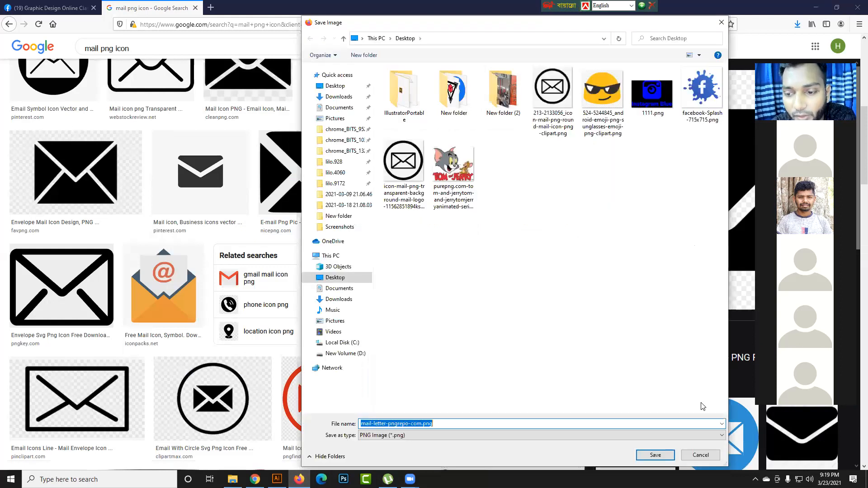
{"action": "left_click", "coordinate": [659, 451]}
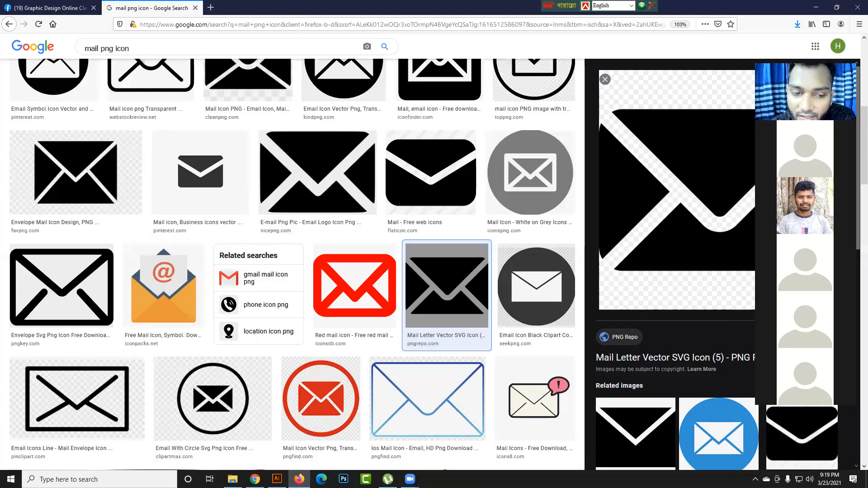
- Place mail-letter-pngrepo-com.png from the Desktop folder into the Illustrator document, overlapping the artboard's right edge
{"action": "key", "text": "alt+Tab"}
{"action": "left_click", "coordinate": [476, 379]}
{"action": "left_click", "coordinate": [333, 399]}
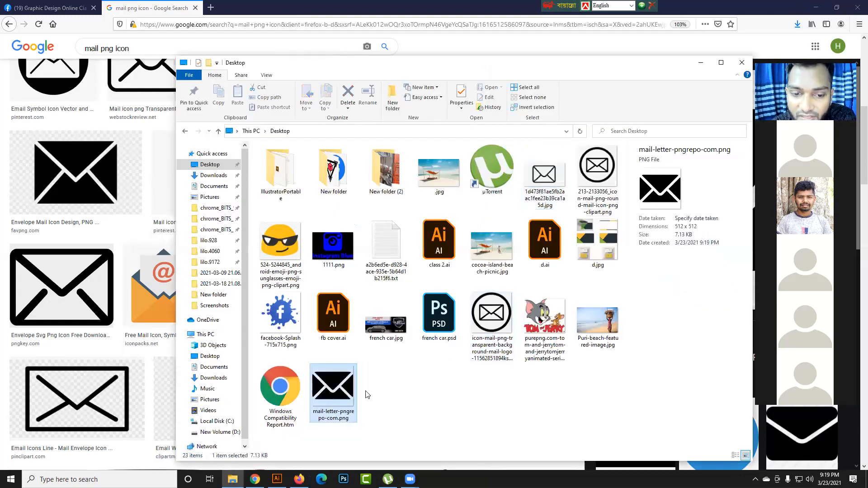
{"action": "left_click_drag", "start_coordinate": [332, 388], "coordinate": [674, 350]}
{"action": "left_click_drag", "start_coordinate": [653, 288], "coordinate": [682, 216]}
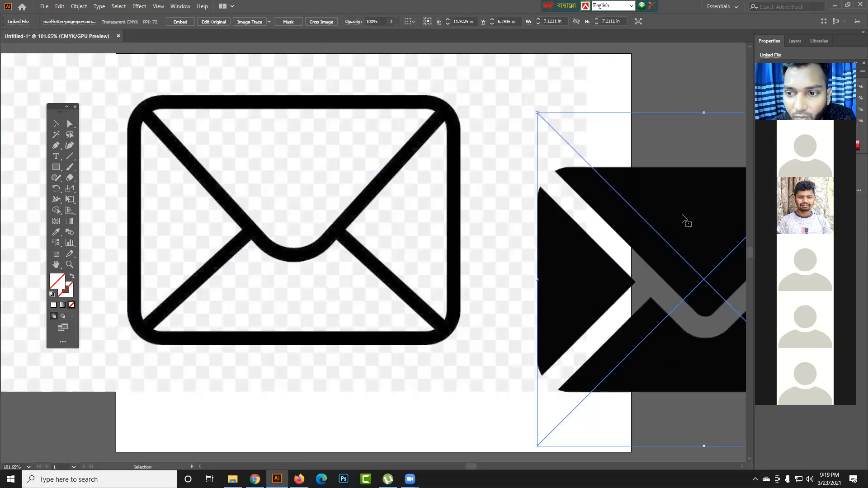
- Move the envelope JPG below the artboard and scale the black envelope PNG to about 2.37 in on the artboard
{"action": "left_click", "coordinate": [674, 88]}
{"action": "left_click_drag", "start_coordinate": [665, 171], "coordinate": [660, 263]}
{"action": "left_click", "coordinate": [657, 120]}
{"action": "left_click_drag", "start_coordinate": [476, 210], "coordinate": [260, 415]}
{"action": "scroll", "coordinate": [344, 239], "scroll_direction": "down", "scroll_amount": 3}
{"action": "left_click_drag", "start_coordinate": [535, 240], "coordinate": [513, 185]}
{"action": "left_click_drag", "start_coordinate": [526, 174], "coordinate": [417, 283]}
{"action": "left_click_drag", "start_coordinate": [364, 284], "coordinate": [294, 220]}
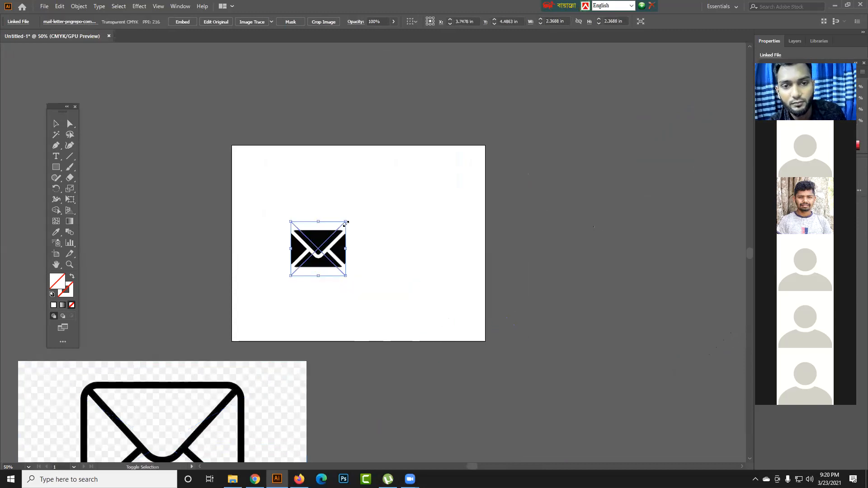
- Shrink the black envelope icon to about 0.66 in and place it outside the artboard's right edge
{"action": "left_click_drag", "start_coordinate": [349, 219], "coordinate": [596, 217]}
{"action": "left_click", "coordinate": [527, 240]}
{"action": "left_click", "coordinate": [523, 218]}
{"action": "left_click", "coordinate": [577, 257]}
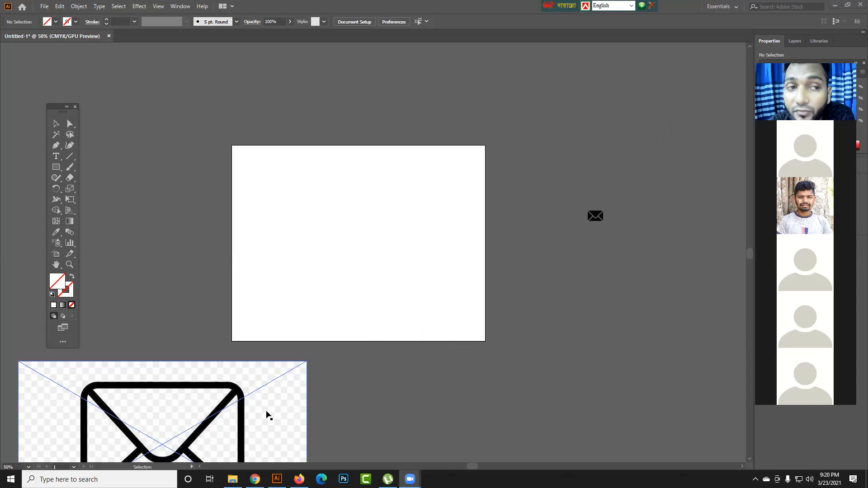
{"action": "left_click", "coordinate": [44, 7]}
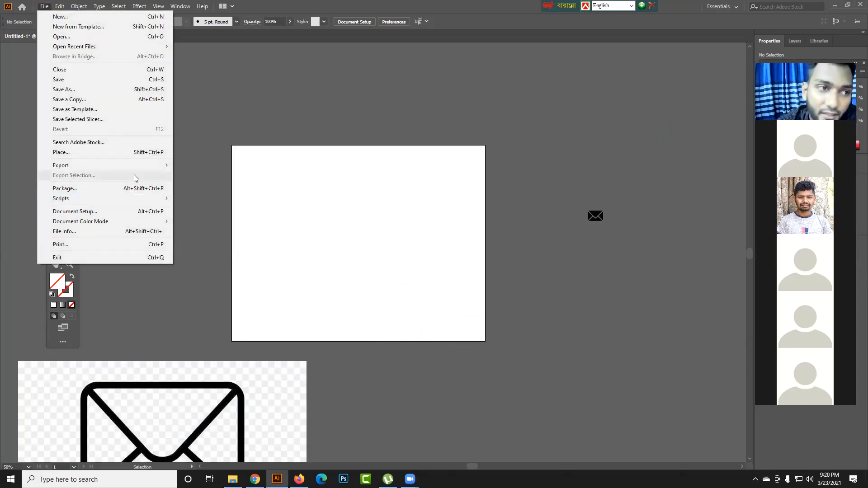
{"action": "mouse_move", "coordinate": [143, 168]}
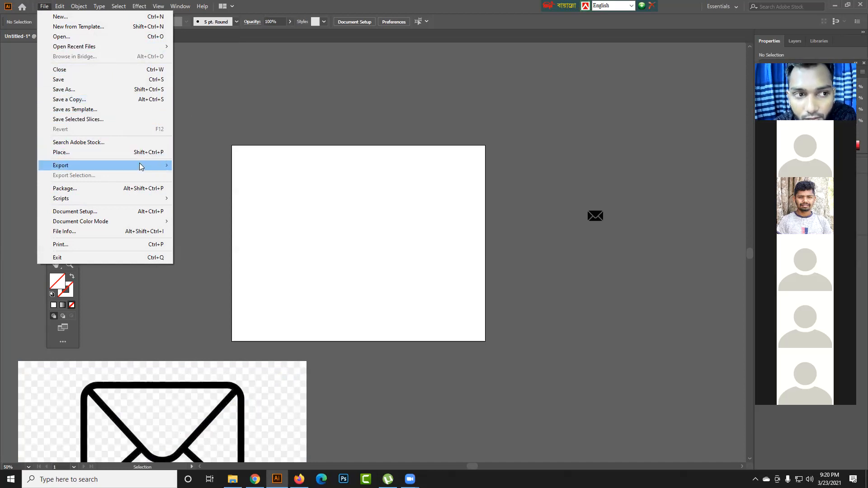
{"action": "left_click", "coordinate": [209, 133]}
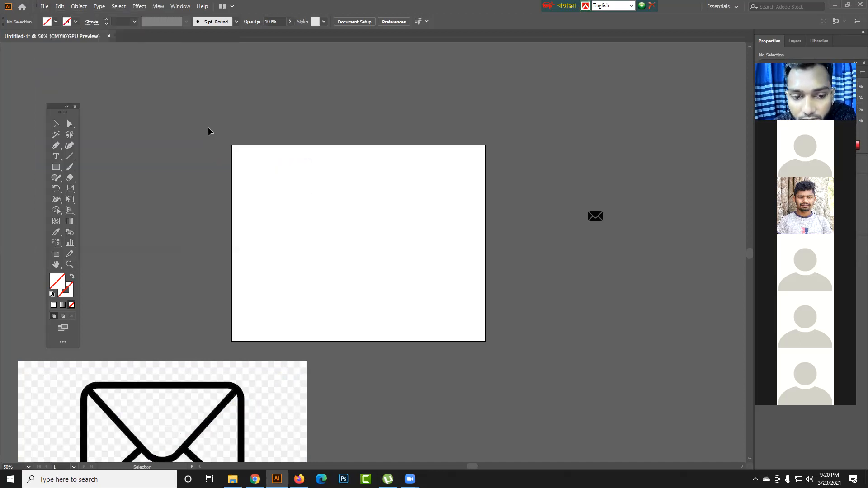
- Delete the envelope JPG and move the small black envelope icon onto the artboard near its right edge
{"action": "left_click", "coordinate": [260, 388]}
{"action": "key", "text": "Delete"}
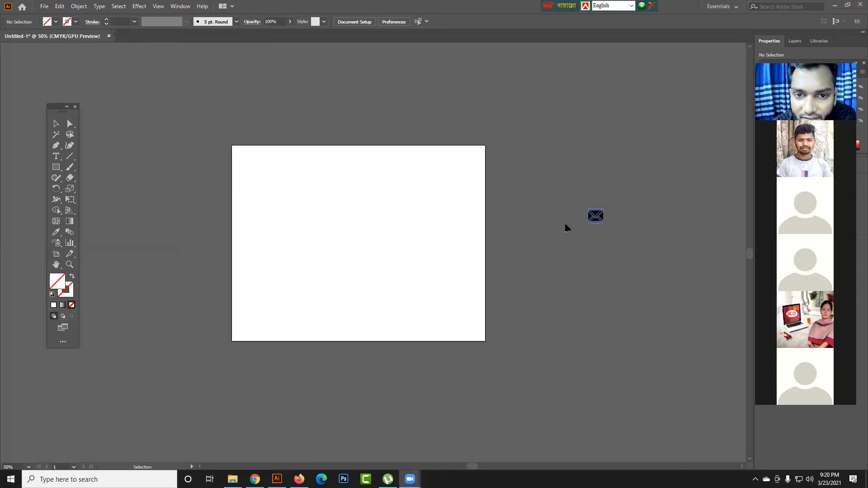
{"action": "left_click", "coordinate": [567, 227]}
{"action": "left_click_drag", "start_coordinate": [549, 224], "coordinate": [469, 262]}
{"action": "left_click", "coordinate": [422, 221]}
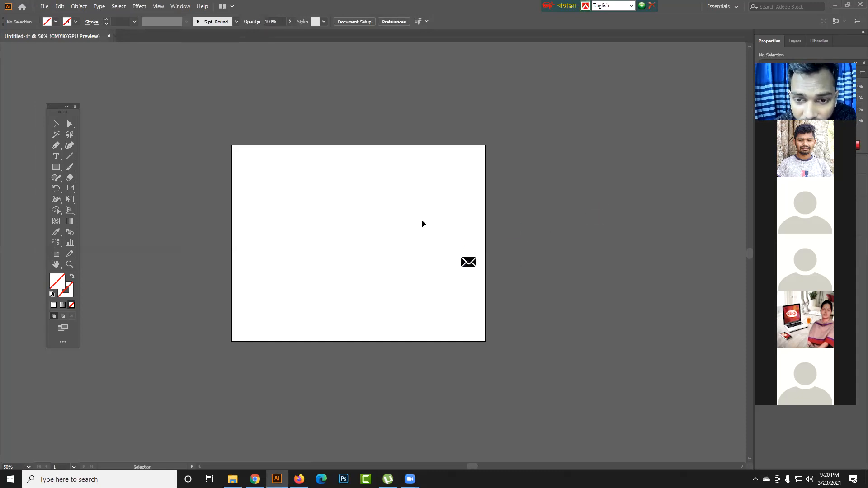
- Move the black envelope icon off the artboard again and reposition it beside the artboard's right edge
{"action": "left_click_drag", "start_coordinate": [469, 262], "coordinate": [573, 196]}
{"action": "left_click", "coordinate": [395, 254]}
{"action": "left_click", "coordinate": [572, 284]}
{"action": "left_click", "coordinate": [577, 285]}
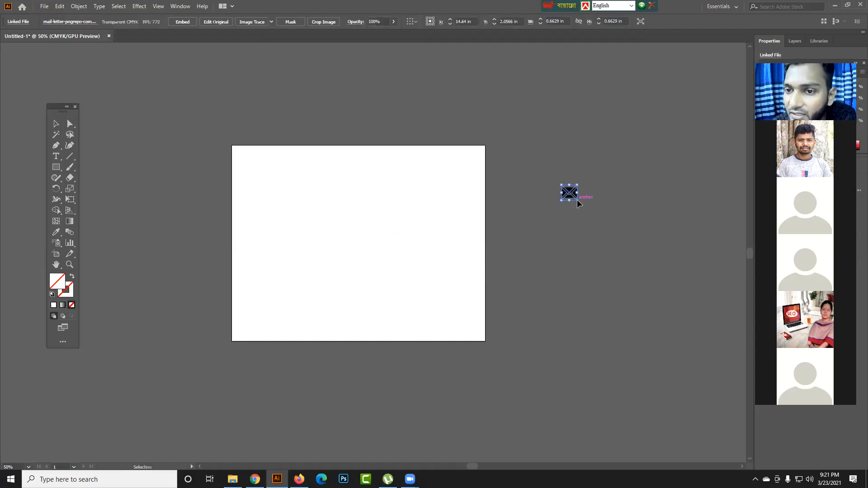
{"action": "left_click", "coordinate": [550, 193]}
{"action": "left_click_drag", "start_coordinate": [569, 194], "coordinate": [505, 175]}
{"action": "left_click", "coordinate": [563, 248]}
{"action": "left_click", "coordinate": [531, 230]}
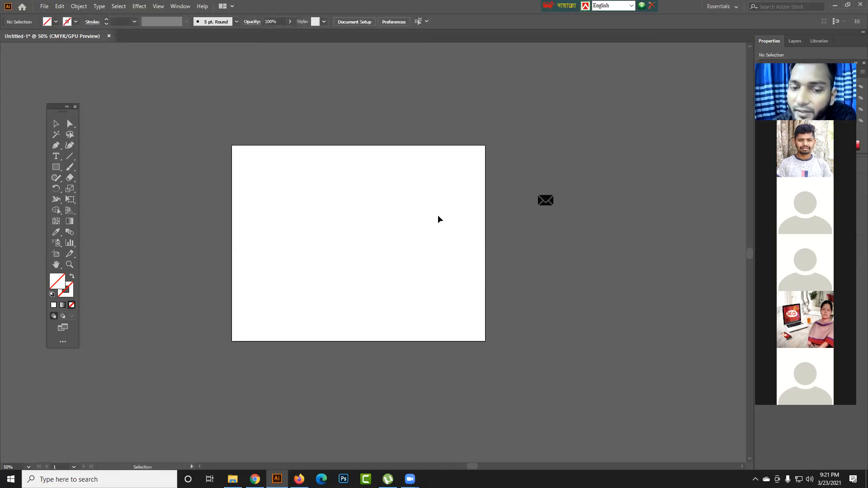
- Close the Untitled-1 document without saving the changes
{"action": "left_click", "coordinate": [109, 36]}
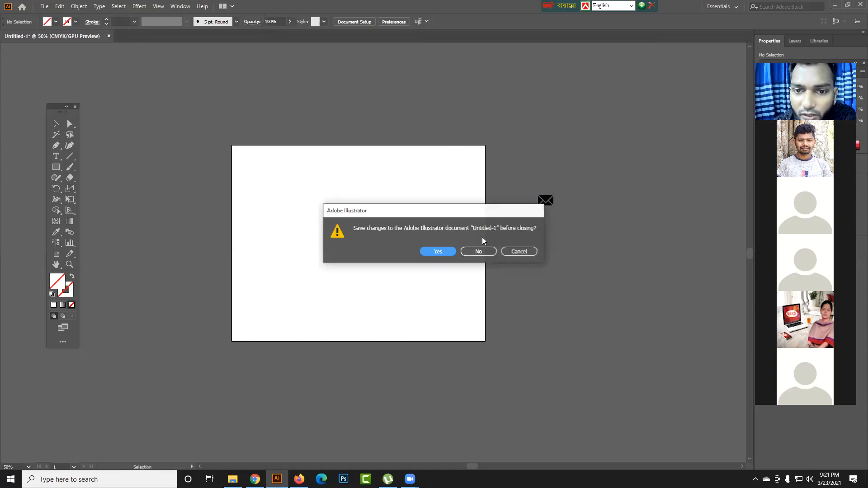
{"action": "left_click", "coordinate": [479, 251]}
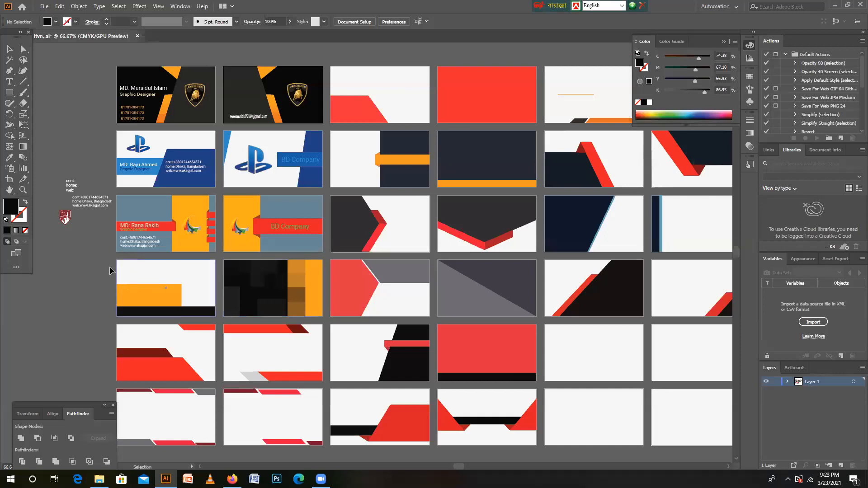
- Open Save for Web for the blue-grey and orange business card front and set the image size to 200 percent
{"action": "left_click", "coordinate": [134, 208]}
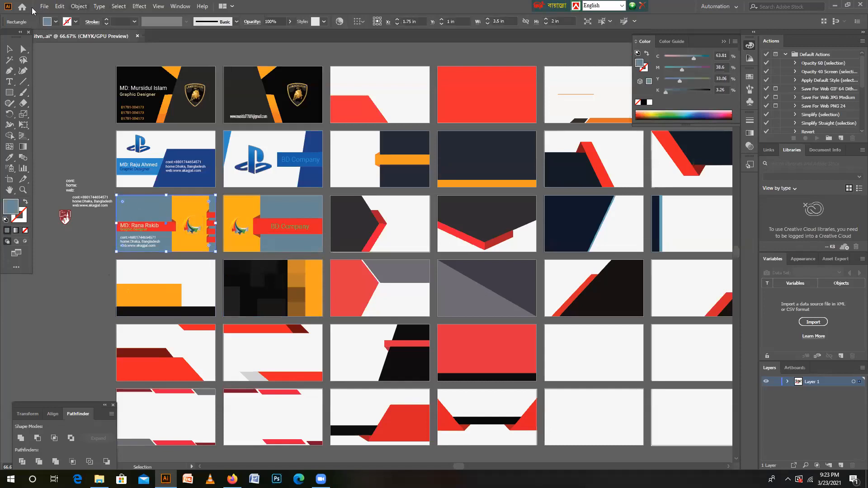
{"action": "left_click", "coordinate": [44, 6]}
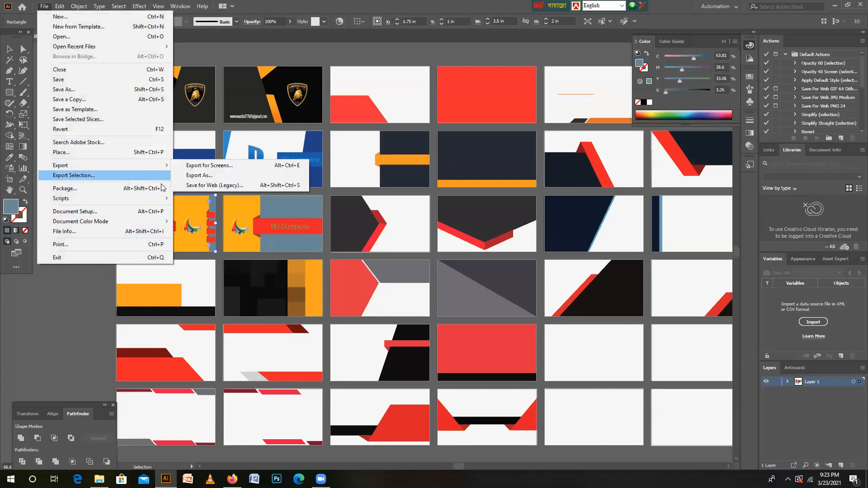
{"action": "left_click", "coordinate": [218, 185]}
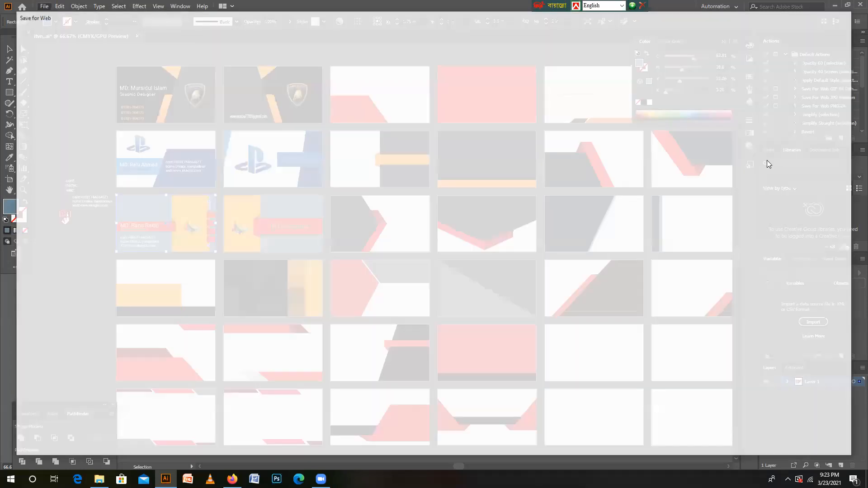
{"action": "key", "text": "BackSpace"}
{"action": "key", "text": "BackSpace"}
{"action": "key", "text": "BackSpace"}
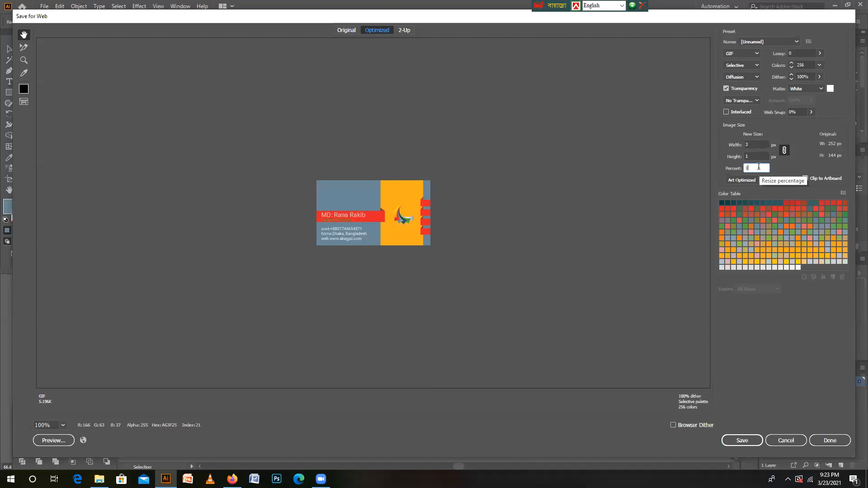
{"action": "type", "text": "200"}
- Toggle the proportion link off and on, inspect the image size values, and cancel the export
{"action": "left_click", "coordinate": [785, 149]}
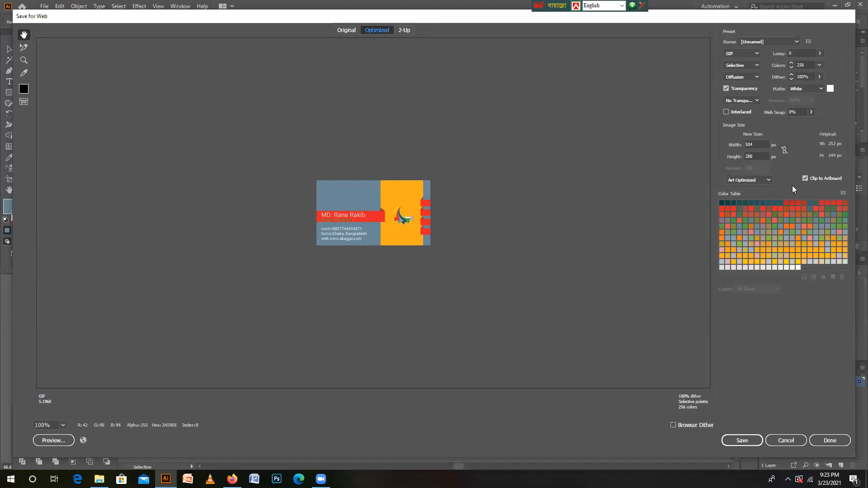
{"action": "left_click", "coordinate": [785, 150]}
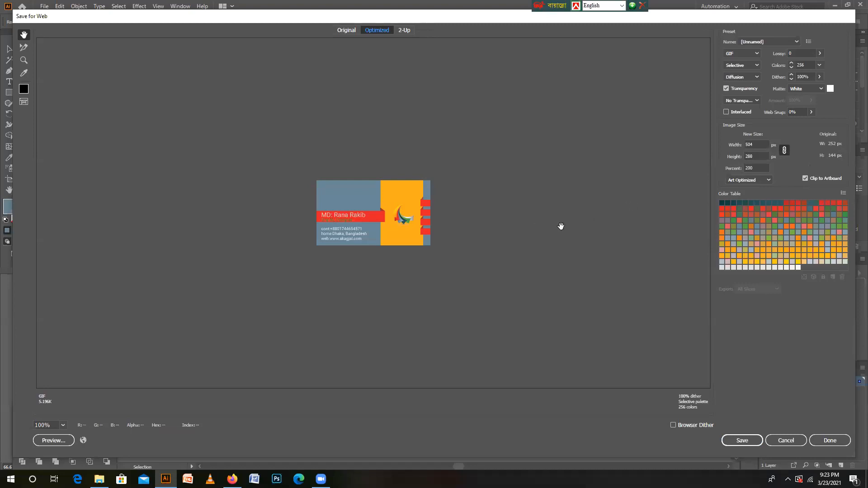
{"action": "left_click", "coordinate": [756, 167]}
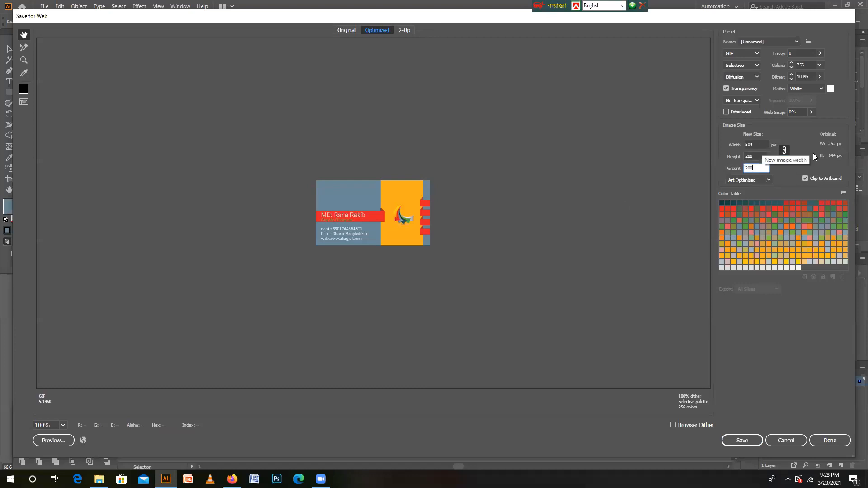
{"action": "left_click", "coordinate": [757, 144]}
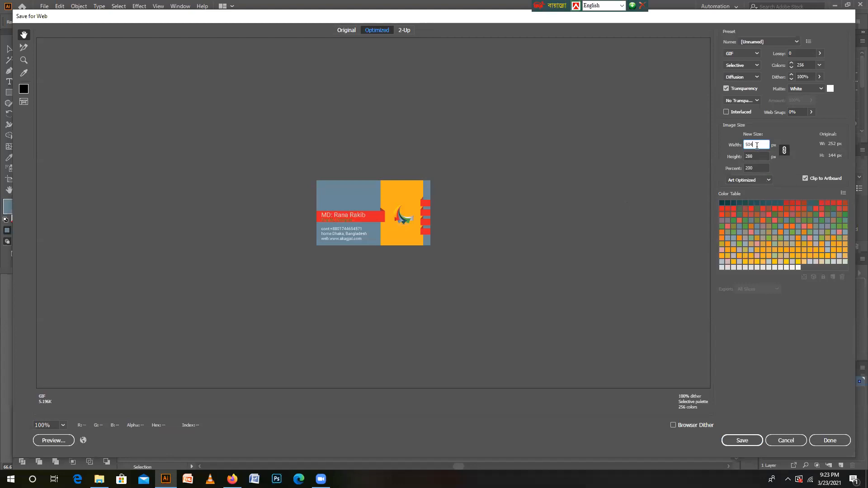
{"action": "left_click", "coordinate": [790, 440]}
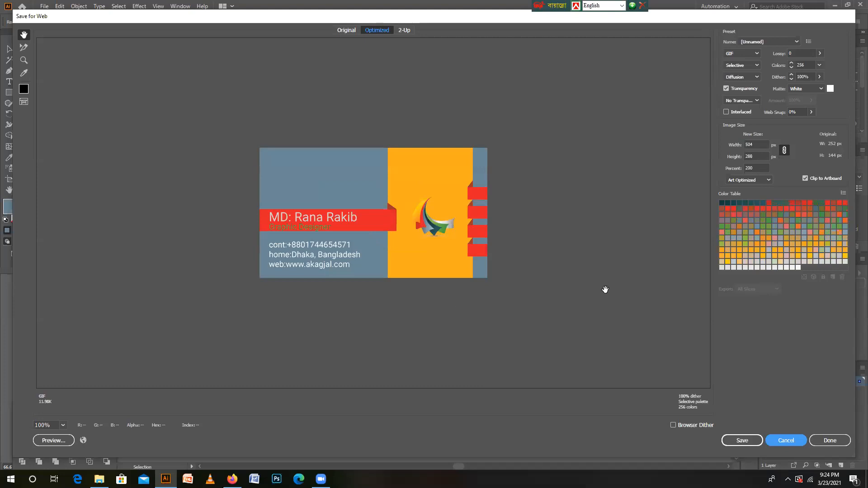
{"action": "left_click", "coordinate": [779, 441]}
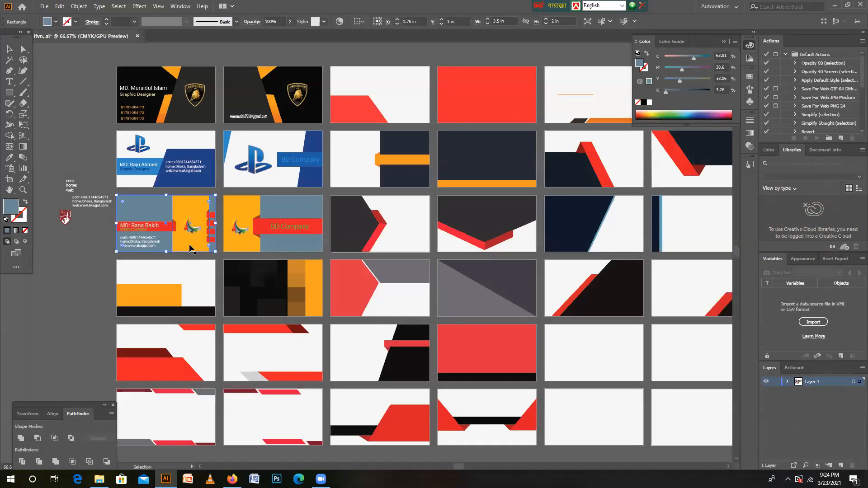
- Open Save for Web for the blue-grey and orange business card front and set the image size to 200 percent
{"action": "left_click", "coordinate": [43, 8]}
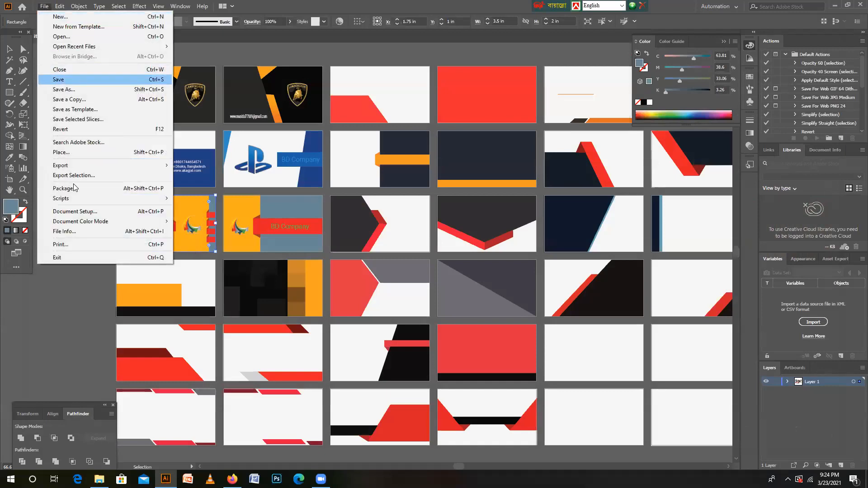
{"action": "left_click", "coordinate": [243, 185]}
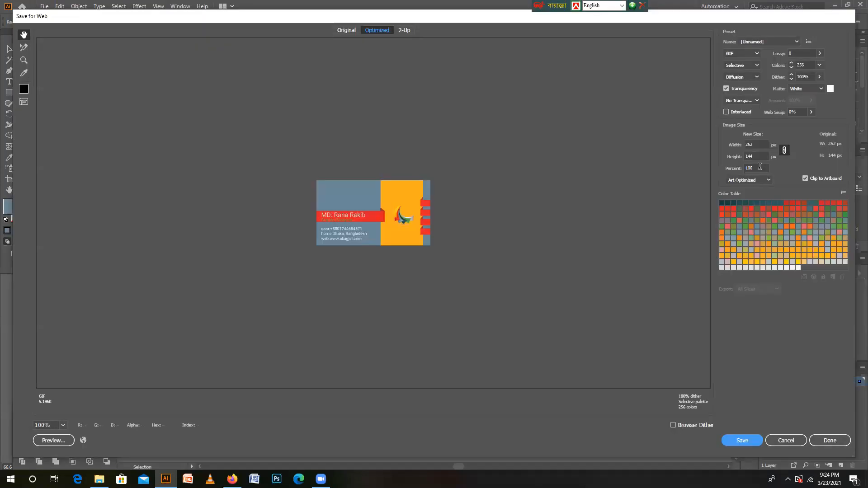
{"action": "left_click", "coordinate": [760, 168]}
{"action": "type", "text": "1"}
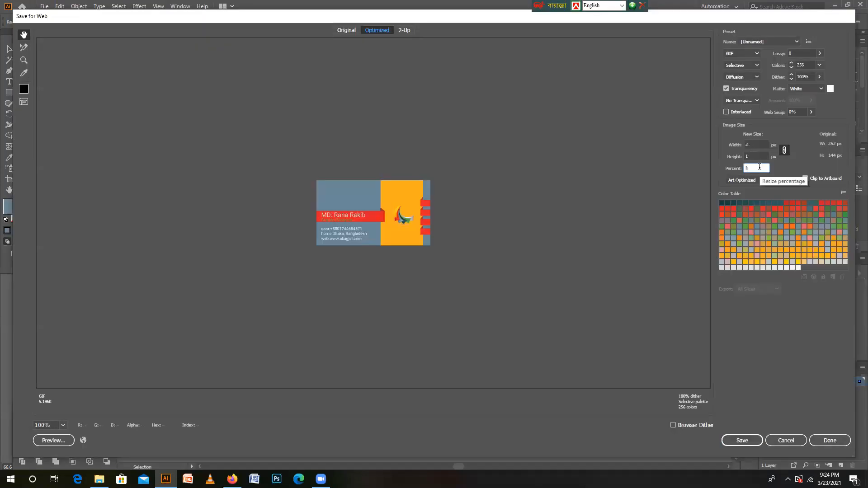
{"action": "key", "text": "BackSpace"}
{"action": "type", "text": "200"}
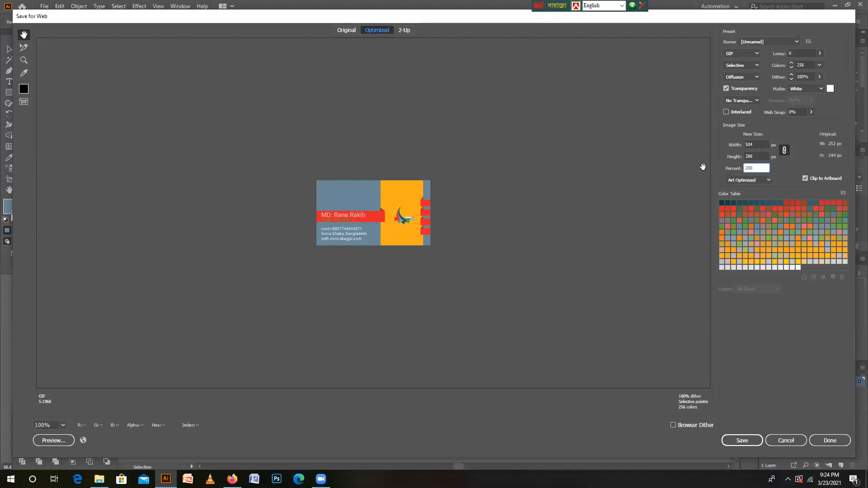
- Toggle the proportion link off and on, and set the export image size to 100 percent
{"action": "left_click", "coordinate": [784, 151]}
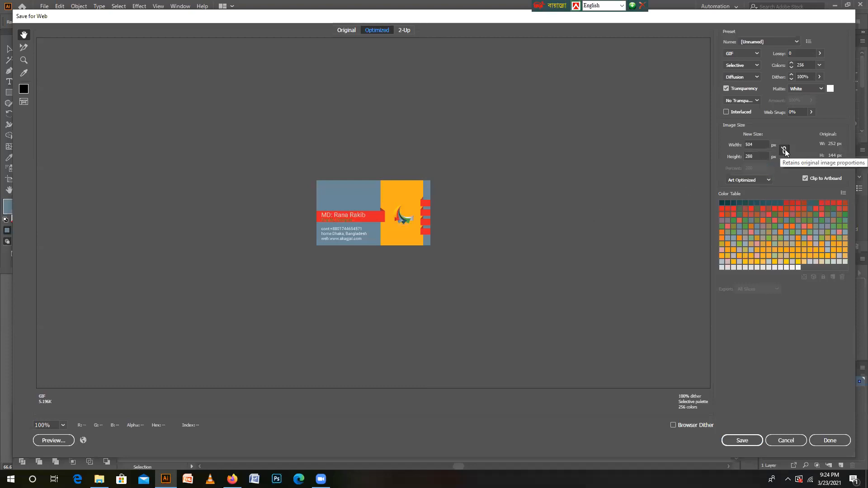
{"action": "left_click", "coordinate": [784, 151]}
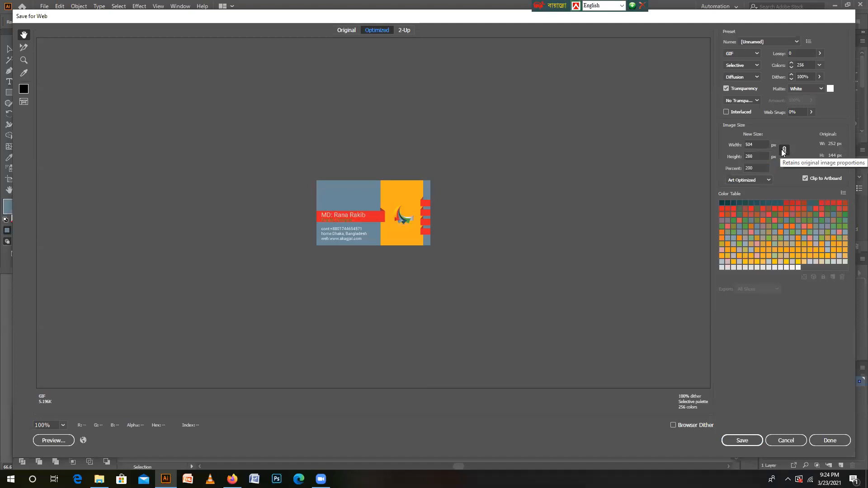
{"action": "left_click", "coordinate": [758, 168]}
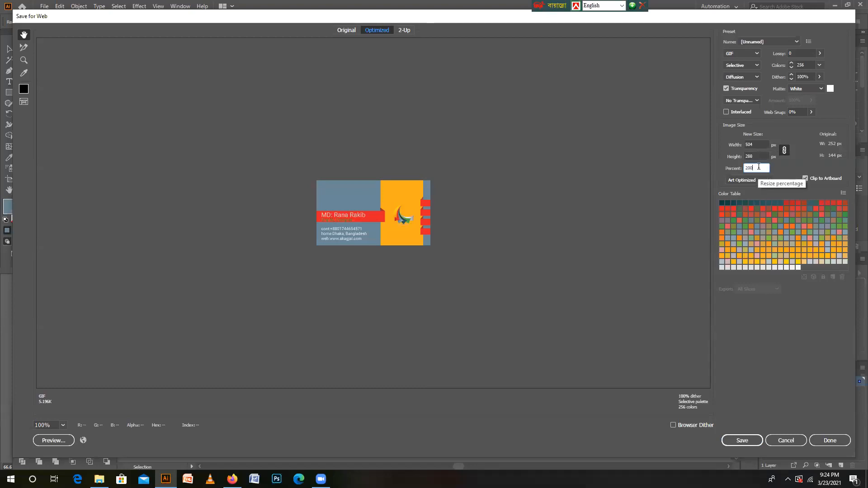
{"action": "key", "text": "BackSpace"}
{"action": "key", "text": "BackSpace"}
{"action": "type", "text": "100"}
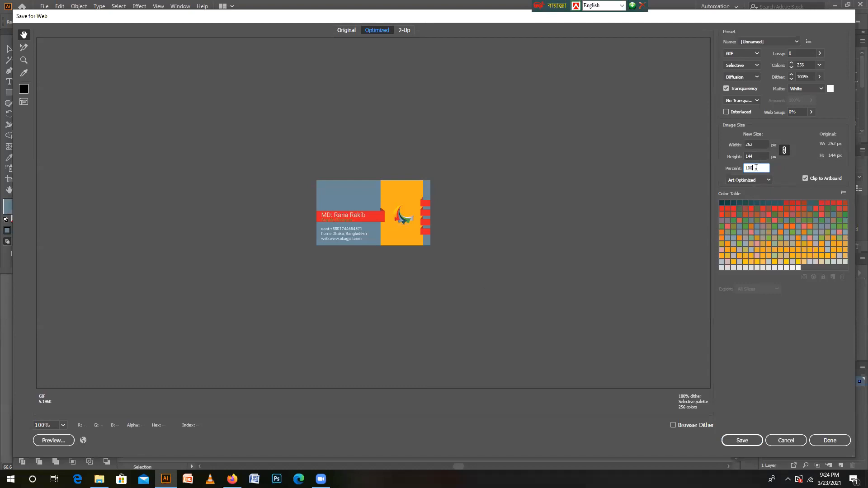
- Set the export image size to 300 percent
{"action": "key", "text": "BackSpace"}
{"action": "key", "text": "BackSpace"}
{"action": "key", "text": "BackSpace"}
{"action": "type", "text": "300"}
- Change the optimized file format of the export to JPEG
{"action": "left_click", "coordinate": [757, 53]}
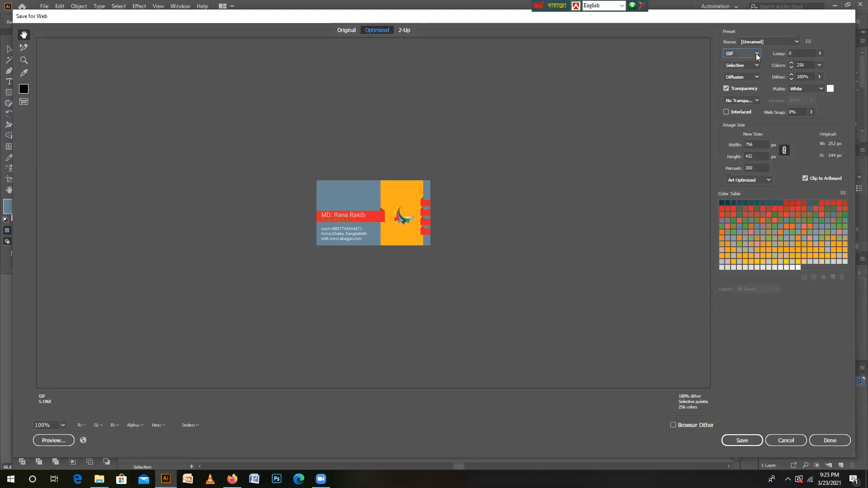
{"action": "left_click", "coordinate": [749, 63]}
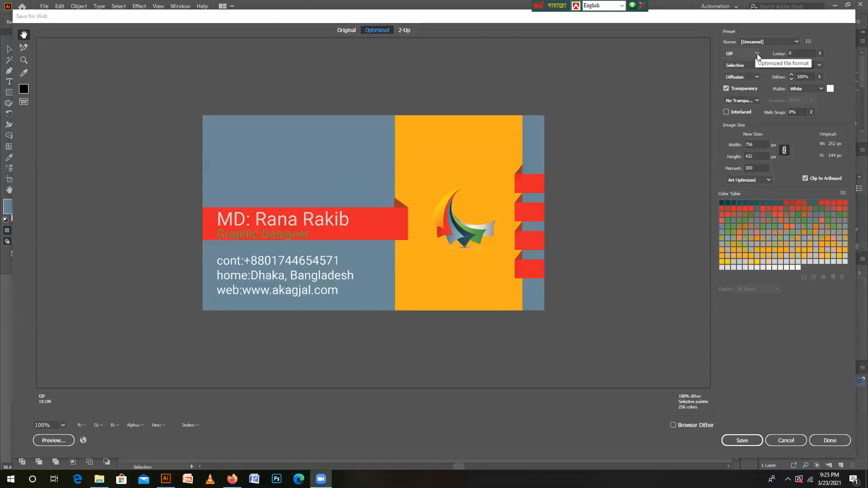
{"action": "left_click", "coordinate": [755, 53]}
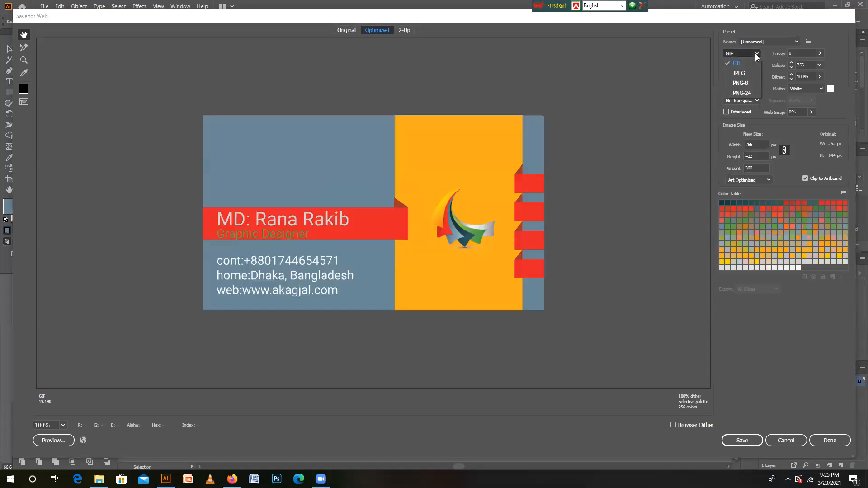
{"action": "left_click", "coordinate": [741, 73]}
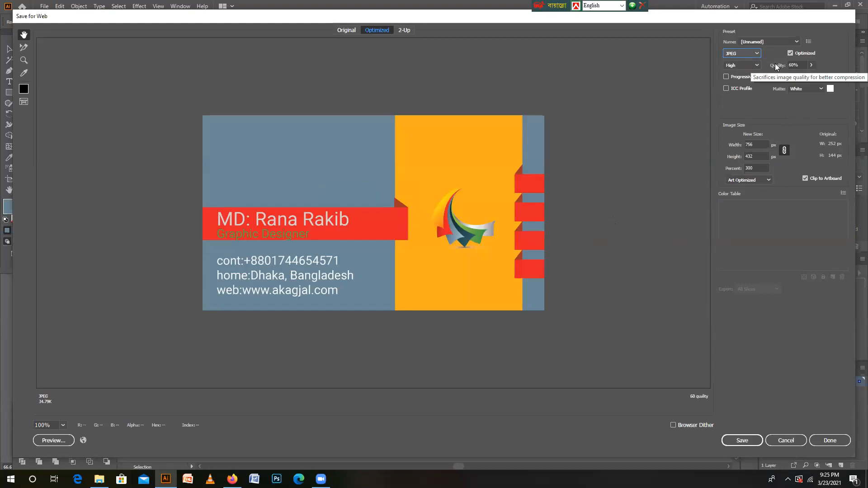
- Set the JPEG quality to 100 and save the optimized card image under the suggested file name
{"action": "left_click", "coordinate": [799, 65]}
{"action": "key", "text": "BackSpace"}
{"action": "type", "text": "100"}
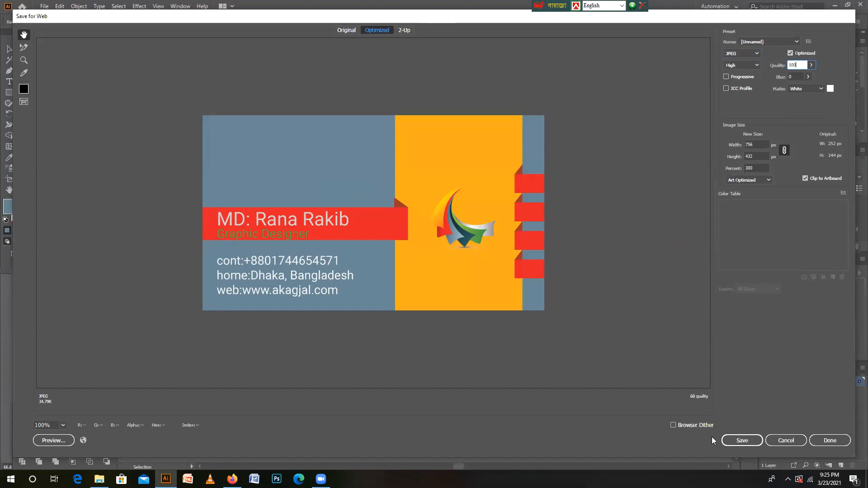
{"action": "left_click", "coordinate": [730, 441]}
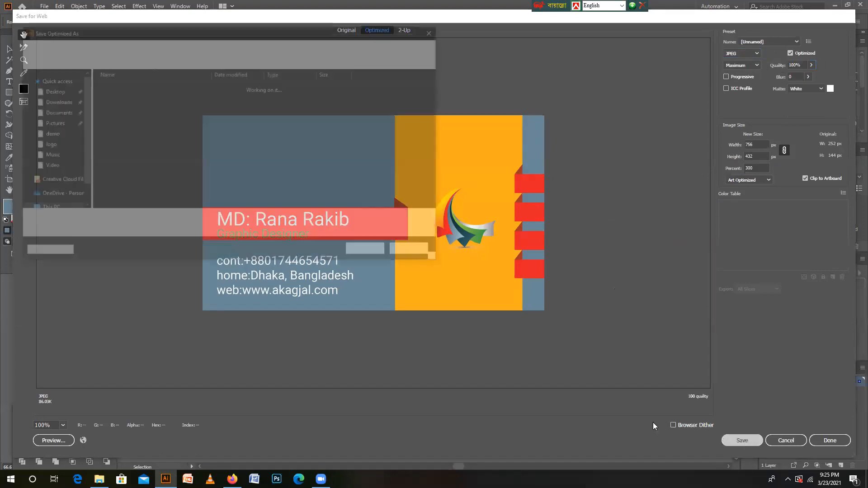
{"action": "left_click", "coordinate": [370, 253]}
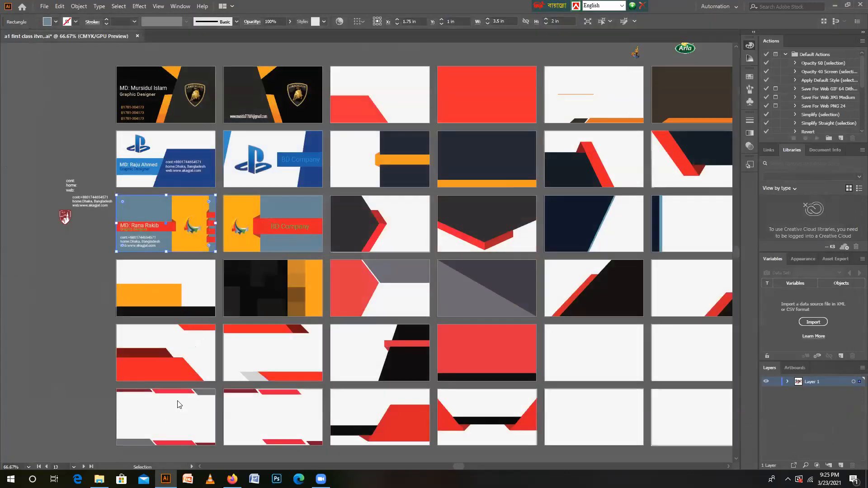
- Switch to the desktop and close the Photos preview of a1-first-class-itvggc.gif
{"action": "key", "text": "super+d"}
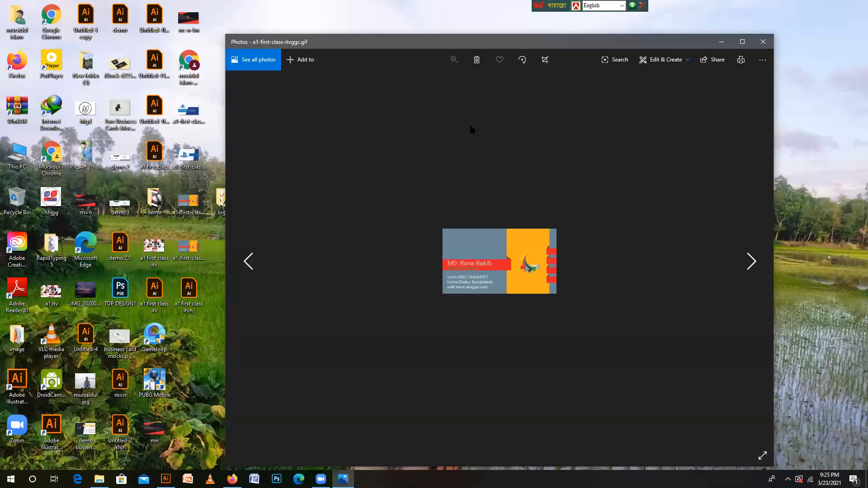
{"action": "left_click", "coordinate": [763, 41]}
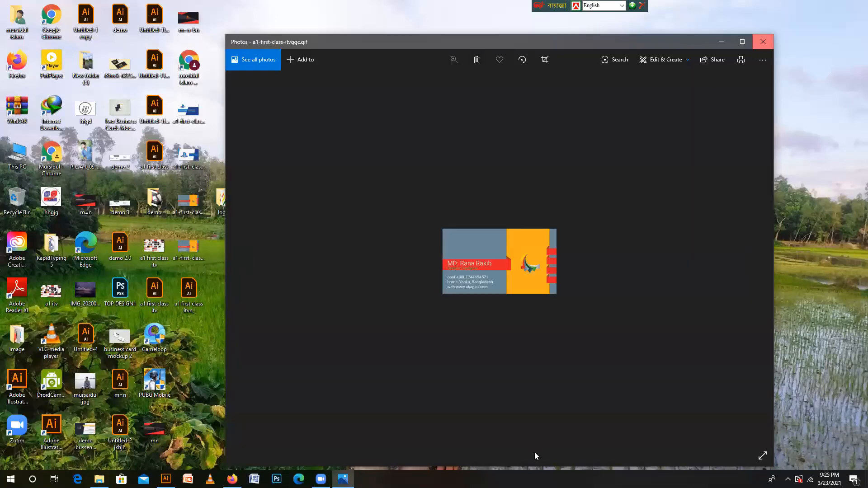
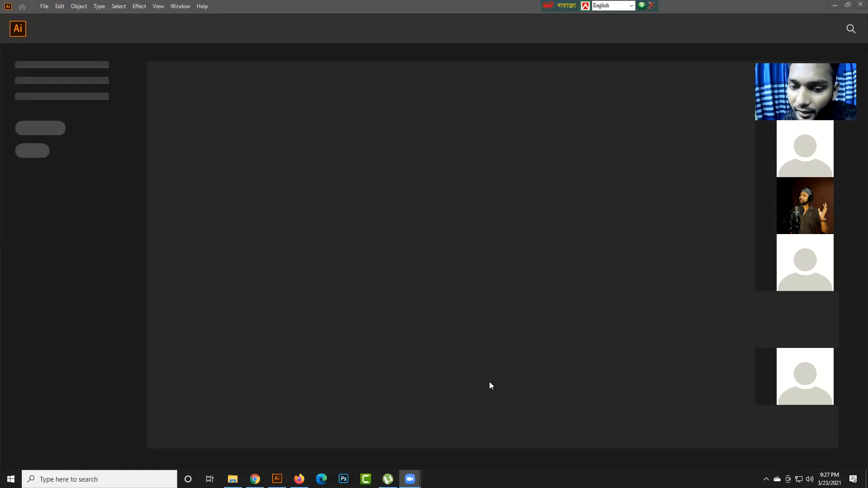
- Start a new Illustrator document and set its size to 3.5 in wide by 2 in high, keeping inches as the unit
{"action": "left_click", "coordinate": [291, 412]}
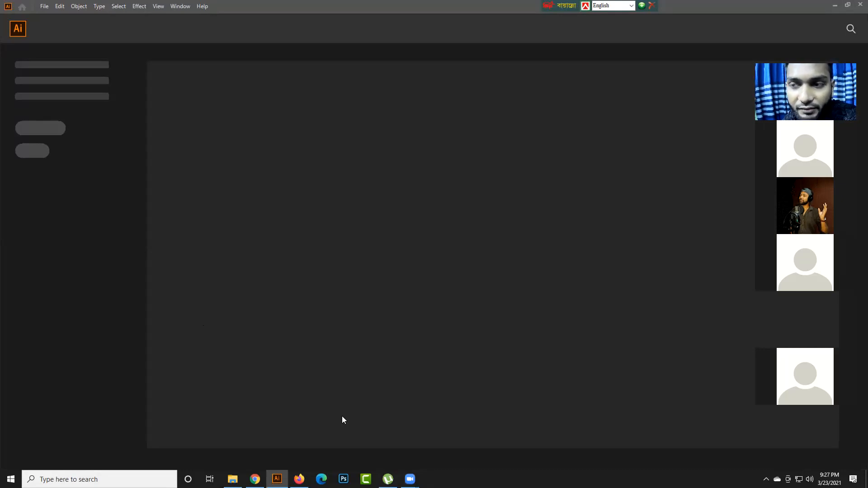
{"action": "left_click", "coordinate": [42, 6]}
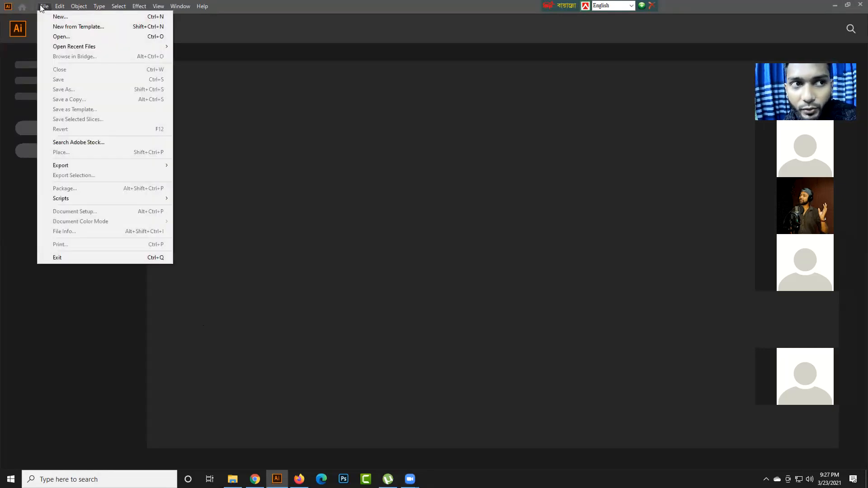
{"action": "left_click", "coordinate": [56, 15]}
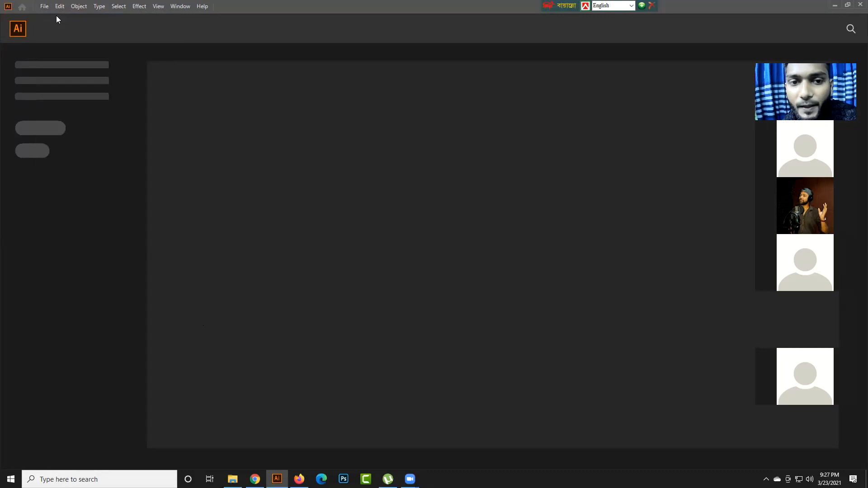
{"action": "left_click", "coordinate": [480, 162]}
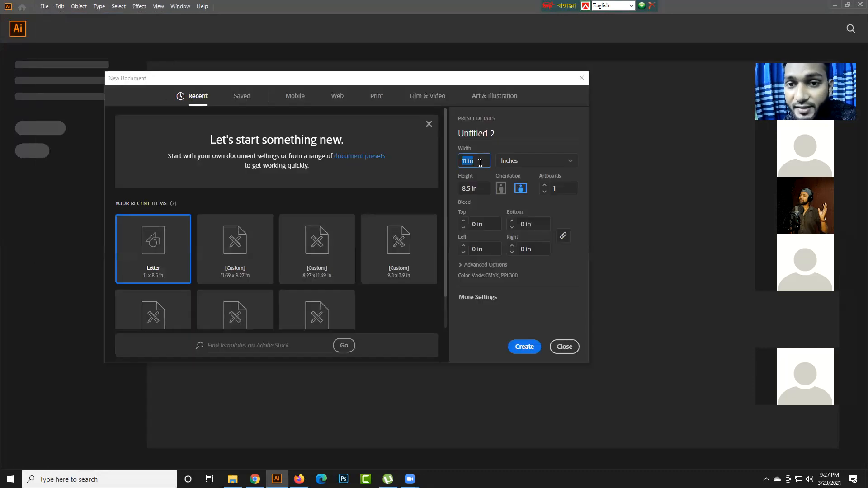
{"action": "type", "text": "3.5"}
{"action": "key", "text": "Tab"}
{"action": "type", "text": "2"}
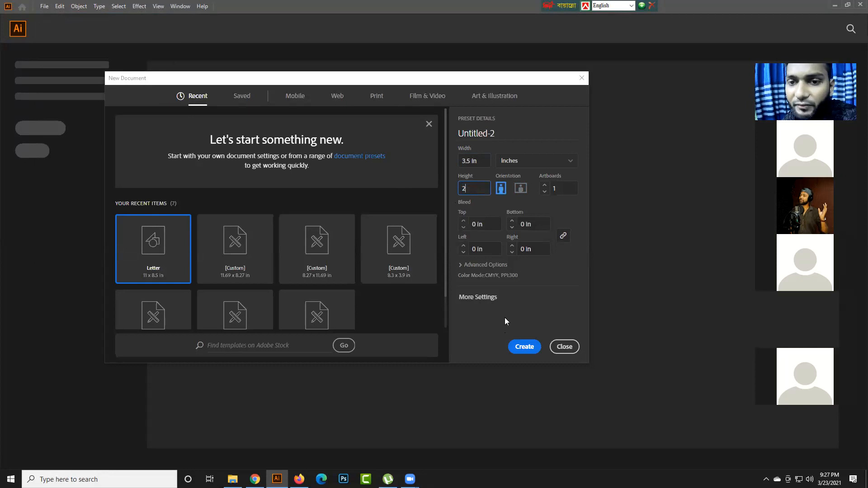
{"action": "left_click", "coordinate": [530, 166]}
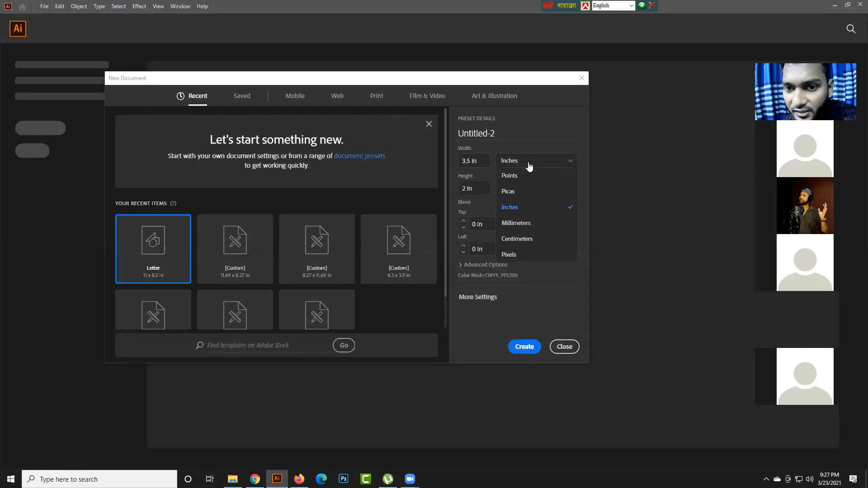
{"action": "left_click", "coordinate": [529, 166]}
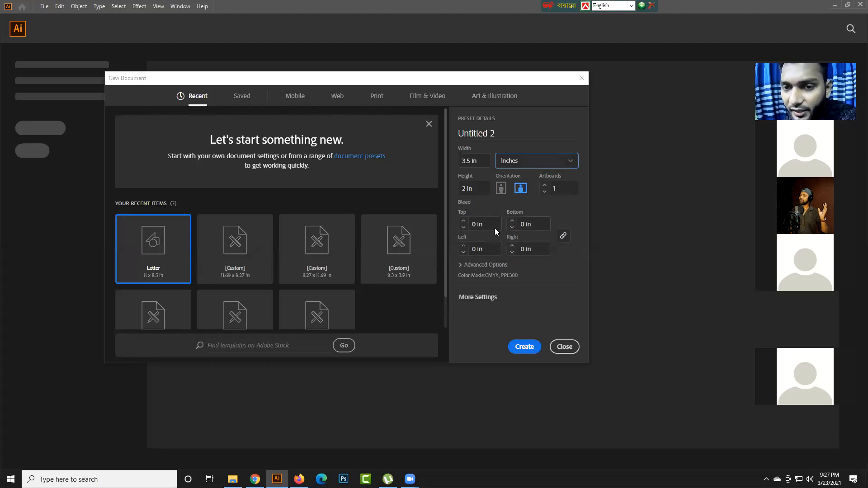
- Set a 0.125 in bleed on all sides and create the document
{"action": "left_click", "coordinate": [481, 225]}
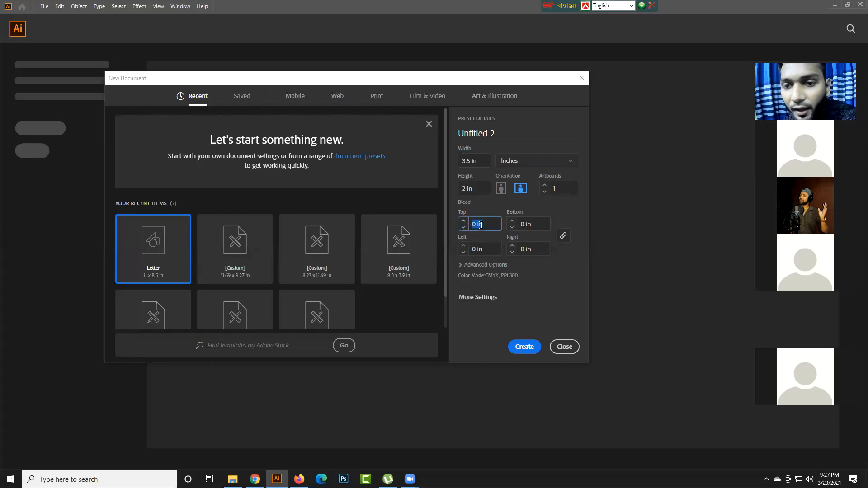
{"action": "left_click", "coordinate": [463, 221]}
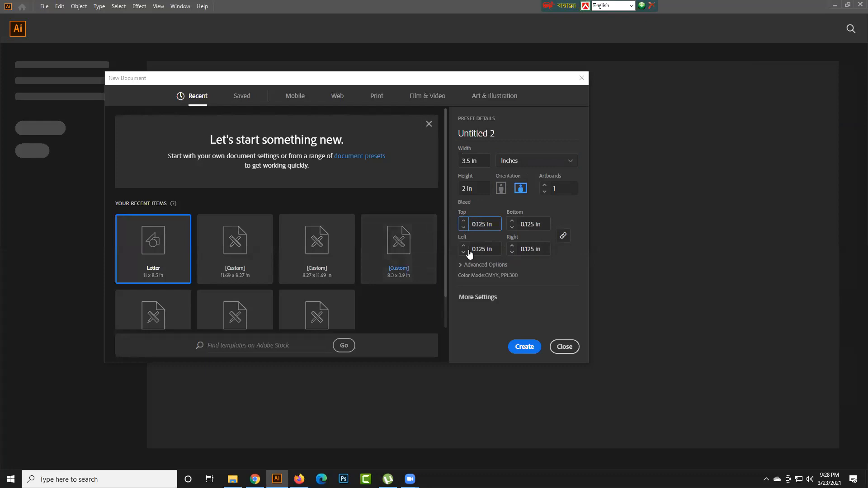
{"action": "left_click", "coordinate": [524, 347]}
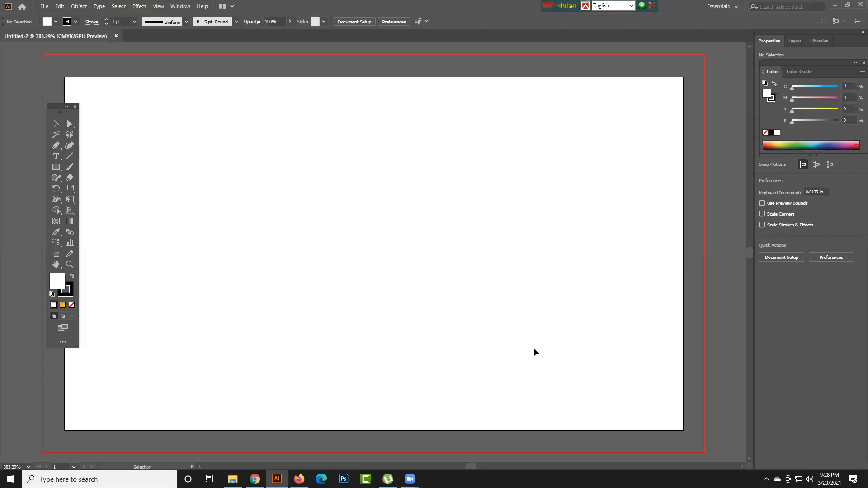
- Draw a 3.5 × 2 in rectangle without stroke over the whole artboard and fill it with the orange-yellow gradient
{"action": "key", "text": "ctrl+minus"}
{"action": "key", "text": "ctrl+minus"}
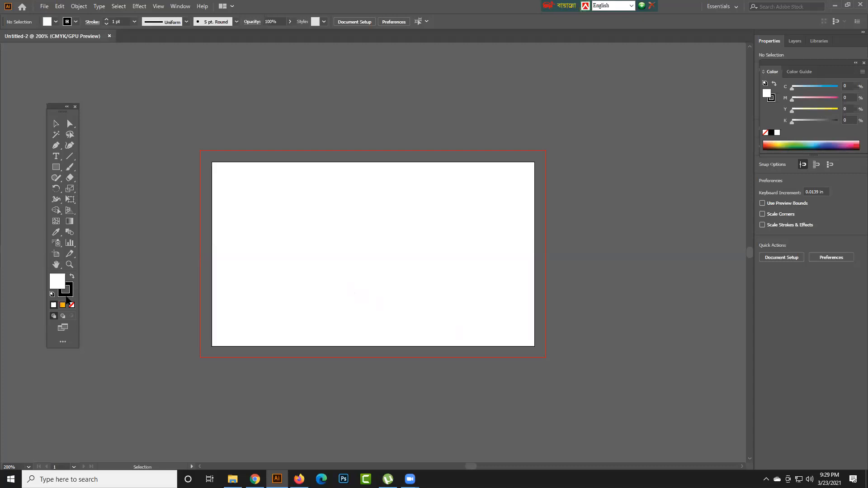
{"action": "left_click", "coordinate": [66, 293]}
{"action": "left_click", "coordinate": [71, 305]}
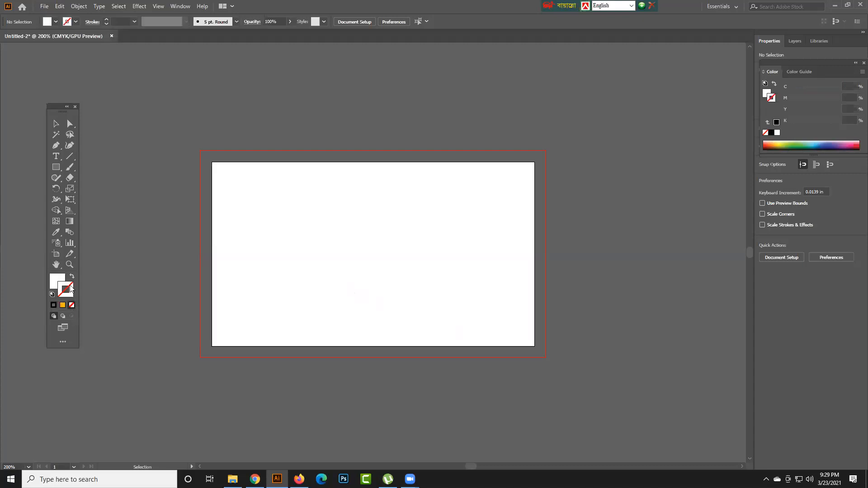
{"action": "left_click", "coordinate": [58, 281]}
{"action": "left_click_drag", "start_coordinate": [56, 167], "coordinate": [116, 165]}
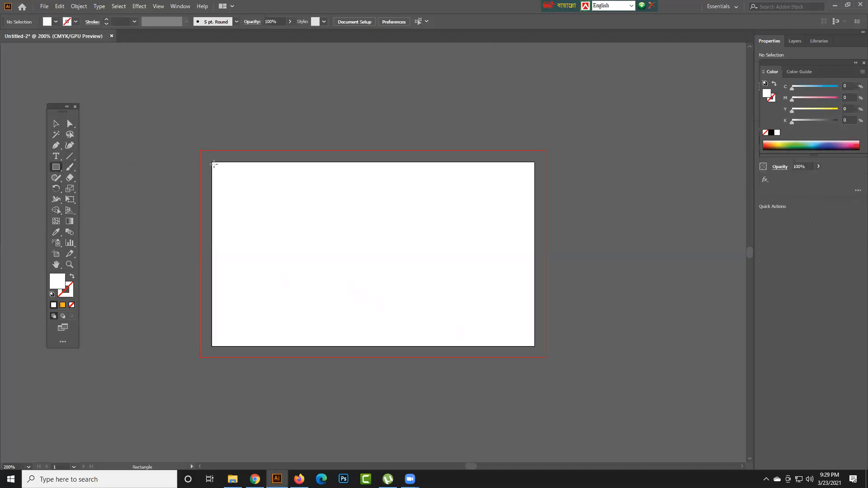
{"action": "left_click_drag", "start_coordinate": [213, 163], "coordinate": [534, 346]}
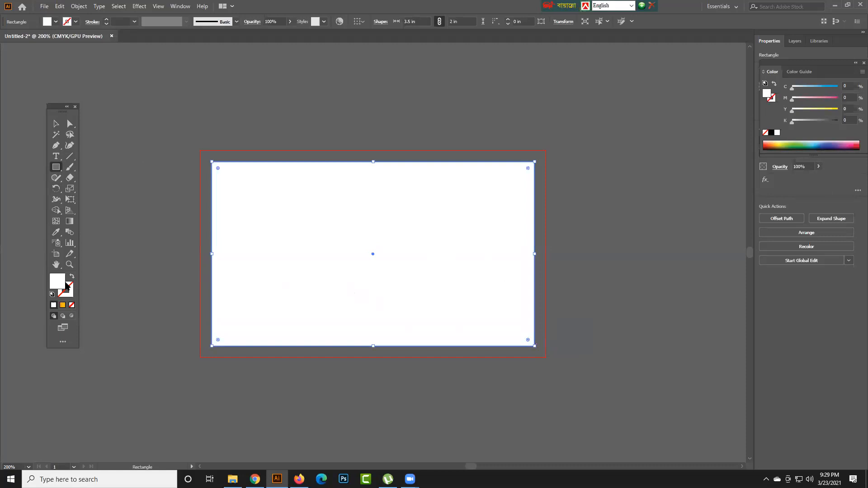
{"action": "left_click", "coordinate": [63, 306]}
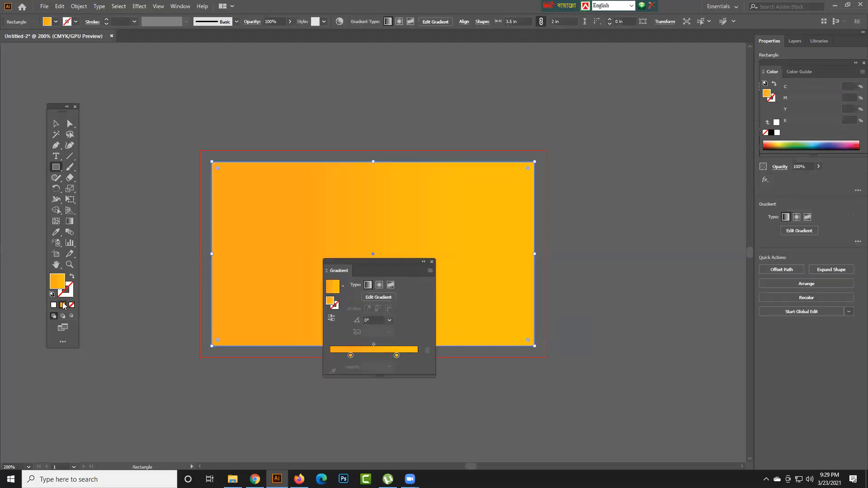
{"action": "left_click", "coordinate": [432, 262]}
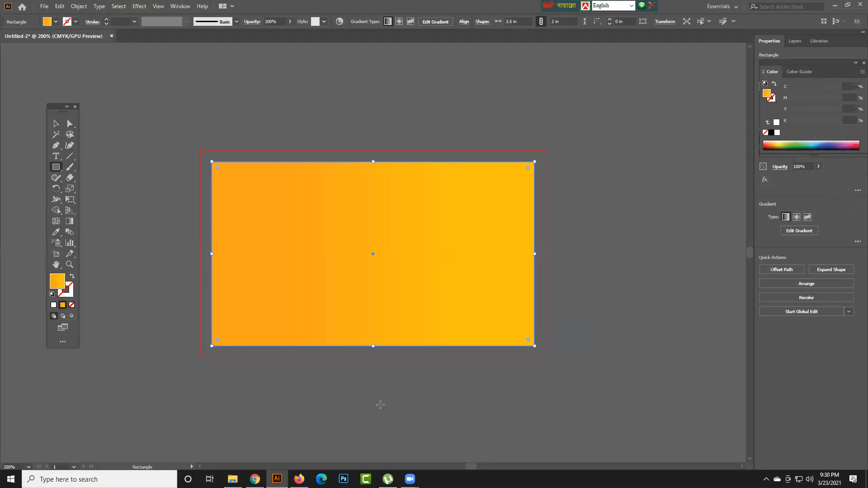
- Draw a full-height rectangle about 1.57 in wide along the card's right edge and fill it with white
{"action": "left_click", "coordinate": [55, 169]}
{"action": "left_click", "coordinate": [77, 169]}
{"action": "left_click_drag", "start_coordinate": [390, 162], "coordinate": [536, 346]}
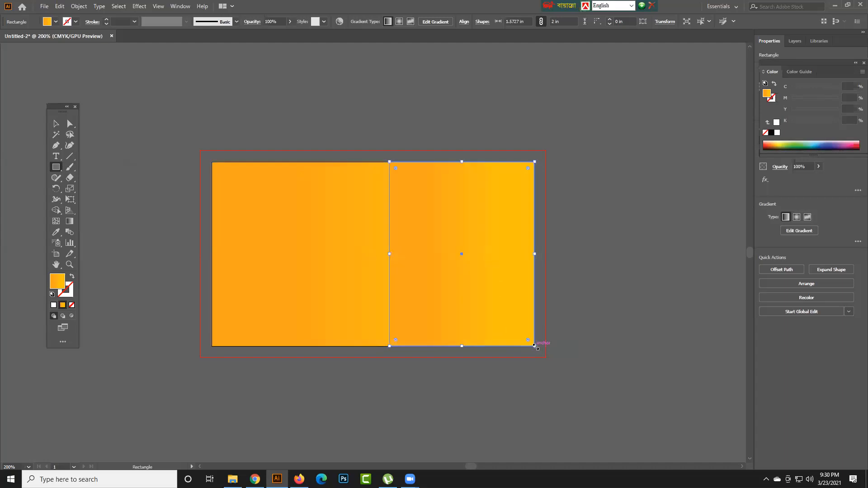
{"action": "left_click", "coordinate": [56, 22]}
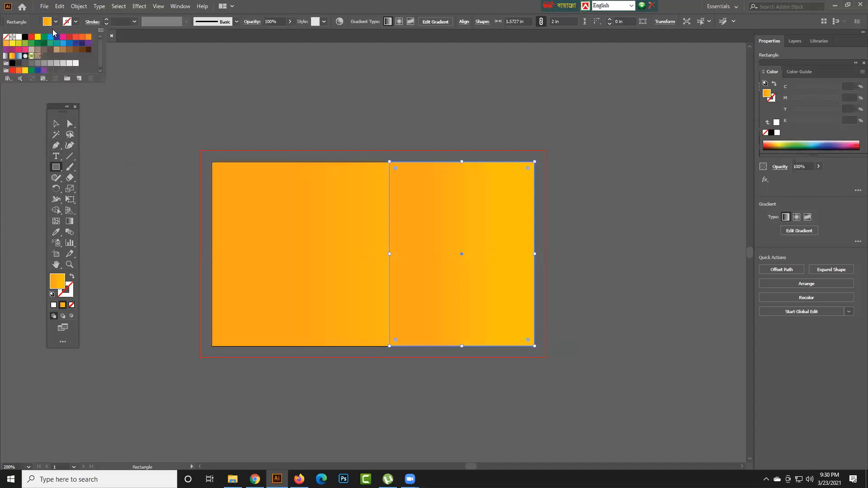
{"action": "left_click", "coordinate": [18, 37]}
{"action": "left_click", "coordinate": [357, 3]}
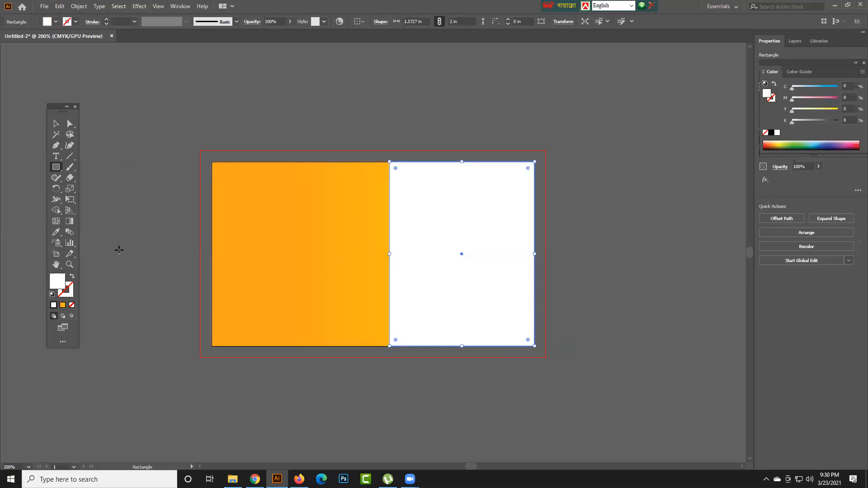
- Slant the white rectangle's left edge by moving its upper-left anchor point along the card's top edge to about X 2.51 in
{"action": "left_click", "coordinate": [69, 123]}
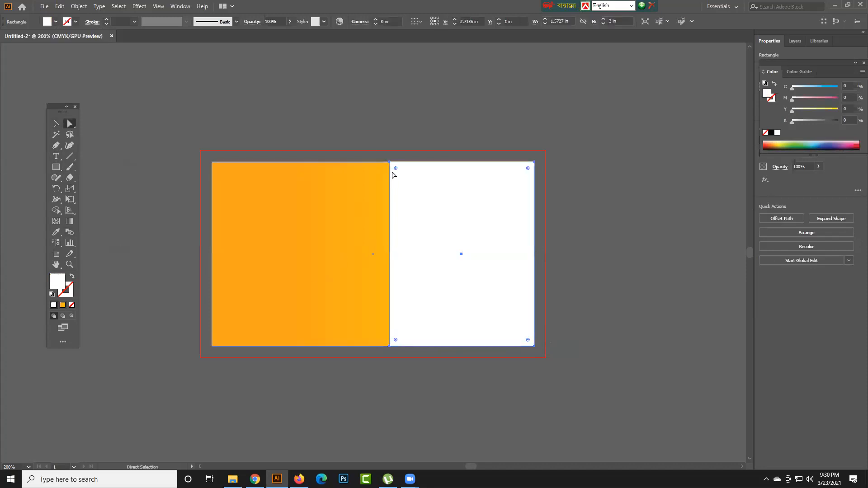
{"action": "left_click_drag", "start_coordinate": [387, 163], "coordinate": [443, 162]}
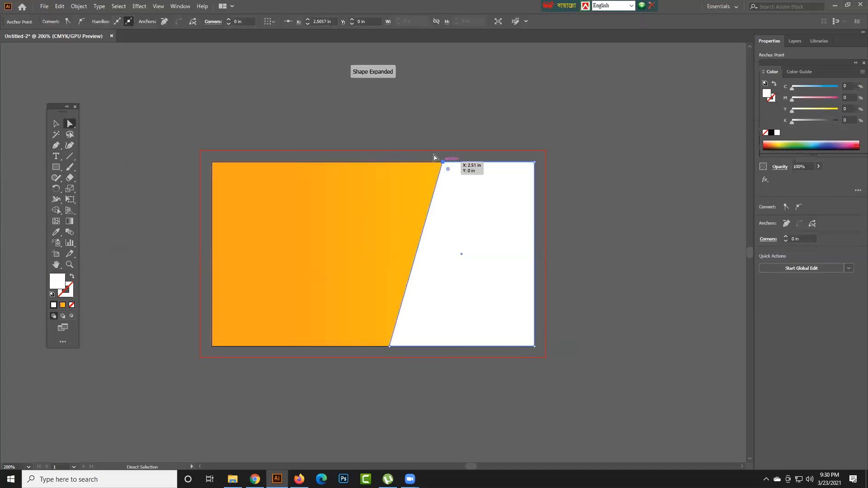
{"action": "left_click", "coordinate": [430, 128]}
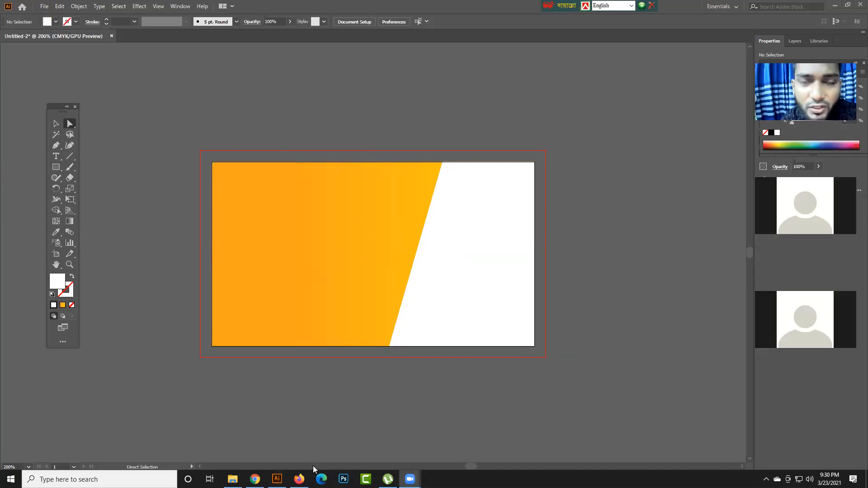
{"action": "left_click_drag", "start_coordinate": [56, 167], "coordinate": [95, 170]}
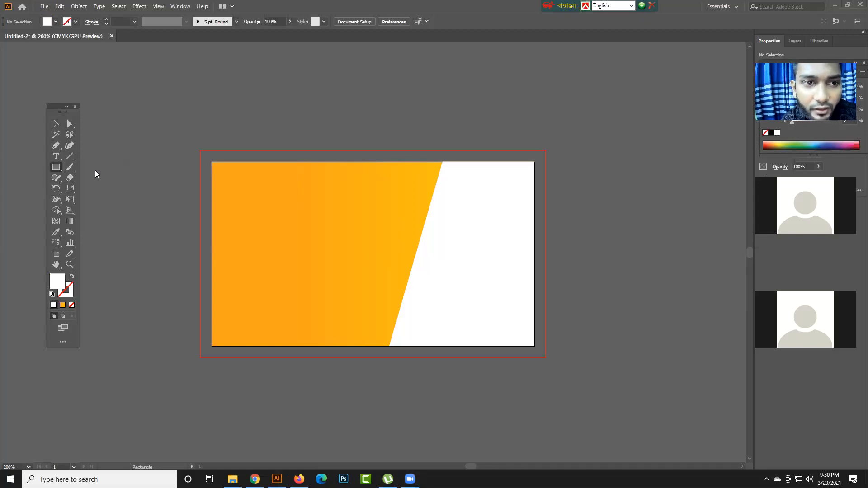
{"action": "left_click", "coordinate": [145, 190]}
{"action": "left_click", "coordinate": [456, 254]}
{"action": "left_click", "coordinate": [329, 132]}
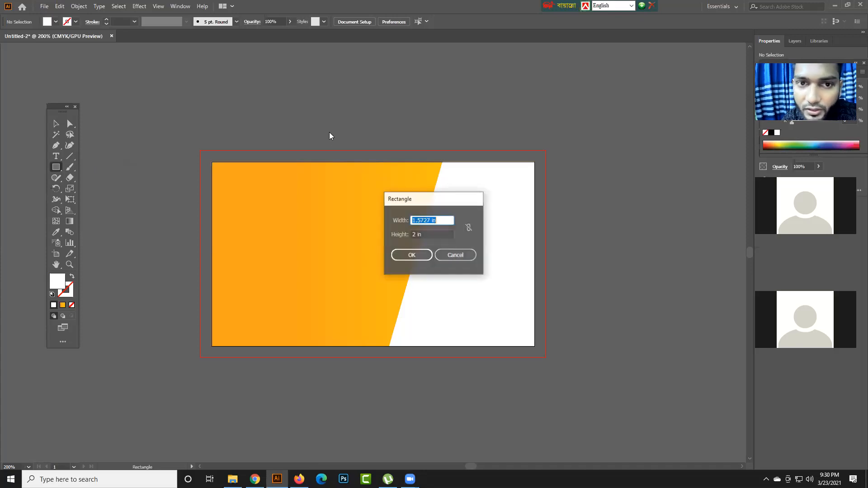
{"action": "left_click", "coordinate": [454, 254]}
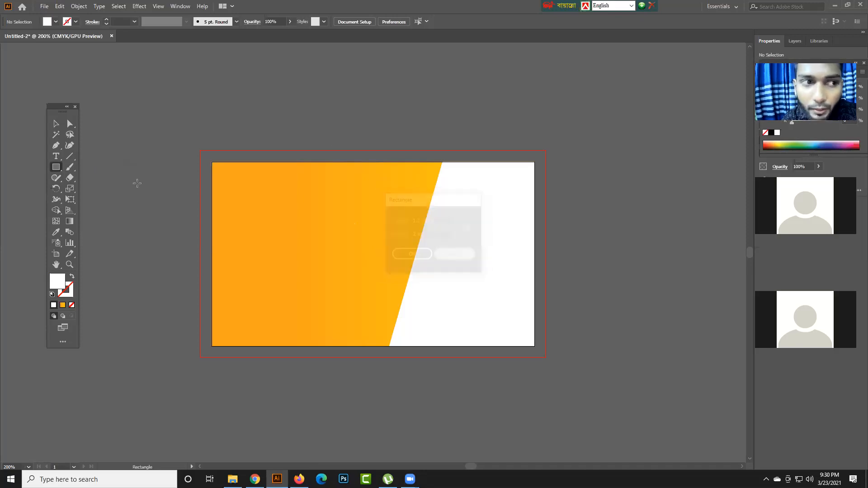
- Create a 0.125 × 0.125 in square near the card's upper-left corner
{"action": "left_click", "coordinate": [56, 167]}
{"action": "left_click", "coordinate": [76, 165]}
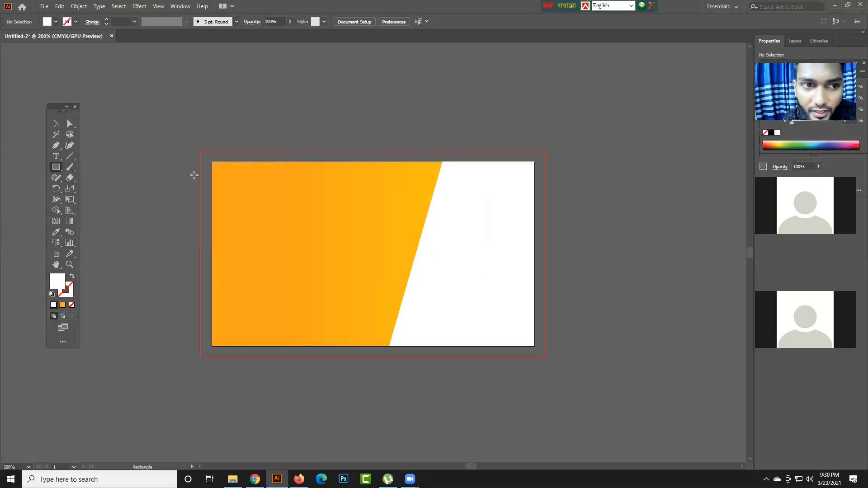
{"action": "left_click", "coordinate": [194, 175]}
{"action": "type", "text": "0.125"}
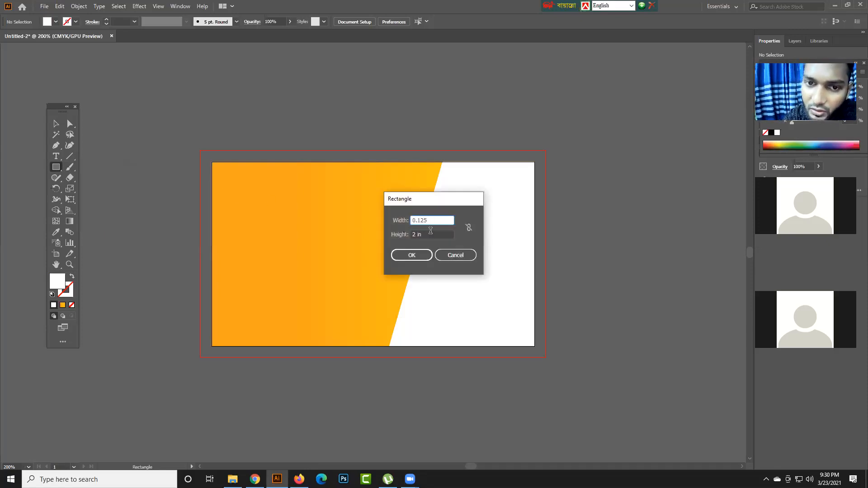
{"action": "key", "text": "Tab"}
{"action": "type", "text": "0.125"}
{"action": "key", "text": "Return"}
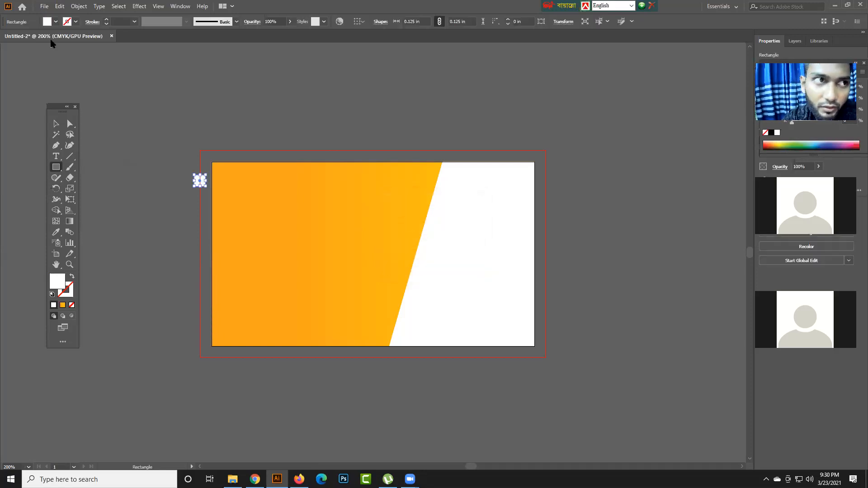
- Fill the small square with dark blue and move it into the card's top-left corner
{"action": "left_click", "coordinate": [56, 21]}
{"action": "left_click", "coordinate": [58, 41]}
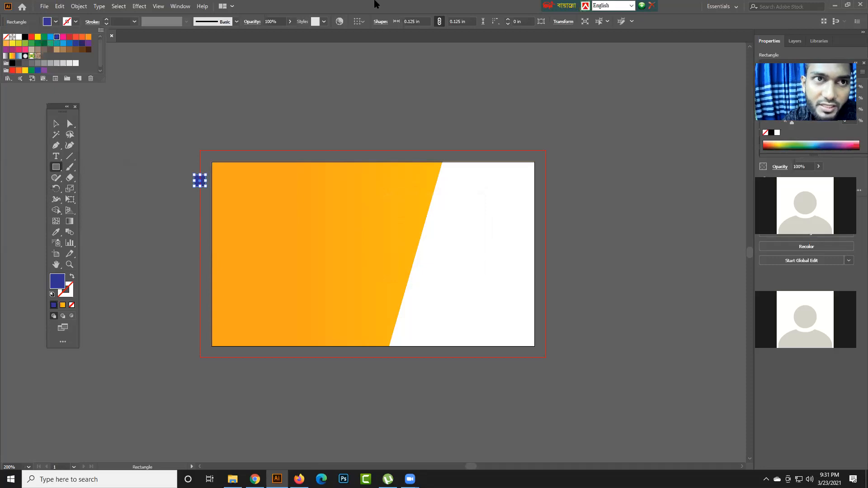
{"action": "left_click", "coordinate": [55, 124]}
{"action": "left_click", "coordinate": [155, 126]}
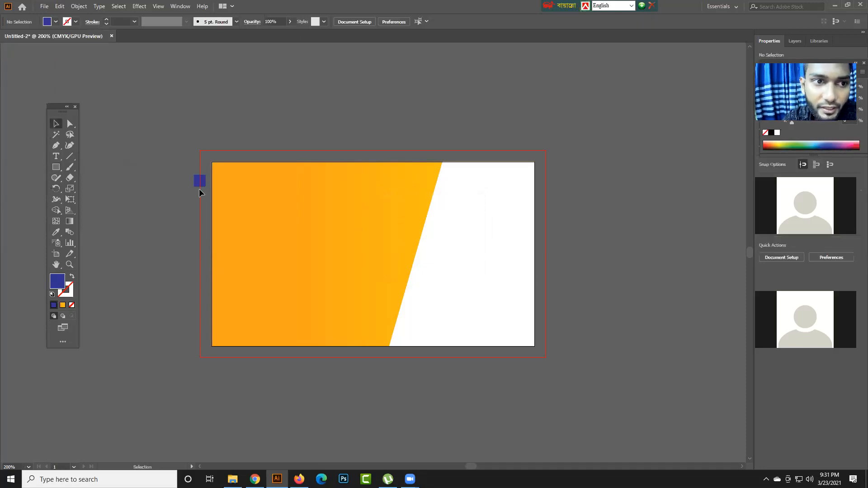
{"action": "left_click_drag", "start_coordinate": [222, 180], "coordinate": [218, 175]}
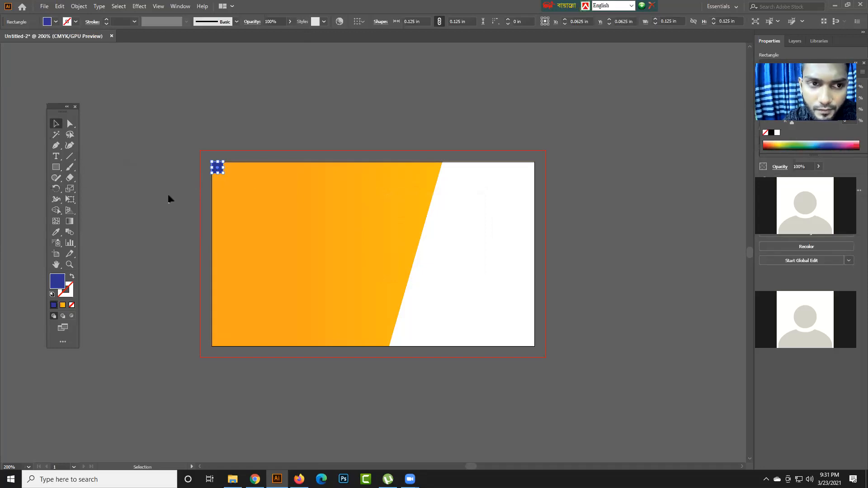
- Create a second 0.125 × 0.125 in blue square and place it in the card's bottom-right corner
{"action": "left_click", "coordinate": [56, 167]}
{"action": "left_click", "coordinate": [223, 209]}
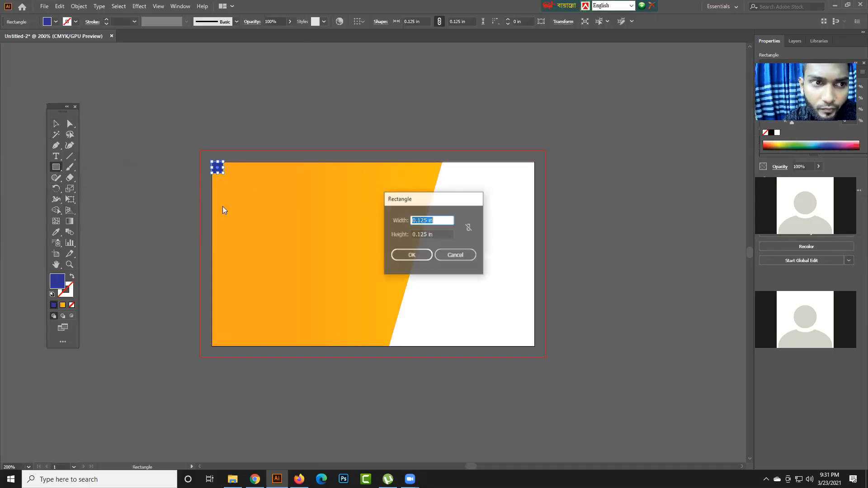
{"action": "key", "text": "Return"}
{"action": "left_click", "coordinate": [57, 124]}
{"action": "left_click", "coordinate": [176, 128]}
{"action": "left_click_drag", "start_coordinate": [132, 186], "coordinate": [535, 343]}
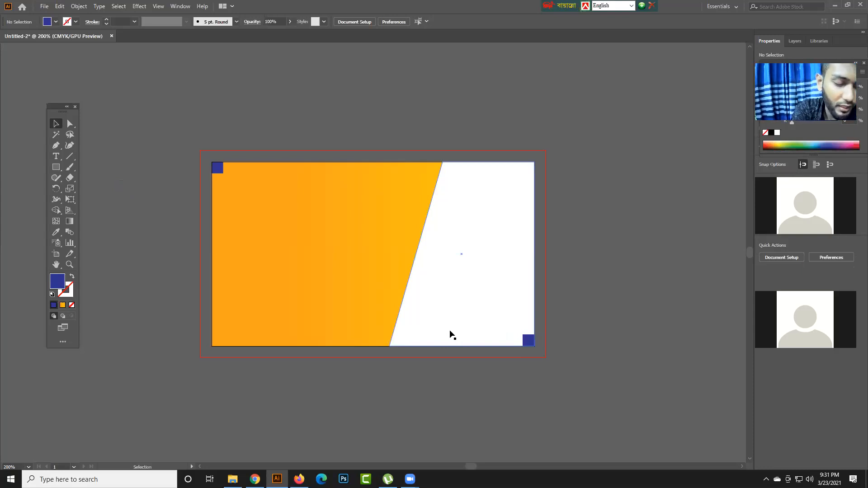
- Show the document rulers and hide them again
{"action": "key", "text": "ctrl+r"}
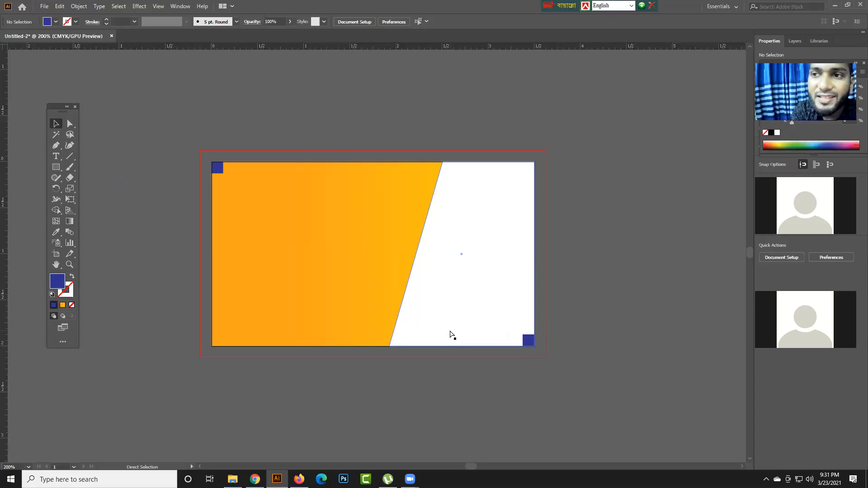
{"action": "key", "text": "ctrl+r"}
{"action": "key", "text": "ctrl+r"}
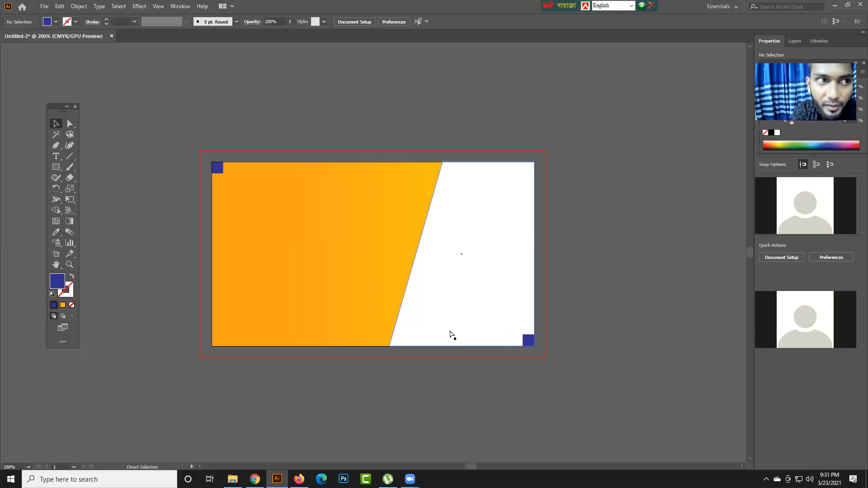
- Toggle the document rulers on and off repeatedly, leaving them displayed
{"action": "key", "text": "ctrl+r"}
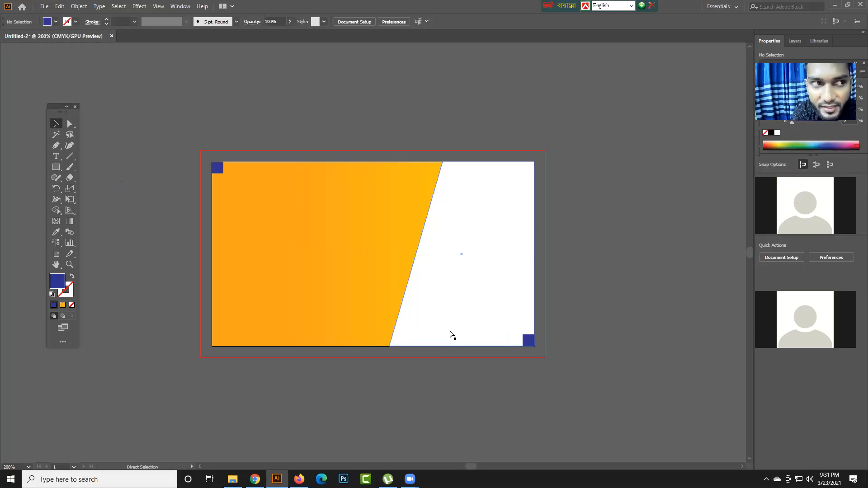
{"action": "key", "text": "ctrl+r"}
{"action": "key", "text": "ctrl+r"}
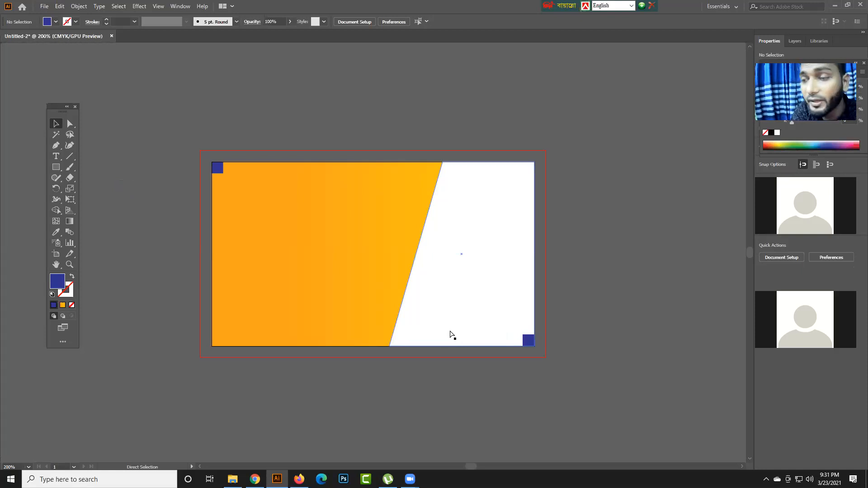
{"action": "key", "text": "ctrl+r"}
{"action": "key", "text": "ctrl+r"}
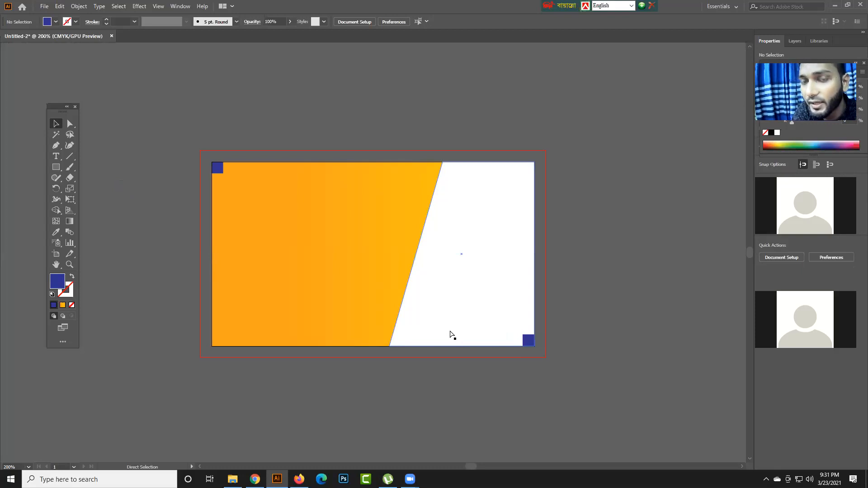
{"action": "key", "text": "ctrl+r"}
{"action": "key", "text": "ctrl+r"}
{"action": "key", "text": "ctrl+r"}
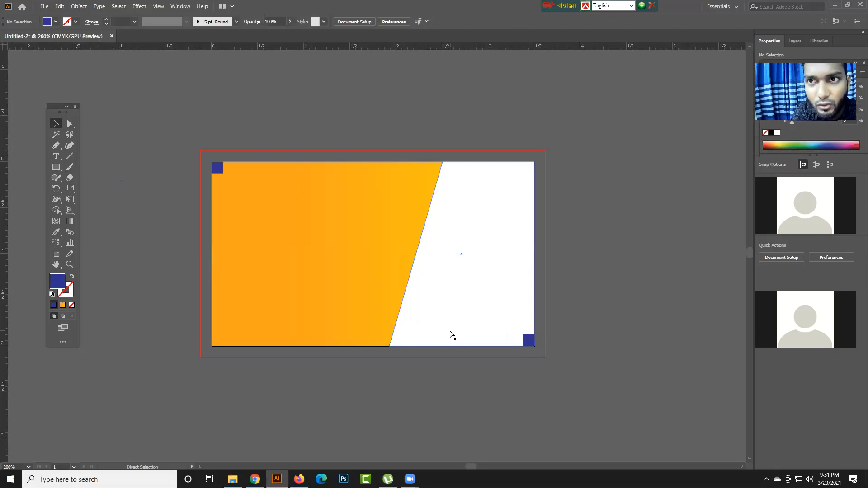
{"action": "key", "text": "ctrl+r"}
{"action": "key", "text": "ctrl+r"}
{"action": "key", "text": "ctrl+r"}
{"action": "key", "text": "ctrl+r"}
{"action": "key", "text": "ctrl+r"}
{"action": "key", "text": "ctrl+r"}
{"action": "key", "text": "ctrl+r"}
{"action": "key", "text": "ctrl+r"}
{"action": "key", "text": "ctrl+r"}
{"action": "key", "text": "ctrl+r"}
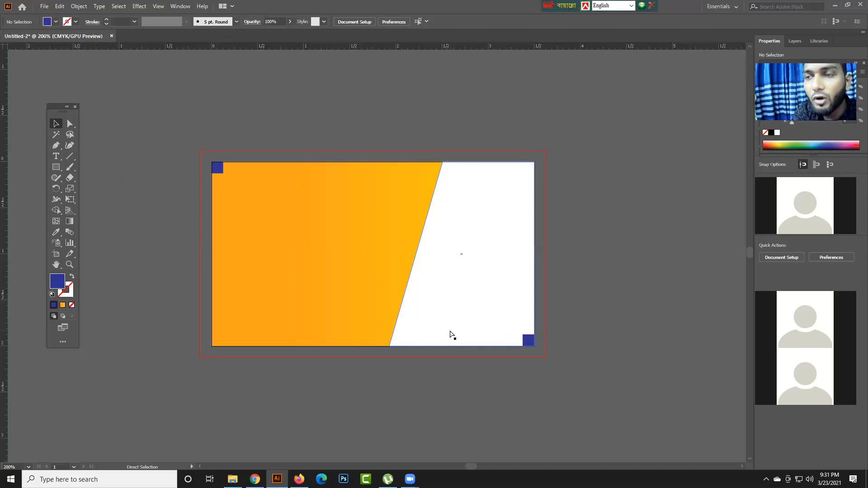
{"action": "key", "text": "ctrl+r"}
{"action": "key", "text": "ctrl+r"}
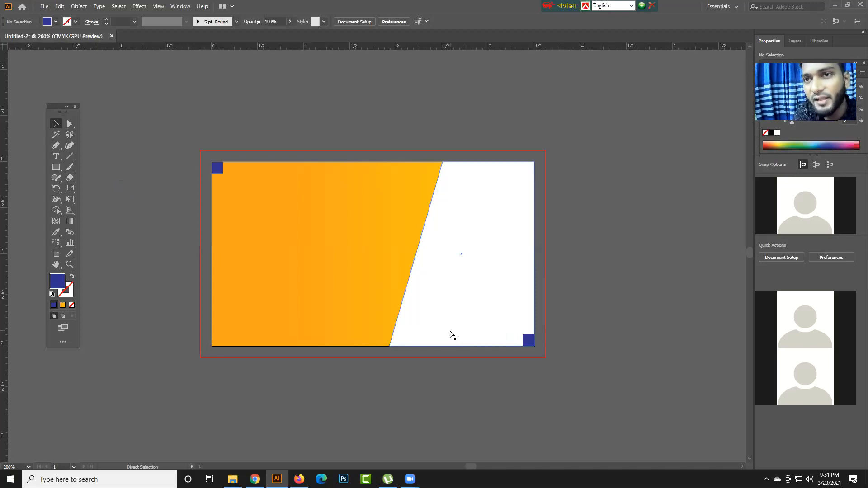
{"action": "key", "text": "ctrl+r"}
{"action": "key", "text": "ctrl+r"}
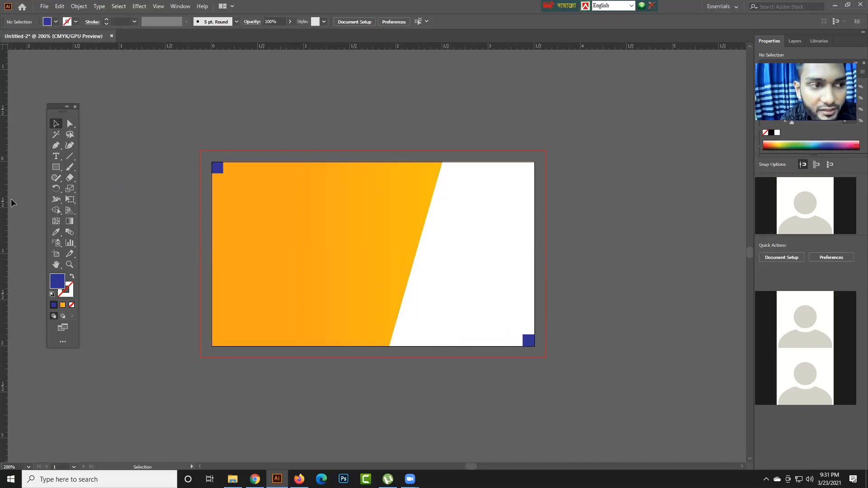
- Add two vertical and two horizontal guides along the inner edges of the blue corner squares to mark the card's margins
{"action": "left_click_drag", "start_coordinate": [4, 204], "coordinate": [163, 215]}
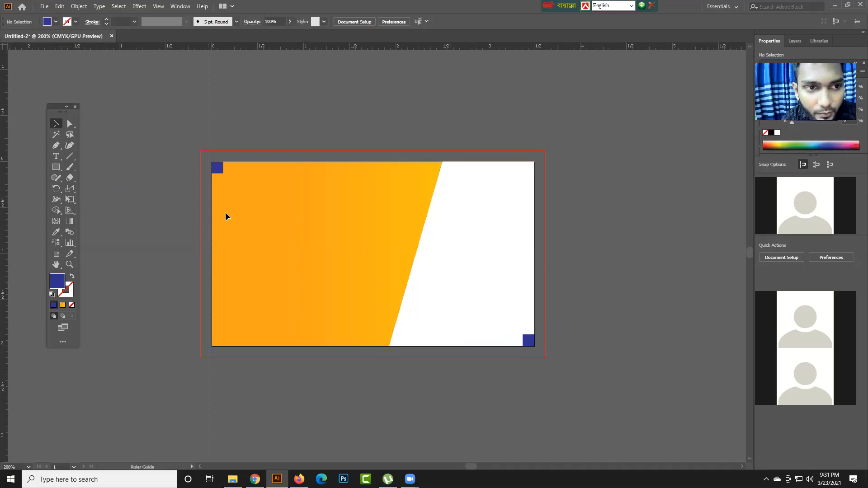
{"action": "left_click_drag", "start_coordinate": [223, 211], "coordinate": [223, 211]}
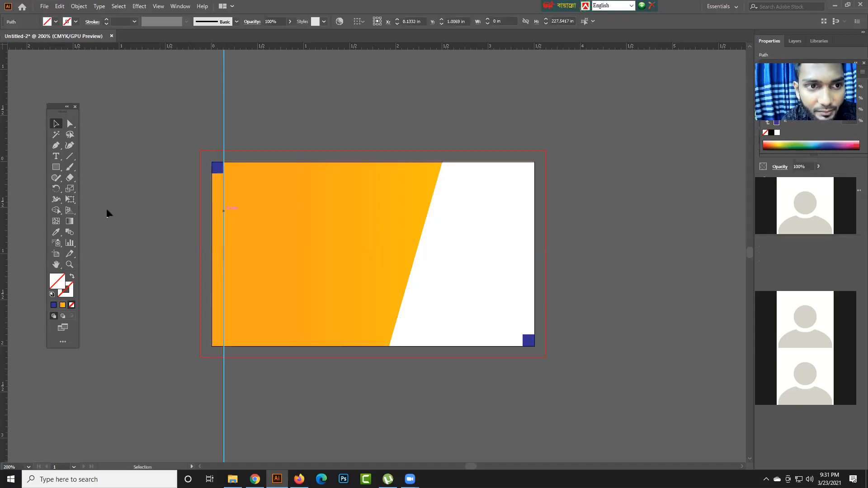
{"action": "left_click_drag", "start_coordinate": [5, 238], "coordinate": [523, 267]}
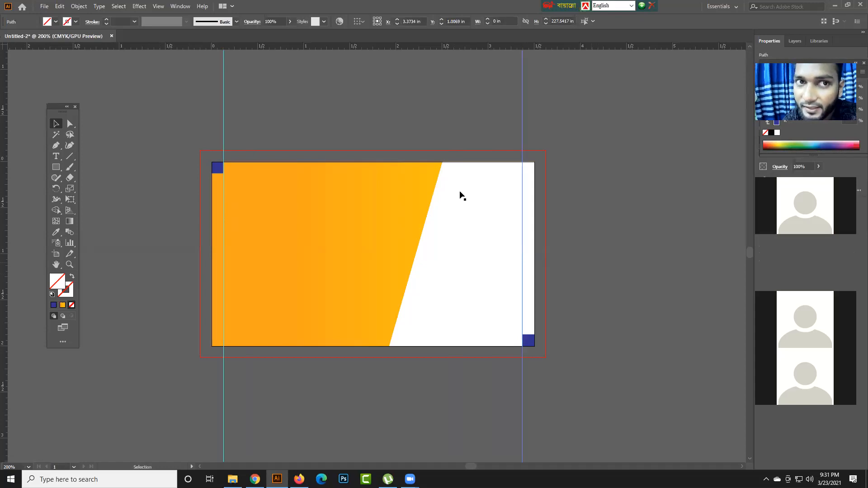
{"action": "left_click_drag", "start_coordinate": [317, 45], "coordinate": [307, 172]}
{"action": "left_click_drag", "start_coordinate": [305, 45], "coordinate": [389, 334]}
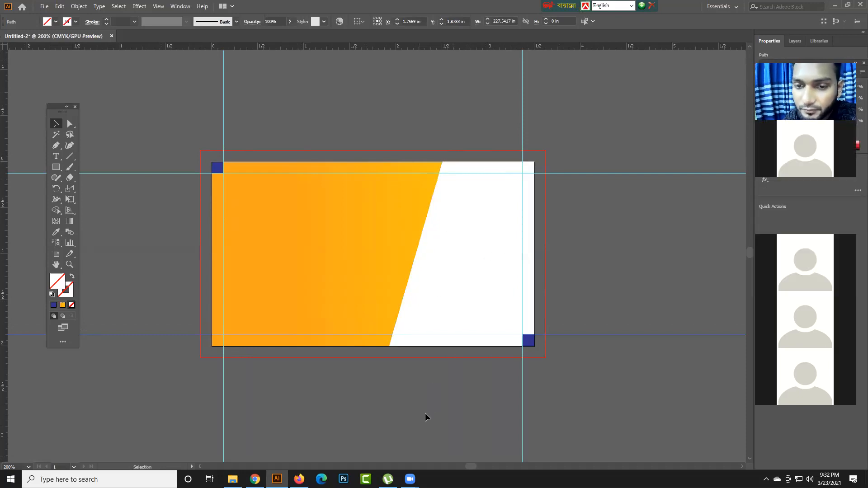
{"action": "left_click", "coordinate": [415, 349]}
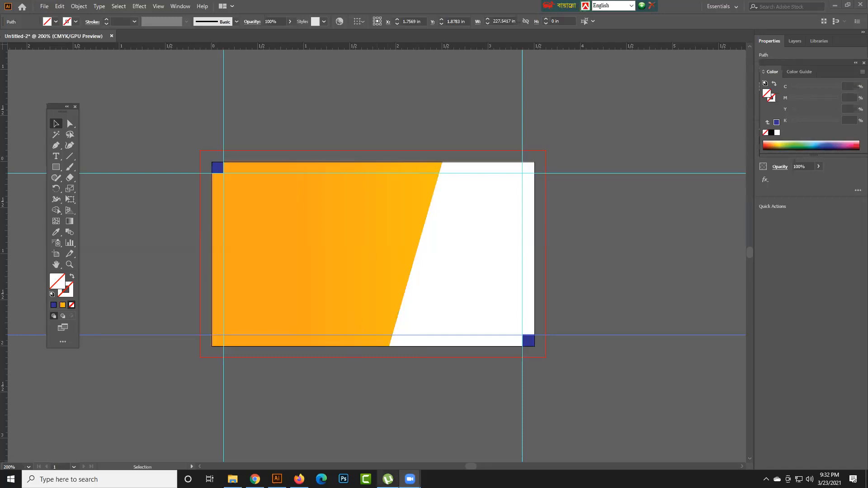
{"action": "mouse_move", "coordinate": [388, 479]}
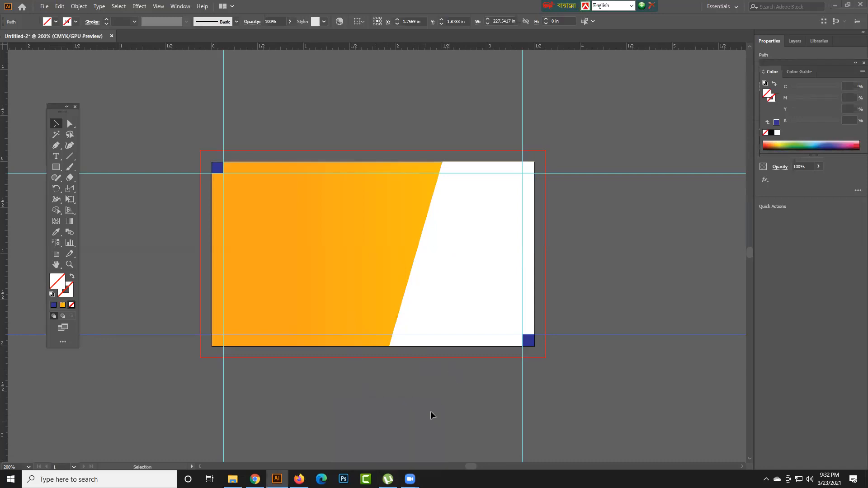
- Draw a tilted triangle about 0.48 × 0.44 in just outside the card's left edge with the Polygon tool
{"action": "left_click", "coordinate": [56, 167]}
{"action": "left_click", "coordinate": [97, 199]}
{"action": "left_click_drag", "start_coordinate": [174, 252], "coordinate": [187, 271]}
{"action": "key", "text": "Down"}
{"action": "key", "text": "Down"}
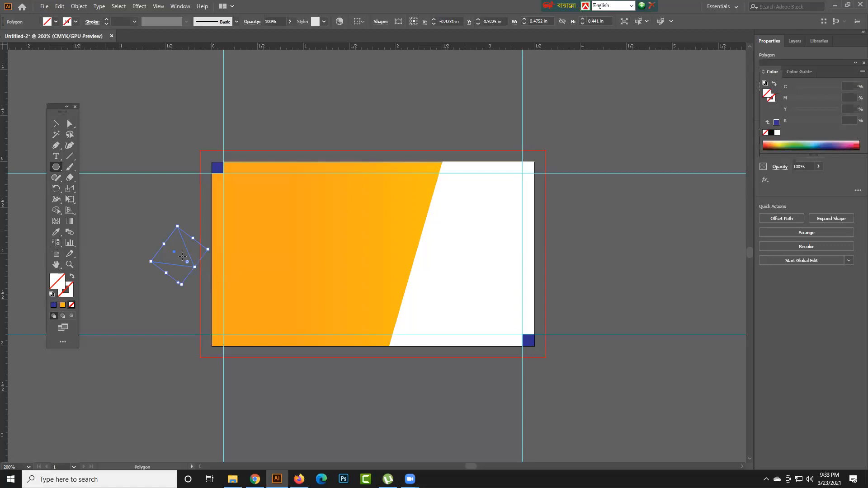
- Fill the triangle with dark green #346604
{"action": "left_click", "coordinate": [57, 125]}
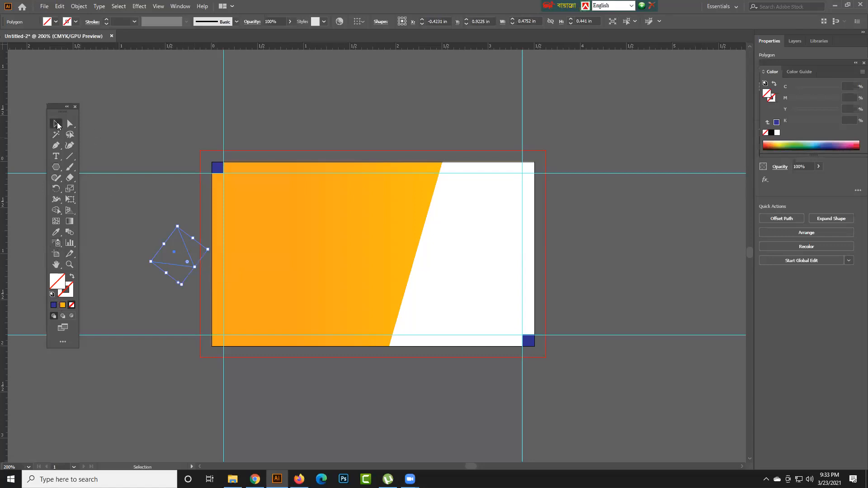
{"action": "double_click", "coordinate": [56, 281]}
{"action": "mouse_move", "coordinate": [357, 247]}
{"action": "left_mouse_down"}
{"action": "mouse_move", "coordinate": [417, 200]}
{"action": "mouse_move", "coordinate": [429, 268]}
{"action": "left_mouse_up"}
{"action": "left_click", "coordinate": [447, 266]}
{"action": "left_click", "coordinate": [426, 248]}
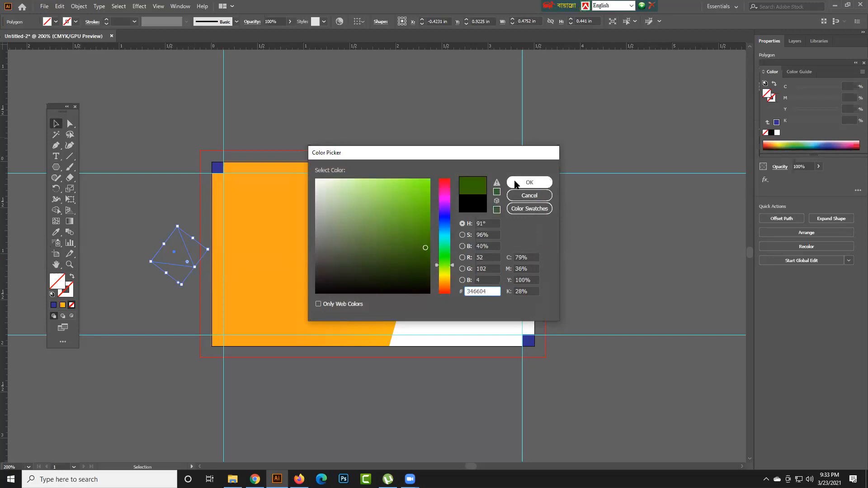
{"action": "left_click", "coordinate": [529, 183]}
- Move the green triangle onto the lower-left part of the card
{"action": "left_click", "coordinate": [69, 124]}
{"action": "left_click", "coordinate": [124, 209]}
{"action": "left_click_drag", "start_coordinate": [189, 266], "coordinate": [297, 317]}
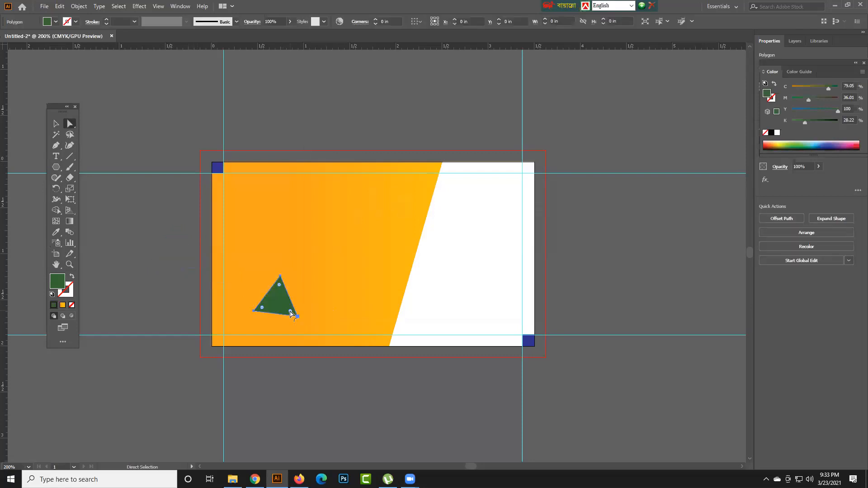
- Delete the blue square in the card's upper-left corner
{"action": "left_click", "coordinate": [529, 341]}
{"action": "left_click", "coordinate": [218, 168]}
{"action": "key", "text": "Delete"}
{"action": "key", "text": "Delete"}
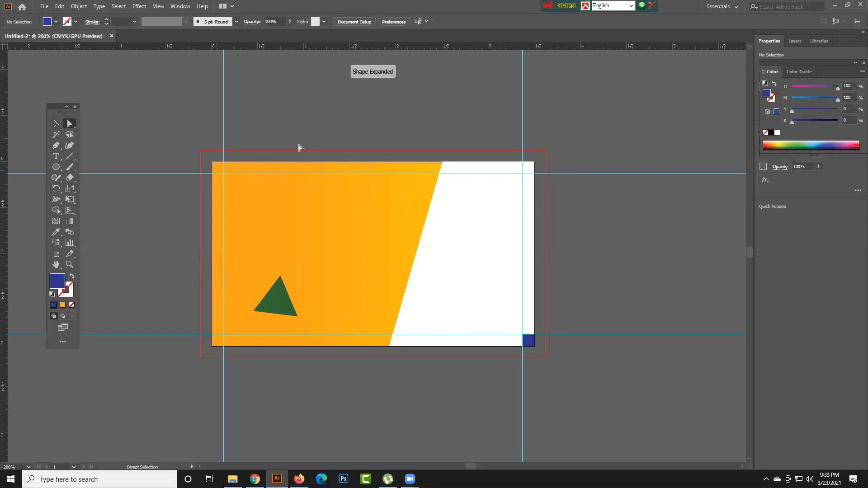
- Reshape the green triangle point by point to fill the card's bottom-left corner, about 0.67 in wide and 0.72 in high
{"action": "left_click_drag", "start_coordinate": [273, 307], "coordinate": [332, 305]}
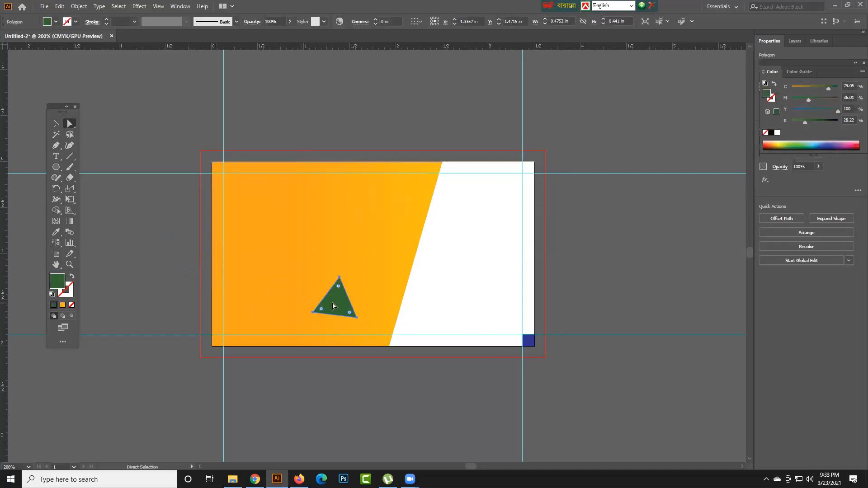
{"action": "left_click_drag", "start_coordinate": [257, 358], "coordinate": [310, 341]}
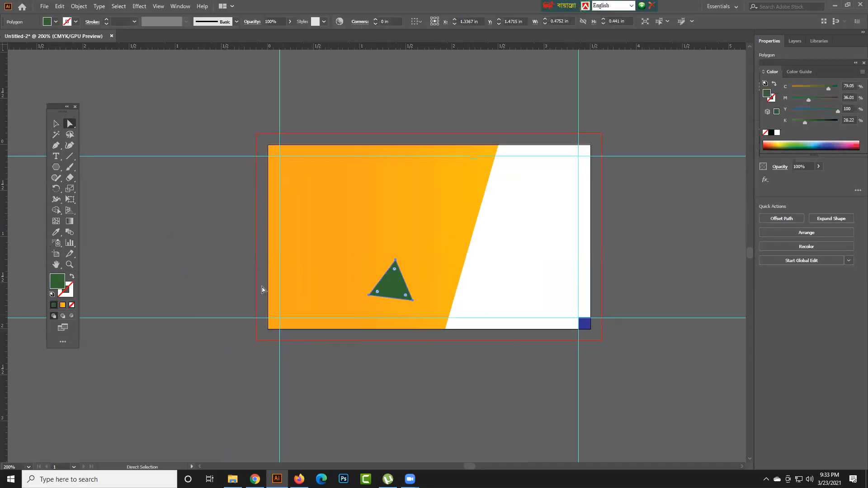
{"action": "left_click_drag", "start_coordinate": [394, 291], "coordinate": [343, 317]}
{"action": "left_click_drag", "start_coordinate": [319, 324], "coordinate": [269, 329]}
{"action": "left_click_drag", "start_coordinate": [311, 294], "coordinate": [268, 263]}
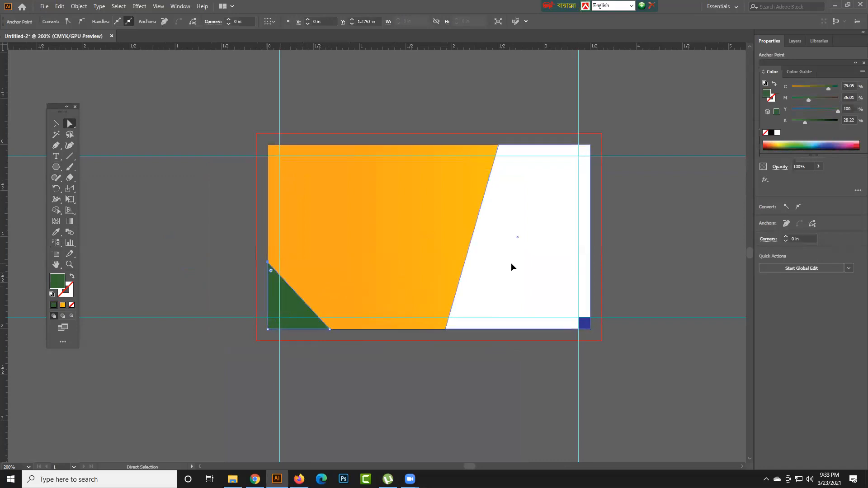
- Delete the white slanted shape and the remaining blue square in the card's bottom-right corner
{"action": "left_click", "coordinate": [511, 265]}
{"action": "key", "text": "Delete"}
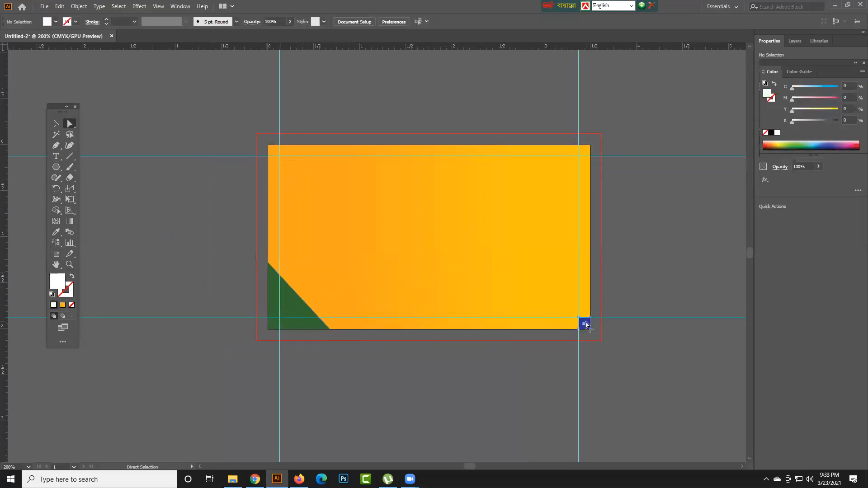
{"action": "left_click", "coordinate": [586, 323]}
{"action": "key", "text": "Delete"}
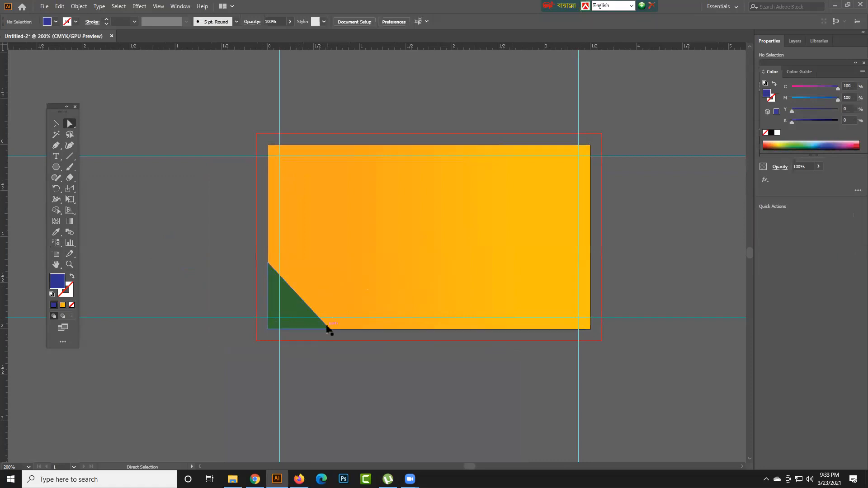
- Duplicate the green corner triangle slightly to its right and fill the copy with black
{"action": "left_click", "coordinate": [55, 123]}
{"action": "left_click", "coordinate": [311, 301]}
{"action": "left_click_drag", "start_coordinate": [311, 307], "coordinate": [329, 307], "text": "alt"}
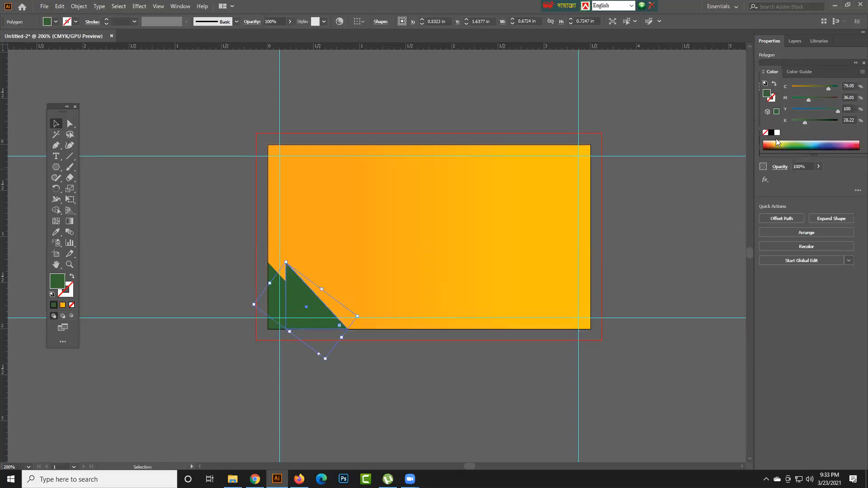
{"action": "left_click", "coordinate": [771, 132]}
- Move the black triangle's two left points onto the card's left edge, widening it to about 0.87 in
{"action": "left_click", "coordinate": [71, 124]}
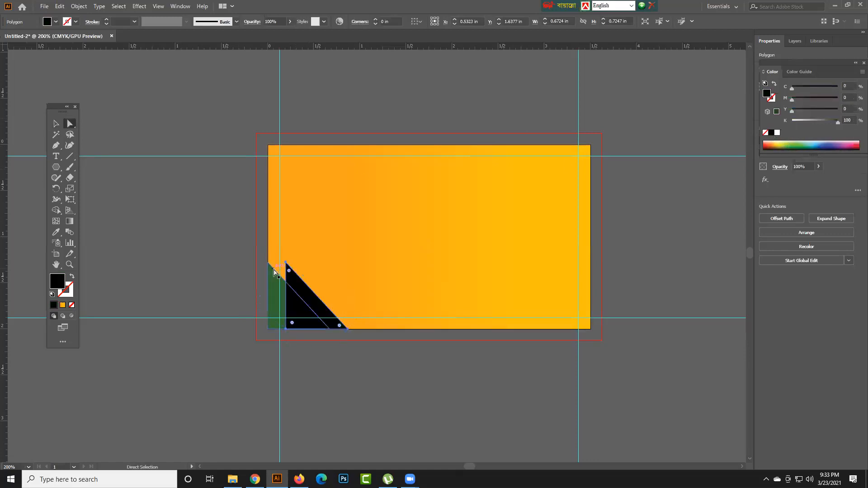
{"action": "left_click", "coordinate": [286, 262]}
{"action": "left_click_drag", "start_coordinate": [288, 264], "coordinate": [268, 262]}
{"action": "left_click_drag", "start_coordinate": [286, 329], "coordinate": [266, 329]}
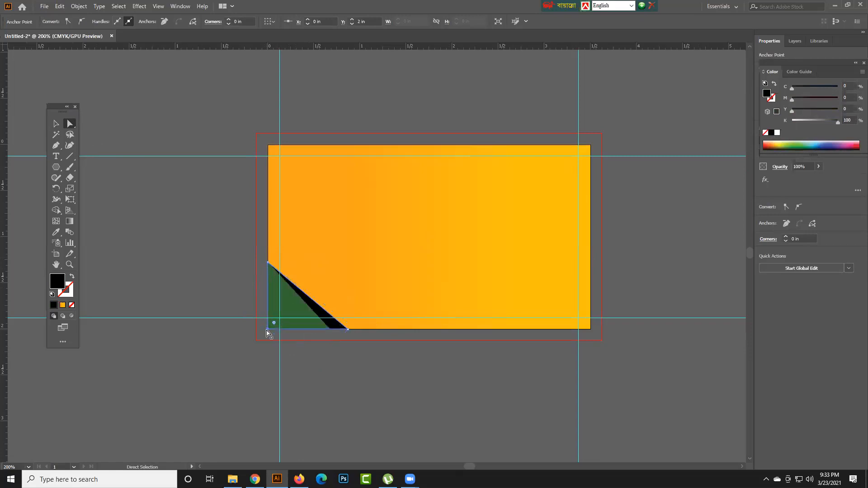
{"action": "left_click", "coordinate": [310, 372]}
- Change the green corner triangle's fill to white
{"action": "left_click", "coordinate": [297, 303]}
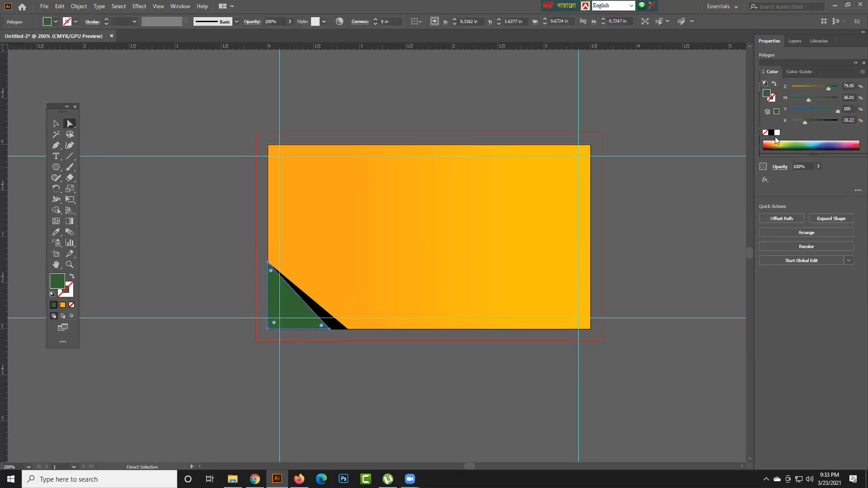
{"action": "left_click", "coordinate": [777, 132]}
{"action": "left_click", "coordinate": [55, 123]}
{"action": "left_click", "coordinate": [148, 264]}
- Duplicate the white and black corner triangles together, rotate the copy 180° and fit it into the card's top-right corner
{"action": "left_click", "coordinate": [318, 315]}
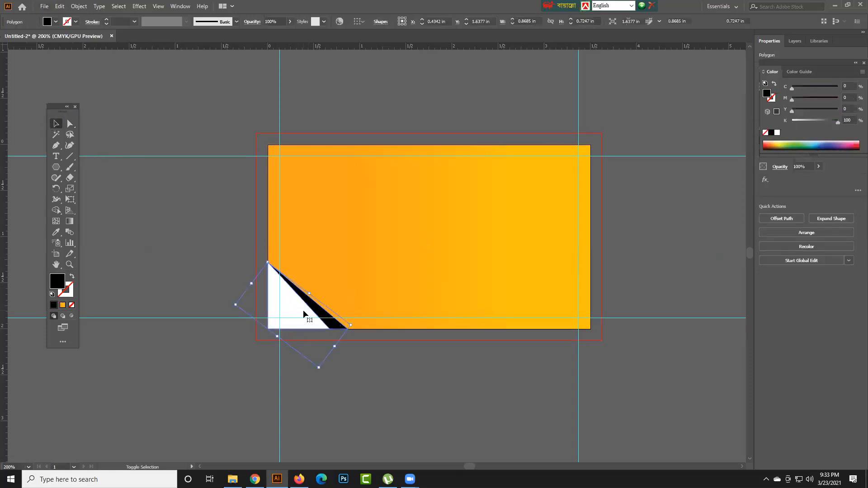
{"action": "left_click", "coordinate": [303, 310], "text": "shift"}
{"action": "left_click_drag", "start_coordinate": [322, 307], "coordinate": [417, 269]}
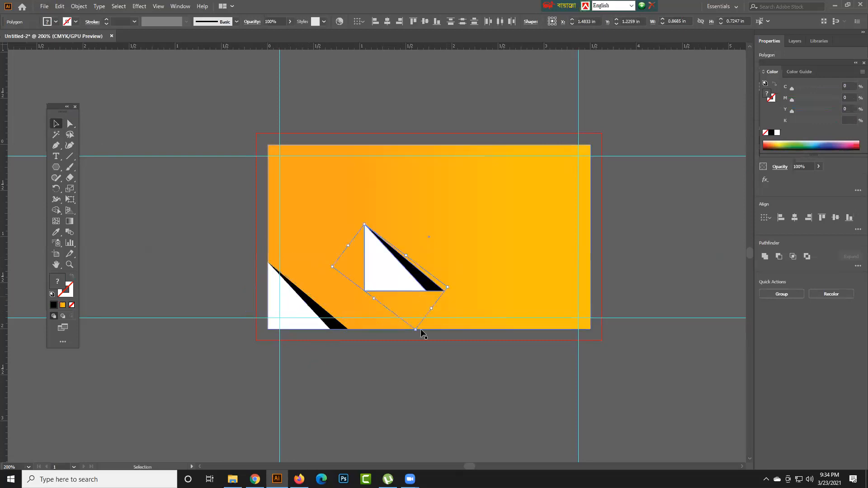
{"action": "left_click_drag", "start_coordinate": [417, 329], "coordinate": [357, 236]}
{"action": "left_click_drag", "start_coordinate": [393, 271], "coordinate": [603, 170]}
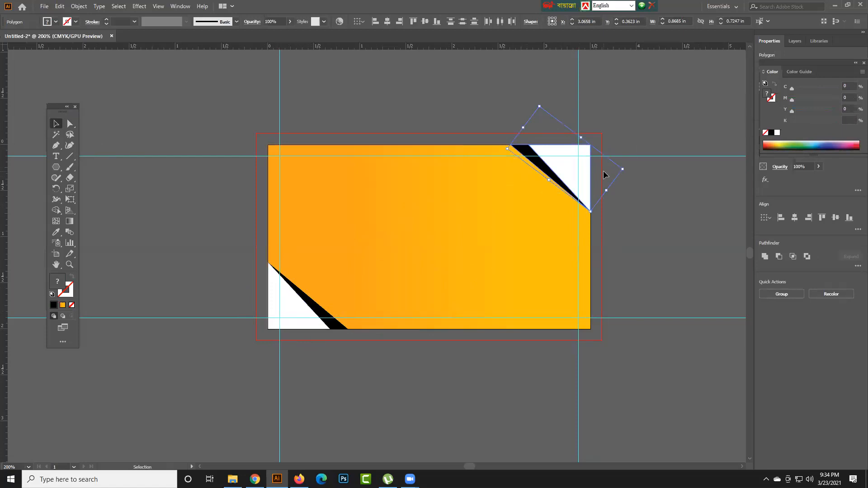
{"action": "left_click", "coordinate": [661, 184]}
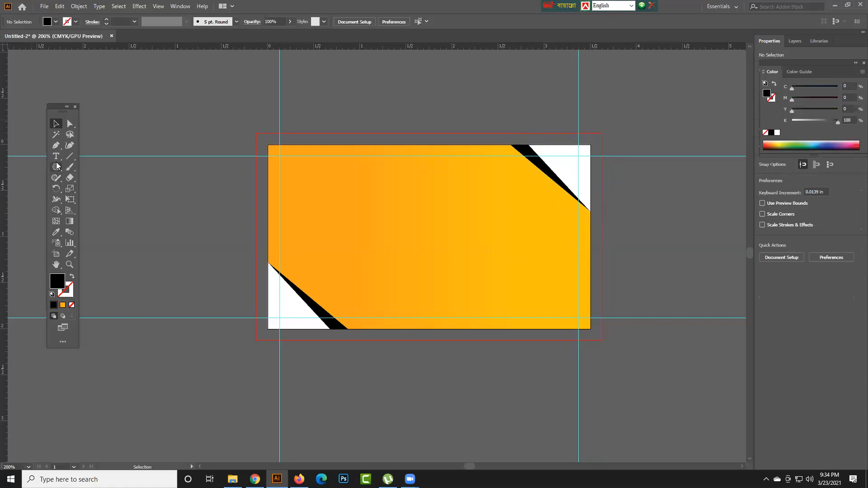
- Add a 12 pt "Lorem ipsum" text in black and position it inside the margin guides on the card's right half
{"action": "key", "text": "t"}
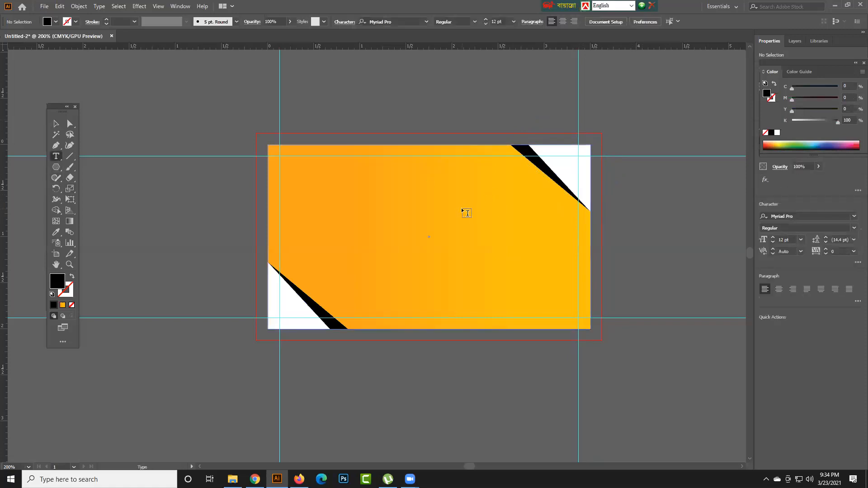
{"action": "left_click", "coordinate": [463, 209]}
{"action": "left_click", "coordinate": [56, 123]}
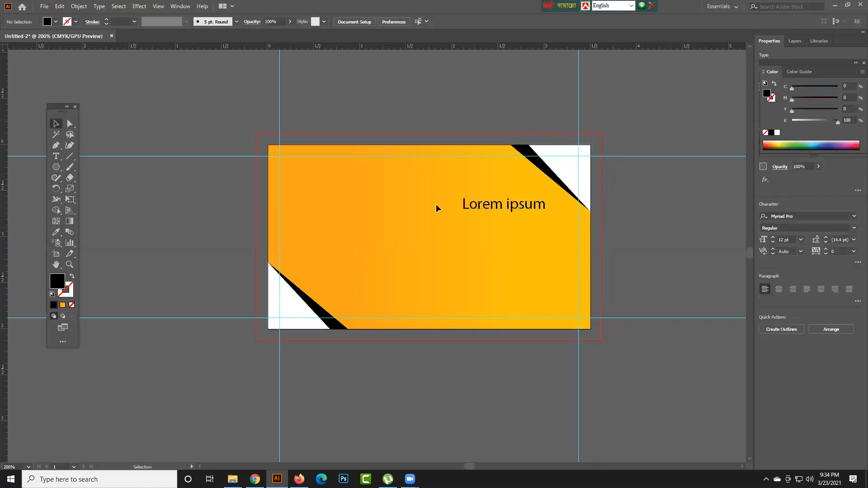
{"action": "left_click_drag", "start_coordinate": [483, 211], "coordinate": [518, 220]}
{"action": "left_click", "coordinate": [617, 232]}
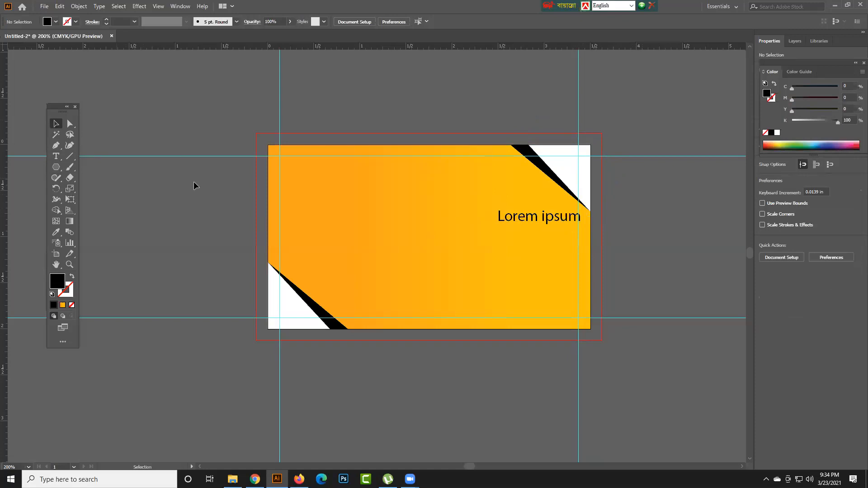
{"action": "left_click_drag", "start_coordinate": [538, 218], "coordinate": [507, 224]}
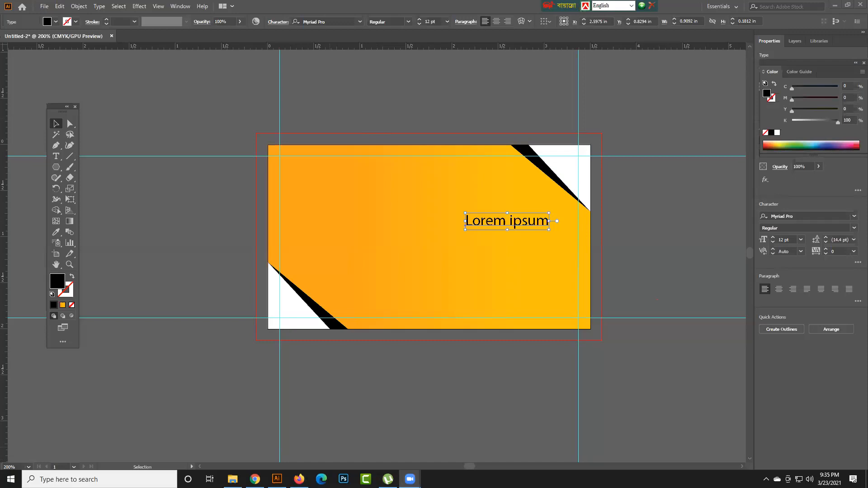
- Create a 0.125 × 0.125 in black square and place it in the card's top-left corner as a margin gauge
{"action": "left_click", "coordinate": [63, 169]}
{"action": "left_click", "coordinate": [103, 166]}
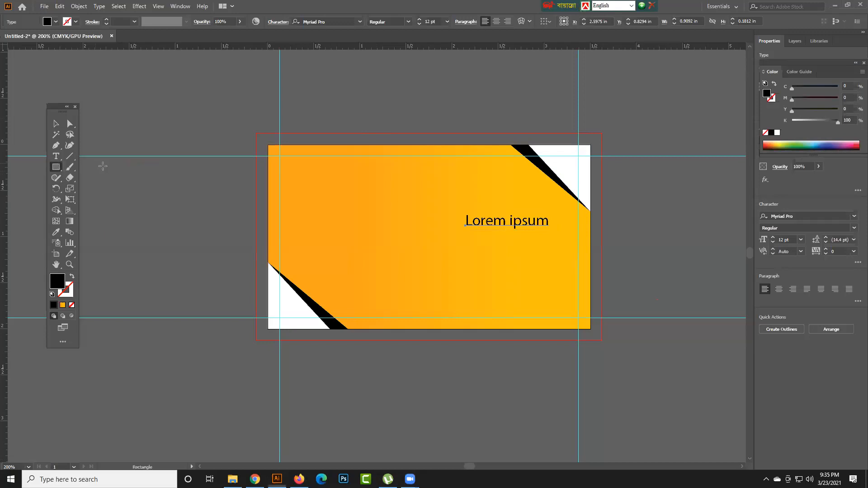
{"action": "left_click", "coordinate": [245, 212]}
{"action": "left_click", "coordinate": [413, 257]}
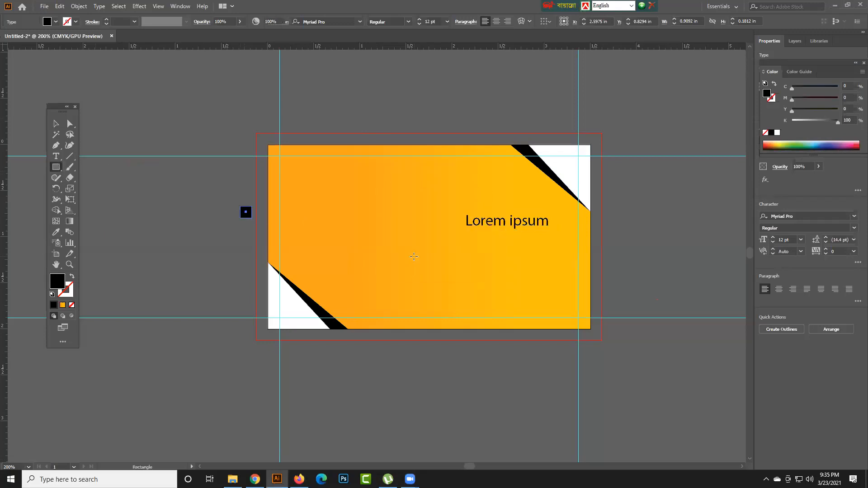
{"action": "left_click", "coordinate": [57, 125]}
{"action": "left_click", "coordinate": [175, 224]}
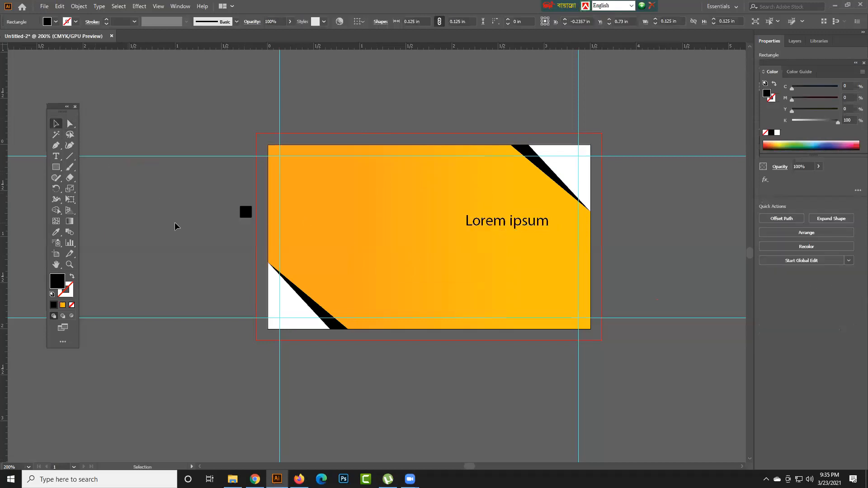
{"action": "left_click_drag", "start_coordinate": [249, 213], "coordinate": [275, 151]}
{"action": "left_click", "coordinate": [221, 194]}
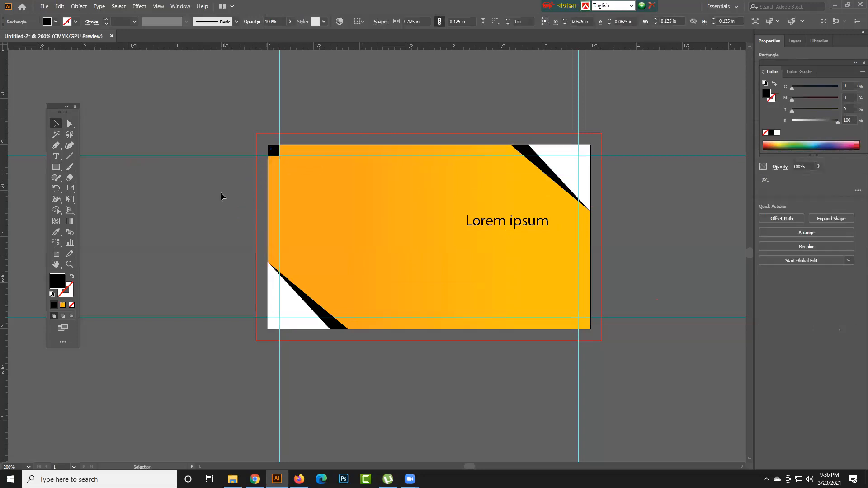
- Move the black square out of the corner and fit it back against the top and left margin guides
{"action": "left_click_drag", "start_coordinate": [223, 185], "coordinate": [223, 130]}
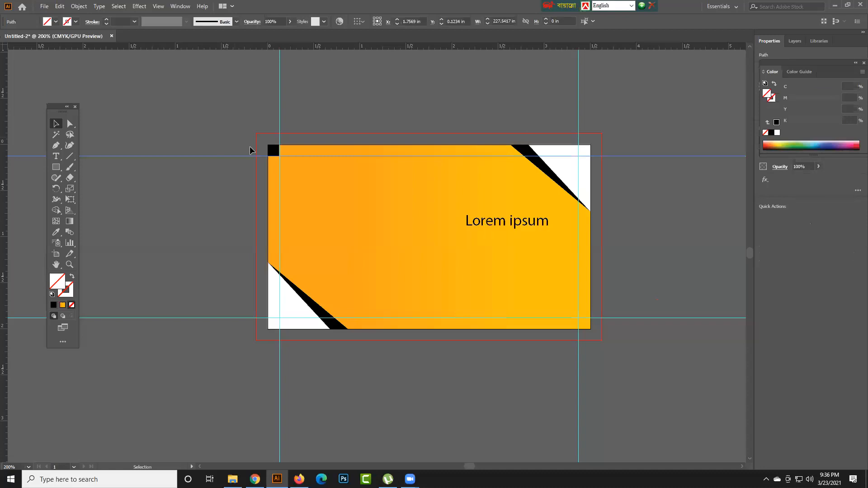
{"action": "left_click_drag", "start_coordinate": [274, 151], "coordinate": [251, 142]}
{"action": "left_click_drag", "start_coordinate": [213, 162], "coordinate": [275, 149]}
{"action": "left_click", "coordinate": [322, 126]}
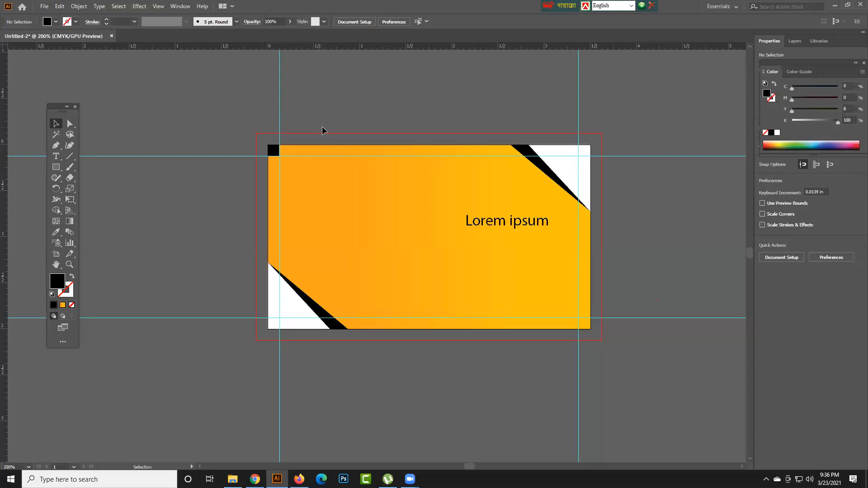
- Delete all four margin guides and the black corner square
{"action": "left_click_drag", "start_coordinate": [279, 105], "coordinate": [212, 100]}
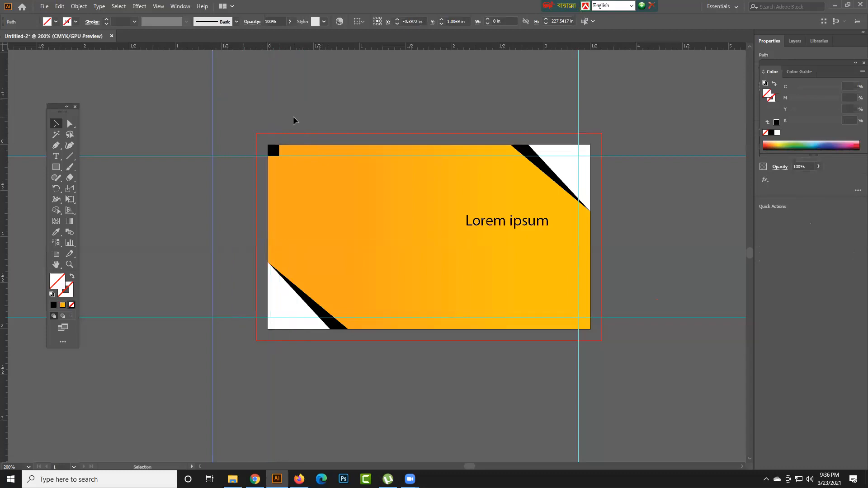
{"action": "key", "text": "Delete"}
{"action": "left_click_drag", "start_coordinate": [202, 156], "coordinate": [209, 110]}
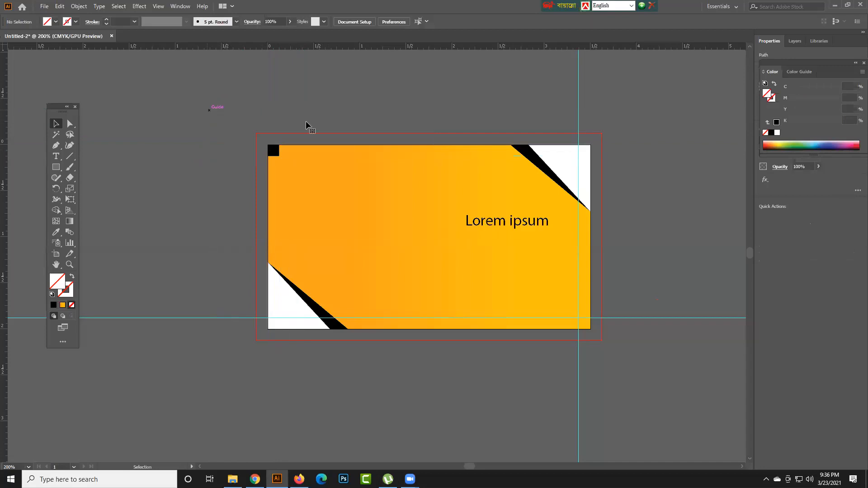
{"action": "left_click_drag", "start_coordinate": [579, 129], "coordinate": [635, 132]}
{"action": "key", "text": "Delete"}
{"action": "left_click_drag", "start_coordinate": [688, 318], "coordinate": [690, 276]}
{"action": "key", "text": "Delete"}
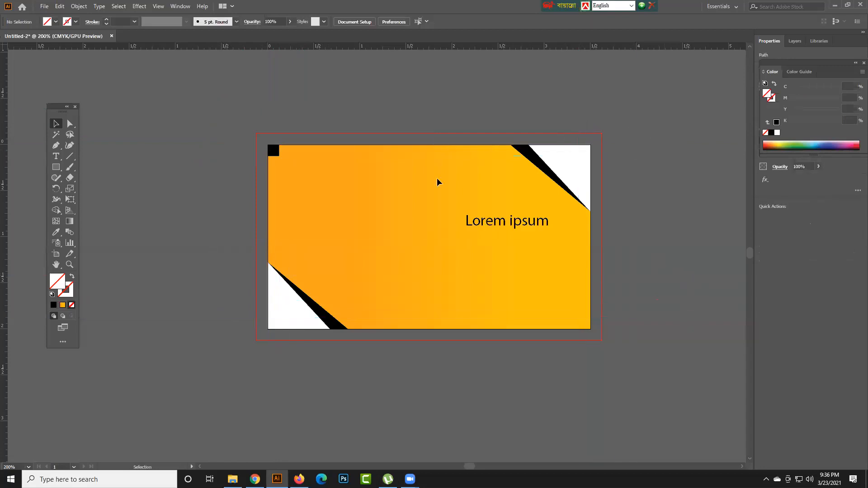
{"action": "left_click", "coordinate": [273, 151]}
{"action": "key", "text": "Delete"}
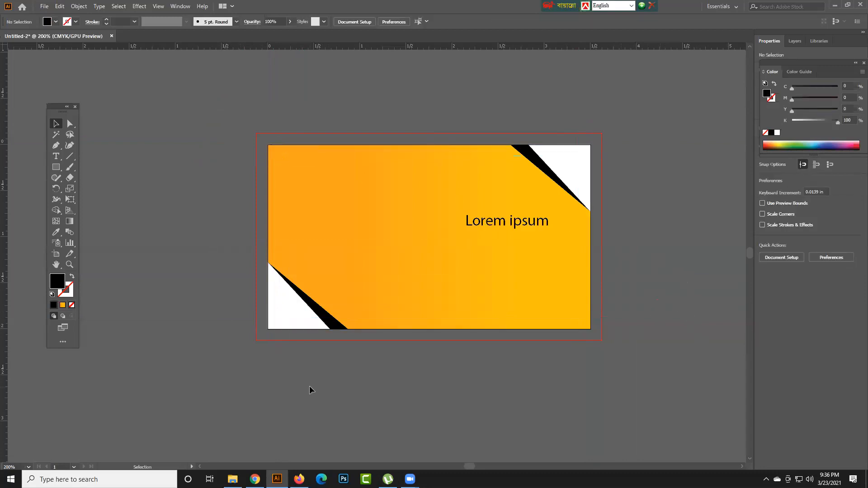
- Undo the guide deletions and remove the black square from the card's top-left corner
{"action": "key", "text": "ctrl+z"}
{"action": "key", "text": "ctrl+z"}
{"action": "key", "text": "ctrl+z"}
{"action": "key", "text": "ctrl+z"}
{"action": "key", "text": "ctrl+z"}
{"action": "key", "text": "ctrl+z"}
{"action": "key", "text": "ctrl+z"}
{"action": "key", "text": "ctrl+z"}
{"action": "key", "text": "ctrl+z"}
{"action": "key", "text": "ctrl+z"}
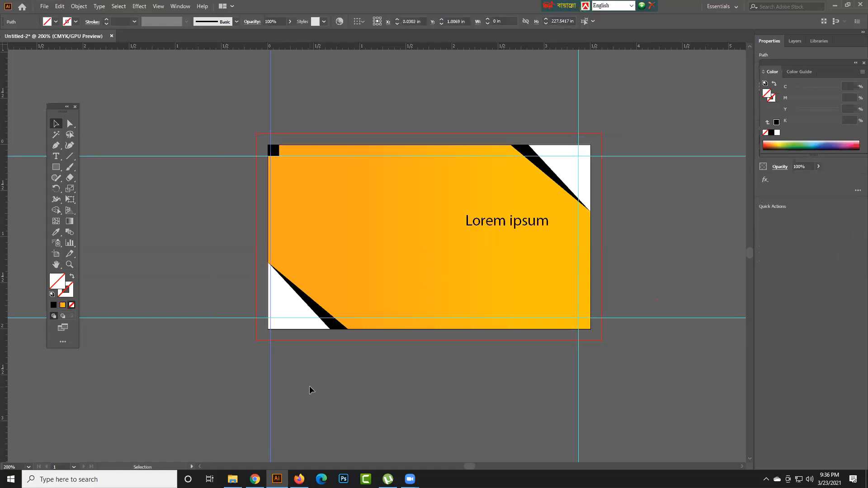
{"action": "key", "text": "ctrl+z"}
{"action": "key", "text": "ctrl+z"}
{"action": "key", "text": "ctrl+z"}
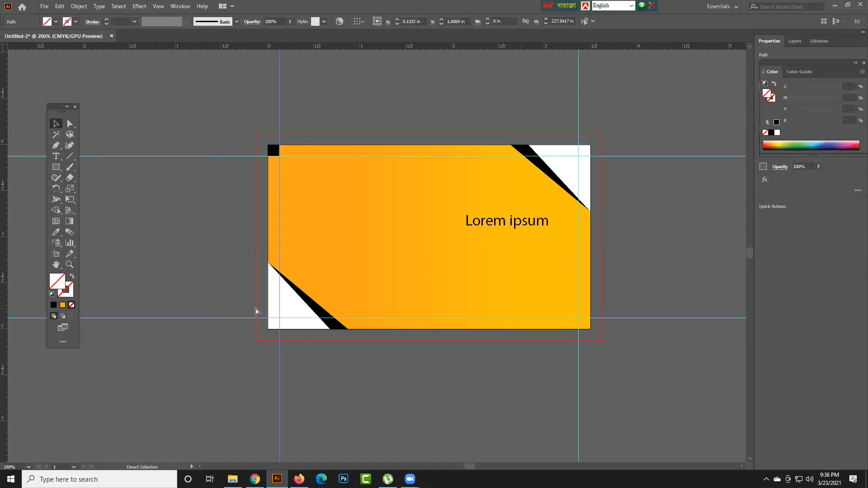
{"action": "key", "text": "Delete"}
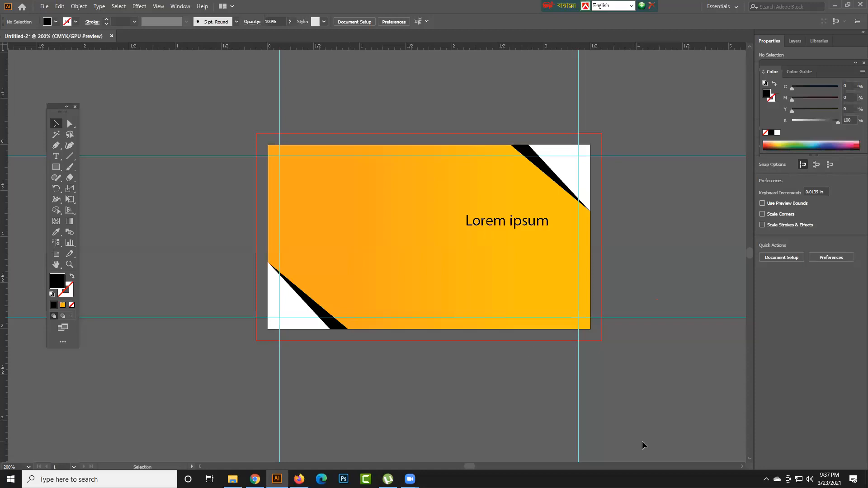
- Close the card document and create a new 3.5 × 2 in document with one artboard and 0.125 in bleed on all sides
{"action": "left_click", "coordinate": [111, 36]}
{"action": "left_click", "coordinate": [478, 251]}
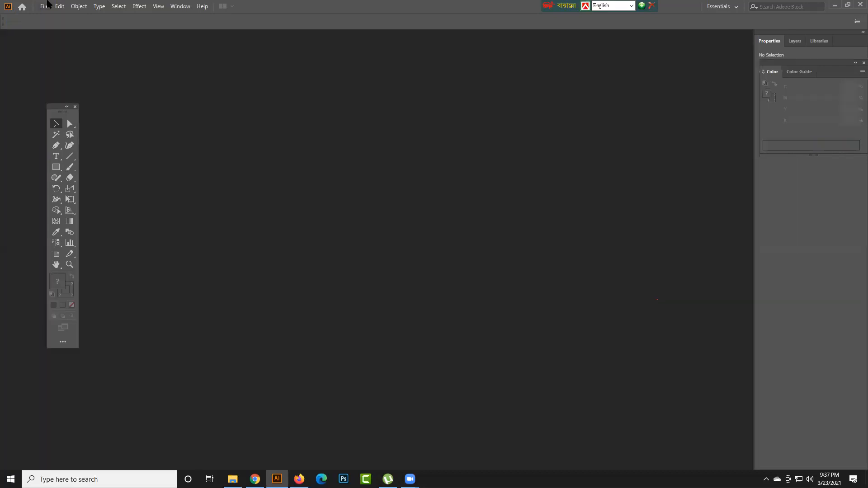
{"action": "left_click", "coordinate": [45, 6]}
{"action": "left_click", "coordinate": [58, 15]}
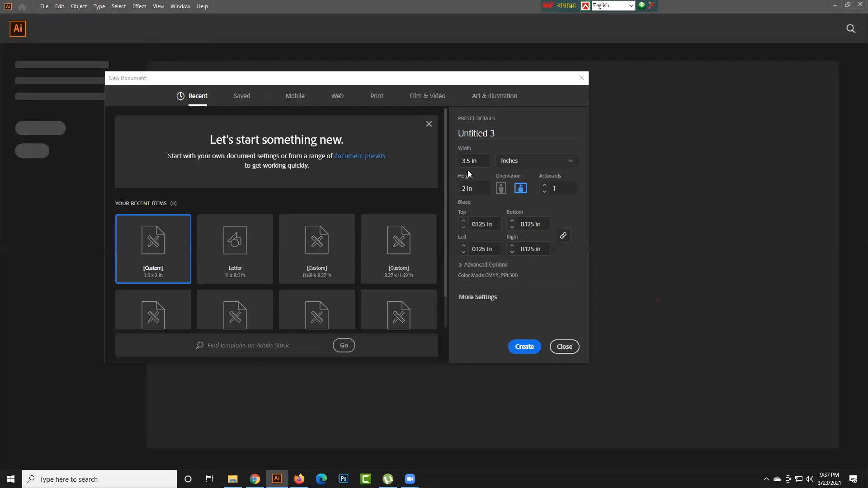
{"action": "left_click", "coordinate": [463, 227]}
{"action": "left_click", "coordinate": [463, 222]}
{"action": "left_click", "coordinate": [475, 225]}
{"action": "left_click", "coordinate": [524, 346]}
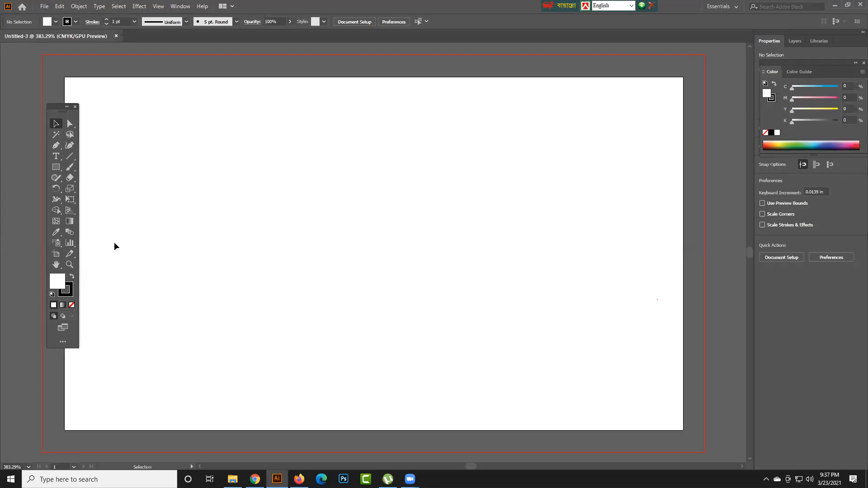
- Set the default stroke to none and bring the white fill to the front
{"action": "left_click", "coordinate": [68, 292]}
{"action": "left_click", "coordinate": [71, 305]}
{"action": "left_click", "coordinate": [54, 284]}
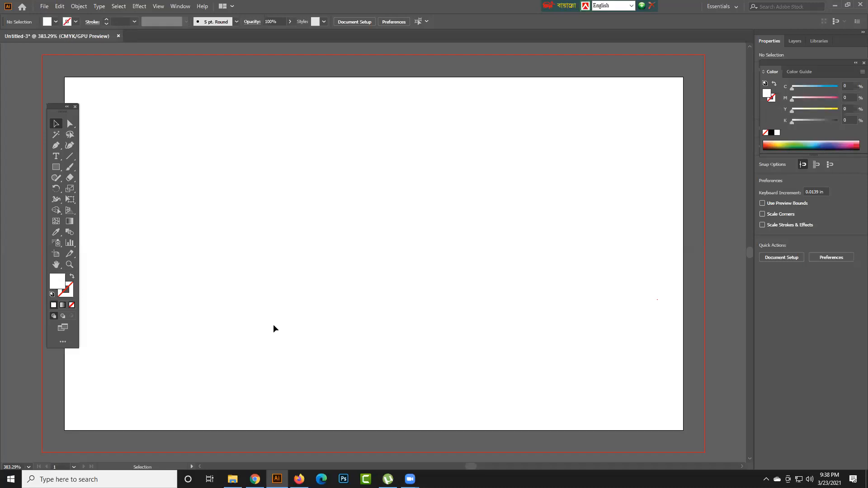
{"action": "scroll", "coordinate": [273, 326], "scroll_direction": "down", "scroll_amount": 1}
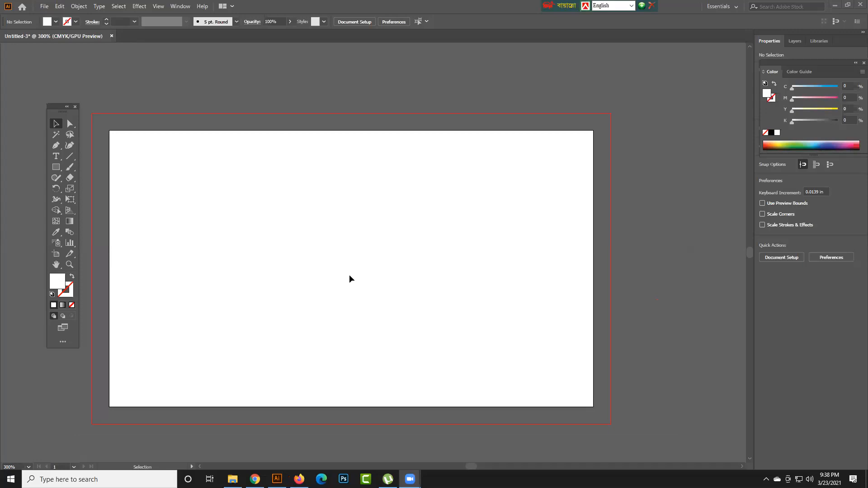
- Narrow the artboard with the Artboard tool by moving its right edge inward
{"action": "mouse_move", "coordinate": [57, 109]}
{"action": "left_mouse_down"}
{"action": "mouse_move", "coordinate": [92, 103]}
{"action": "mouse_move", "coordinate": [56, 92]}
{"action": "mouse_move", "coordinate": [57, 100]}
{"action": "left_mouse_up"}
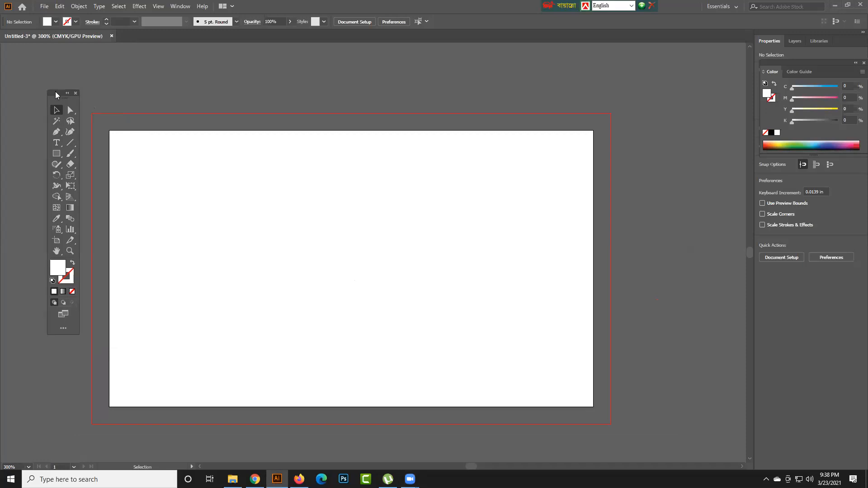
{"action": "left_click", "coordinate": [58, 241]}
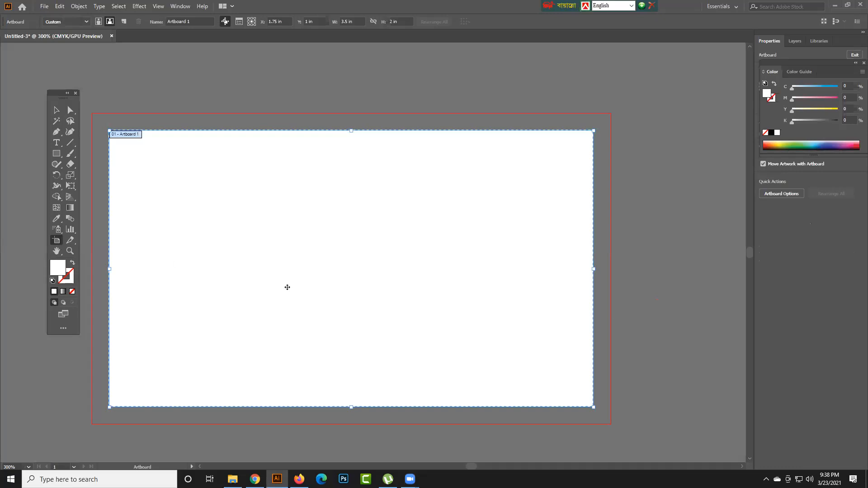
{"action": "mouse_move", "coordinate": [593, 271]}
{"action": "left_mouse_down"}
{"action": "mouse_move", "coordinate": [425, 273]}
{"action": "mouse_move", "coordinate": [599, 270]}
{"action": "left_mouse_up"}
{"action": "left_click_drag", "start_coordinate": [599, 269], "coordinate": [510, 252]}
{"action": "key", "text": "Escape"}
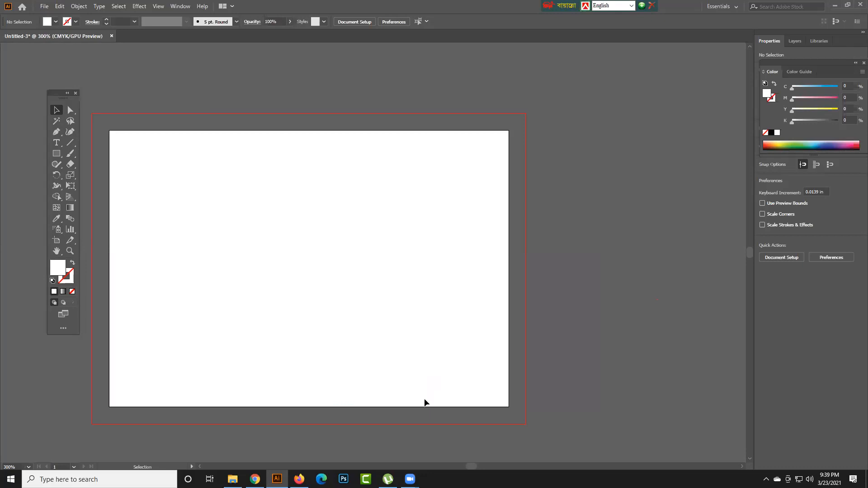
- Undo the artboard resize and the stroke change
{"action": "key", "text": "a"}
{"action": "key", "text": "ctrl+z"}
{"action": "key", "text": "ctrl+z"}
{"action": "key", "text": "ctrl+z"}
{"action": "key", "text": "ctrl+z"}
{"action": "key", "text": "ctrl+z"}
{"action": "key", "text": "ctrl+z"}
{"action": "key", "text": "ctrl+z"}
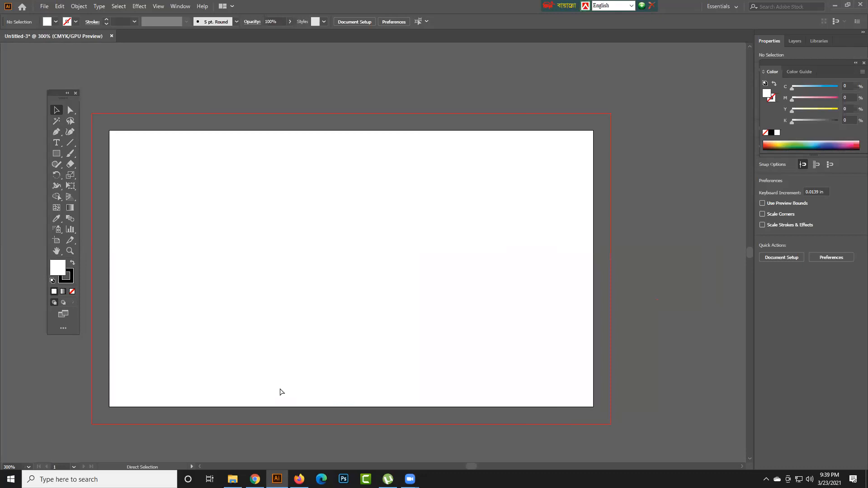
{"action": "key", "text": "ctrl+z"}
{"action": "key", "text": "ctrl+z"}
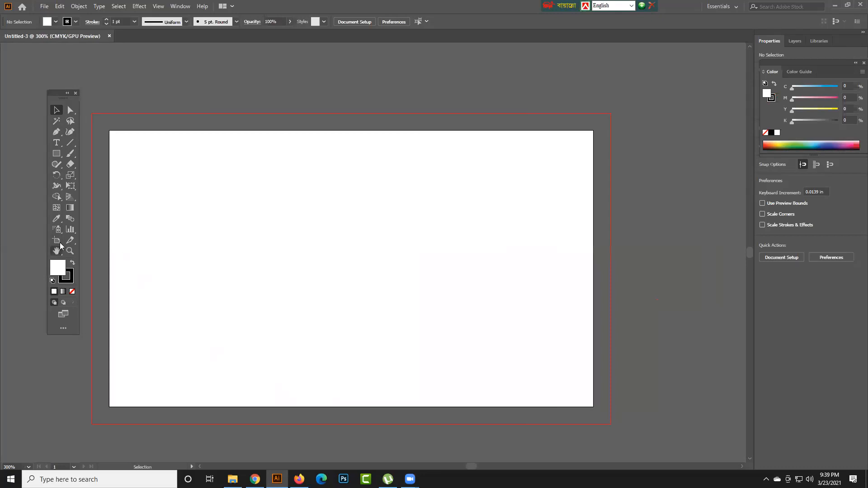
- Set the artboard's height to 3 in with the Artboard tool and undo that change
{"action": "left_click", "coordinate": [57, 241]}
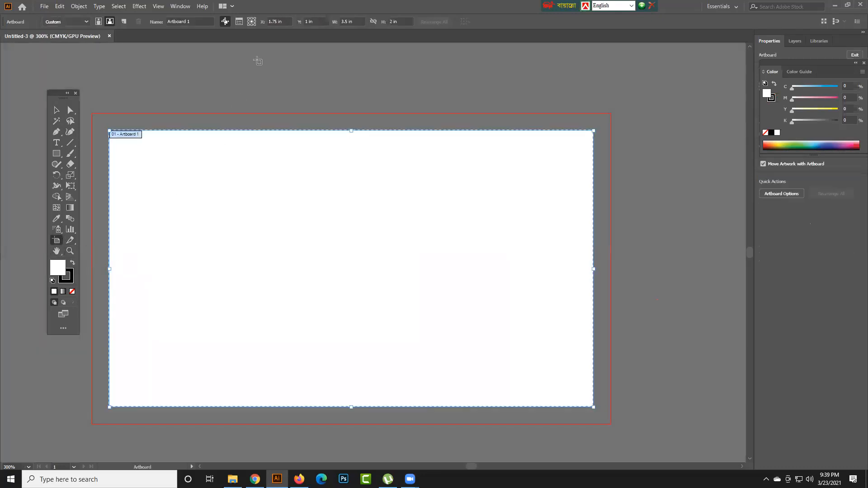
{"action": "left_click", "coordinate": [352, 21]}
{"action": "left_click", "coordinate": [392, 22]}
{"action": "type", "text": "3"}
{"action": "key", "text": "Return"}
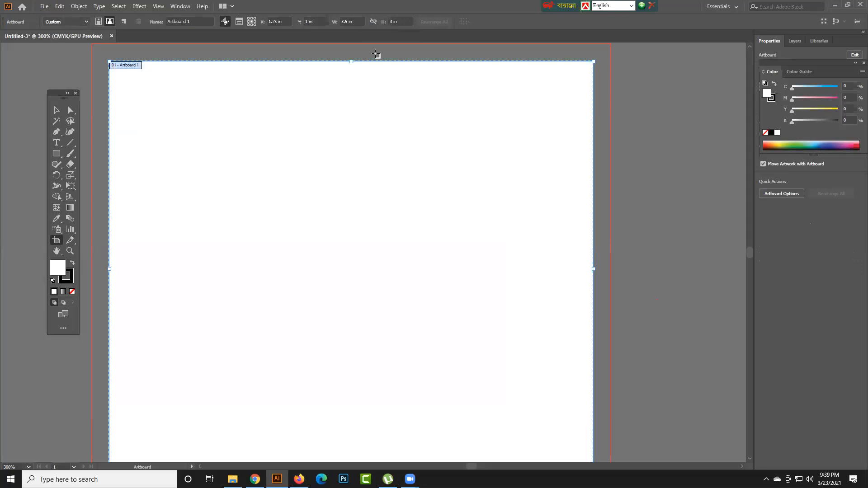
{"action": "key", "text": "ctrl+z"}
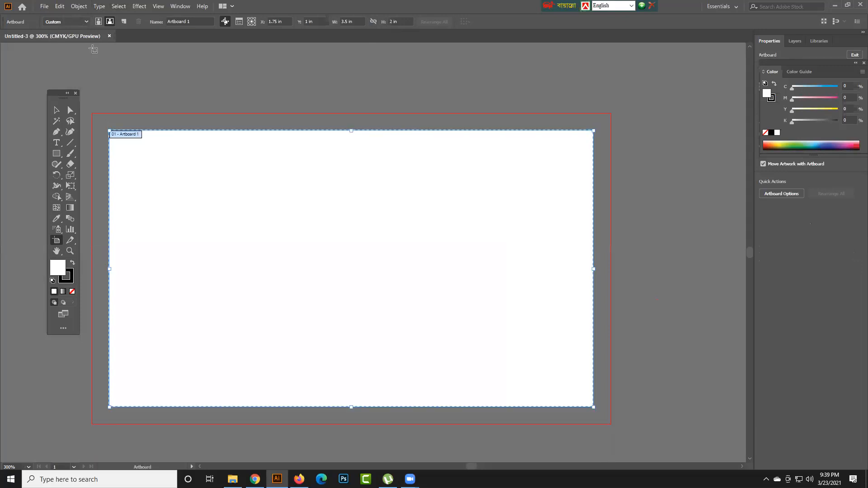
{"action": "key", "text": "Escape"}
- Create another new 3.5 × 2 in document with four artboards
{"action": "left_click", "coordinate": [44, 6]}
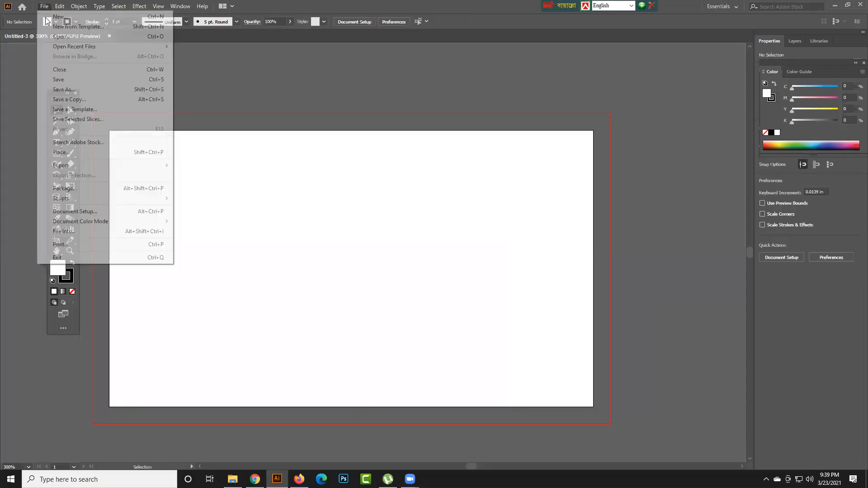
{"action": "left_click", "coordinate": [56, 17]}
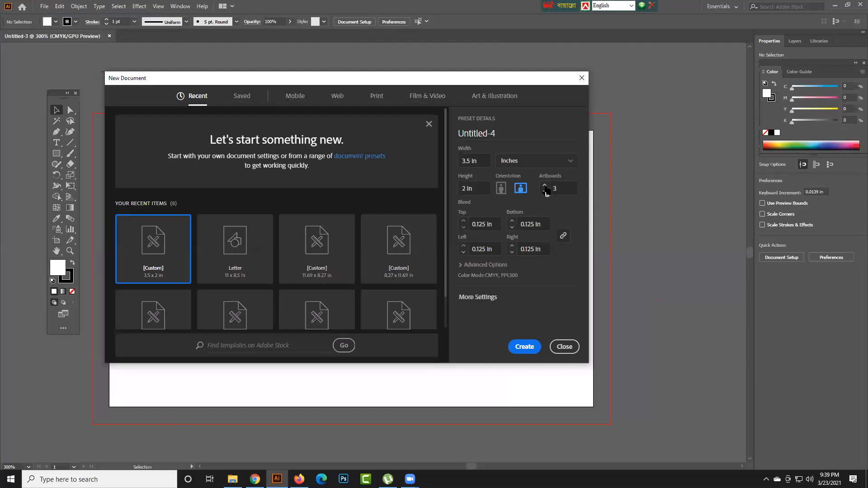
{"action": "left_click", "coordinate": [545, 186]}
{"action": "left_click", "coordinate": [532, 347]}
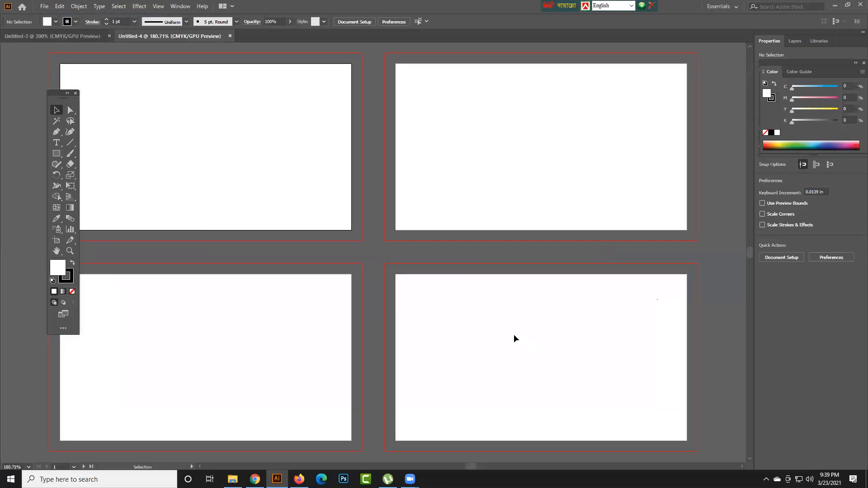
- Delete artboards 2, 3 and 4 with the Artboard tool, keeping only Artboard 1
{"action": "left_click", "coordinate": [54, 241]}
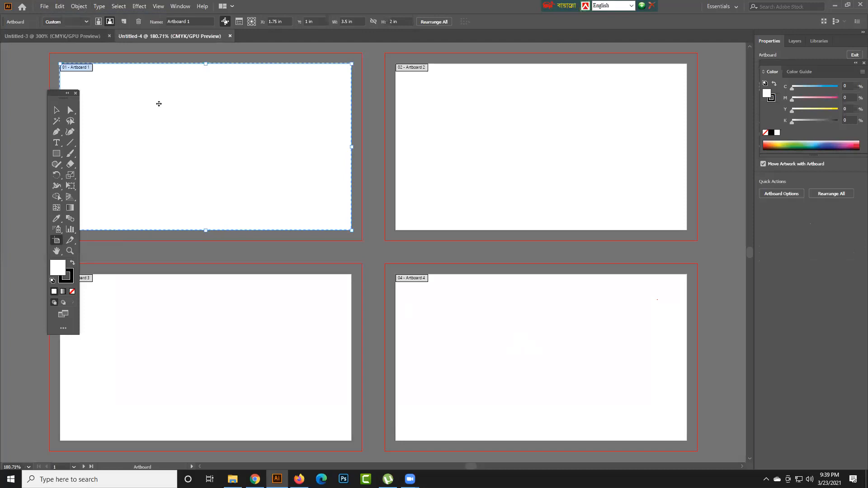
{"action": "left_click", "coordinate": [432, 144]}
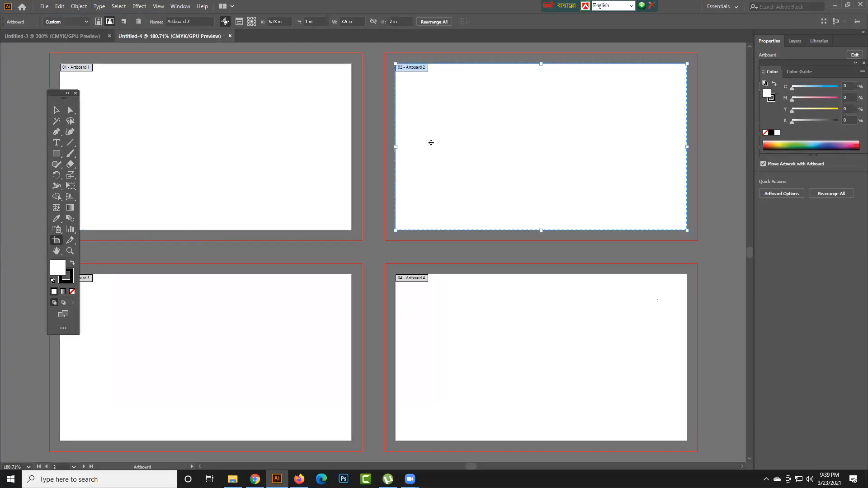
{"action": "left_click", "coordinate": [306, 373]}
{"action": "left_click", "coordinate": [422, 354]}
{"action": "left_click", "coordinate": [431, 162]}
{"action": "key", "text": "Delete"}
{"action": "left_click", "coordinate": [417, 329]}
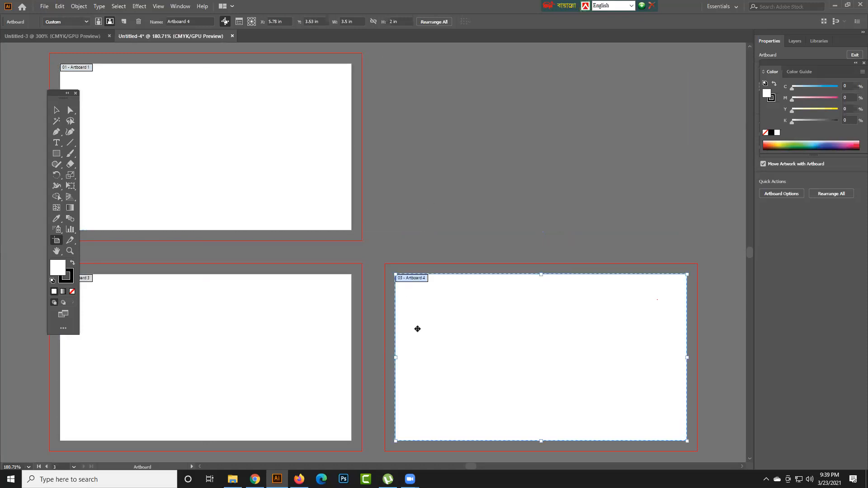
{"action": "key", "text": "Delete"}
{"action": "key", "text": "Delete"}
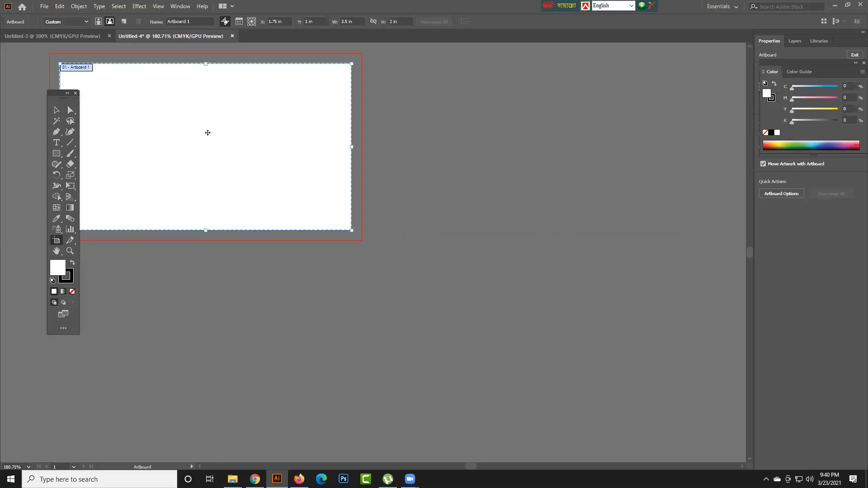
- Duplicate Artboard 1 and position the copy below and to the right of it, at about X 5.82 in, Y 2.83 in
{"action": "left_click_drag", "start_coordinate": [209, 132], "coordinate": [464, 311]}
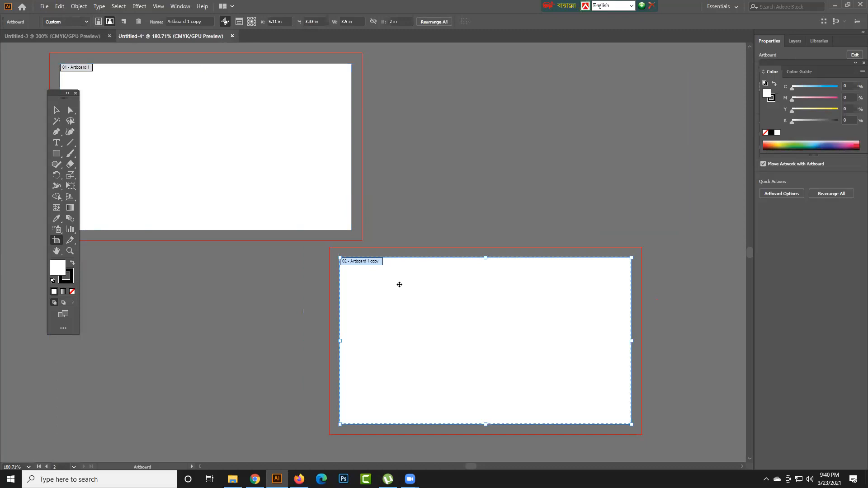
{"action": "left_click_drag", "start_coordinate": [413, 287], "coordinate": [472, 246]}
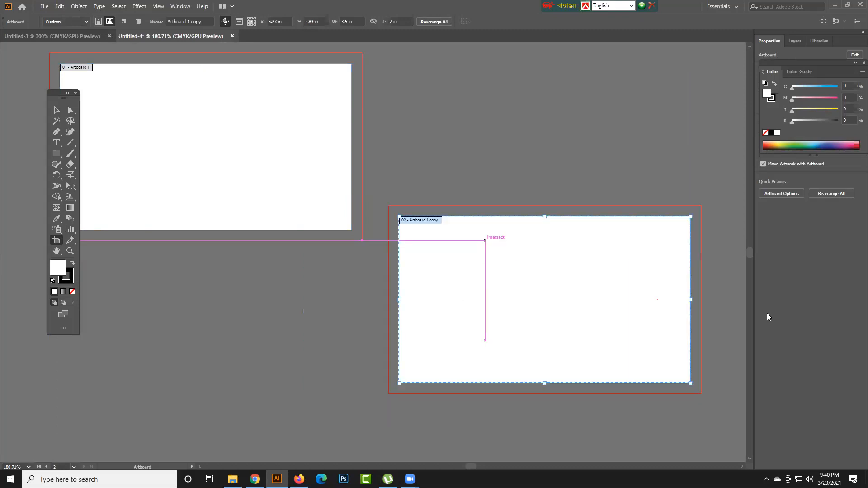
- Narrow the duplicated artboard to 3 in wide and switch it between portrait and landscape orientation, ending in landscape
{"action": "left_click_drag", "start_coordinate": [690, 300], "coordinate": [649, 300]}
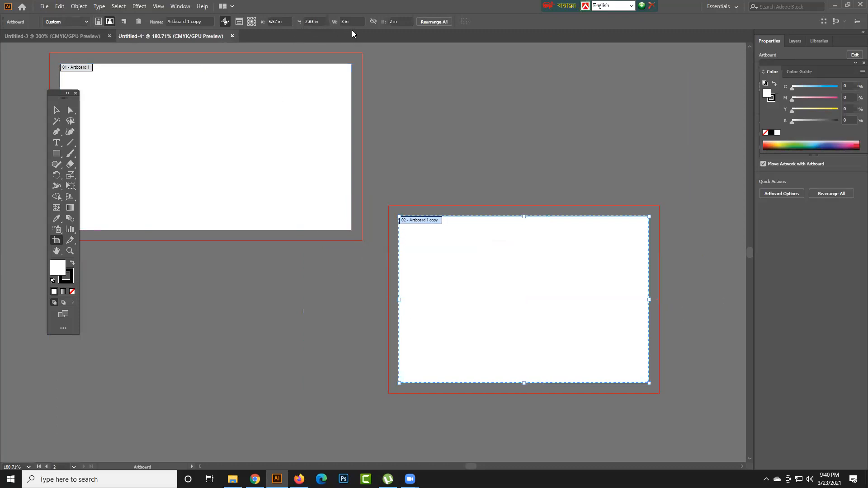
{"action": "mouse_move", "coordinate": [473, 267]}
{"action": "left_mouse_down"}
{"action": "mouse_move", "coordinate": [475, 230]}
{"action": "mouse_move", "coordinate": [474, 256]}
{"action": "left_mouse_up"}
{"action": "left_click", "coordinate": [98, 22]}
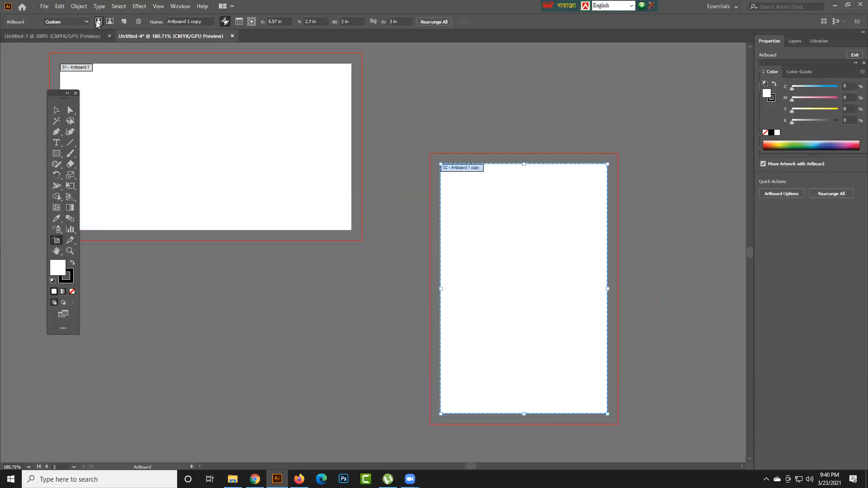
{"action": "left_click", "coordinate": [110, 22]}
{"action": "left_click", "coordinate": [98, 21]}
{"action": "left_click", "coordinate": [110, 22]}
{"action": "left_click", "coordinate": [98, 21]}
{"action": "left_click", "coordinate": [110, 22]}
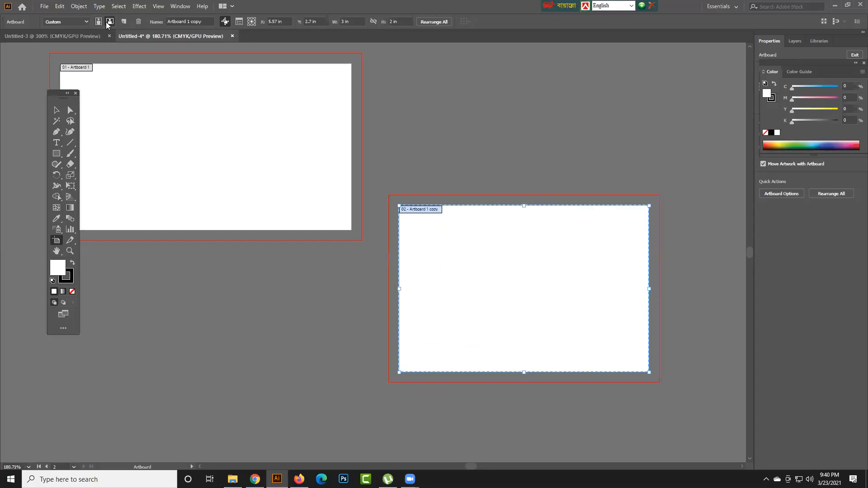
{"action": "left_click", "coordinate": [99, 22]}
{"action": "left_click", "coordinate": [109, 22]}
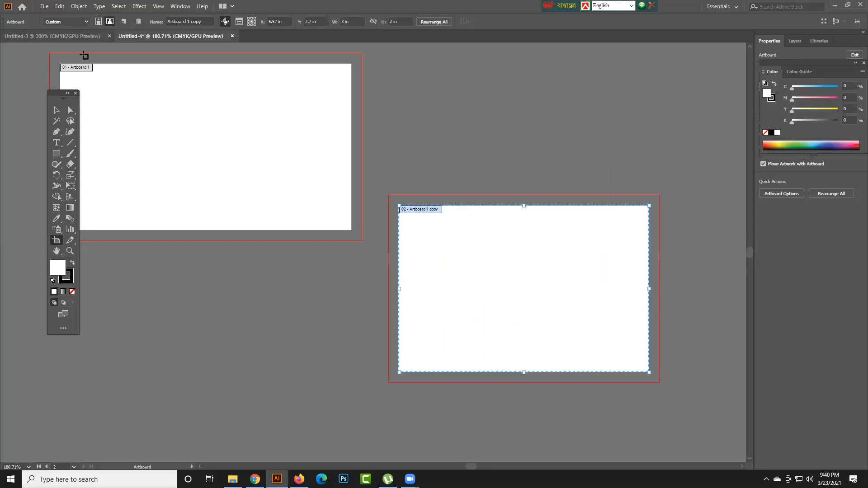
- Delete the duplicated artboard and look over the Artboard Options of Artboard 1 without changing them
{"action": "left_click", "coordinate": [52, 87]}
{"action": "left_click_drag", "start_coordinate": [51, 96], "coordinate": [36, 108]}
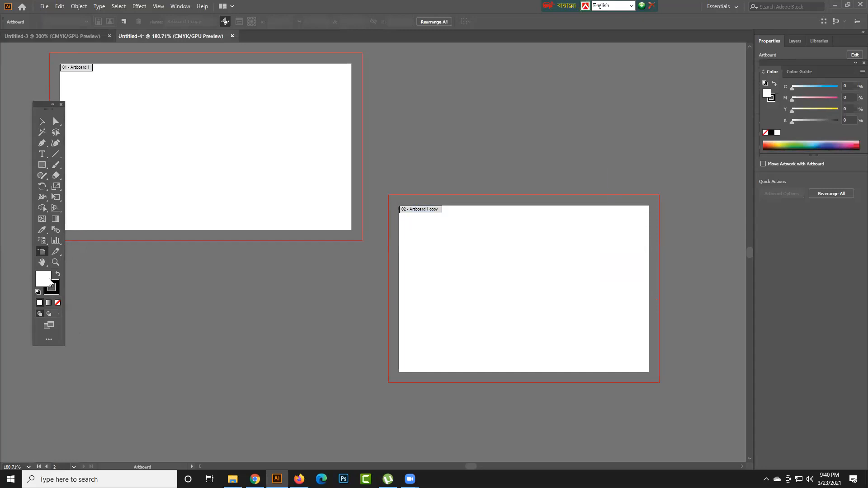
{"action": "left_click", "coordinate": [190, 228]}
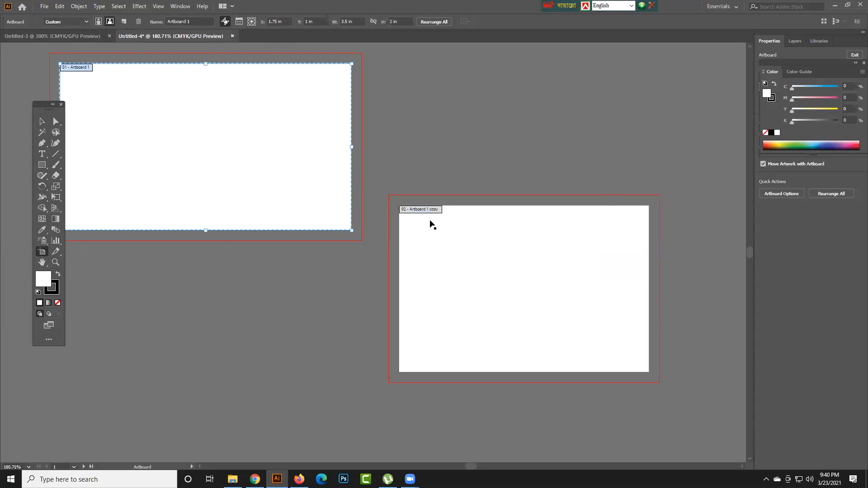
{"action": "left_click", "coordinate": [488, 282]}
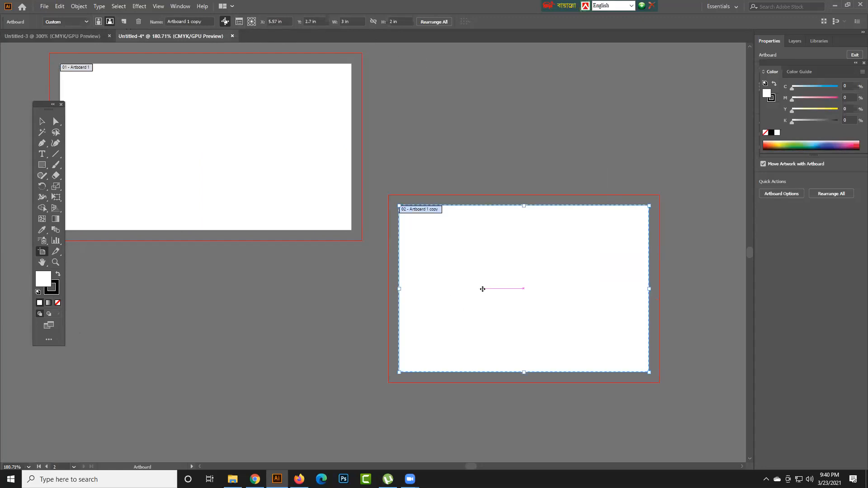
{"action": "key", "text": "Delete"}
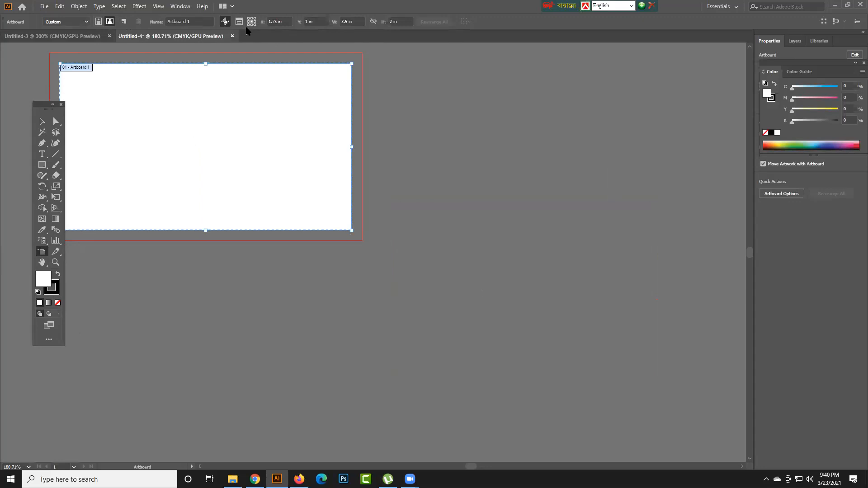
{"action": "left_click", "coordinate": [240, 25]}
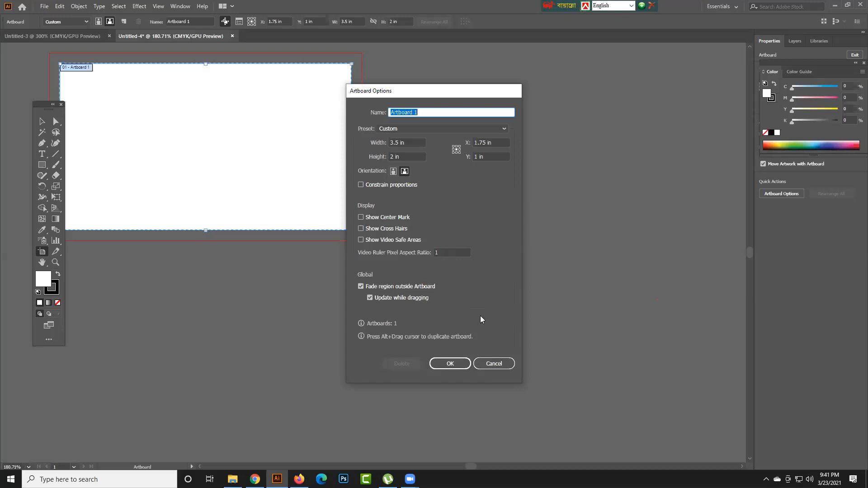
{"action": "left_click", "coordinate": [494, 364]}
- Create a new 3.5 × 2 in landscape document with one artboard and 0.125 in bleed on all sides
{"action": "left_click", "coordinate": [41, 8]}
{"action": "left_click", "coordinate": [53, 17]}
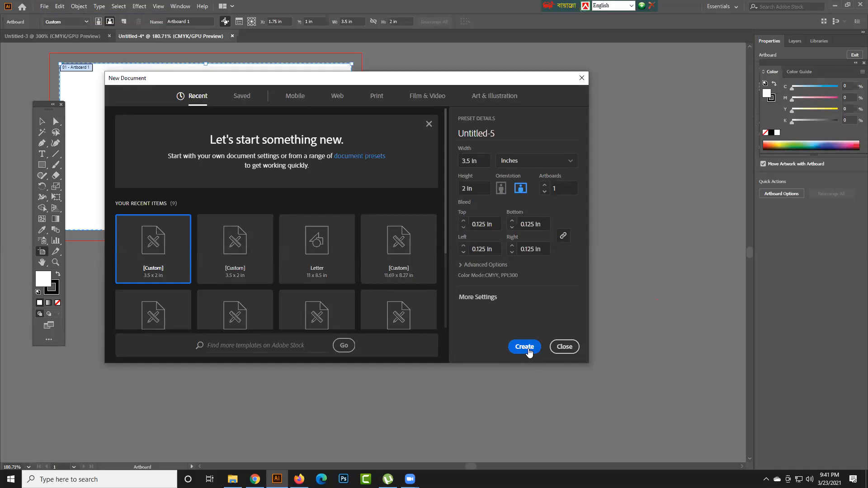
{"action": "left_click", "coordinate": [530, 352]}
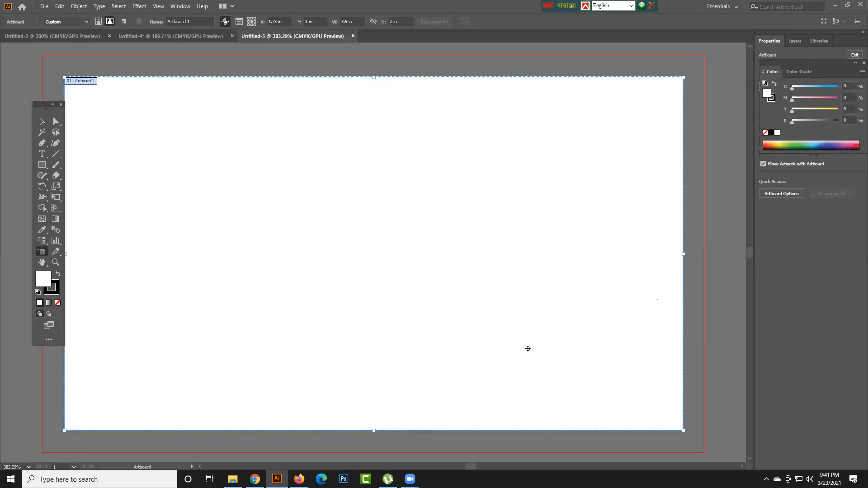
{"action": "key", "text": "ctrl+minus"}
{"action": "left_click_drag", "start_coordinate": [568, 344], "coordinate": [550, 315]}
{"action": "left_click", "coordinate": [42, 122]}
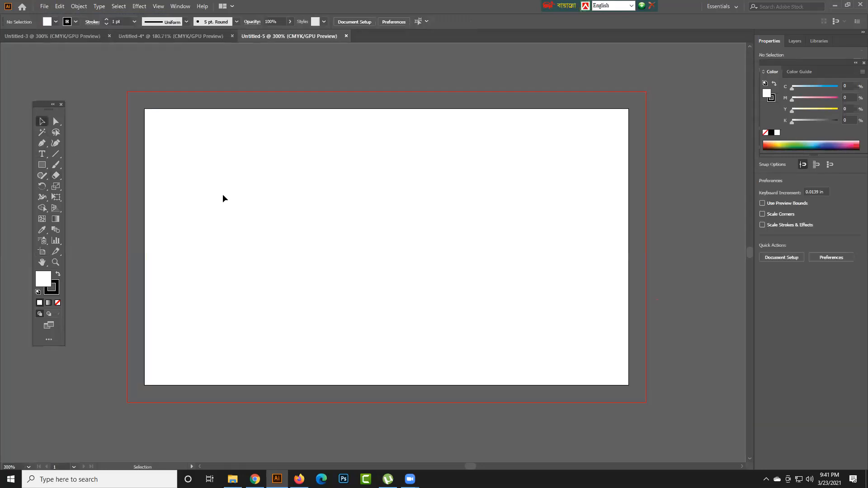
{"action": "scroll", "coordinate": [223, 194], "scroll_direction": "down", "scroll_amount": 1}
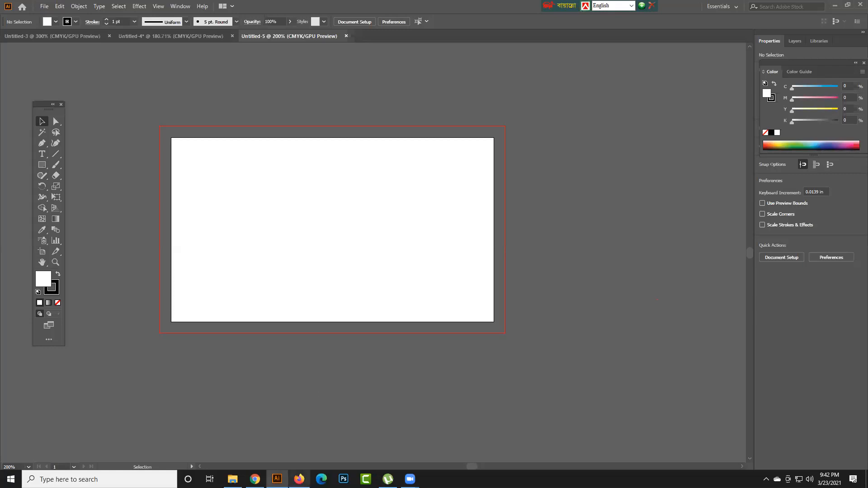
- Switch to Firefox and search Google Images for "visiting card" in a new tab, opening the first navy and yellow card result
{"action": "left_click", "coordinate": [299, 479]}
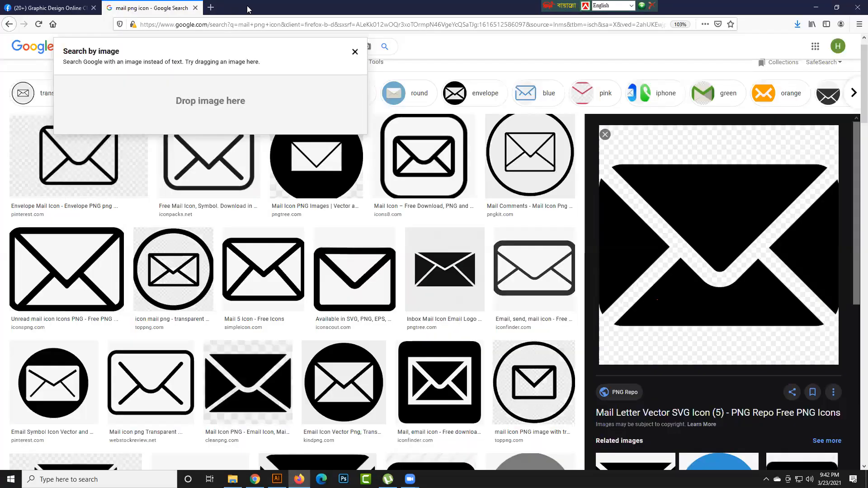
{"action": "left_click", "coordinate": [212, 8]}
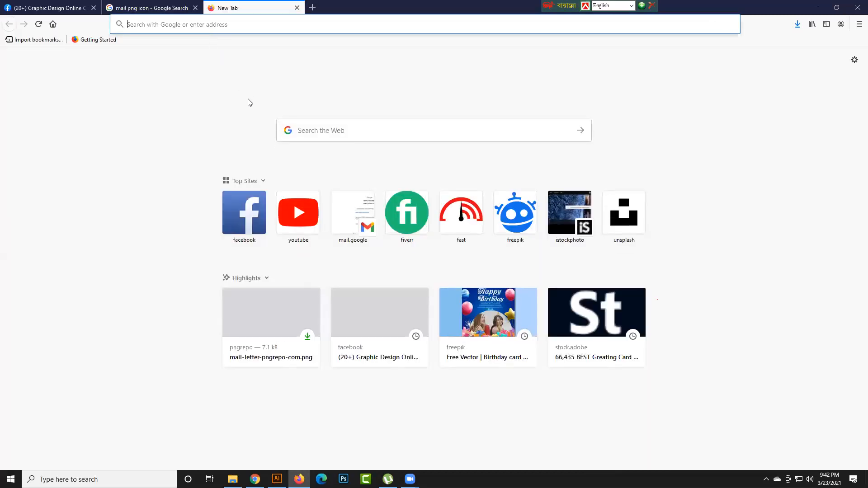
{"action": "type", "text": "visi"}
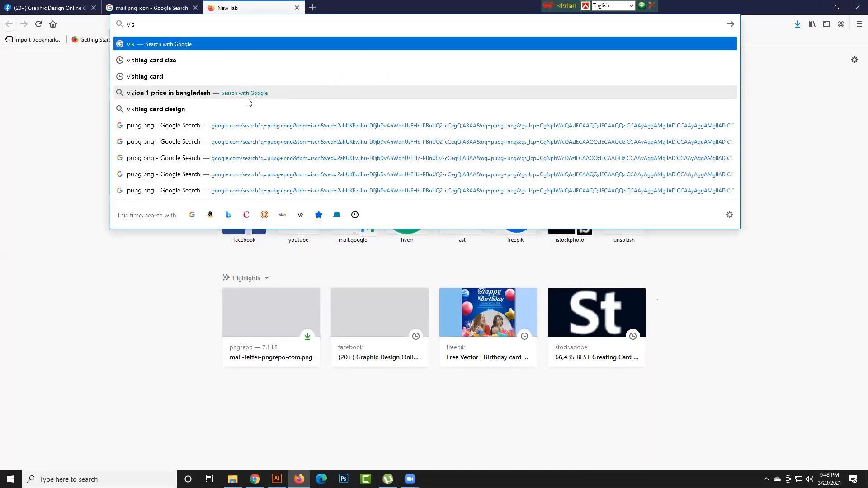
{"action": "left_click", "coordinate": [182, 75]}
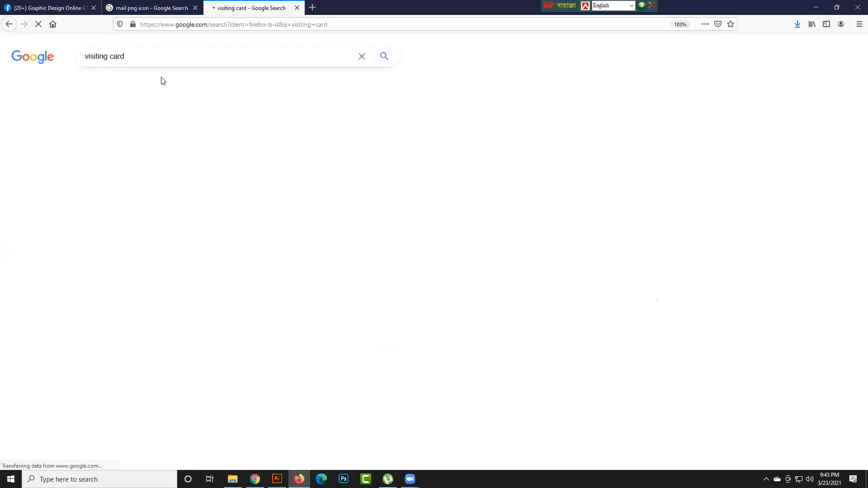
{"action": "left_click", "coordinate": [308, 185]}
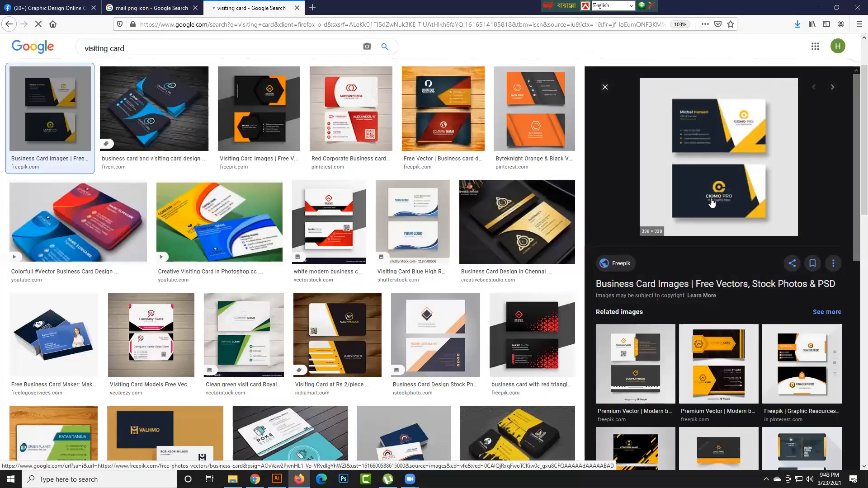
- Copy the navy and yellow business card image and return to Illustrator
{"action": "right_click", "coordinate": [697, 149]}
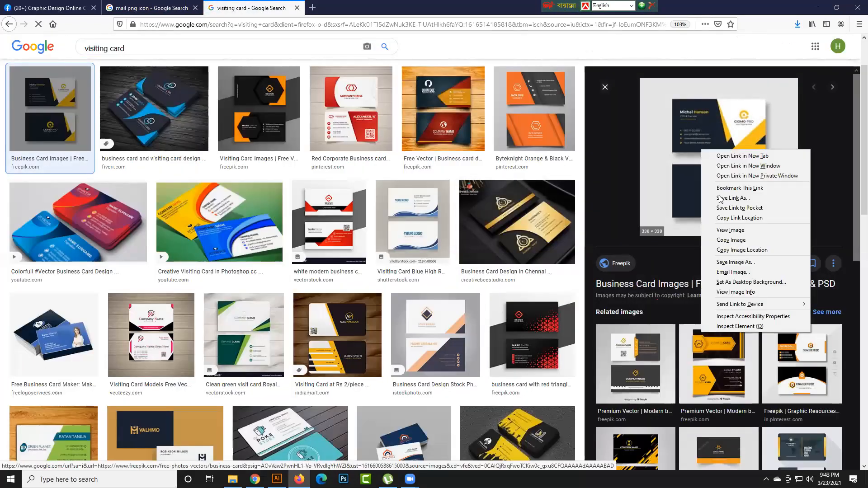
{"action": "left_click", "coordinate": [734, 241]}
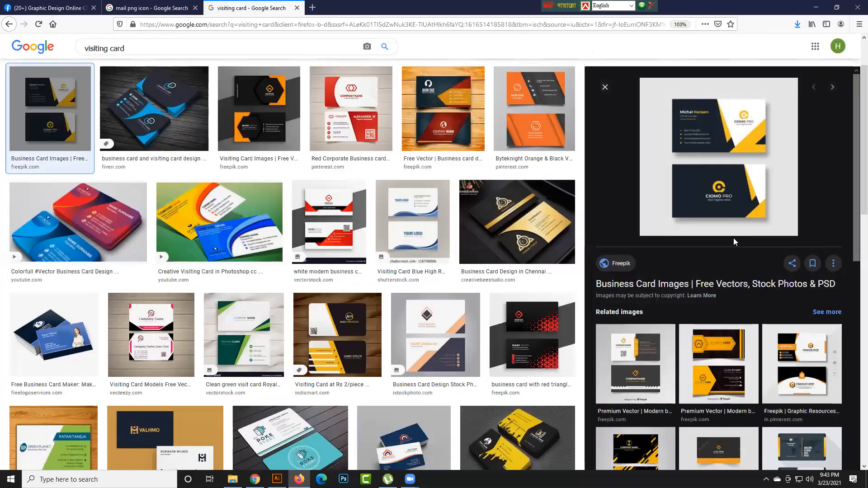
{"action": "left_click", "coordinate": [816, 8]}
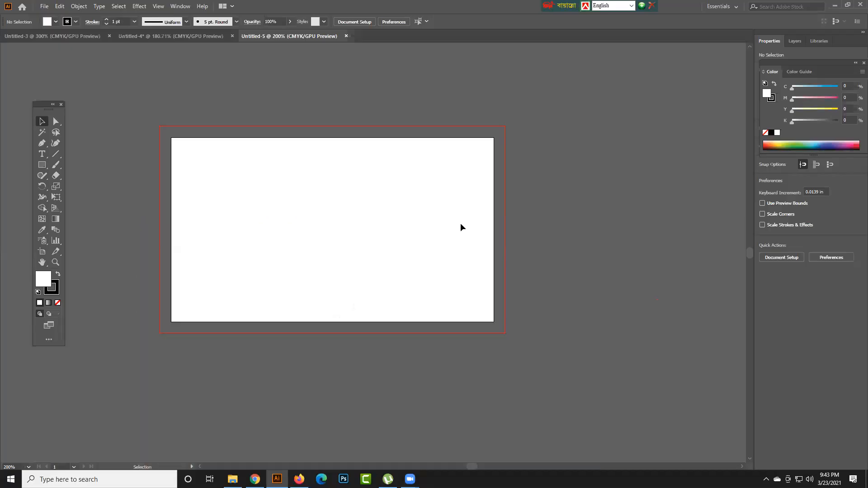
- Paste the card image, scale it down to about 2.26 in square and place it beside the artboard's right edge
{"action": "key", "text": "ctrl+v"}
{"action": "scroll", "coordinate": [472, 243], "scroll_direction": "down", "scroll_amount": 1}
{"action": "left_click_drag", "start_coordinate": [400, 244], "coordinate": [557, 245]}
{"action": "left_click_drag", "start_coordinate": [472, 251], "coordinate": [527, 254]}
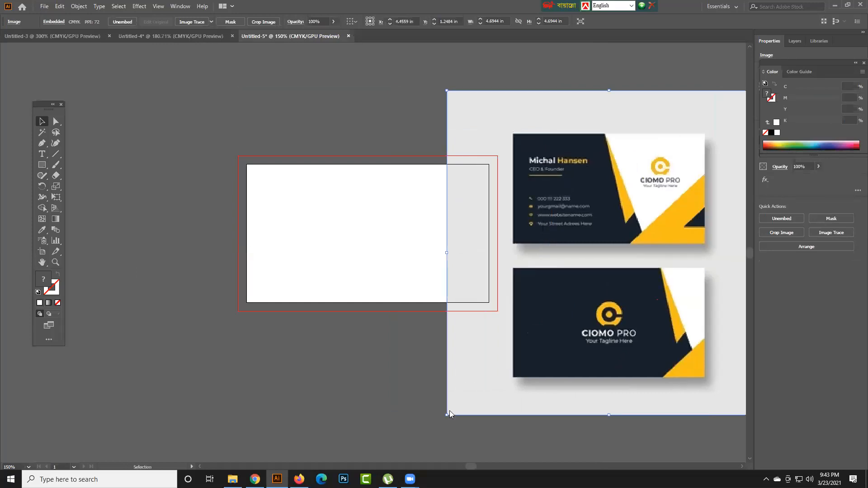
{"action": "left_click_drag", "start_coordinate": [448, 376], "coordinate": [454, 356]}
{"action": "left_click_drag", "start_coordinate": [453, 396], "coordinate": [622, 227]}
{"action": "left_click_drag", "start_coordinate": [662, 192], "coordinate": [553, 288]}
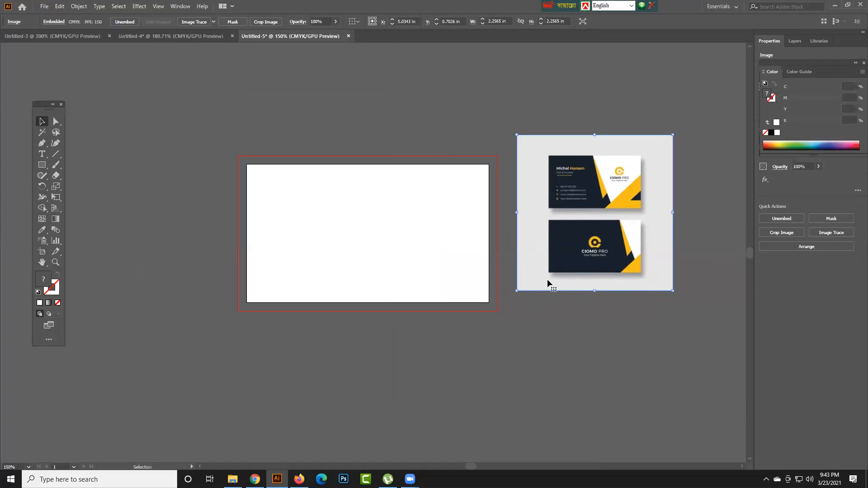
{"action": "left_click", "coordinate": [268, 177]}
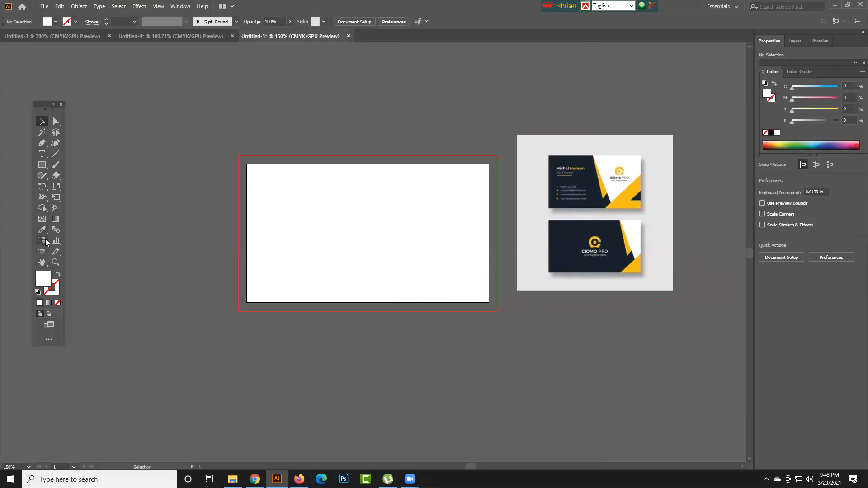
- Move Artboard 1 away from the reference image to about X 0.74 in, Y 0.95 in with the Artboard tool
{"action": "left_click", "coordinate": [41, 251]}
{"action": "left_click_drag", "start_coordinate": [356, 255], "coordinate": [282, 246]}
{"action": "left_click_drag", "start_coordinate": [262, 247], "coordinate": [293, 245]}
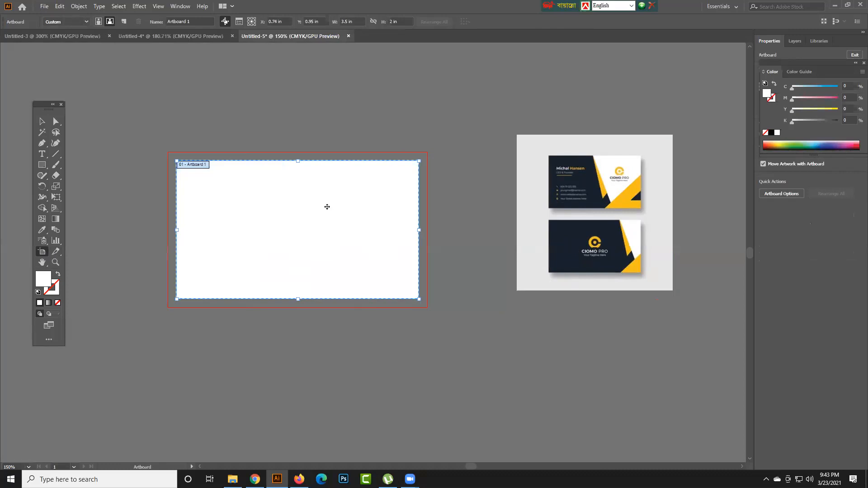
{"action": "key", "text": "h"}
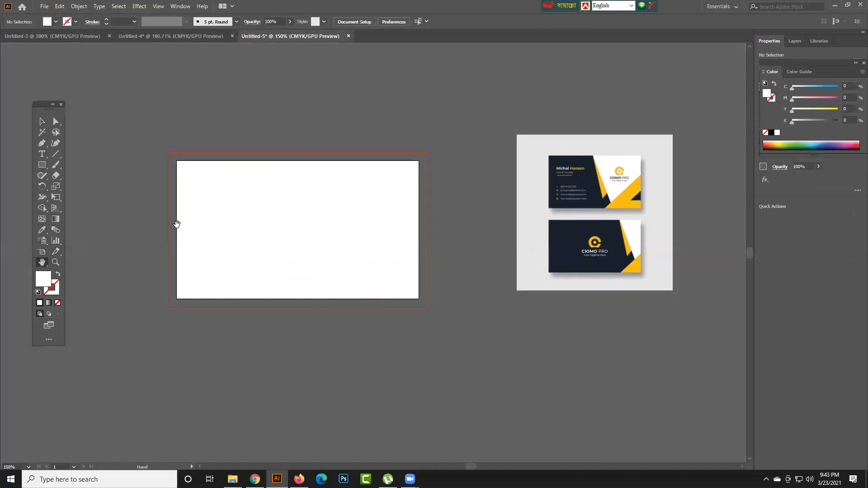
{"action": "left_click", "coordinate": [42, 121]}
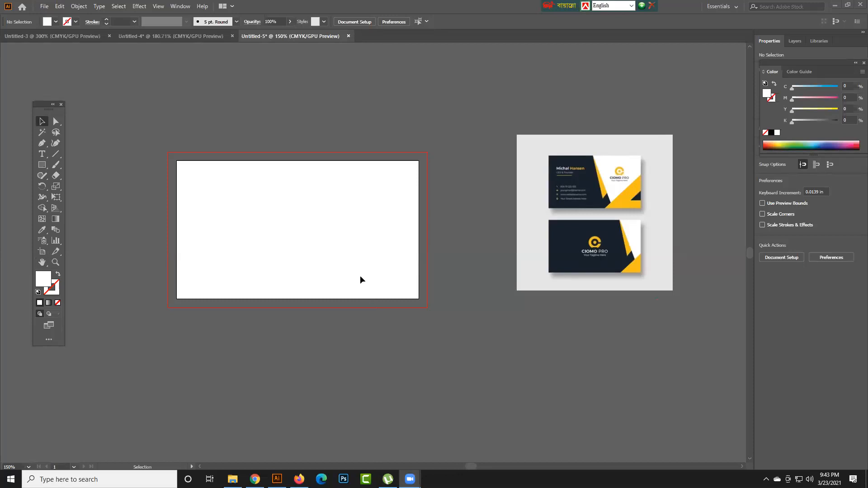
- Try the interface brightness levels in the User Interface preferences and apply the light gray third option
{"action": "key", "text": "ctrl"}
{"action": "key", "text": "ctrl+k"}
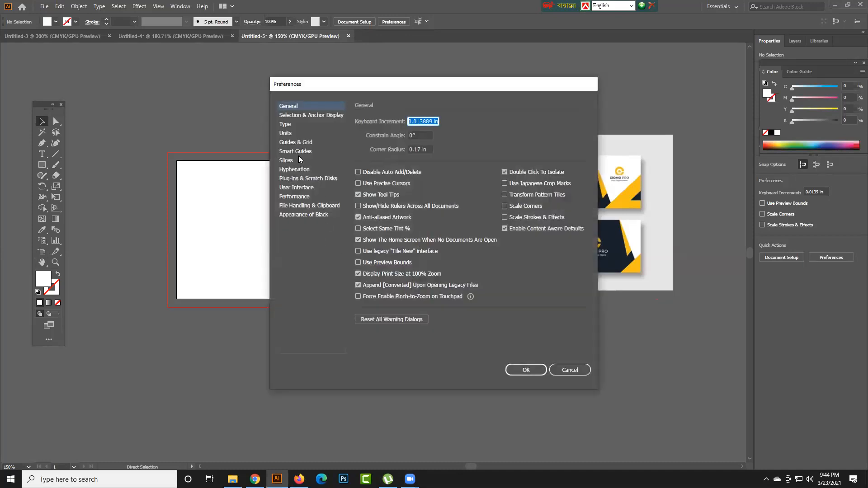
{"action": "left_click", "coordinate": [300, 186]}
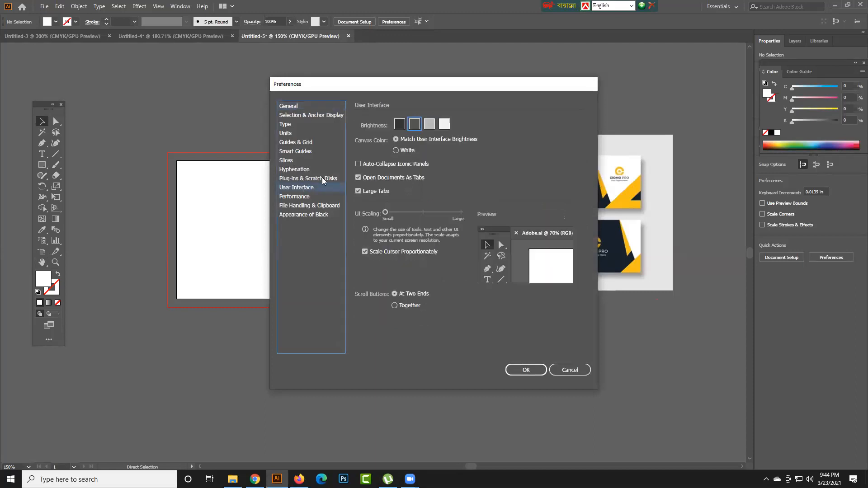
{"action": "left_click", "coordinate": [434, 126]}
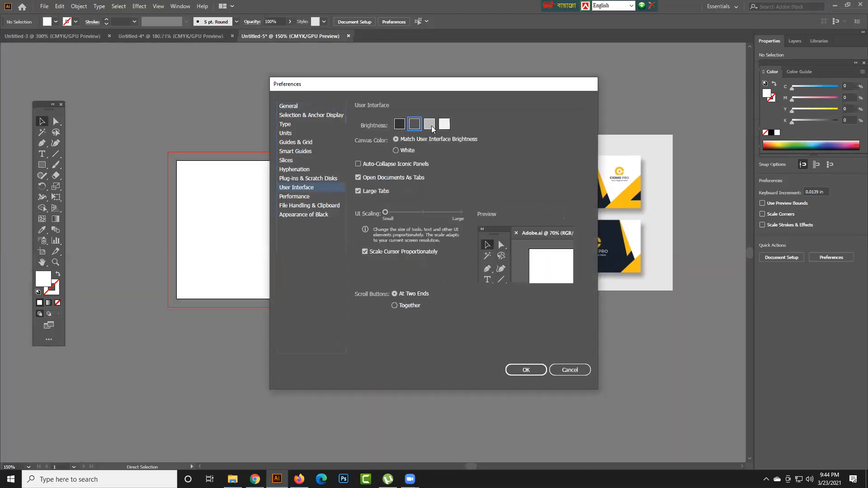
{"action": "left_click", "coordinate": [398, 127]}
{"action": "left_click", "coordinate": [444, 124]}
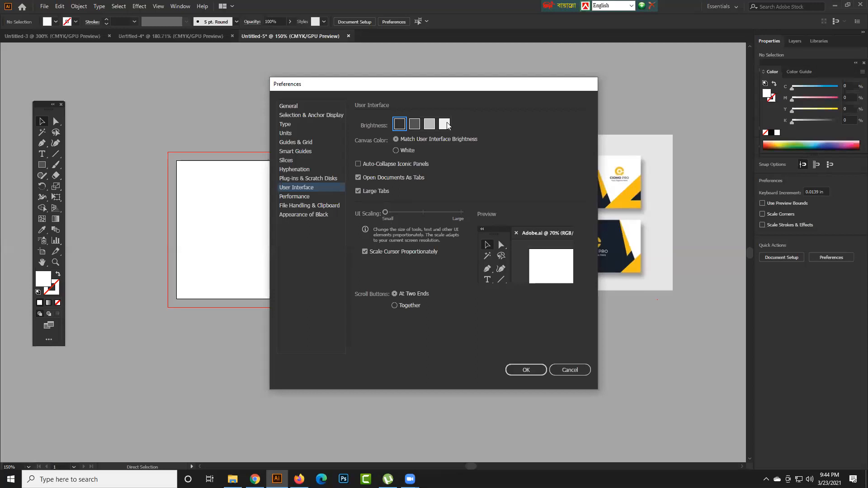
{"action": "left_click", "coordinate": [428, 126]}
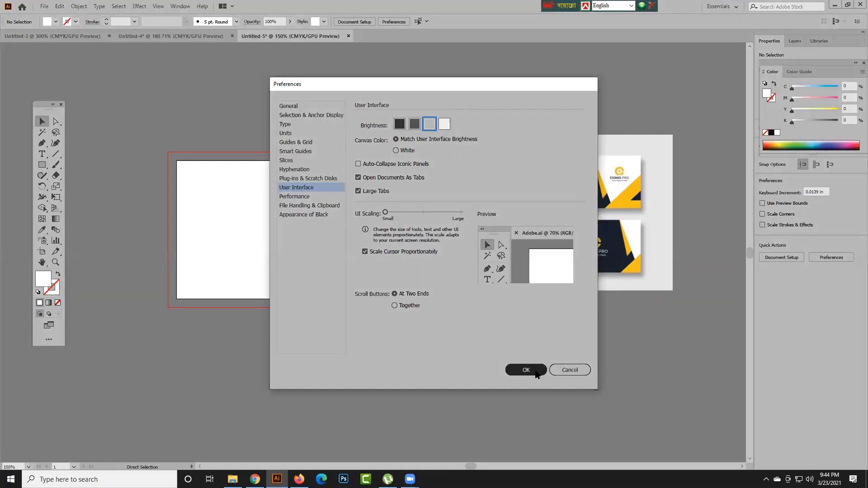
{"action": "left_click", "coordinate": [535, 369]}
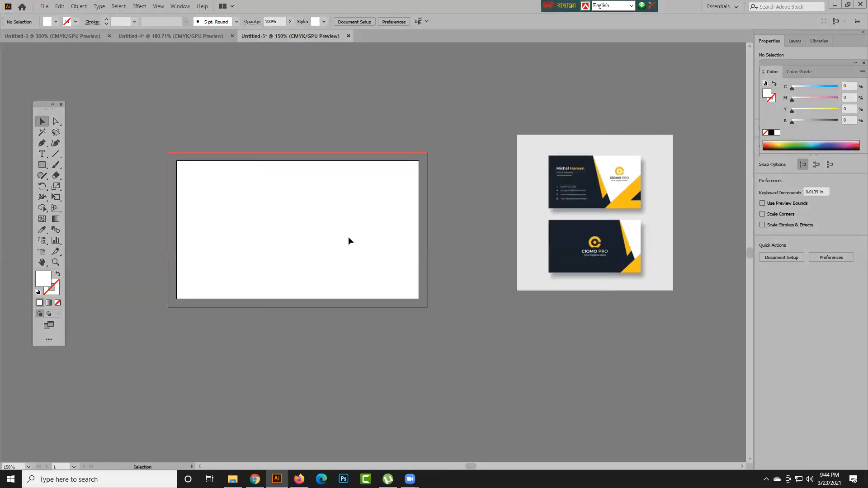
- Examine the size, position and display settings in the Artboard 1 options, leaving them unmodified
{"action": "left_click", "coordinate": [42, 252]}
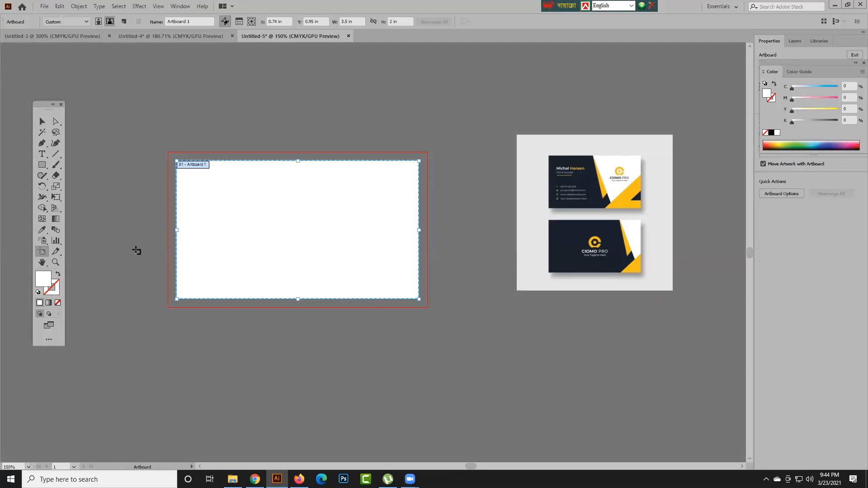
{"action": "left_click", "coordinate": [242, 22]}
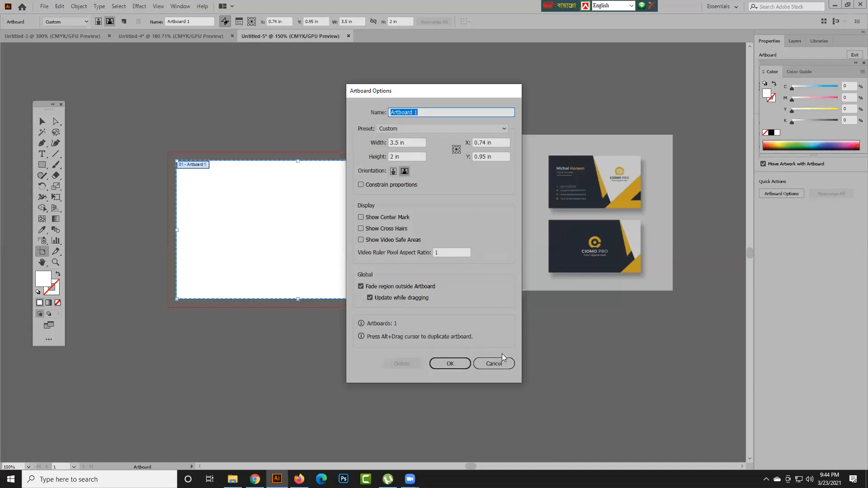
{"action": "left_click", "coordinate": [494, 364]}
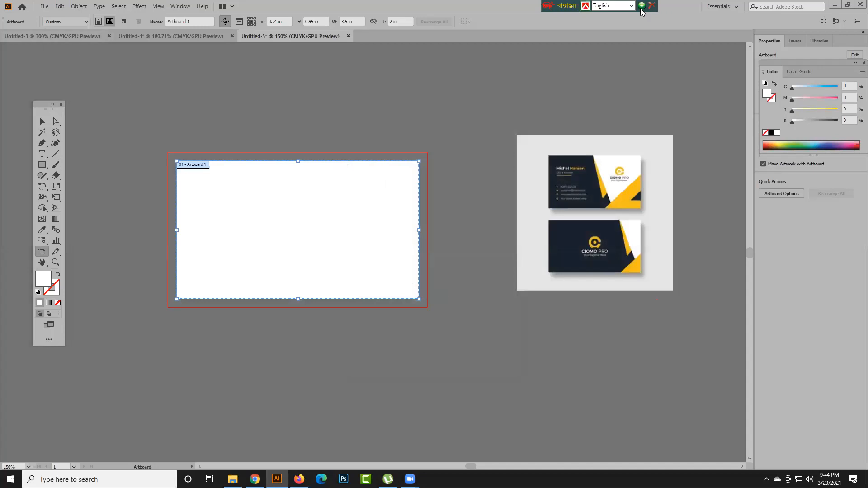
{"action": "left_click", "coordinate": [655, 6]}
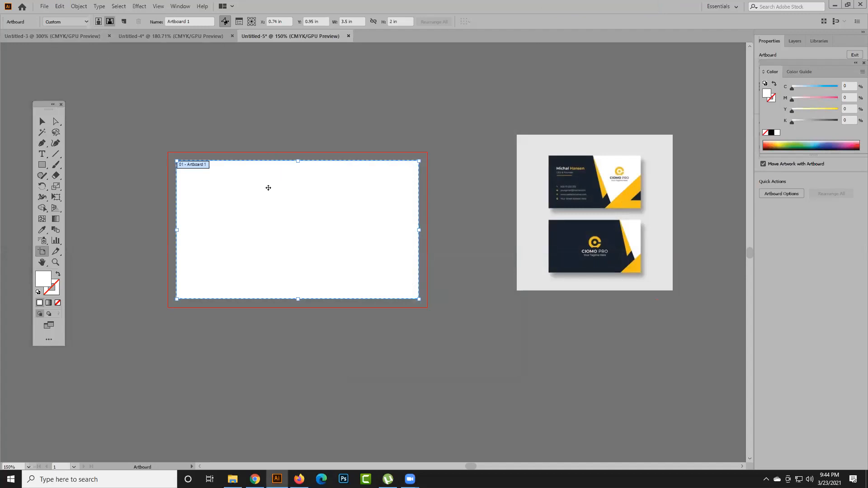
{"action": "left_click", "coordinate": [42, 121]}
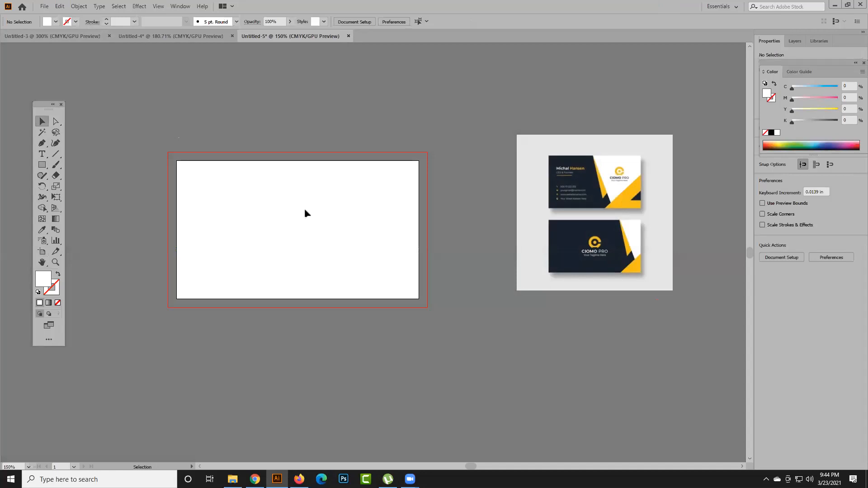
- Hide the Control bar above the document tabs and show it again
{"action": "left_click_drag", "start_coordinate": [6, 23], "coordinate": [42, 18]}
{"action": "left_click", "coordinate": [180, 6]}
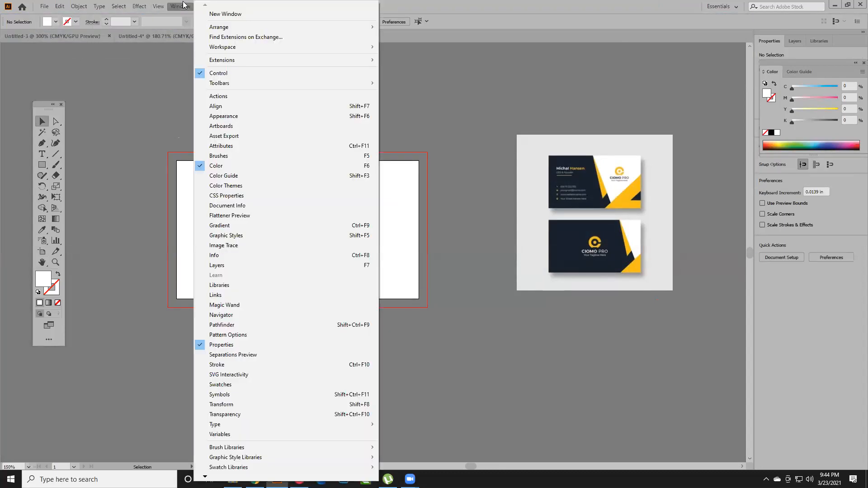
{"action": "left_click", "coordinate": [206, 73]}
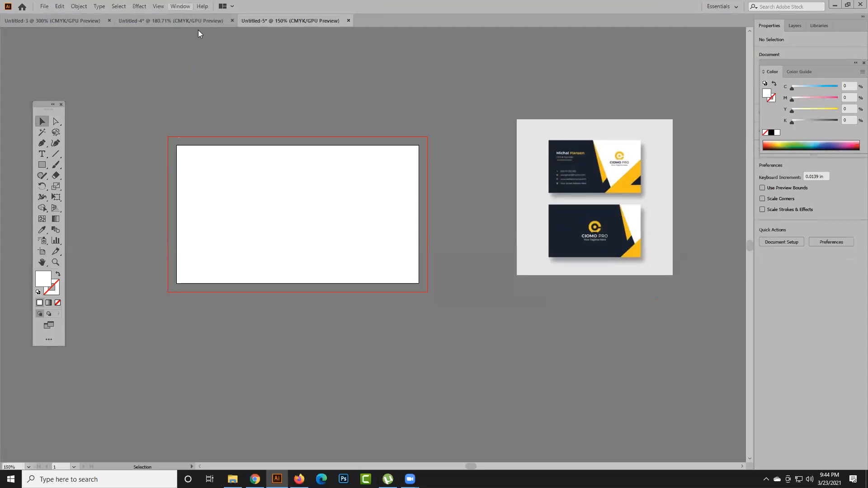
{"action": "left_click", "coordinate": [182, 7]}
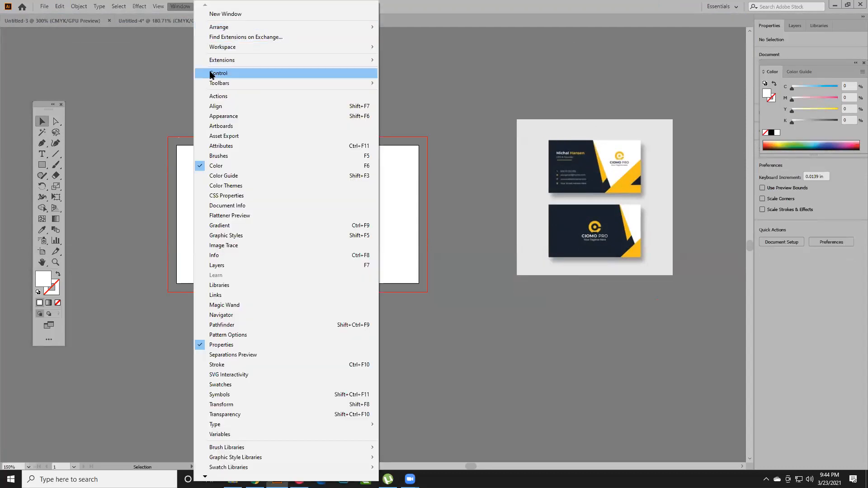
{"action": "left_click", "coordinate": [211, 74]}
- Set the interface brightness to the medium dark second option in the User Interface preferences
{"action": "key", "text": "a"}
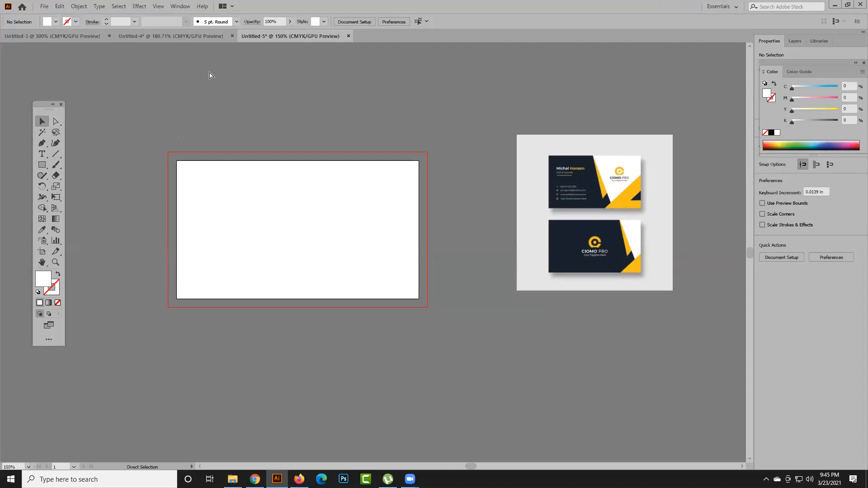
{"action": "key", "text": "ctrl+k"}
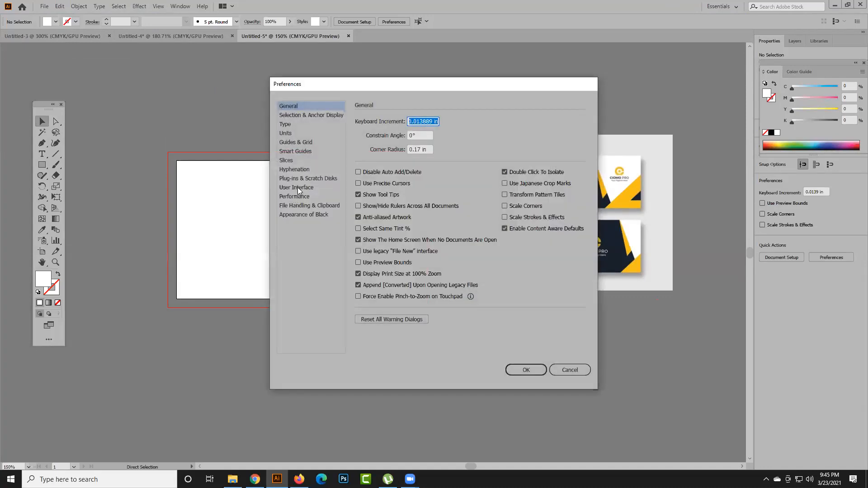
{"action": "left_click", "coordinate": [297, 187]}
{"action": "left_click", "coordinate": [414, 124]}
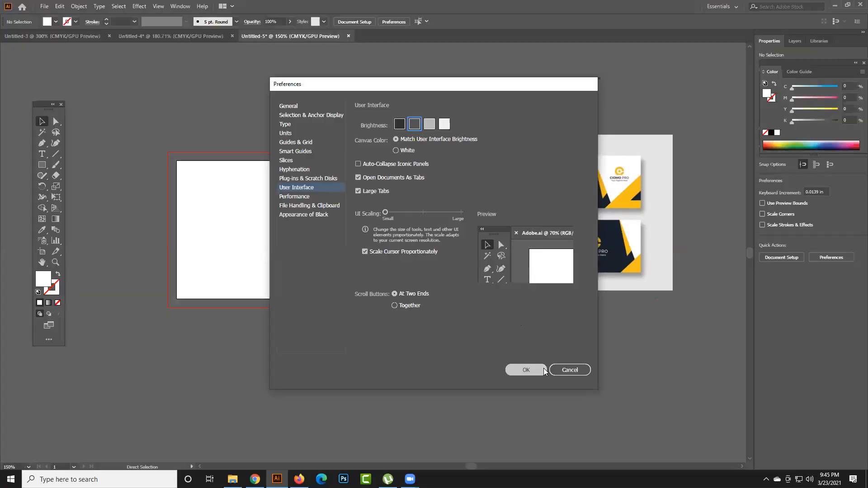
{"action": "left_click", "coordinate": [542, 370]}
- Reposition the reference card image beside the artboard at about X 5.36 in, Y 0.53 in
{"action": "key", "text": "v"}
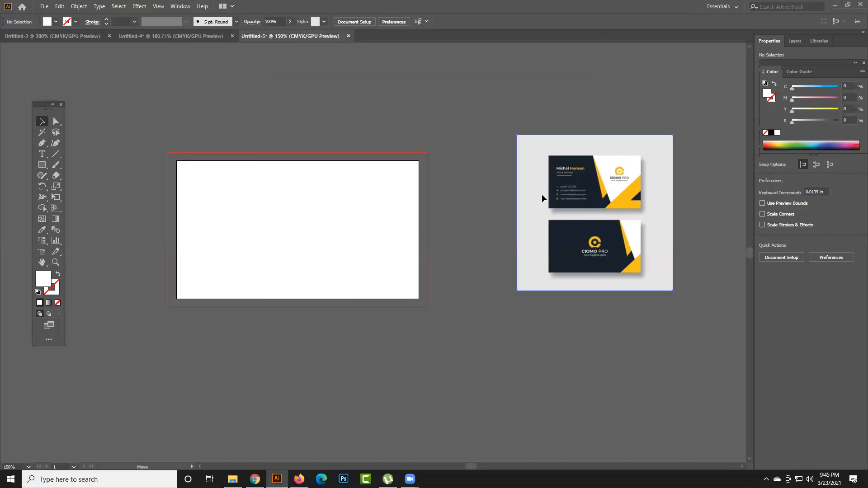
{"action": "left_click_drag", "start_coordinate": [542, 195], "coordinate": [508, 169]}
{"action": "left_click_drag", "start_coordinate": [426, 231], "coordinate": [469, 235]}
{"action": "left_click_drag", "start_coordinate": [636, 194], "coordinate": [623, 205]}
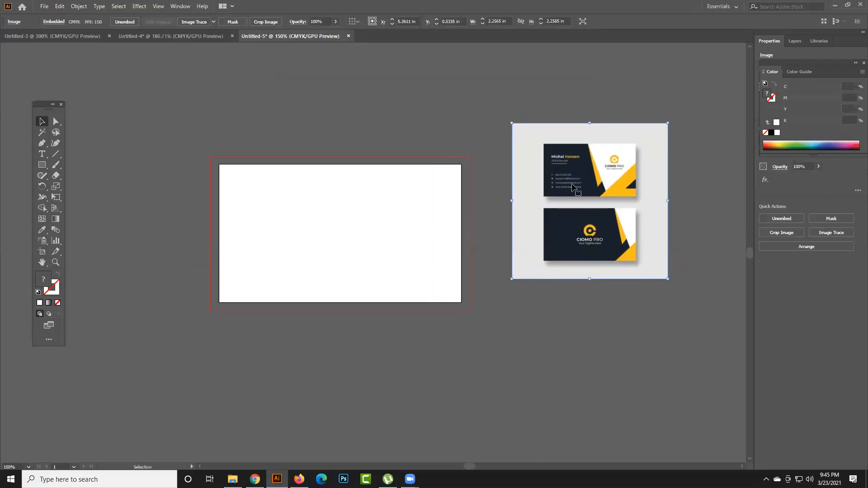
- Create a 3.5 × 2 in rectangle and align it exactly over the artboard as the card background
{"action": "left_click", "coordinate": [42, 166]}
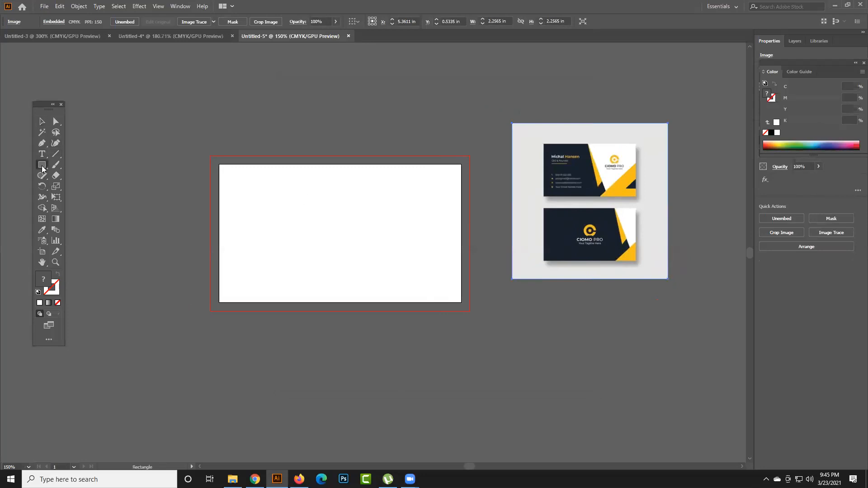
{"action": "left_click", "coordinate": [318, 205]}
{"action": "type", "text": "3.5"}
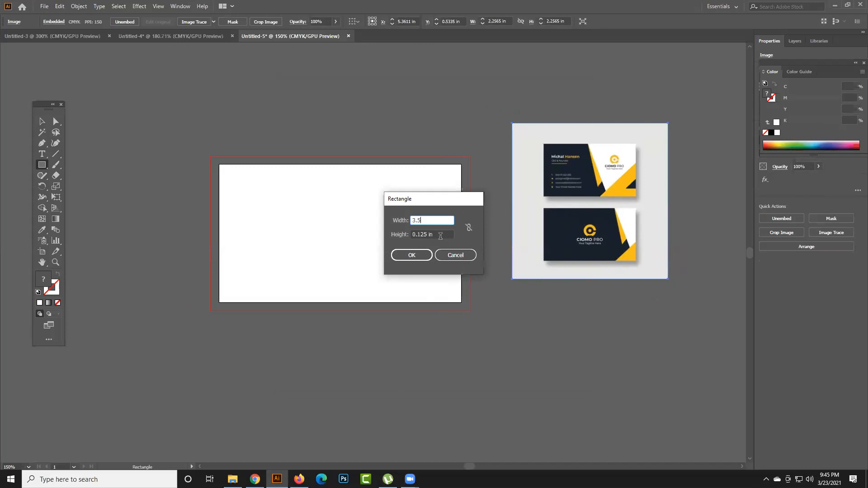
{"action": "key", "text": "Tab"}
{"action": "type", "text": "2"}
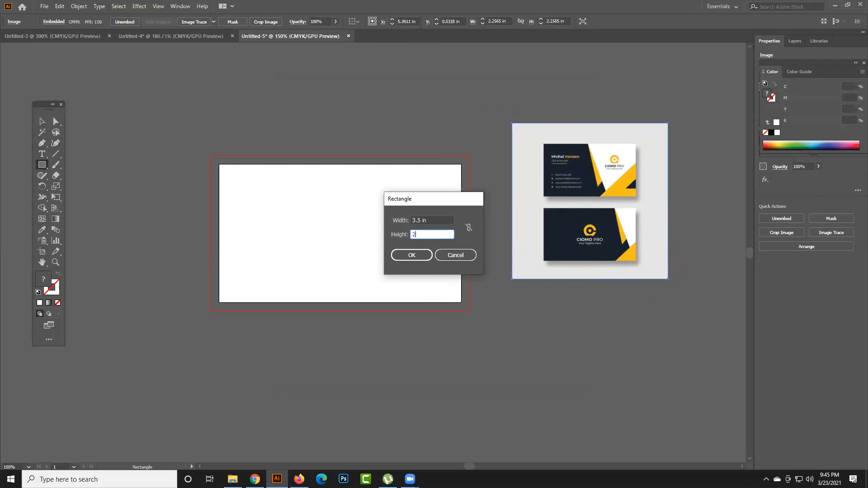
{"action": "left_click", "coordinate": [398, 254]}
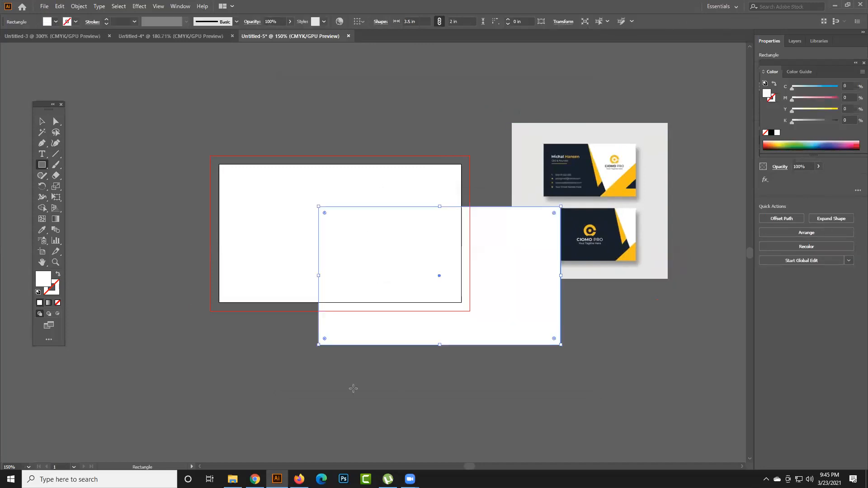
{"action": "left_click", "coordinate": [42, 121]}
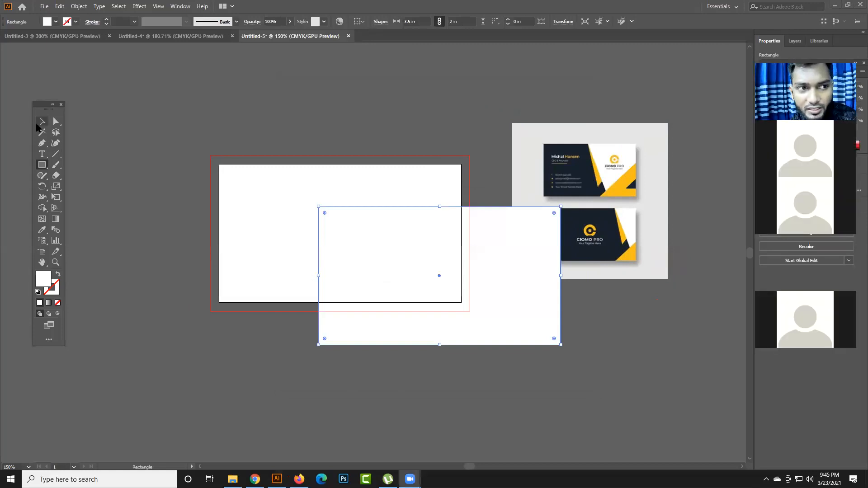
{"action": "left_click_drag", "start_coordinate": [333, 227], "coordinate": [248, 188]}
- Fill the background rectangle with the navy sampled from the reference card, and nudge the reference image to about X 5.43 in, Y 0.39 in
{"action": "left_click", "coordinate": [42, 230]}
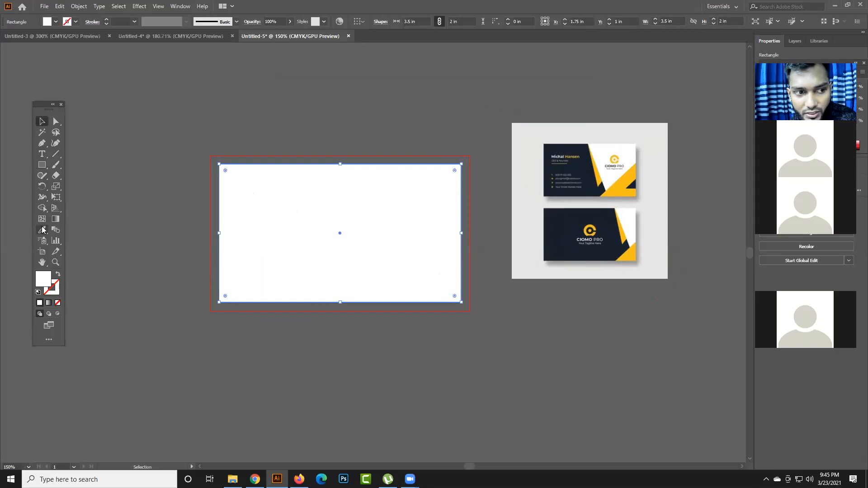
{"action": "left_click", "coordinate": [575, 233]}
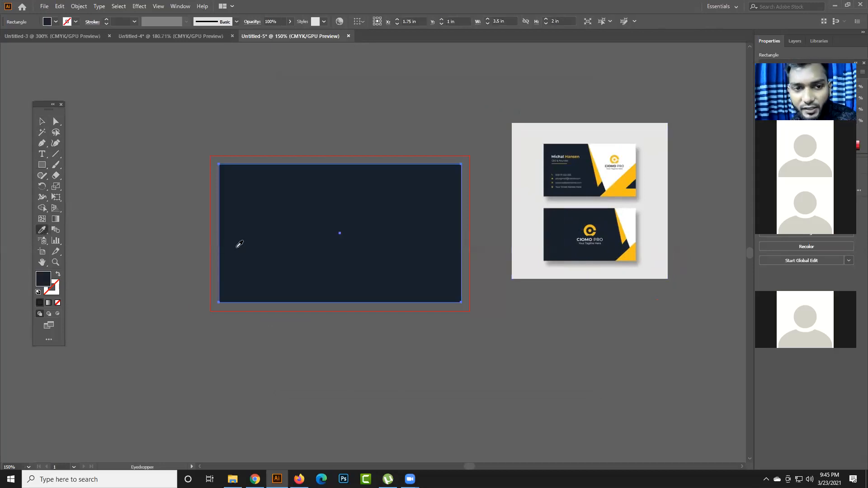
{"action": "left_click", "coordinate": [42, 121]}
{"action": "left_click", "coordinate": [240, 118]}
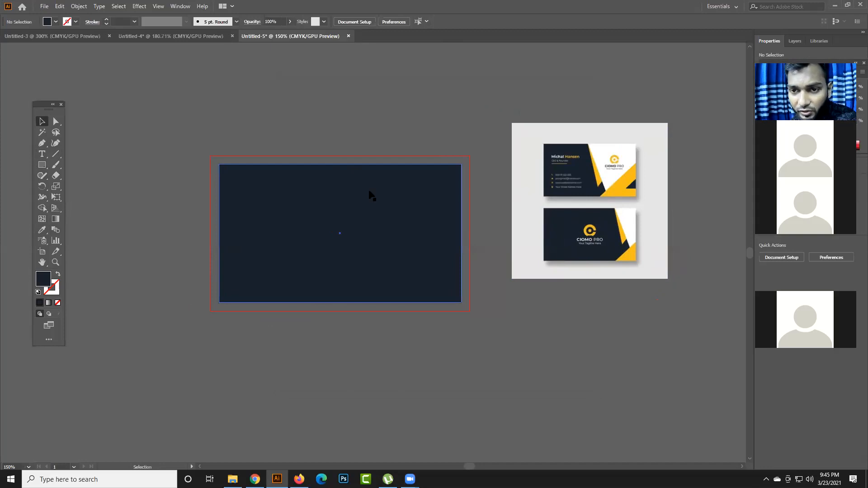
{"action": "left_click_drag", "start_coordinate": [596, 176], "coordinate": [602, 167]}
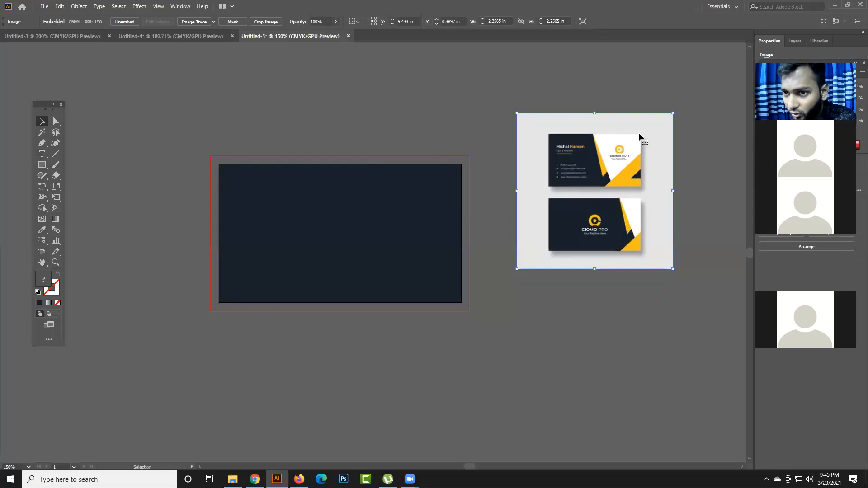
- Draw a rectangle about 0.95 × 1.07 in in the card's top-right corner and fill it with white sampled from the reference card
{"action": "left_click", "coordinate": [42, 165]}
{"action": "left_click", "coordinate": [79, 169]}
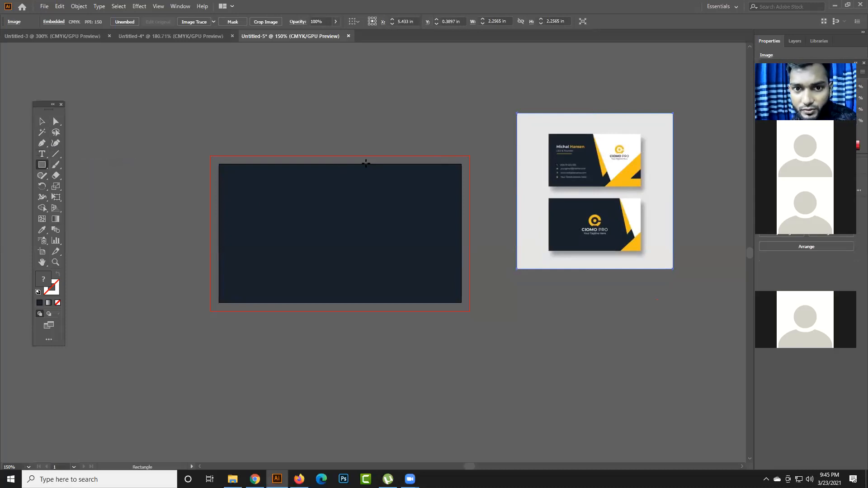
{"action": "mouse_move", "coordinate": [395, 165]}
{"action": "left_mouse_down"}
{"action": "mouse_move", "coordinate": [403, 207]}
{"action": "mouse_move", "coordinate": [475, 234]}
{"action": "mouse_move", "coordinate": [461, 238]}
{"action": "left_mouse_up"}
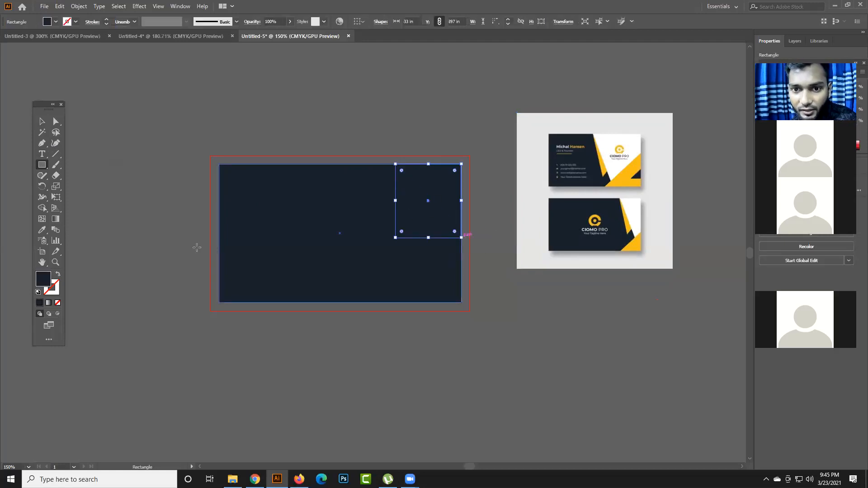
{"action": "left_click", "coordinate": [43, 229]}
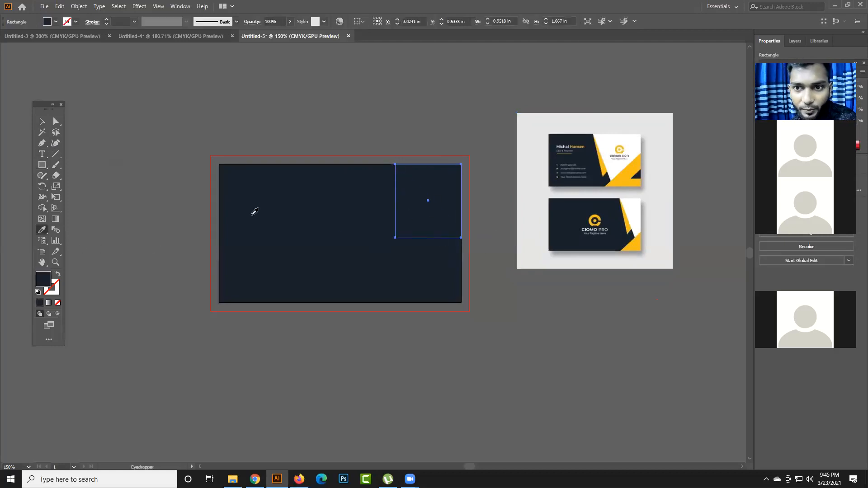
{"action": "left_click", "coordinate": [603, 142]}
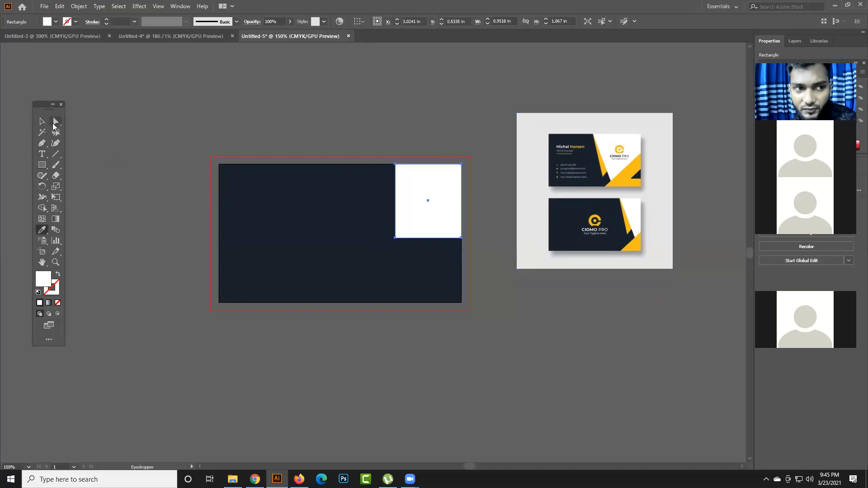
- Reshape the white rectangle into an angled panel: upper-left anchor about X 1.93 in, lower-left about X 2.71, Y 1.66 in, lower-right anchor raised
{"action": "left_click", "coordinate": [54, 124]}
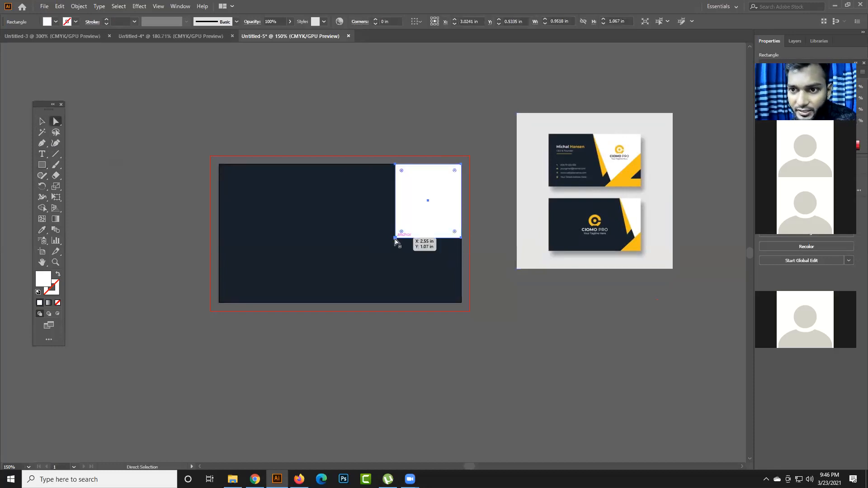
{"action": "left_click_drag", "start_coordinate": [395, 241], "coordinate": [407, 286]}
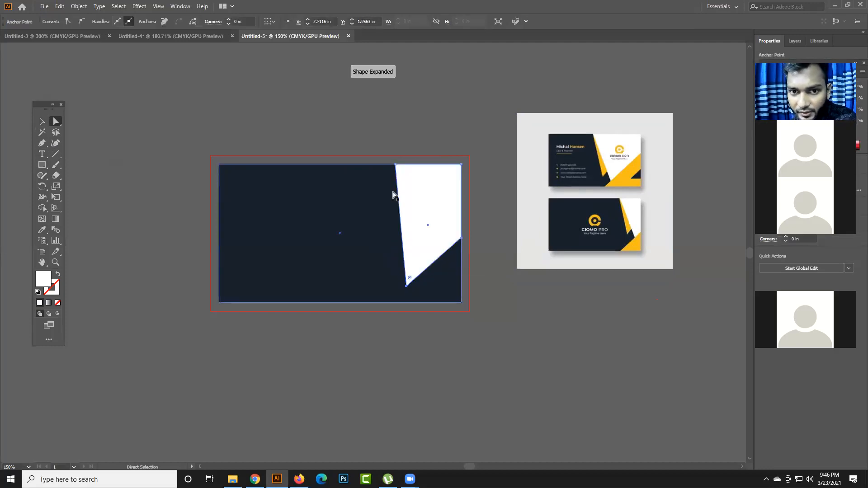
{"action": "left_click_drag", "start_coordinate": [396, 166], "coordinate": [357, 166]}
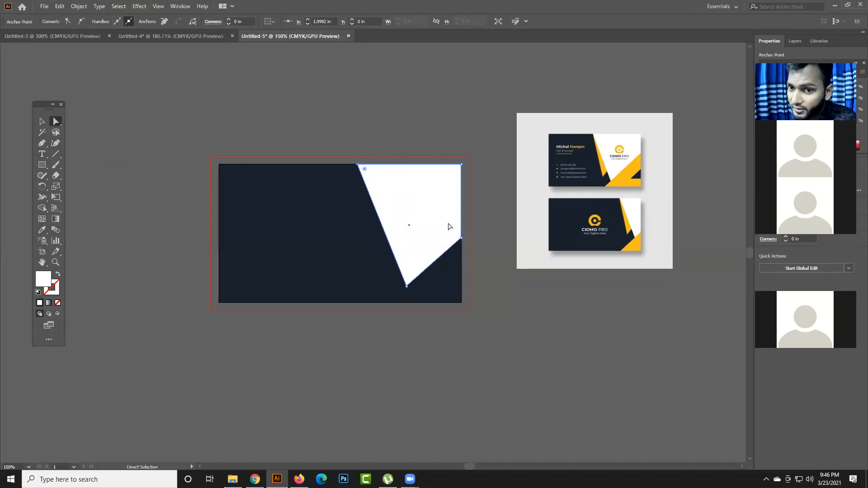
{"action": "left_click_drag", "start_coordinate": [461, 238], "coordinate": [461, 212]}
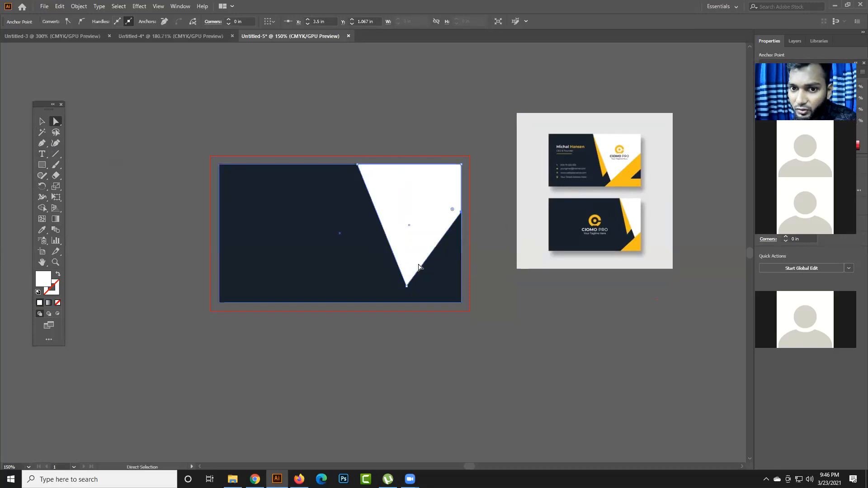
{"action": "mouse_move", "coordinate": [407, 286]}
{"action": "left_mouse_down"}
{"action": "mouse_move", "coordinate": [409, 274]}
{"action": "mouse_move", "coordinate": [425, 272]}
{"action": "mouse_move", "coordinate": [407, 278]}
{"action": "left_mouse_up"}
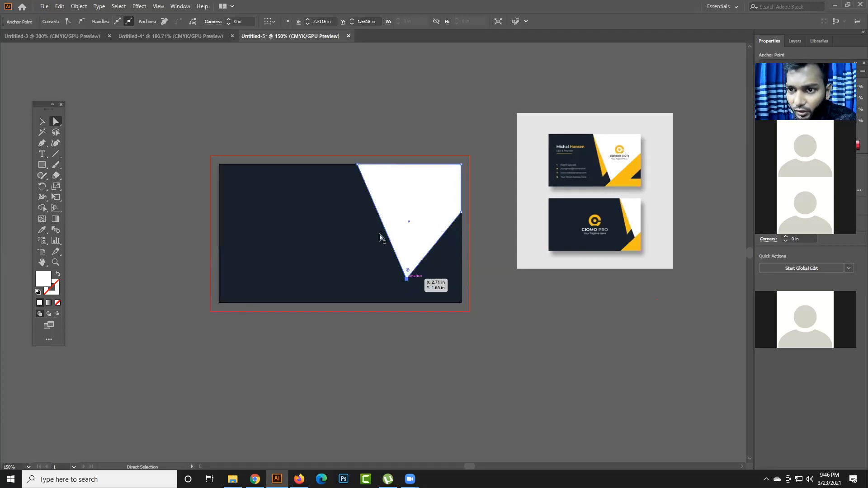
{"action": "left_click_drag", "start_coordinate": [363, 168], "coordinate": [360, 168]}
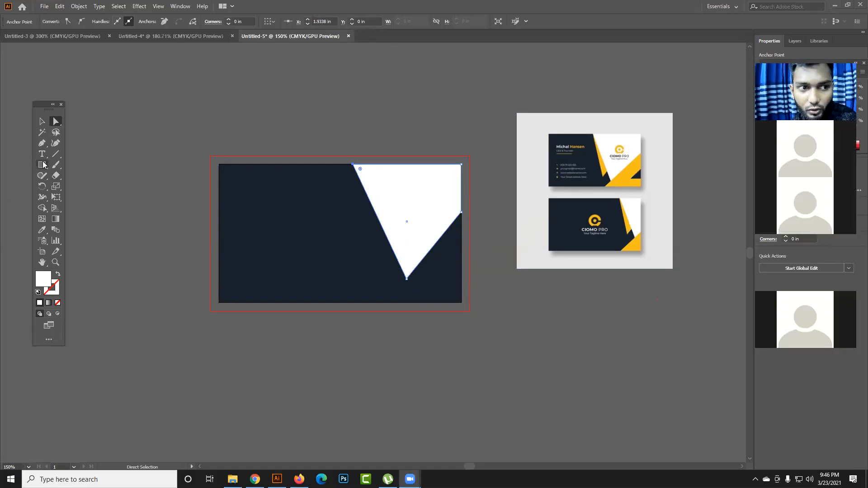
- Draw a narrow rectangle about 0.29 × 0.90 in off the card's lower-right corner and fill it with yellow sampled from the reference card
{"action": "left_click_drag", "start_coordinate": [42, 165], "coordinate": [63, 165]}
{"action": "left_click_drag", "start_coordinate": [479, 289], "coordinate": [499, 351]}
{"action": "left_click", "coordinate": [42, 230]}
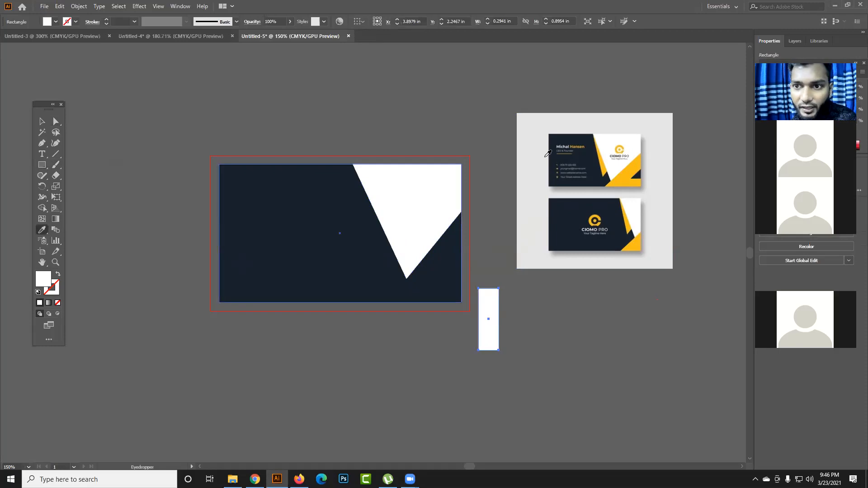
{"action": "left_click", "coordinate": [623, 173]}
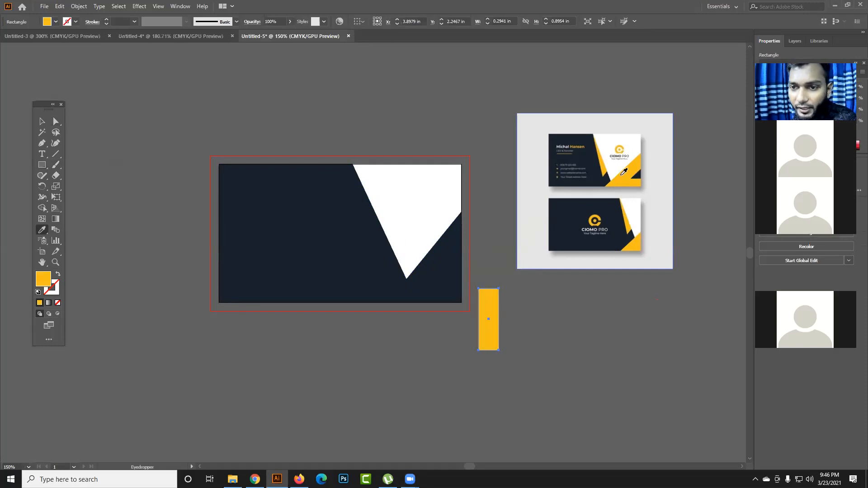
- Reshape the yellow rectangle into a diagonal strip about 1.37 × 1.30 in, from the card's bottom edge up to the white panel's lower-right corner
{"action": "key", "text": "a"}
{"action": "left_click", "coordinate": [494, 286]}
{"action": "left_click", "coordinate": [499, 290]}
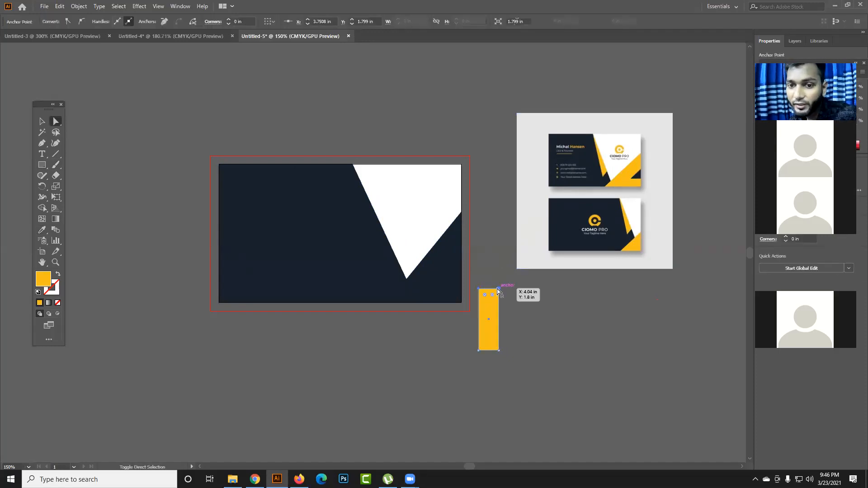
{"action": "left_click", "coordinate": [490, 295]}
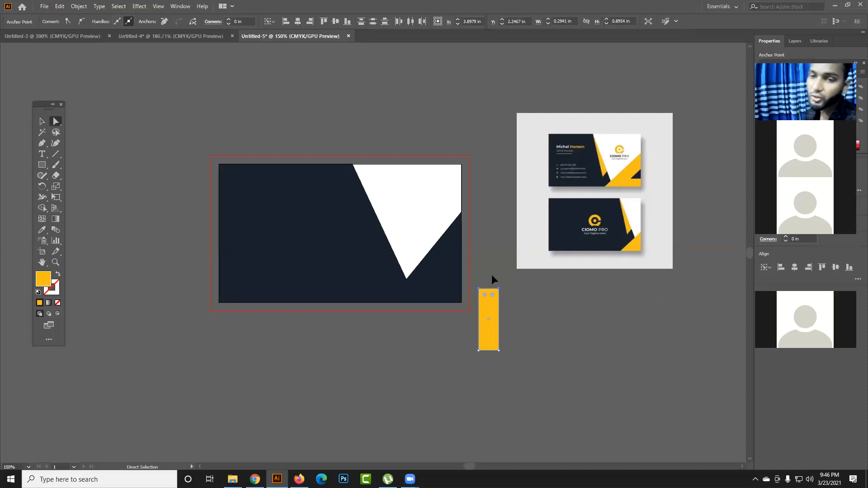
{"action": "left_click", "coordinate": [523, 323]}
{"action": "left_click_drag", "start_coordinate": [496, 326], "coordinate": [387, 302]}
{"action": "left_click", "coordinate": [505, 293]}
{"action": "left_click", "coordinate": [520, 249]}
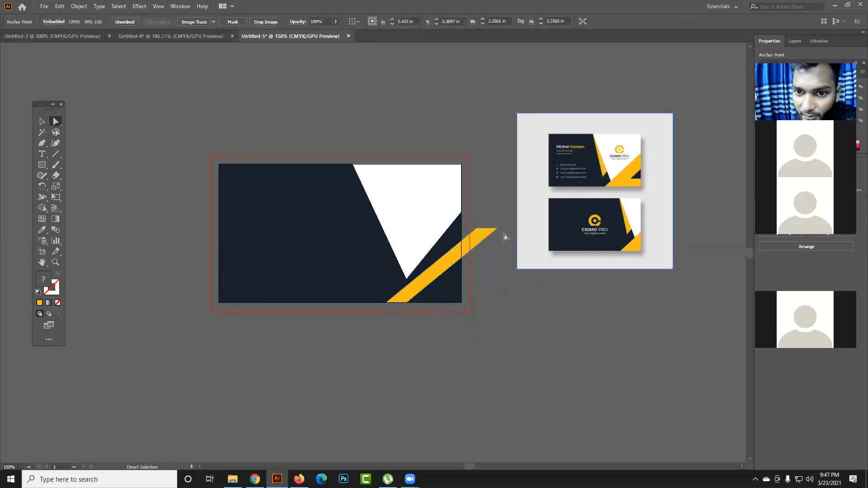
{"action": "left_click", "coordinate": [500, 230]}
{"action": "left_click_drag", "start_coordinate": [499, 231], "coordinate": [482, 213]}
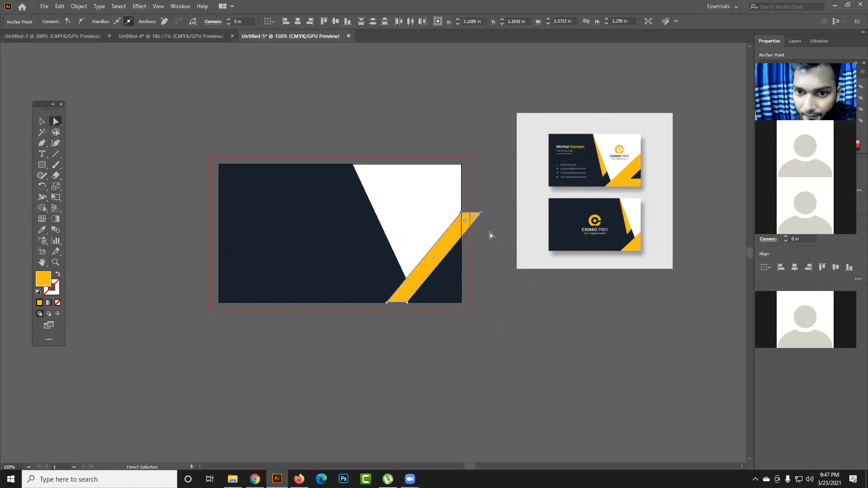
- Move the strip's upper-right anchor onto the card's right edge, at about X 3.5 in, Y 1.06 in
{"action": "left_click", "coordinate": [490, 228]}
{"action": "left_click", "coordinate": [481, 214]}
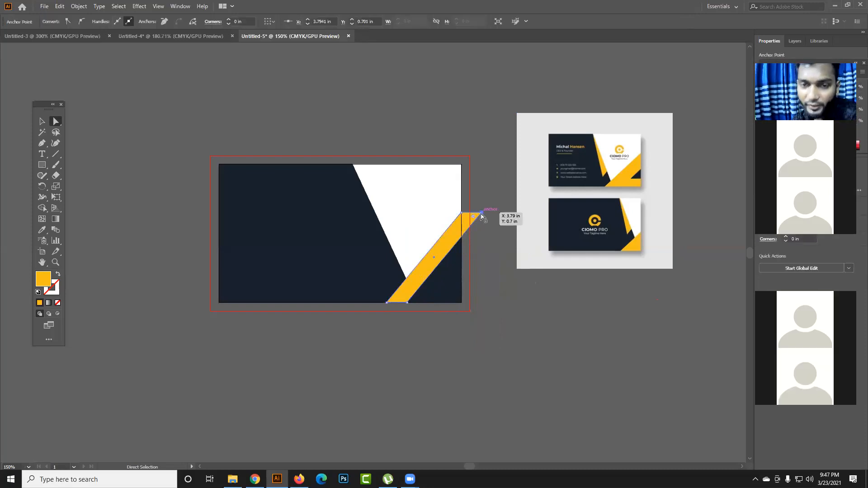
{"action": "left_click_drag", "start_coordinate": [481, 214], "coordinate": [462, 240]}
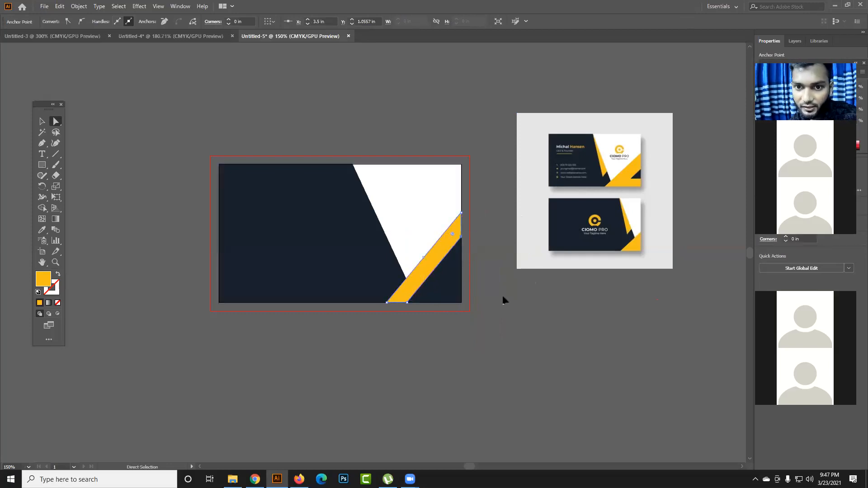
{"action": "left_click", "coordinate": [468, 302]}
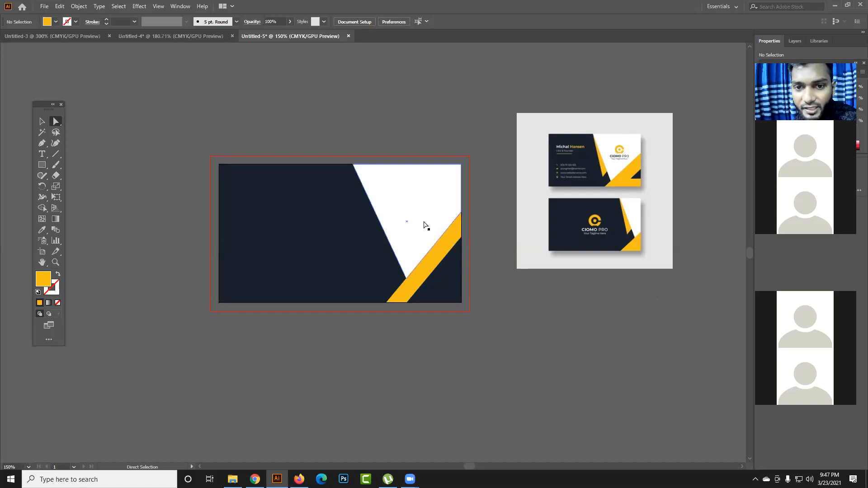
- Extend the white panel's lowest anchor down along the yellow strip to about Y 1.80 in
{"action": "left_click", "coordinate": [424, 224]}
{"action": "left_click_drag", "start_coordinate": [406, 277], "coordinate": [398, 289]}
{"action": "left_click", "coordinate": [498, 261]}
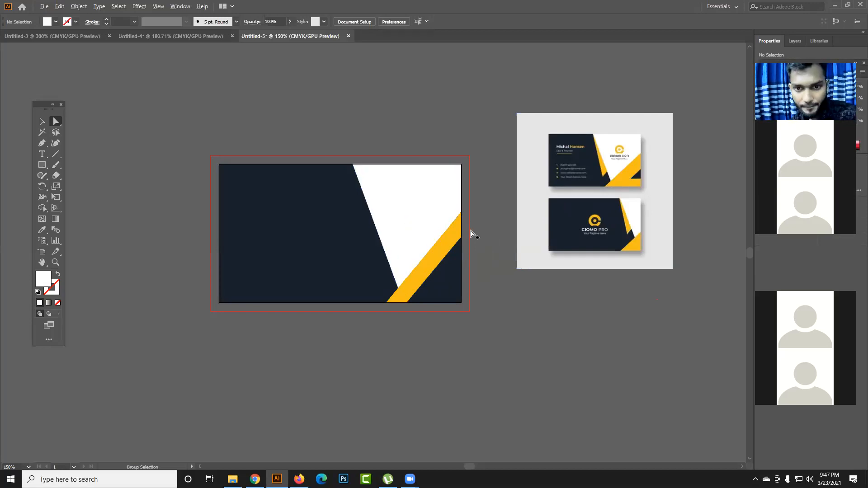
- Close the gap at the card's right edge by raising the yellow strip's top anchor to the white panel's corner
{"action": "scroll", "coordinate": [471, 234], "scroll_direction": "up", "scroll_amount": 6}
{"action": "scroll", "coordinate": [453, 131], "scroll_direction": "down", "scroll_amount": 1}
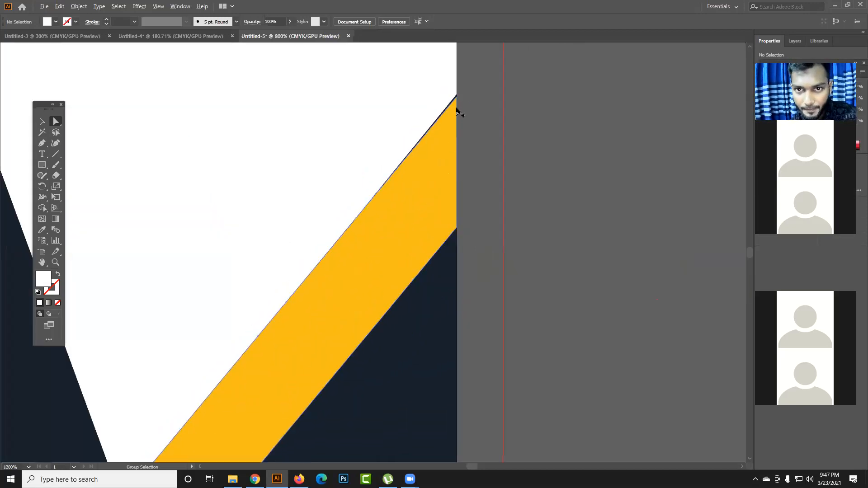
{"action": "left_click", "coordinate": [456, 98]}
{"action": "scroll", "coordinate": [457, 100], "scroll_direction": "up", "scroll_amount": 3}
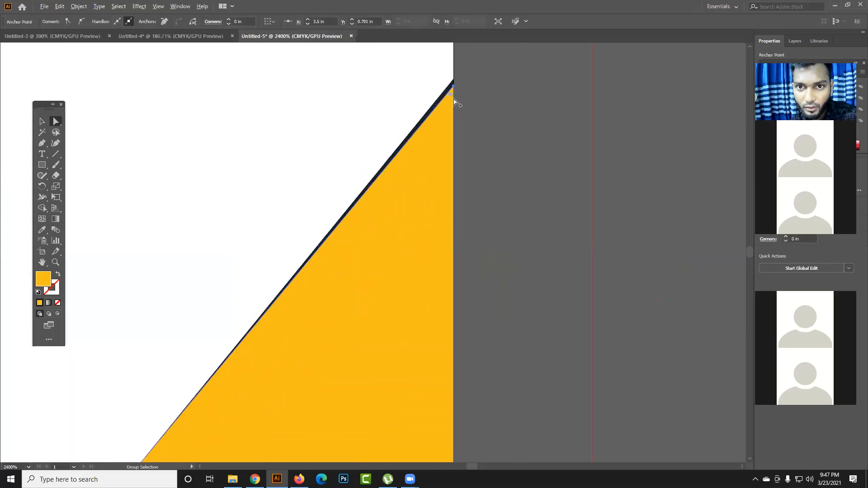
{"action": "left_click_drag", "start_coordinate": [454, 90], "coordinate": [455, 81]}
{"action": "left_click", "coordinate": [481, 149]}
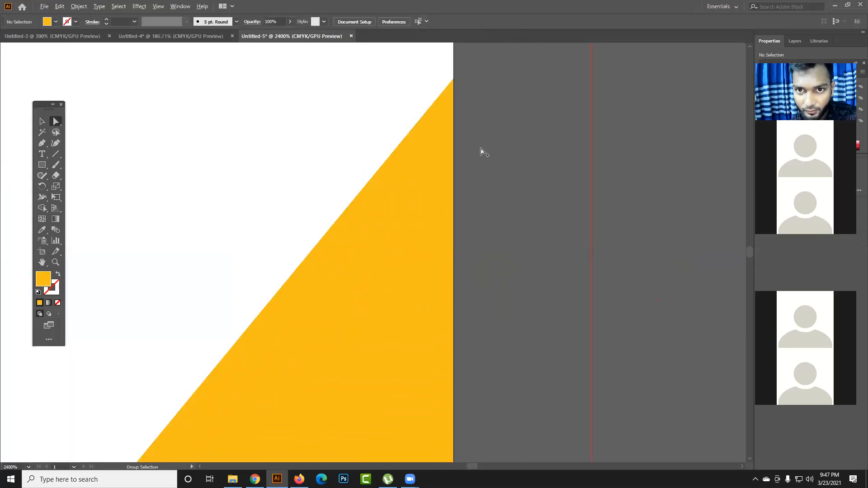
{"action": "scroll", "coordinate": [481, 149], "scroll_direction": "down", "scroll_amount": 8}
{"action": "scroll", "coordinate": [482, 172], "scroll_direction": "up", "scroll_amount": 8}
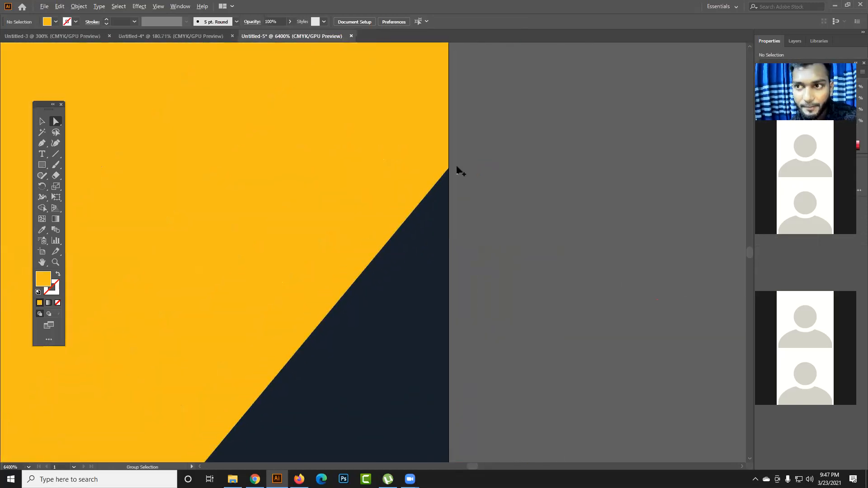
{"action": "scroll", "coordinate": [457, 171], "scroll_direction": "up", "scroll_amount": 1}
{"action": "scroll", "coordinate": [443, 188], "scroll_direction": "down", "scroll_amount": 7}
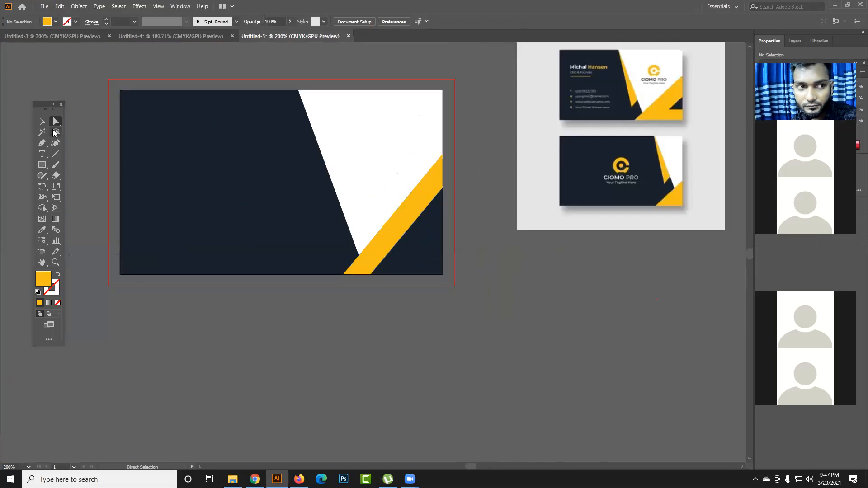
- Draw a yellow rectangle about 0.82 × 0.20 in along the card's bottom edge, from the diagonal strip to the lower-right corner
{"action": "left_click_drag", "start_coordinate": [43, 167], "coordinate": [84, 165]}
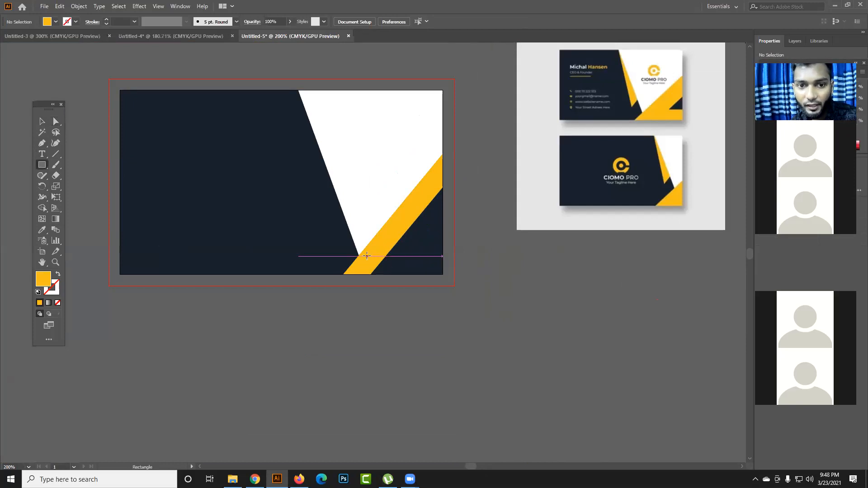
{"action": "left_click_drag", "start_coordinate": [368, 256], "coordinate": [443, 274]}
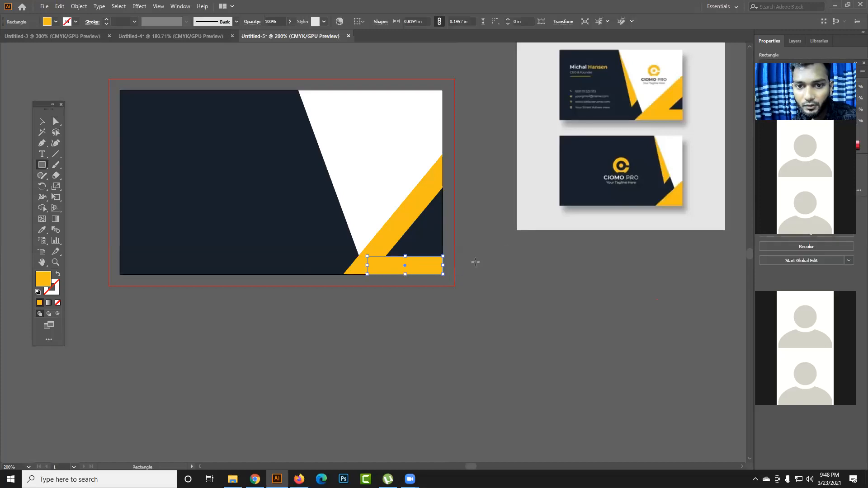
{"action": "key", "text": "v"}
{"action": "left_click", "coordinate": [493, 289]}
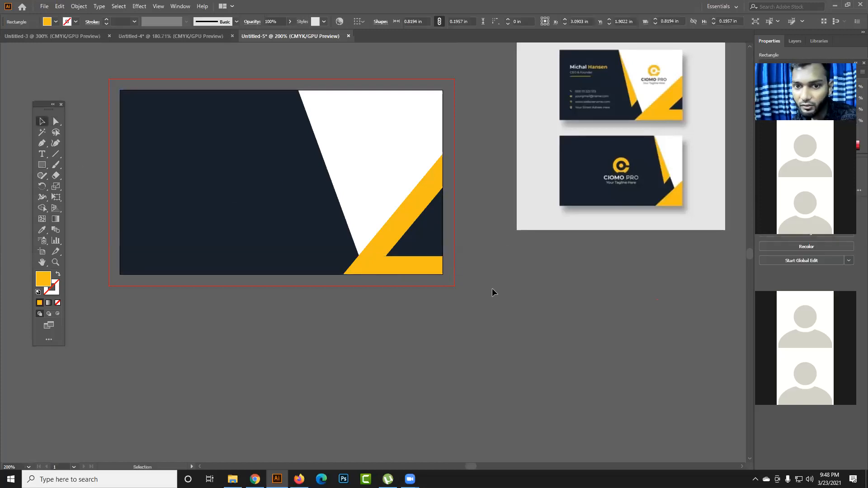
{"action": "left_click", "coordinate": [408, 221]}
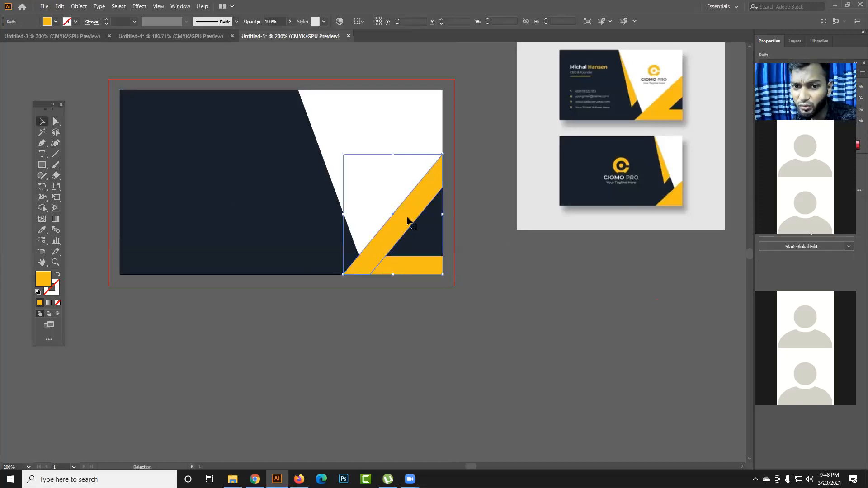
{"action": "left_click", "coordinate": [520, 242]}
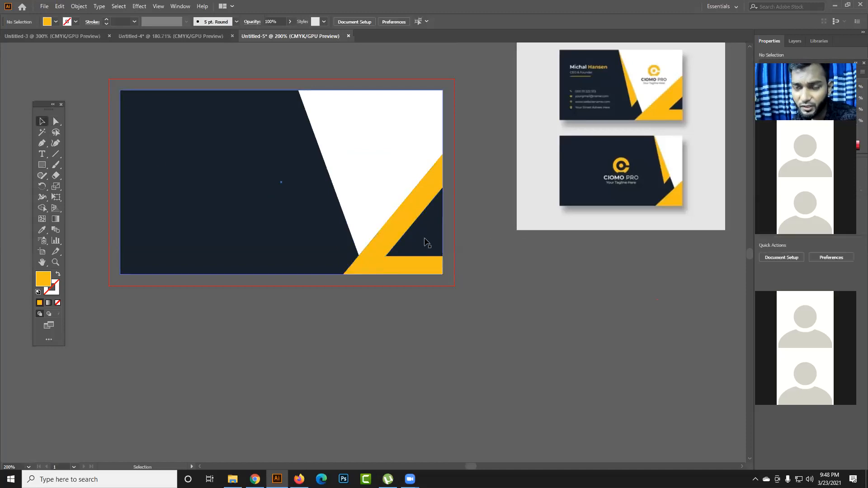
{"action": "left_click_drag", "start_coordinate": [484, 230], "coordinate": [483, 240]}
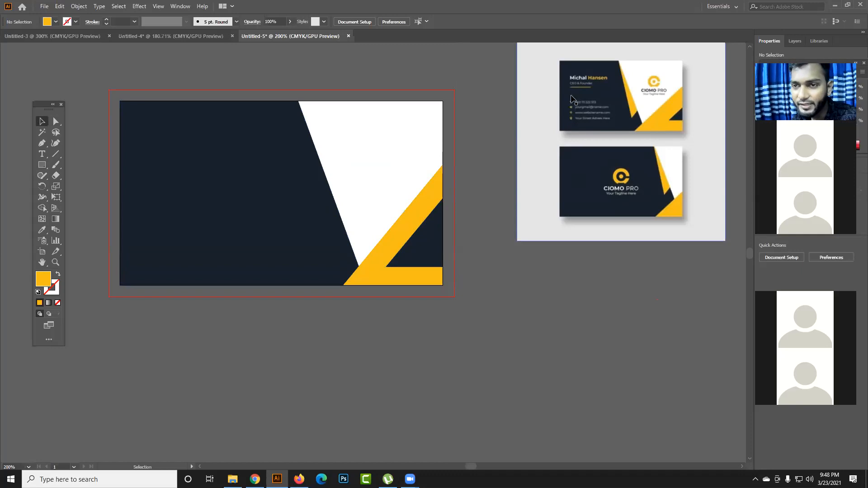
- Draw a triangle about 0.49 × 0.53 in on the navy area and fill it with yellow sampled from the reference card
{"action": "left_click", "coordinate": [374, 201]}
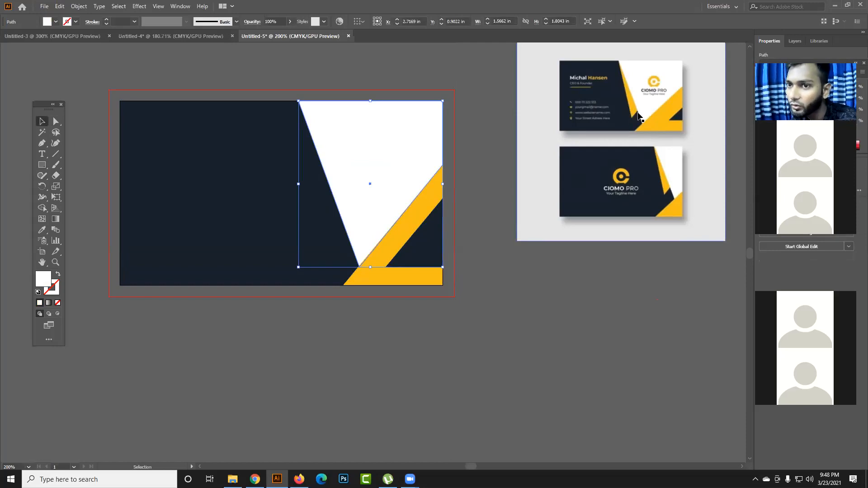
{"action": "left_click", "coordinate": [41, 165]}
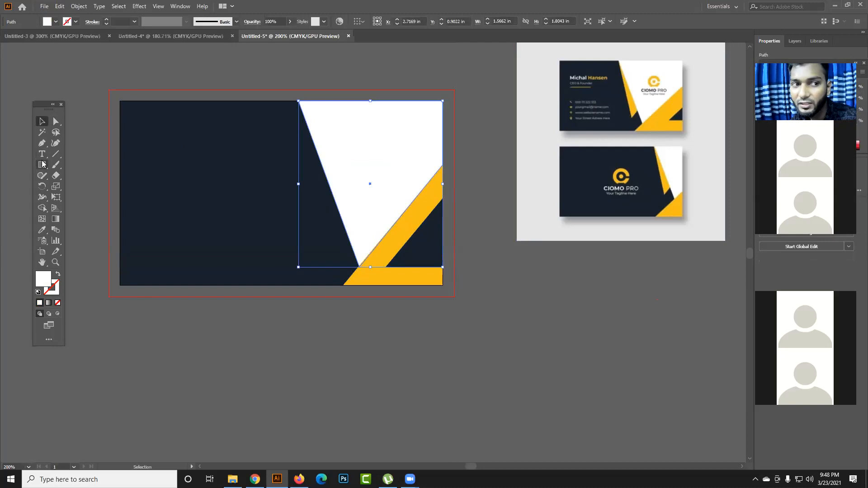
{"action": "left_click", "coordinate": [85, 197]}
{"action": "left_click_drag", "start_coordinate": [193, 200], "coordinate": [211, 222]}
{"action": "key", "text": "i"}
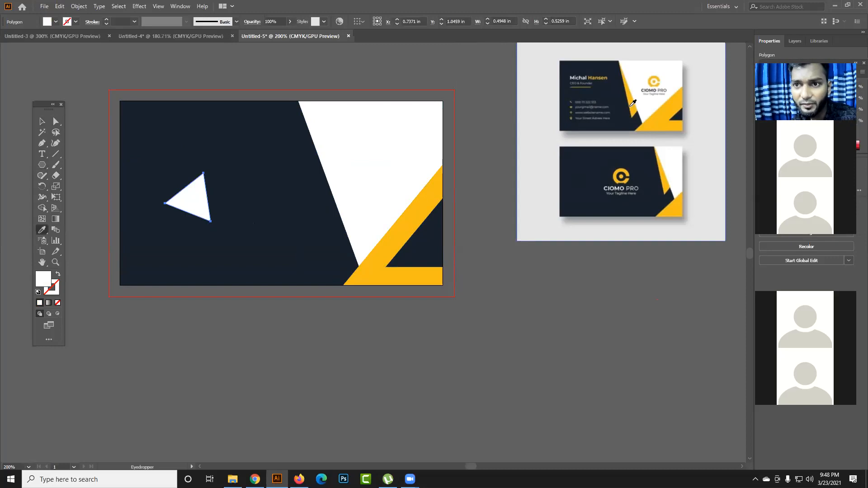
{"action": "left_click", "coordinate": [437, 186]}
- Reshape the triangle into a sliver about 0.56 × 1.67 in along the white panel's slanted edge, with its top anchor at X 1.93, Y 0 in
{"action": "left_click", "coordinate": [56, 122]}
{"action": "left_click_drag", "start_coordinate": [195, 201], "coordinate": [299, 101]}
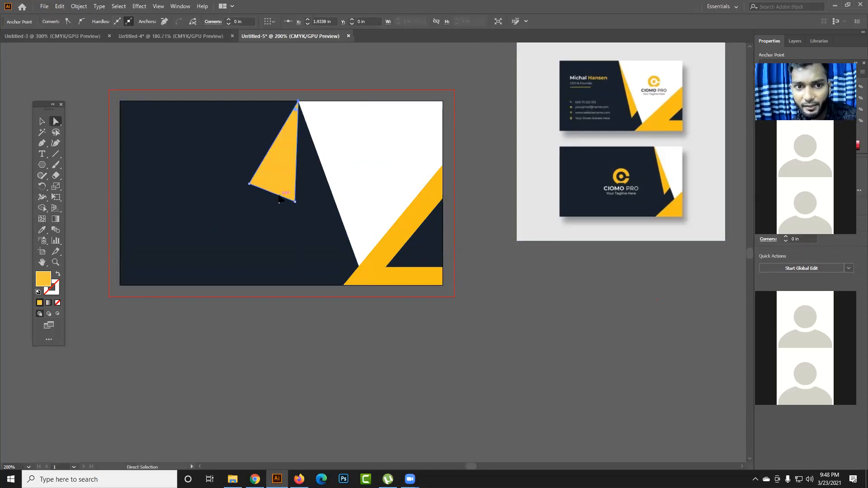
{"action": "left_click_drag", "start_coordinate": [295, 203], "coordinate": [350, 241]}
{"action": "left_click_drag", "start_coordinate": [248, 186], "coordinate": [343, 259]}
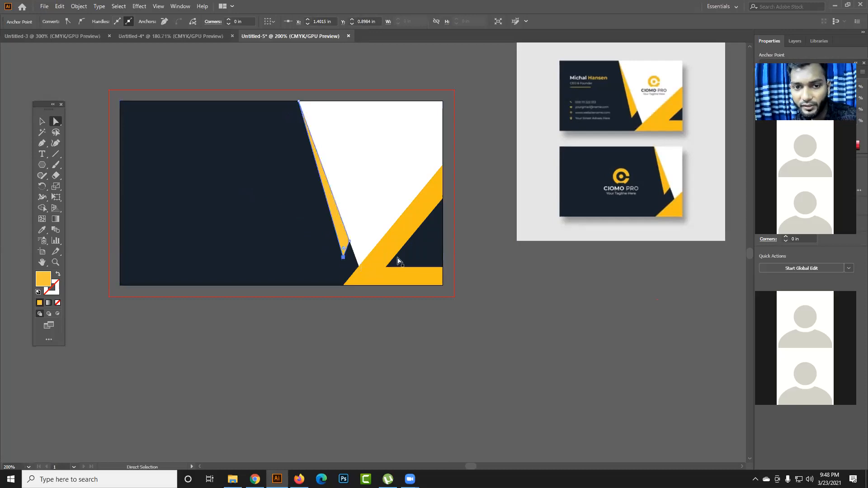
{"action": "left_click", "coordinate": [492, 266]}
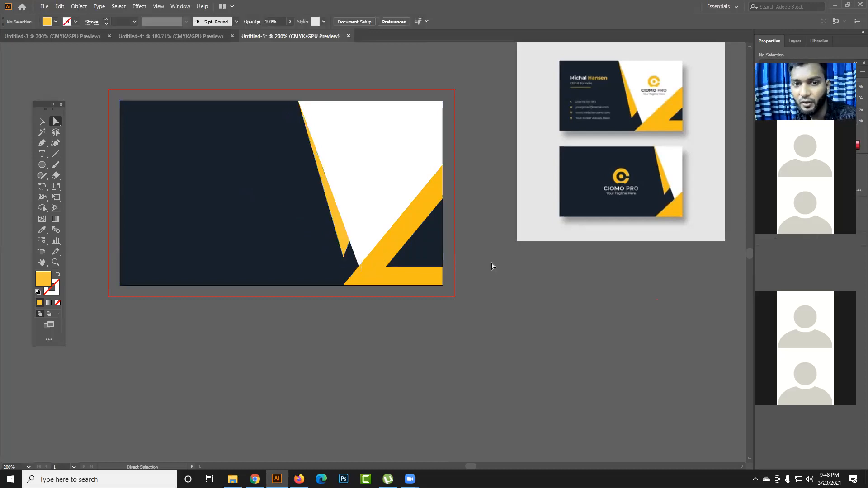
{"action": "left_click", "coordinate": [342, 258]}
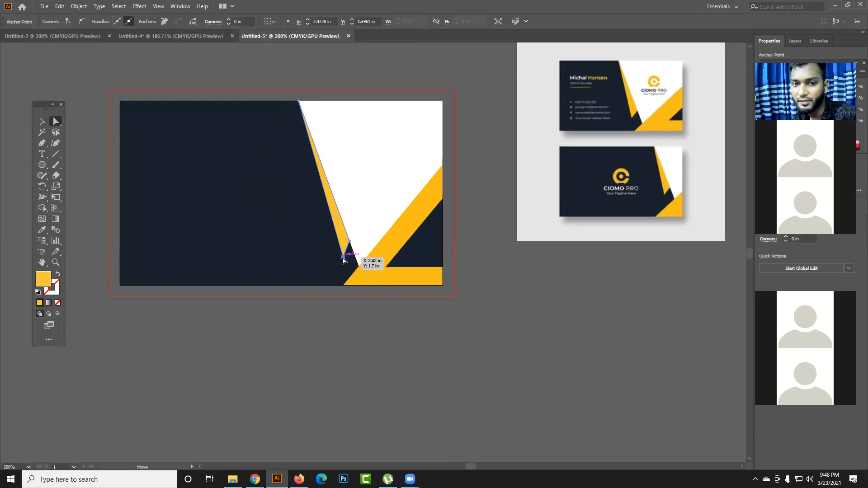
{"action": "left_click_drag", "start_coordinate": [342, 259], "coordinate": [338, 255]}
{"action": "left_click", "coordinate": [530, 277]}
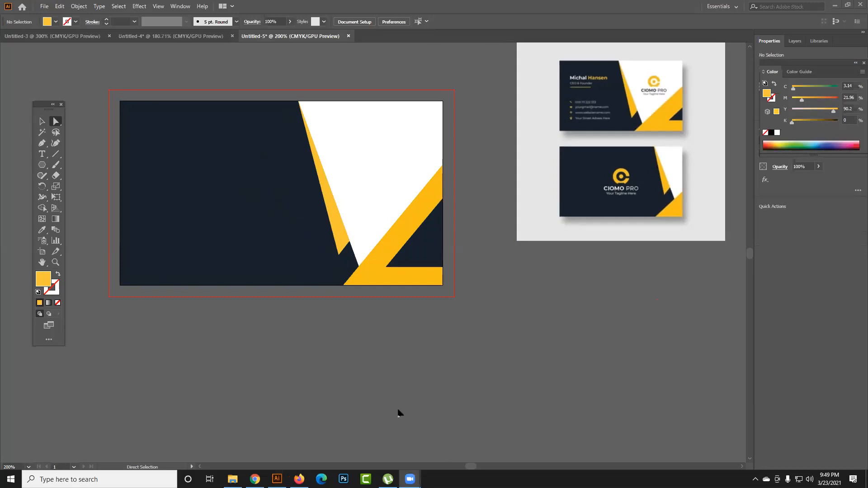
{"action": "left_click", "coordinate": [345, 249]}
{"action": "mouse_move", "coordinate": [344, 231]}
{"action": "left_mouse_down"}
{"action": "mouse_move", "coordinate": [327, 242]}
{"action": "mouse_move", "coordinate": [328, 230]}
{"action": "left_mouse_up"}
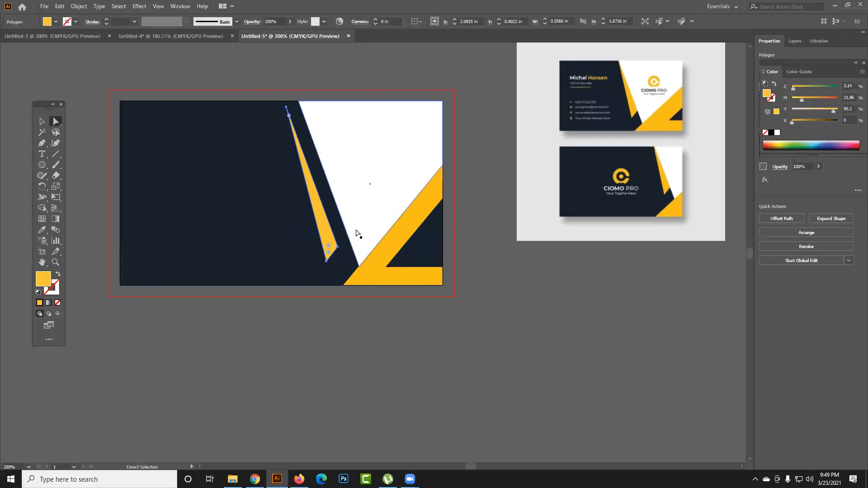
{"action": "key", "text": "ctrl+z"}
{"action": "key", "text": "ctrl+z"}
{"action": "left_click", "coordinate": [410, 235]}
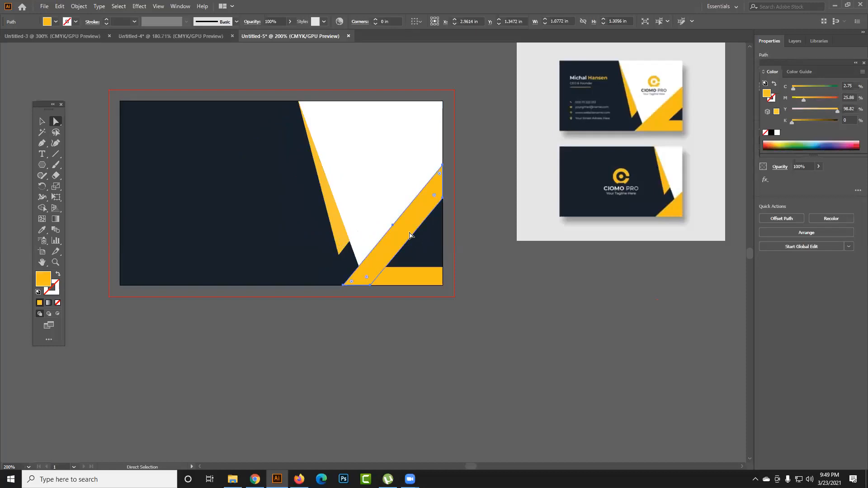
{"action": "left_click", "coordinate": [407, 275]}
{"action": "left_click_drag", "start_coordinate": [405, 275], "coordinate": [443, 298]}
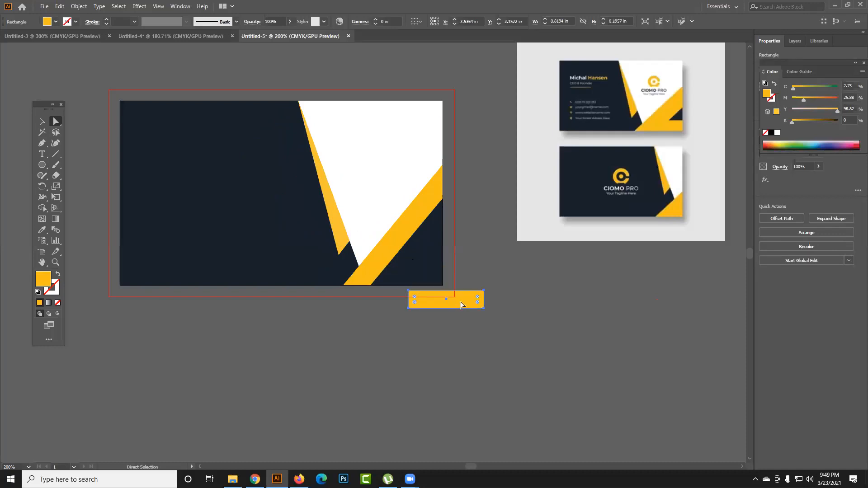
{"action": "left_click", "coordinate": [454, 324]}
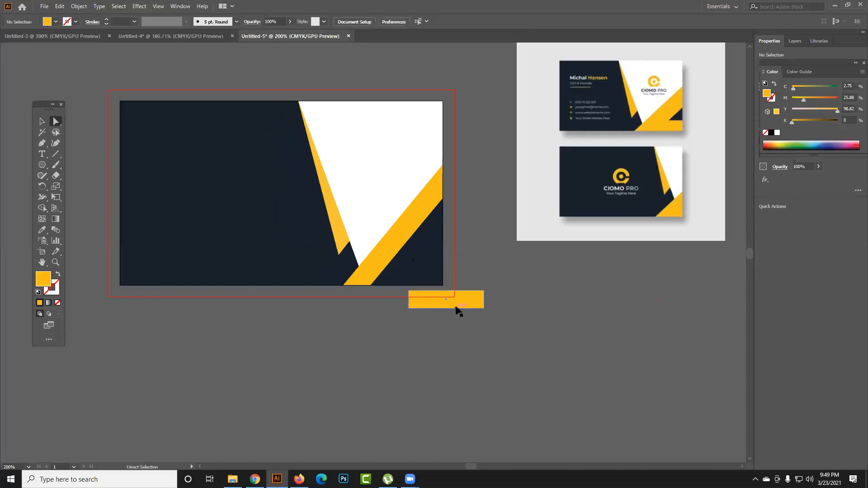
{"action": "key", "text": "ctrl+z"}
{"action": "left_click", "coordinate": [471, 309]}
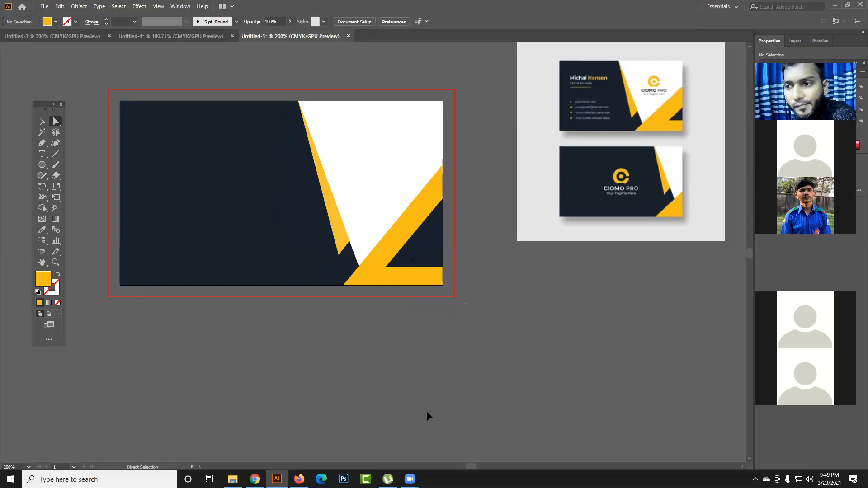
- Move the yellow bottom bar off the card's lower-right corner, to about X 4.17 in, Y 2.20 in
{"action": "left_click", "coordinate": [376, 276]}
{"action": "left_click_drag", "start_coordinate": [424, 279], "coordinate": [478, 300]}
- Hide the guides and show them again
{"action": "right_click", "coordinate": [483, 261]}
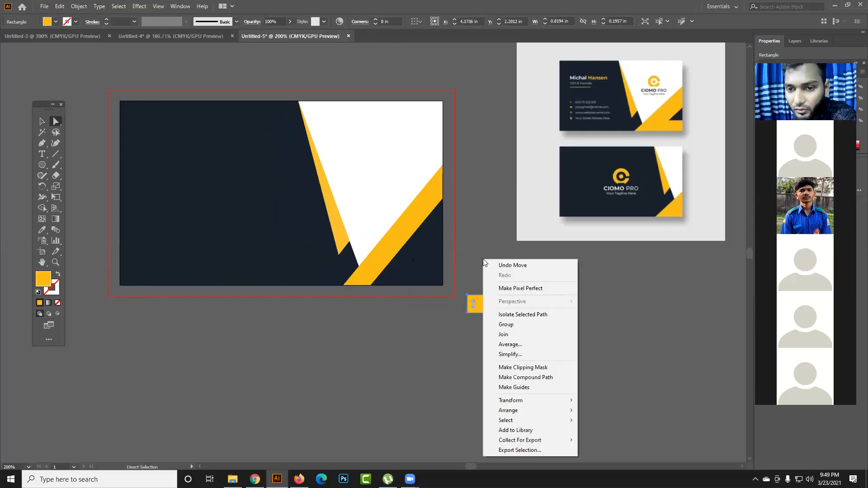
{"action": "left_click", "coordinate": [472, 192]}
{"action": "right_click", "coordinate": [479, 163]}
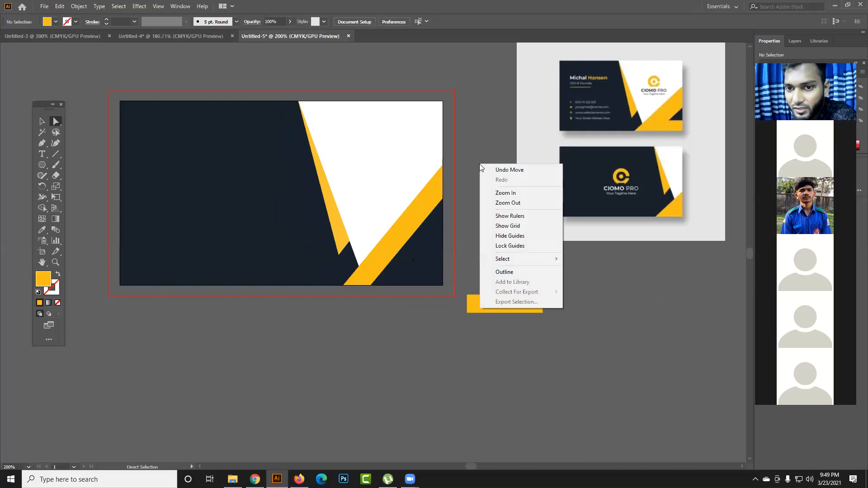
{"action": "left_click", "coordinate": [529, 240]}
{"action": "right_click", "coordinate": [492, 195]}
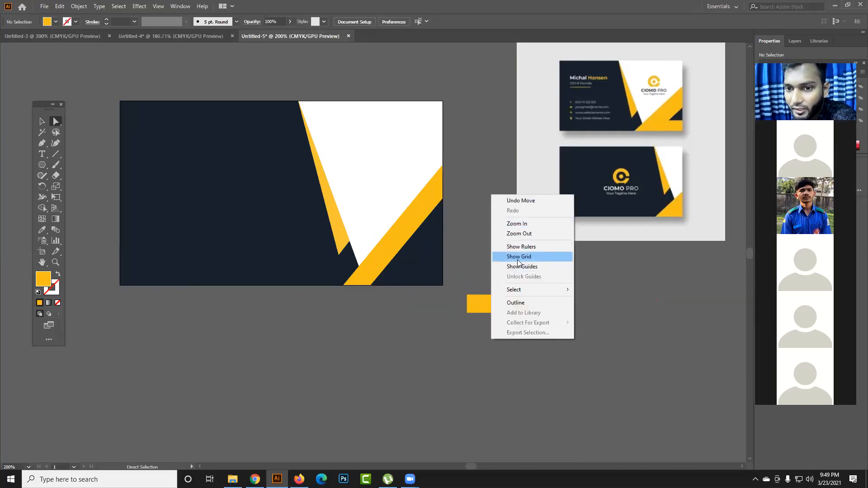
{"action": "left_click", "coordinate": [527, 267]}
{"action": "right_click", "coordinate": [487, 169]}
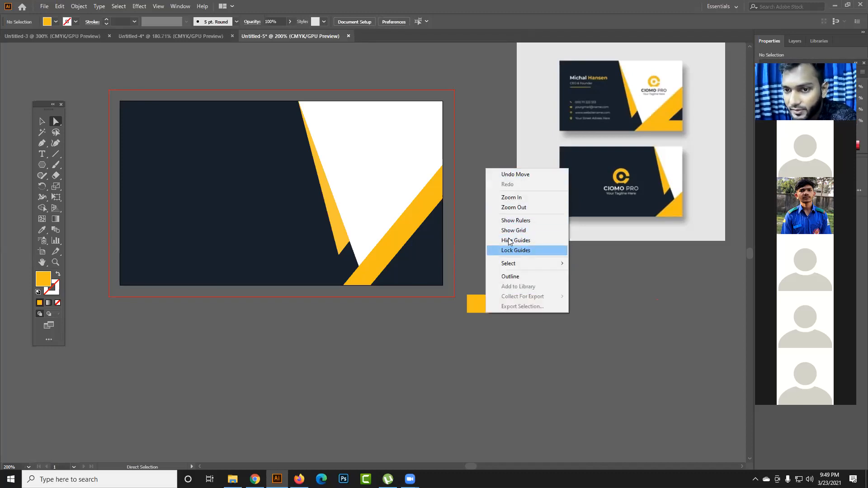
{"action": "left_click", "coordinate": [478, 267]}
- Move the yellow bar back into the card's lower-right corner and widen the diagonal strip, placing its lower-side anchors near X 2.87, Y 2 and X 3.5, Y 1.23 in
{"action": "left_click_drag", "start_coordinate": [493, 303], "coordinate": [392, 277]}
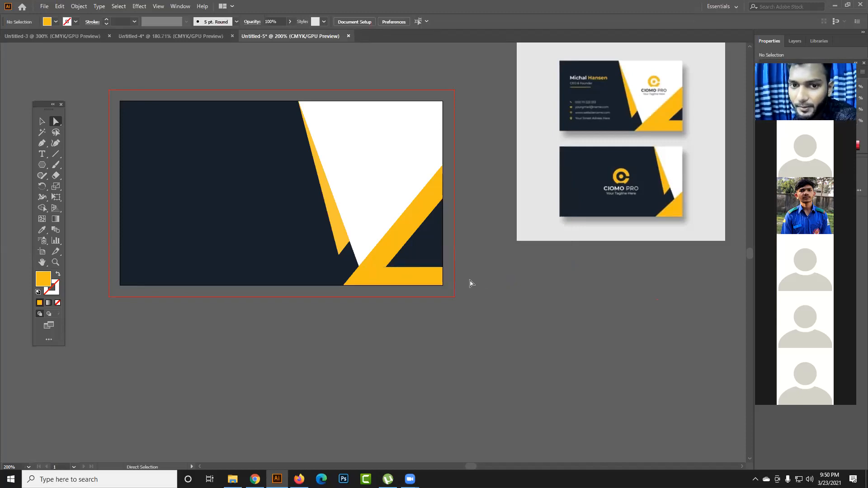
{"action": "left_click", "coordinate": [372, 277]}
{"action": "left_click_drag", "start_coordinate": [371, 286], "coordinate": [384, 285]}
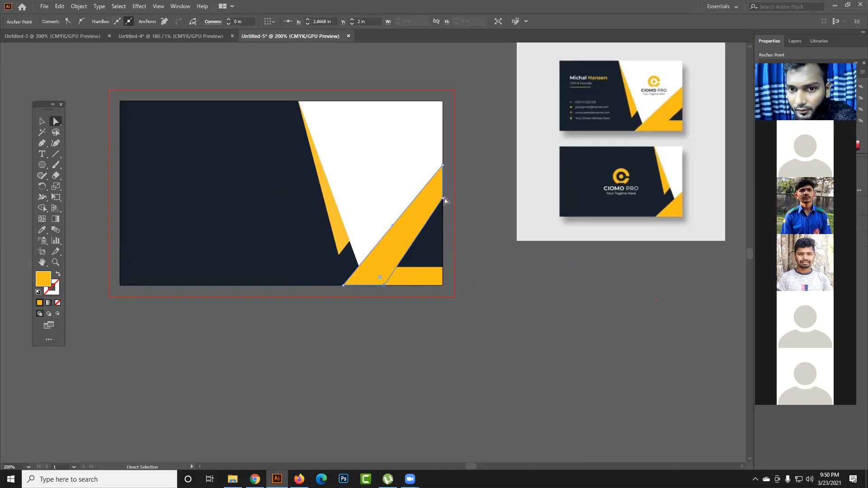
{"action": "left_click_drag", "start_coordinate": [443, 199], "coordinate": [443, 216]}
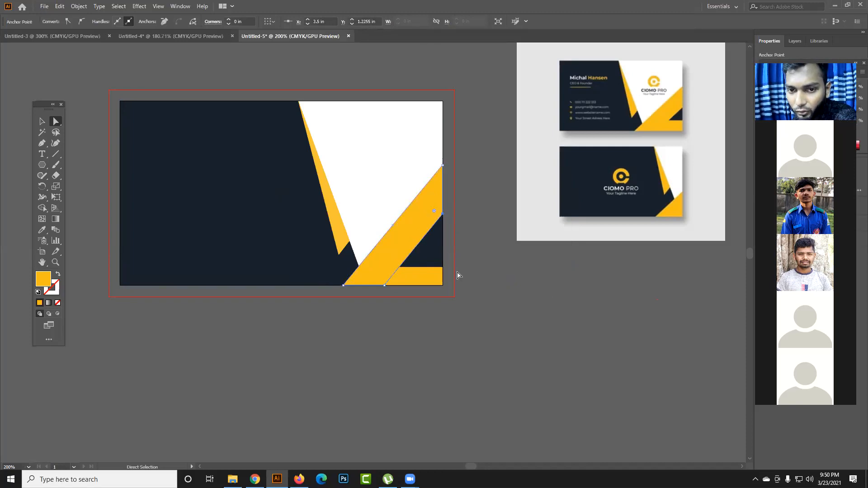
{"action": "left_click", "coordinate": [461, 276]}
{"action": "left_click", "coordinate": [442, 222]}
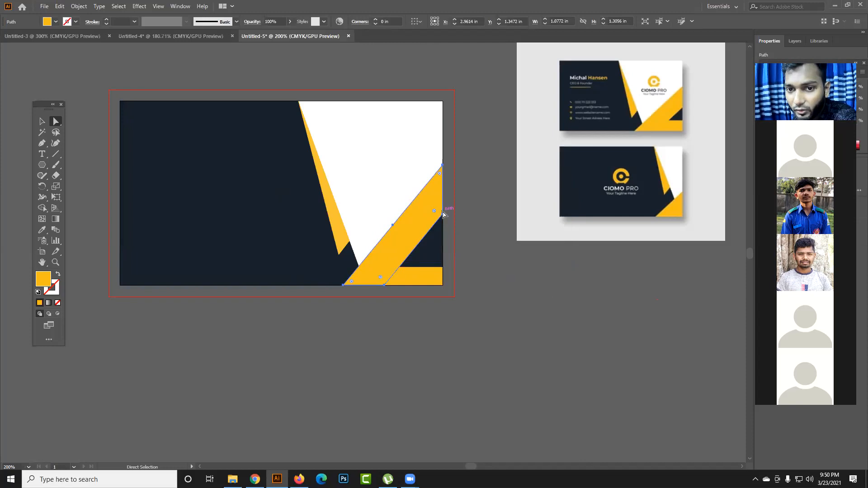
{"action": "left_click", "coordinate": [442, 214]}
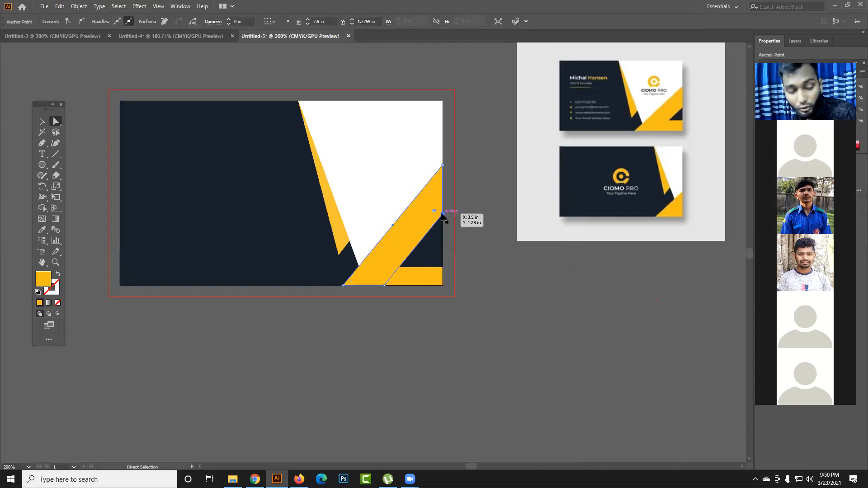
{"action": "left_click_drag", "start_coordinate": [442, 166], "coordinate": [446, 87]}
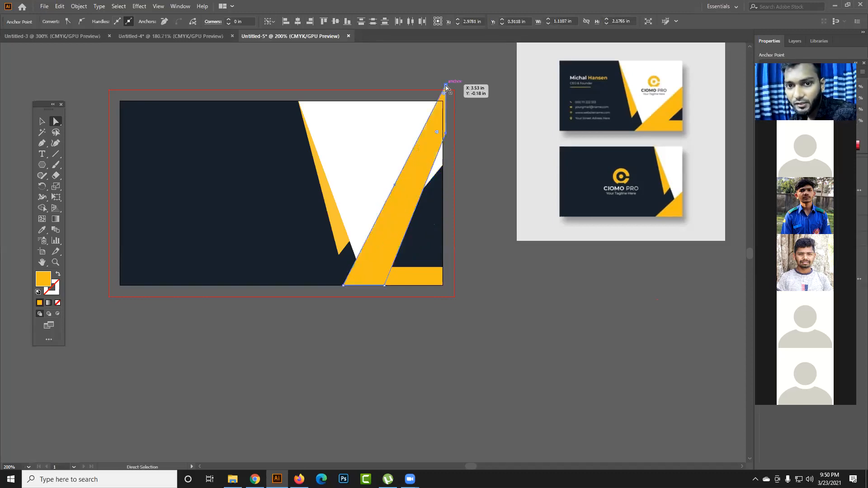
{"action": "key", "text": "ctrl+z"}
{"action": "left_click", "coordinate": [497, 236]}
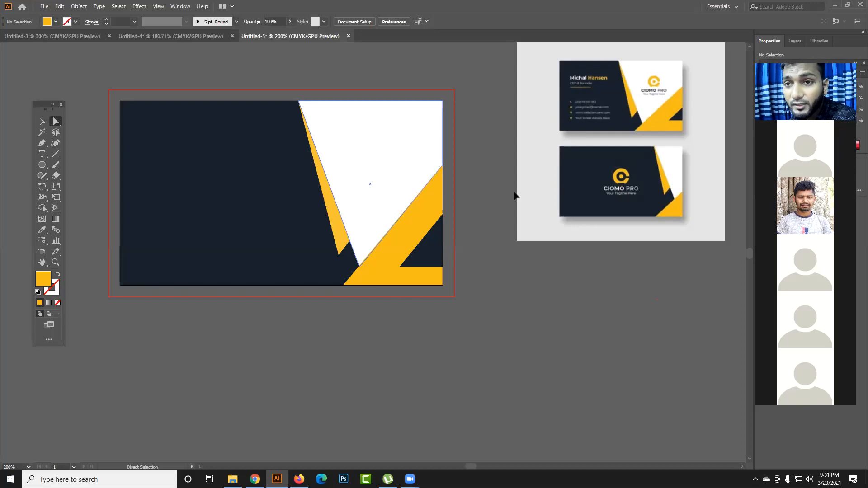
- Move the reference image to about X 5.35, Y 0.68 in and create a 0.125 × 0.125 in square below the card
{"action": "mouse_move", "coordinate": [551, 186]}
{"action": "left_mouse_down"}
{"action": "mouse_move", "coordinate": [562, 188]}
{"action": "mouse_move", "coordinate": [554, 192]}
{"action": "left_mouse_up"}
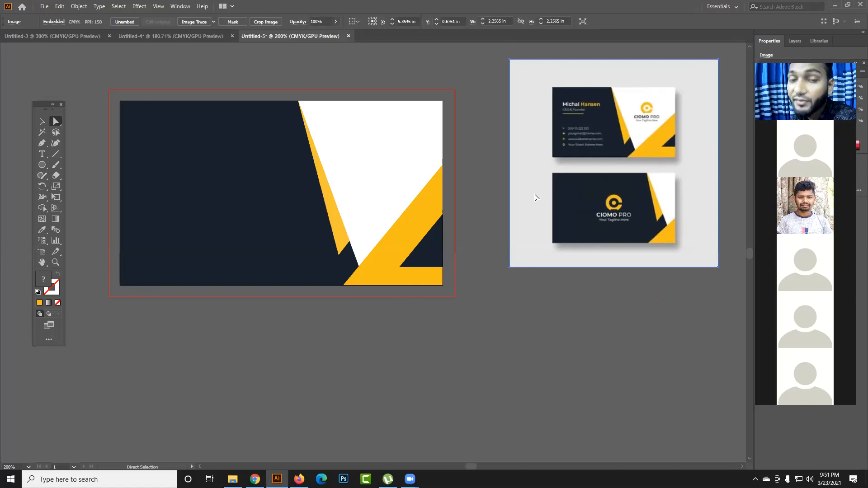
{"action": "left_click_drag", "start_coordinate": [42, 165], "coordinate": [71, 166]}
{"action": "left_click", "coordinate": [424, 369]}
{"action": "type", "text": "0.125"}
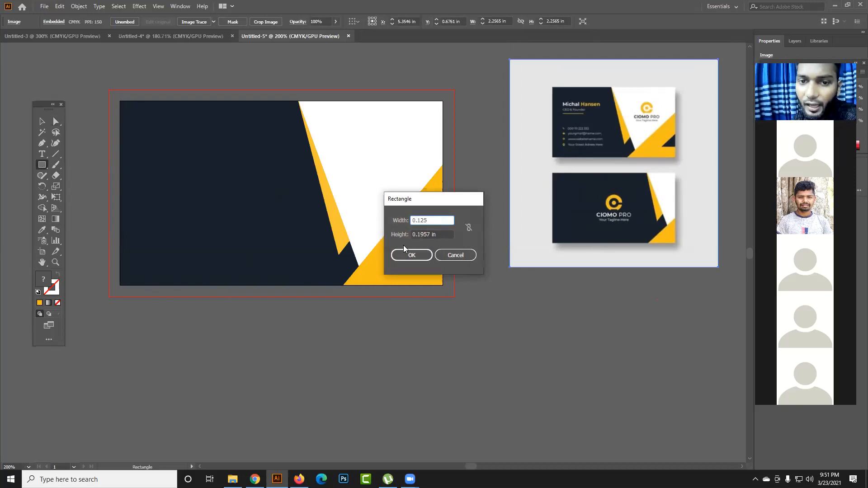
{"action": "key", "text": "Tab"}
{"action": "type", "text": "0.125"}
{"action": "key", "text": "Return"}
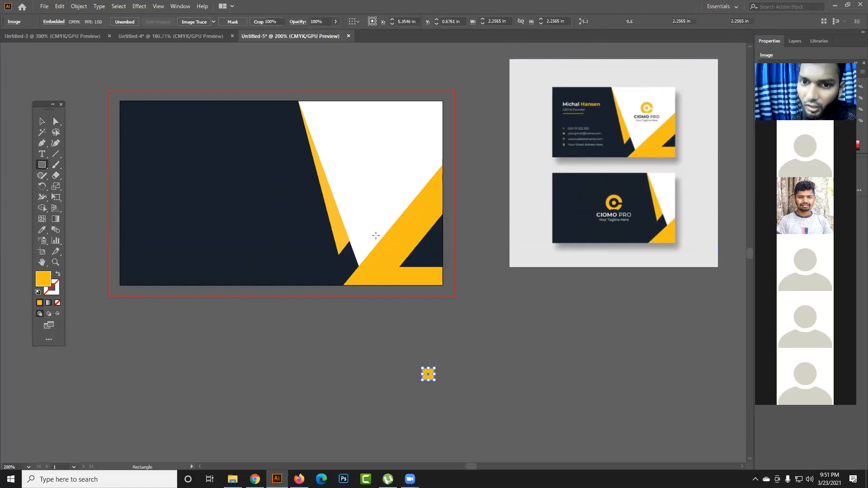
- Fill the small square with the teal swatch and snap it into the card's upper-left corner
{"action": "left_click", "coordinate": [42, 121]}
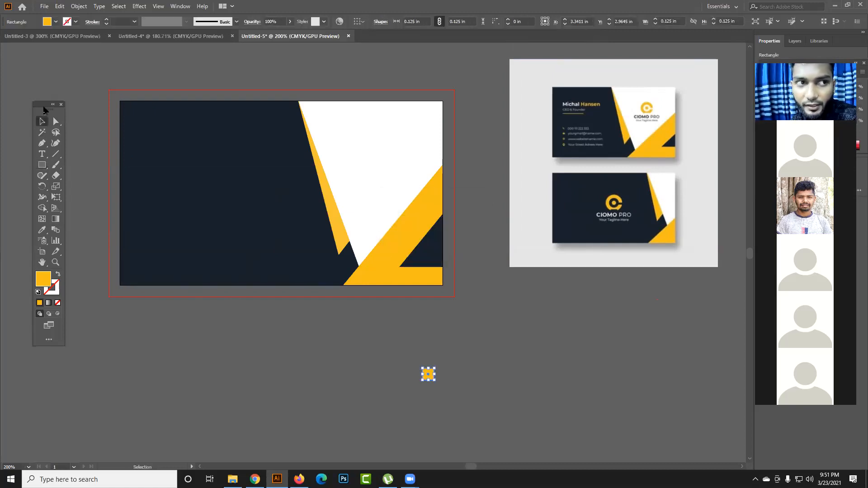
{"action": "left_click", "coordinate": [56, 21]}
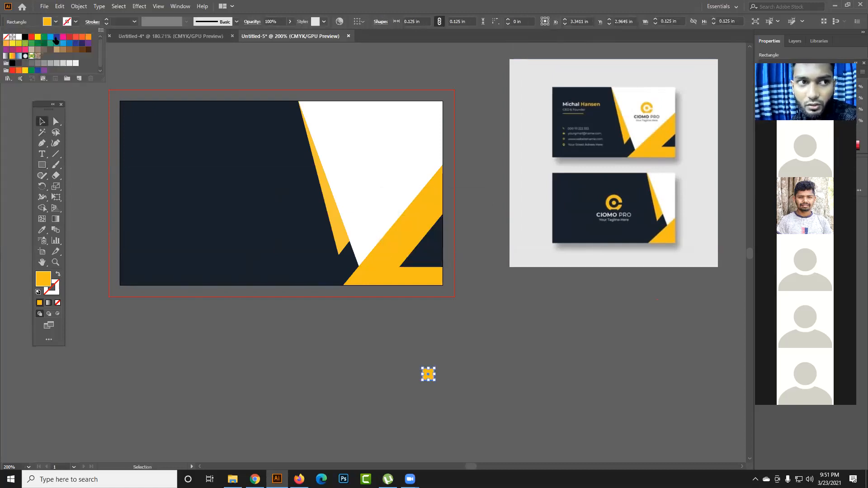
{"action": "left_click", "coordinate": [57, 43]}
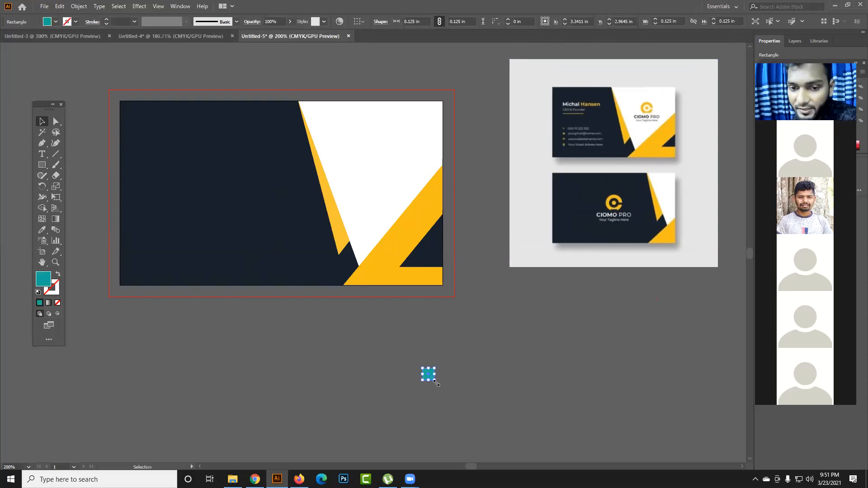
{"action": "left_click", "coordinate": [462, 375]}
{"action": "left_click_drag", "start_coordinate": [430, 376], "coordinate": [126, 111]}
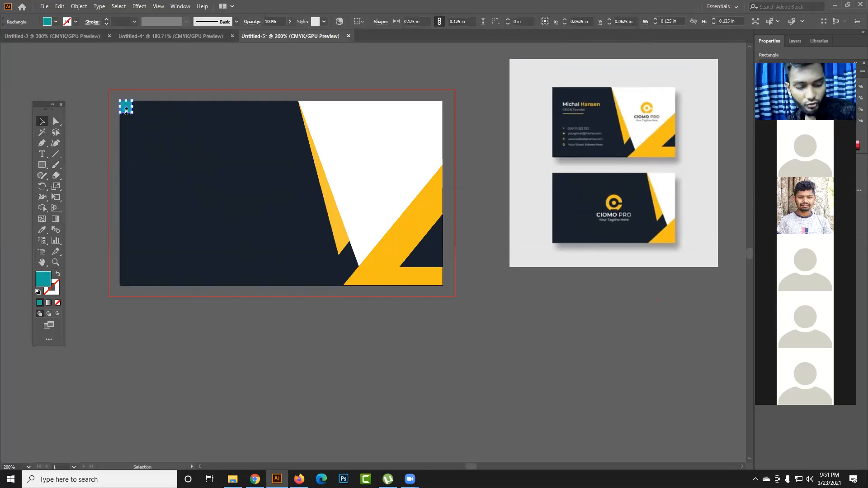
{"action": "left_click", "coordinate": [117, 112]}
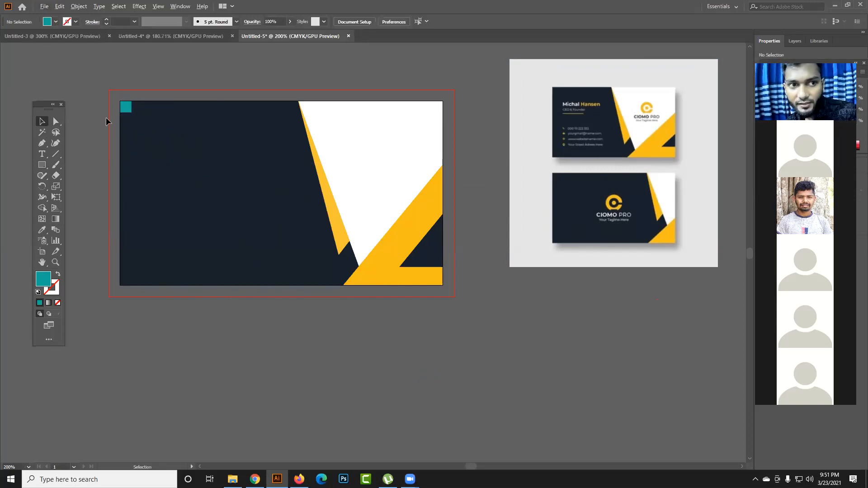
- Create a second teal 0.125 × 0.125 in square and fit it flush into the card's lower-right corner
{"action": "key", "text": "m"}
{"action": "left_click", "coordinate": [210, 187]}
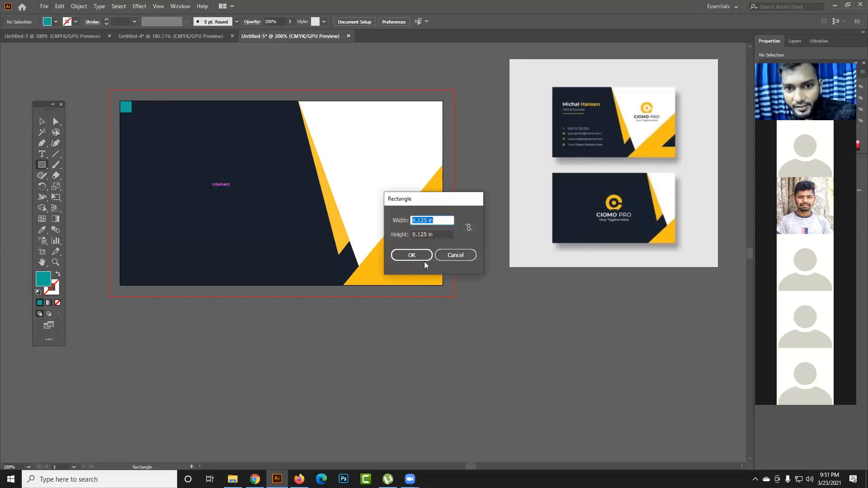
{"action": "left_click", "coordinate": [418, 256]}
{"action": "left_click", "coordinate": [40, 121]}
{"action": "left_click", "coordinate": [203, 98]}
{"action": "left_click_drag", "start_coordinate": [218, 193], "coordinate": [437, 281]}
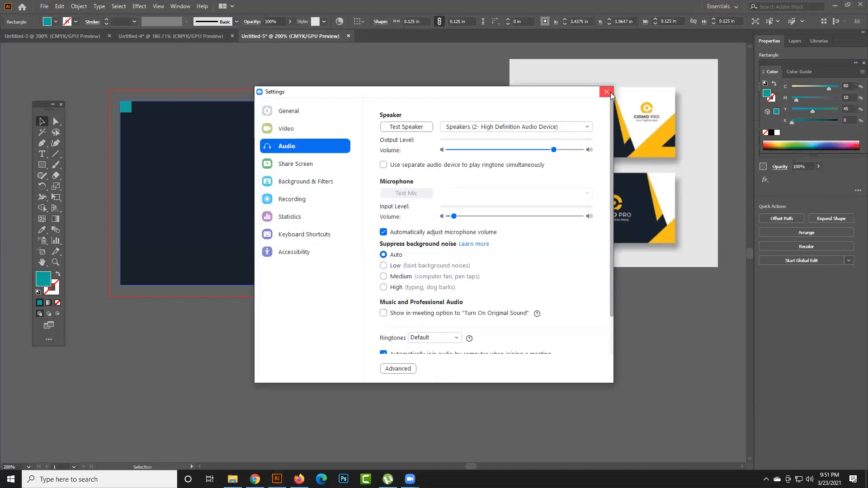
{"action": "left_click", "coordinate": [607, 92]}
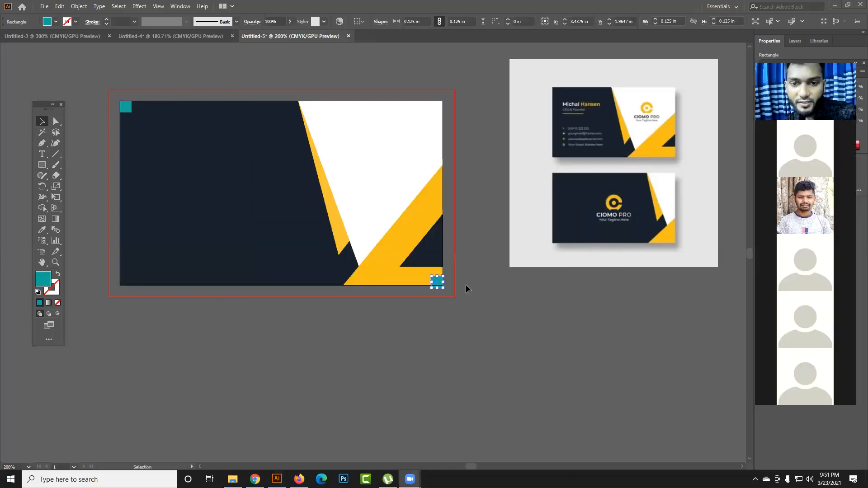
{"action": "left_click", "coordinate": [447, 300]}
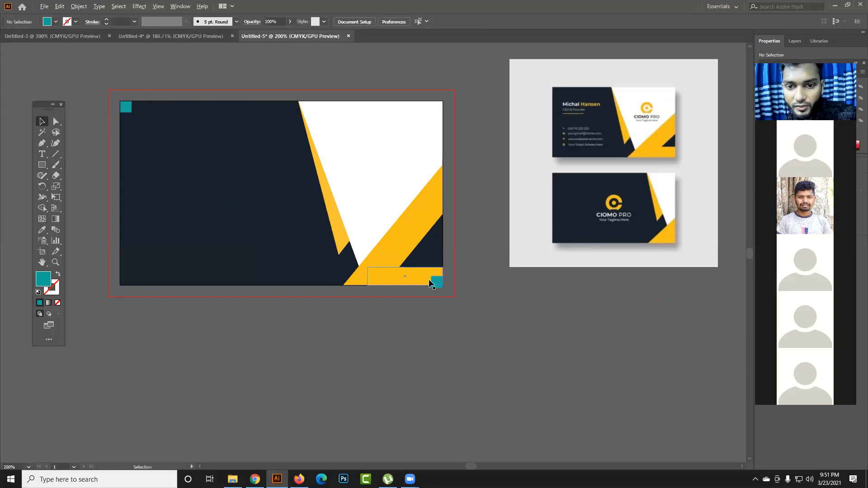
{"action": "scroll", "coordinate": [449, 283], "scroll_direction": "up", "scroll_amount": 4}
{"action": "left_click_drag", "start_coordinate": [449, 284], "coordinate": [451, 270]}
{"action": "left_click", "coordinate": [504, 290]}
- Examine the upper-left teal square up close against the card edge and bleed line, and return to the whole card
{"action": "scroll", "coordinate": [506, 301], "scroll_direction": "down", "scroll_amount": 3}
{"action": "scroll", "coordinate": [503, 308], "scroll_direction": "down", "scroll_amount": 1}
{"action": "scroll", "coordinate": [164, 116], "scroll_direction": "up", "scroll_amount": 5}
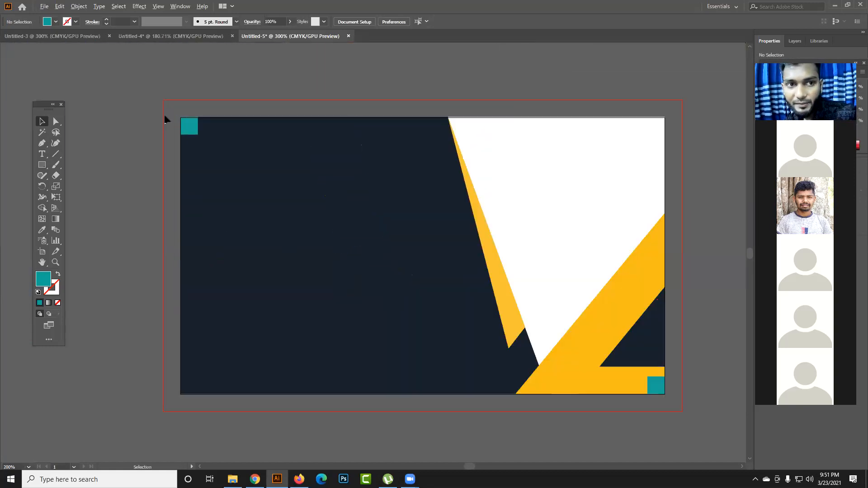
{"action": "scroll", "coordinate": [208, 128], "scroll_direction": "up", "scroll_amount": 2}
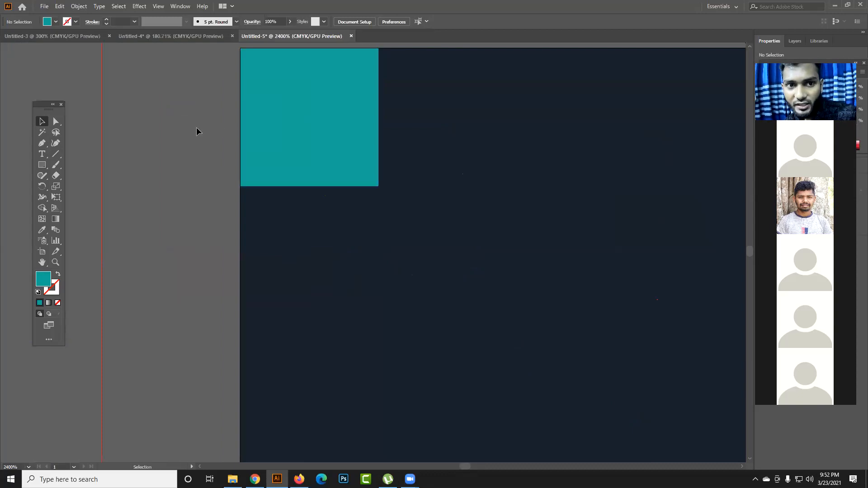
{"action": "scroll", "coordinate": [333, 138], "scroll_direction": "up", "scroll_amount": 3}
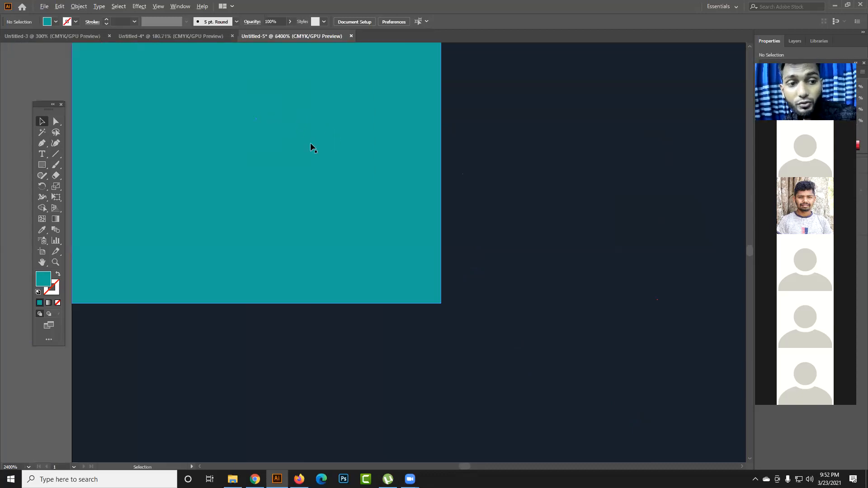
{"action": "left_click_drag", "start_coordinate": [281, 191], "coordinate": [477, 325]}
{"action": "scroll", "coordinate": [495, 288], "scroll_direction": "down", "scroll_amount": 3}
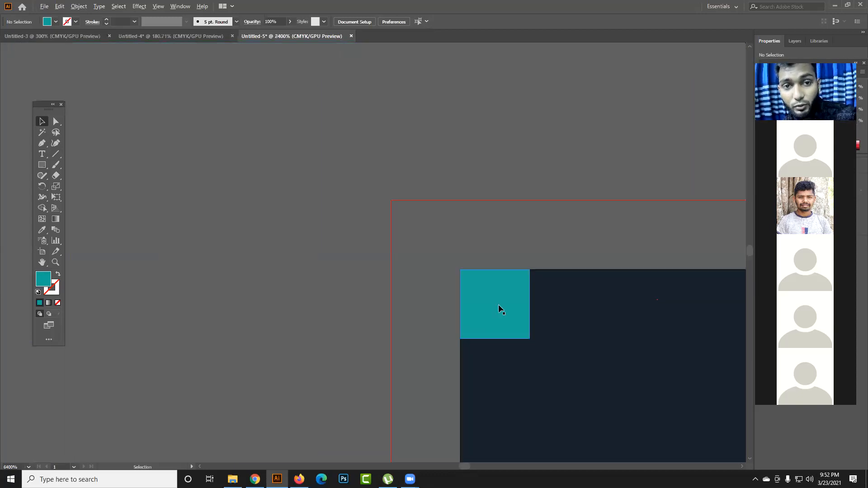
{"action": "scroll", "coordinate": [512, 309], "scroll_direction": "down", "scroll_amount": 3}
{"action": "left_click_drag", "start_coordinate": [560, 325], "coordinate": [282, 163]}
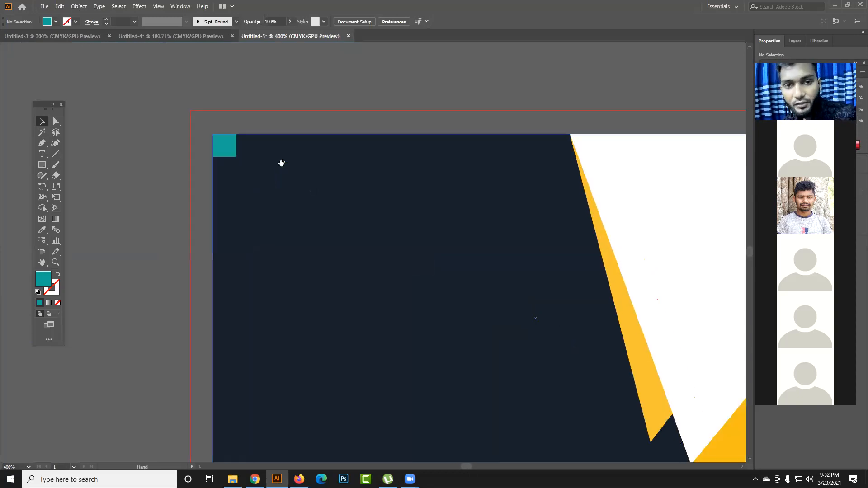
{"action": "scroll", "coordinate": [281, 164], "scroll_direction": "down", "scroll_amount": 1}
{"action": "scroll", "coordinate": [282, 163], "scroll_direction": "down", "scroll_amount": 1}
{"action": "left_click_drag", "start_coordinate": [375, 195], "coordinate": [358, 193]}
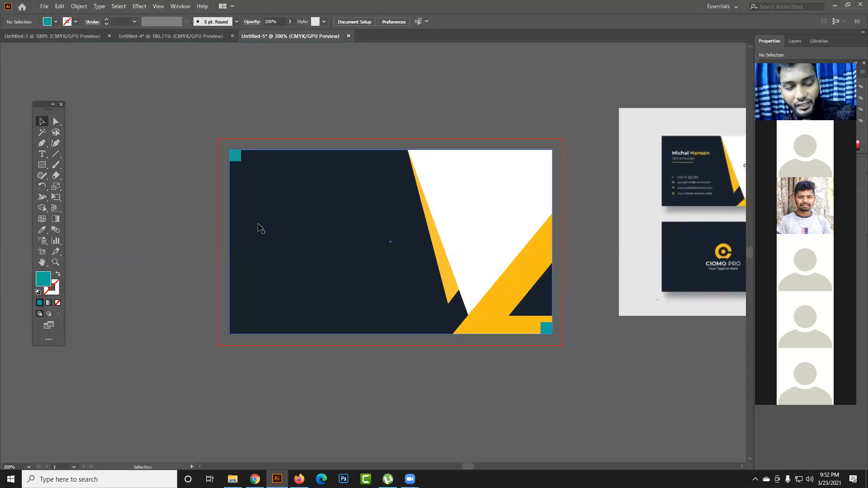
- Show the rulers and place two vertical and two horizontal guides across the card and the area around it
{"action": "key", "text": "ctrl+r"}
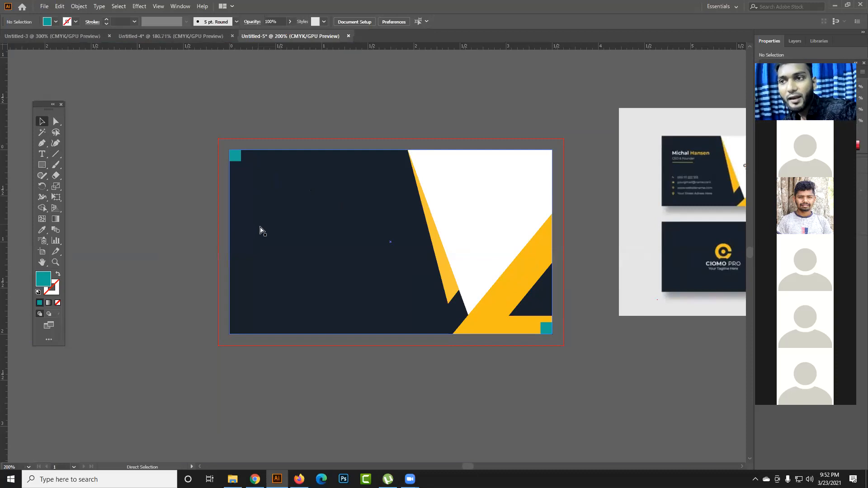
{"action": "left_click_drag", "start_coordinate": [4, 272], "coordinate": [128, 256]}
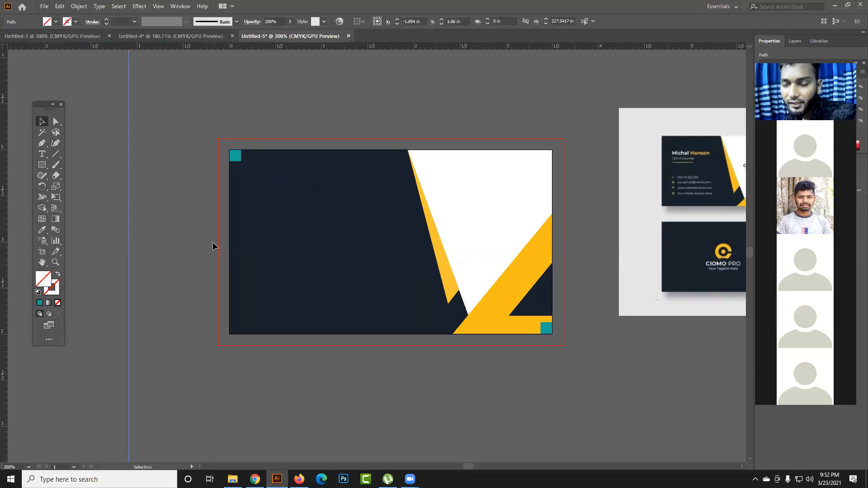
{"action": "left_click_drag", "start_coordinate": [5, 287], "coordinate": [355, 189]}
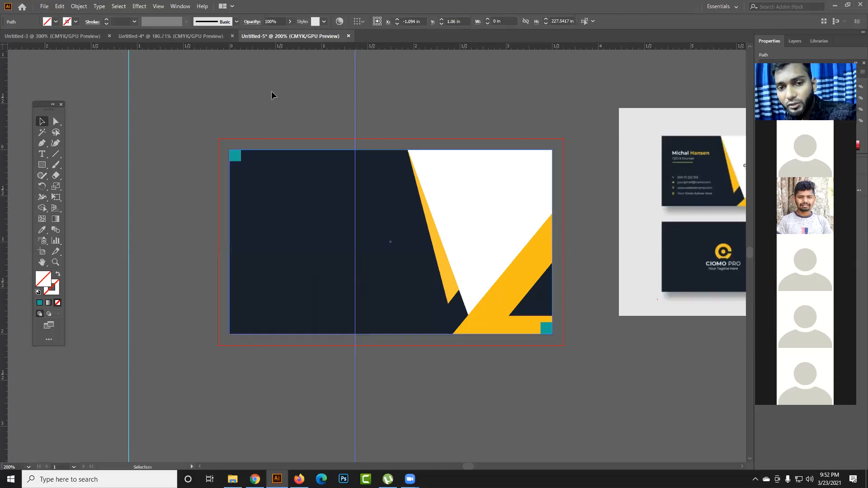
{"action": "left_click_drag", "start_coordinate": [259, 47], "coordinate": [274, 122]}
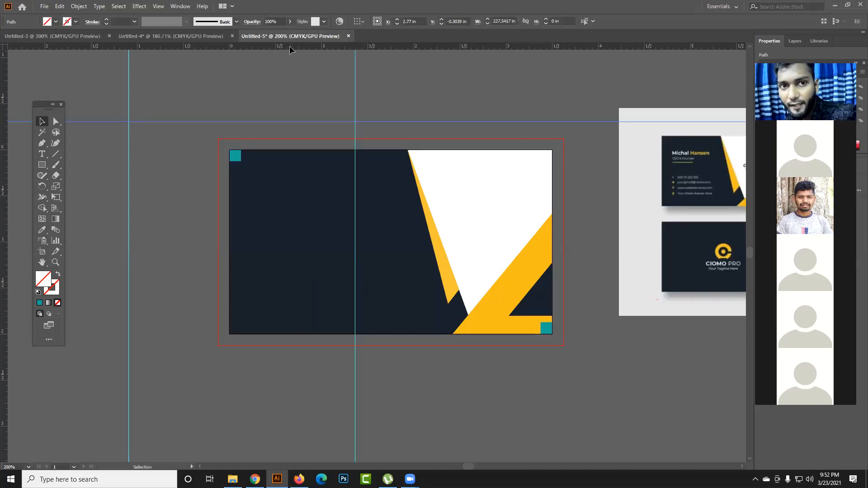
{"action": "left_click_drag", "start_coordinate": [315, 269], "coordinate": [318, 294]}
{"action": "left_click", "coordinate": [544, 384]}
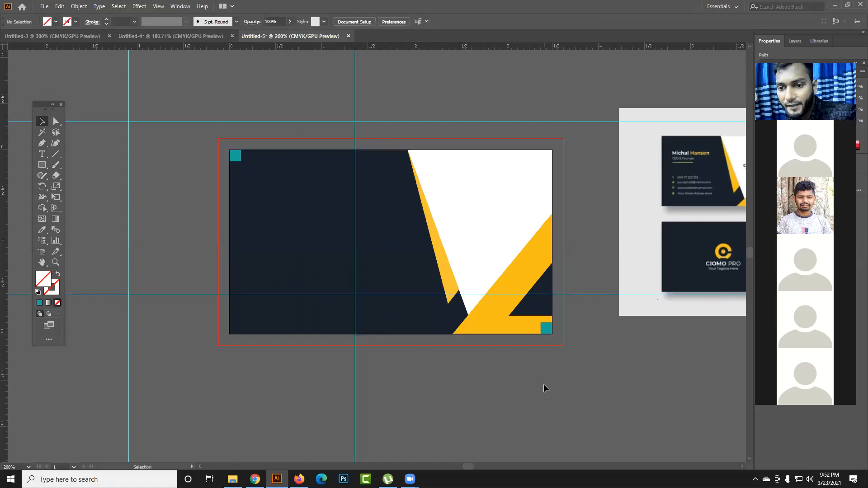
- Move the four guides onto the teal squares' inner edges so they sit 0.125 in inside each card edge
{"action": "left_click_drag", "start_coordinate": [597, 294], "coordinate": [503, 320]}
{"action": "left_click_drag", "start_coordinate": [357, 231], "coordinate": [540, 260]}
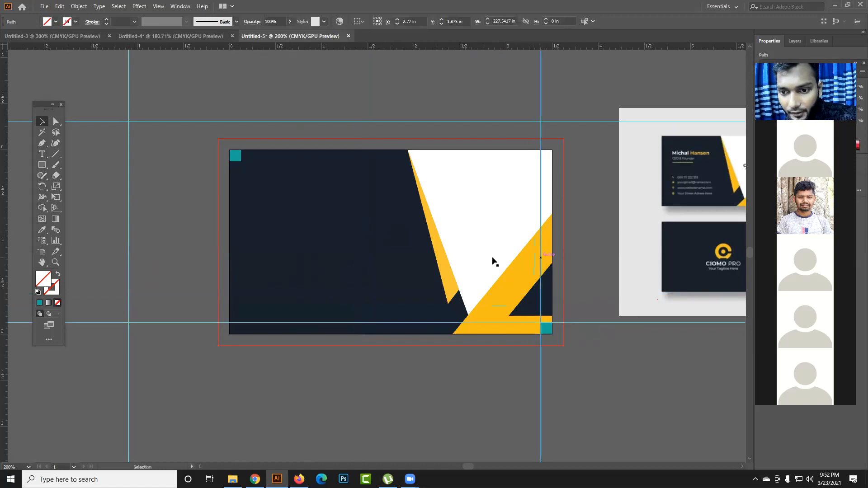
{"action": "left_click_drag", "start_coordinate": [129, 278], "coordinate": [241, 276]}
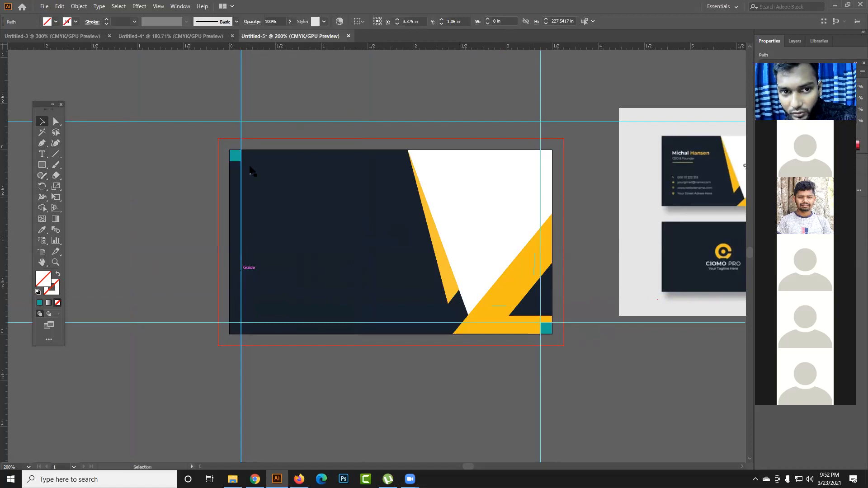
{"action": "left_click_drag", "start_coordinate": [294, 122], "coordinate": [306, 165]}
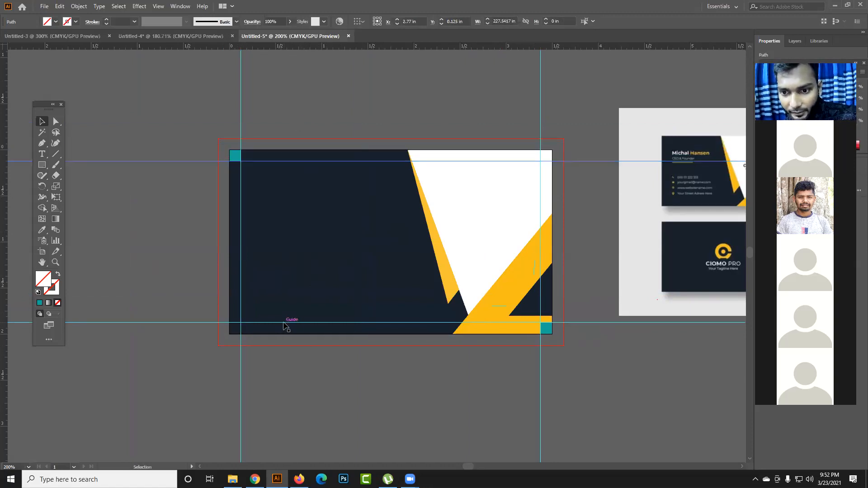
- Examine up close where the guides cross at the upper-left teal square's inner corner, and follow the upper guide across the card
{"action": "scroll", "coordinate": [236, 153], "scroll_direction": "up", "scroll_amount": 10}
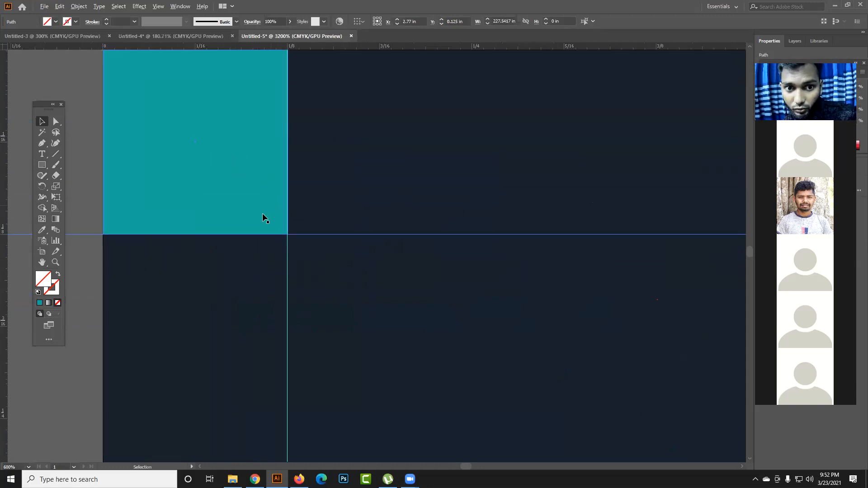
{"action": "scroll", "coordinate": [249, 203], "scroll_direction": "up", "scroll_amount": 1}
{"action": "key", "text": "space"}
{"action": "left_click_drag", "start_coordinate": [215, 140], "coordinate": [287, 354]}
{"action": "left_click_drag", "start_coordinate": [255, 295], "coordinate": [285, 184]}
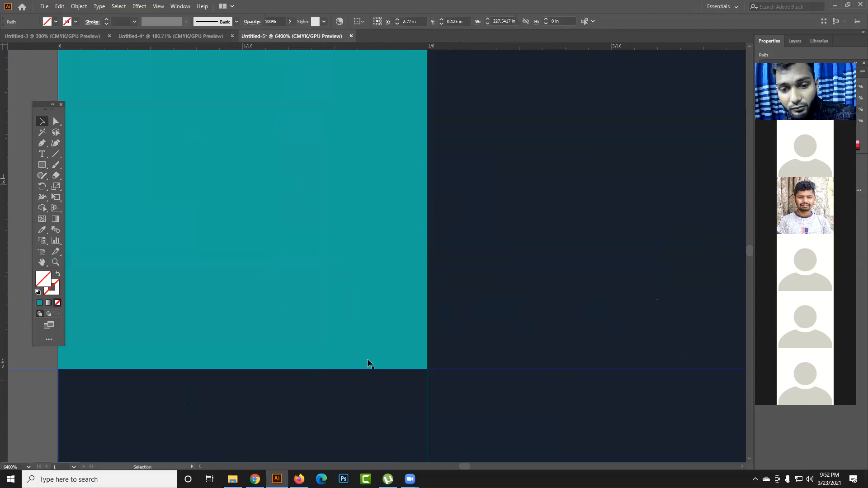
{"action": "scroll", "coordinate": [377, 361], "scroll_direction": "down", "scroll_amount": 5}
{"action": "key", "text": "space"}
{"action": "left_click_drag", "start_coordinate": [533, 321], "coordinate": [77, 246]}
{"action": "left_click_drag", "start_coordinate": [539, 254], "coordinate": [120, 248]}
{"action": "left_click_drag", "start_coordinate": [514, 226], "coordinate": [79, 233]}
- Examine the guides at the card's upper-right corner and along the lower-right teal square's edges, and return to the whole card
{"action": "scroll", "coordinate": [452, 230], "scroll_direction": "down", "scroll_amount": 3}
{"action": "key", "text": "space"}
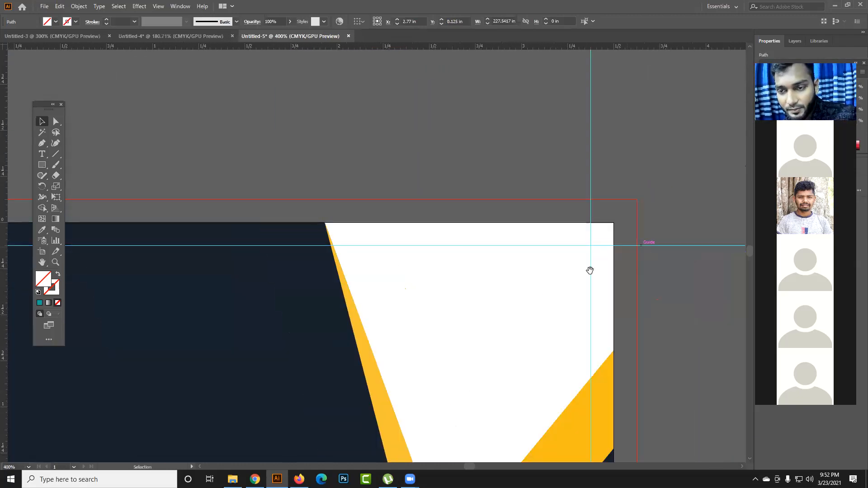
{"action": "left_click_drag", "start_coordinate": [590, 271], "coordinate": [496, 105]}
{"action": "left_click_drag", "start_coordinate": [507, 459], "coordinate": [483, 320]}
{"action": "scroll", "coordinate": [495, 245], "scroll_direction": "up", "scroll_amount": 4}
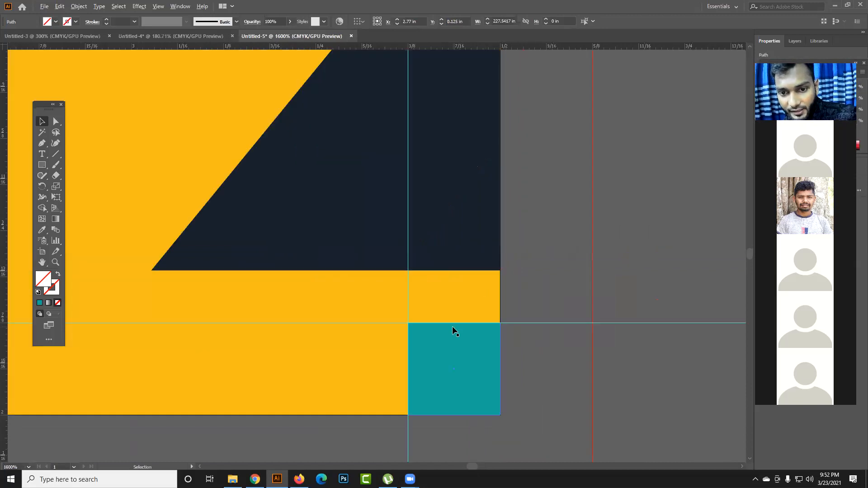
{"action": "scroll", "coordinate": [452, 327], "scroll_direction": "up", "scroll_amount": 4}
{"action": "key", "text": "space"}
{"action": "left_click_drag", "start_coordinate": [378, 322], "coordinate": [412, 169]}
{"action": "scroll", "coordinate": [411, 169], "scroll_direction": "down", "scroll_amount": 8}
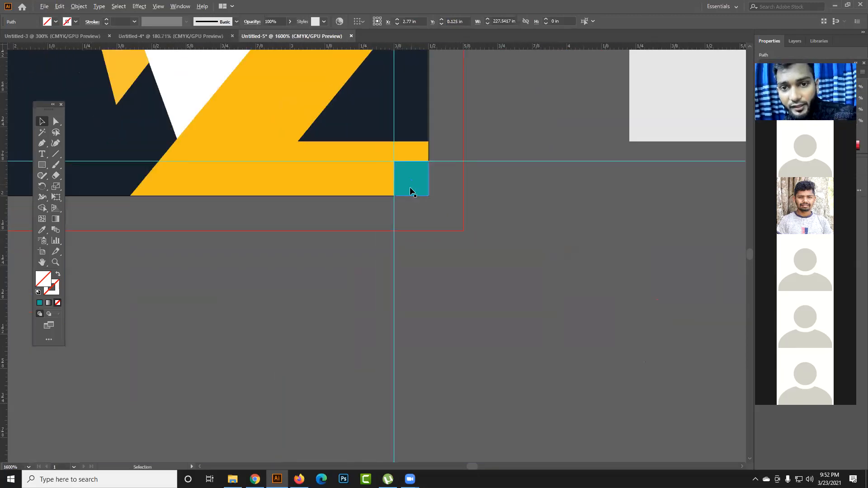
{"action": "left_click_drag", "start_coordinate": [316, 207], "coordinate": [533, 322]}
{"action": "scroll", "coordinate": [445, 248], "scroll_direction": "down", "scroll_amount": 2}
{"action": "left_click_drag", "start_coordinate": [445, 249], "coordinate": [454, 304]}
- Delete the lower-right and upper-left teal measuring squares from the card
{"action": "left_click", "coordinate": [540, 319]}
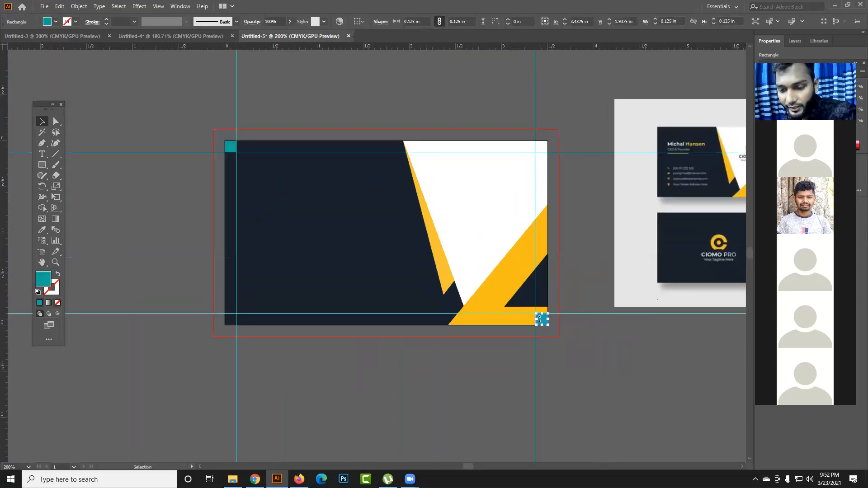
{"action": "key", "text": "Delete"}
{"action": "left_click", "coordinate": [233, 151]}
{"action": "key", "text": "Delete"}
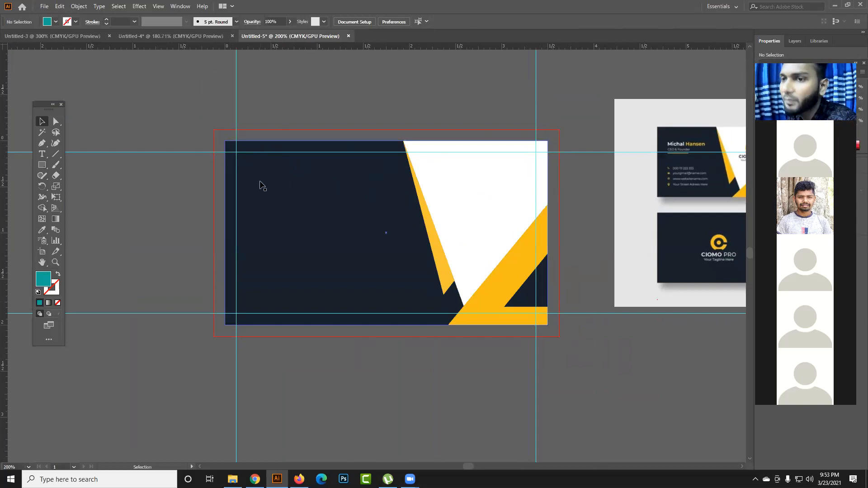
- Add a point text line with a person's name on the navy area in the card's upper-left part
{"action": "left_click", "coordinate": [41, 157]}
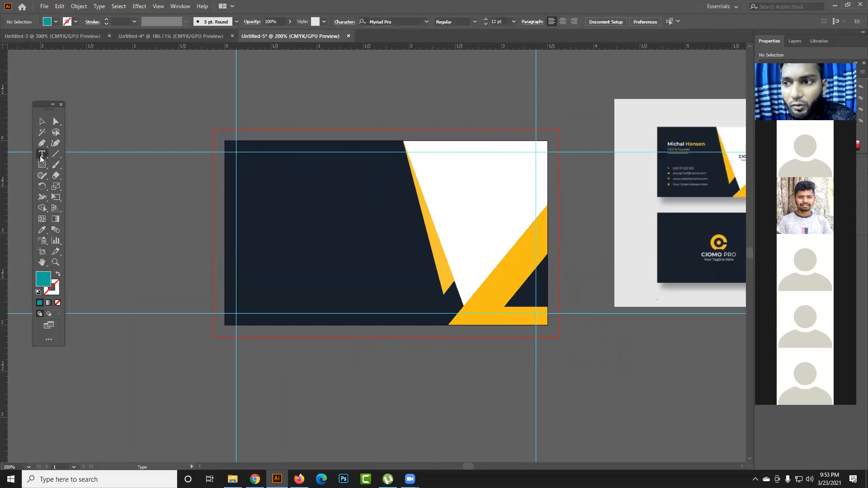
{"action": "left_click", "coordinate": [266, 195]}
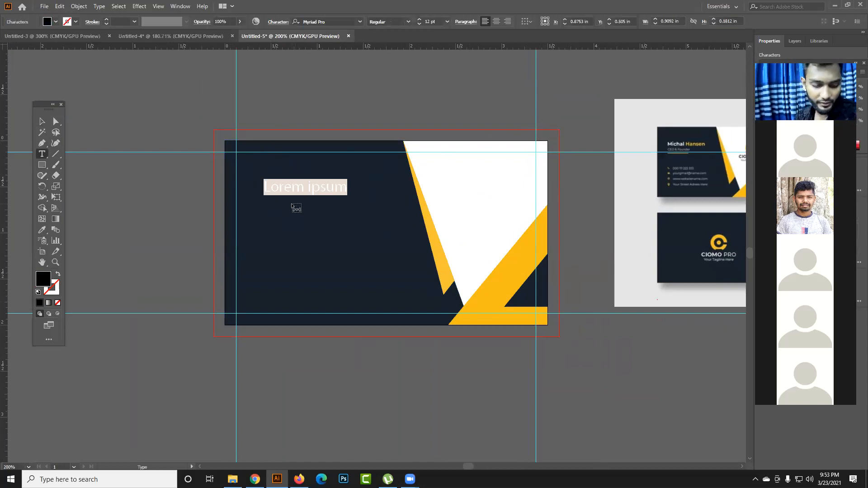
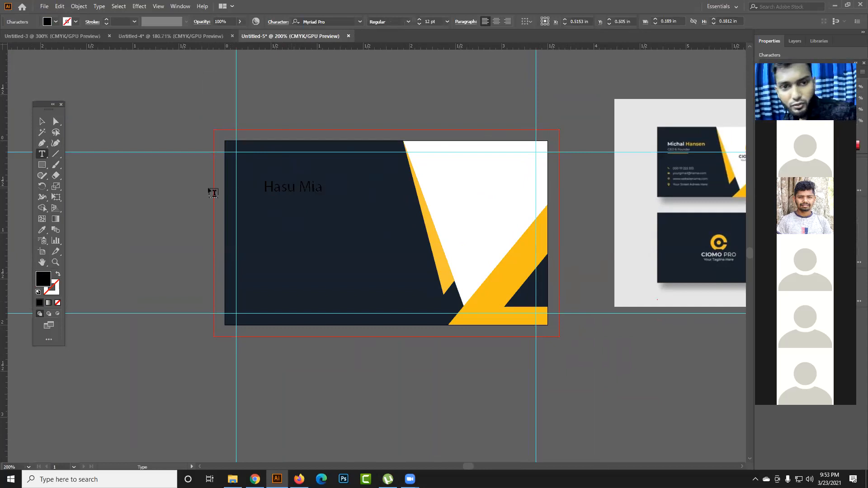
- Recolour the whole name text white by sampling the card's white area with the Eyedropper
{"action": "key", "text": "ctrl"}
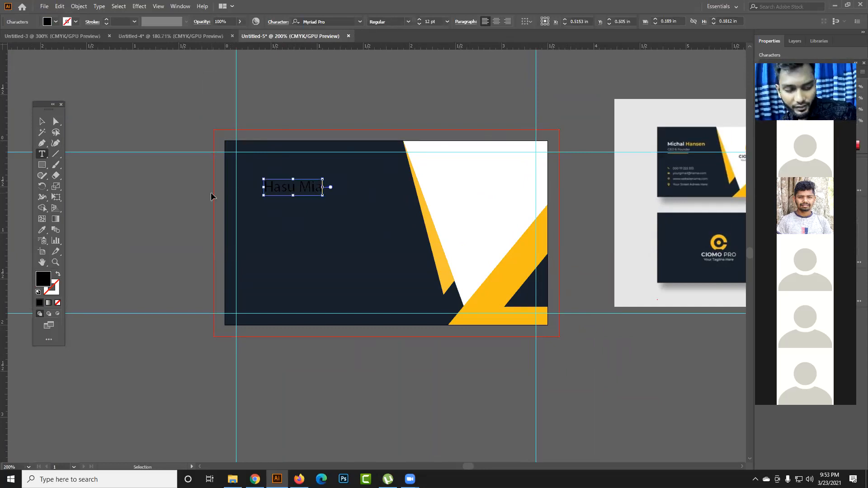
{"action": "key", "text": "ctrl+a"}
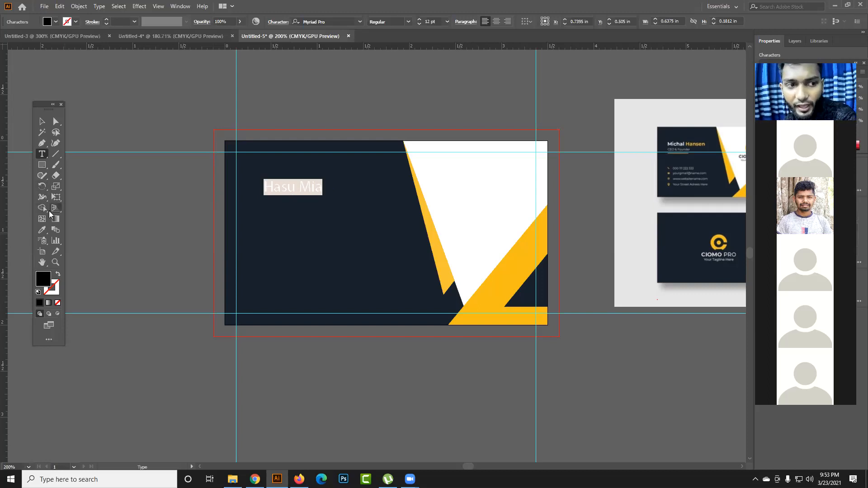
{"action": "left_click", "coordinate": [43, 228]}
{"action": "left_click", "coordinate": [463, 220]}
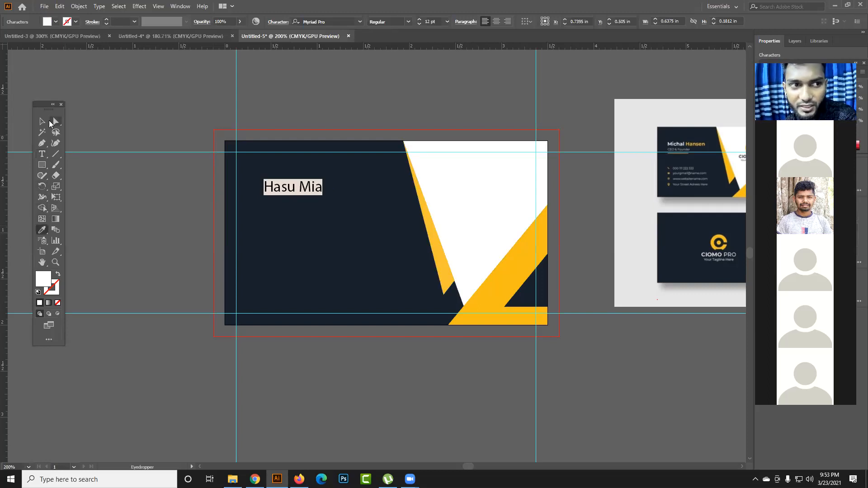
- Move the name text closer to the upper-left guide corner, at about X 0.60 in, Y 0.28 in
{"action": "left_click", "coordinate": [42, 121]}
{"action": "left_click", "coordinate": [140, 221]}
{"action": "left_click_drag", "start_coordinate": [313, 189], "coordinate": [300, 180]}
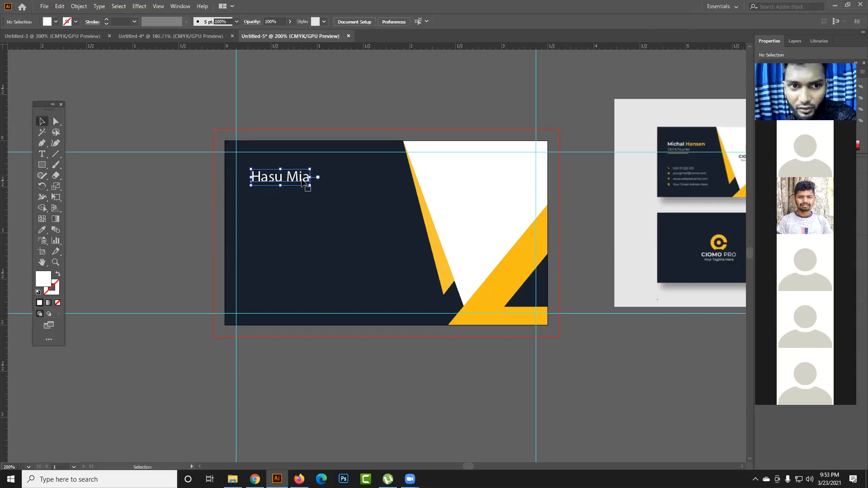
- Replace the whole name text at the card's upper left with a different person's full name
{"action": "left_click", "coordinate": [42, 154]}
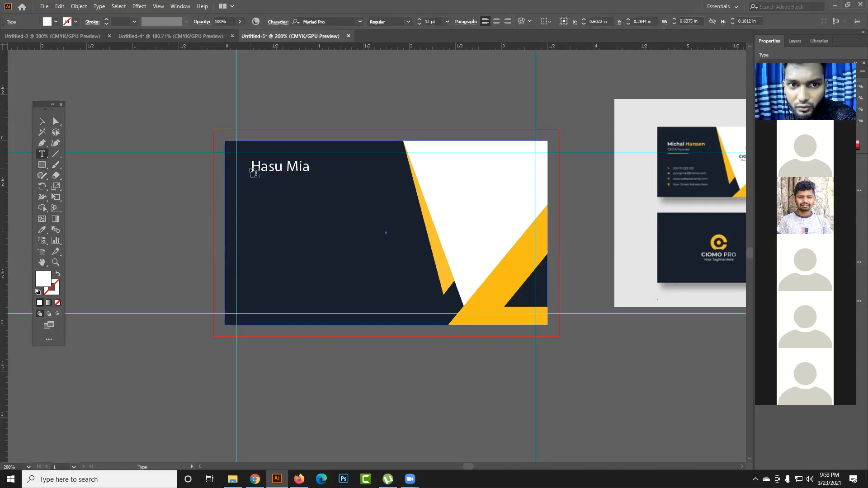
{"action": "left_click", "coordinate": [274, 164]}
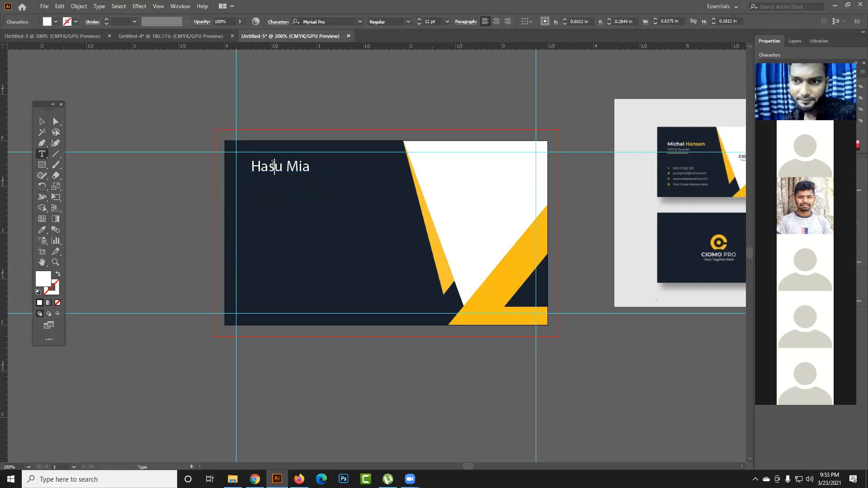
{"action": "key", "text": "ctrl+a"}
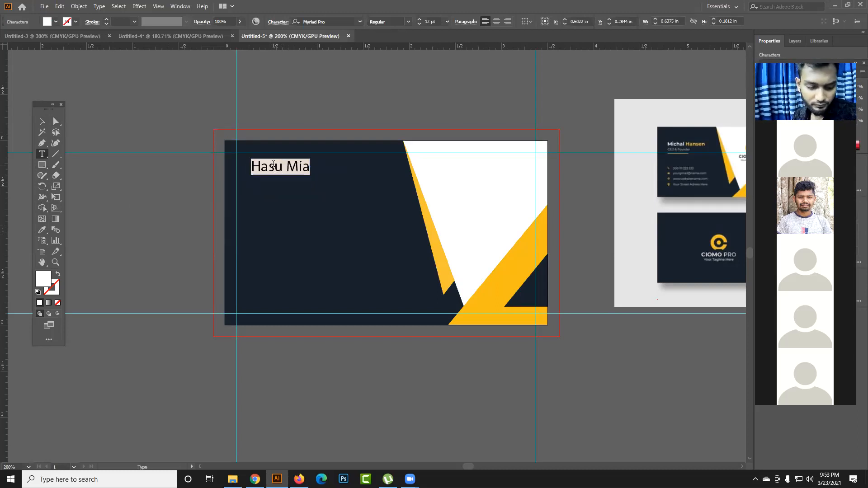
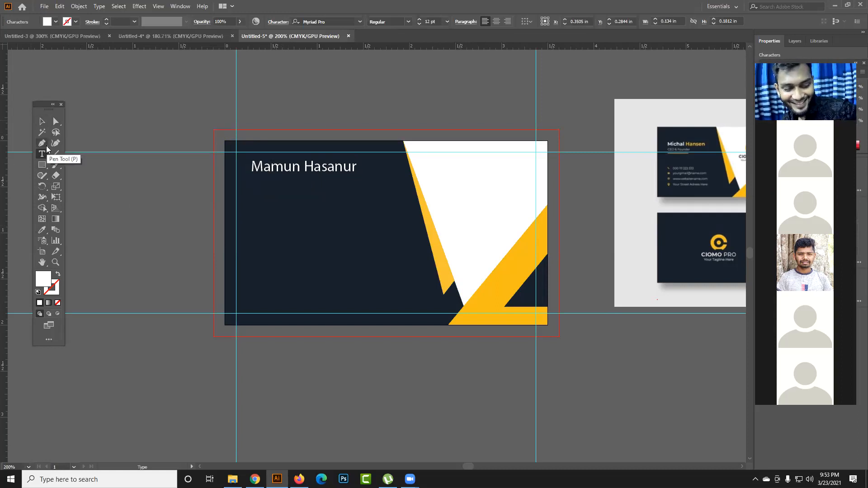
{"action": "key", "text": "ctrl"}
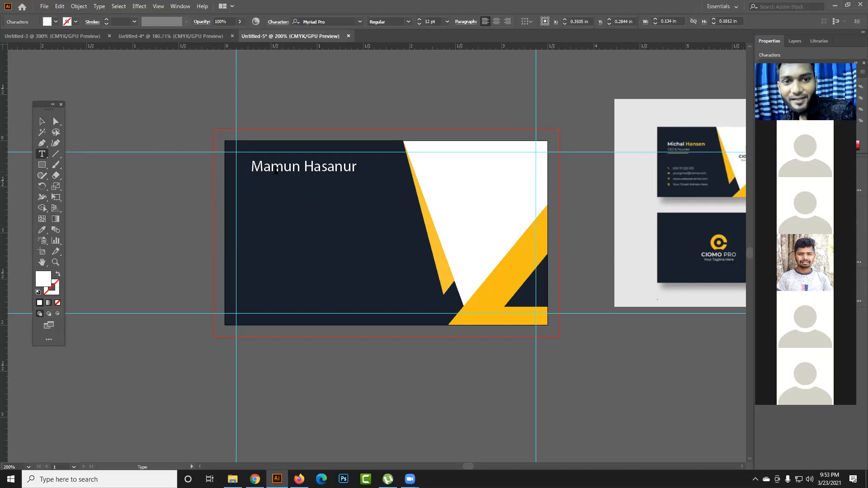
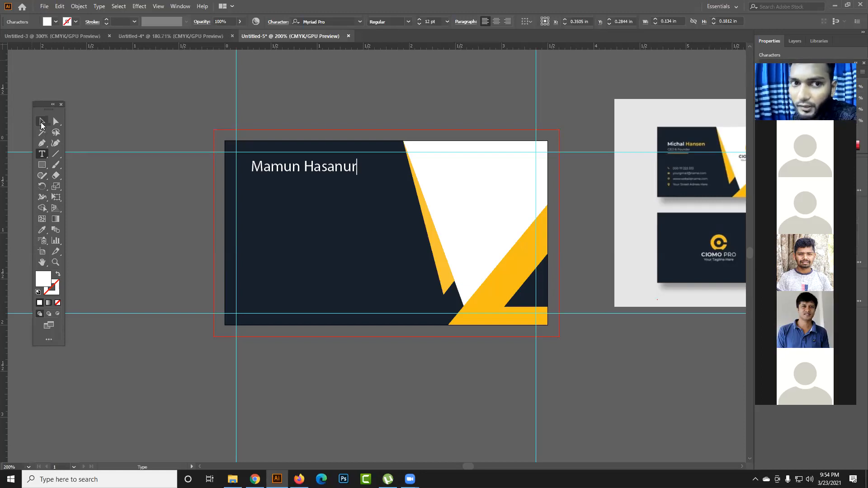
- Finish editing the name text and move it slightly inward, to about X 0.90 in, Y 0.42 in
{"action": "left_click", "coordinate": [41, 121]}
{"action": "left_click", "coordinate": [116, 102]}
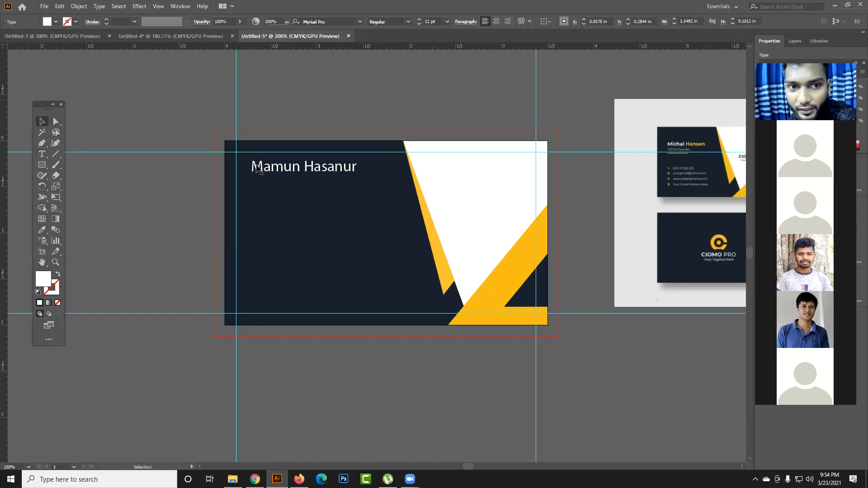
{"action": "left_click_drag", "start_coordinate": [259, 169], "coordinate": [263, 181]}
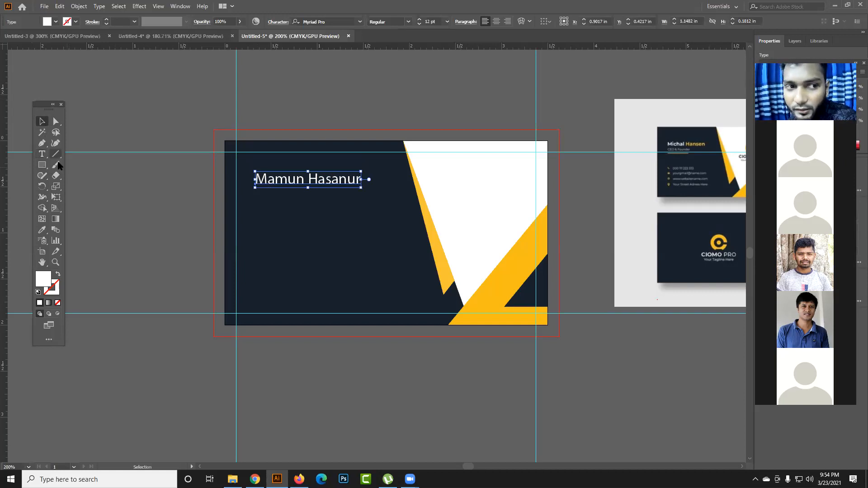
- Set the whole name text in the Arial Black font
{"action": "left_click", "coordinate": [46, 157]}
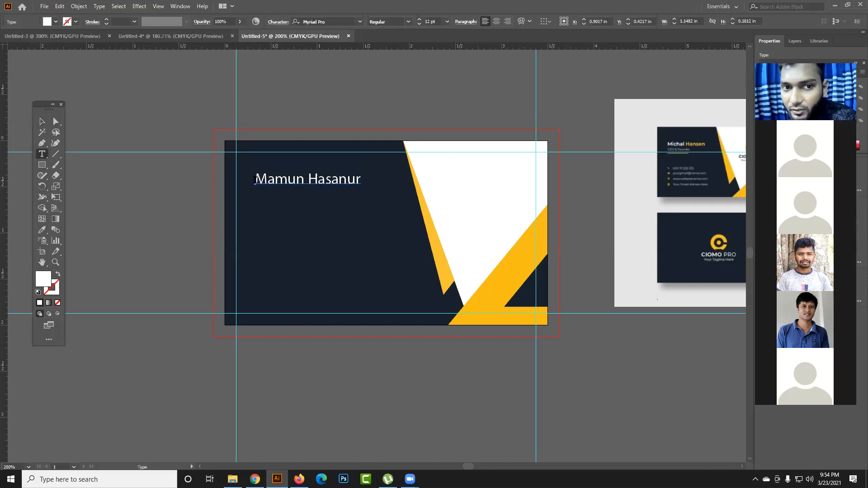
{"action": "left_click_drag", "start_coordinate": [256, 179], "coordinate": [370, 179]}
{"action": "left_click", "coordinate": [300, 176]}
{"action": "left_click", "coordinate": [383, 235]}
{"action": "double_click", "coordinate": [347, 179]}
{"action": "left_click", "coordinate": [311, 177]}
{"action": "left_click_drag", "start_coordinate": [256, 179], "coordinate": [360, 172]}
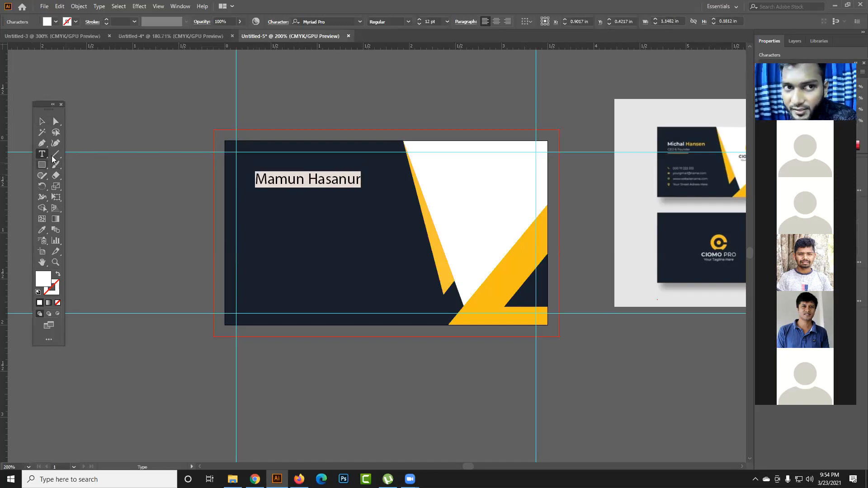
{"action": "left_click", "coordinate": [361, 23]}
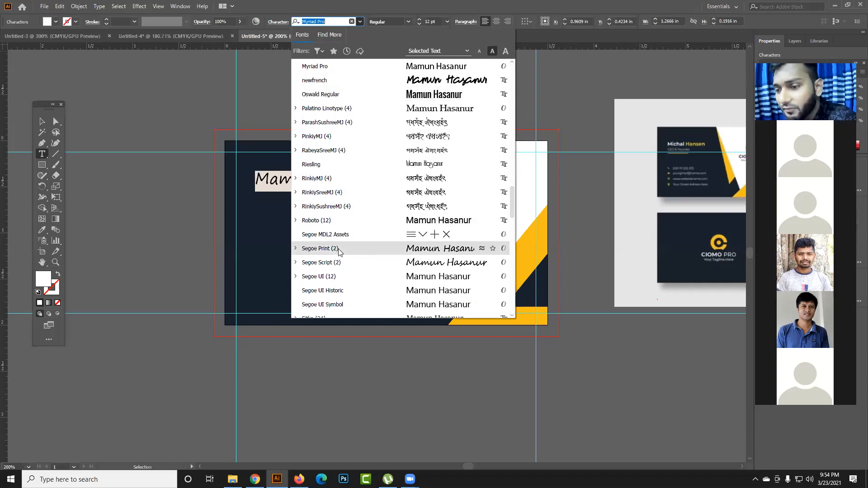
{"action": "scroll", "coordinate": [340, 252], "scroll_direction": "up", "scroll_amount": 15}
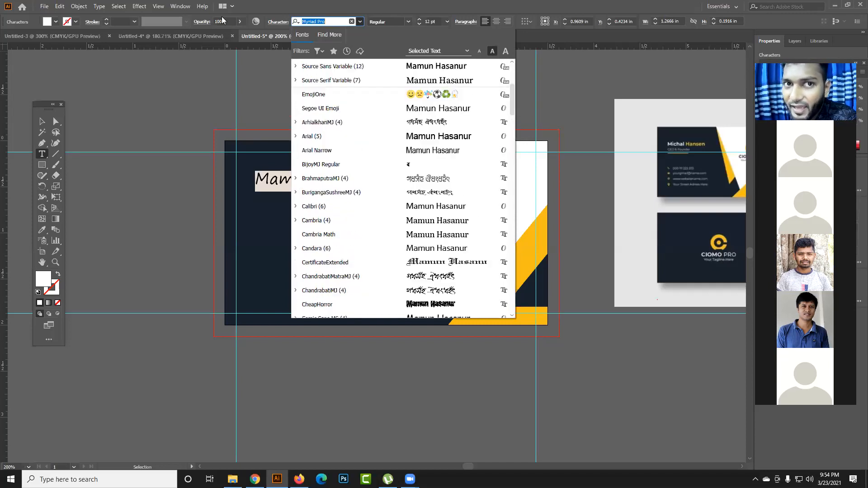
{"action": "left_click", "coordinate": [328, 22]}
{"action": "left_click_drag", "start_coordinate": [314, 20], "coordinate": [272, 17]}
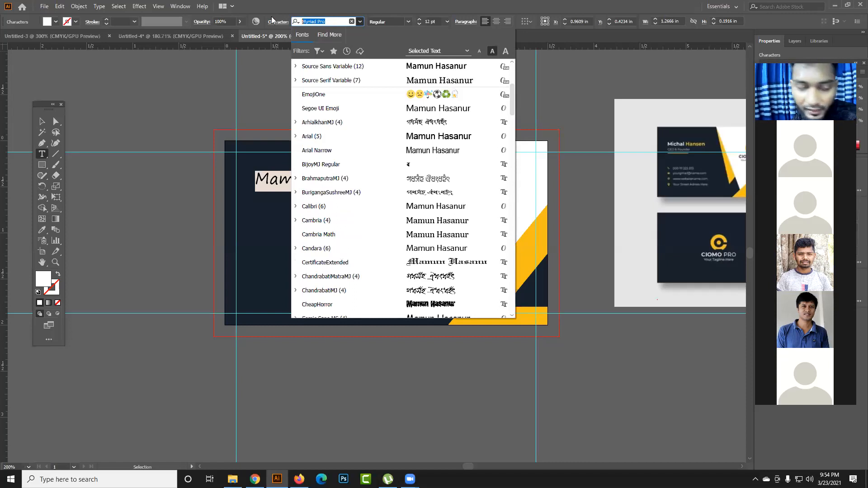
{"action": "type", "text": "ari"}
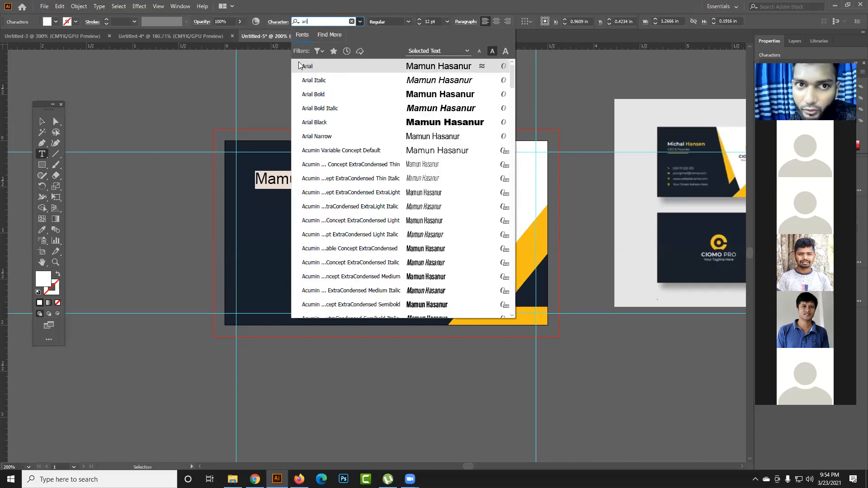
{"action": "left_click", "coordinate": [342, 124]}
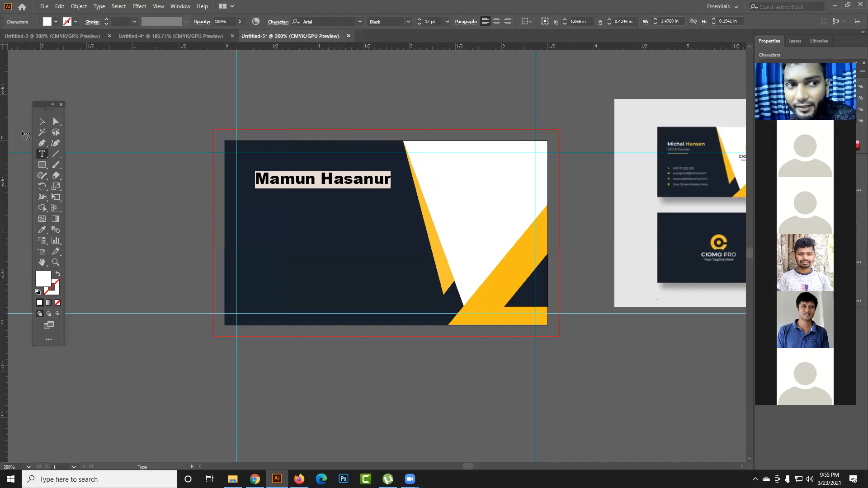
- Move the name text up toward the card's upper-left guide corner, to about X 0.94 in, Y 0.31 in
{"action": "left_click", "coordinate": [38, 122]}
{"action": "left_click", "coordinate": [355, 213]}
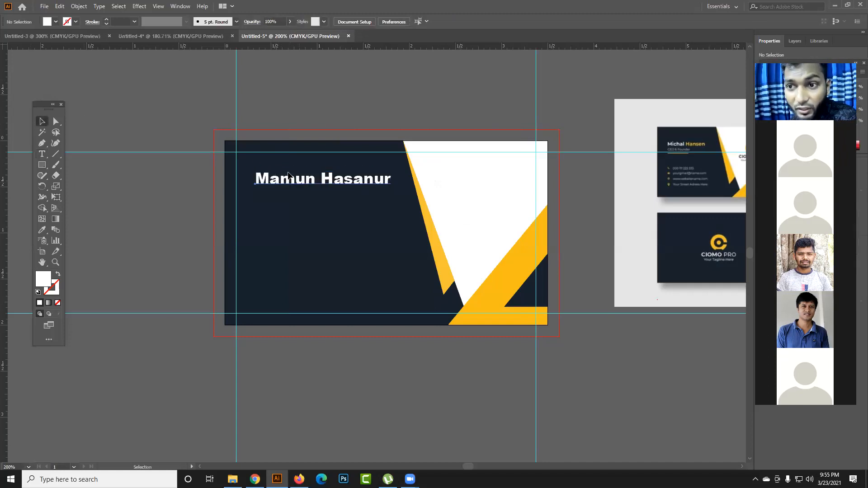
{"action": "left_click_drag", "start_coordinate": [301, 185], "coordinate": [289, 174]}
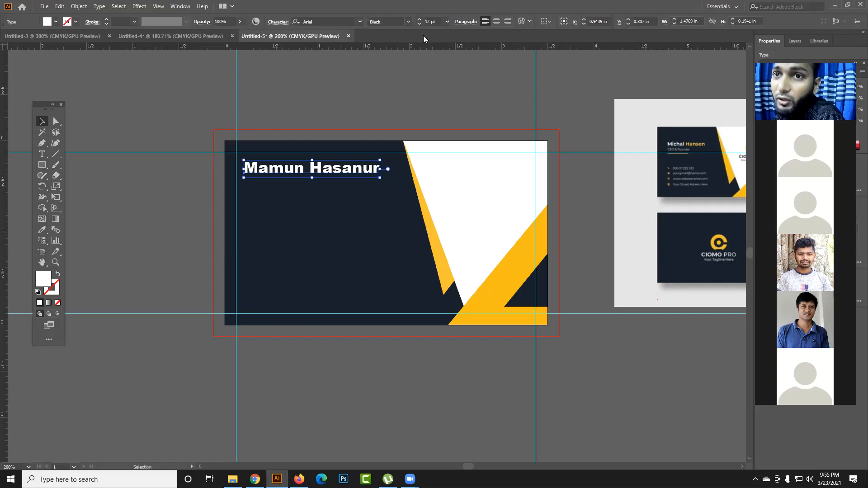
- Change the name text's font style to Bold
{"action": "left_click", "coordinate": [407, 23]}
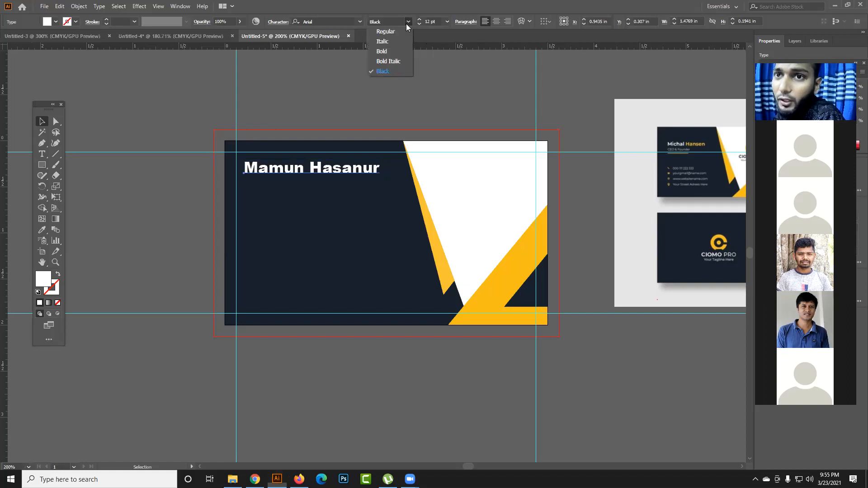
{"action": "left_click", "coordinate": [394, 52]}
{"action": "left_click", "coordinate": [387, 102]}
{"action": "left_click", "coordinate": [357, 168]}
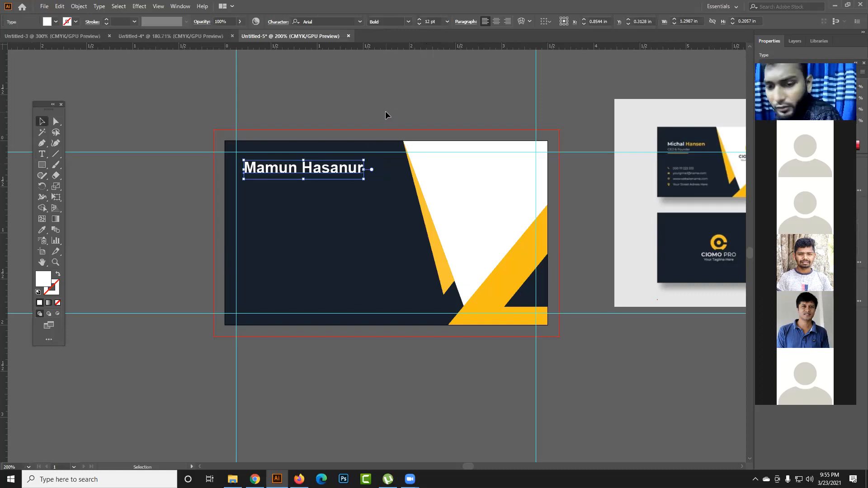
- Nudge the name text against the upper-left margin guides, to about X 0.80 in, Y 0.26 in
{"action": "left_click", "coordinate": [437, 97]}
{"action": "left_click", "coordinate": [332, 168]}
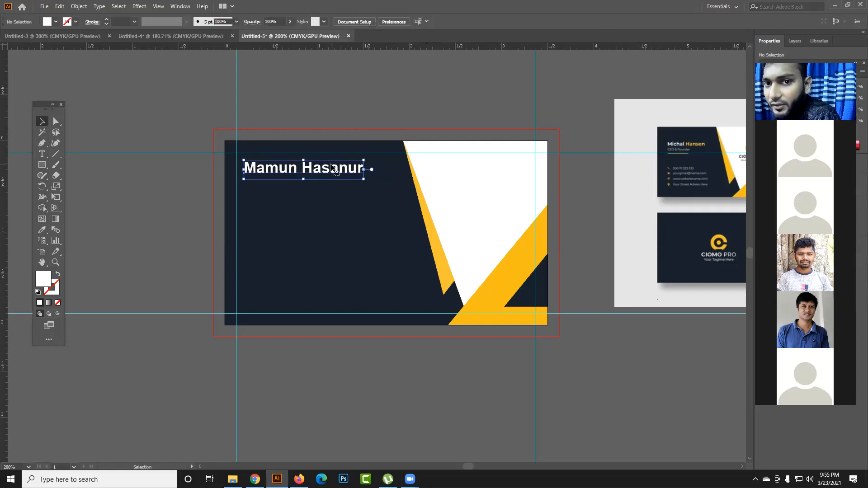
{"action": "key", "text": "Left"}
{"action": "key", "text": "Left"}
{"action": "key", "text": "Left"}
{"action": "key", "text": "Left"}
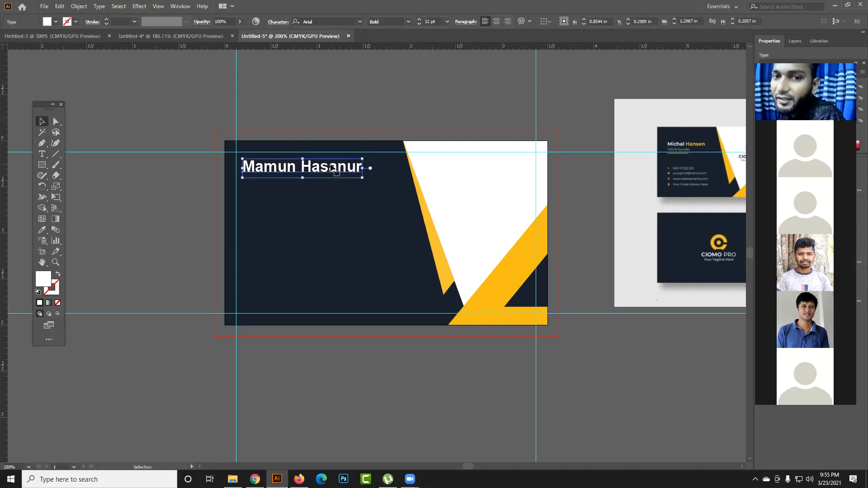
{"action": "key", "text": "Up"}
{"action": "key", "text": "Up"}
{"action": "key", "text": "Up"}
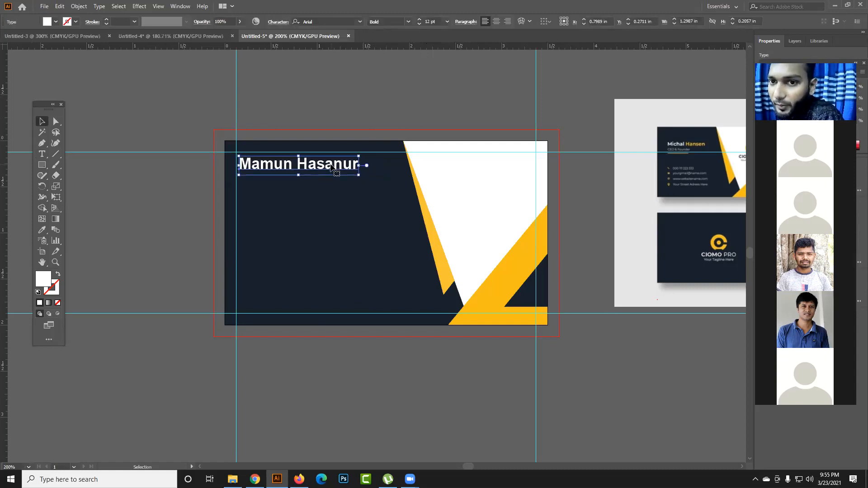
{"action": "key", "text": "Up"}
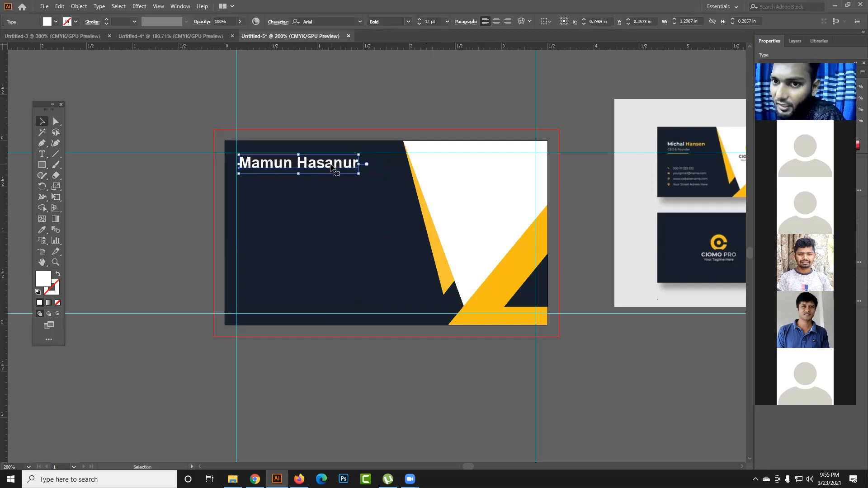
{"action": "left_click", "coordinate": [345, 107]}
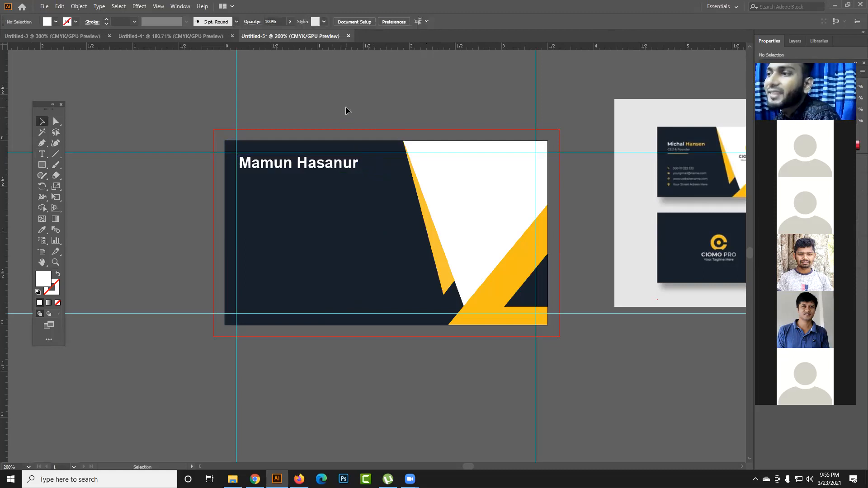
- Add a point text line reading "CEO & Founder" below the name
{"action": "left_click", "coordinate": [322, 165]}
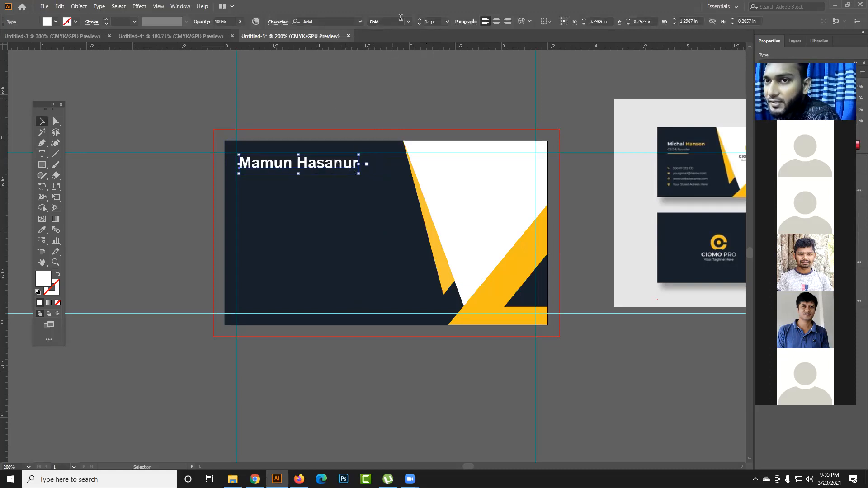
{"action": "left_click", "coordinate": [41, 154]}
{"action": "left_click", "coordinate": [284, 190]}
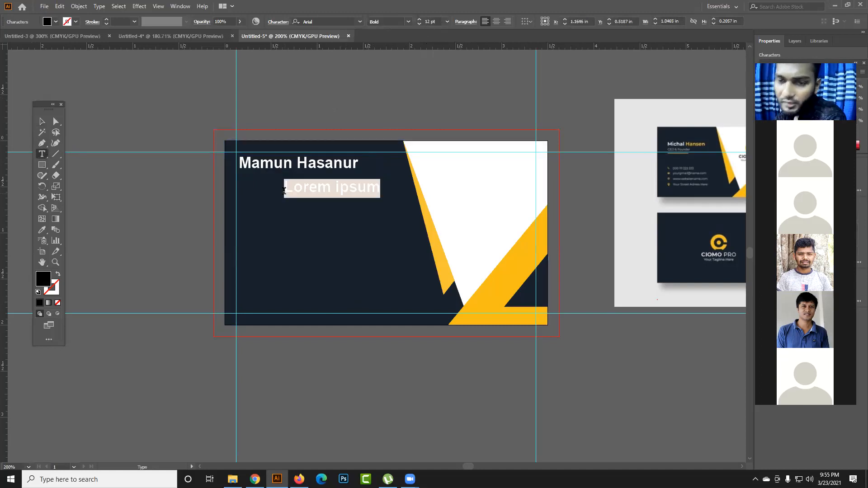
{"action": "type", "text": "CEO"}
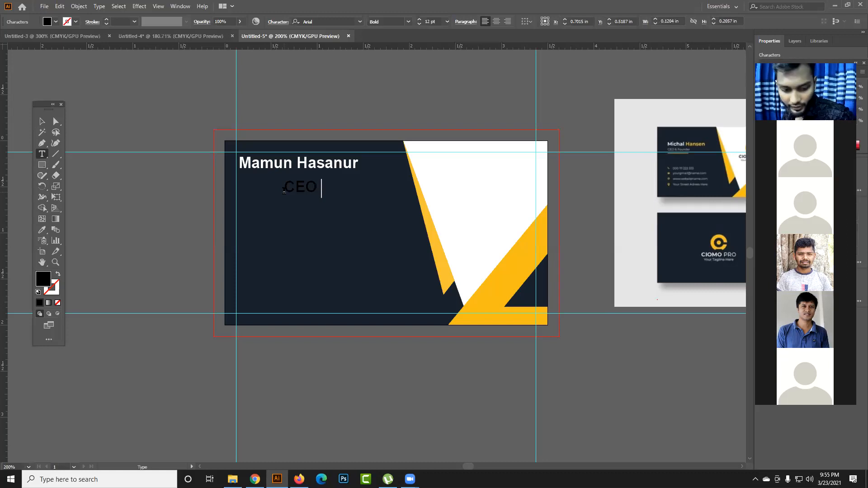
{"action": "type", "text": " & "}
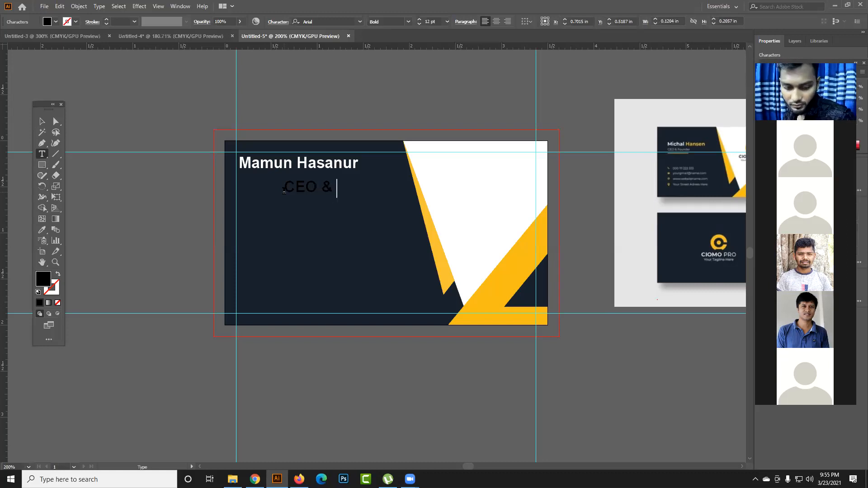
{"action": "type", "text": "Founder"}
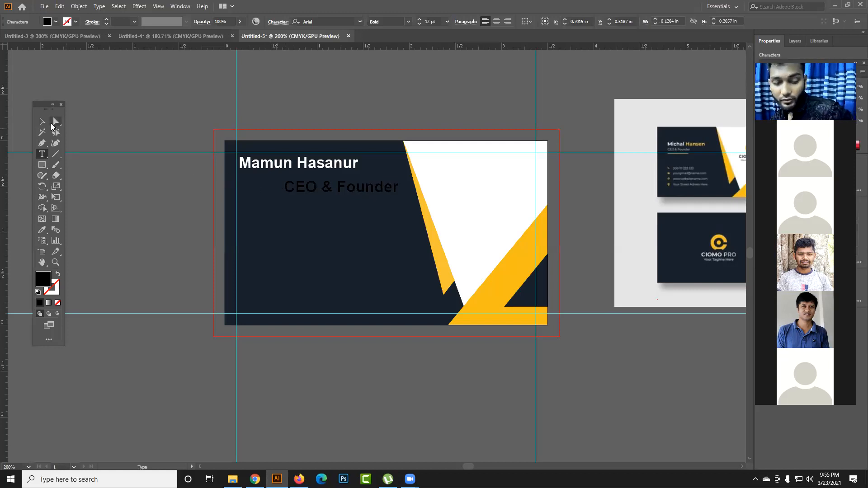
- Recolour the whole "CEO & Founder" line white with the Color Picker
{"action": "key", "text": "ctrl+a"}
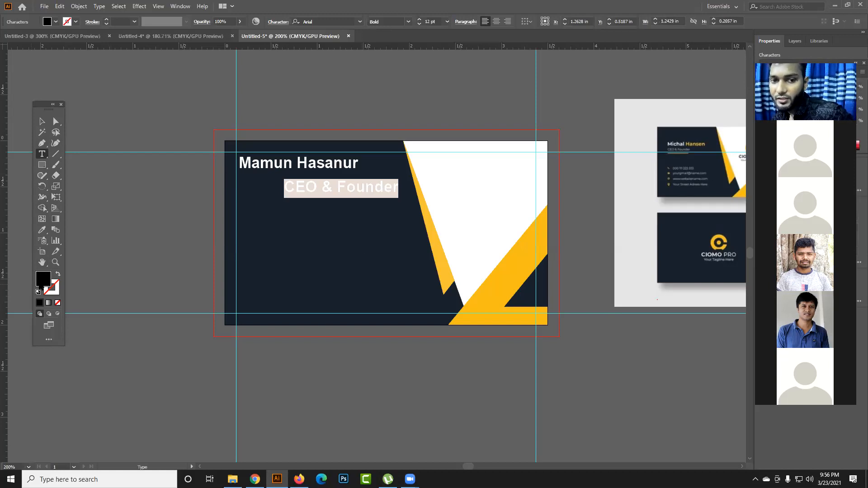
{"action": "double_click", "coordinate": [42, 284]}
{"action": "left_click", "coordinate": [317, 180]}
{"action": "left_click", "coordinate": [518, 183]}
- Move the "CEO & Founder" line directly beneath the name, to about X 0.85 in, Y 0.45 in
{"action": "left_click", "coordinate": [41, 122]}
{"action": "left_click", "coordinate": [129, 109]}
{"action": "left_click_drag", "start_coordinate": [382, 192], "coordinate": [343, 186]}
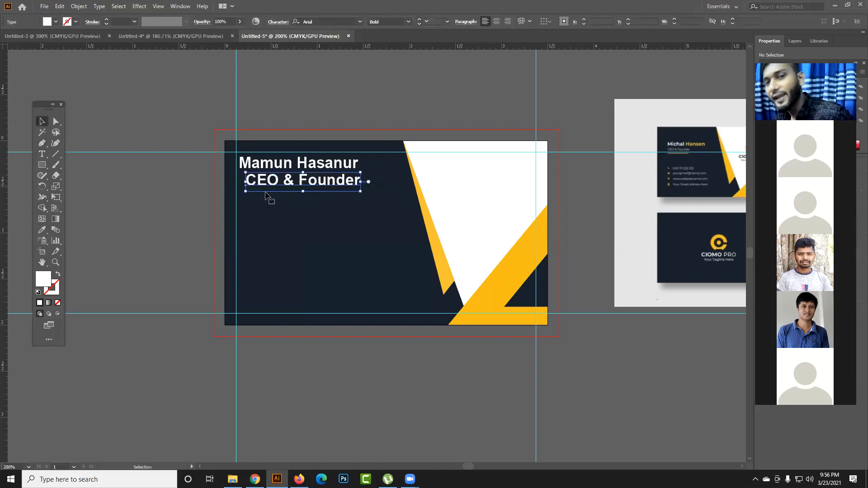
{"action": "left_click", "coordinate": [203, 207]}
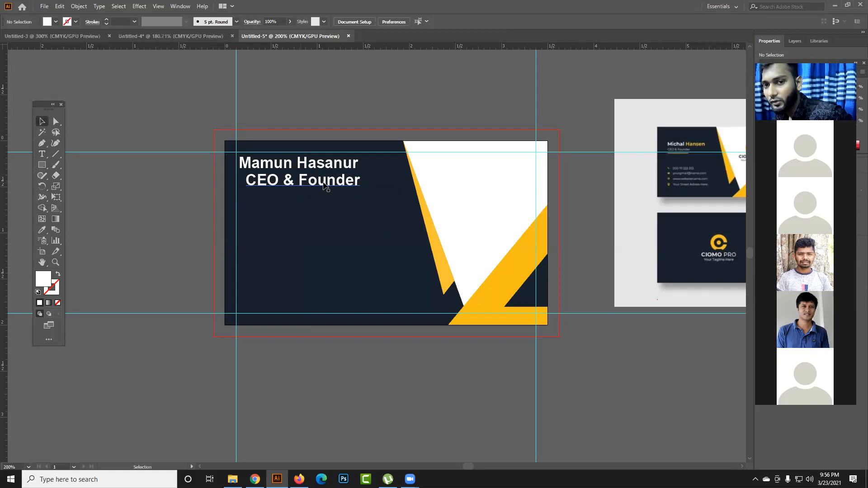
- Change the "CEO & Founder" line's font style to Regular
{"action": "left_click", "coordinate": [339, 186]}
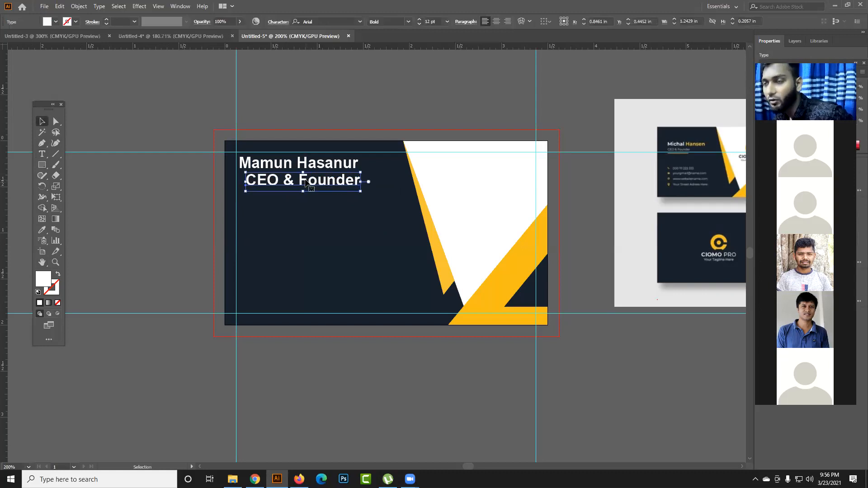
{"action": "left_click", "coordinate": [407, 21]}
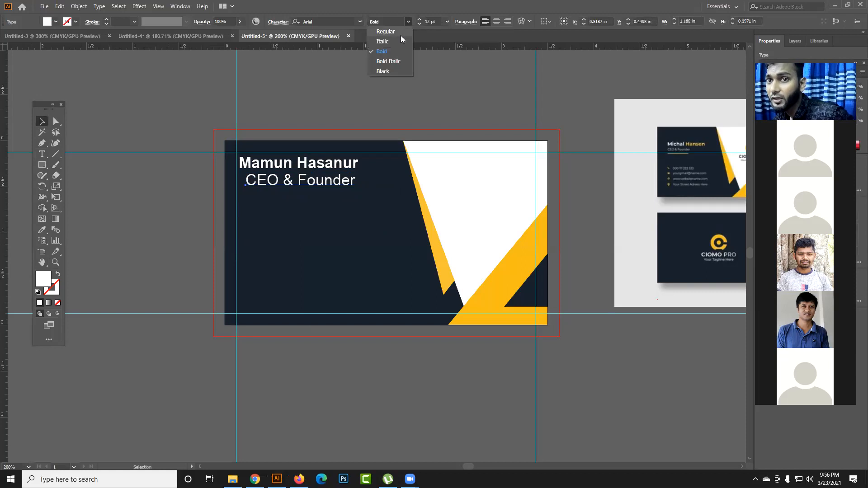
{"action": "left_click", "coordinate": [401, 32]}
{"action": "left_click", "coordinate": [388, 82]}
{"action": "left_click", "coordinate": [355, 186]}
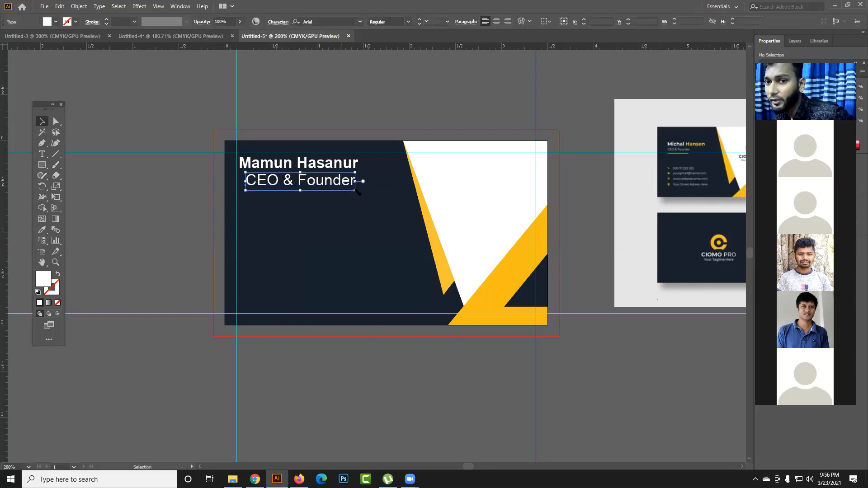
- Reduce the "CEO & Founder" line to 9 pt and align its left edge with the name, at about X 0.60 in, Y 0.41 in
{"action": "double_click", "coordinate": [416, 25]}
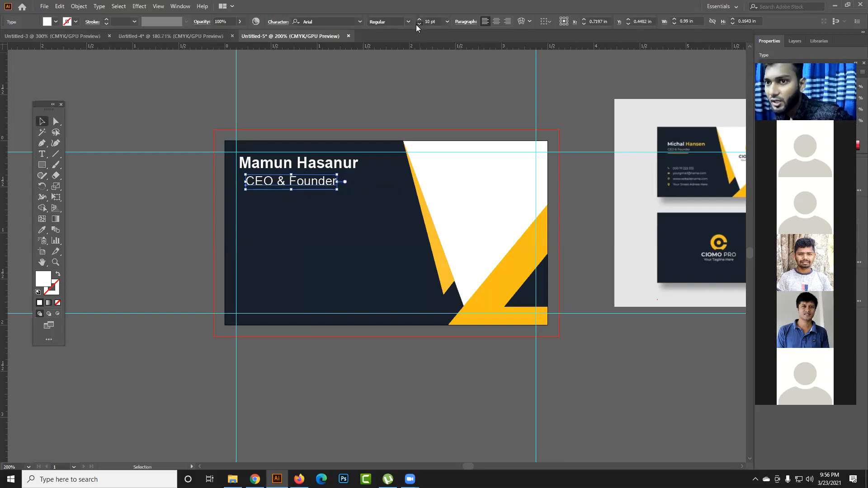
{"action": "left_click", "coordinate": [416, 24]}
{"action": "left_click", "coordinate": [292, 198]}
{"action": "left_click_drag", "start_coordinate": [297, 194], "coordinate": [290, 190]}
{"action": "left_click", "coordinate": [319, 112]}
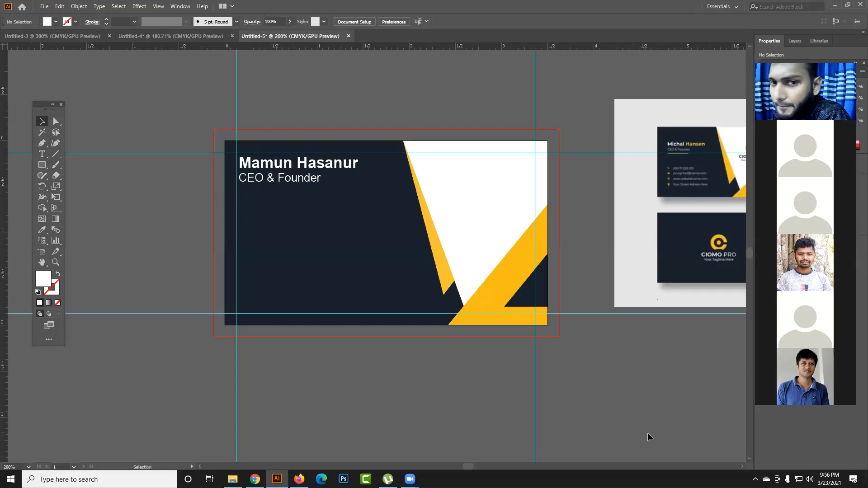
- Try a dark red fill for the "CEO & Founder" line in the Color Picker
{"action": "left_click", "coordinate": [294, 181]}
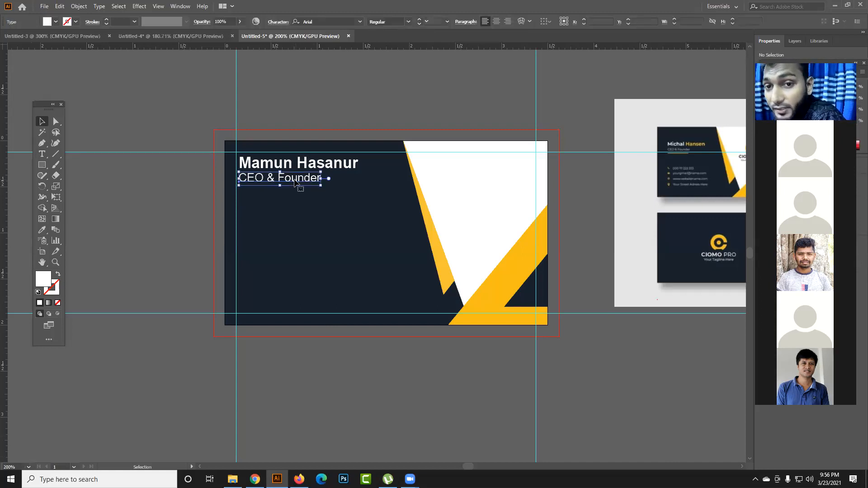
{"action": "left_click", "coordinate": [295, 167]}
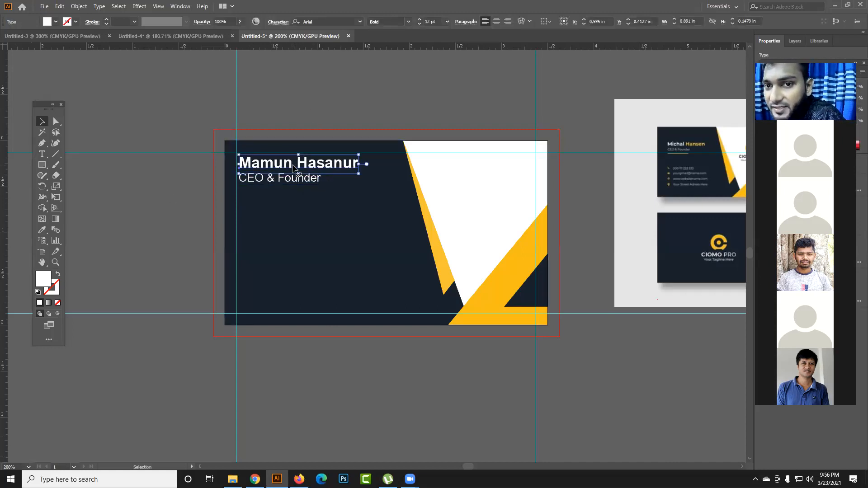
{"action": "left_click", "coordinate": [295, 181], "text": "shift"}
{"action": "left_click", "coordinate": [294, 181]}
{"action": "double_click", "coordinate": [53, 283]}
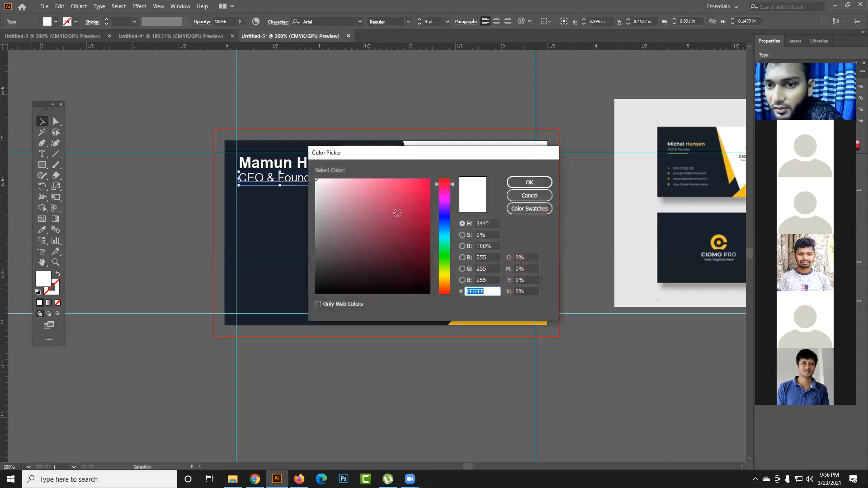
{"action": "type", "text": "ED0044"}
{"action": "left_click_drag", "start_coordinate": [451, 155], "coordinate": [351, 172]}
{"action": "key", "text": "Return"}
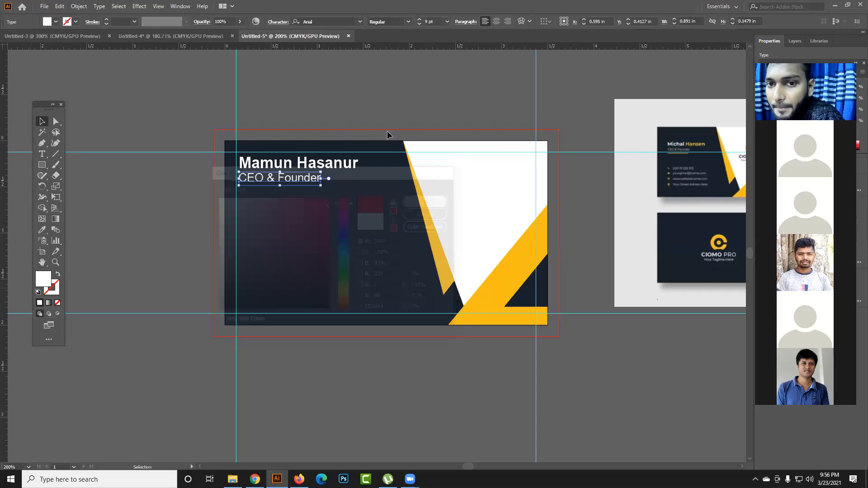
- Set the fill of the "CEO & Founder" text to white, FFFFFF
{"action": "left_click", "coordinate": [381, 112]}
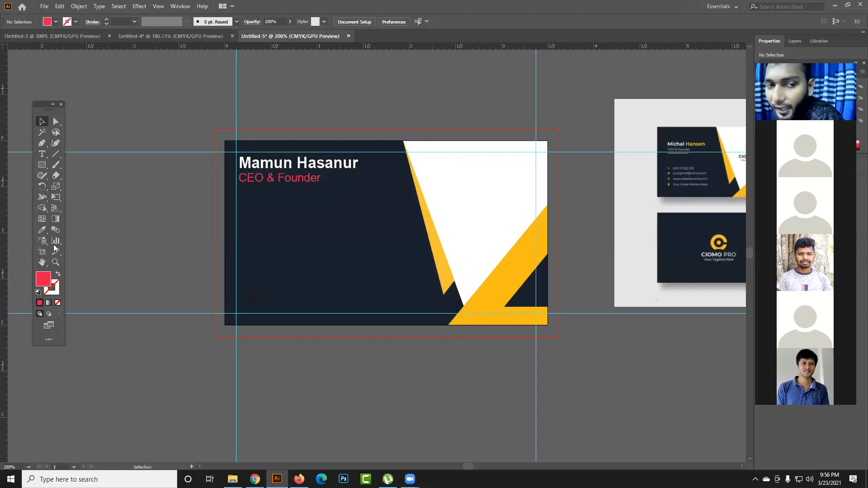
{"action": "left_click", "coordinate": [41, 155]}
{"action": "mouse_move", "coordinate": [240, 179]}
{"action": "left_mouse_down"}
{"action": "mouse_move", "coordinate": [326, 183]}
{"action": "mouse_move", "coordinate": [232, 176]}
{"action": "left_mouse_up"}
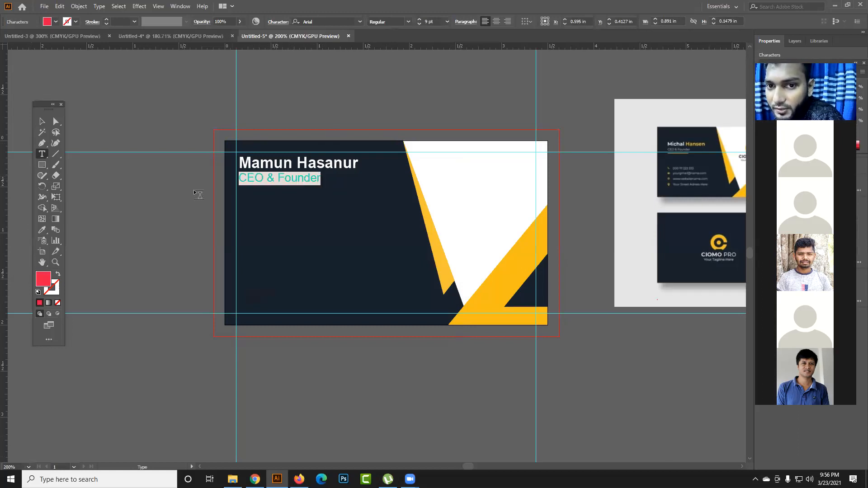
{"action": "double_click", "coordinate": [48, 277]}
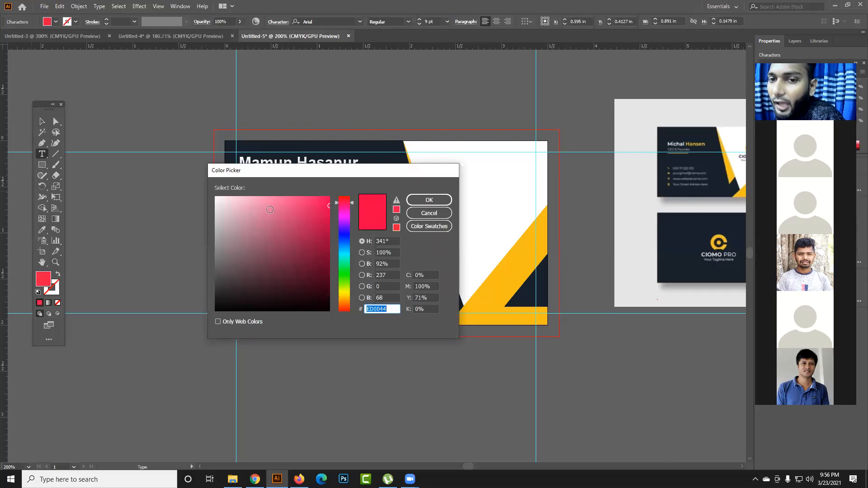
{"action": "left_click_drag", "start_coordinate": [216, 198], "coordinate": [208, 195]}
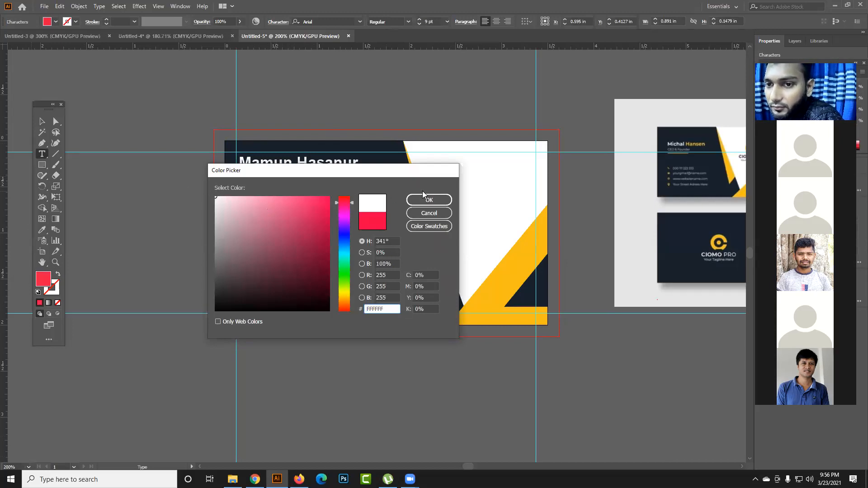
{"action": "left_click", "coordinate": [428, 199]}
{"action": "left_click", "coordinate": [46, 125]}
{"action": "left_click", "coordinate": [151, 119]}
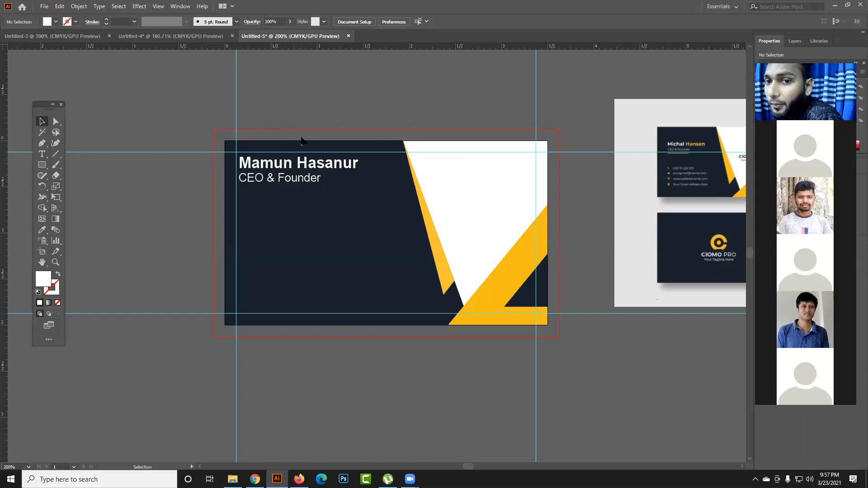
{"action": "left_click", "coordinate": [265, 179]}
{"action": "left_click", "coordinate": [187, 197]}
{"action": "left_click", "coordinate": [42, 154]}
{"action": "left_click", "coordinate": [134, 195]}
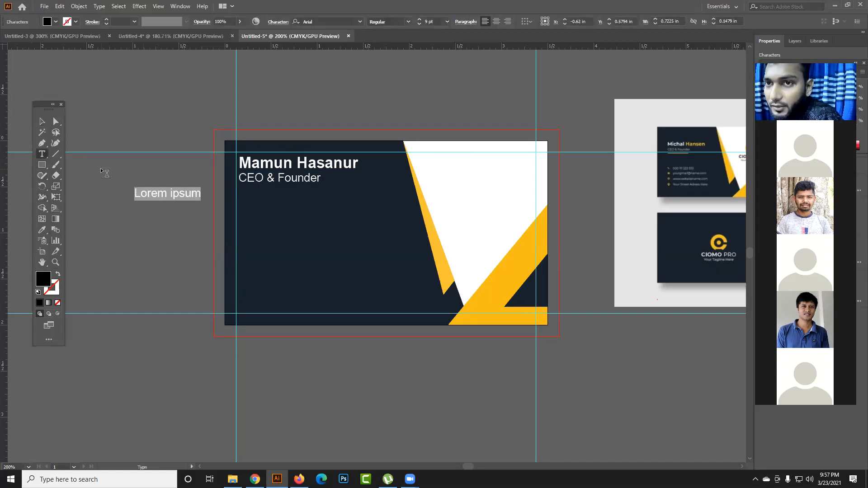
{"action": "left_click", "coordinate": [42, 121]}
{"action": "left_click_drag", "start_coordinate": [148, 180], "coordinate": [172, 208]}
{"action": "key", "text": "Delete"}
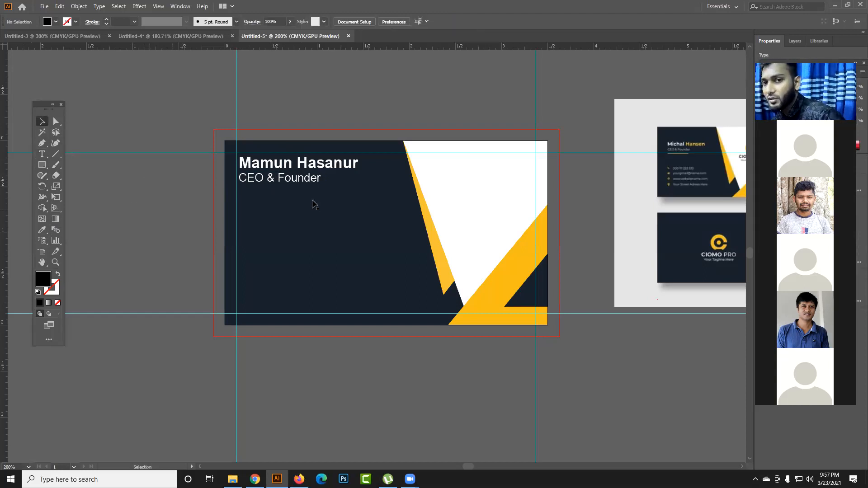
- Shift the "CEO & Founder" line out of alignment with the name, to about X 0.94 in, Y 0.43 in
{"action": "left_click", "coordinate": [312, 183]}
{"action": "mouse_move", "coordinate": [300, 177]}
{"action": "left_mouse_down"}
{"action": "mouse_move", "coordinate": [332, 195]}
{"action": "mouse_move", "coordinate": [285, 171]}
{"action": "mouse_move", "coordinate": [301, 180]}
{"action": "left_mouse_up"}
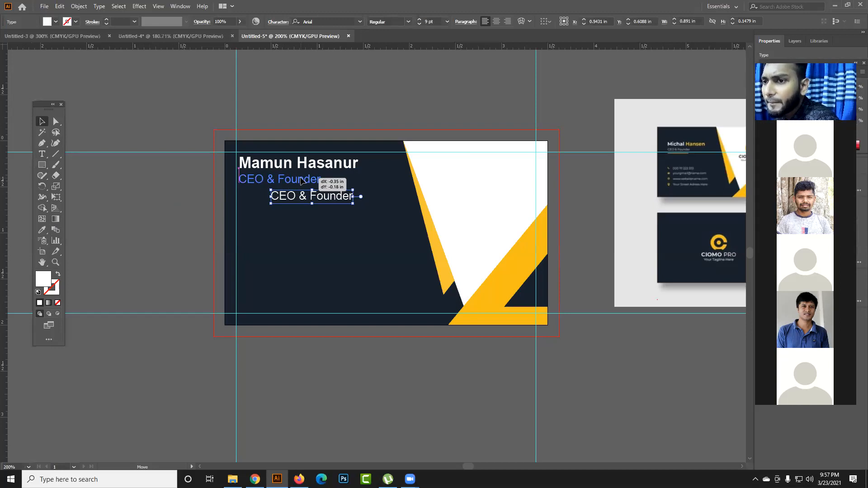
{"action": "left_click_drag", "start_coordinate": [301, 180], "coordinate": [332, 179]}
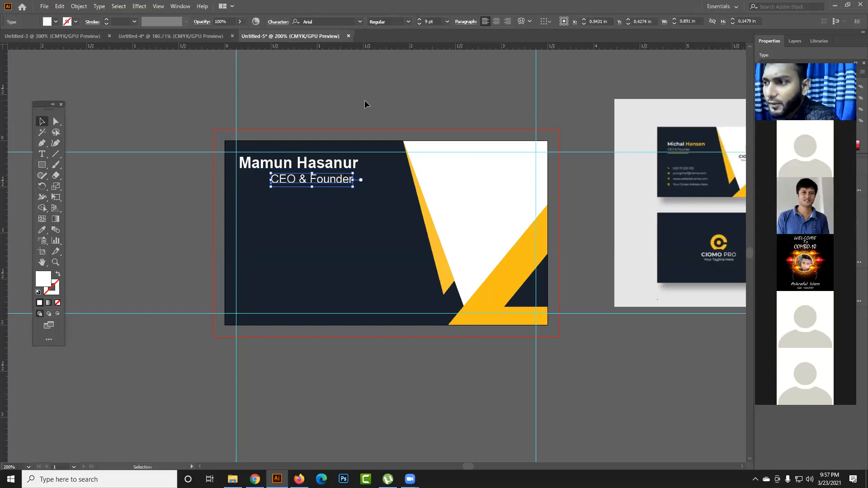
- Select the name and job-title lines together and bring up the Align options, placed clear of the text
{"action": "mouse_move", "coordinate": [340, 184]}
{"action": "left_mouse_down"}
{"action": "mouse_move", "coordinate": [340, 214]}
{"action": "mouse_move", "coordinate": [345, 176]}
{"action": "left_mouse_up"}
{"action": "left_click", "coordinate": [345, 168], "text": "shift"}
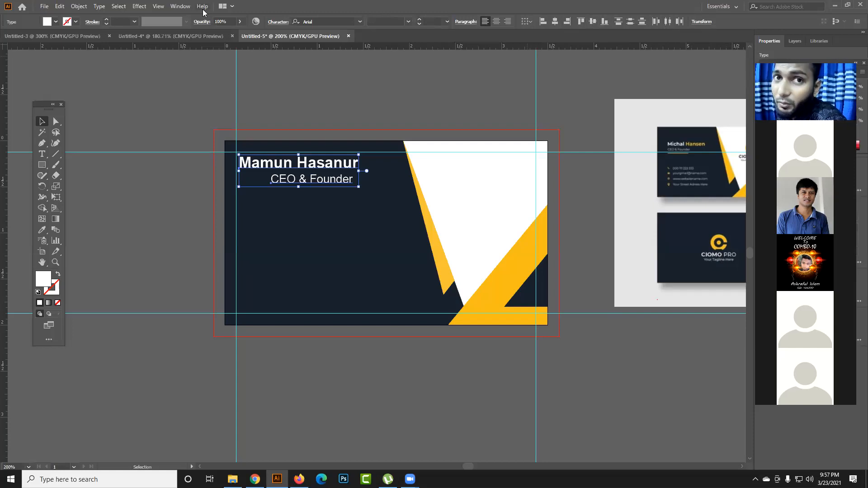
{"action": "left_click", "coordinate": [180, 6]}
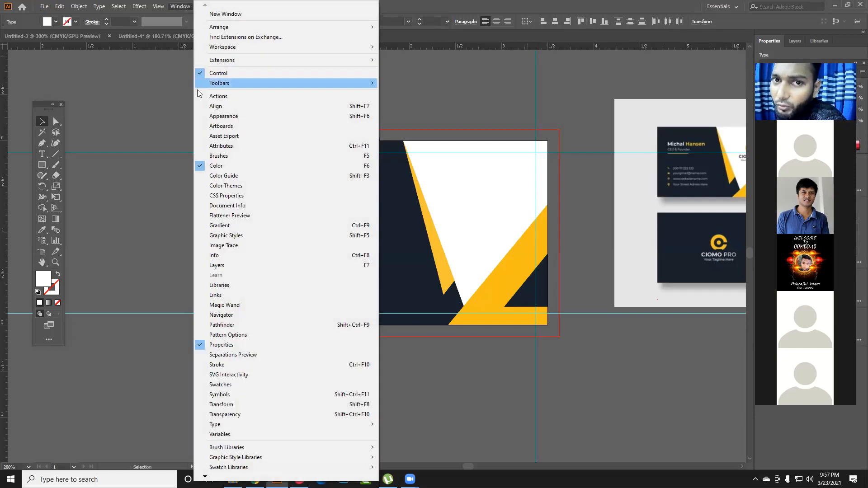
{"action": "left_click", "coordinate": [215, 106]}
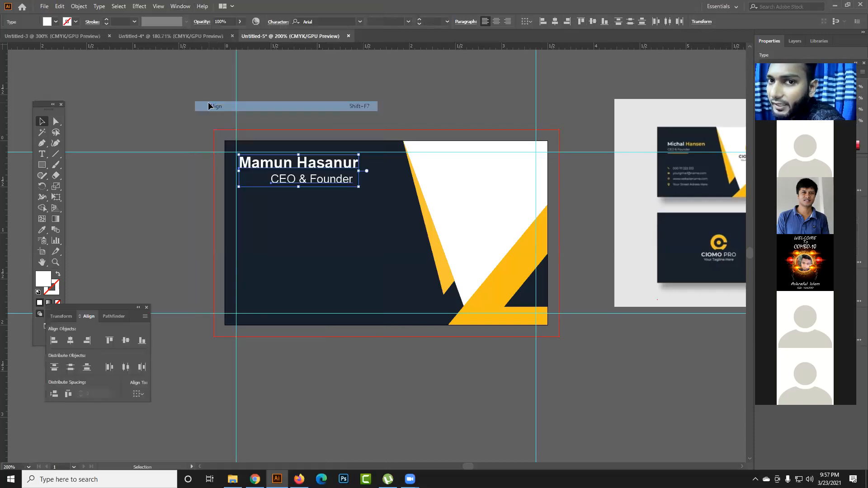
{"action": "left_click_drag", "start_coordinate": [131, 308], "coordinate": [224, 116]}
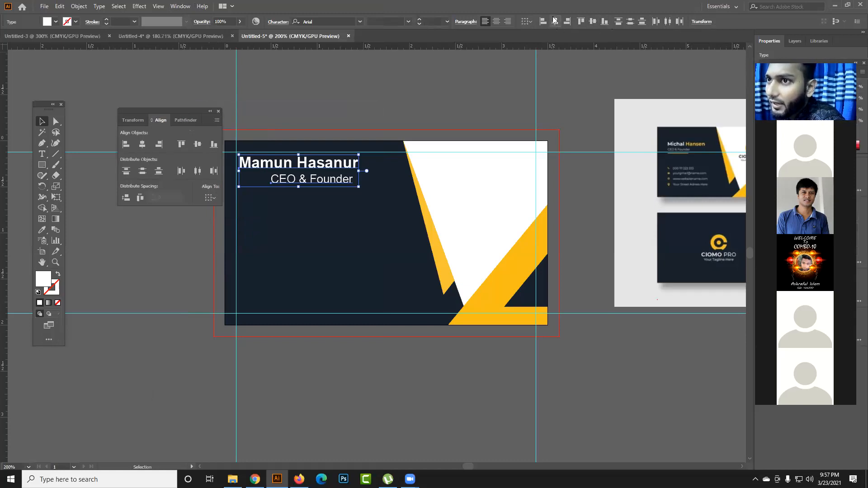
{"action": "mouse_move", "coordinate": [175, 115]}
{"action": "left_mouse_down"}
{"action": "mouse_move", "coordinate": [206, 95]}
{"action": "mouse_move", "coordinate": [183, 104]}
{"action": "left_mouse_up"}
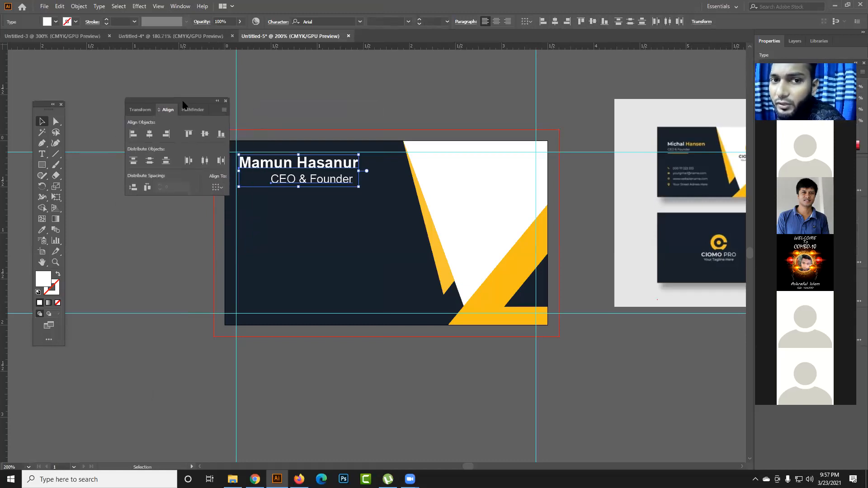
- Try left, right, top, bottom and horizontal center alignment on the name and "CEO & Founder" lines
{"action": "left_click", "coordinate": [134, 133]}
{"action": "left_click", "coordinate": [166, 134]}
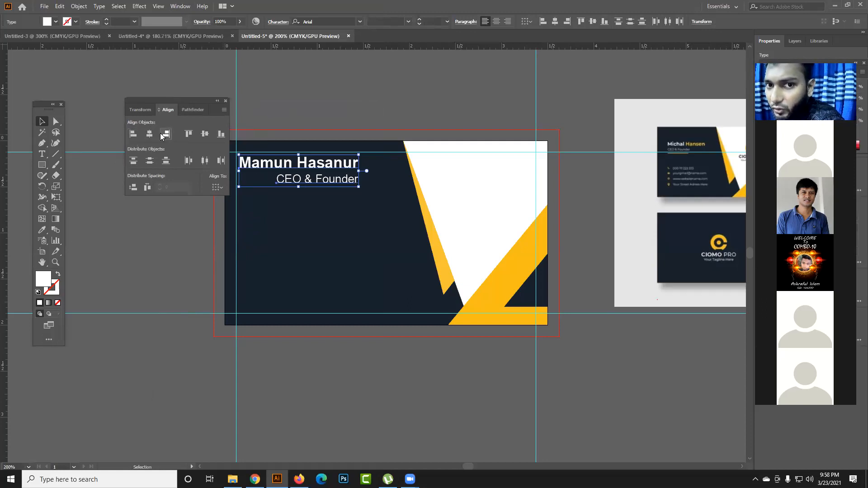
{"action": "left_click", "coordinate": [188, 134]}
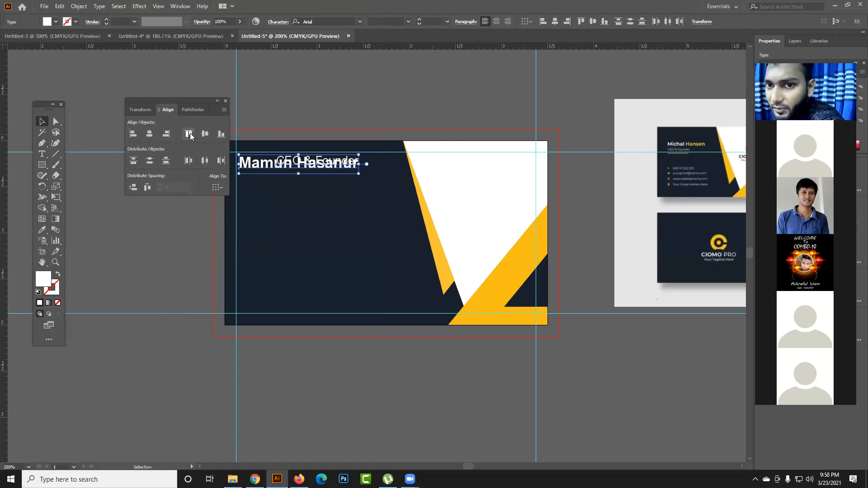
{"action": "left_click", "coordinate": [220, 134]}
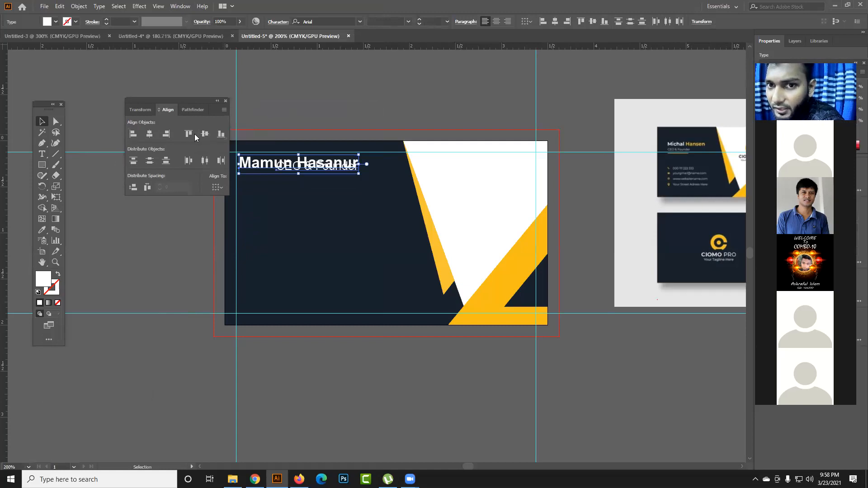
{"action": "left_click", "coordinate": [190, 134]}
{"action": "left_click", "coordinate": [220, 133]}
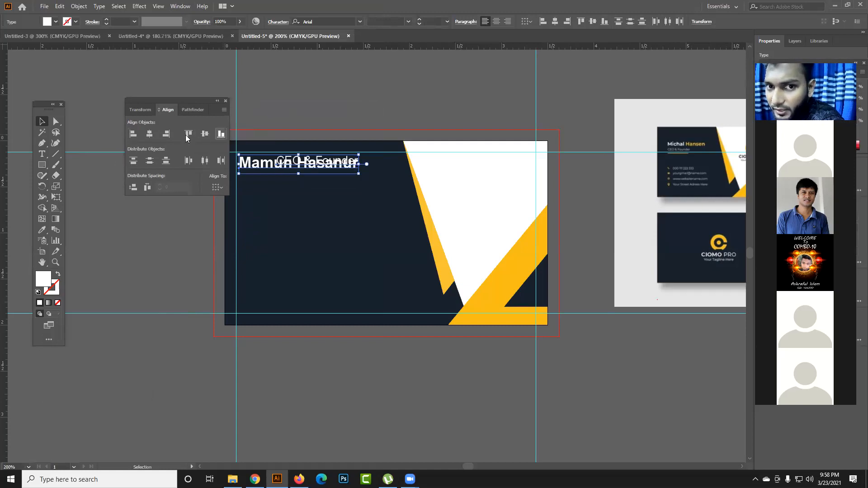
{"action": "left_click", "coordinate": [136, 138]}
{"action": "left_click", "coordinate": [146, 137]}
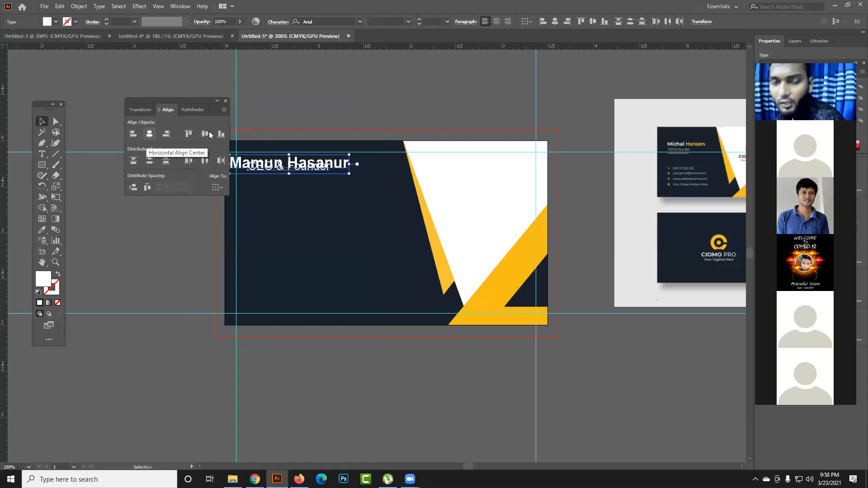
- Move the "CEO & Founder" line back beneath the name, to about X 0.70 in, Y 0.40 in
{"action": "left_click", "coordinate": [295, 102]}
{"action": "left_click_drag", "start_coordinate": [284, 171], "coordinate": [284, 185]}
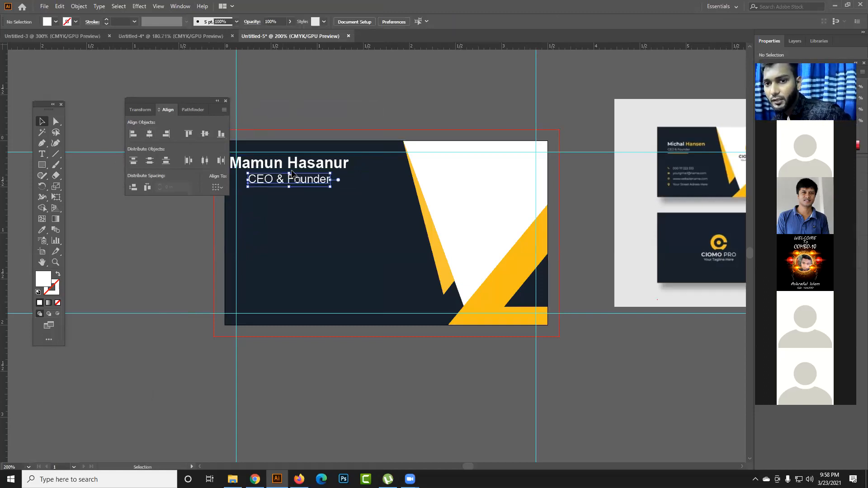
{"action": "key", "text": "Up"}
{"action": "key", "text": "Up"}
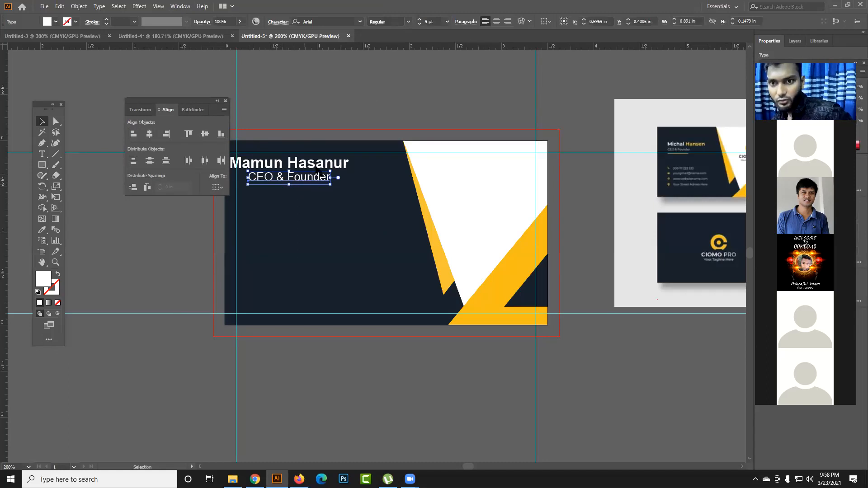
- Align the left edges of the name and "CEO & Founder" lines, trying right alignment as well
{"action": "left_click", "coordinate": [322, 164], "text": "shift"}
{"action": "left_click", "coordinate": [133, 135]}
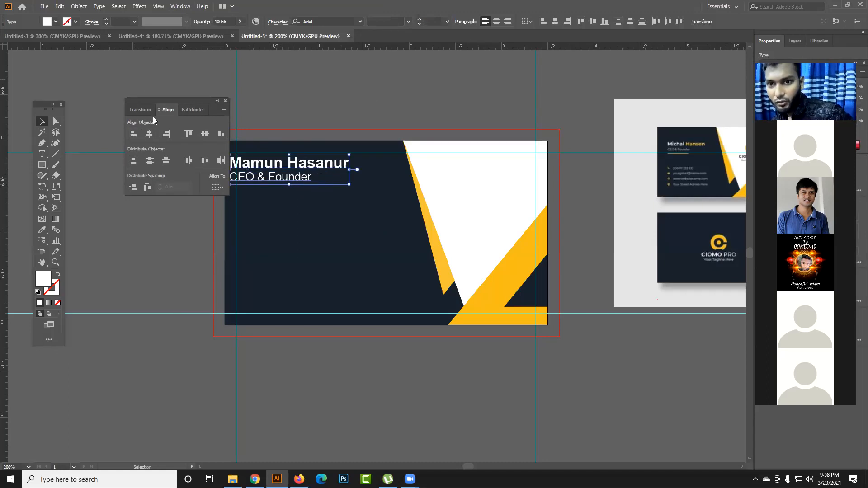
{"action": "left_click_drag", "start_coordinate": [171, 102], "coordinate": [117, 119]}
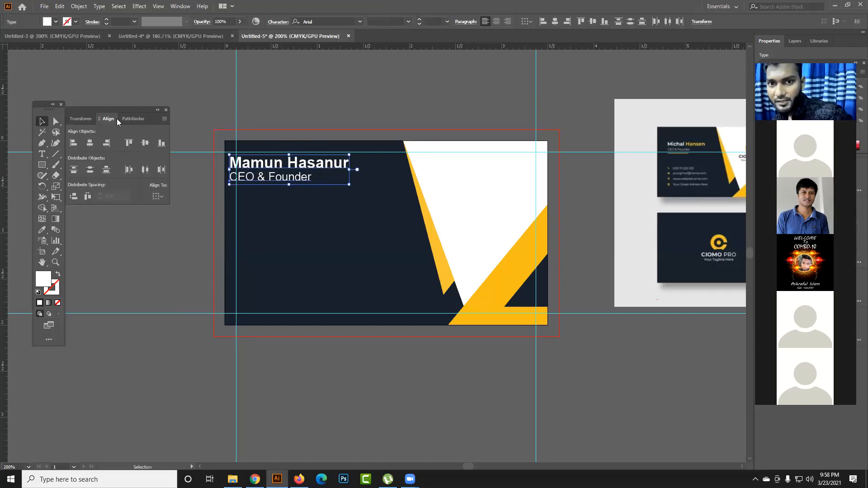
{"action": "left_click", "coordinate": [104, 144]}
{"action": "left_click", "coordinate": [75, 145]}
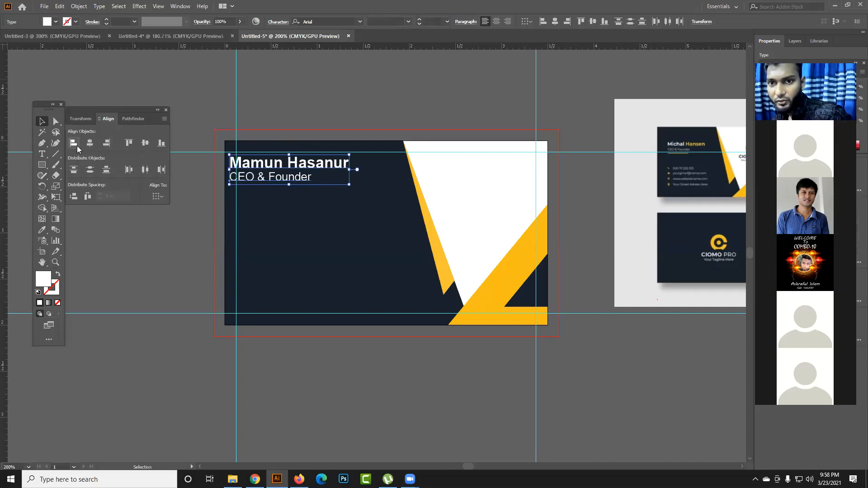
- Nudge the name and job-title lines together to sit just inside the card's left and upper margin guides
{"action": "left_click", "coordinate": [208, 86]}
{"action": "left_click", "coordinate": [288, 174]}
{"action": "left_click", "coordinate": [311, 163], "text": "shift"}
{"action": "key", "text": "Right"}
{"action": "key", "text": "Right"}
{"action": "key", "text": "Right"}
{"action": "key", "text": "Right"}
{"action": "key", "text": "Right"}
{"action": "key", "text": "Right"}
{"action": "key", "text": "Right"}
{"action": "key", "text": "Right"}
{"action": "key", "text": "Right"}
{"action": "key", "text": "Right"}
{"action": "key", "text": "Right"}
{"action": "key", "text": "Right"}
{"action": "key", "text": "Right"}
{"action": "key", "text": "Right"}
{"action": "key", "text": "Right"}
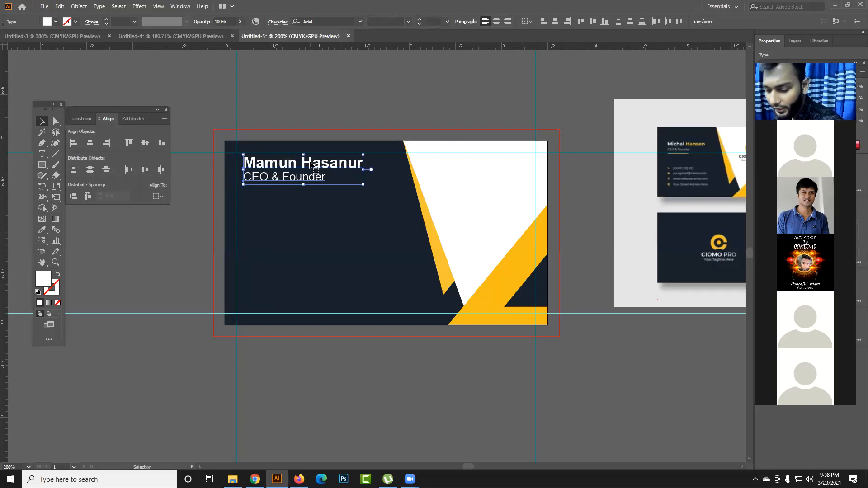
{"action": "key", "text": "Left"}
{"action": "key", "text": "Left"}
{"action": "key", "text": "Left"}
{"action": "key", "text": "Left"}
{"action": "key", "text": "Left"}
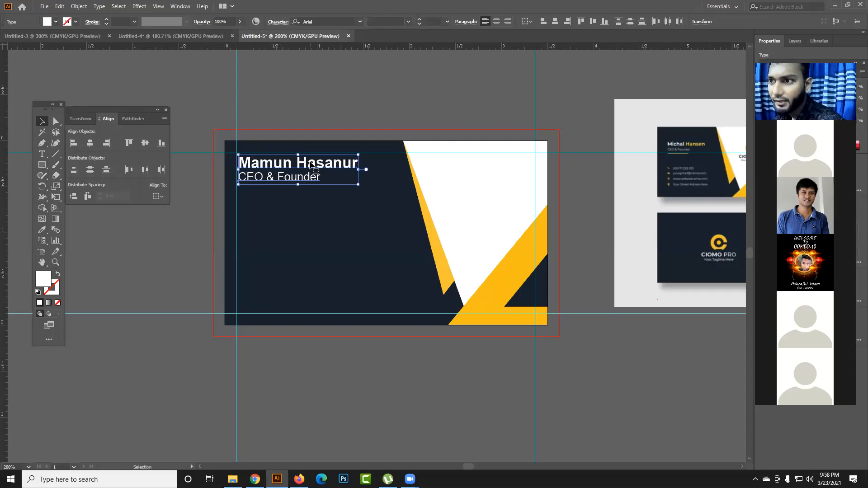
{"action": "key", "text": "Up"}
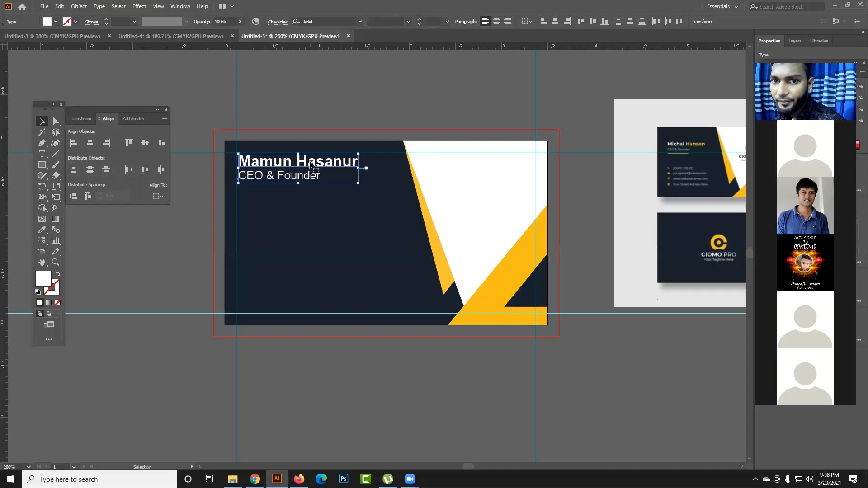
{"action": "left_click", "coordinate": [315, 111]}
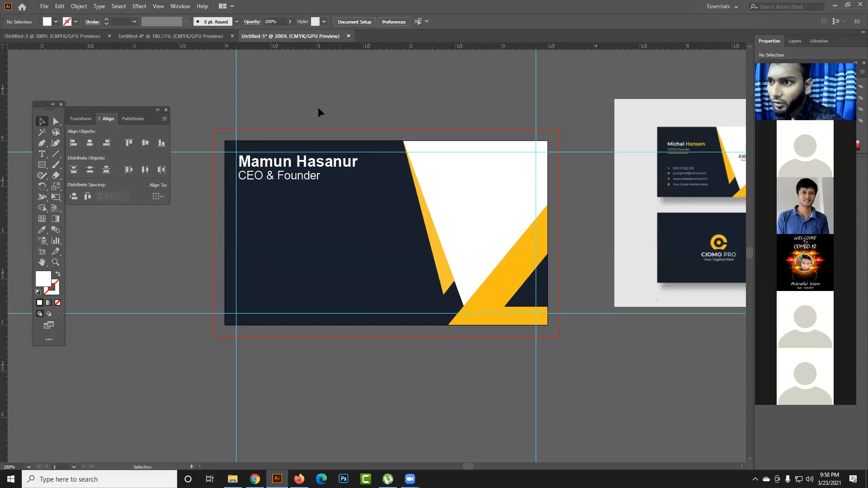
- Draw a thin bar about 0.85 × 0.02 in beneath "CEO & Founder", give it the diagonal stripe's yellow, and shift it slightly left
{"action": "left_click_drag", "start_coordinate": [42, 165], "coordinate": [130, 167]}
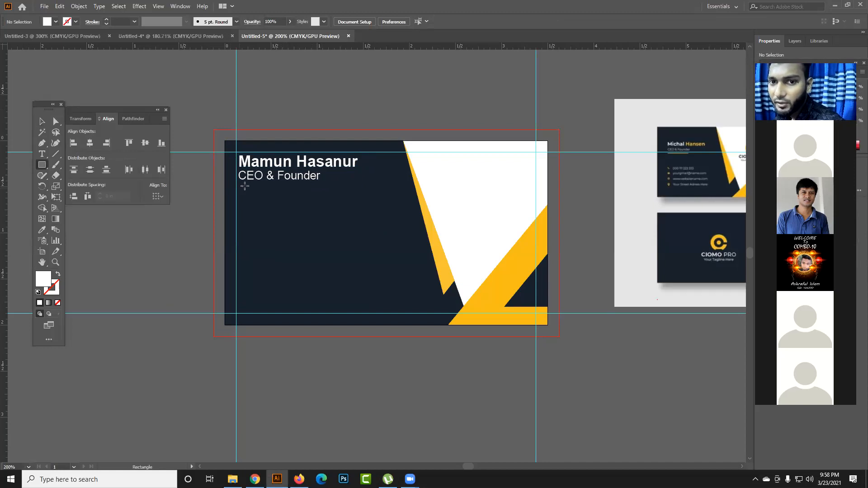
{"action": "left_click_drag", "start_coordinate": [241, 184], "coordinate": [321, 185]}
{"action": "left_click", "coordinate": [42, 229]}
{"action": "left_click", "coordinate": [448, 266]}
{"action": "left_click", "coordinate": [42, 122]}
{"action": "left_click", "coordinate": [117, 287]}
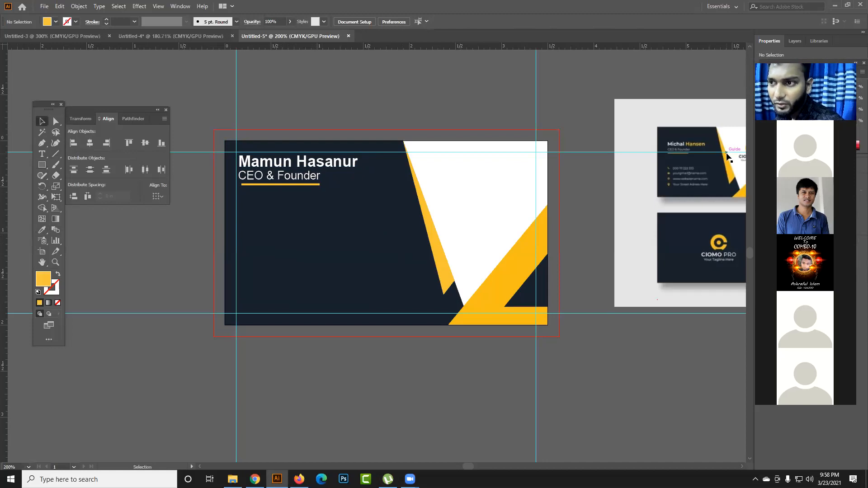
{"action": "left_click", "coordinate": [310, 189]}
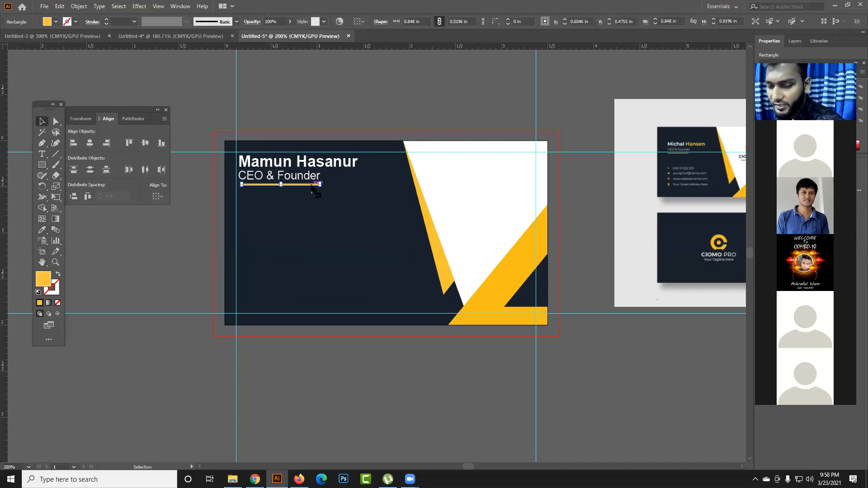
{"action": "left_click", "coordinate": [341, 107]}
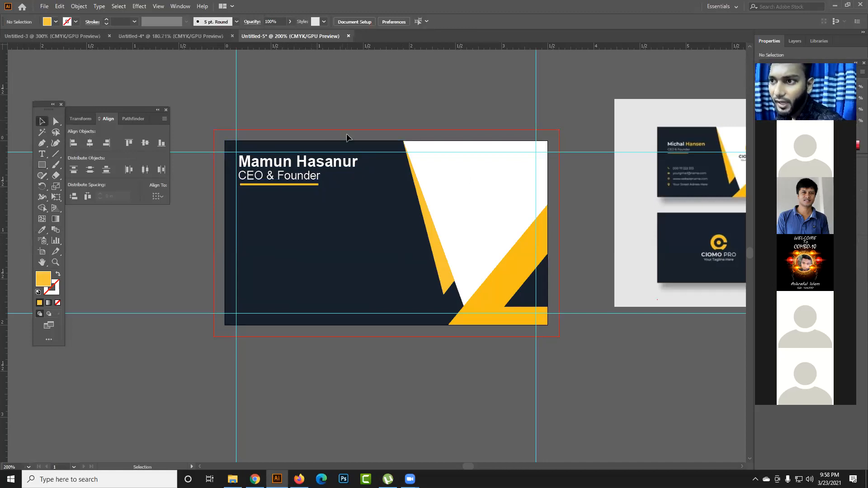
- Recolor the surname in the name line with the yellow sampled from the narrow diagonal stripe
{"action": "key", "text": "t"}
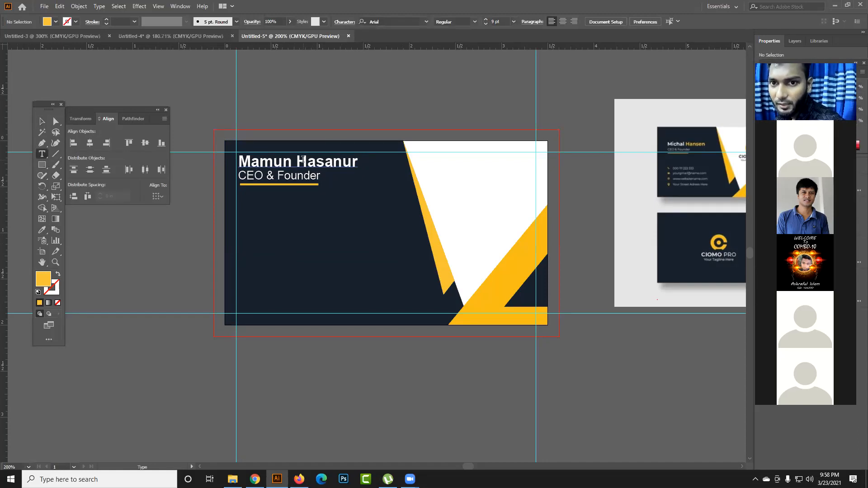
{"action": "double_click", "coordinate": [324, 159]}
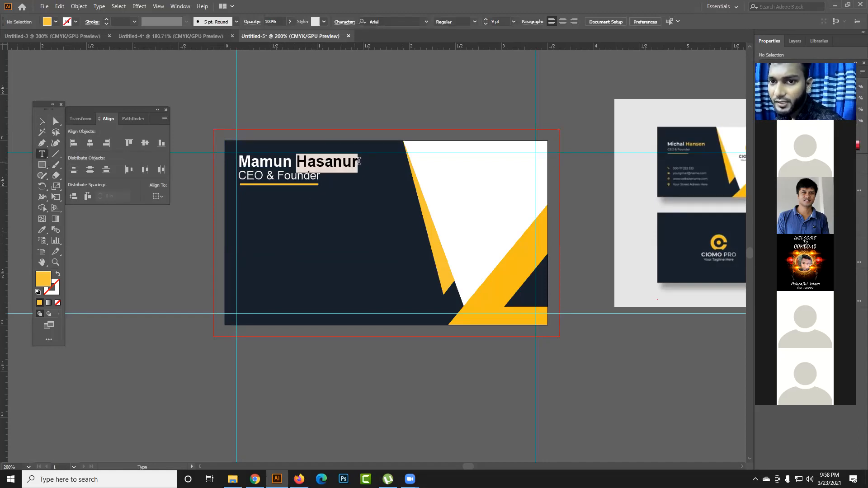
{"action": "left_click", "coordinate": [40, 231]}
{"action": "left_click", "coordinate": [443, 256]}
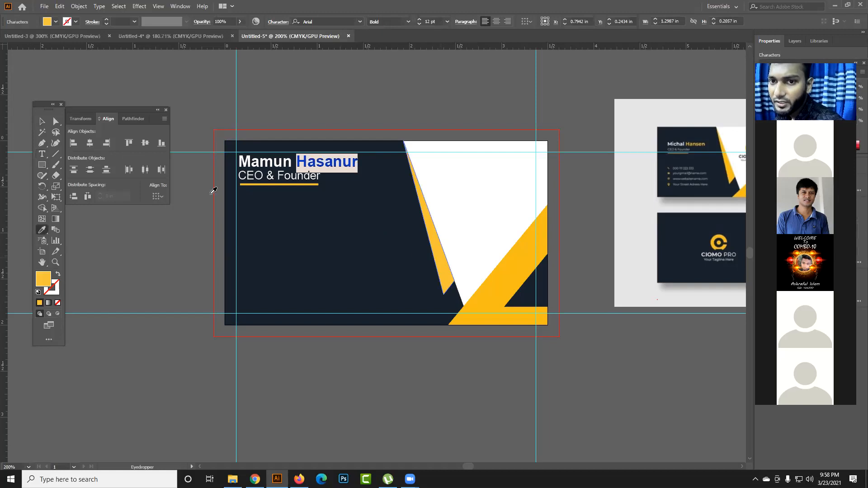
{"action": "left_click", "coordinate": [42, 121]}
{"action": "left_click", "coordinate": [169, 105]}
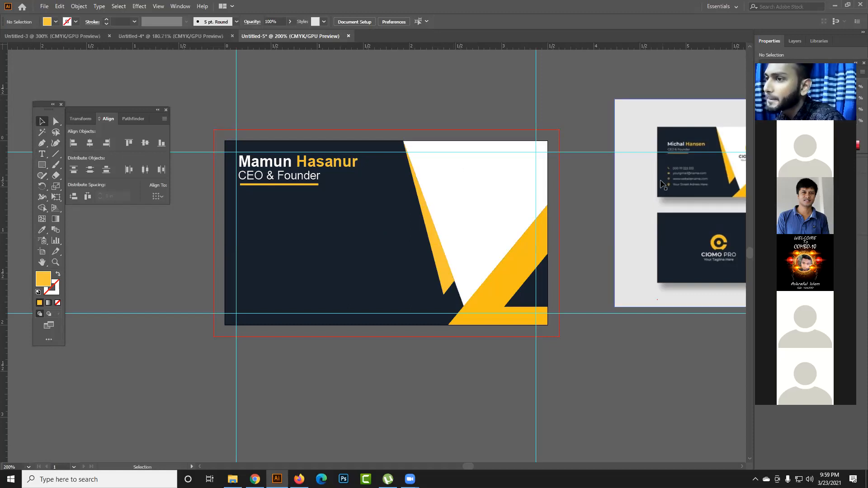
{"action": "left_click", "coordinate": [701, 177]}
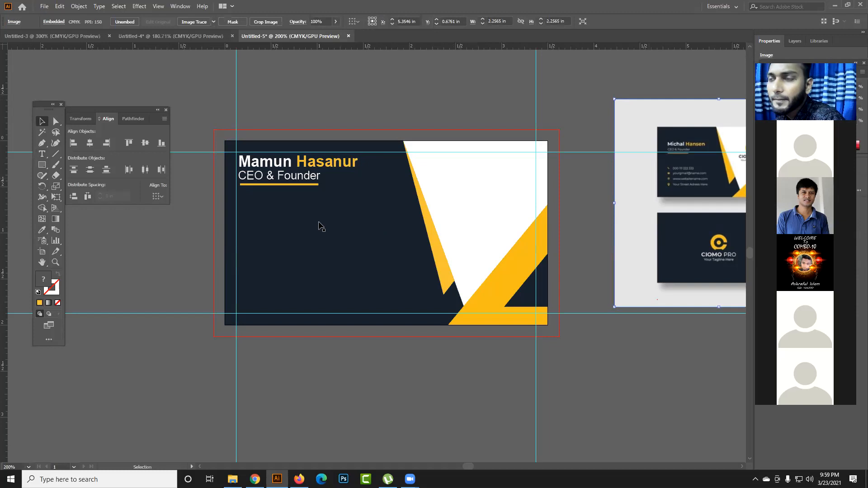
{"action": "left_click_drag", "start_coordinate": [426, 257], "coordinate": [405, 235]}
{"action": "left_click", "coordinate": [42, 154]}
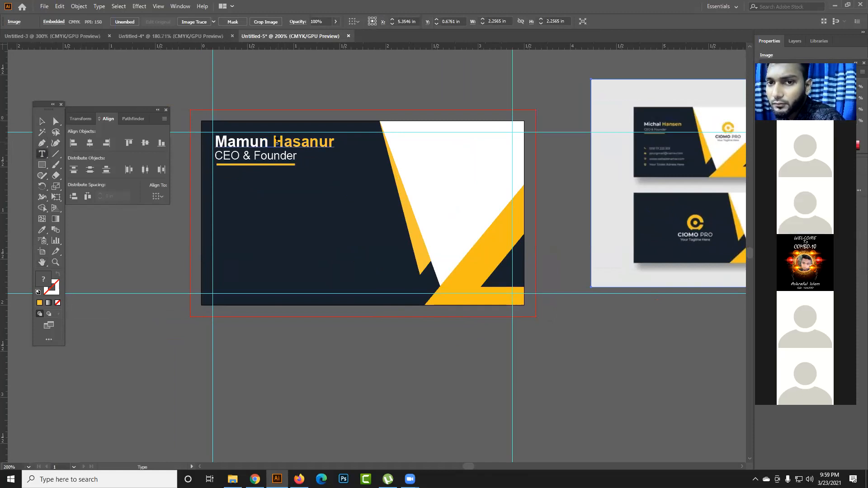
{"action": "left_click", "coordinate": [42, 121]}
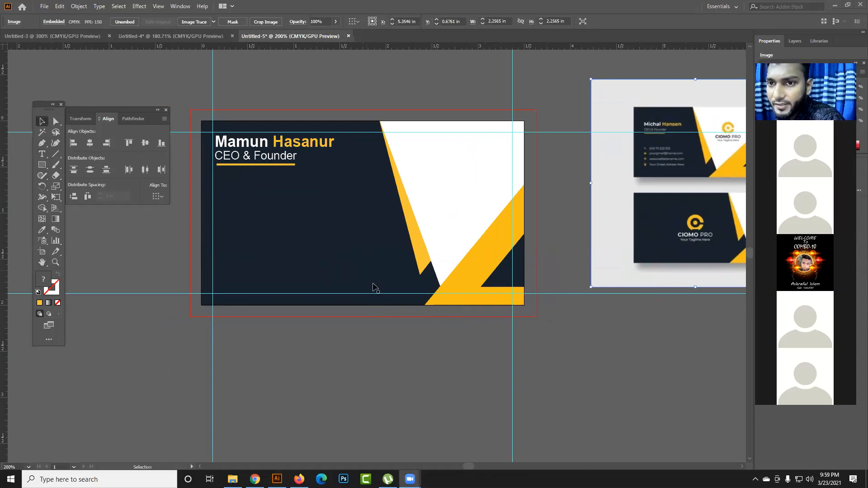
- Replace the yellow bar beneath "CEO & Founder" with a thinner yellow rectangle about 1 × 0.01 in, set close under the job title
{"action": "left_click", "coordinate": [266, 196]}
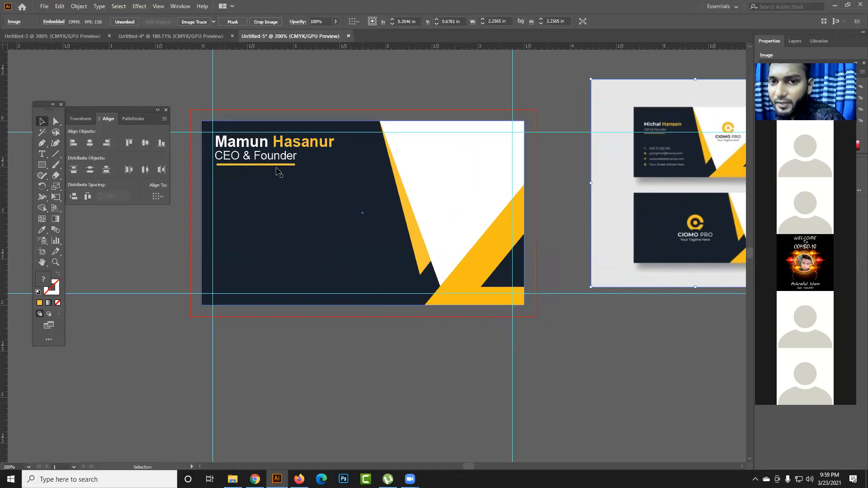
{"action": "left_click_drag", "start_coordinate": [280, 164], "coordinate": [281, 193]}
{"action": "key", "text": "Delete"}
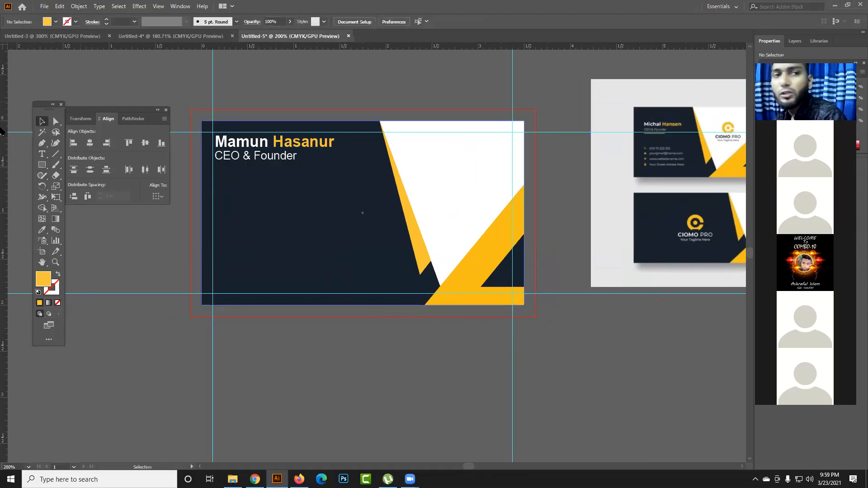
{"action": "left_click", "coordinate": [49, 167]}
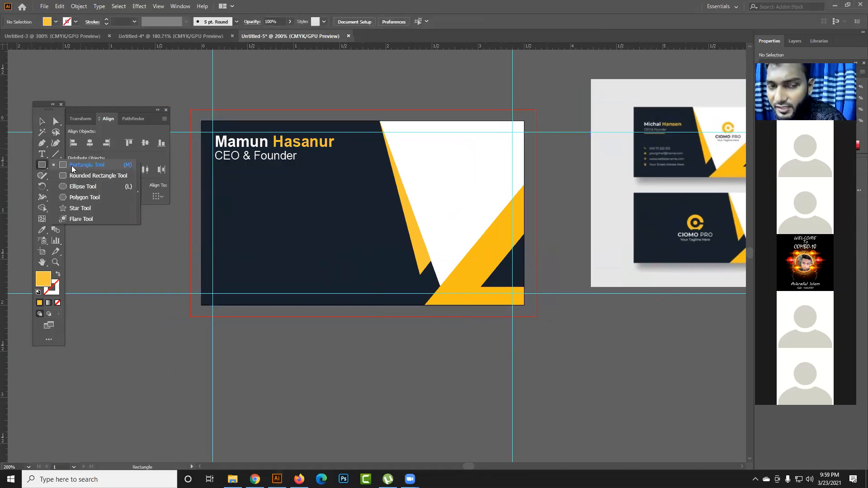
{"action": "left_click", "coordinate": [72, 166]}
{"action": "left_click_drag", "start_coordinate": [217, 167], "coordinate": [309, 168]}
{"action": "left_click", "coordinate": [42, 121]}
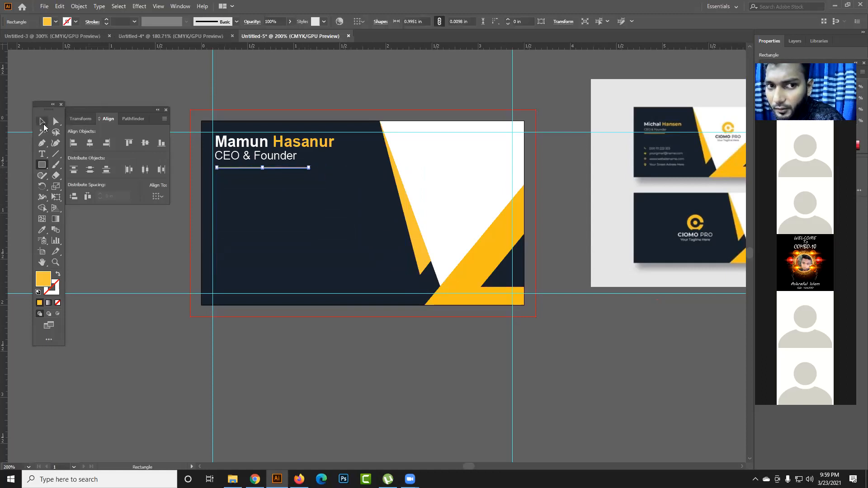
{"action": "left_click", "coordinate": [109, 218]}
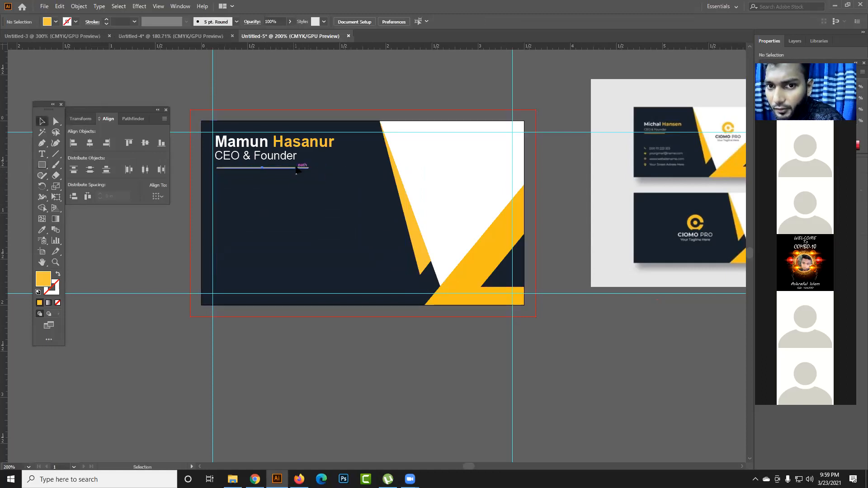
{"action": "left_click_drag", "start_coordinate": [296, 168], "coordinate": [296, 163]}
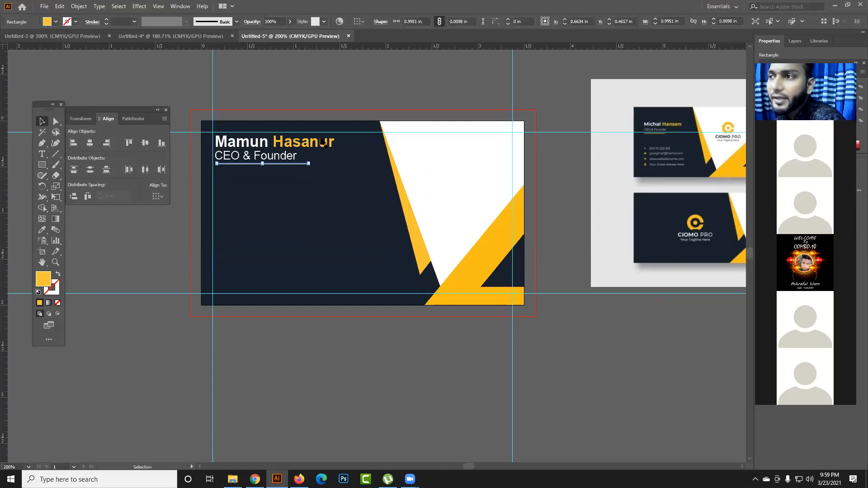
- Try a shorter, thicker underline beneath the job title and undo the resize
{"action": "left_click_drag", "start_coordinate": [308, 165], "coordinate": [297, 168]}
{"action": "left_click", "coordinate": [319, 101]}
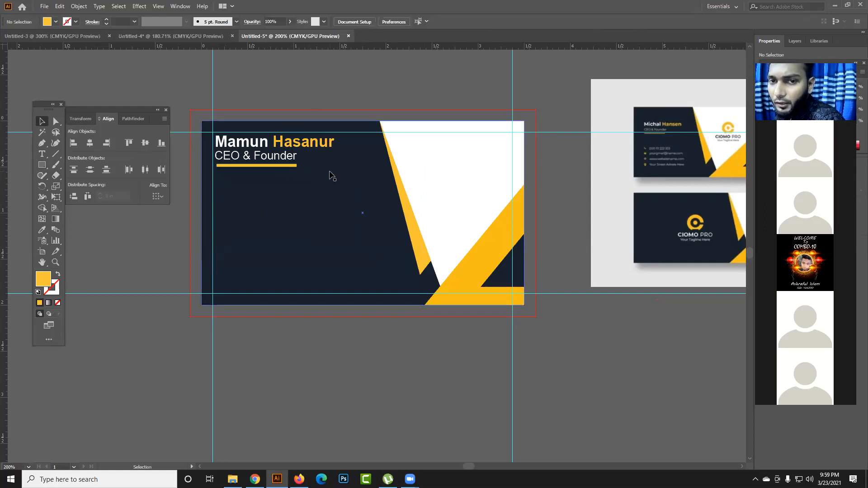
{"action": "key", "text": "ctrl+z"}
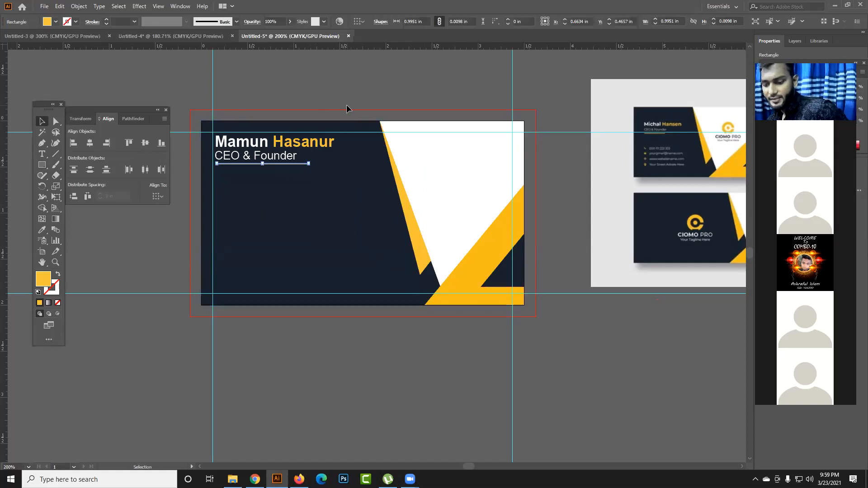
{"action": "left_click", "coordinate": [352, 105]}
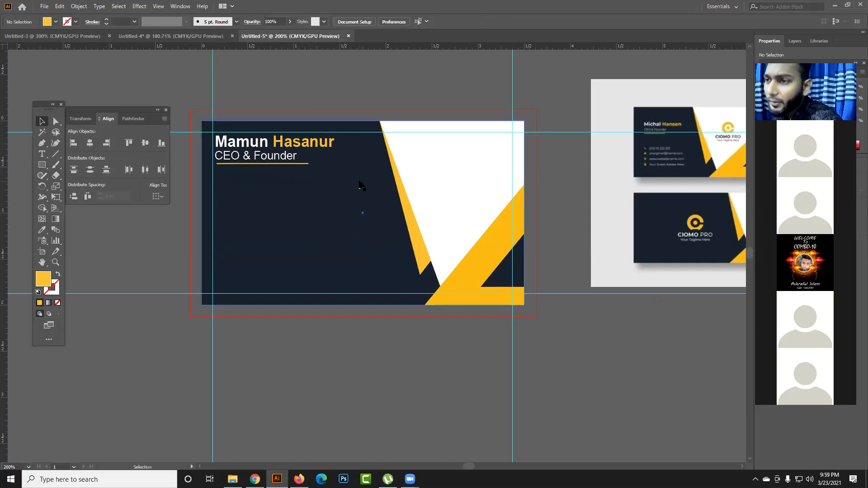
- Move the reference mockup slightly closer to the card and add a phone-number text line on the navy area below the underline
{"action": "left_click_drag", "start_coordinate": [683, 153], "coordinate": [658, 137]}
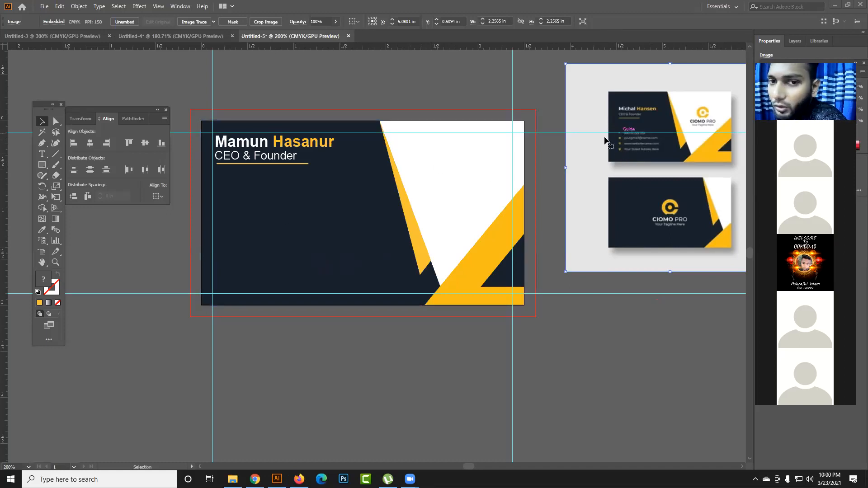
{"action": "left_click", "coordinate": [41, 154]}
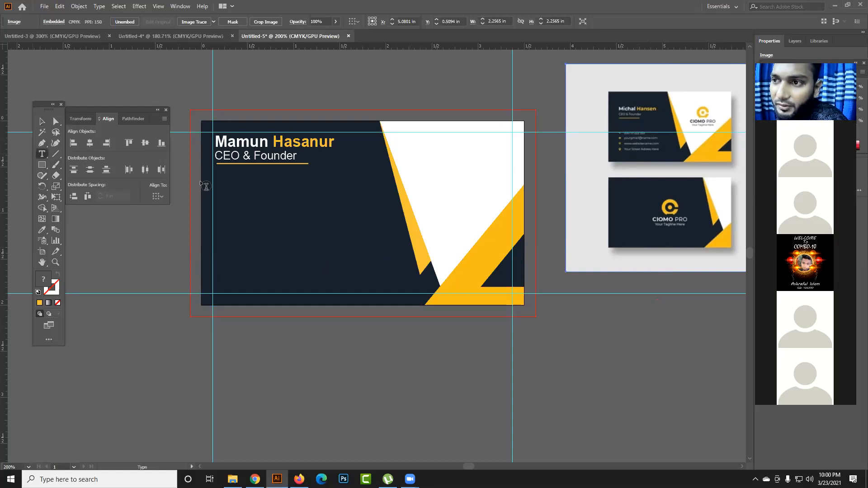
{"action": "left_click", "coordinate": [228, 202]}
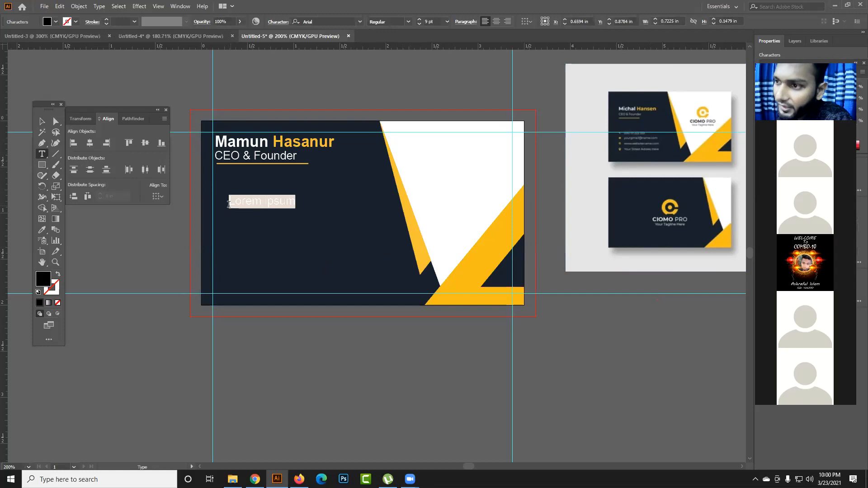
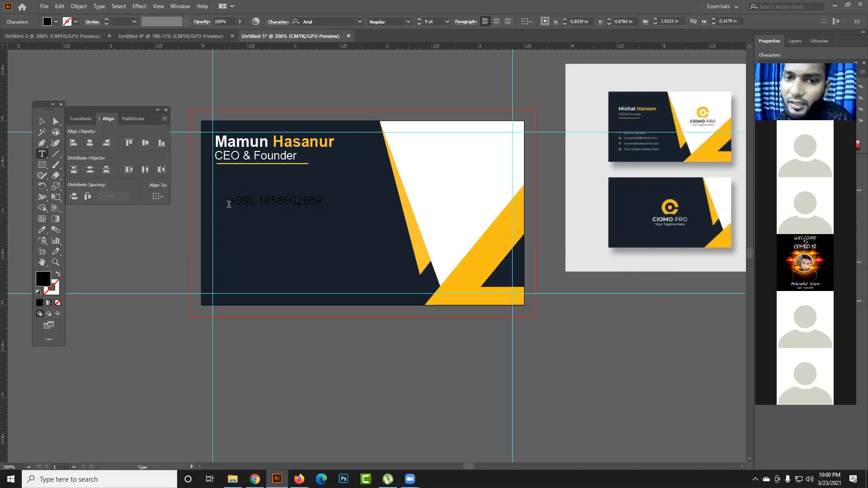
- Change the phone-number line's fill to white
{"action": "left_click", "coordinate": [44, 120]}
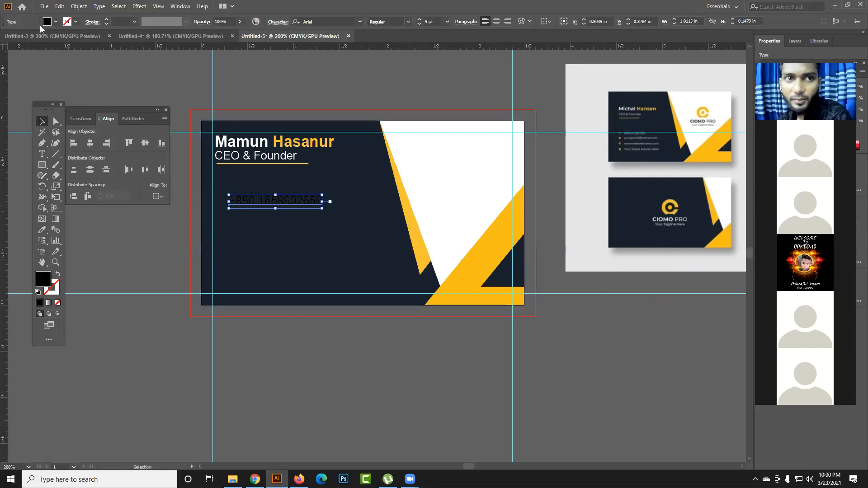
{"action": "left_click", "coordinate": [55, 21]}
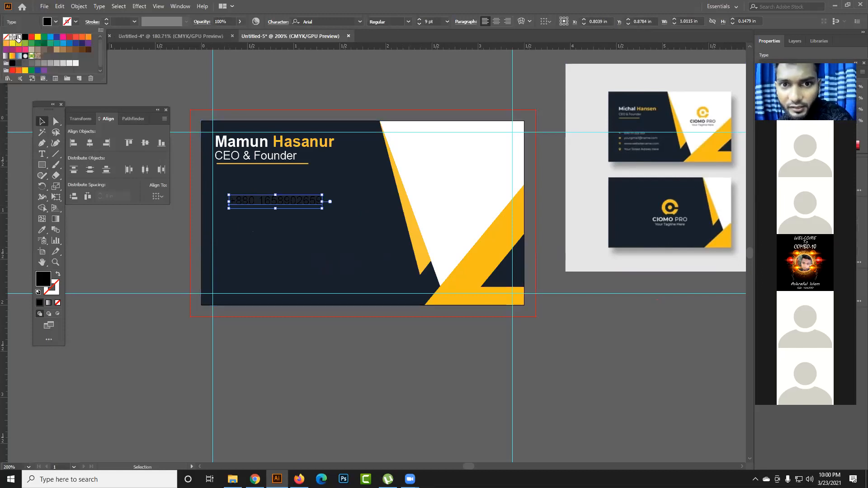
{"action": "left_click", "coordinate": [15, 37]}
{"action": "left_click", "coordinate": [136, 247]}
- Duplicate the phone-number line straight down and repeat the copy twice to make four evenly spaced contact lines
{"action": "left_click", "coordinate": [245, 207]}
{"action": "left_click_drag", "start_coordinate": [246, 208], "coordinate": [249, 225]}
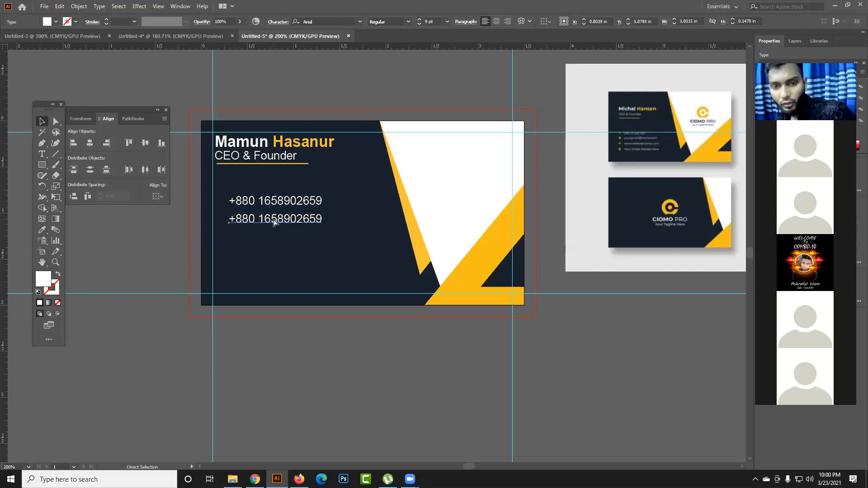
{"action": "key", "text": "ctrl+d"}
{"action": "key", "text": "ctrl+d"}
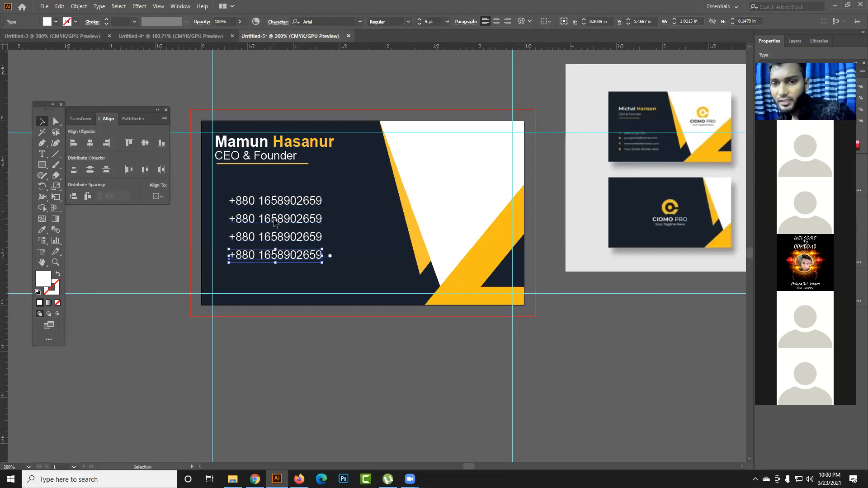
{"action": "left_click", "coordinate": [299, 94]}
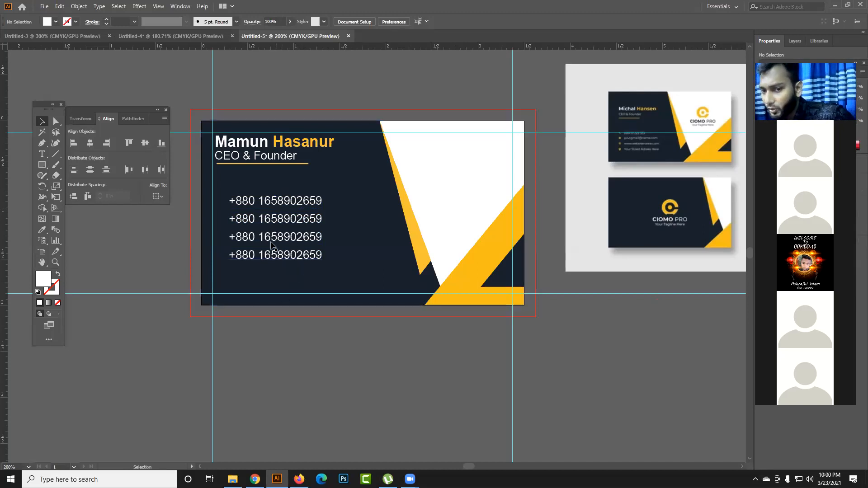
- Replace the text of the second contact line with a placeholder e-mail address
{"action": "key", "text": "t"}
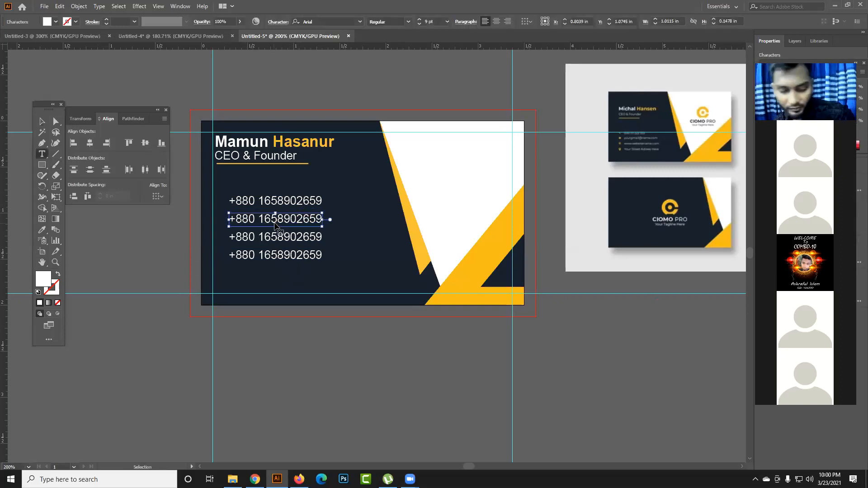
{"action": "triple_click", "coordinate": [275, 222]}
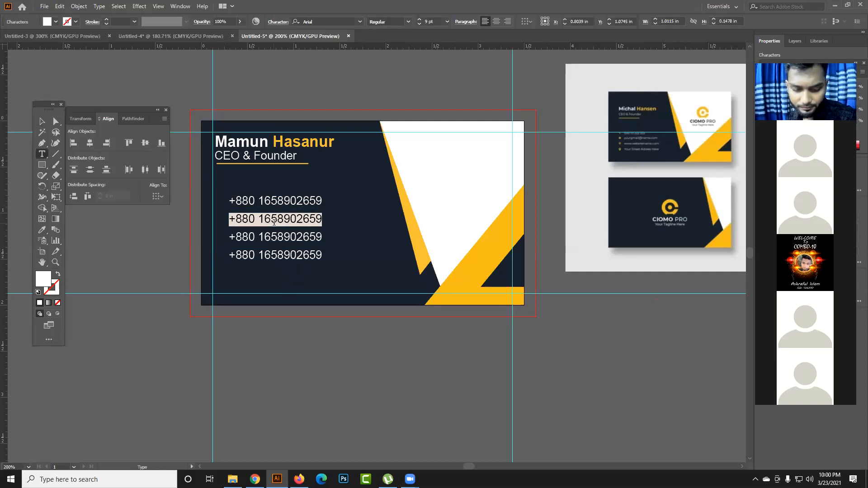
{"action": "type", "text": "your"}
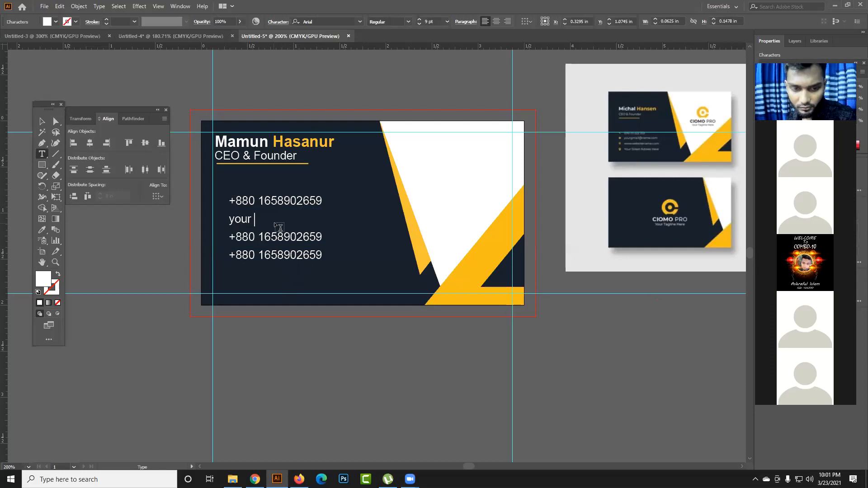
{"action": "type", "text": "email@"}
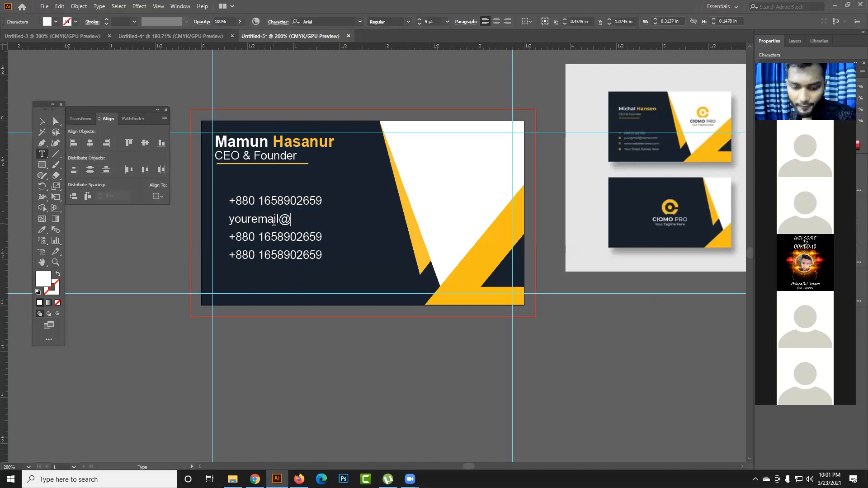
{"action": "type", "text": "ya"}
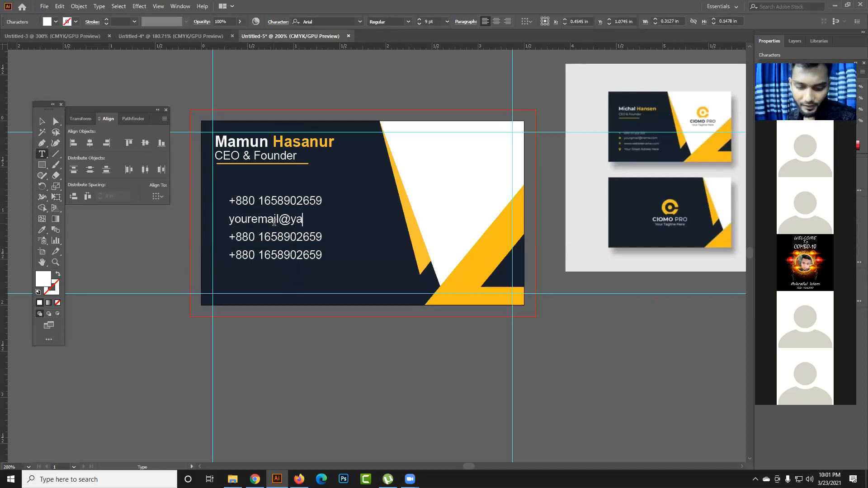
{"action": "type", "text": "hoo.vomcom"}
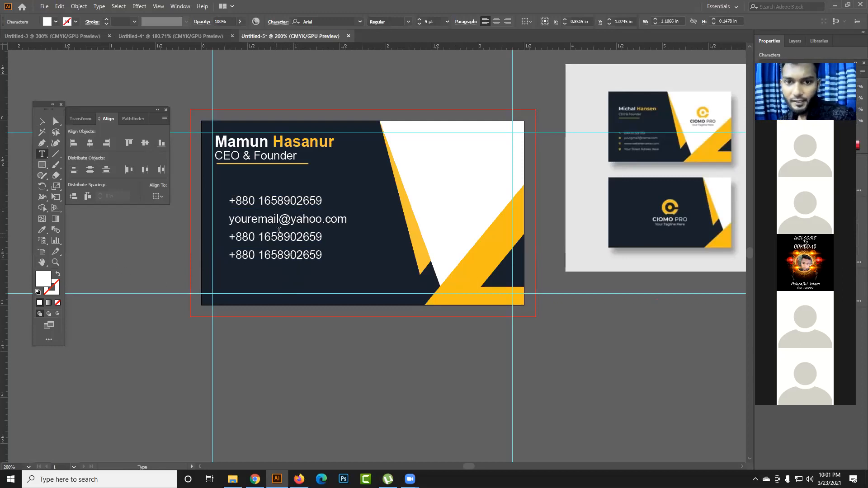
{"action": "triple_click", "coordinate": [279, 233]}
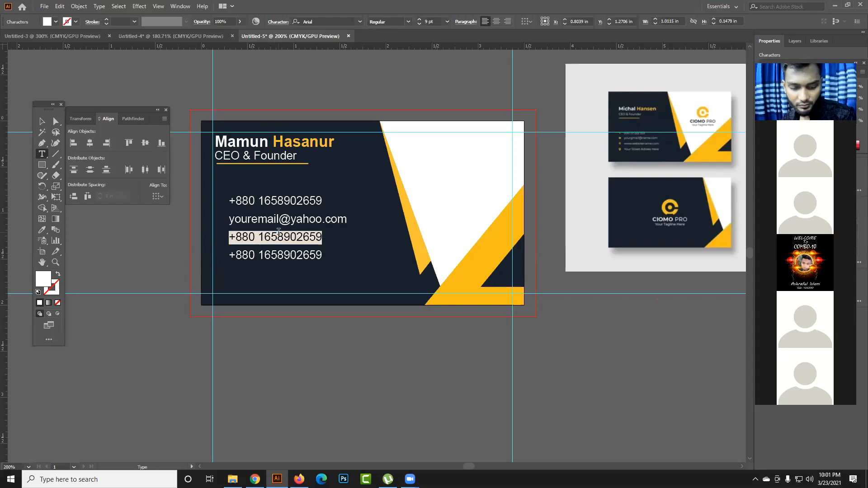
{"action": "type", "text": "you"}
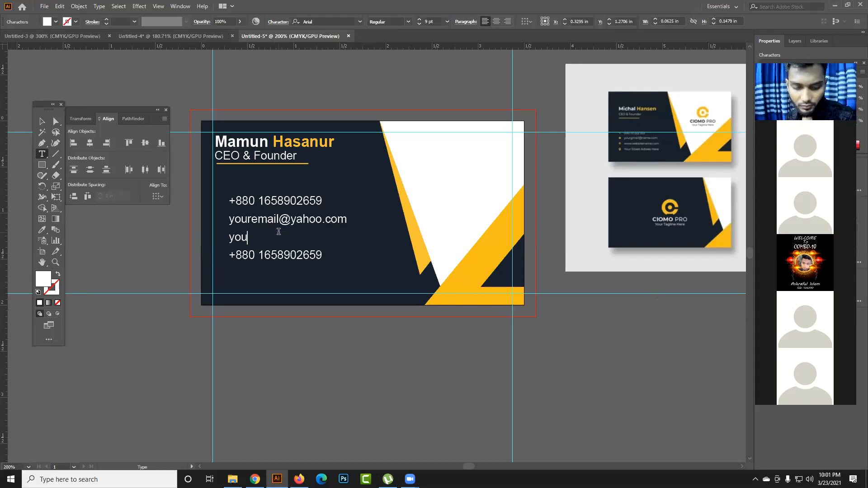
{"action": "type", "text": "rsite.com"}
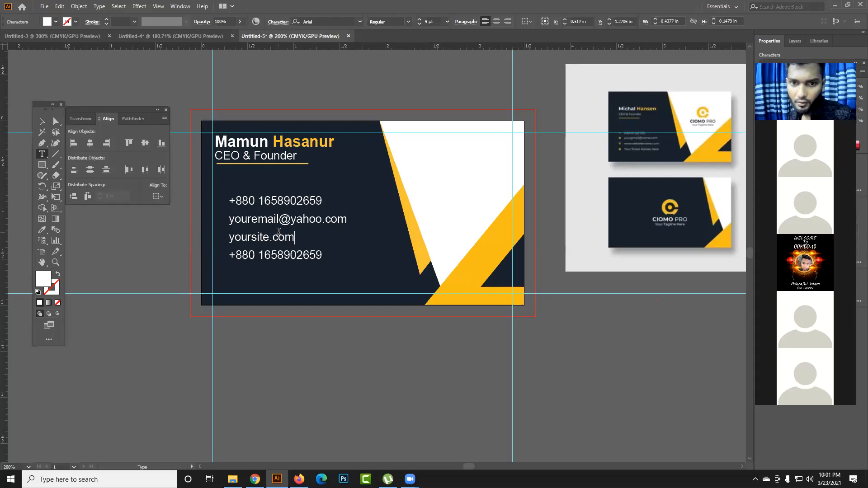
{"action": "type", "text": "www."}
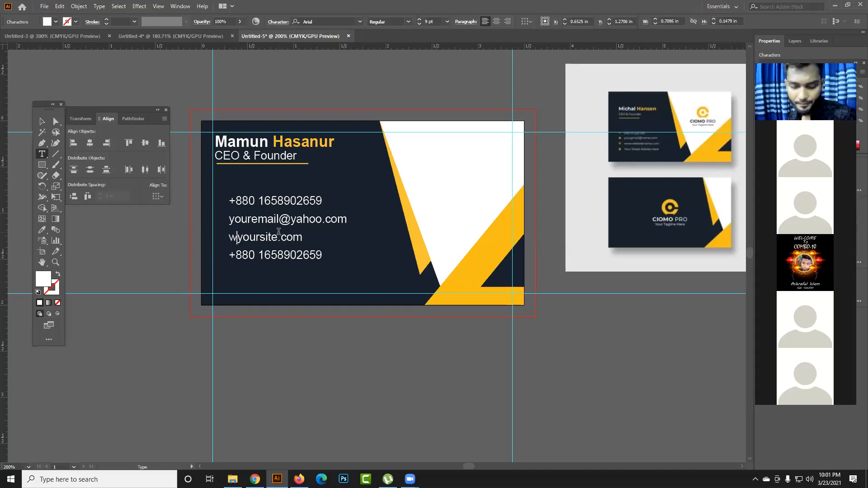
{"action": "key", "text": "Right"}
{"action": "key", "text": "Right"}
{"action": "key", "text": "Right"}
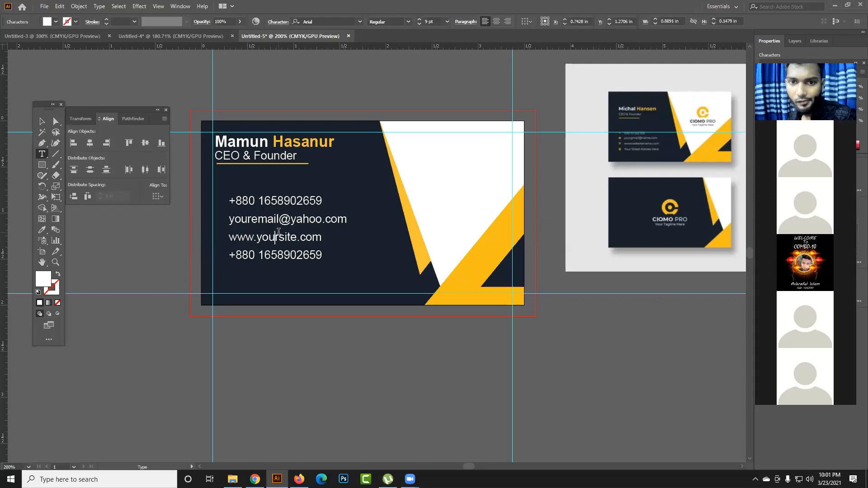
{"action": "type", "text": "web"}
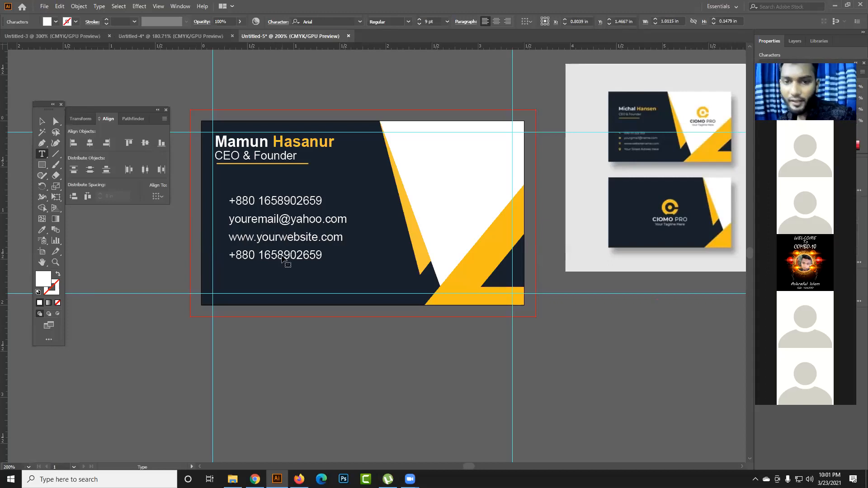
- Replace the text of the fourth contact line with "Dhaka, Bangladesh"
{"action": "triple_click", "coordinate": [283, 256]}
{"action": "type", "text": "Dhak"}
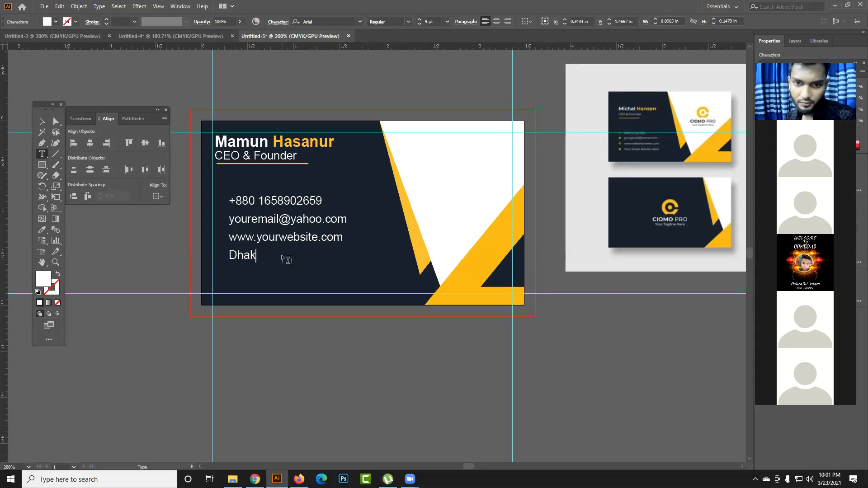
{"action": "type", "text": "a, Bangladesh"}
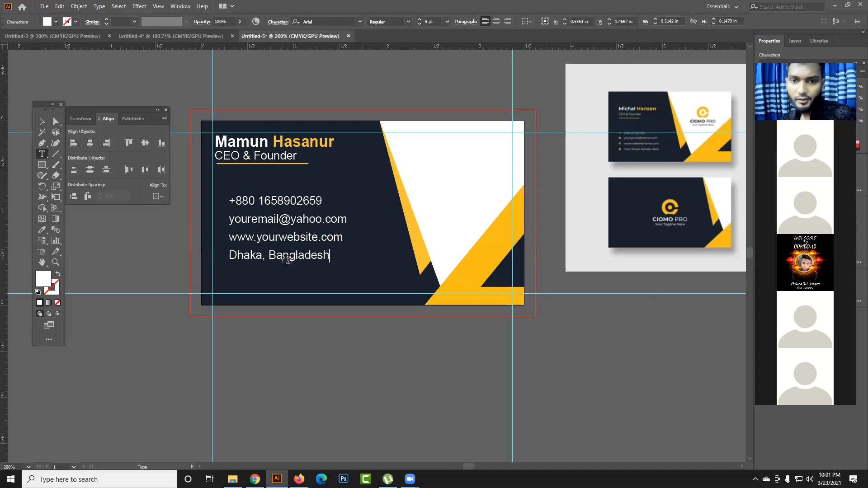
{"action": "key", "text": "Escape"}
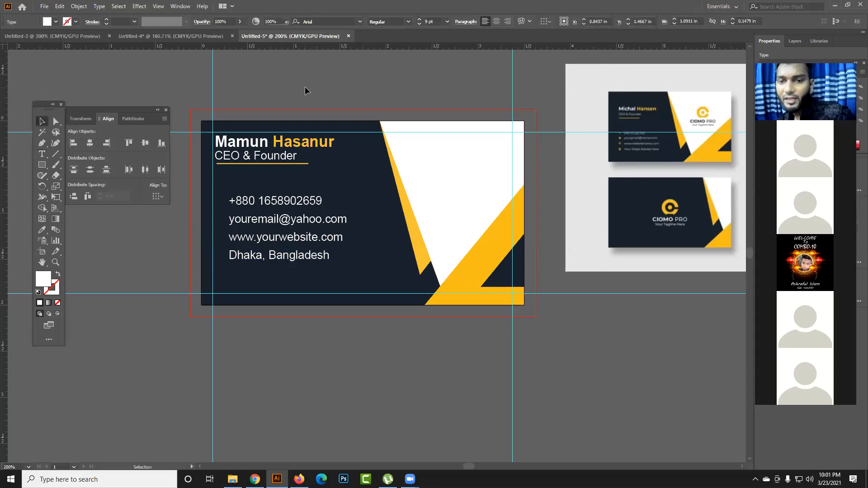
{"action": "left_click", "coordinate": [306, 90]}
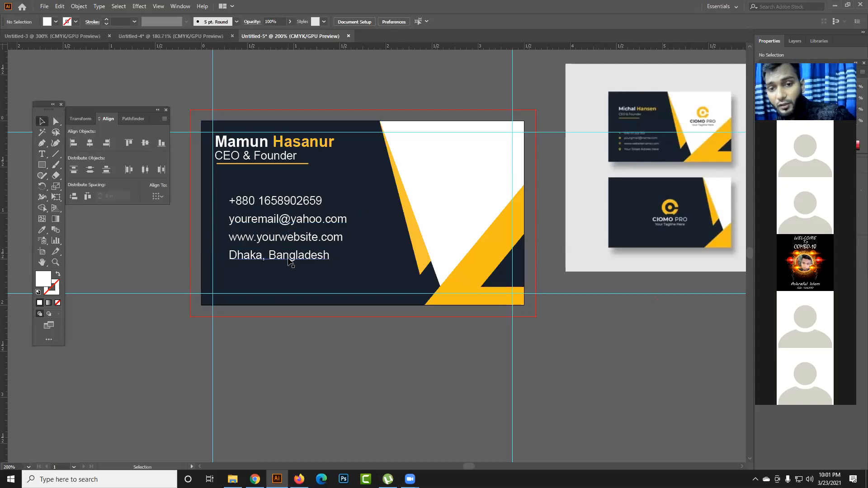
{"action": "left_click", "coordinate": [288, 260]}
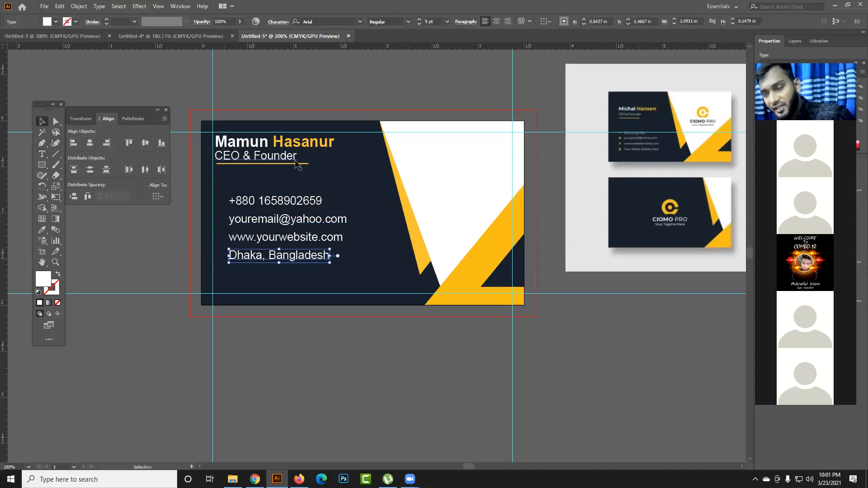
{"action": "left_click", "coordinate": [337, 100]}
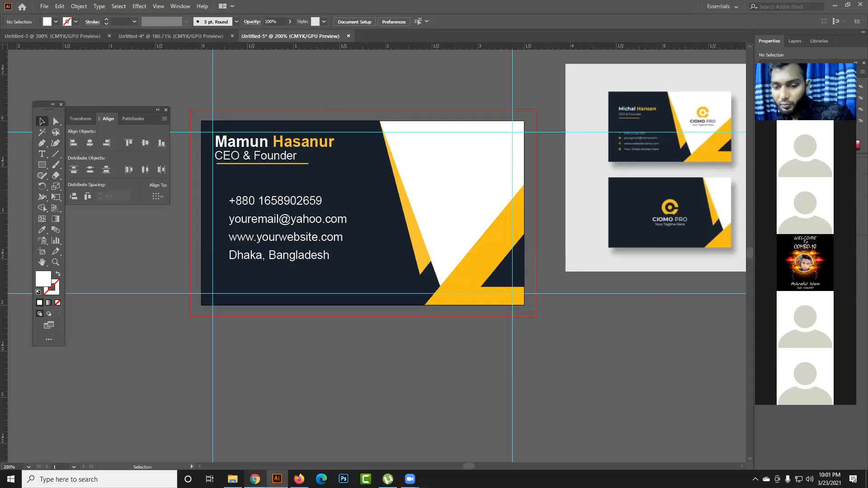
- Switch to Chrome, search Google for "logo png" in a new tab and open the image results
{"action": "left_click", "coordinate": [255, 479]}
{"action": "left_click", "coordinate": [446, 8]}
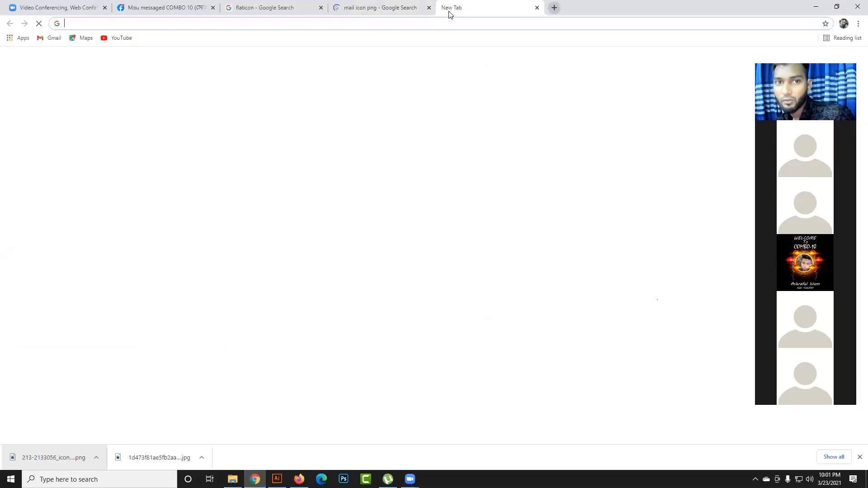
{"action": "type", "text": "log"}
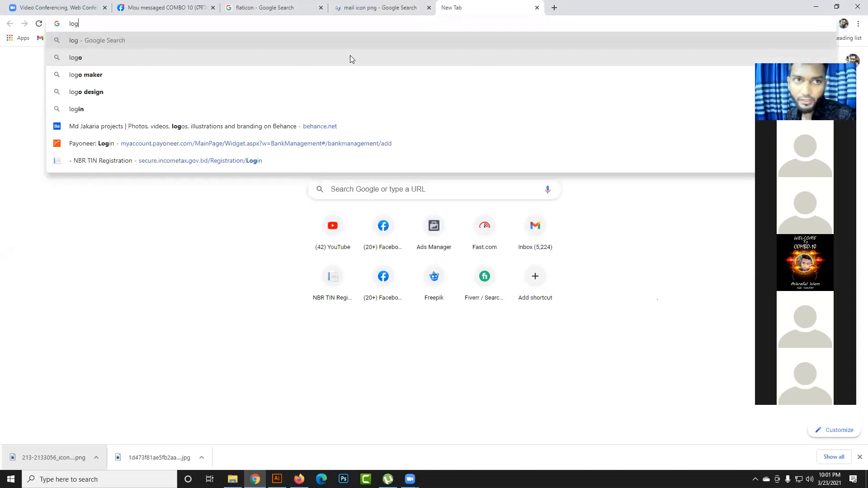
{"action": "type", "text": "o png"}
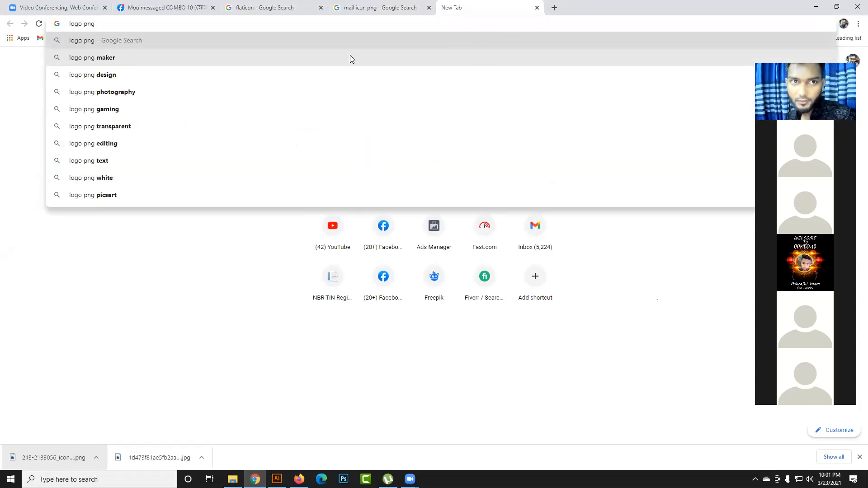
{"action": "key", "text": "Return"}
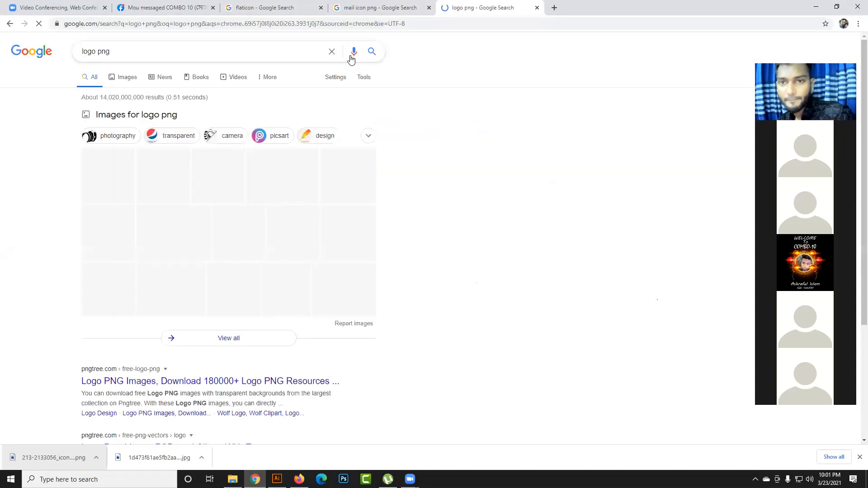
{"action": "left_click", "coordinate": [335, 237]}
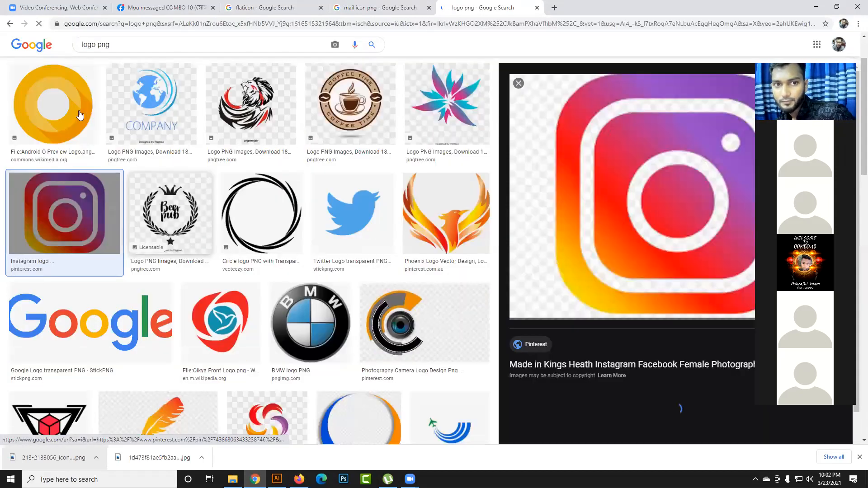
- Open the orange ring logo from the image results and save it as Android_O_Preview_Logo.png
{"action": "left_click", "coordinate": [79, 112]}
{"action": "right_click", "coordinate": [585, 154]}
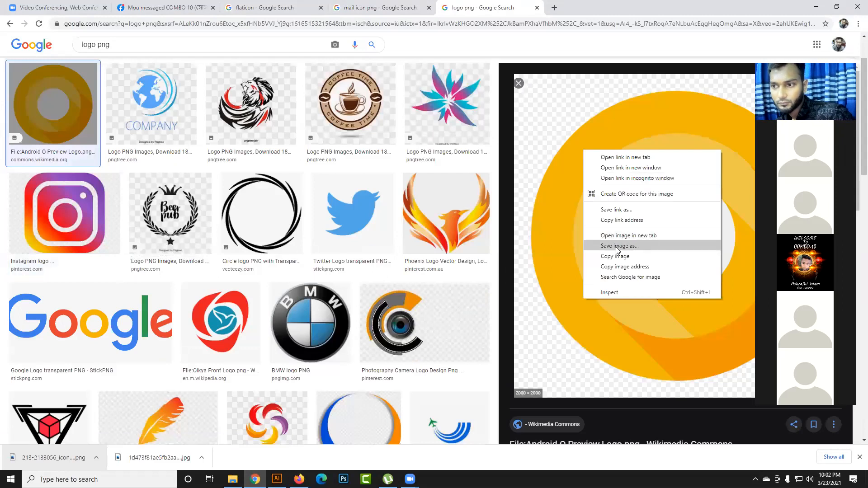
{"action": "left_click", "coordinate": [617, 249]}
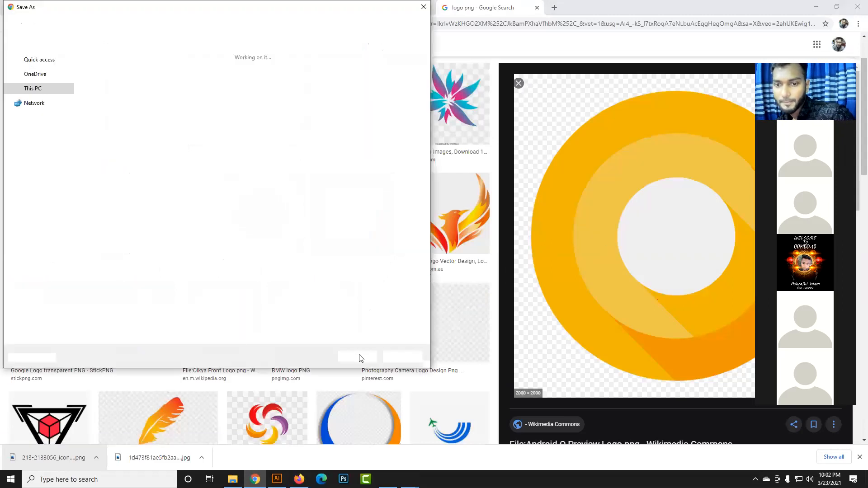
{"action": "left_click", "coordinate": [357, 356]}
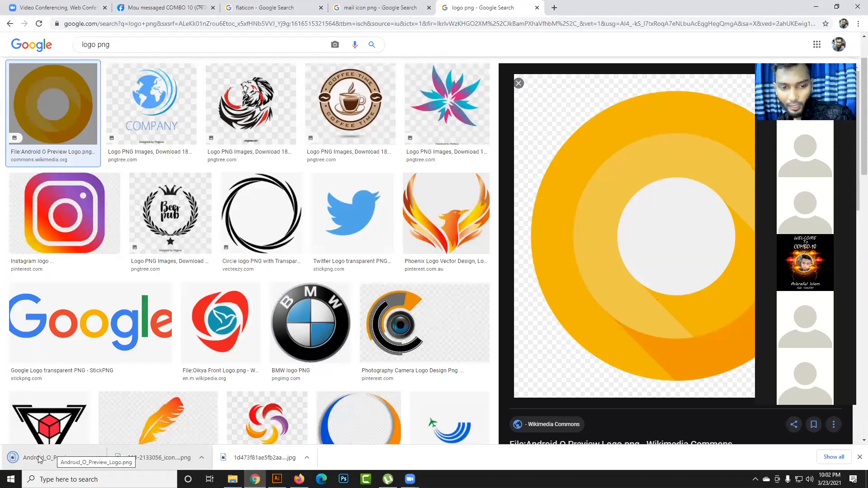
- Place the downloaded ring logo in the Illustrator card document and scale it down proportionally to about 0.82 in
{"action": "left_click_drag", "start_coordinate": [52, 452], "coordinate": [389, 309]}
{"action": "scroll", "coordinate": [446, 330], "scroll_direction": "down", "scroll_amount": 5}
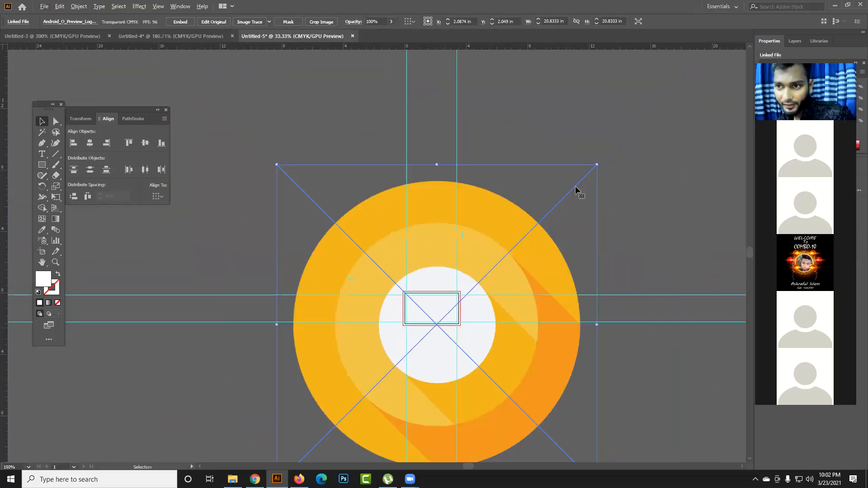
{"action": "left_click_drag", "start_coordinate": [597, 165], "coordinate": [444, 318]}
{"action": "scroll", "coordinate": [437, 340], "scroll_direction": "up", "scroll_amount": 1}
{"action": "scroll", "coordinate": [438, 340], "scroll_direction": "up", "scroll_amount": 4}
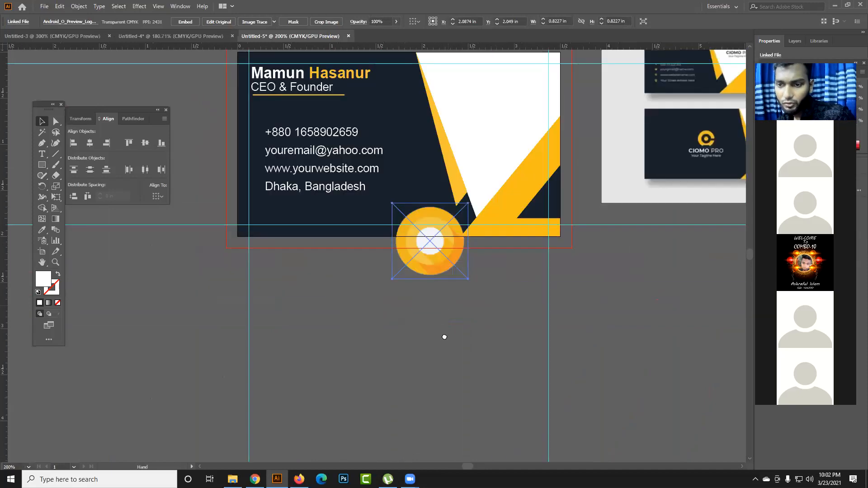
{"action": "scroll", "coordinate": [446, 337], "scroll_direction": "up", "scroll_amount": 1}
- Move the ring logo onto the card's white area and shrink it to about 0.61 in square
{"action": "left_click", "coordinate": [455, 368]}
{"action": "left_click_drag", "start_coordinate": [406, 334], "coordinate": [472, 194]}
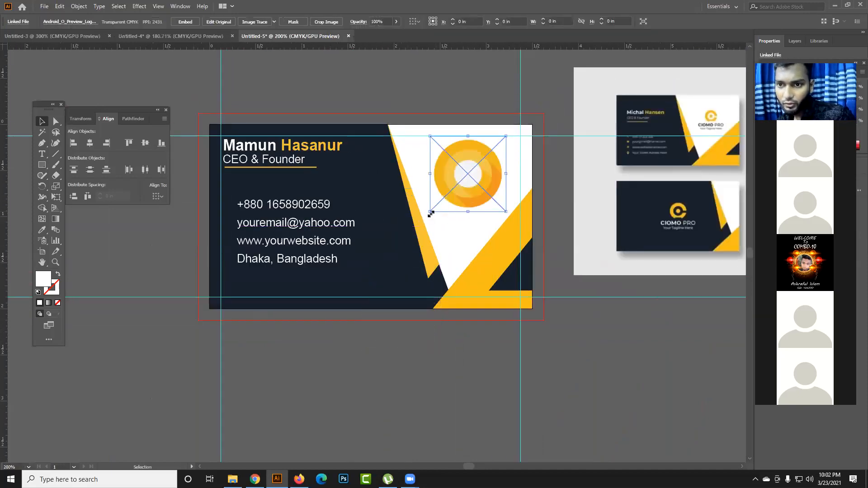
{"action": "left_click_drag", "start_coordinate": [430, 211], "coordinate": [440, 203]}
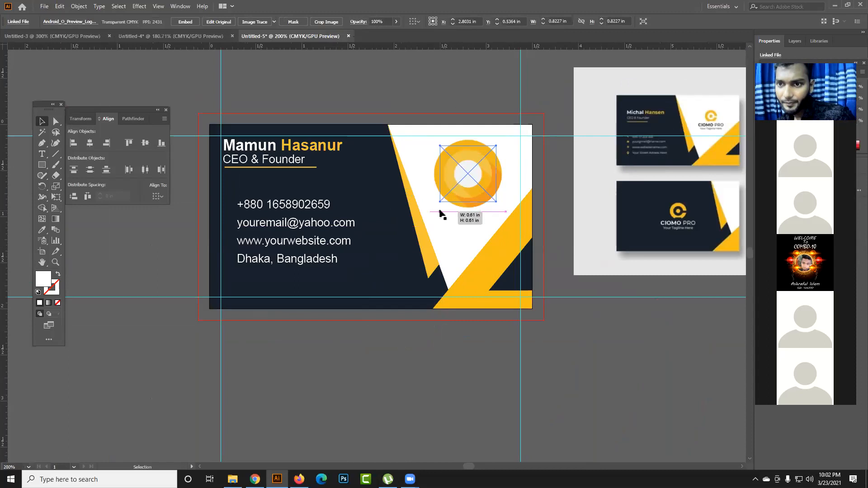
{"action": "left_click", "coordinate": [439, 354]}
- Add a "Lorem ipsum" placeholder text line and position it centered just below the ring logo
{"action": "left_click_drag", "start_coordinate": [444, 324], "coordinate": [414, 383]}
{"action": "left_click", "coordinate": [42, 154]}
{"action": "left_click", "coordinate": [417, 270]}
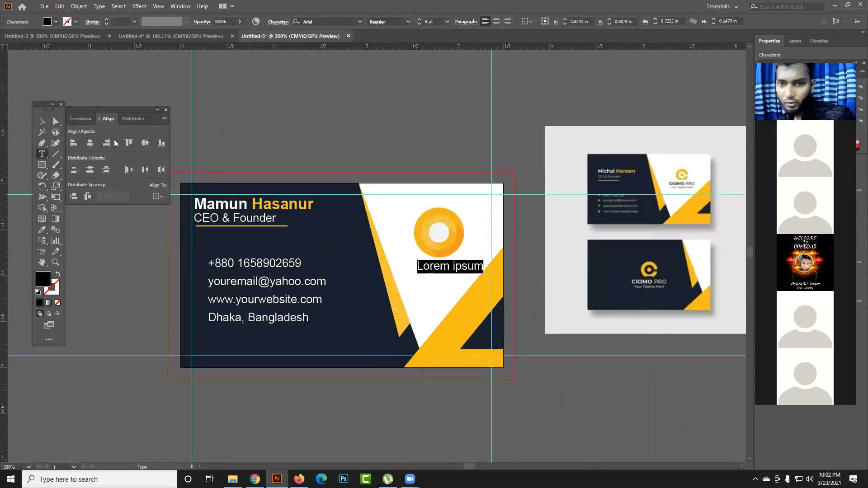
{"action": "left_click", "coordinate": [42, 121]}
{"action": "left_click_drag", "start_coordinate": [446, 271], "coordinate": [432, 271]}
{"action": "left_click", "coordinate": [406, 163]}
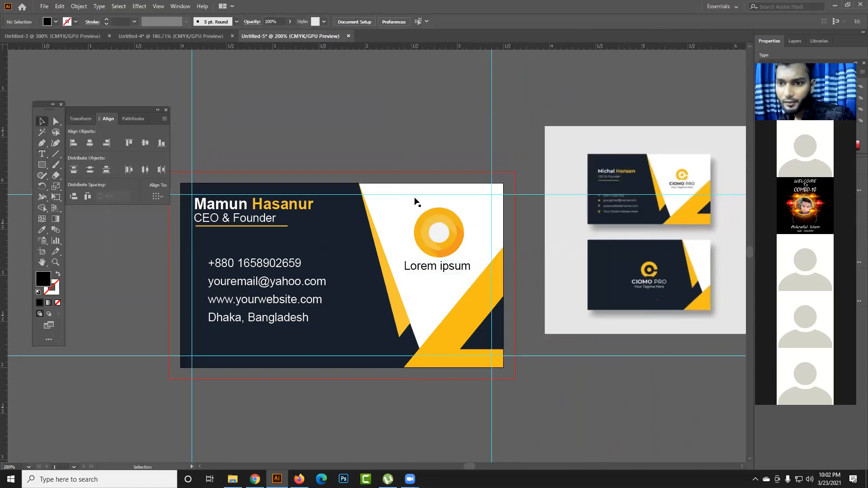
- Set the placeholder text's font style to Black and recenter it under the ring logo
{"action": "left_click", "coordinate": [434, 274]}
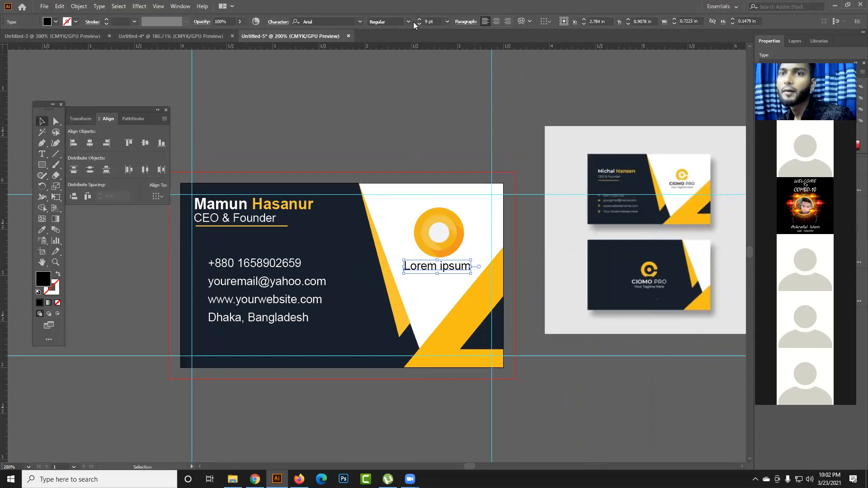
{"action": "left_click", "coordinate": [412, 22]}
{"action": "left_click", "coordinate": [403, 69]}
{"action": "left_click", "coordinate": [410, 129]}
{"action": "left_click_drag", "start_coordinate": [481, 268], "coordinate": [473, 270]}
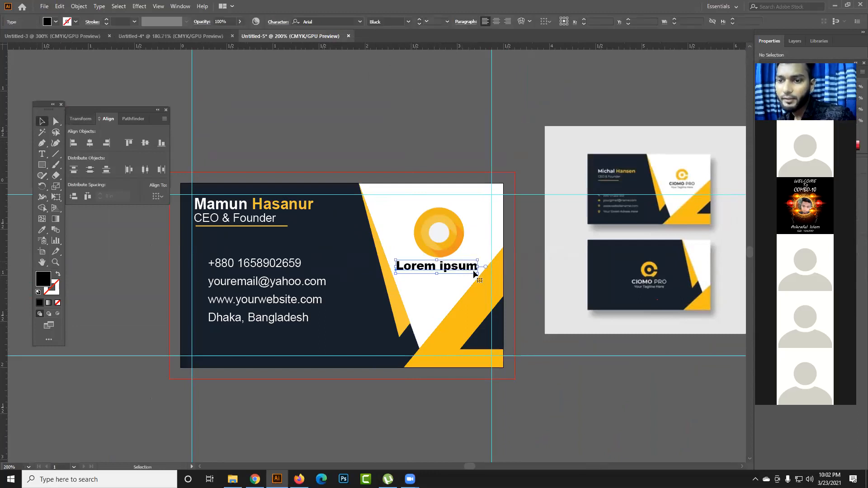
{"action": "left_click", "coordinate": [528, 271]}
{"action": "left_click", "coordinate": [457, 251]}
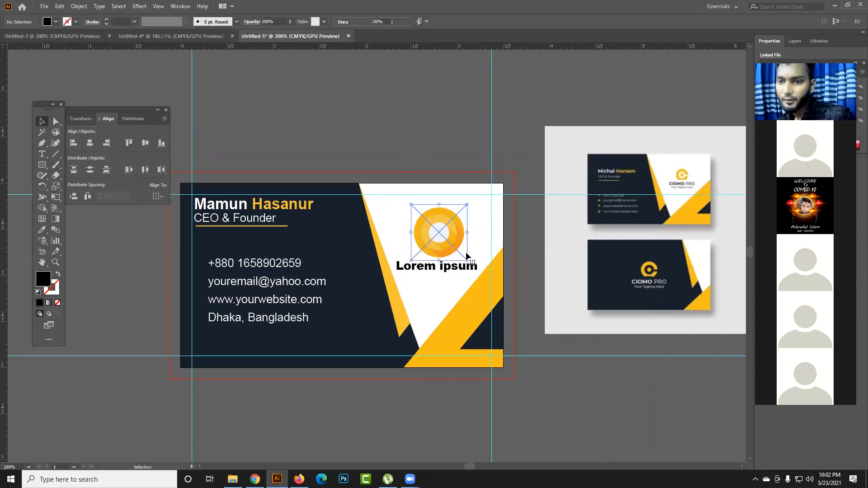
{"action": "left_click", "coordinate": [528, 253]}
- Select the four contact lines, try right and center alignment on them, and finish with their left edges aligned
{"action": "key", "text": "space"}
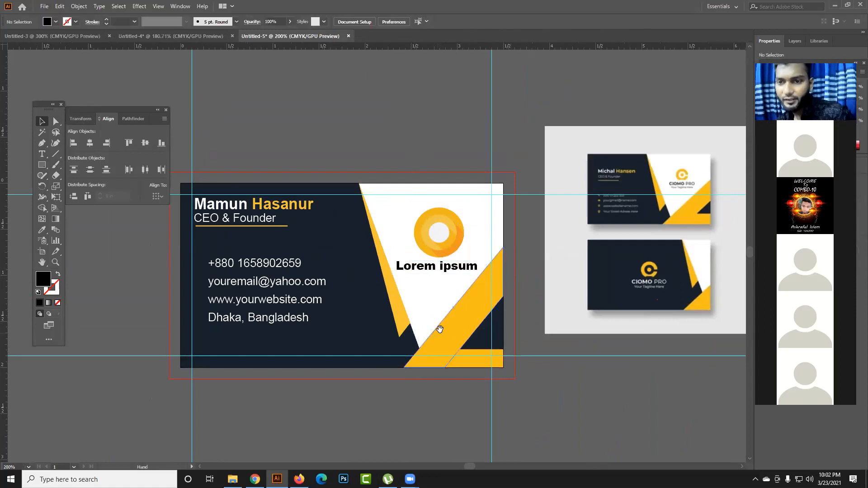
{"action": "left_click_drag", "start_coordinate": [440, 328], "coordinate": [448, 245]}
{"action": "left_click", "coordinate": [296, 233]}
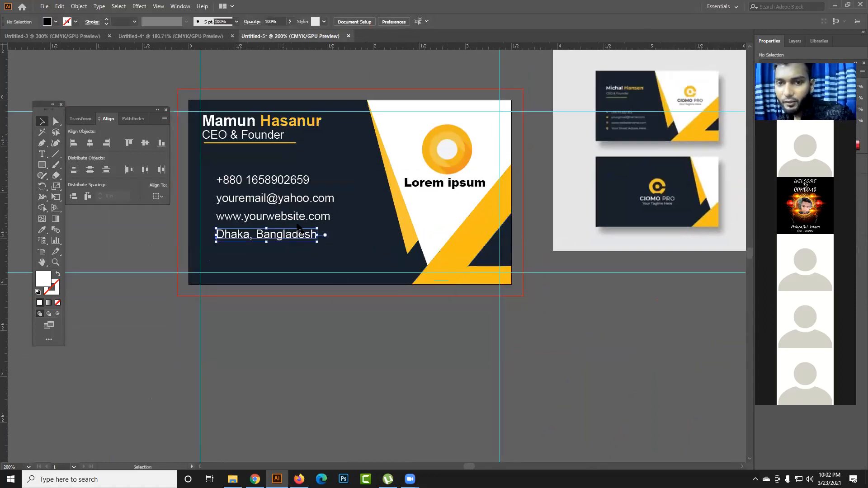
{"action": "left_click", "coordinate": [296, 217], "text": "shift"}
{"action": "left_click", "coordinate": [295, 199], "text": "shift"}
{"action": "left_click", "coordinate": [293, 182], "text": "shift"}
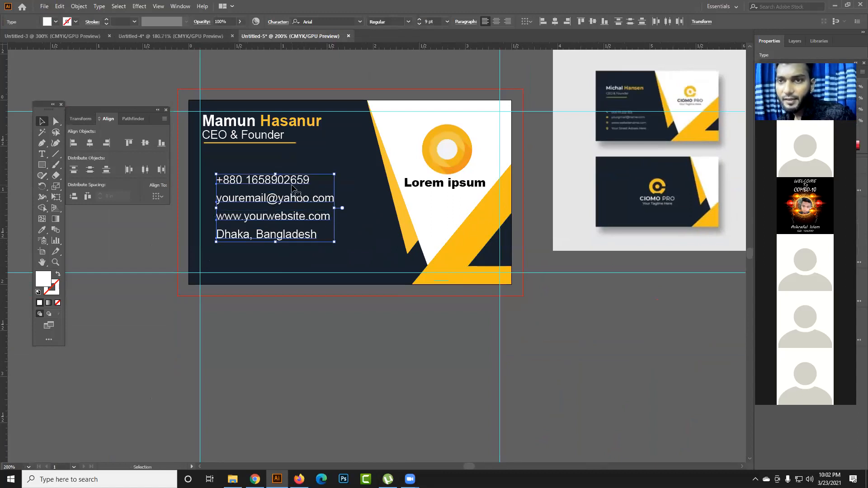
{"action": "left_click", "coordinate": [566, 22]}
{"action": "left_click", "coordinate": [544, 22]}
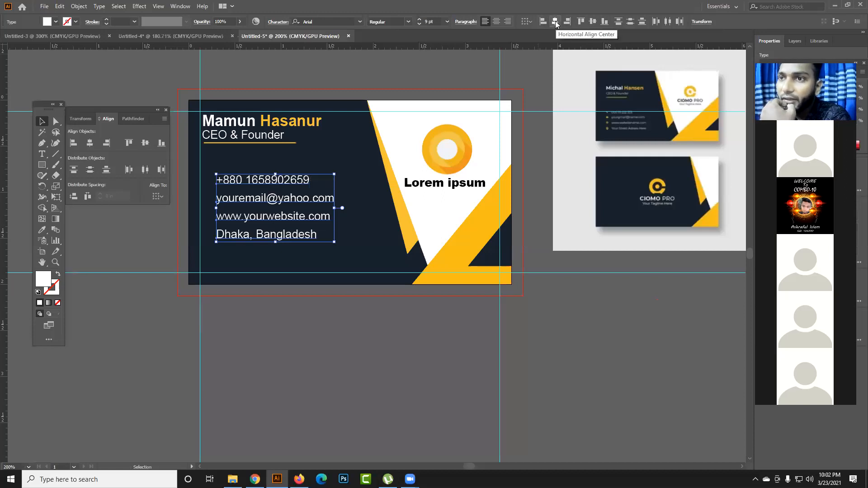
{"action": "key", "text": "ctrl+z"}
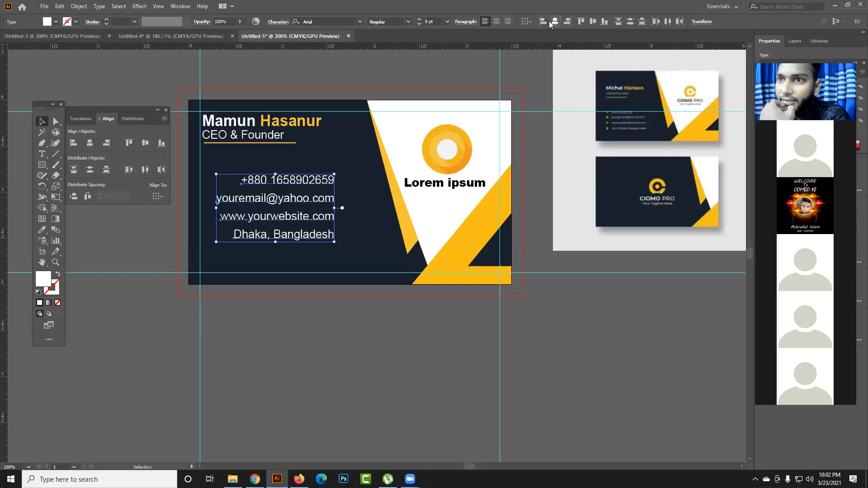
{"action": "left_click", "coordinate": [549, 21]}
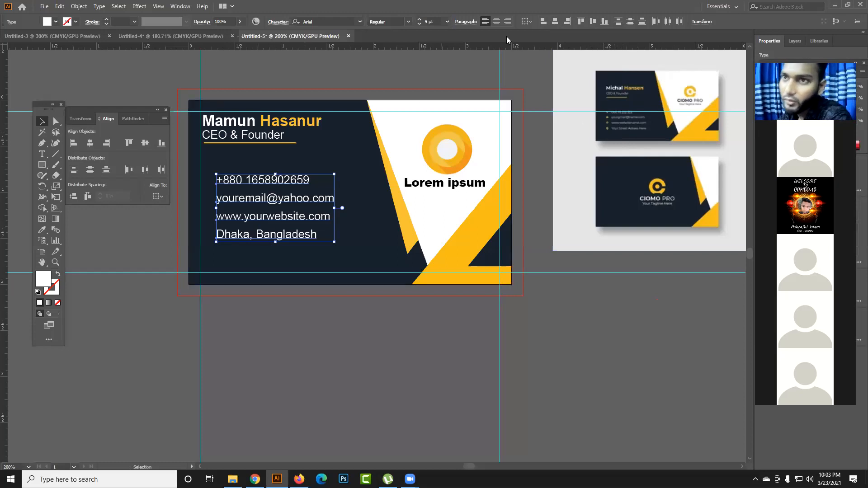
{"action": "left_click", "coordinate": [556, 23]}
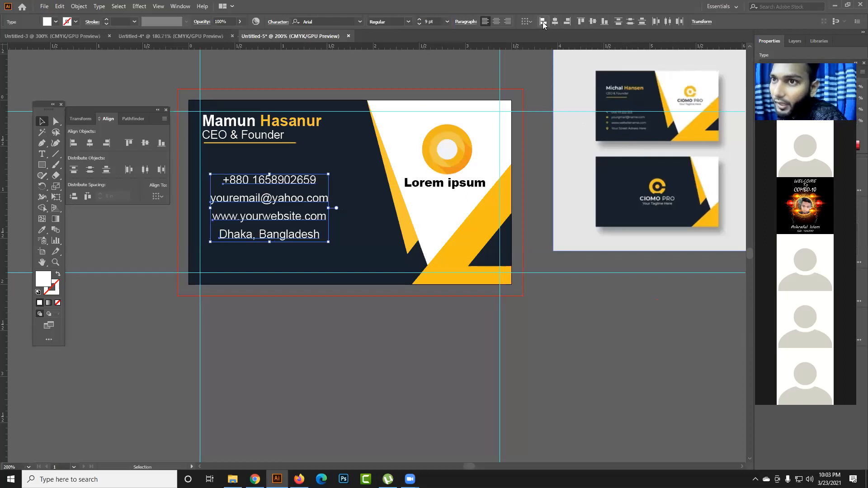
{"action": "left_click", "coordinate": [543, 23]}
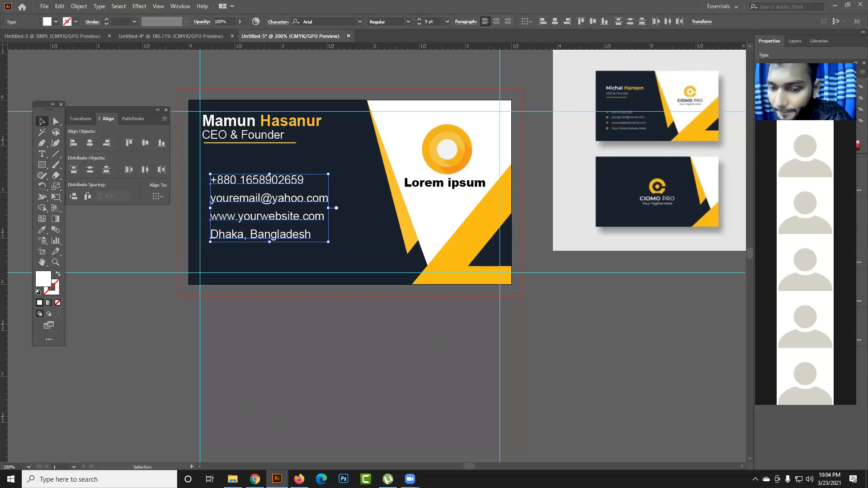
- Switch to Chrome, search Google for "flaticon" in a new tab and open the Flaticon website
{"action": "left_click", "coordinate": [255, 479]}
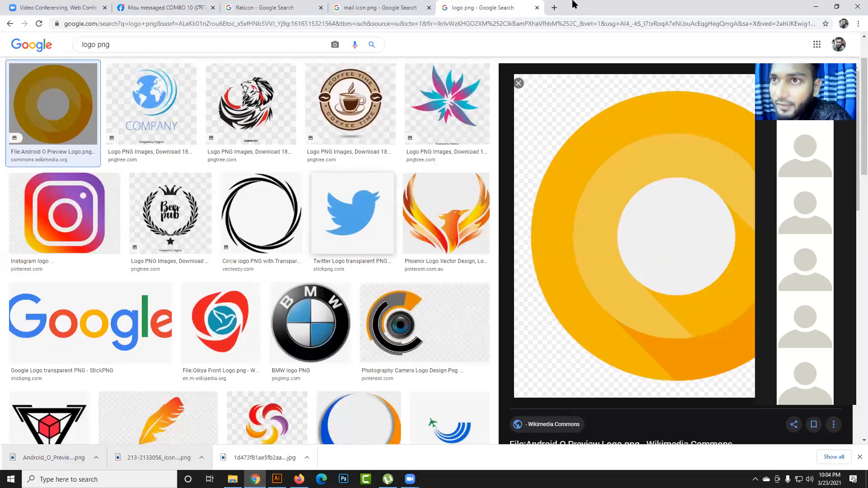
{"action": "left_click", "coordinate": [554, 8]}
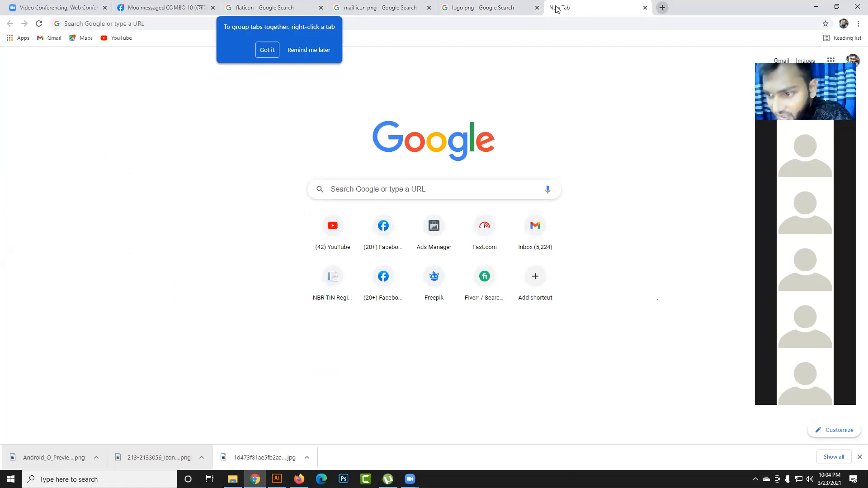
{"action": "left_click", "coordinate": [379, 192]}
{"action": "type", "text": "f"}
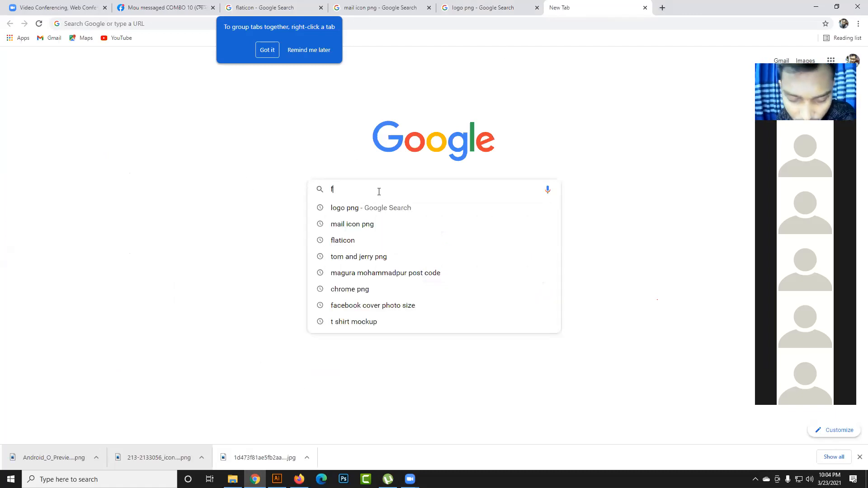
{"action": "type", "text": "la"}
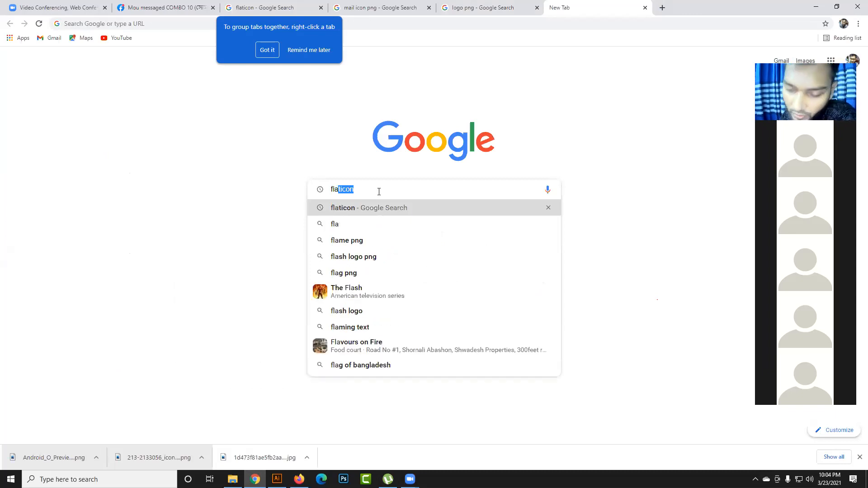
{"action": "key", "text": "Return"}
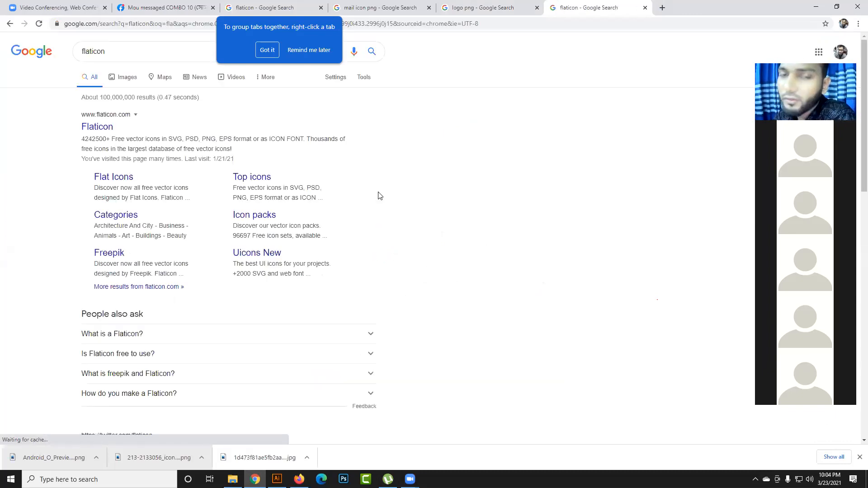
{"action": "left_click", "coordinate": [102, 129]}
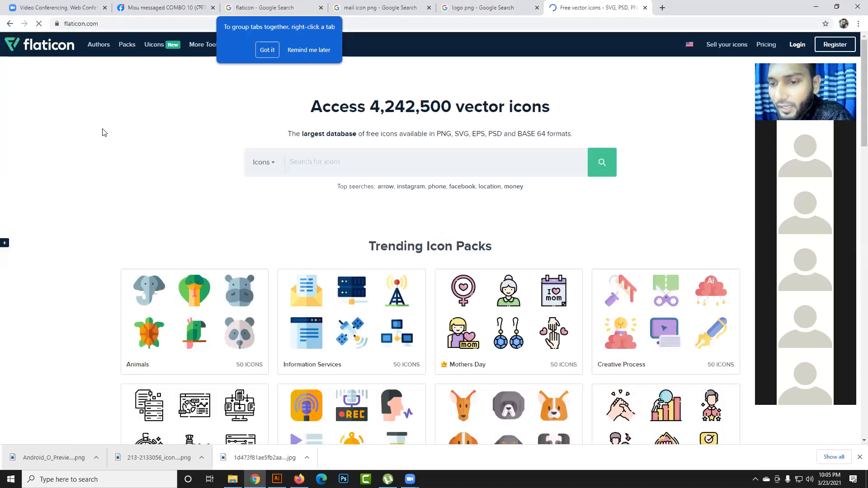
- Search Flaticon for "call" icons
{"action": "left_click", "coordinate": [456, 162]}
{"action": "type", "text": "call"}
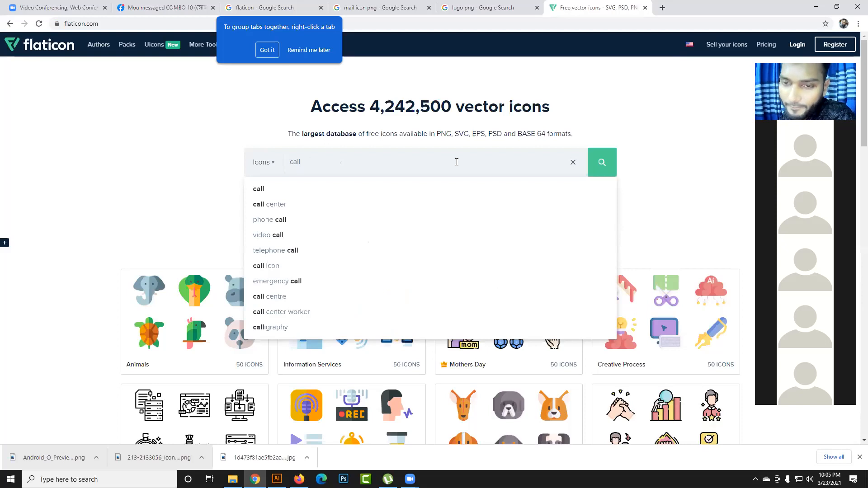
{"action": "key", "text": "Return"}
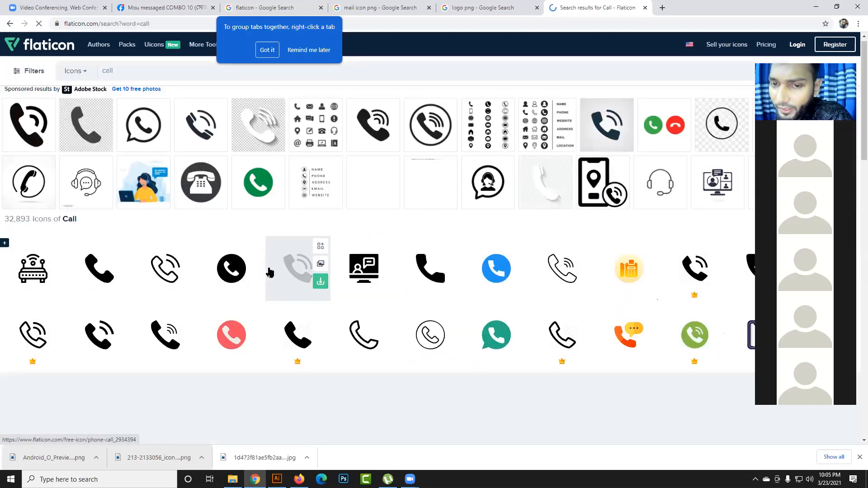
- Examine the call icon results, including the sponsored Adobe Stock rows, the premium-marked icons and the free ones
{"action": "scroll", "coordinate": [269, 271], "scroll_direction": "down", "scroll_amount": 2}
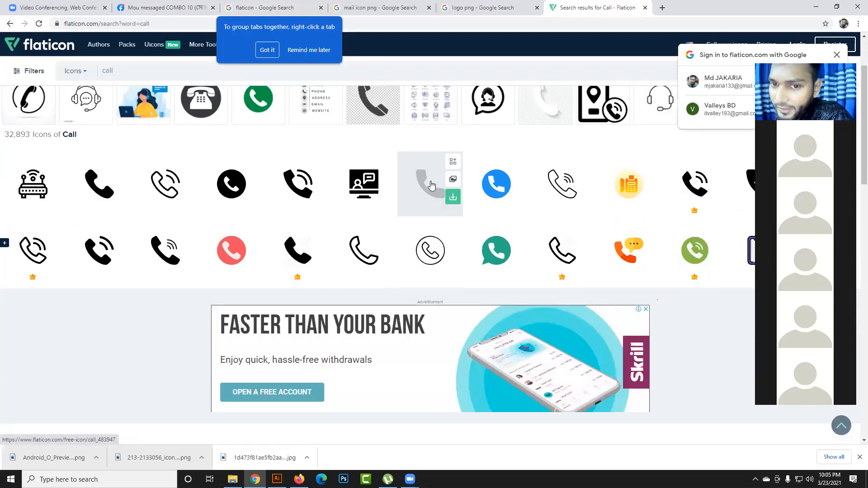
{"action": "scroll", "coordinate": [294, 228], "scroll_direction": "down", "scroll_amount": 1}
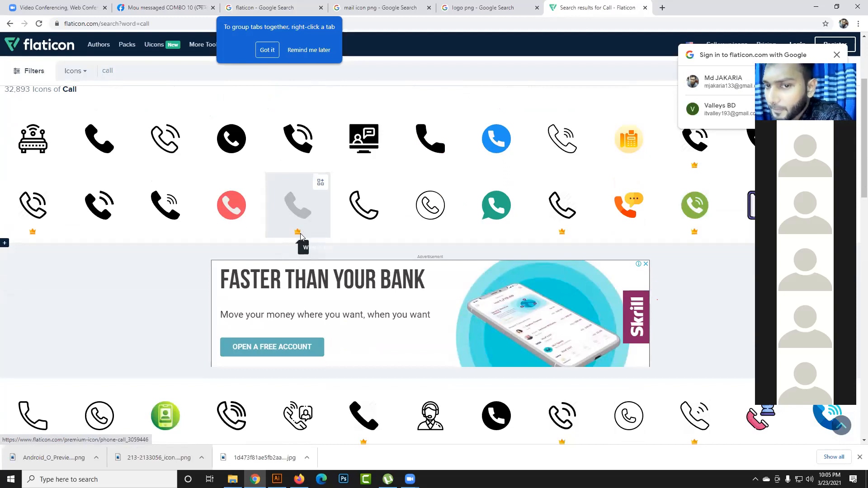
{"action": "scroll", "coordinate": [307, 254], "scroll_direction": "up", "scroll_amount": 2}
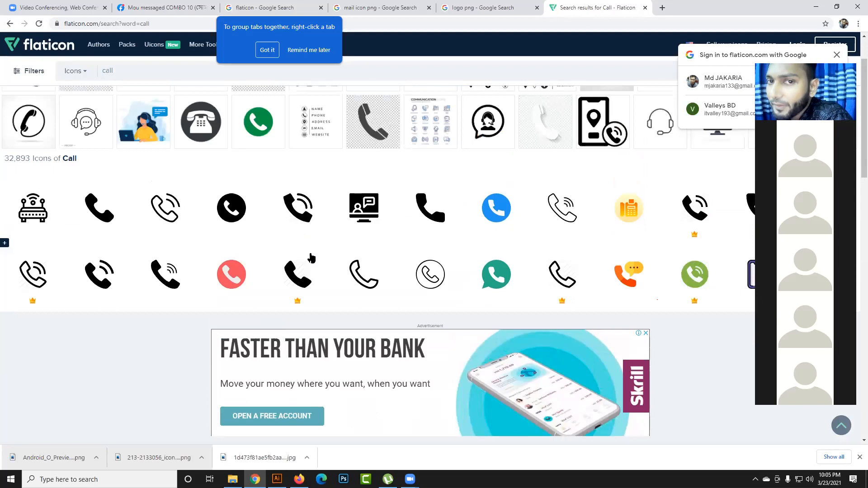
{"action": "scroll", "coordinate": [311, 258], "scroll_direction": "up", "scroll_amount": 1}
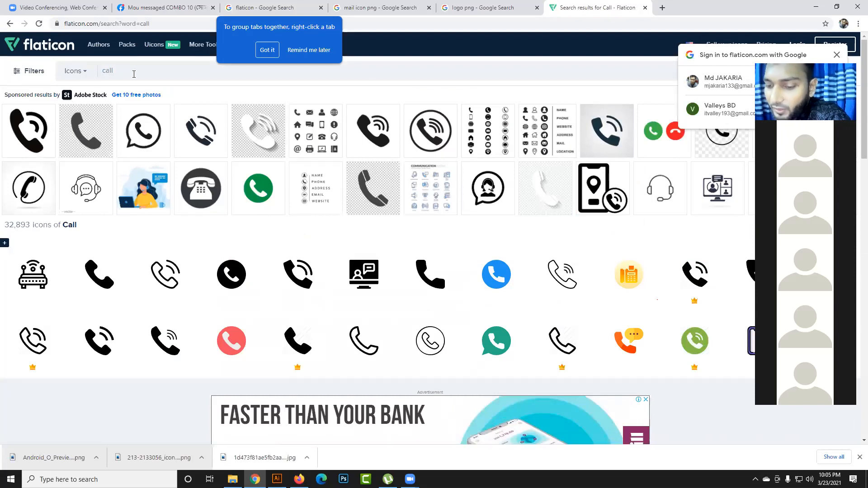
{"action": "scroll", "coordinate": [17, 163], "scroll_direction": "down", "scroll_amount": 2}
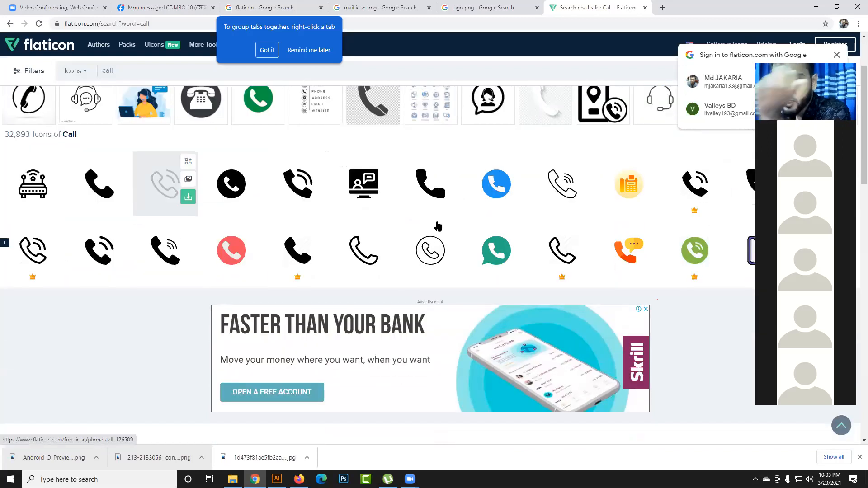
{"action": "scroll", "coordinate": [466, 236], "scroll_direction": "down", "scroll_amount": 2}
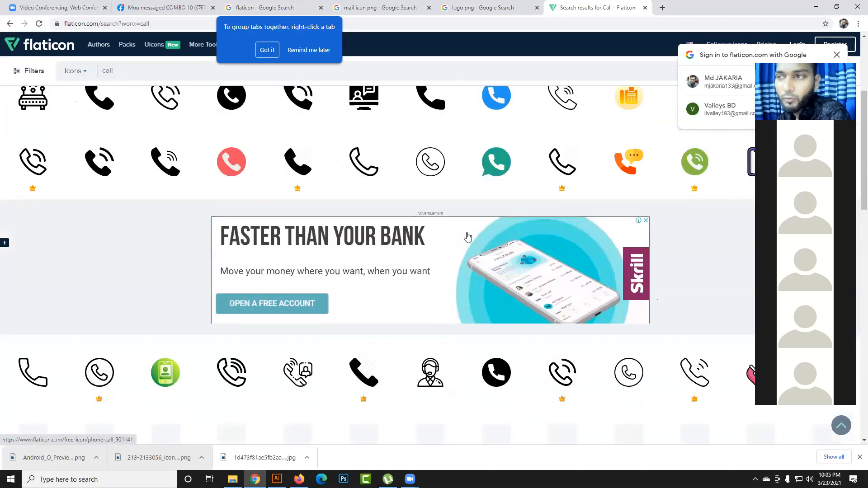
{"action": "scroll", "coordinate": [466, 237], "scroll_direction": "up", "scroll_amount": 4}
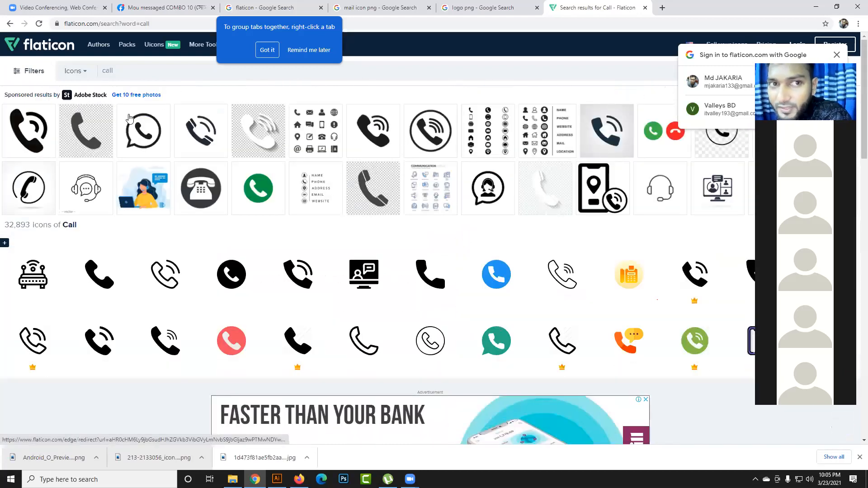
{"action": "left_click_drag", "start_coordinate": [11, 96], "coordinate": [39, 95]}
{"action": "left_click", "coordinate": [18, 98]}
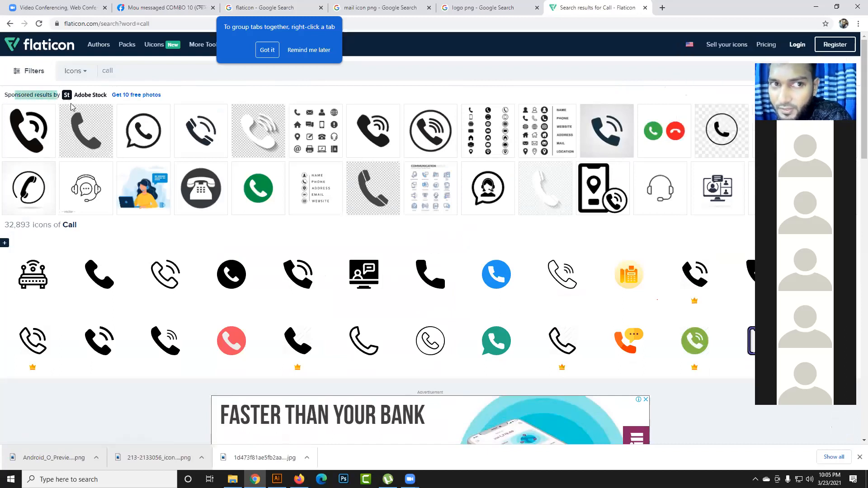
{"action": "scroll", "coordinate": [97, 154], "scroll_direction": "down", "scroll_amount": 5}
{"action": "scroll", "coordinate": [96, 155], "scroll_direction": "down", "scroll_amount": 6}
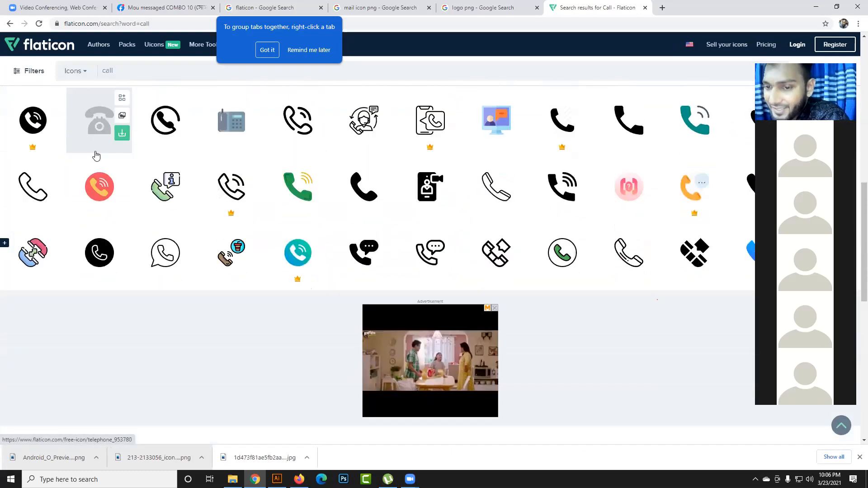
{"action": "scroll", "coordinate": [96, 155], "scroll_direction": "down", "scroll_amount": 4}
{"action": "scroll", "coordinate": [419, 231], "scroll_direction": "down", "scroll_amount": 6}
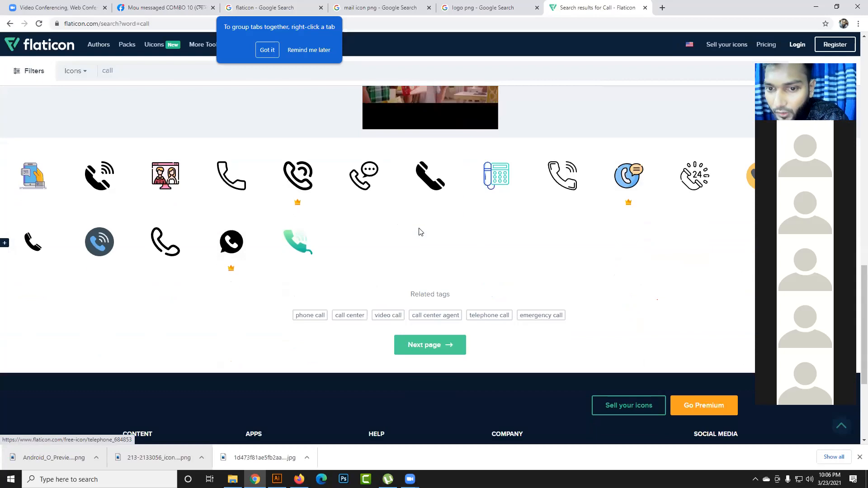
{"action": "scroll", "coordinate": [418, 232], "scroll_direction": "up", "scroll_amount": 12}
{"action": "scroll", "coordinate": [418, 231], "scroll_direction": "up", "scroll_amount": 8}
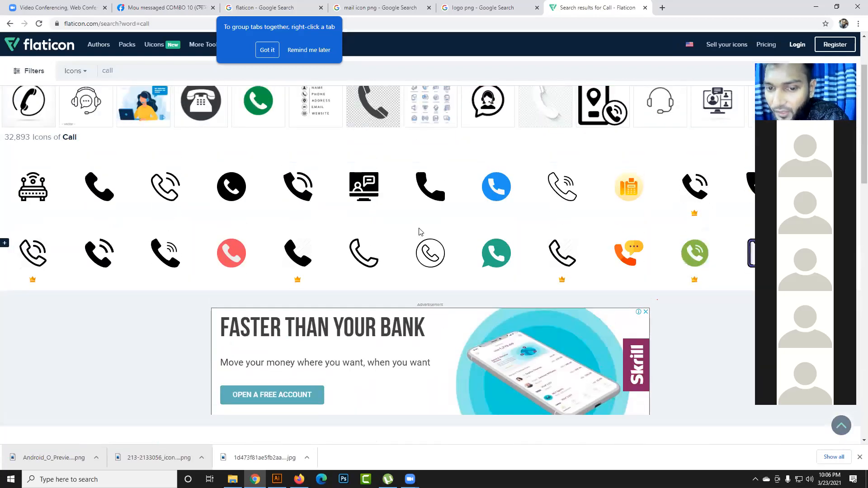
{"action": "scroll", "coordinate": [109, 185], "scroll_direction": "down", "scroll_amount": 1}
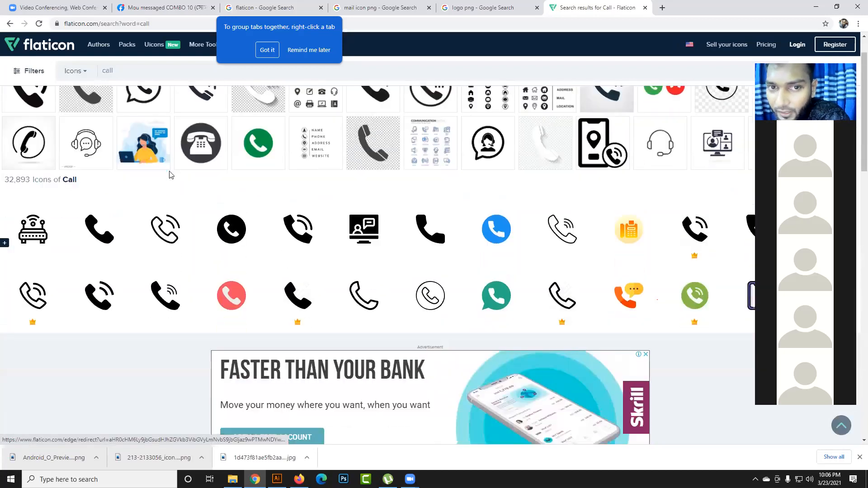
{"action": "scroll", "coordinate": [147, 185], "scroll_direction": "down", "scroll_amount": 1}
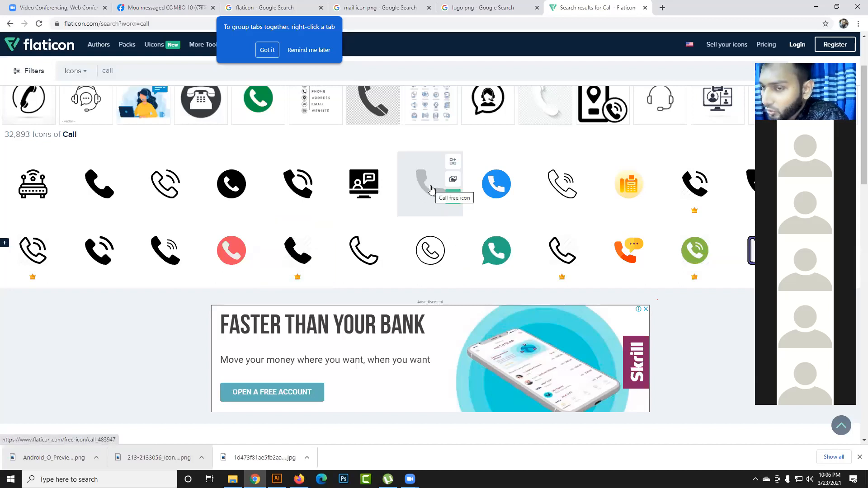
- Download the blue circular telephone icon as a free EPS file and return to the icon results
{"action": "left_click", "coordinate": [499, 181]}
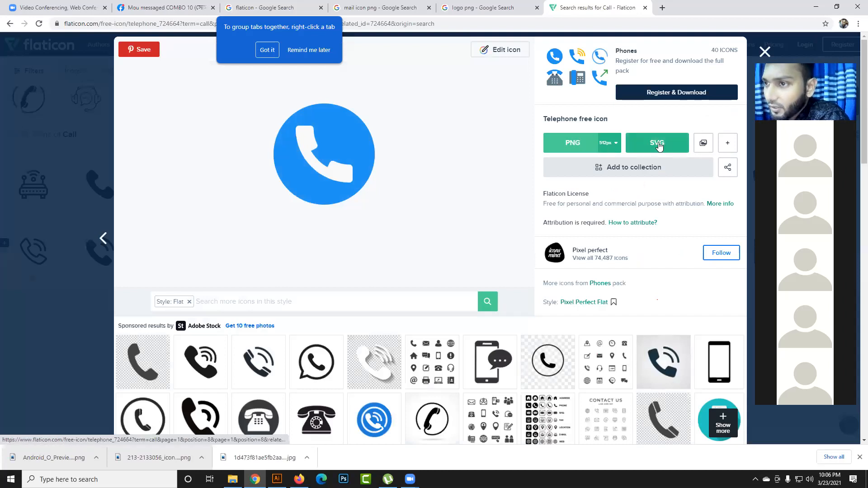
{"action": "left_click", "coordinate": [731, 143]}
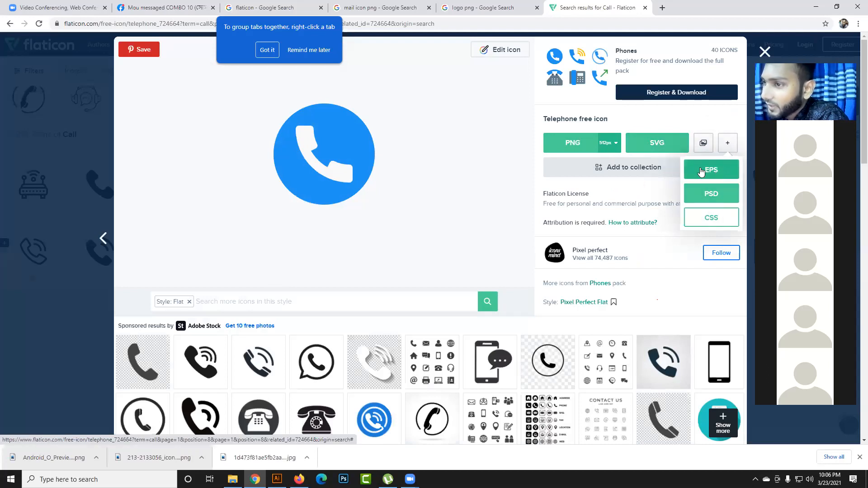
{"action": "left_click", "coordinate": [728, 149]}
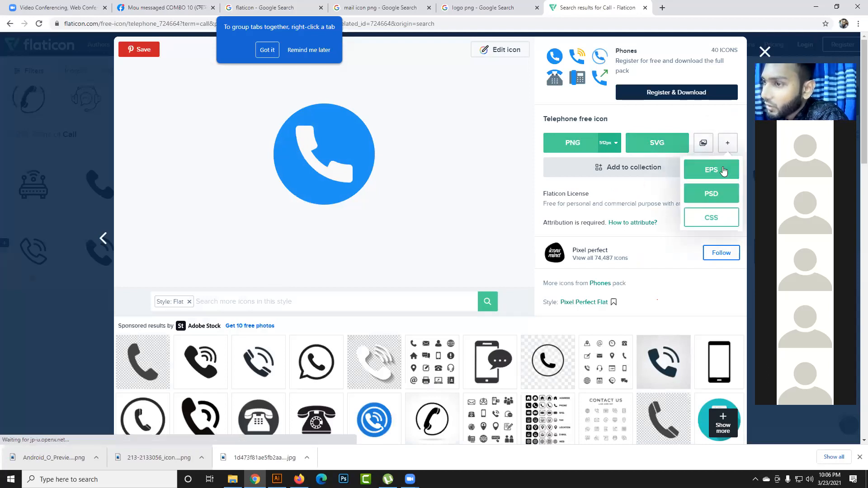
{"action": "left_click", "coordinate": [716, 169]}
{"action": "left_click", "coordinate": [544, 212]}
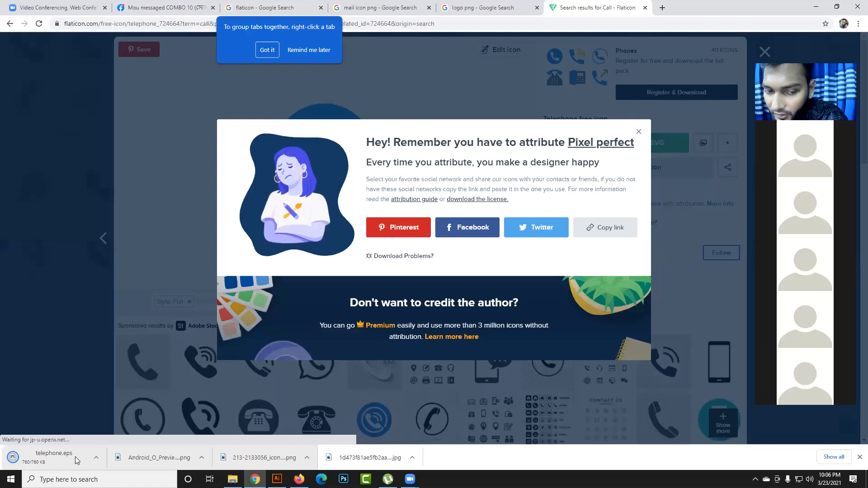
{"action": "left_click", "coordinate": [639, 132]}
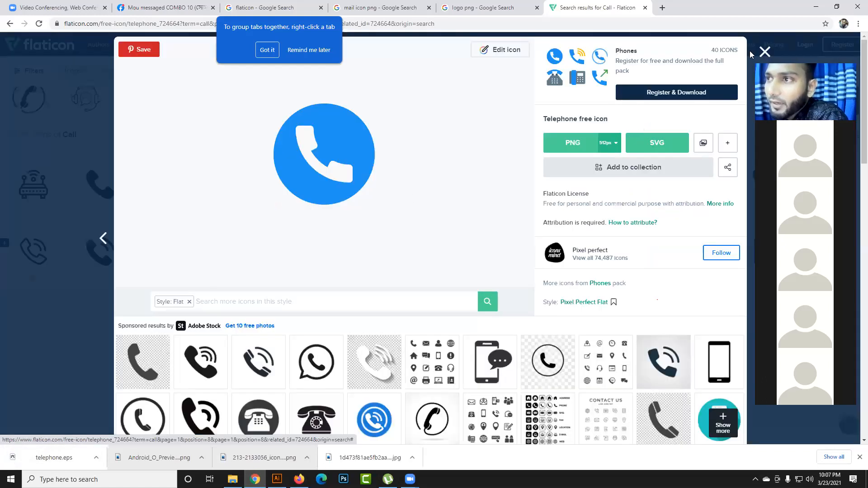
{"action": "left_click", "coordinate": [765, 53]}
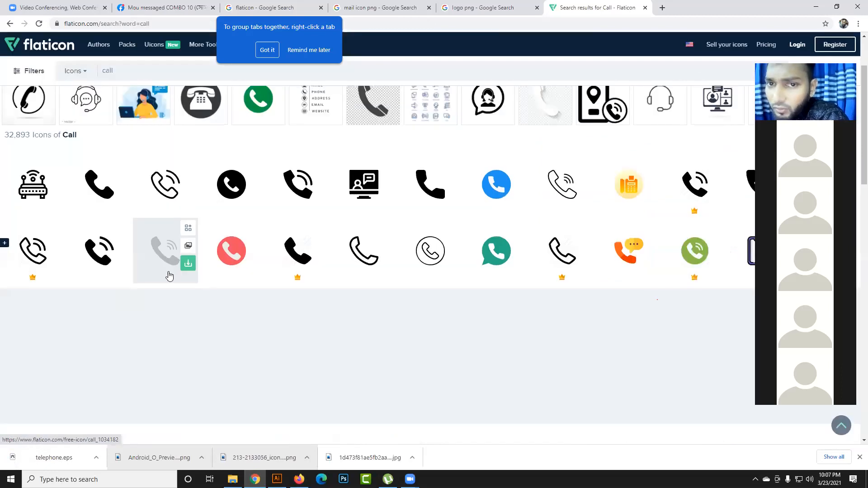
- Replace the Flaticon search term with "mail", run the search and close the blank pop-up window
{"action": "scroll", "coordinate": [167, 276], "scroll_direction": "up", "scroll_amount": 2}
{"action": "left_click_drag", "start_coordinate": [134, 71], "coordinate": [90, 72]}
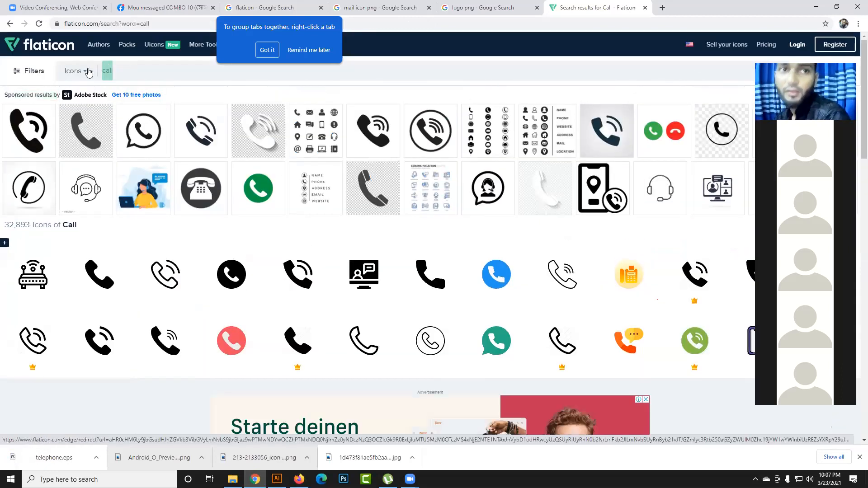
{"action": "type", "text": "mail"}
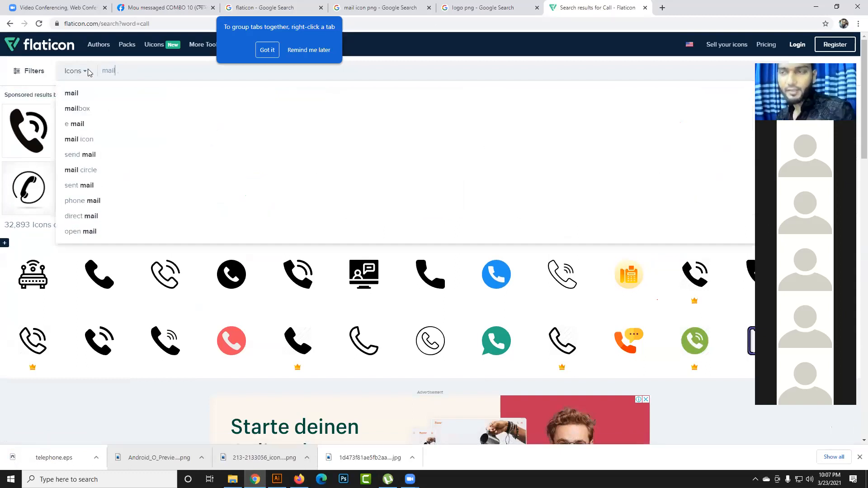
{"action": "key", "text": "Return"}
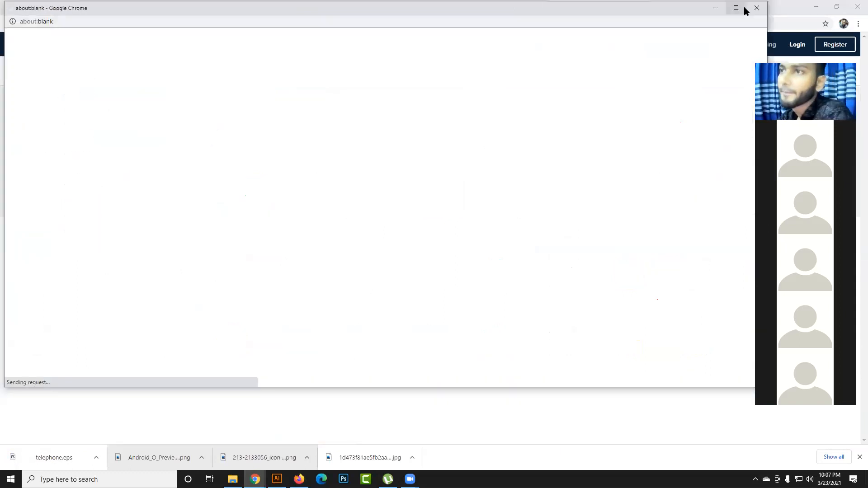
{"action": "left_click", "coordinate": [757, 8]}
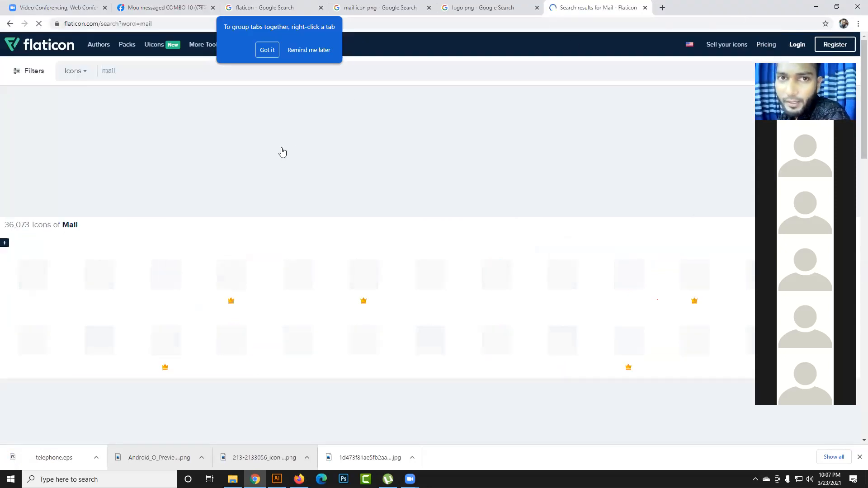
- Download the black outlined envelope "Email" icon as a free EPS file and return to the icon results
{"action": "scroll", "coordinate": [262, 240], "scroll_direction": "down", "scroll_amount": 1}
{"action": "scroll", "coordinate": [262, 234], "scroll_direction": "down", "scroll_amount": 1}
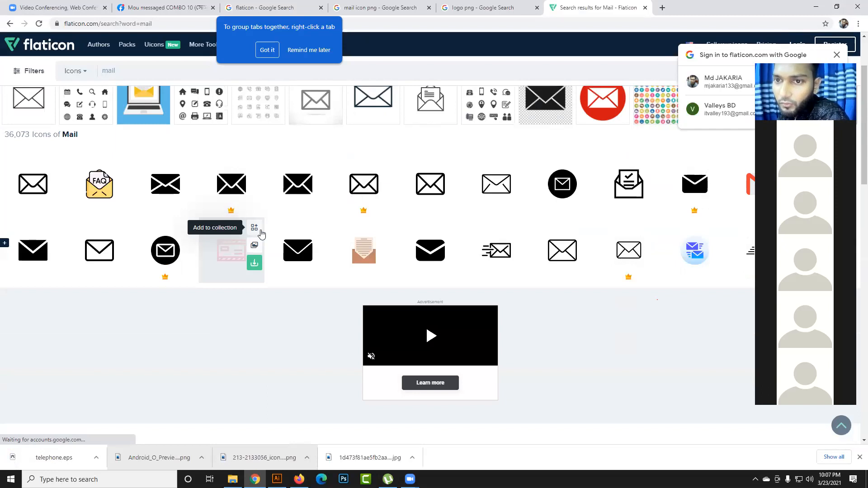
{"action": "scroll", "coordinate": [260, 233], "scroll_direction": "down", "scroll_amount": 1}
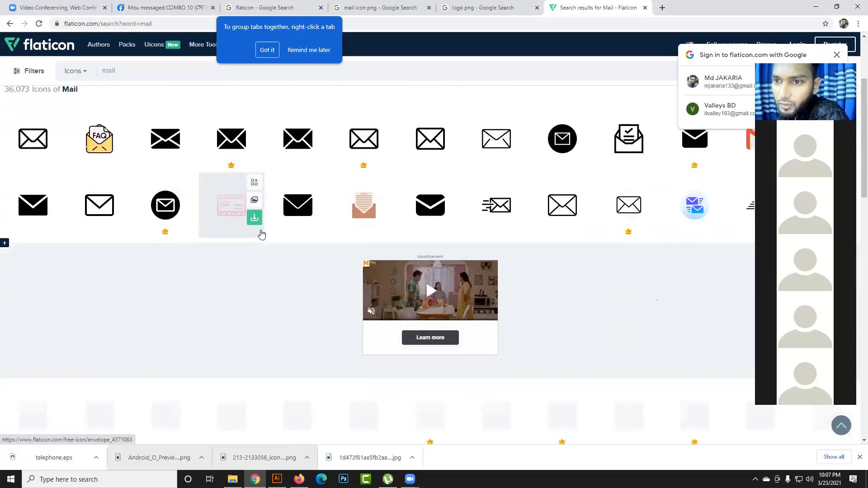
{"action": "left_click", "coordinate": [428, 144]}
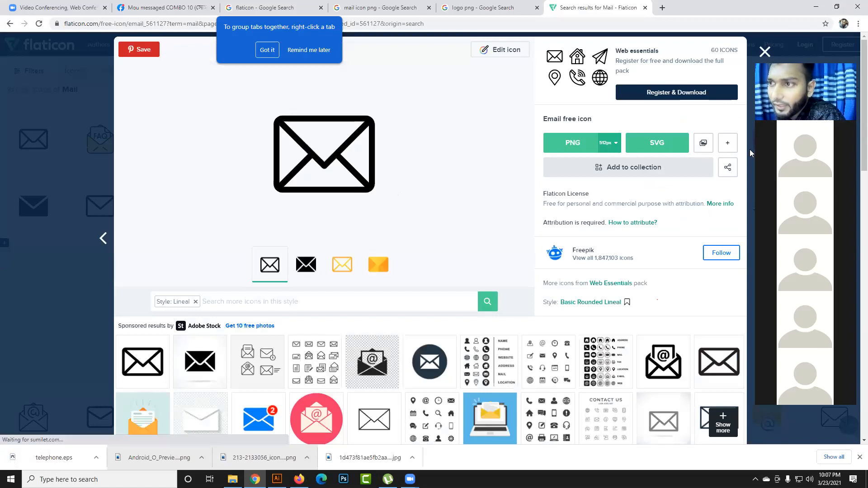
{"action": "left_click", "coordinate": [730, 144]}
{"action": "left_click", "coordinate": [703, 170]}
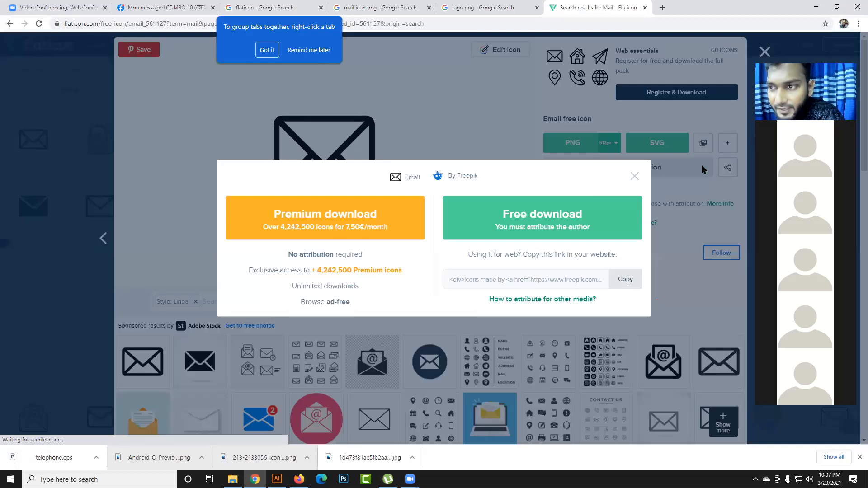
{"action": "left_click", "coordinate": [531, 214]}
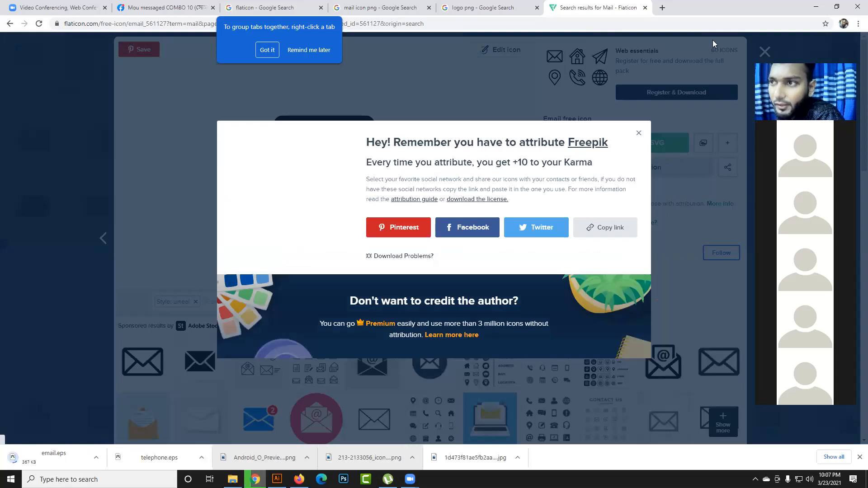
{"action": "left_click", "coordinate": [764, 53]}
{"action": "left_click", "coordinate": [764, 53]}
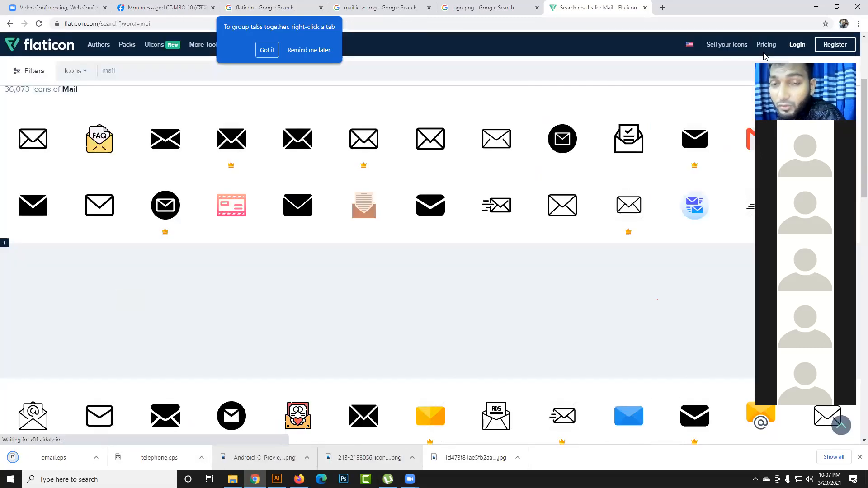
- Replace the Flaticon search term with "web" and run the search
{"action": "scroll", "coordinate": [394, 280], "scroll_direction": "up", "scroll_amount": 3}
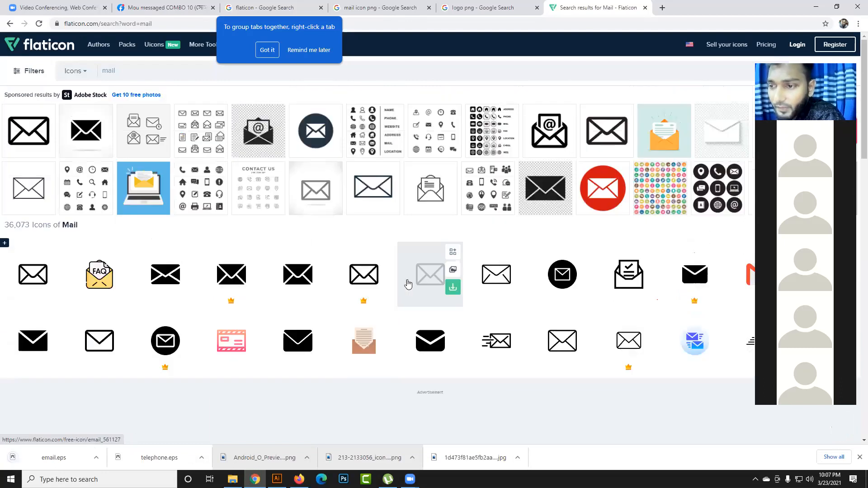
{"action": "left_click_drag", "start_coordinate": [130, 71], "coordinate": [84, 77]}
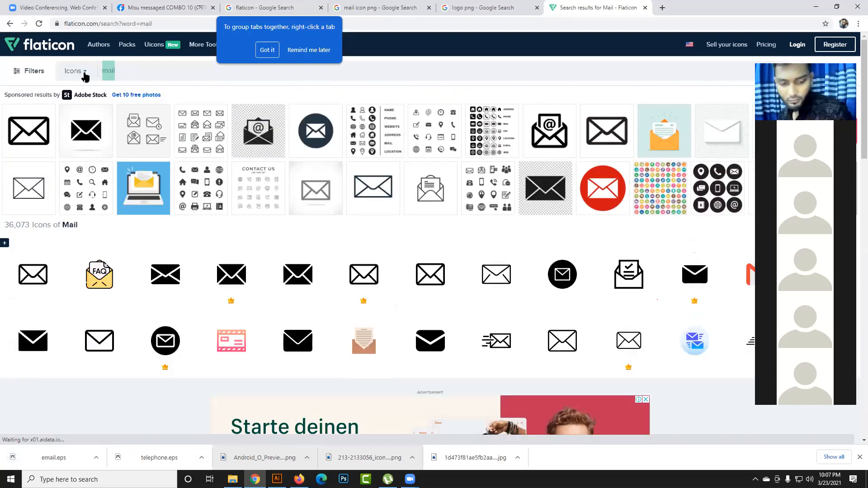
{"action": "type", "text": "web"}
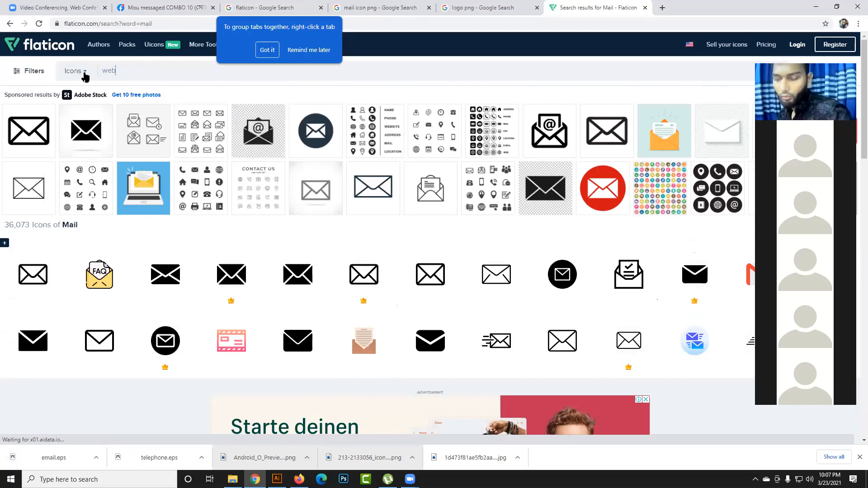
{"action": "key", "text": "Return"}
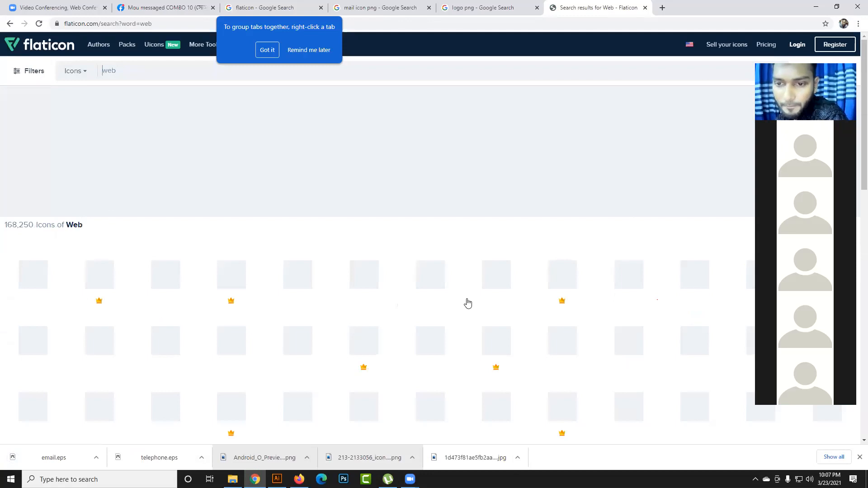
- Download the black line-style "Globe" icon as a free EPS file and dismiss the attribution notice
{"action": "scroll", "coordinate": [468, 303], "scroll_direction": "down", "scroll_amount": 1}
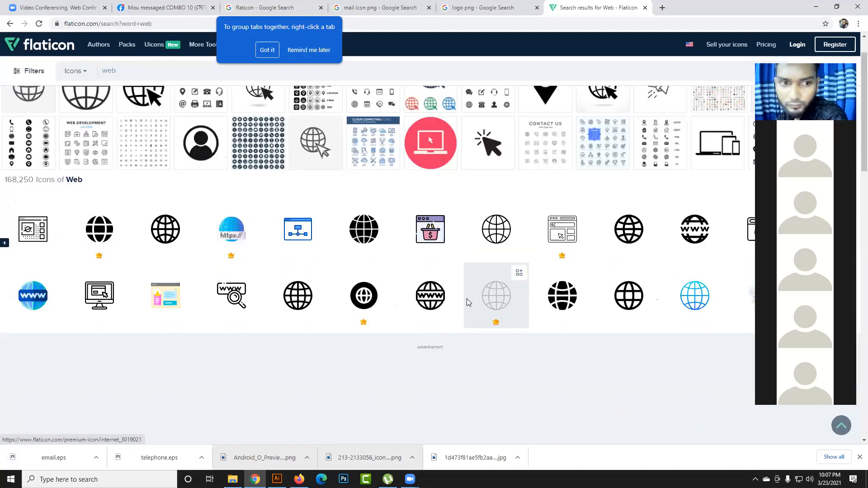
{"action": "scroll", "coordinate": [467, 302], "scroll_direction": "down", "scroll_amount": 1}
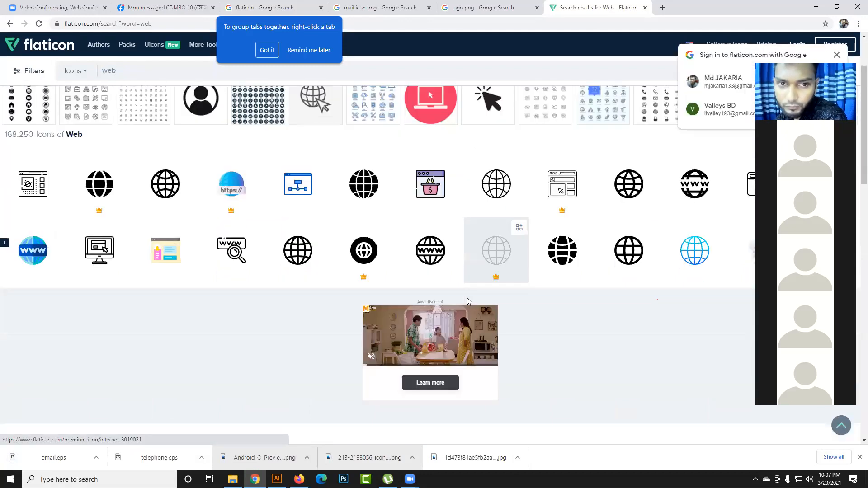
{"action": "left_click", "coordinate": [171, 189]}
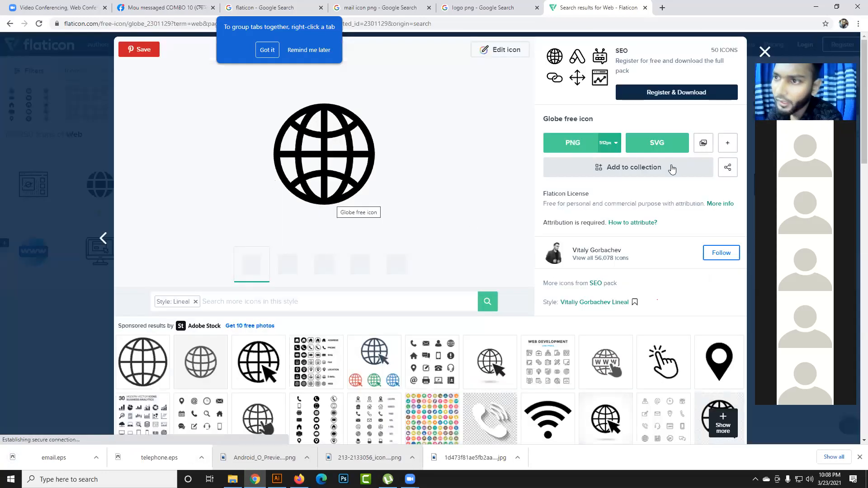
{"action": "left_click", "coordinate": [727, 145]}
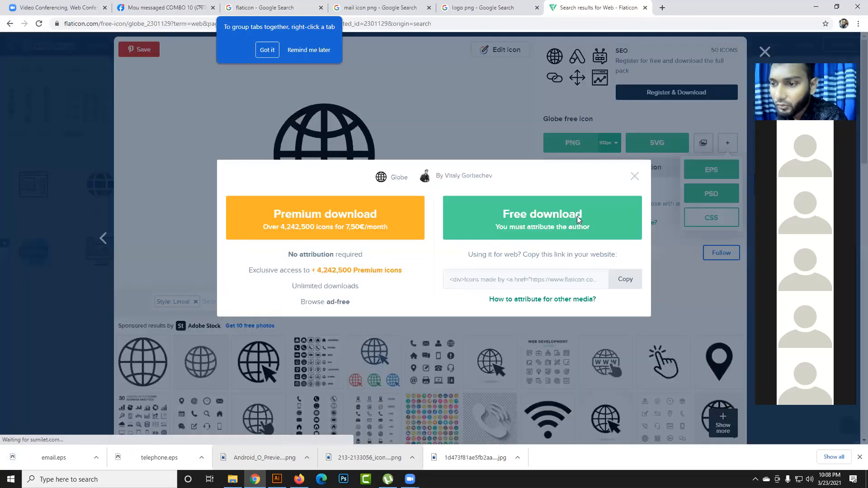
{"action": "left_click", "coordinate": [578, 218]}
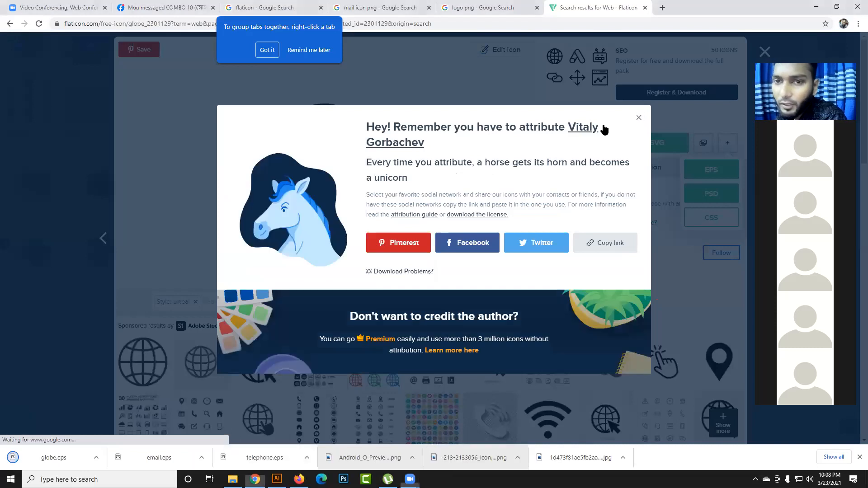
{"action": "left_click", "coordinate": [635, 120]}
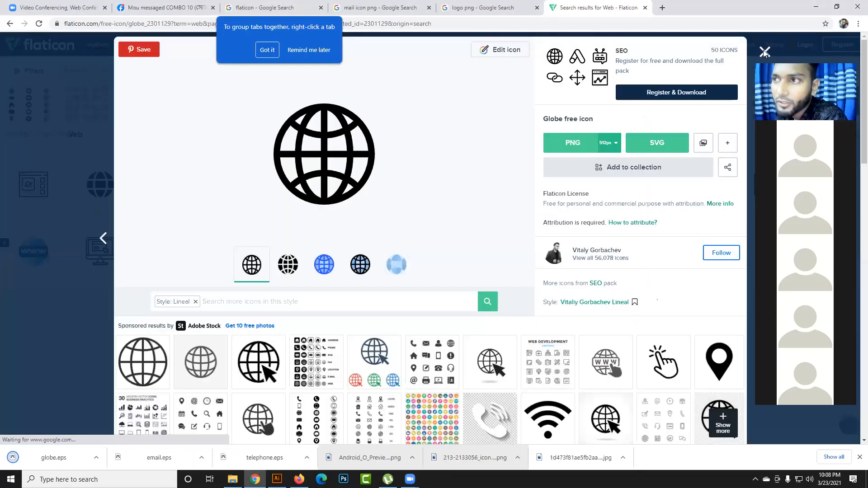
- Return to the icon results and search Flaticon for "location"
{"action": "left_click", "coordinate": [87, 73]}
{"action": "key", "text": "ctrl+a"}
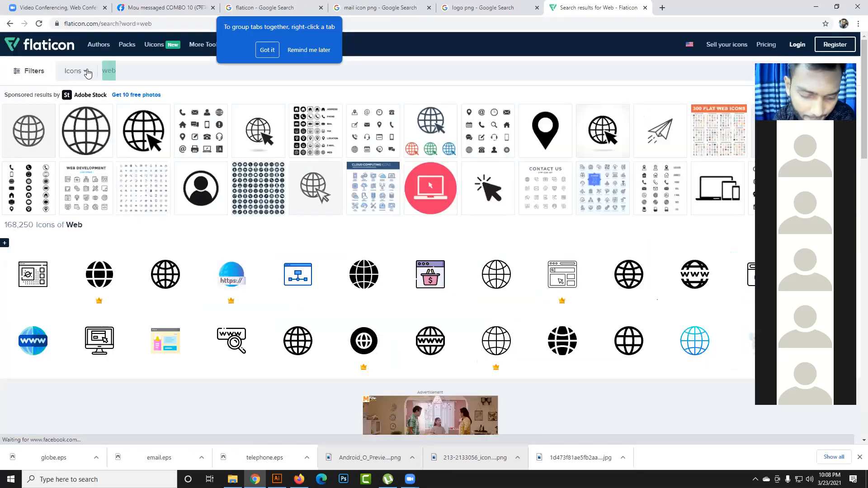
{"action": "type", "text": "locat"}
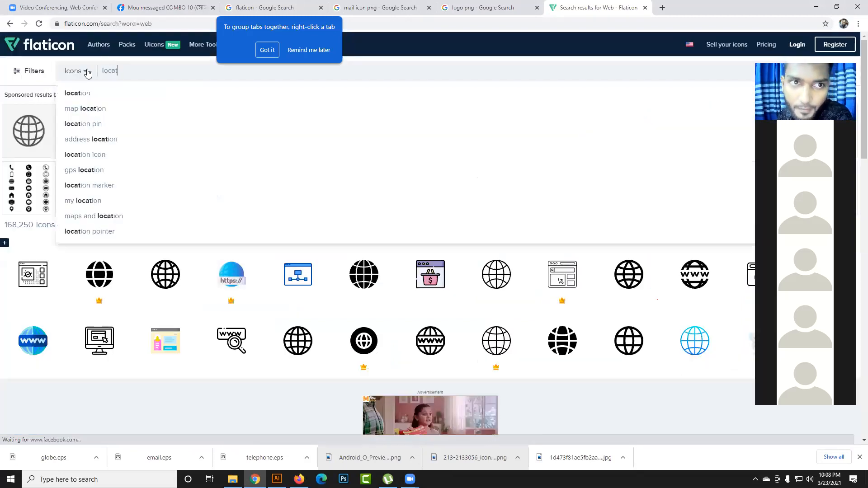
{"action": "type", "text": "ion"}
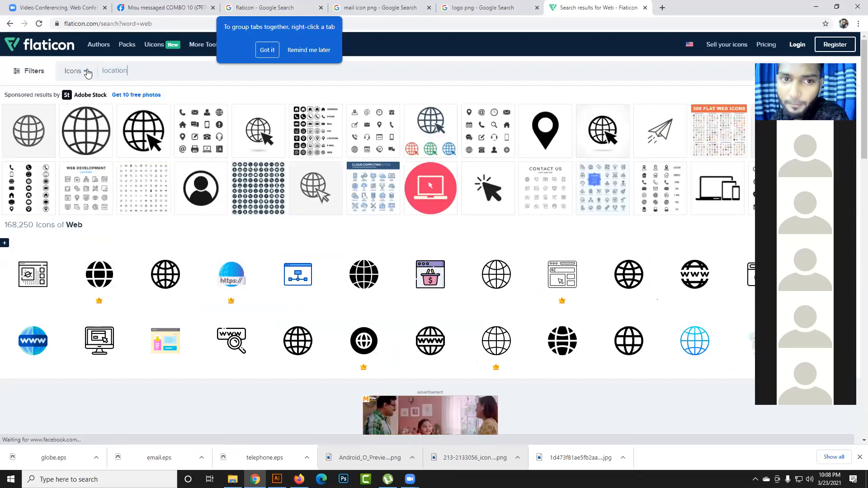
{"action": "key", "text": "Return"}
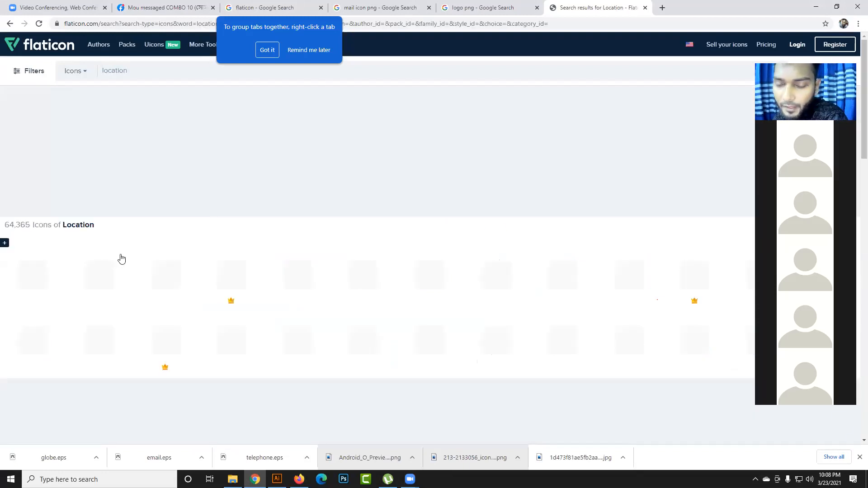
- Download the red map pin "Placeholder" icon as a free EPS file and return to the icon results
{"action": "scroll", "coordinate": [208, 237], "scroll_direction": "down", "scroll_amount": 1}
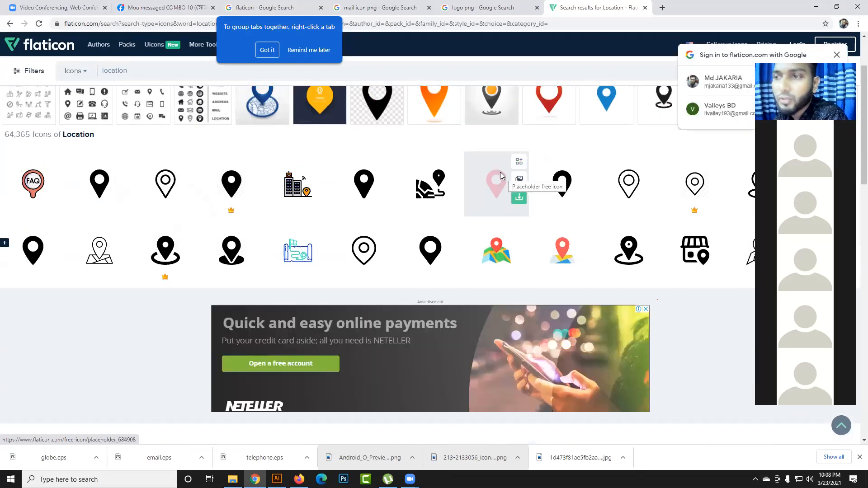
{"action": "left_click", "coordinate": [500, 176]}
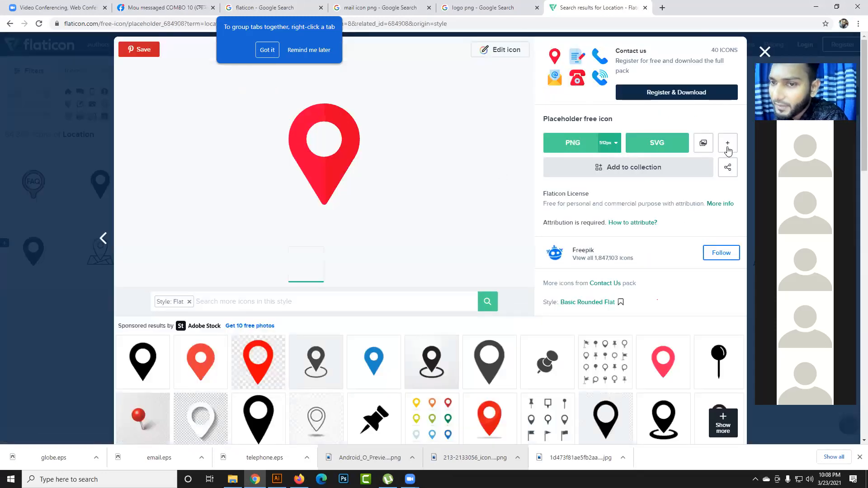
{"action": "left_click", "coordinate": [728, 146]}
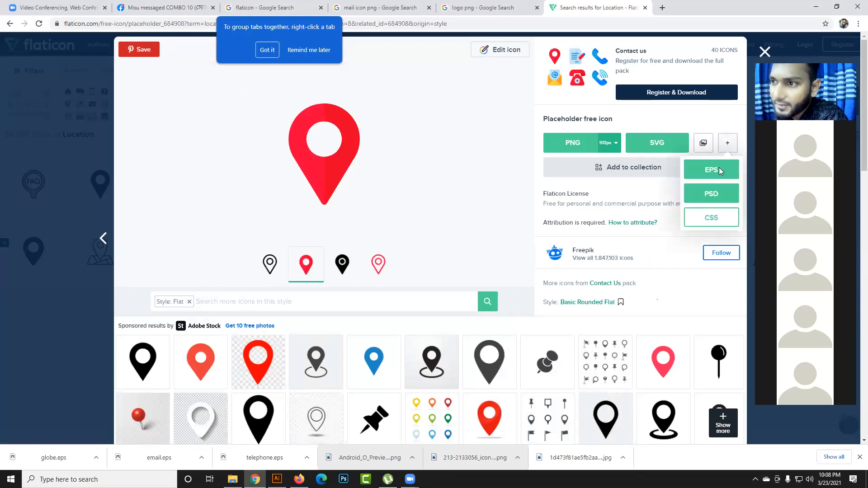
{"action": "left_click", "coordinate": [719, 169]}
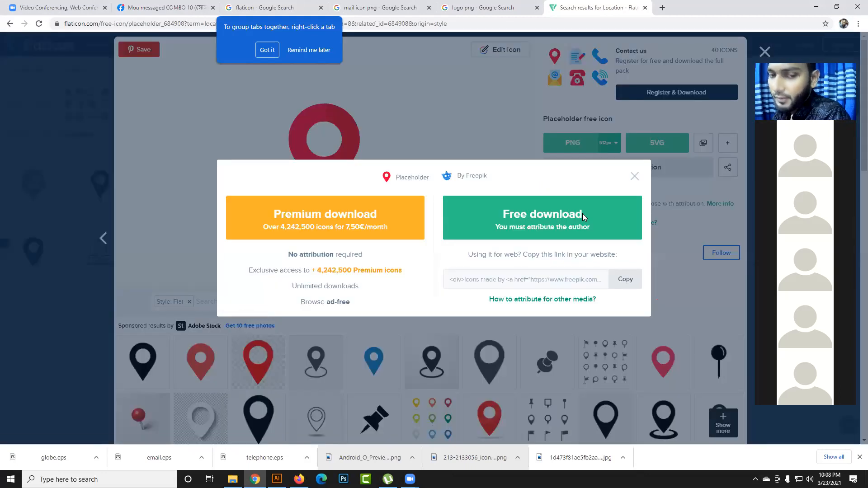
{"action": "left_click", "coordinate": [582, 214]}
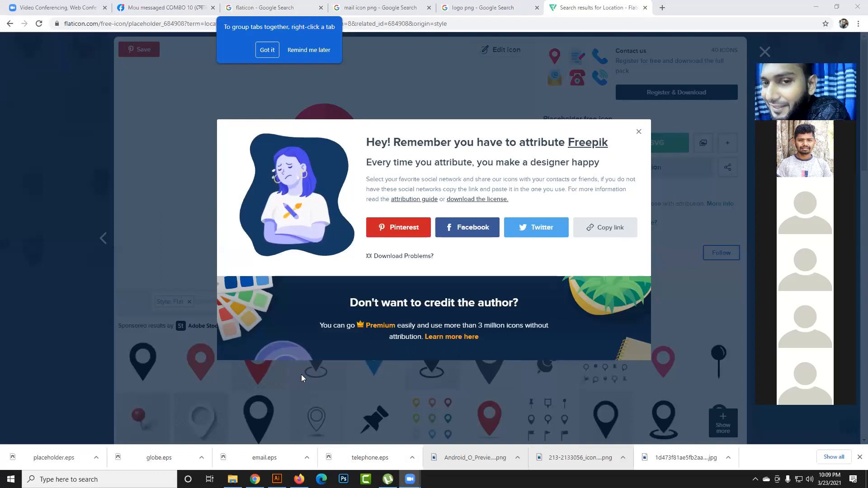
{"action": "left_click", "coordinate": [641, 133]}
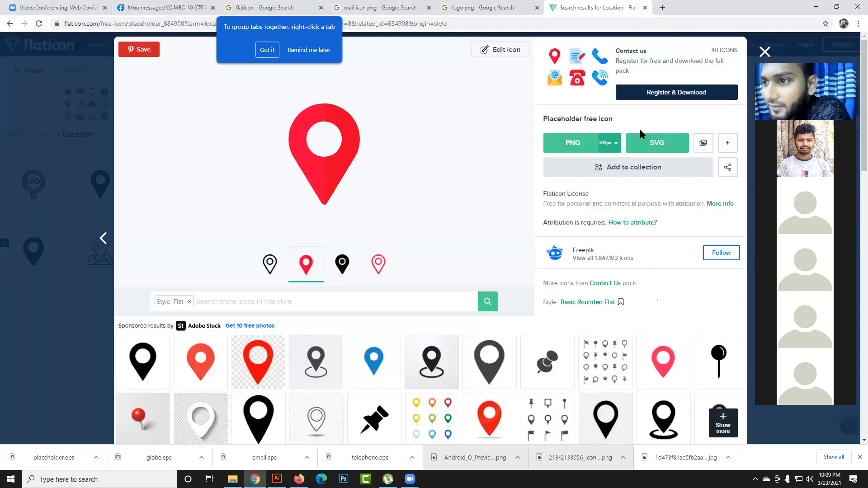
{"action": "left_click", "coordinate": [766, 53]}
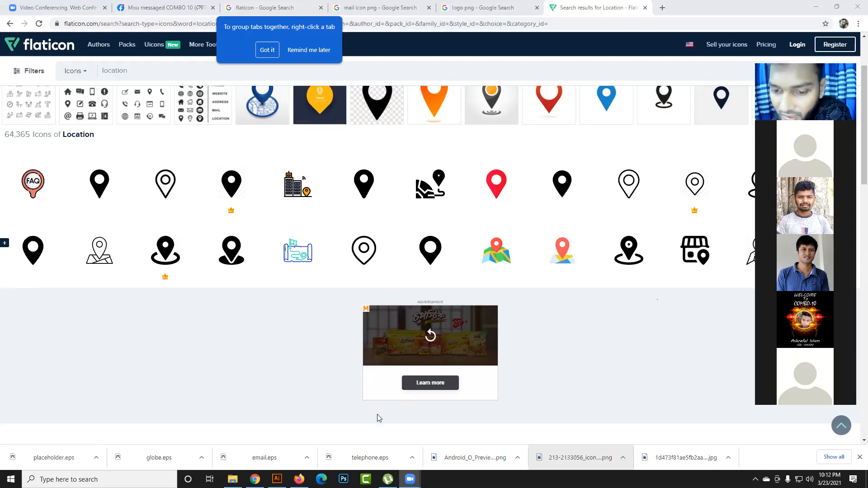
- Switch back to the business card in Illustrator and deselect the contact details text
{"action": "scroll", "coordinate": [314, 388], "scroll_direction": "up", "scroll_amount": 2}
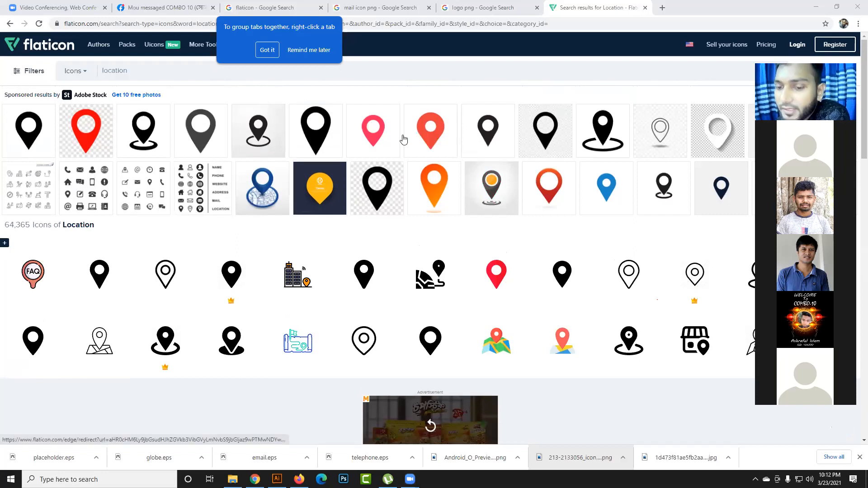
{"action": "left_click", "coordinate": [817, 7]}
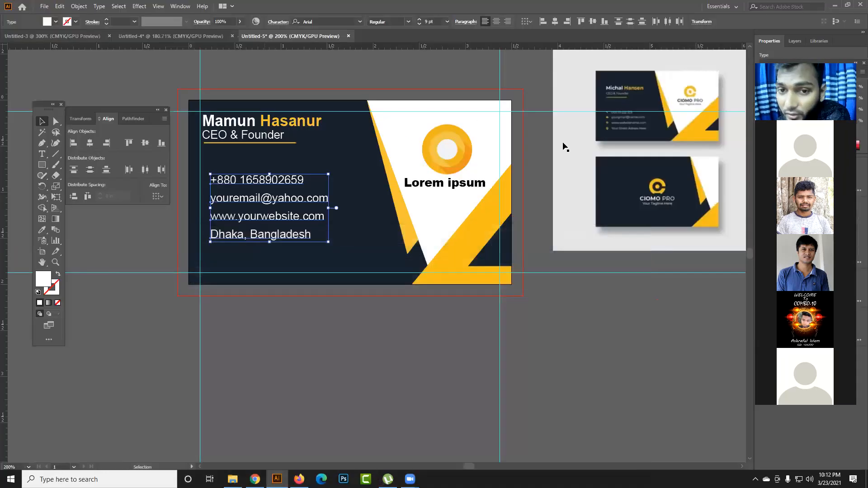
{"action": "left_click", "coordinate": [367, 392]}
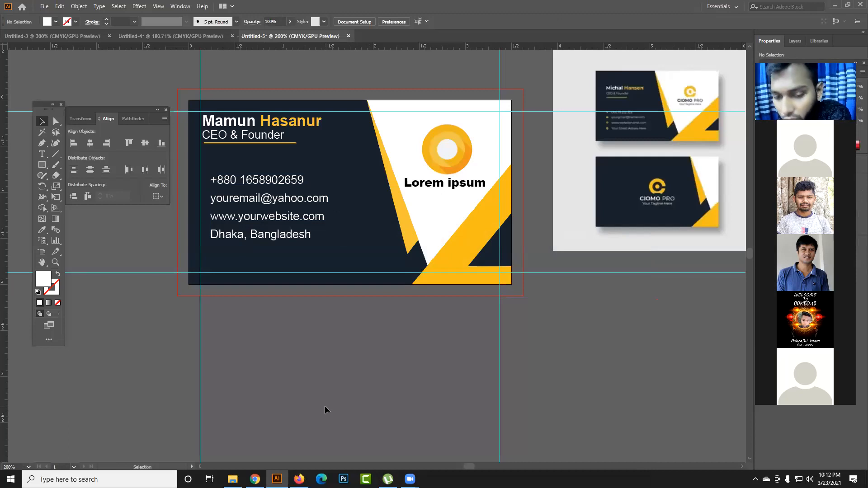
- Switch to File Explorer and open telephone.eps from the Downloads folder in Illustrator
{"action": "left_click", "coordinate": [233, 479]}
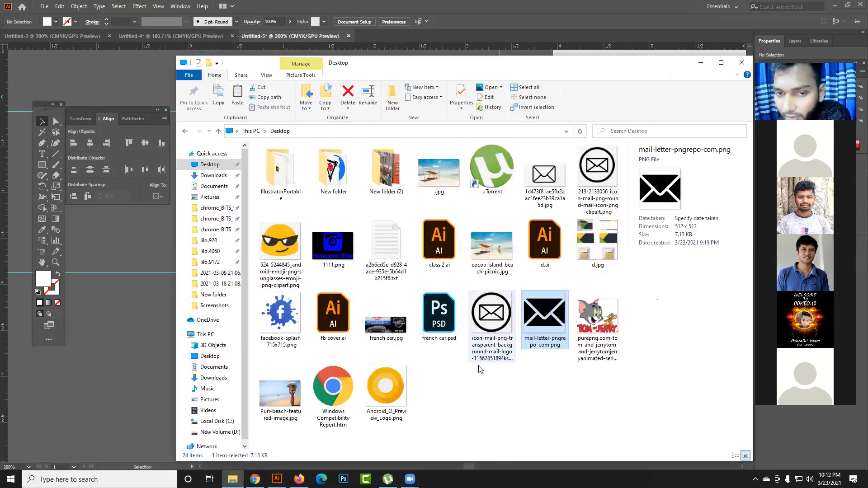
{"action": "left_click", "coordinate": [213, 176]}
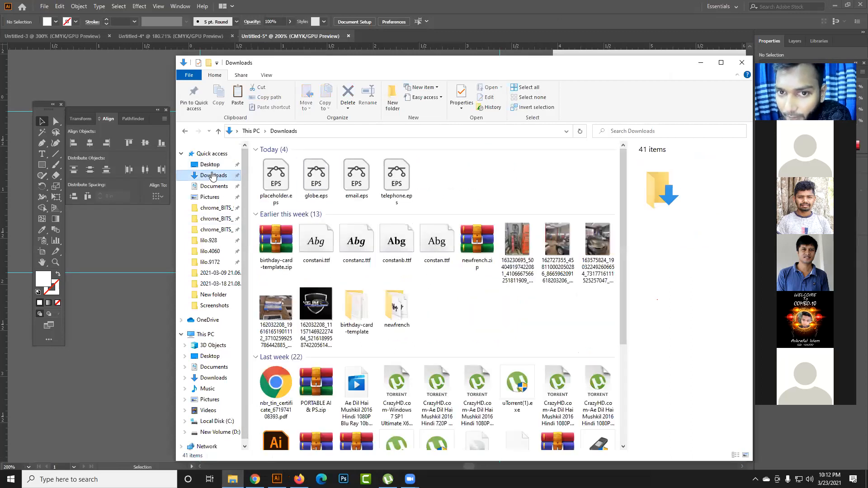
{"action": "left_click_drag", "start_coordinate": [460, 195], "coordinate": [269, 177]}
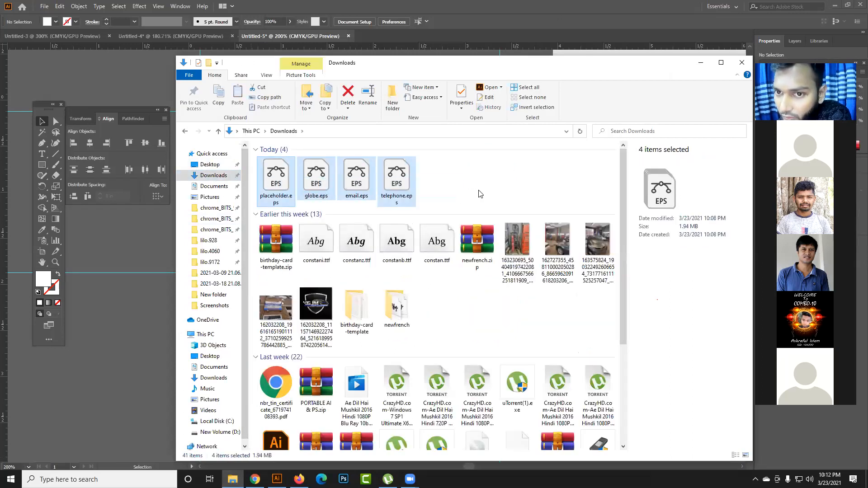
{"action": "left_click", "coordinate": [480, 194]}
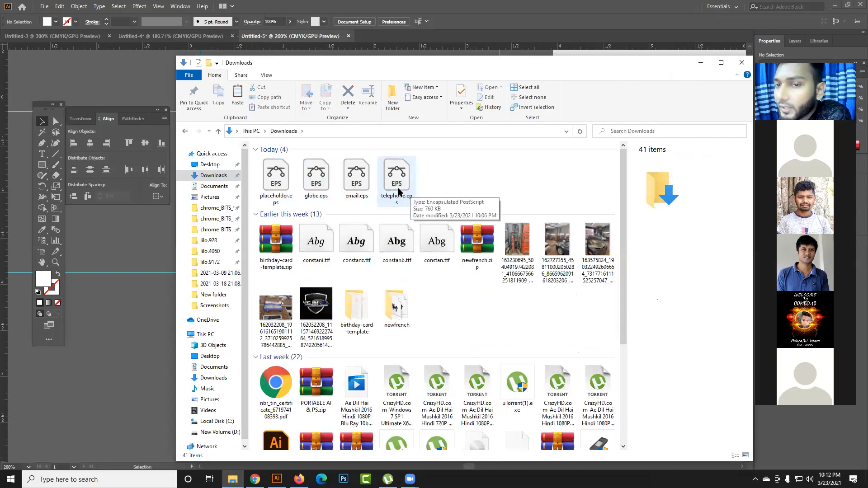
{"action": "left_click", "coordinate": [399, 191]}
{"action": "double_click", "coordinate": [407, 182]}
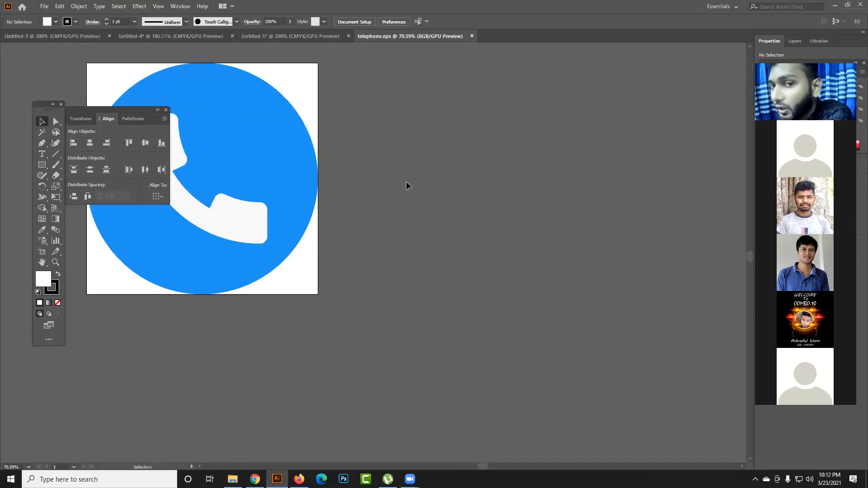
- Close the blank Untitled-3 and Untitled-4 documents without saving changes and return to the business card
{"action": "left_click", "coordinate": [192, 35]}
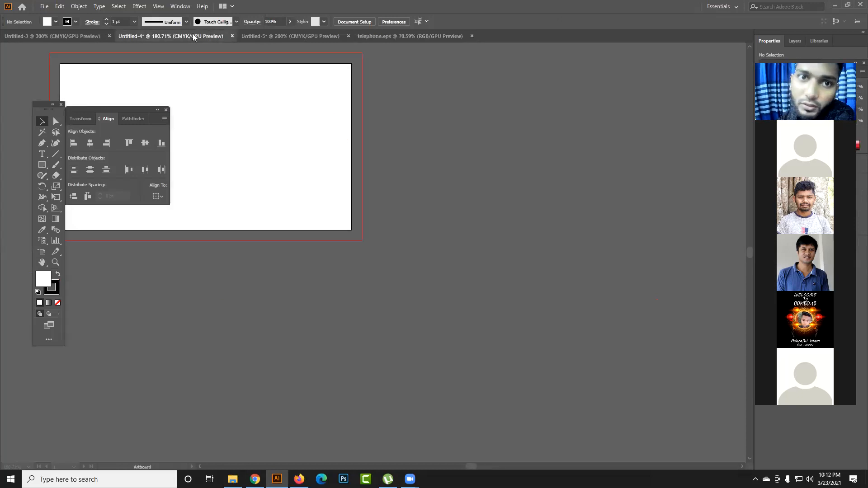
{"action": "left_click", "coordinate": [257, 37]}
{"action": "left_click", "coordinate": [412, 36]}
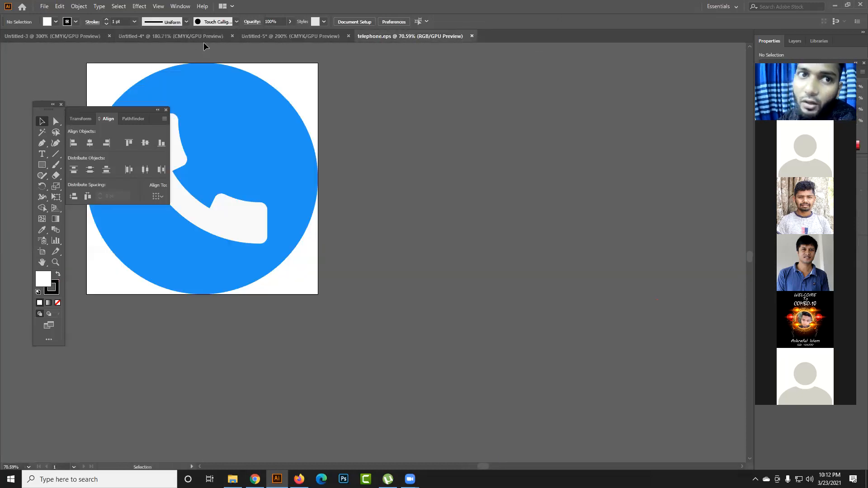
{"action": "left_click", "coordinate": [235, 36]}
{"action": "left_click", "coordinate": [82, 38]}
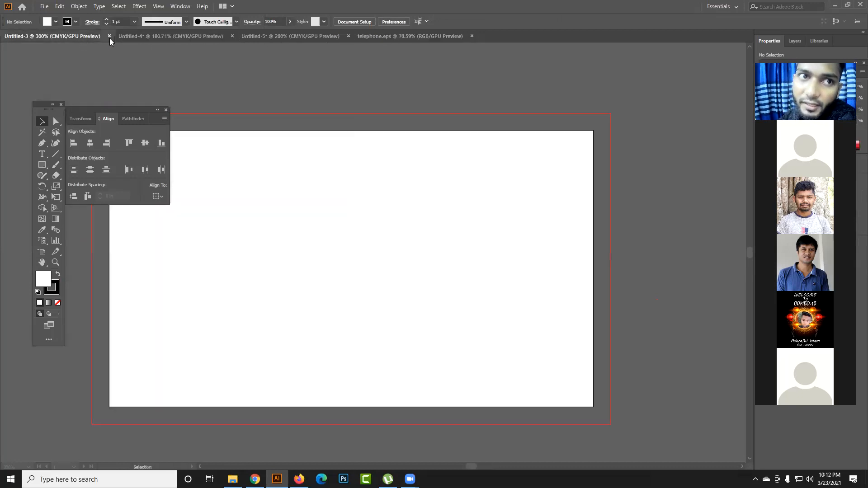
{"action": "left_click", "coordinate": [109, 36]}
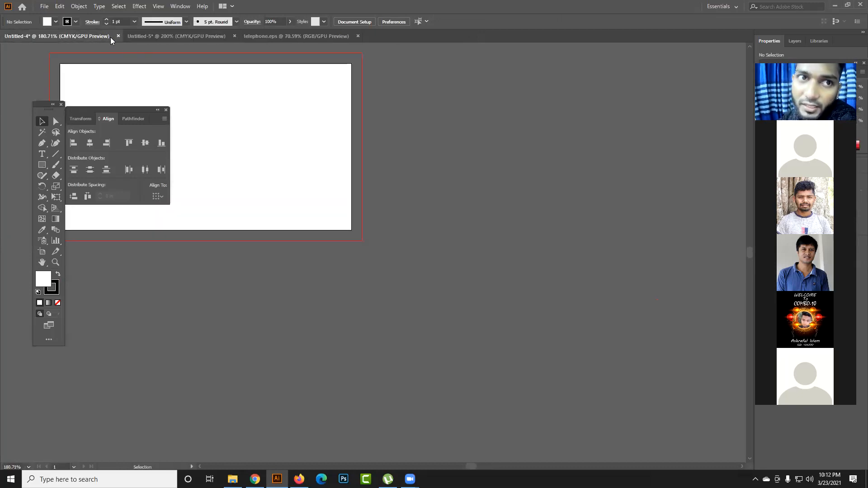
{"action": "left_click", "coordinate": [118, 35]}
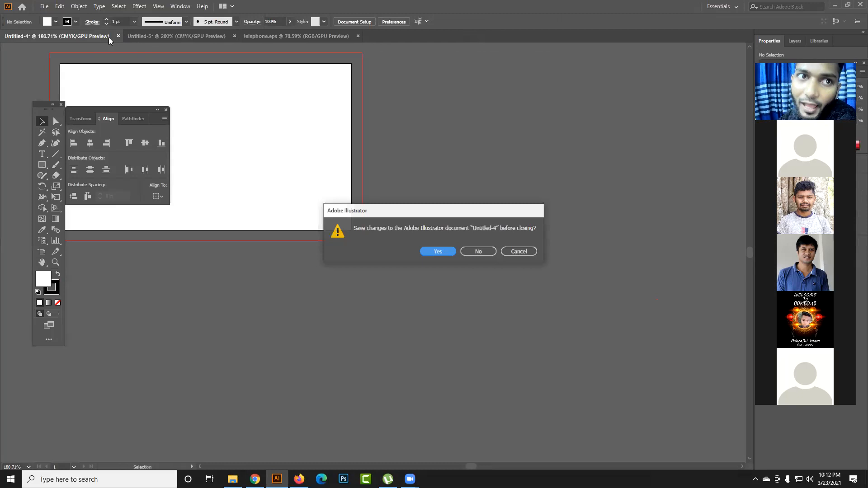
{"action": "left_click", "coordinate": [477, 251]}
{"action": "left_click", "coordinate": [76, 36]}
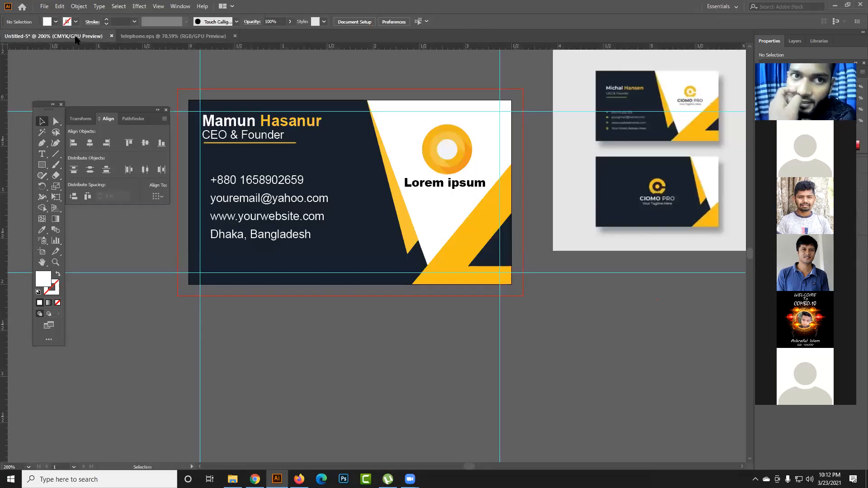
- Switch between the business card and telephone.eps documents, and close telephone.eps
{"action": "left_click", "coordinate": [148, 33]}
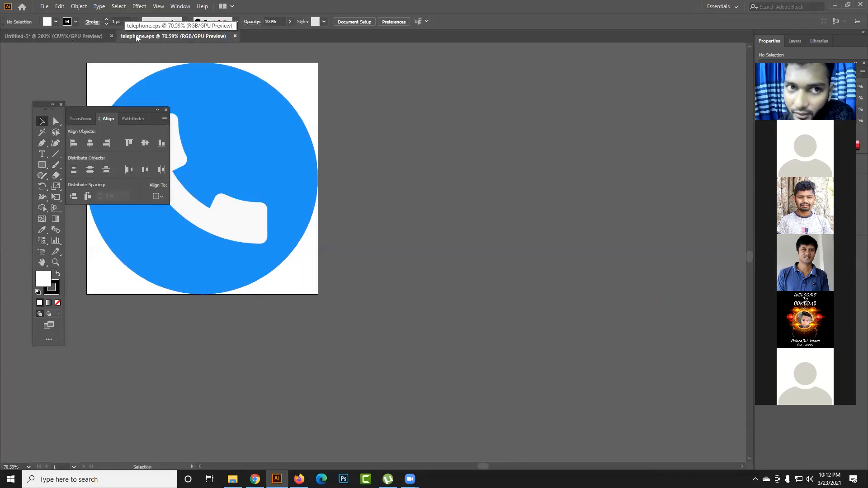
{"action": "left_click", "coordinate": [82, 35]}
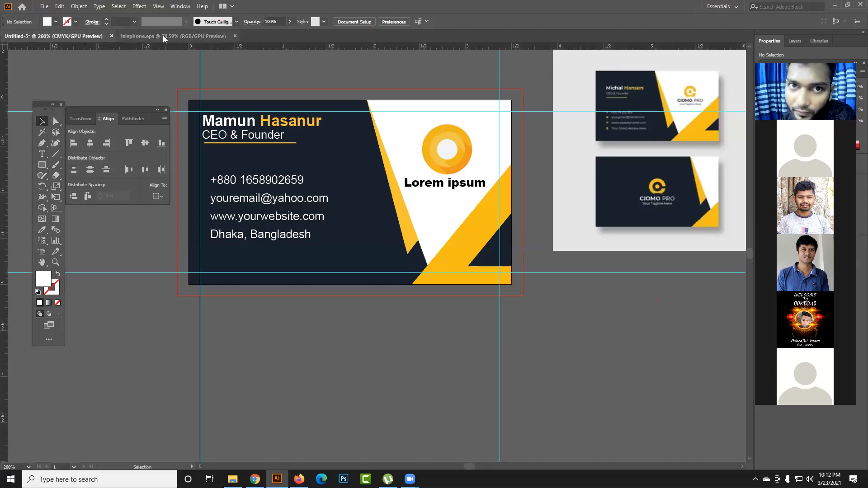
{"action": "left_click", "coordinate": [163, 35]}
{"action": "left_click", "coordinate": [83, 35]}
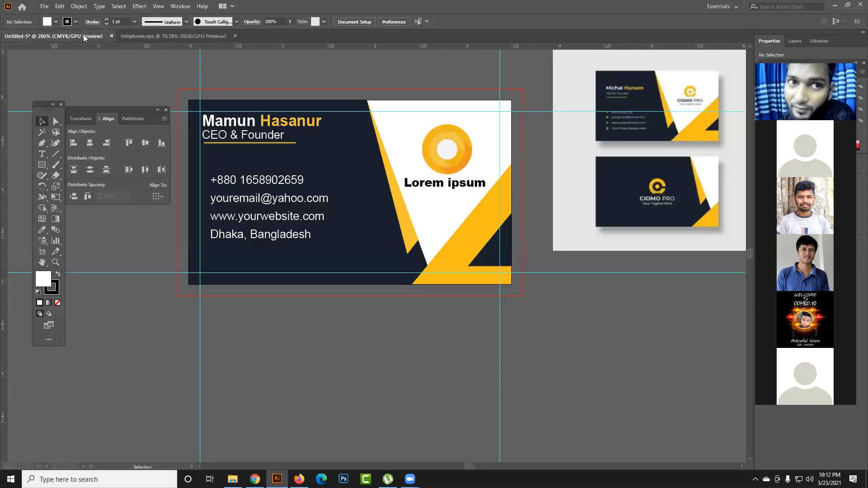
{"action": "left_click", "coordinate": [144, 35]}
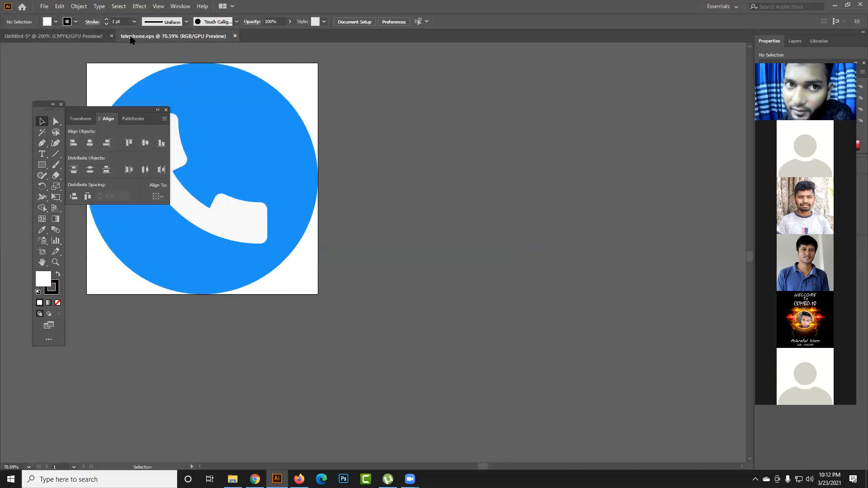
{"action": "left_click", "coordinate": [235, 35]}
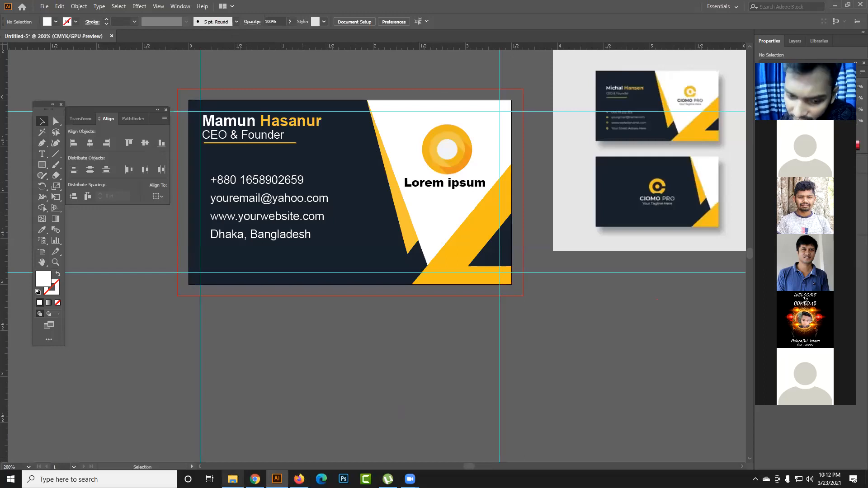
- Open telephone.eps from the Downloads folder in Illustrator and bring its document to the front
{"action": "left_click", "coordinate": [232, 479]}
{"action": "left_click", "coordinate": [428, 194]}
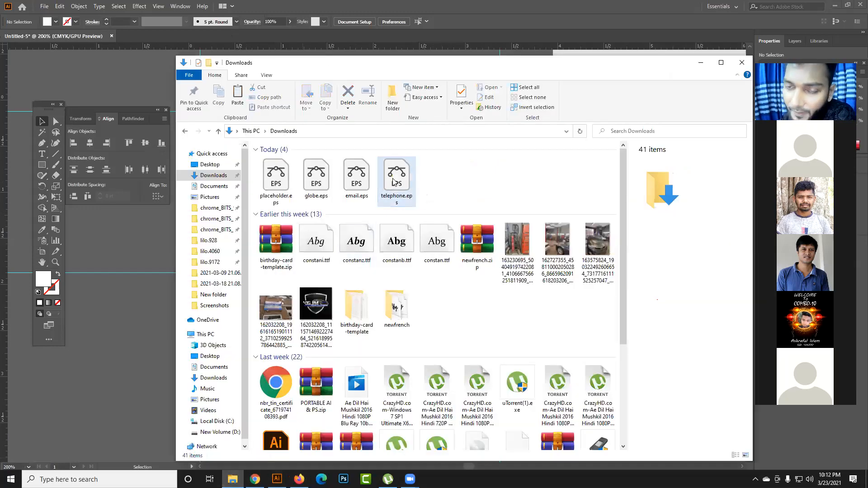
{"action": "left_click", "coordinate": [399, 184]}
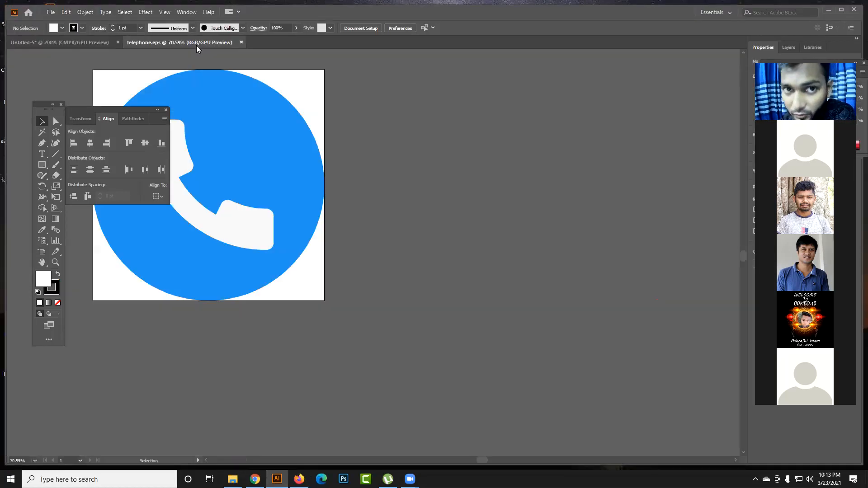
{"action": "left_click", "coordinate": [66, 42]}
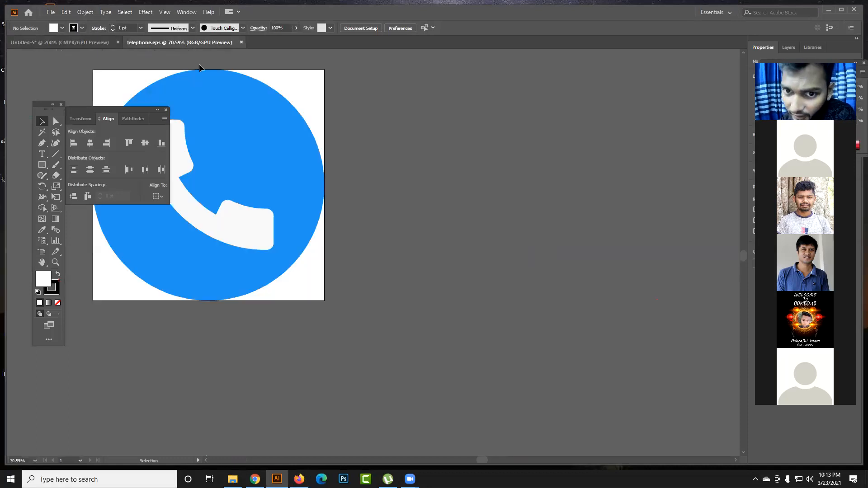
{"action": "left_click", "coordinate": [184, 44]}
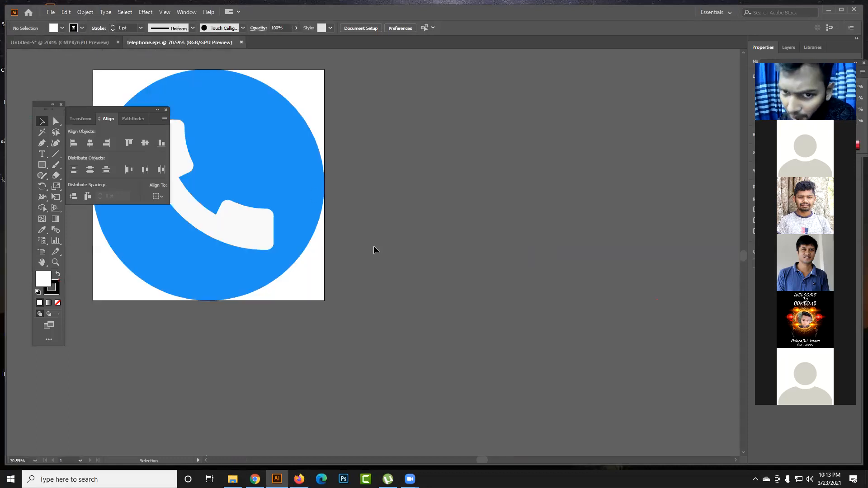
- Separate the phone icon by moving the blue circle and the white handset apart, off the artboard
{"action": "left_click_drag", "start_coordinate": [282, 174], "coordinate": [494, 183]}
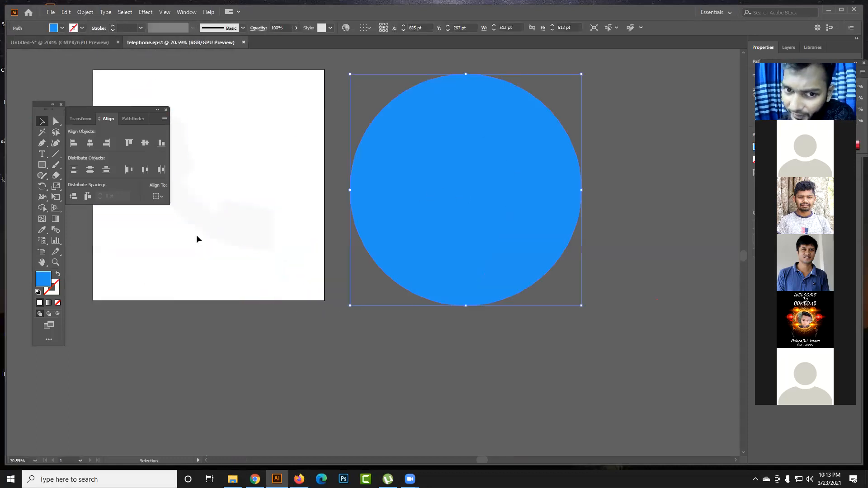
{"action": "left_click", "coordinate": [231, 226]}
{"action": "left_click_drag", "start_coordinate": [231, 227], "coordinate": [299, 379]}
{"action": "left_click", "coordinate": [620, 185]}
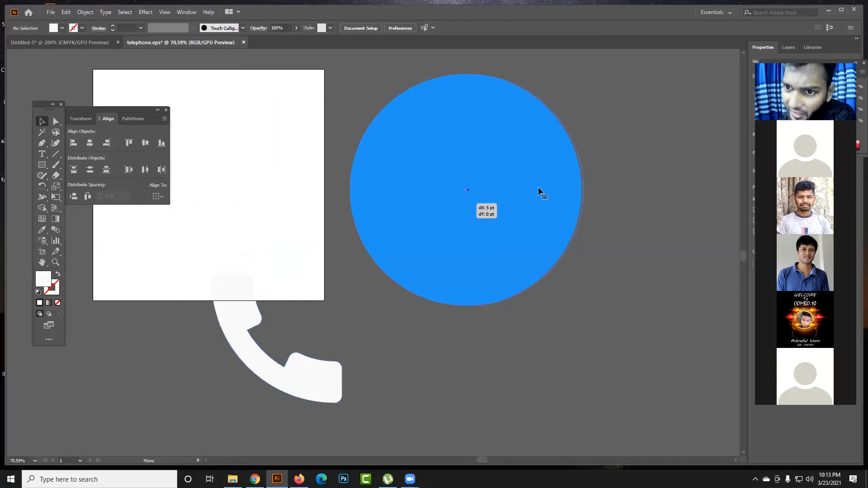
{"action": "left_click_drag", "start_coordinate": [538, 190], "coordinate": [613, 176]}
{"action": "left_click_drag", "start_coordinate": [253, 357], "coordinate": [342, 340]}
{"action": "left_click_drag", "start_coordinate": [512, 232], "coordinate": [536, 205]}
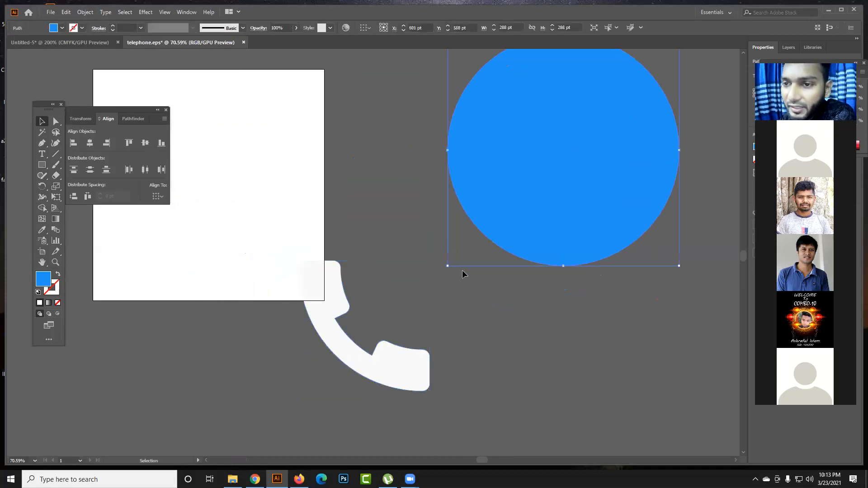
{"action": "left_click_drag", "start_coordinate": [394, 354], "coordinate": [471, 349]}
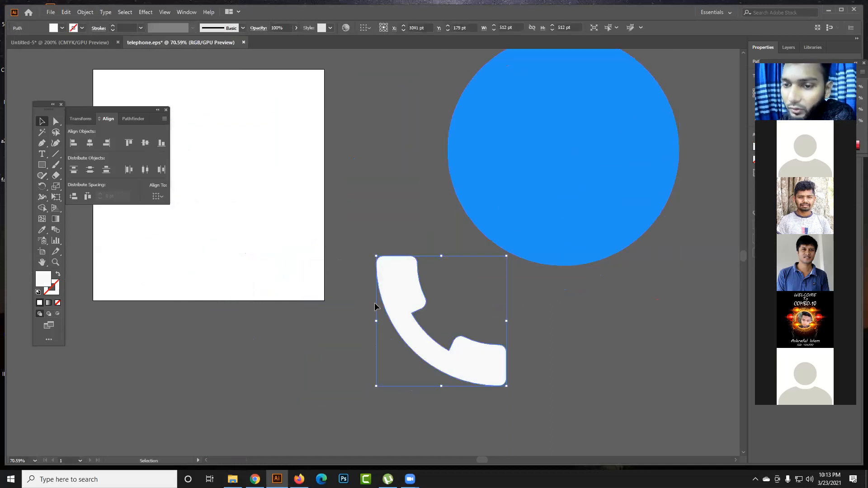
- Fill the handset with black and bring it into the business card document
{"action": "left_click", "coordinate": [62, 27]}
{"action": "left_click", "coordinate": [12, 43]}
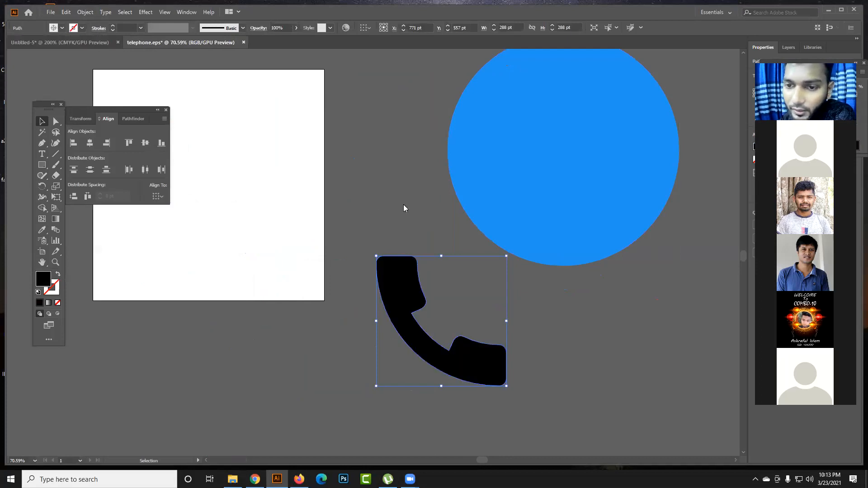
{"action": "left_click_drag", "start_coordinate": [395, 312], "coordinate": [329, 384]}
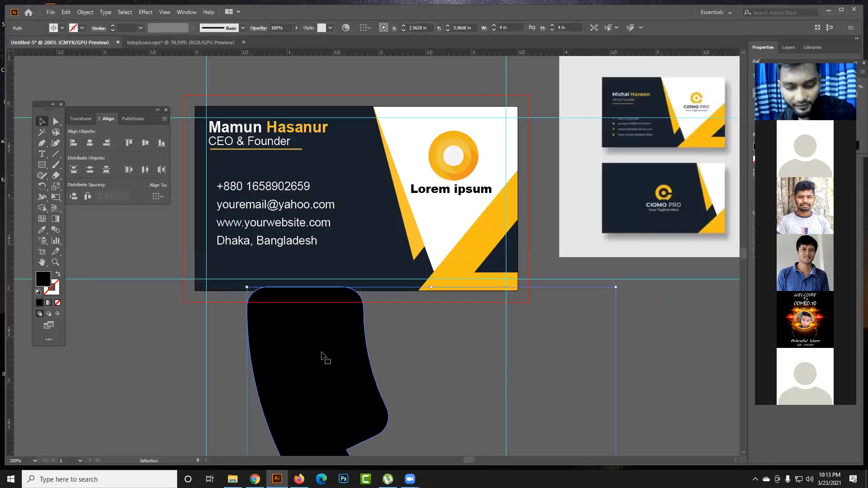
- Scale the handset icon down proportionally to about 0.13 in below the business card and deselect it
{"action": "scroll", "coordinate": [337, 362], "scroll_direction": "down", "scroll_amount": 1}
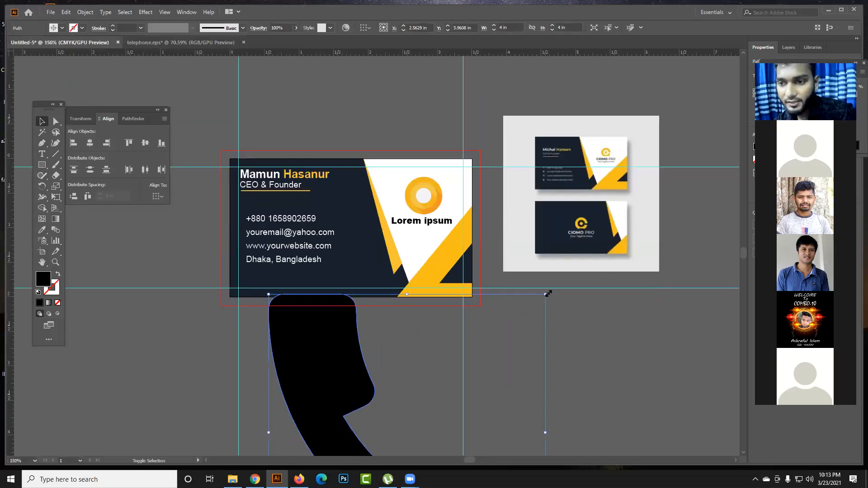
{"action": "left_click_drag", "start_coordinate": [489, 328], "coordinate": [456, 357]}
{"action": "left_click_drag", "start_coordinate": [384, 410], "coordinate": [348, 329]}
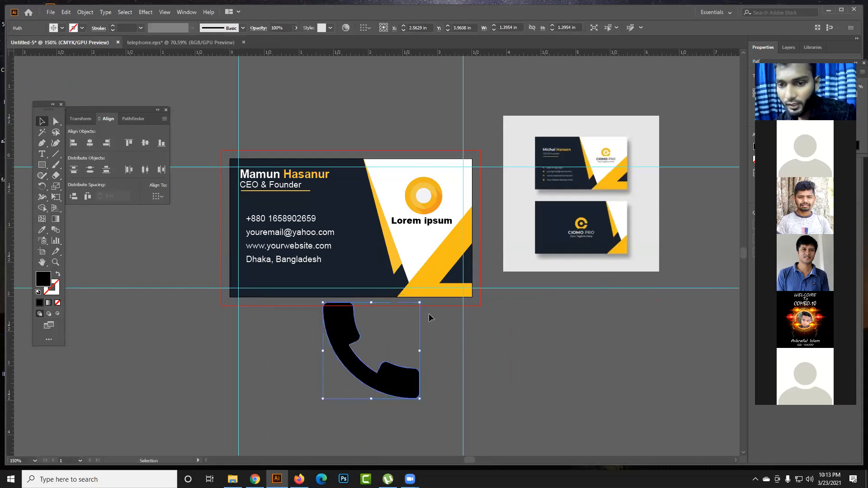
{"action": "left_click_drag", "start_coordinate": [416, 308], "coordinate": [378, 362]}
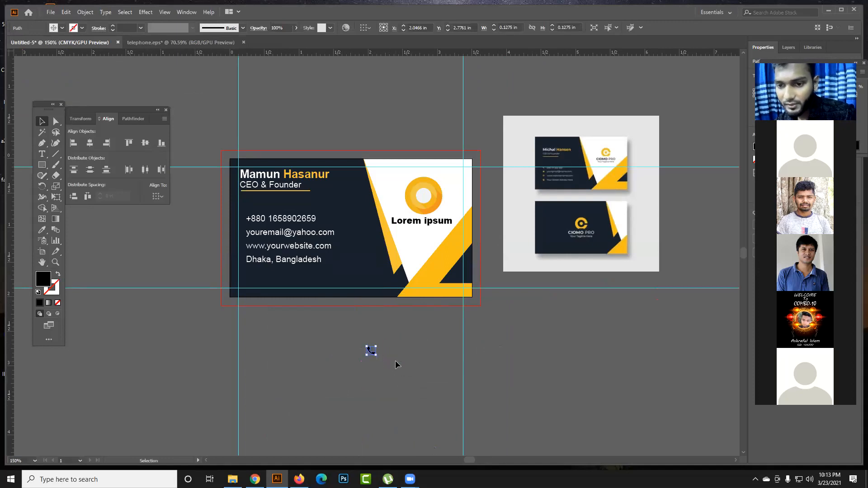
{"action": "left_click", "coordinate": [393, 360]}
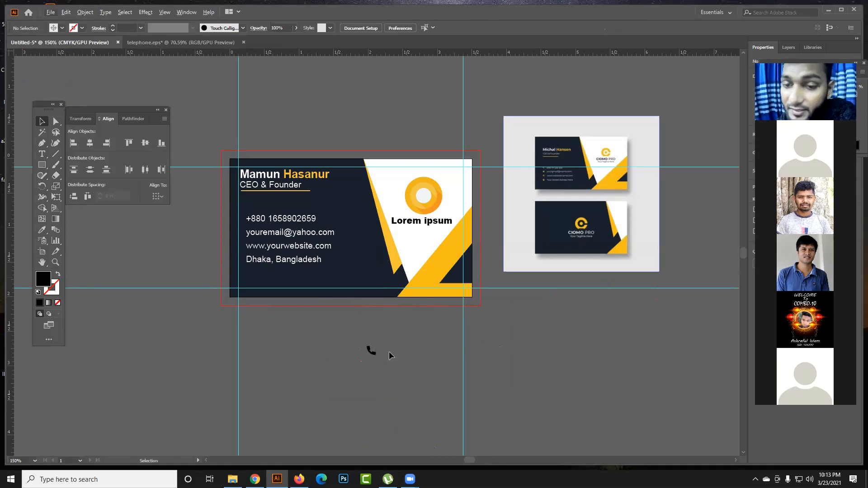
{"action": "left_click", "coordinate": [371, 353]}
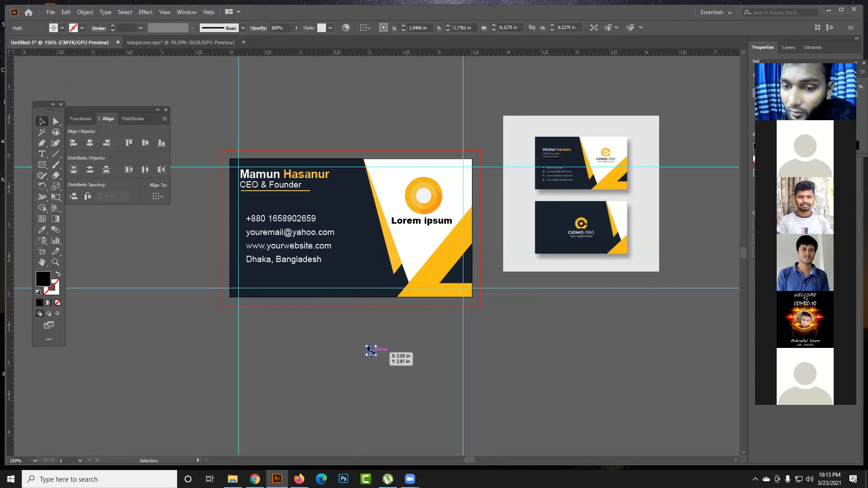
{"action": "left_click", "coordinate": [421, 345]}
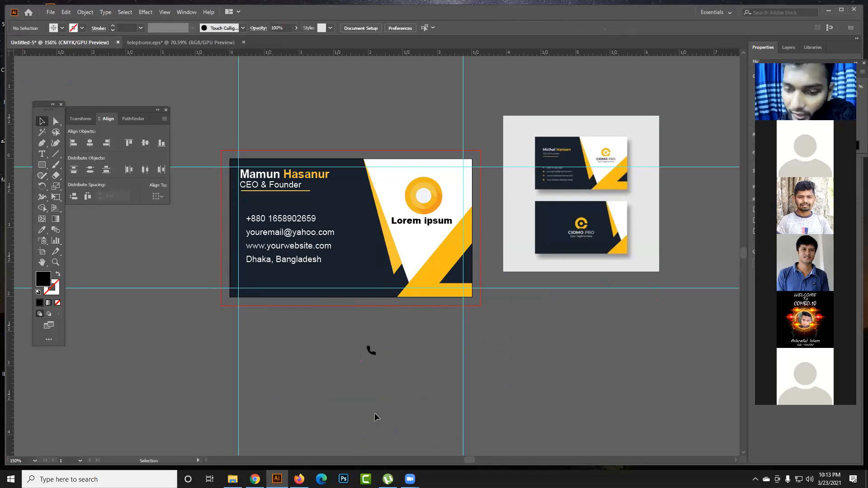
- Open email.eps from the Downloads folder and bring its envelope icon into the business card document
{"action": "left_click", "coordinate": [232, 479]}
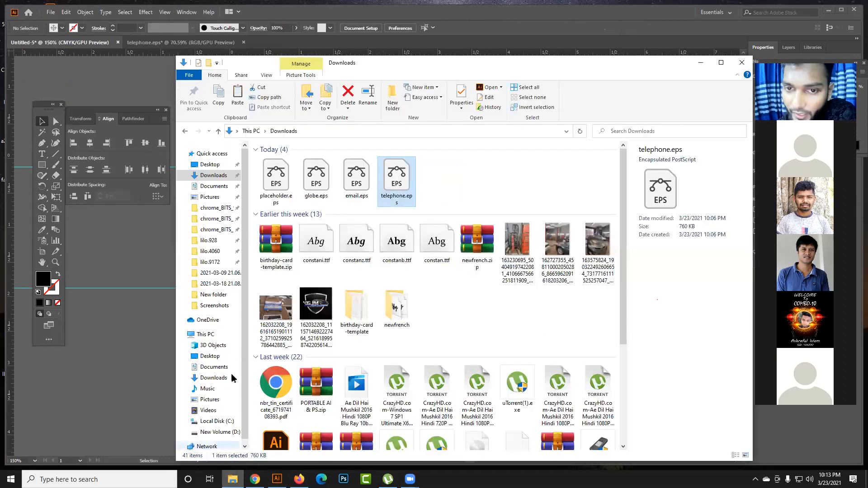
{"action": "double_click", "coordinate": [355, 186]}
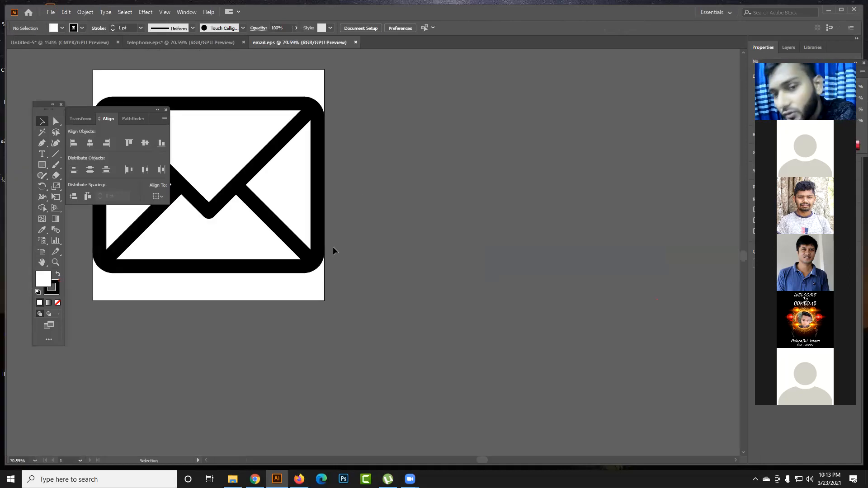
{"action": "left_click_drag", "start_coordinate": [316, 231], "coordinate": [537, 245]}
{"action": "left_click_drag", "start_coordinate": [413, 217], "coordinate": [156, 86]}
{"action": "left_click_drag", "start_coordinate": [381, 362], "coordinate": [382, 365]}
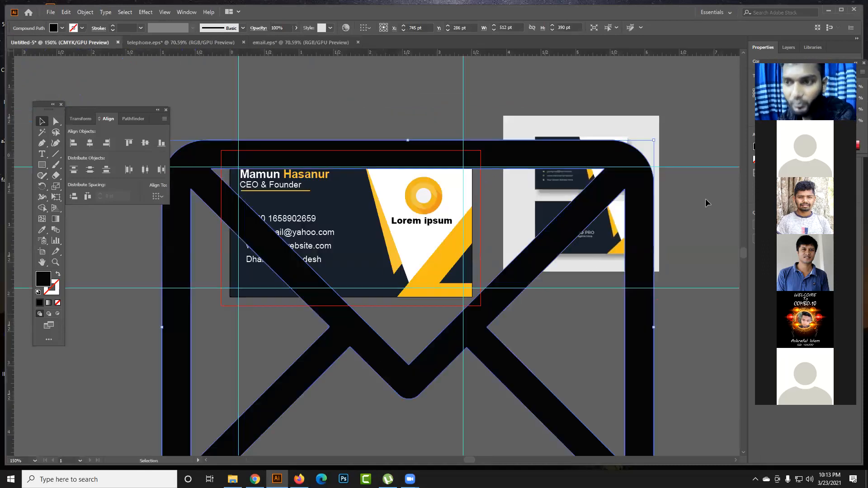
- Scale the envelope icon down to about 0.36 by 0.27 in beside the handset and deselect it
{"action": "left_click_drag", "start_coordinate": [655, 141], "coordinate": [413, 357]}
{"action": "left_click", "coordinate": [429, 351]}
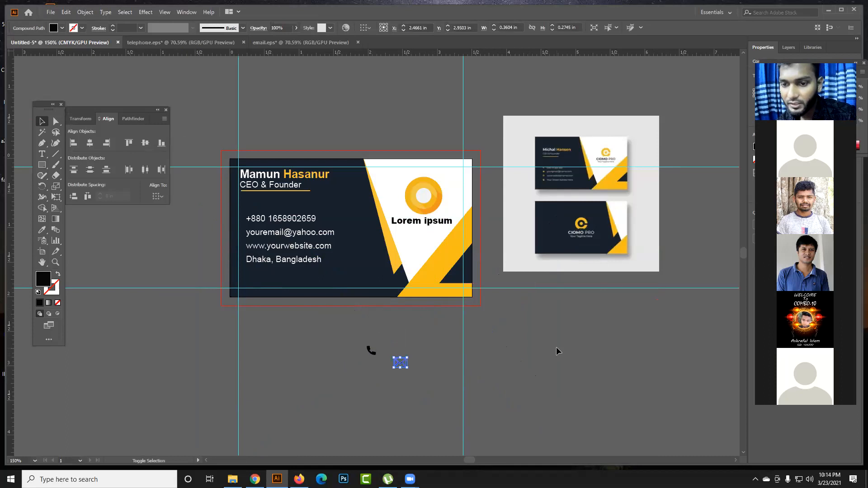
{"action": "left_click", "coordinate": [556, 346]}
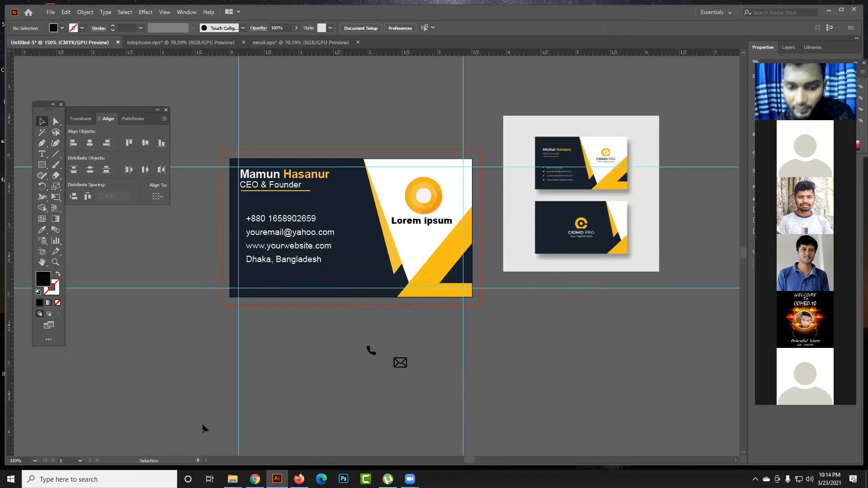
- Open globe.eps from the Downloads folder and bring its globe icon into the business card document
{"action": "left_click", "coordinate": [233, 479]}
{"action": "left_click", "coordinate": [311, 194]}
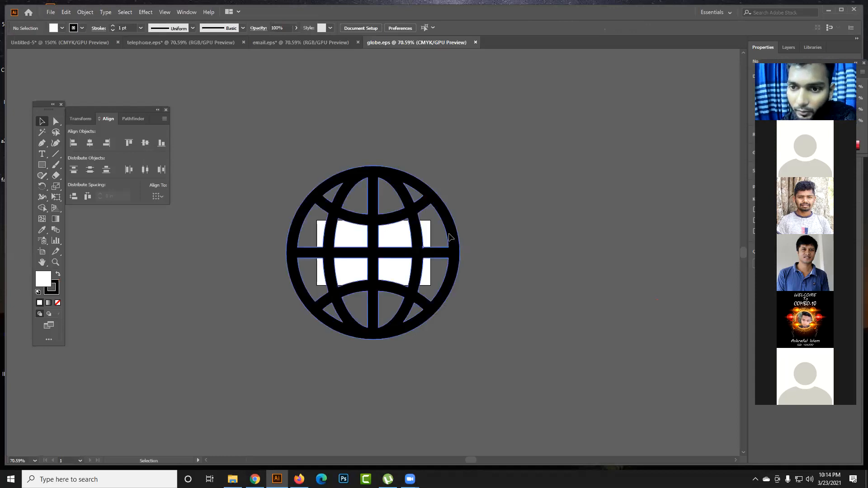
{"action": "left_click_drag", "start_coordinate": [450, 237], "coordinate": [97, 79]}
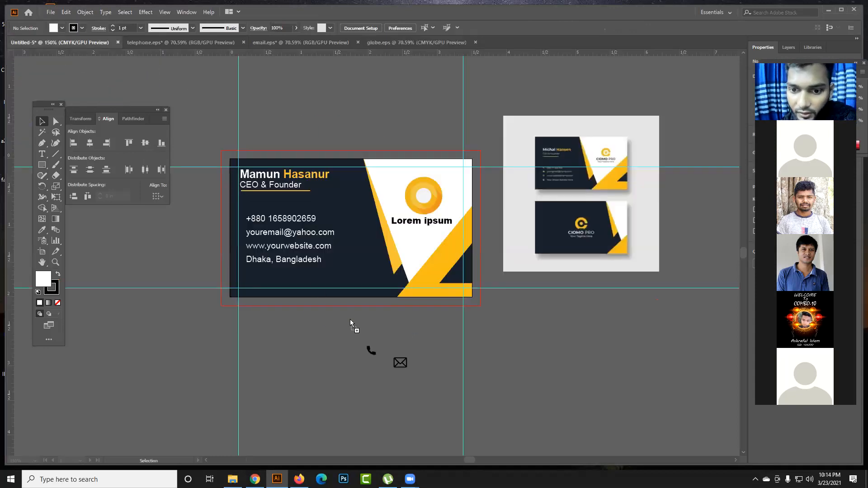
{"action": "left_click_drag", "start_coordinate": [350, 319], "coordinate": [351, 315]}
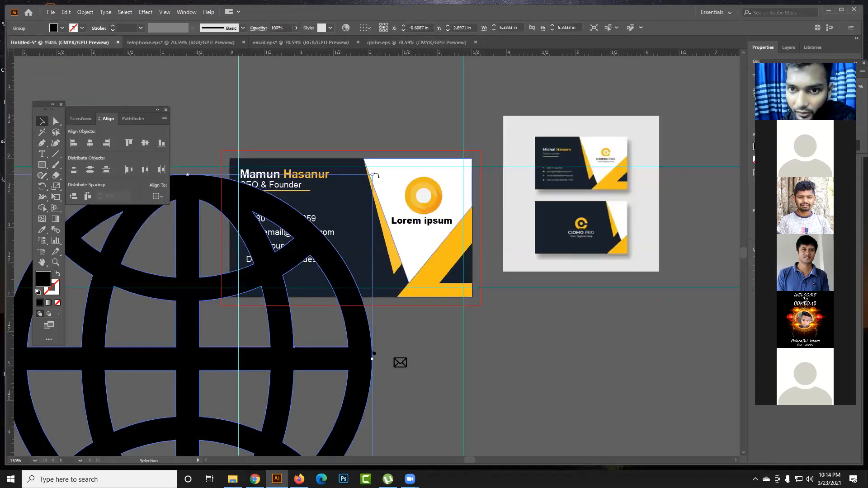
- Scale the globe icon down proportionally to about 0.34 in beside the handset and deselect it
{"action": "left_click_drag", "start_coordinate": [374, 175], "coordinate": [361, 342]}
{"action": "left_click", "coordinate": [360, 377]}
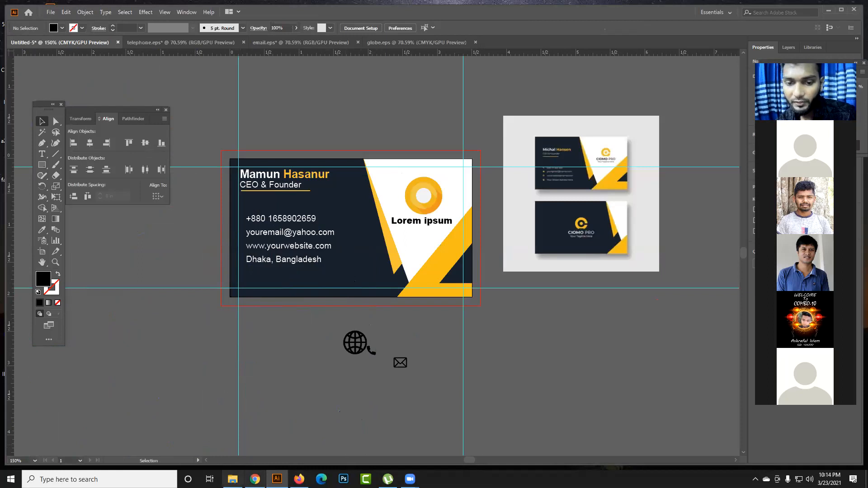
- Open placeholder.eps from the Downloads folder and bring its location pin icon into the business card document
{"action": "left_click", "coordinate": [232, 479]}
{"action": "left_click", "coordinate": [273, 198]}
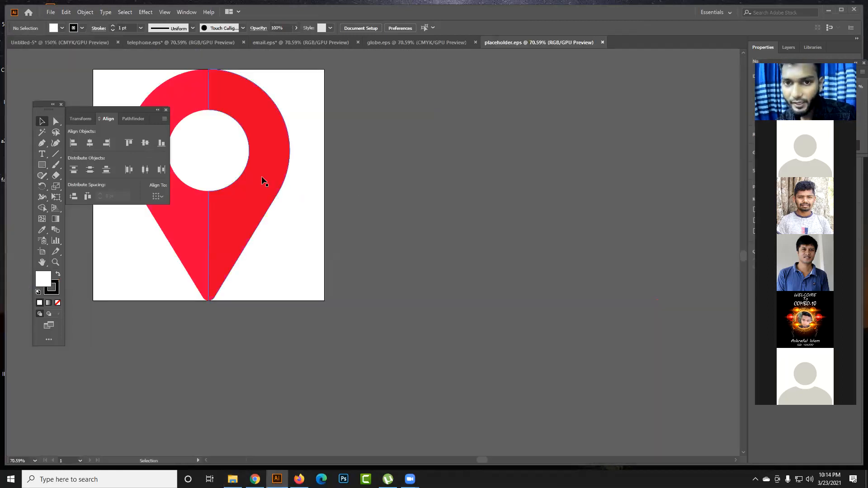
{"action": "left_click_drag", "start_coordinate": [178, 218], "coordinate": [135, 222]}
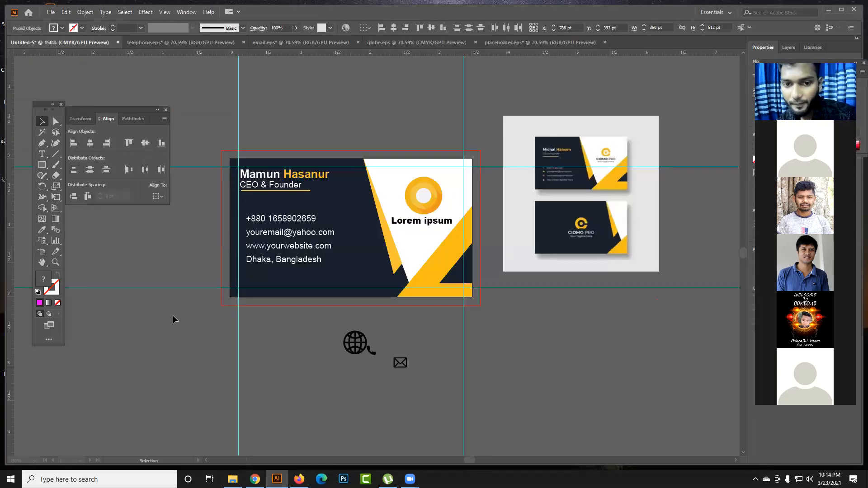
- Scale the location pin down proportionally to about 0.21 by 0.30 in below the business card and deselect it
{"action": "scroll", "coordinate": [368, 288], "scroll_direction": "down", "scroll_amount": 3}
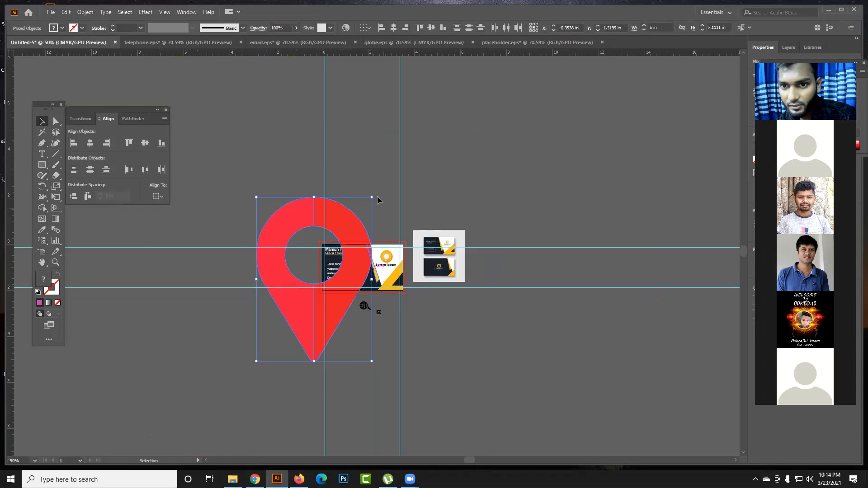
{"action": "left_click_drag", "start_coordinate": [372, 198], "coordinate": [364, 327]}
{"action": "scroll", "coordinate": [364, 326], "scroll_direction": "up", "scroll_amount": 4}
{"action": "scroll", "coordinate": [373, 332], "scroll_direction": "up", "scroll_amount": 1}
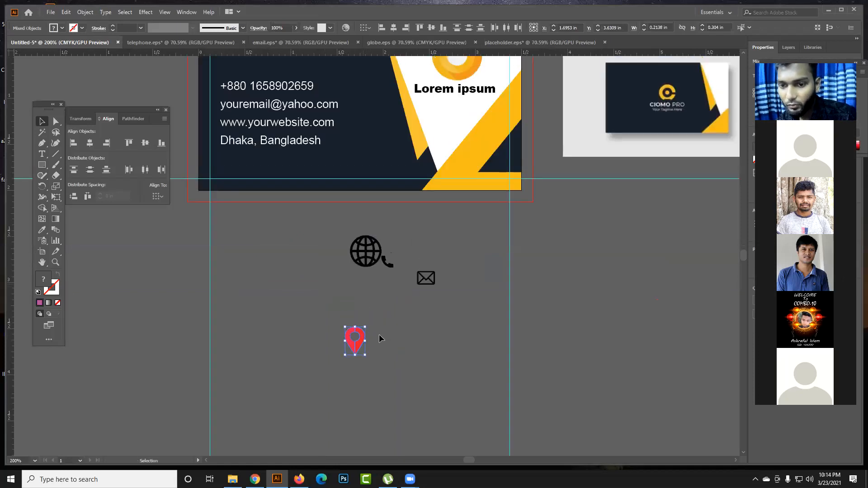
{"action": "left_click", "coordinate": [351, 332]}
{"action": "left_click", "coordinate": [409, 357]}
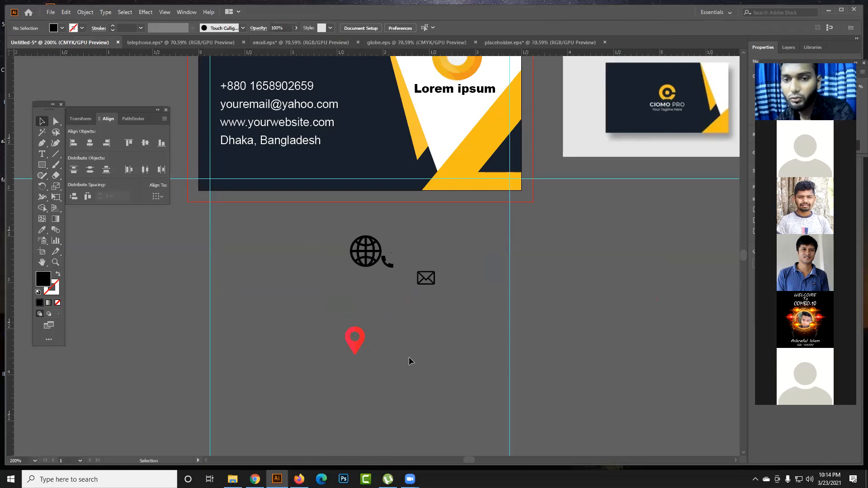
- Move the globe icon clear of the handset and recolour it with the yellow sampled from the card's diagonal band
{"action": "left_click_drag", "start_coordinate": [361, 267], "coordinate": [428, 327]}
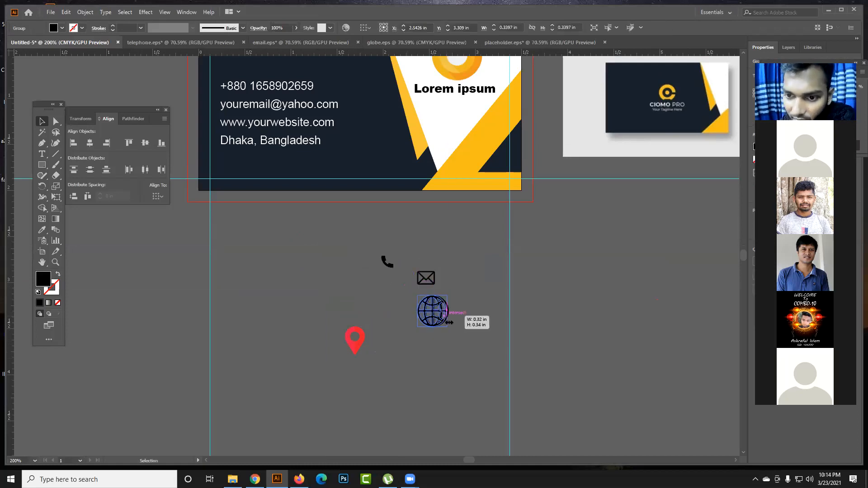
{"action": "key", "text": "ctrl+z"}
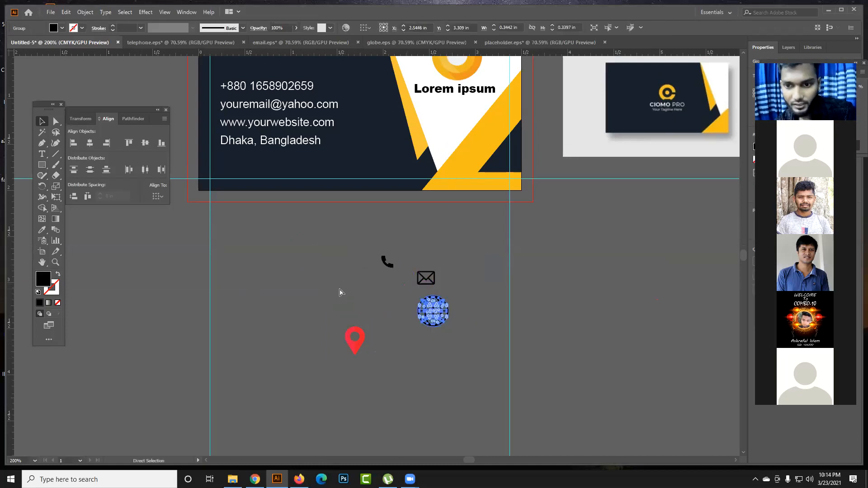
{"action": "left_click_drag", "start_coordinate": [421, 315], "coordinate": [460, 330]}
{"action": "left_click", "coordinate": [42, 231]}
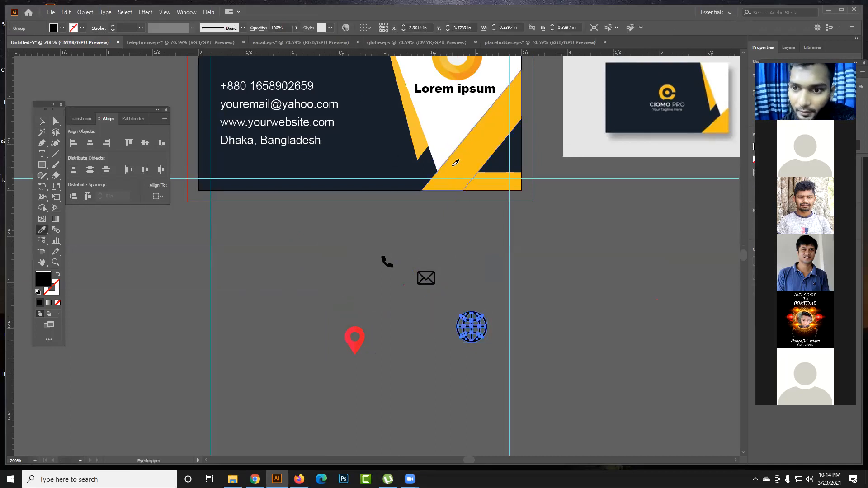
{"action": "left_click", "coordinate": [454, 165]}
{"action": "key", "text": "v"}
- Recolour the envelope icon with the yellow sampled from the card's diagonal band and deselect it
{"action": "left_click", "coordinate": [425, 276]}
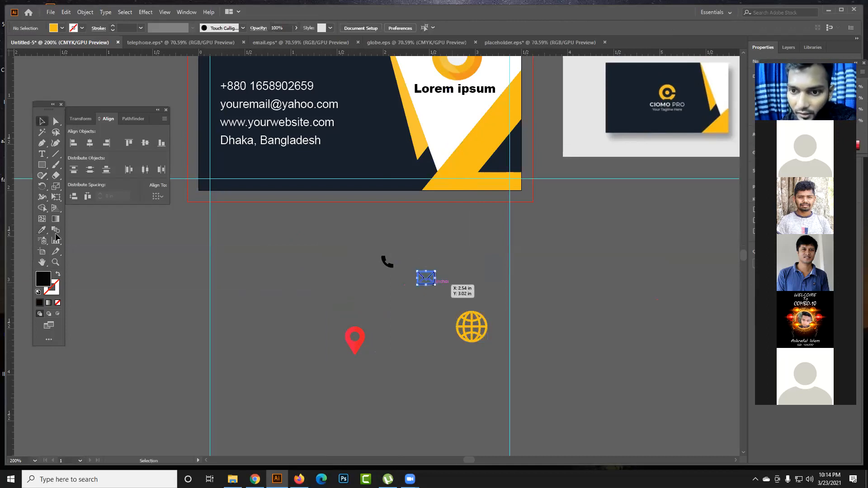
{"action": "left_click", "coordinate": [42, 231]}
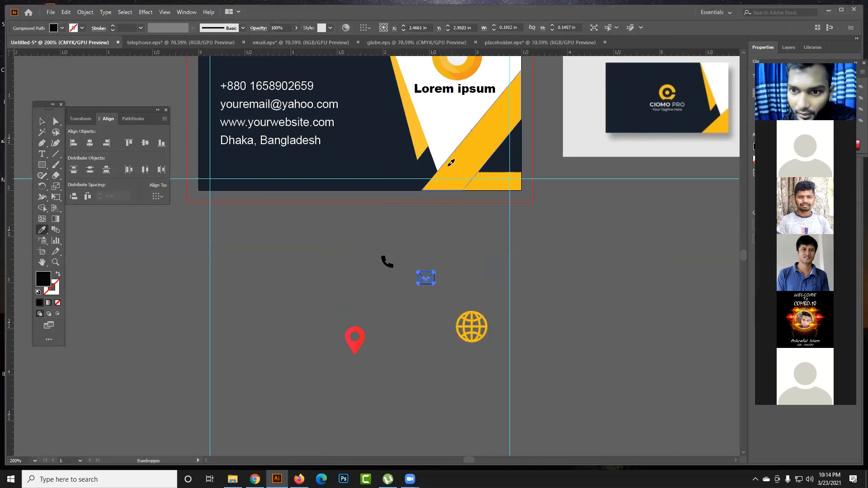
{"action": "left_click", "coordinate": [448, 165]}
{"action": "key", "text": "v"}
{"action": "left_click", "coordinate": [376, 248]}
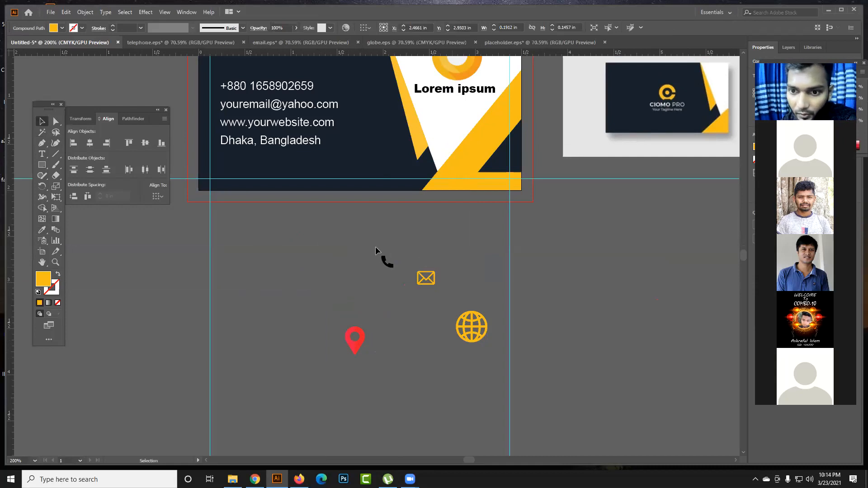
- Recolour the handset and location pin icons with the yellow sampled from the card's diagonal band
{"action": "left_click", "coordinate": [390, 264]}
{"action": "left_click", "coordinate": [42, 231]}
{"action": "left_click", "coordinate": [484, 155]}
{"action": "left_click", "coordinate": [36, 125]}
{"action": "left_click", "coordinate": [361, 340]}
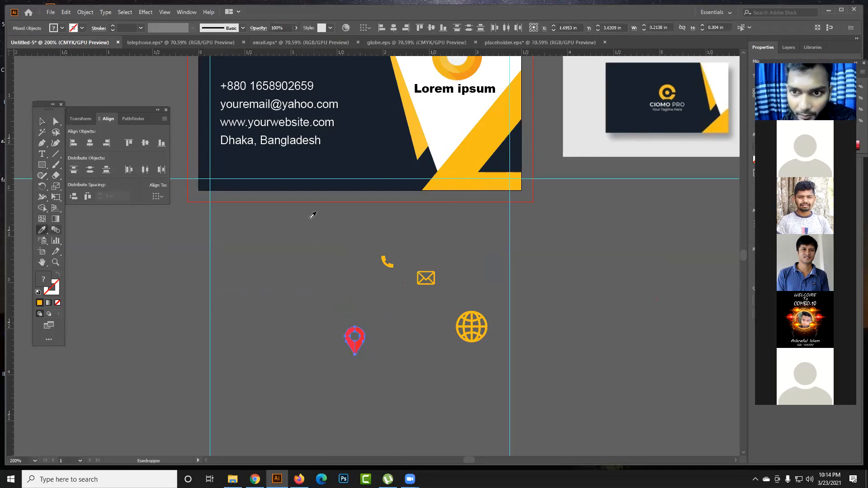
{"action": "left_click", "coordinate": [458, 168]}
{"action": "left_click", "coordinate": [42, 121]}
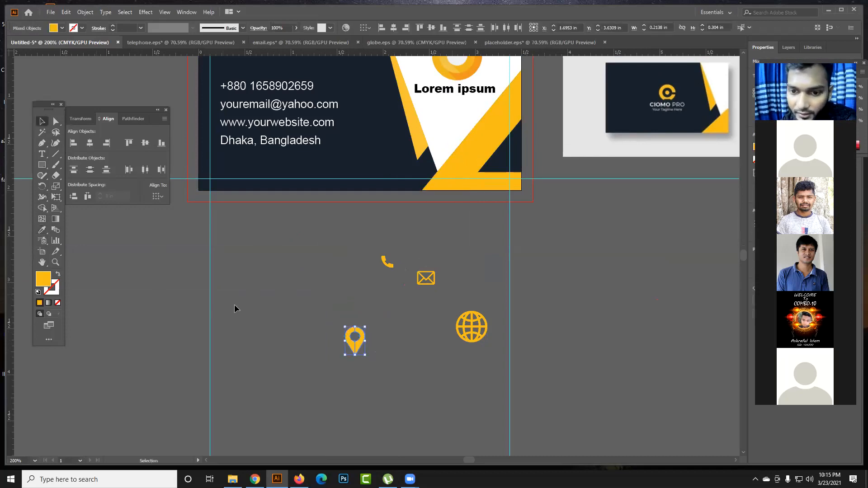
{"action": "left_click", "coordinate": [238, 303]}
- Gather the globe, envelope and location pin icons around the handset below the card
{"action": "scroll", "coordinate": [272, 308], "scroll_direction": "up", "scroll_amount": 4}
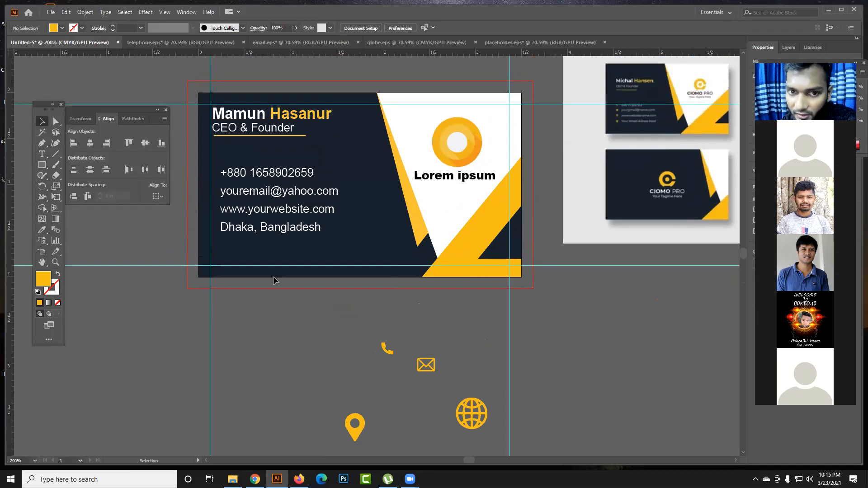
{"action": "left_click_drag", "start_coordinate": [458, 417], "coordinate": [348, 350]}
{"action": "left_click_drag", "start_coordinate": [429, 349], "coordinate": [421, 322]}
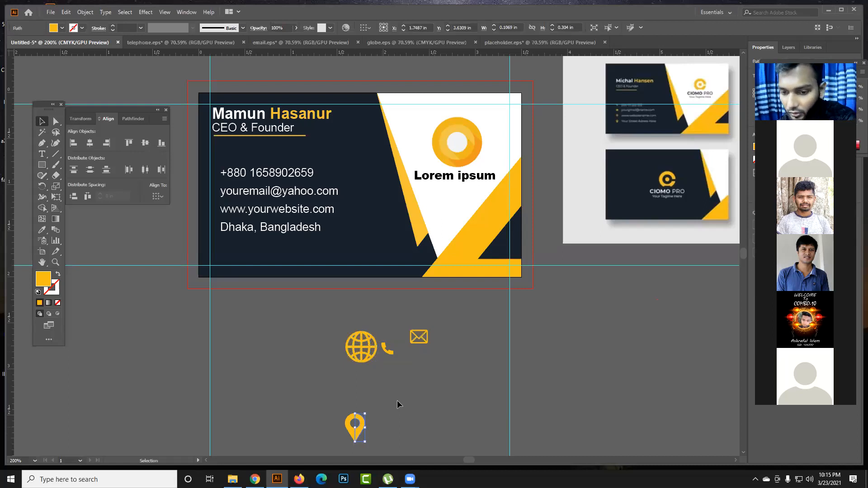
{"action": "left_click", "coordinate": [398, 400]}
{"action": "left_click_drag", "start_coordinate": [359, 421], "coordinate": [406, 362]}
- Scale the location pin down close to the envelope's height and place it directly beside the envelope
{"action": "scroll", "coordinate": [427, 355], "scroll_direction": "up", "scroll_amount": 3}
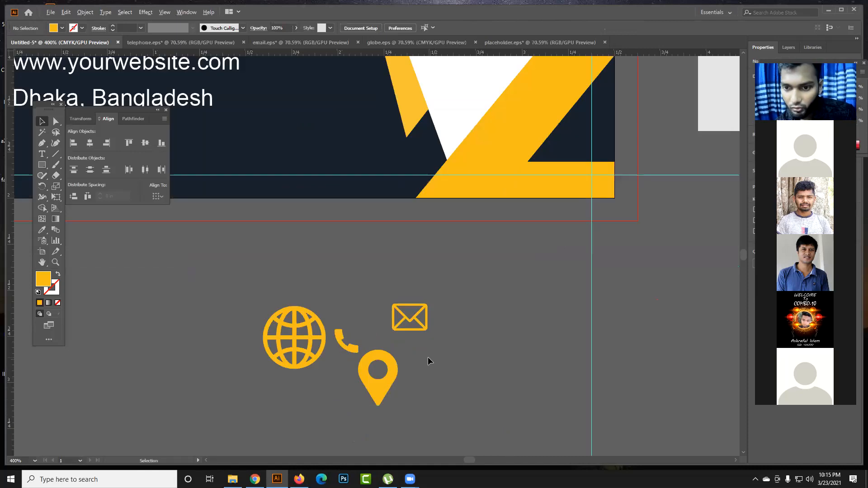
{"action": "left_click_drag", "start_coordinate": [416, 341], "coordinate": [449, 229]}
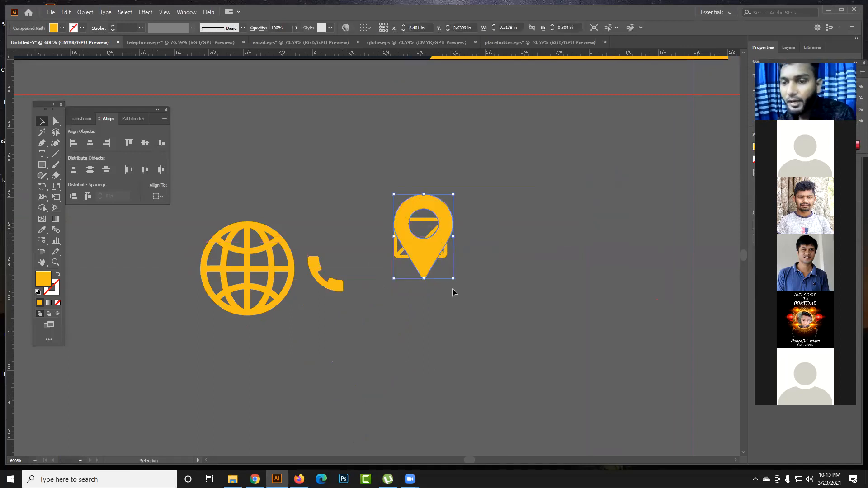
{"action": "left_click_drag", "start_coordinate": [453, 279], "coordinate": [489, 261]}
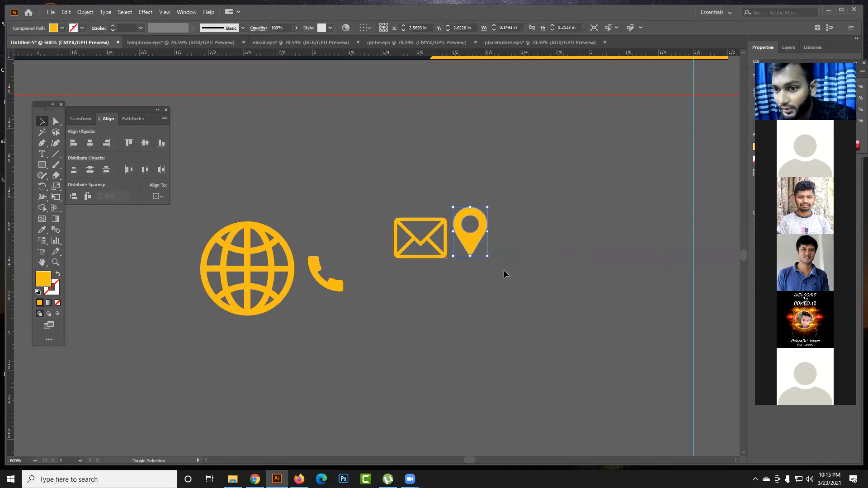
{"action": "left_click", "coordinate": [482, 246]}
- Scale the envelope and globe icons down to about 0.15 in wide and line up all four icons in a row
{"action": "left_click_drag", "start_coordinate": [343, 288], "coordinate": [522, 250]}
{"action": "left_click", "coordinate": [314, 287]}
{"action": "left_click_drag", "start_coordinate": [287, 294], "coordinate": [503, 313]}
{"action": "key", "text": "space"}
{"action": "left_click_drag", "start_coordinate": [504, 313], "coordinate": [251, 332]}
{"action": "left_click_drag", "start_coordinate": [334, 322], "coordinate": [461, 317]}
{"action": "left_click_drag", "start_coordinate": [466, 349], "coordinate": [239, 262]}
{"action": "left_click", "coordinate": [468, 336]}
{"action": "left_click", "coordinate": [302, 312]}
{"action": "left_click_drag", "start_coordinate": [251, 273], "coordinate": [390, 272]}
{"action": "left_click", "coordinate": [429, 287]}
{"action": "left_click", "coordinate": [261, 273]}
{"action": "mouse_move", "coordinate": [277, 273]}
{"action": "left_mouse_down"}
{"action": "mouse_move", "coordinate": [351, 318]}
{"action": "mouse_move", "coordinate": [417, 335]}
{"action": "left_mouse_up"}
{"action": "left_click", "coordinate": [270, 279]}
- Scale the location pin down slightly further to match the neighbouring icons and deselect it
{"action": "scroll", "coordinate": [399, 319], "scroll_direction": "down", "scroll_amount": 1}
{"action": "left_click_drag", "start_coordinate": [329, 331], "coordinate": [479, 364]}
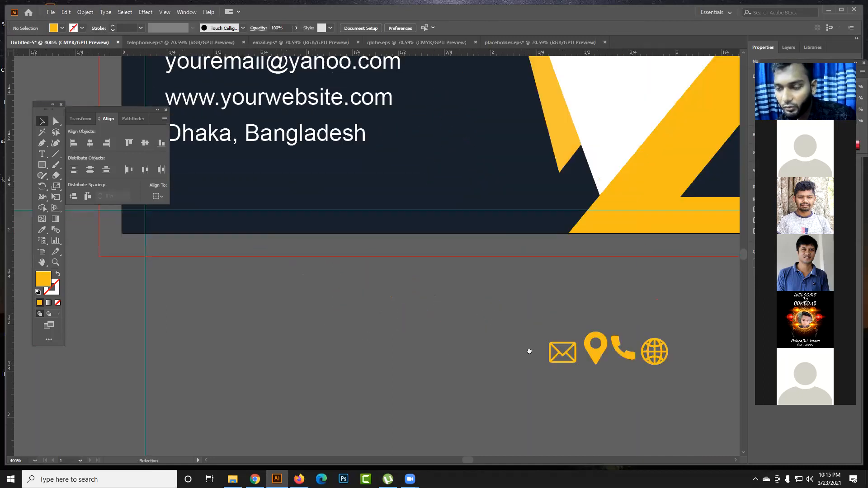
{"action": "left_click_drag", "start_coordinate": [530, 351], "coordinate": [333, 338]}
{"action": "left_click", "coordinate": [399, 337]}
{"action": "left_click_drag", "start_coordinate": [412, 353], "coordinate": [418, 401]}
{"action": "left_click", "coordinate": [410, 357]}
- Place the handset, envelope, globe and location pin icons in front of their matching contact lines on the card
{"action": "scroll", "coordinate": [418, 365], "scroll_direction": "down", "scroll_amount": 2}
{"action": "left_click_drag", "start_coordinate": [484, 372], "coordinate": [229, 258]}
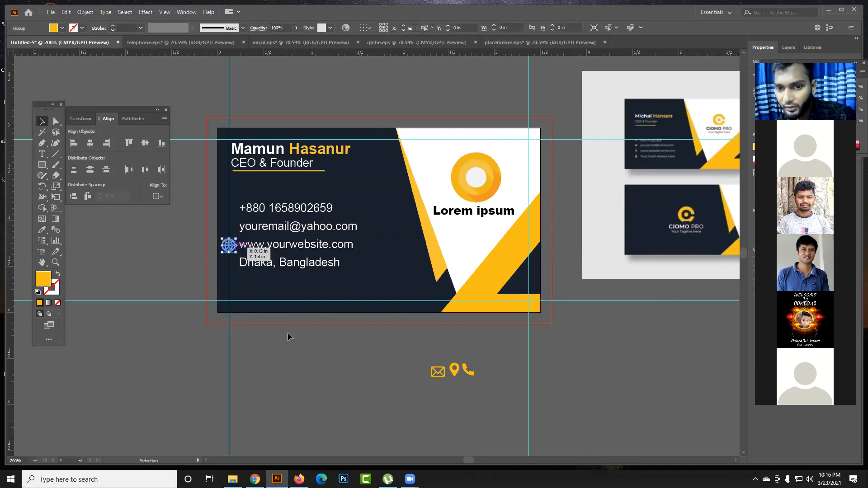
{"action": "left_click_drag", "start_coordinate": [437, 375], "coordinate": [233, 267]}
{"action": "left_click_drag", "start_coordinate": [468, 369], "coordinate": [224, 209]}
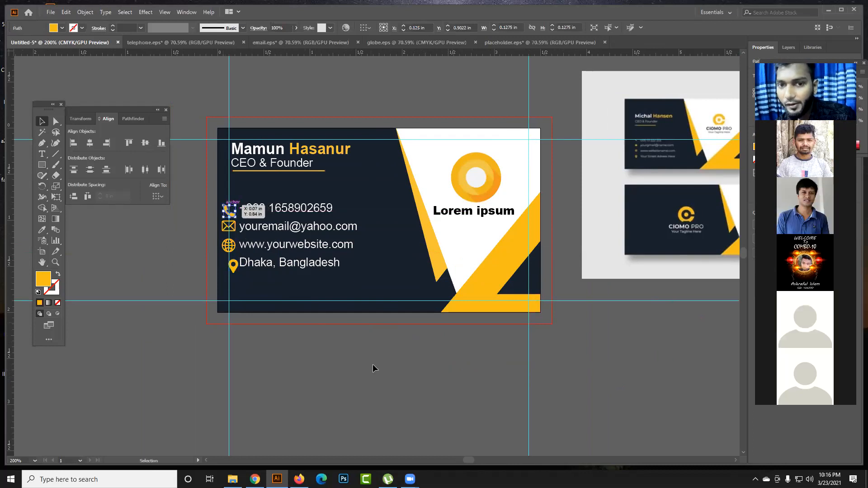
{"action": "left_click", "coordinate": [357, 381]}
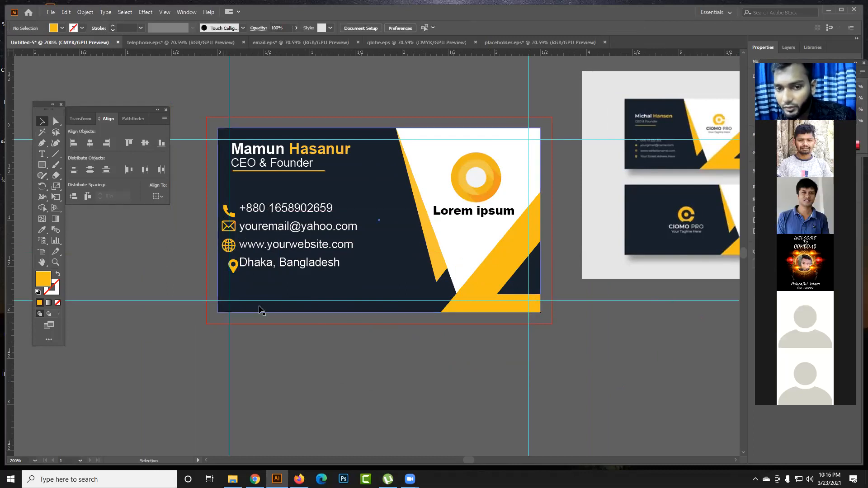
- Lock the card's navy background and align the four contact icons on their horizontal centres
{"action": "key", "text": "ctrl+2"}
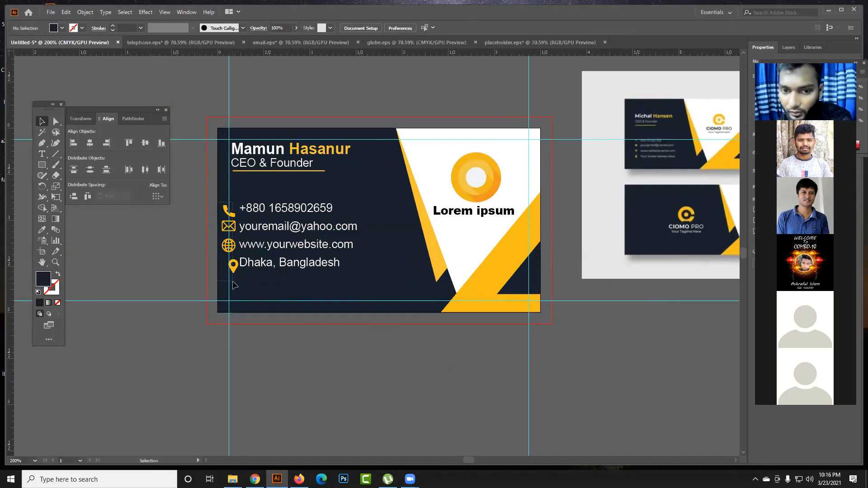
{"action": "left_click_drag", "start_coordinate": [233, 281], "coordinate": [233, 281]}
{"action": "left_click_drag", "start_coordinate": [269, 342], "coordinate": [206, 336]}
{"action": "left_click", "coordinate": [210, 356]}
{"action": "left_click_drag", "start_coordinate": [234, 278], "coordinate": [221, 201]}
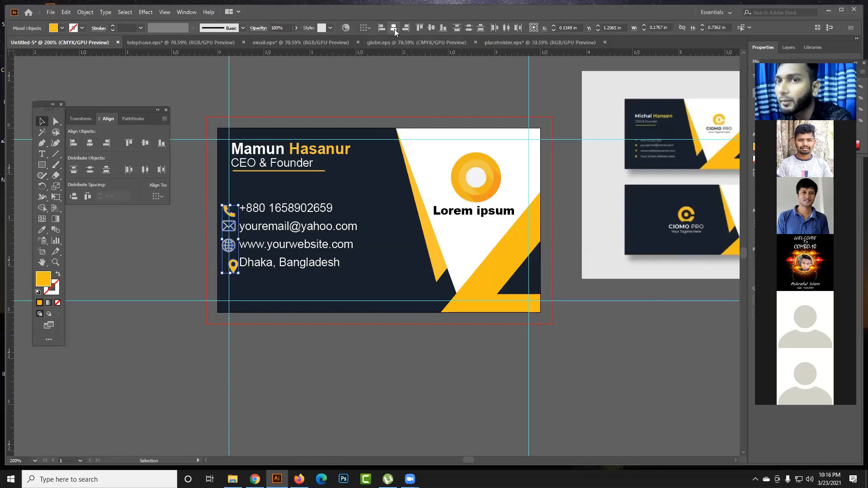
{"action": "left_click", "coordinate": [392, 30]}
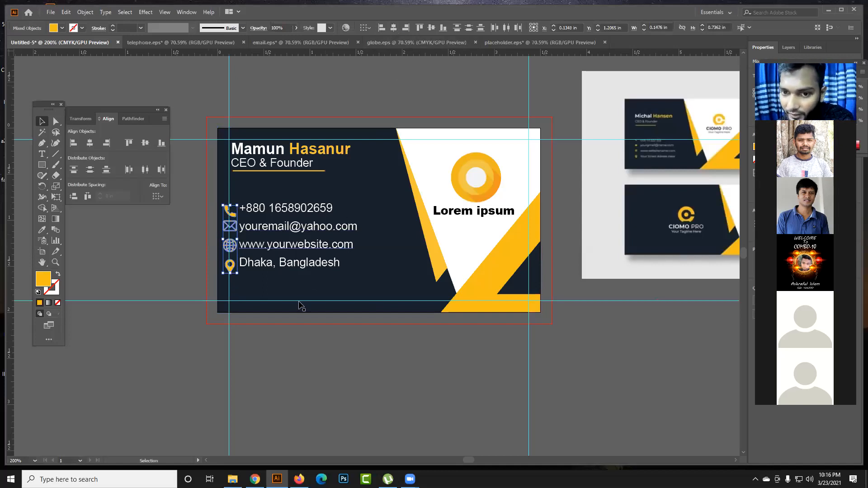
{"action": "left_click", "coordinate": [257, 323]}
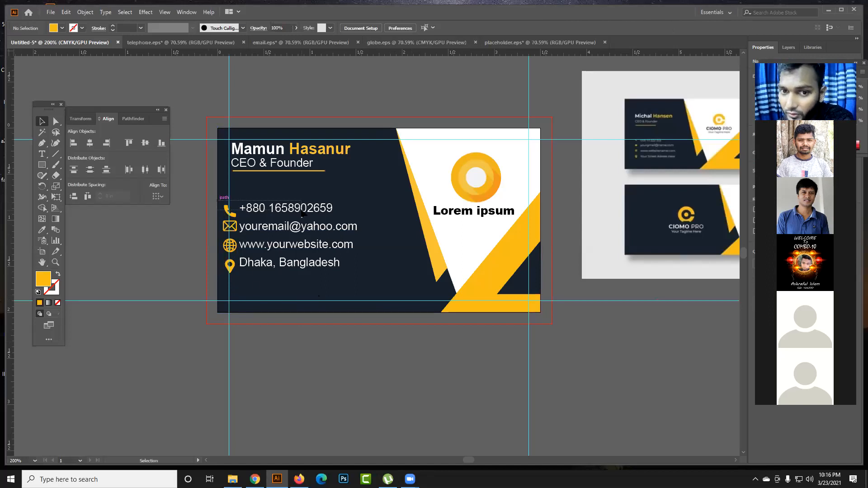
- Select the handset icon together with the phone number line and align them vertically
{"action": "left_click_drag", "start_coordinate": [301, 210], "coordinate": [302, 211]}
{"action": "left_click", "coordinate": [358, 290]}
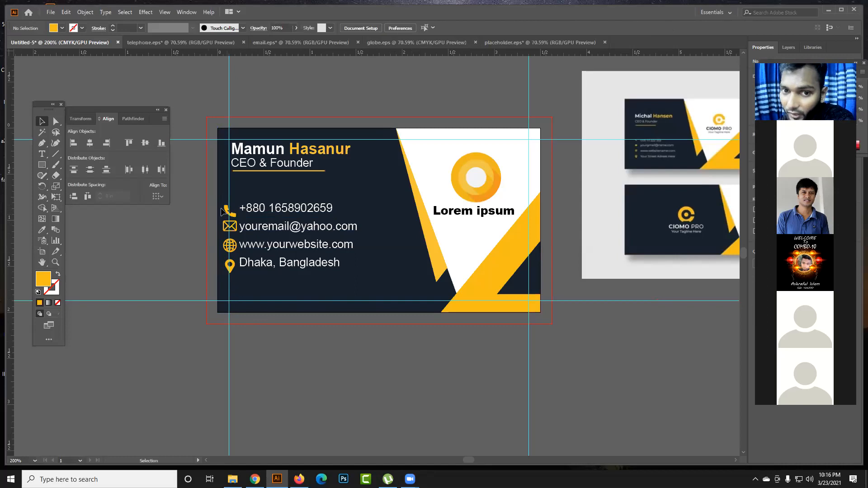
{"action": "left_click_drag", "start_coordinate": [232, 290], "coordinate": [231, 290]}
{"action": "left_click", "coordinate": [214, 192]}
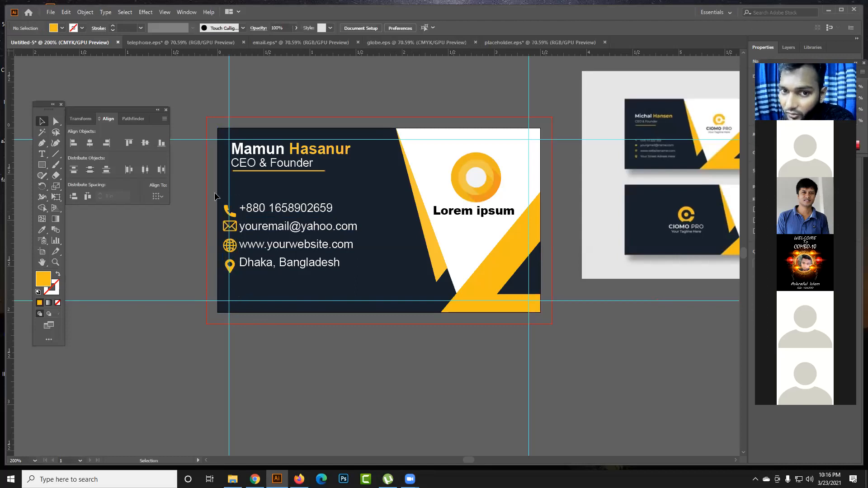
{"action": "left_click_drag", "start_coordinate": [313, 217], "coordinate": [315, 216]}
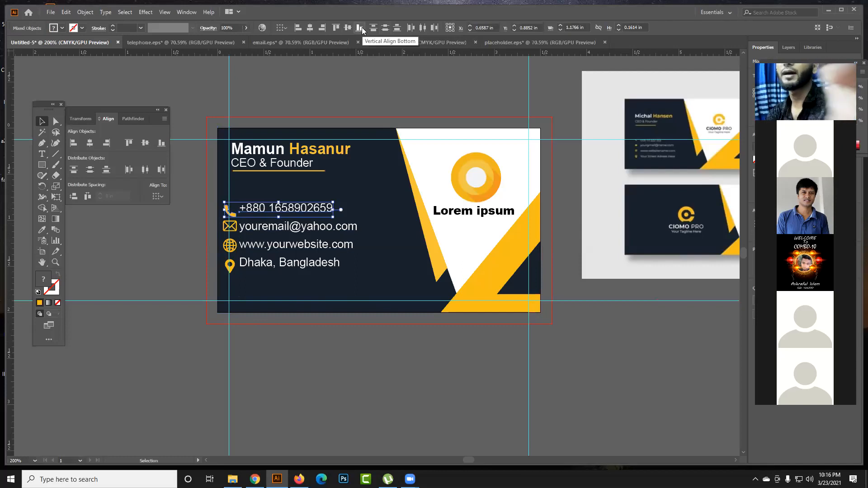
{"action": "left_click", "coordinate": [337, 28]}
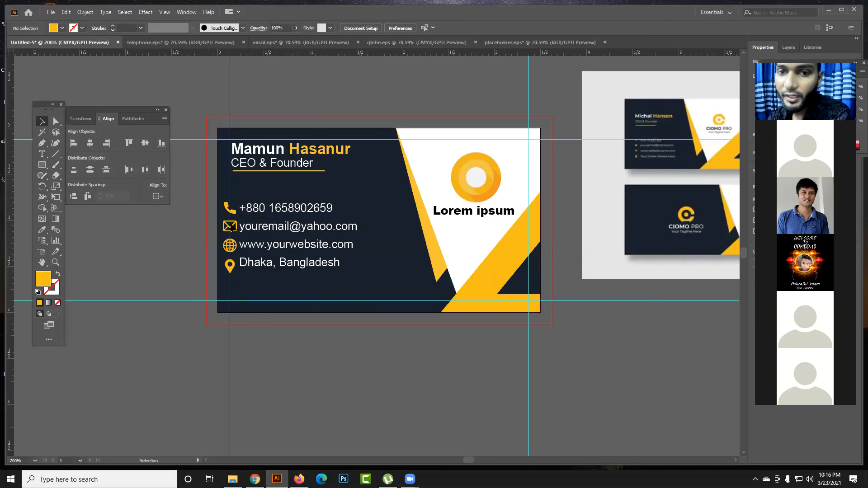
- Align the envelope icon and the e-mail line on their vertical centres and deselect them
{"action": "left_click", "coordinate": [268, 232]}
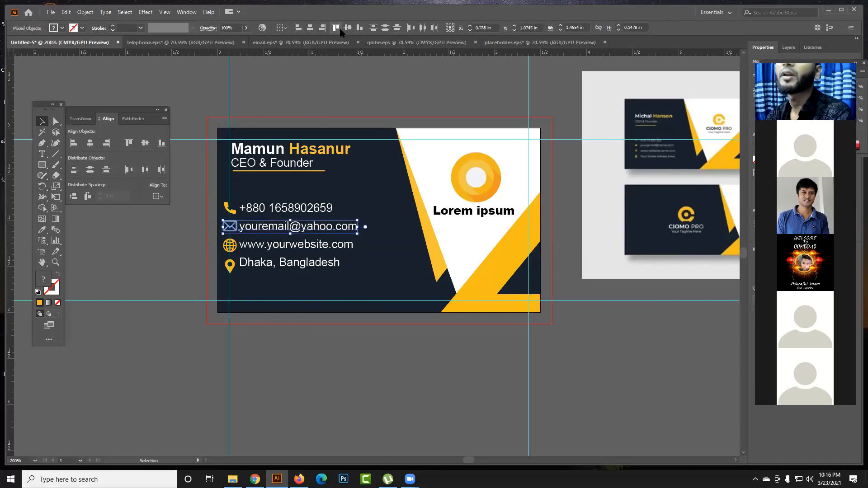
{"action": "left_click", "coordinate": [351, 30]}
{"action": "left_click", "coordinate": [202, 245]}
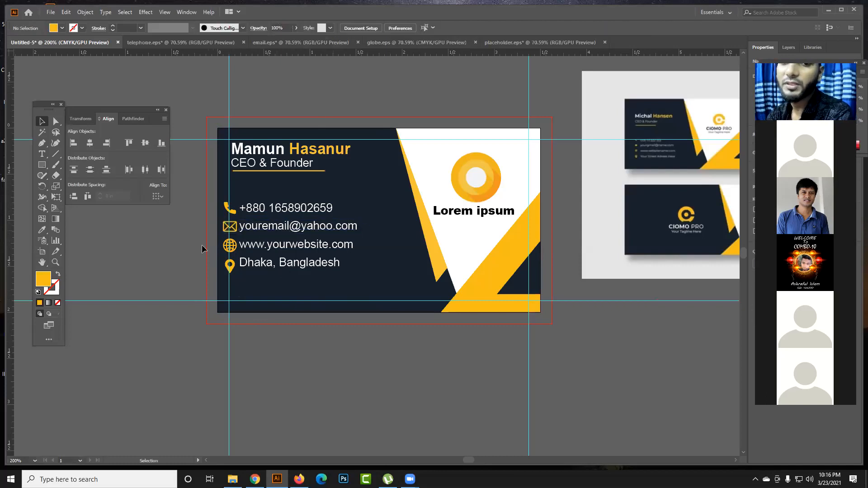
- Align the globe with the website line and the location pin with the address line on their vertical centres
{"action": "left_click_drag", "start_coordinate": [250, 247], "coordinate": [263, 244]}
{"action": "left_click", "coordinate": [348, 29]}
{"action": "left_click", "coordinate": [197, 277]}
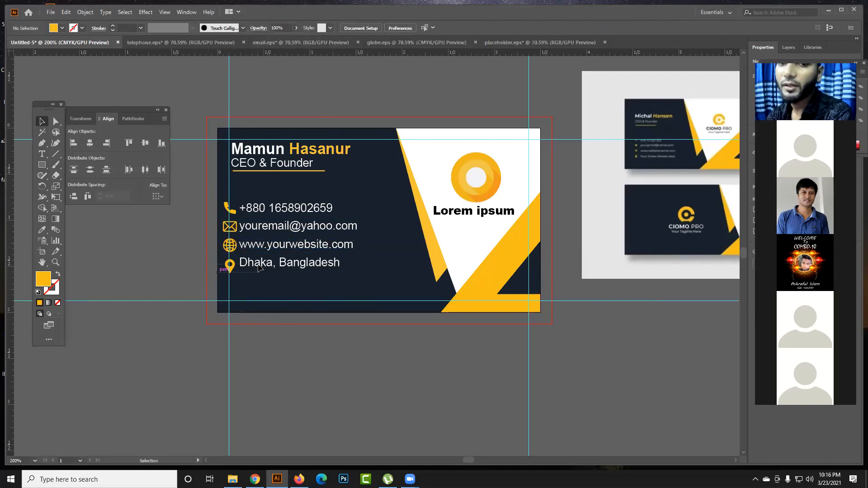
{"action": "left_click_drag", "start_coordinate": [265, 266], "coordinate": [265, 267]}
{"action": "left_click", "coordinate": [348, 28]}
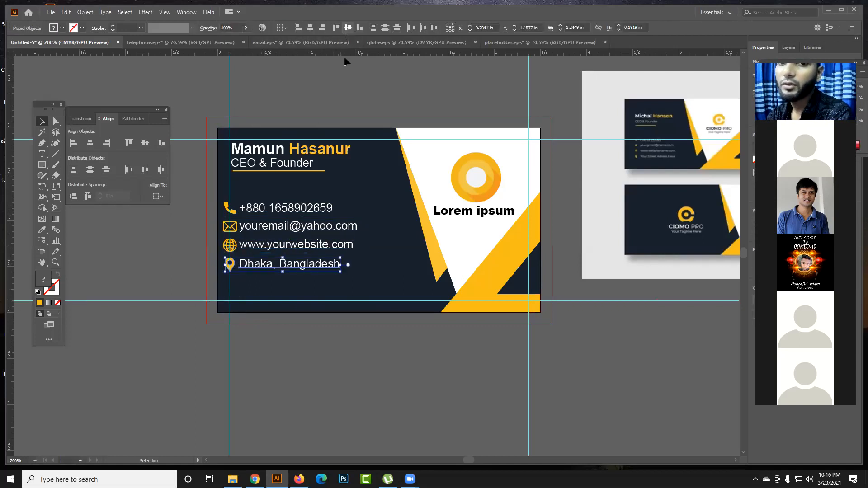
- Nudge the four contact lines with their icons right until the icons sit just inside the card's left guide
{"action": "left_click", "coordinate": [211, 264]}
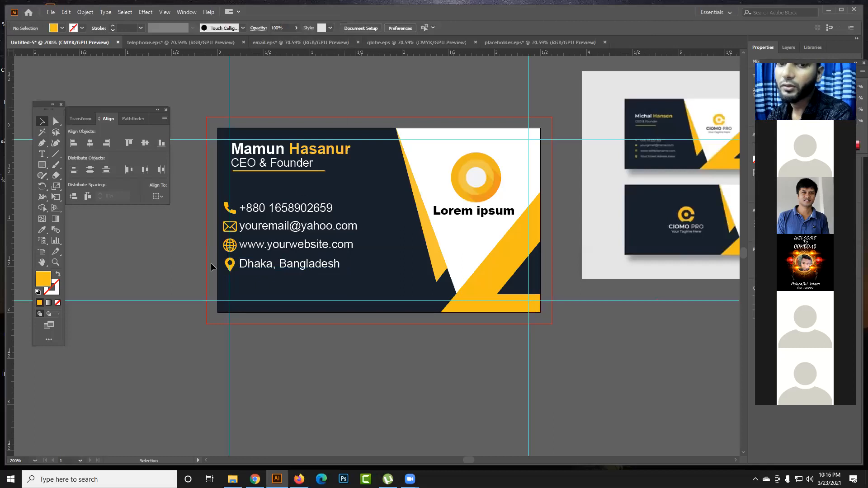
{"action": "left_click", "coordinate": [324, 211]}
{"action": "key", "text": "Right"}
{"action": "key", "text": "Right"}
{"action": "key", "text": "Right"}
{"action": "key", "text": "Right"}
{"action": "key", "text": "Right"}
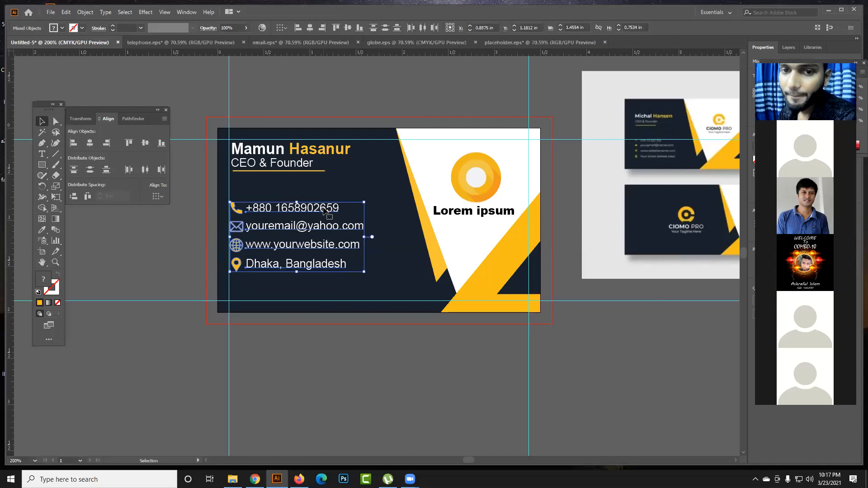
{"action": "left_click", "coordinate": [347, 100]}
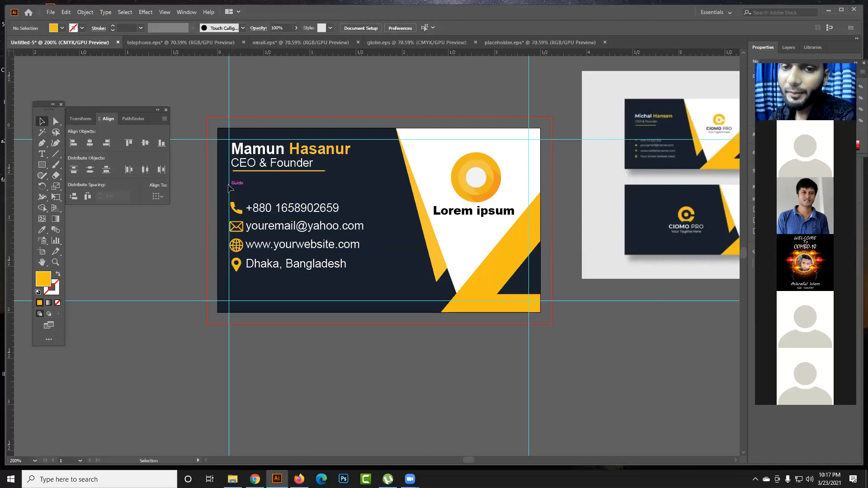
- Select the four contact lines with their icons and shift the block slightly right and up, clear of the left guide
{"action": "left_click_drag", "start_coordinate": [219, 280], "coordinate": [290, 195]}
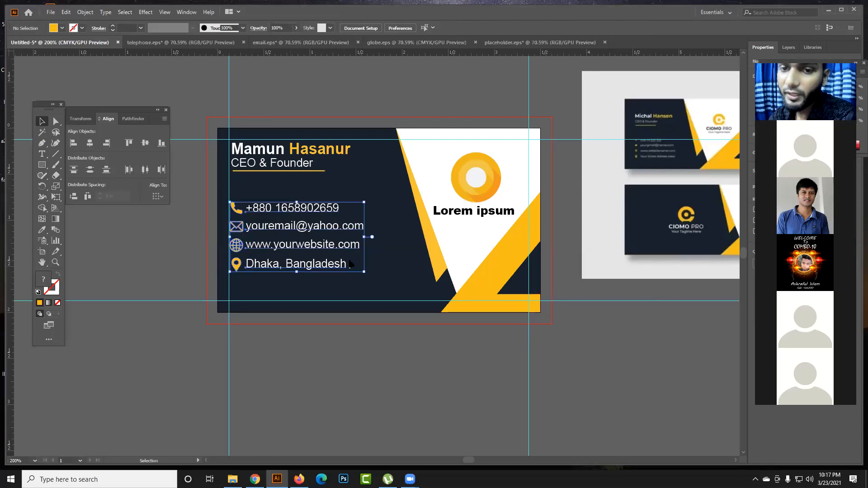
{"action": "left_click", "coordinate": [386, 261]}
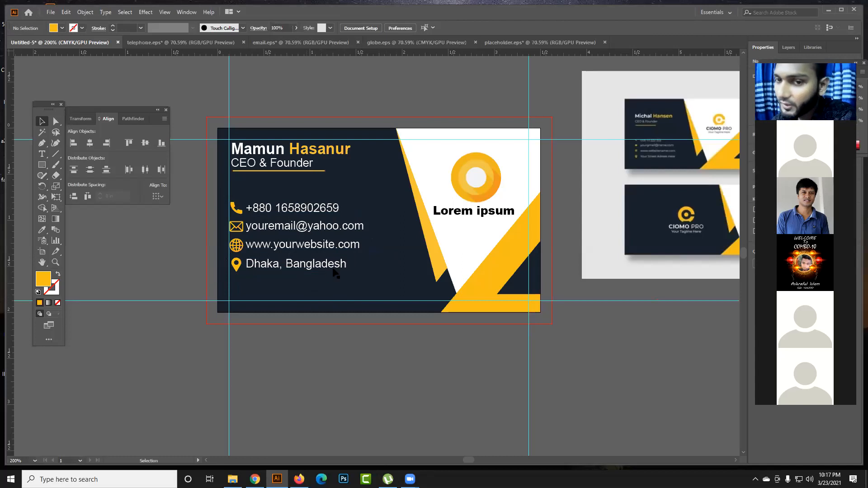
{"action": "left_click_drag", "start_coordinate": [424, 346], "coordinate": [419, 334]}
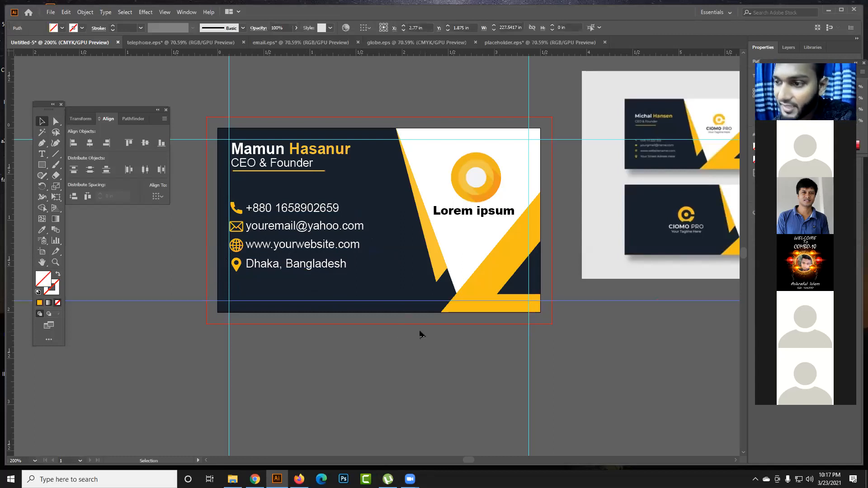
{"action": "left_click", "coordinate": [382, 417]}
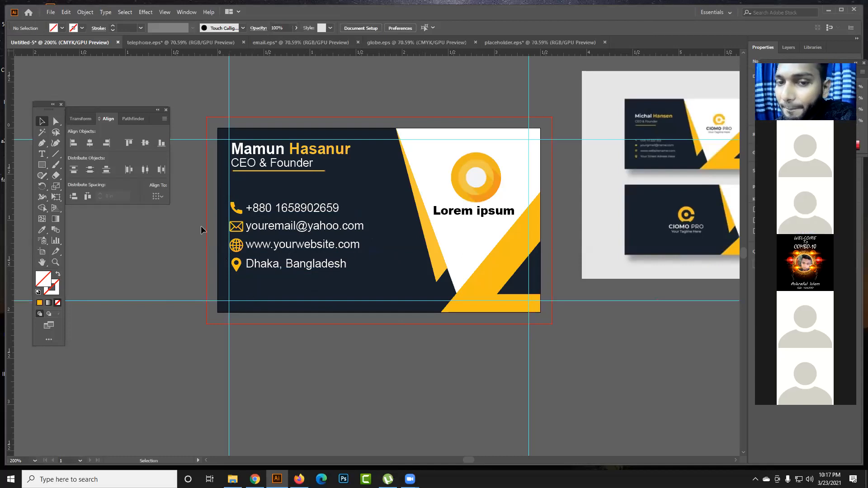
{"action": "mouse_move", "coordinate": [213, 194]}
{"action": "left_mouse_down"}
{"action": "mouse_move", "coordinate": [342, 278]}
{"action": "mouse_move", "coordinate": [380, 266]}
{"action": "mouse_move", "coordinate": [365, 241]}
{"action": "mouse_move", "coordinate": [364, 275]}
{"action": "mouse_move", "coordinate": [323, 272]}
{"action": "mouse_move", "coordinate": [316, 257]}
{"action": "left_mouse_up"}
{"action": "left_click", "coordinate": [320, 336]}
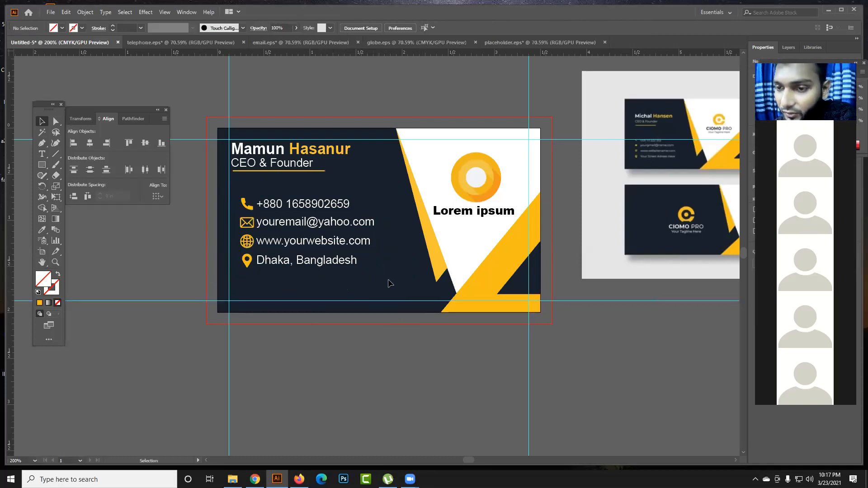
{"action": "left_click_drag", "start_coordinate": [477, 202], "coordinate": [457, 168]}
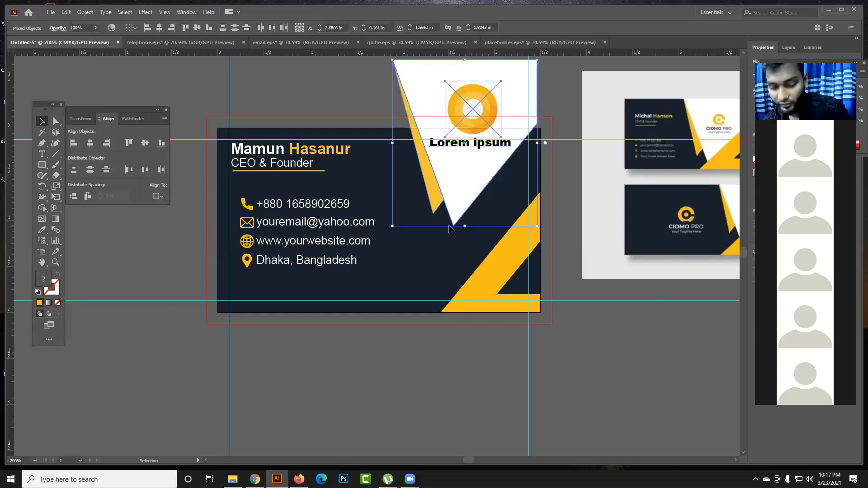
{"action": "key", "text": "ctrl+z"}
{"action": "left_click", "coordinate": [413, 346]}
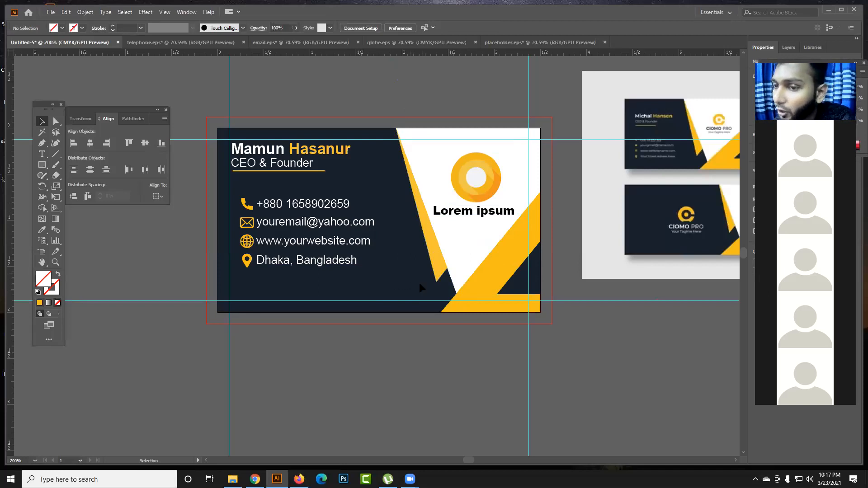
- Move the round logo to the upper-right corner of the card's white area, overlapping the right guide, and deselect it
{"action": "left_click_drag", "start_coordinate": [457, 161], "coordinate": [507, 165]}
{"action": "key", "text": "ctrl+z"}
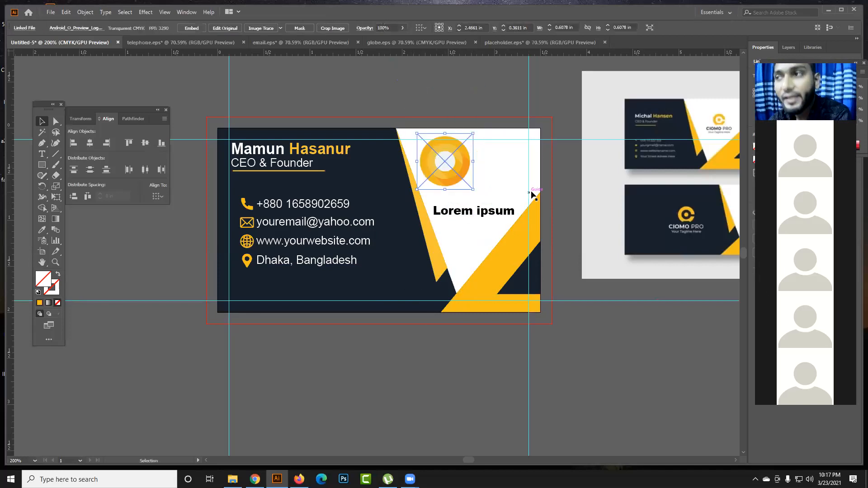
{"action": "key", "text": "ctrl+shift+z"}
{"action": "left_click", "coordinate": [490, 345]}
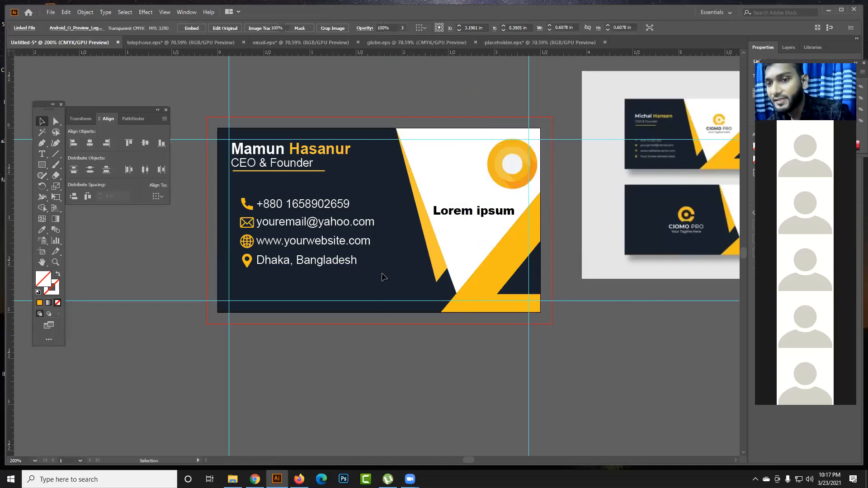
{"action": "left_click", "coordinate": [423, 327]}
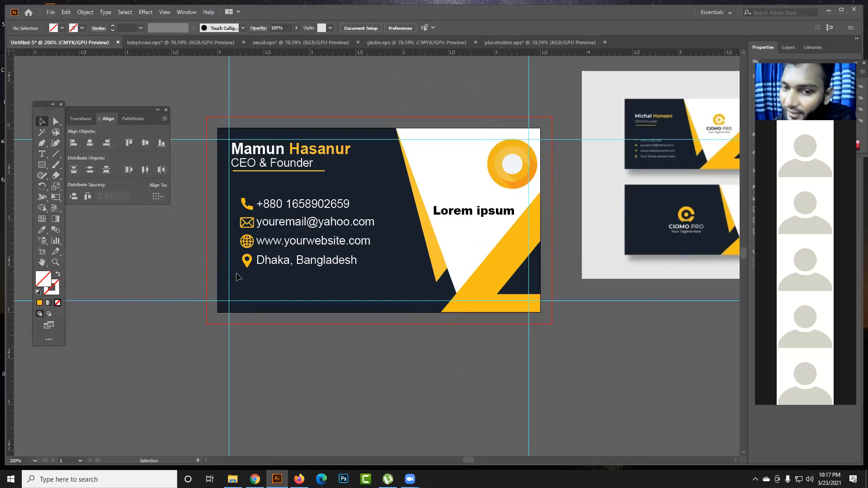
{"action": "left_click", "coordinate": [247, 265]}
{"action": "left_click", "coordinate": [213, 269]}
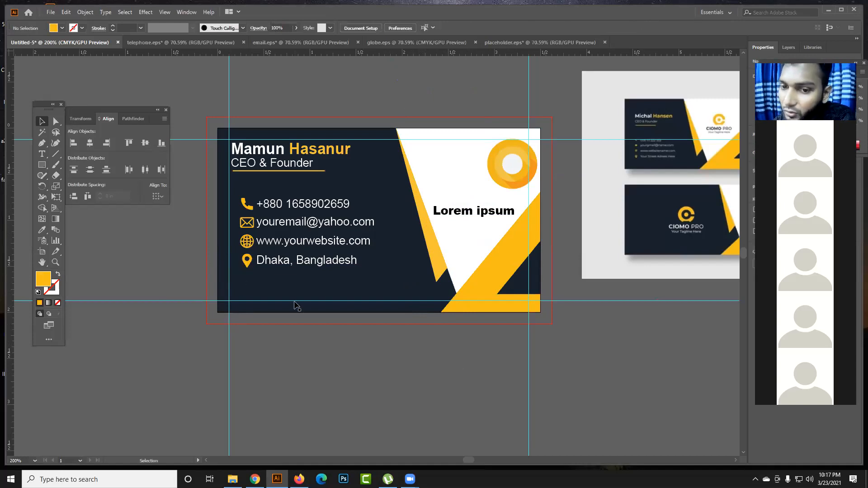
{"action": "left_click_drag", "start_coordinate": [319, 301], "coordinate": [344, 360]}
{"action": "key", "text": "ctrl+z"}
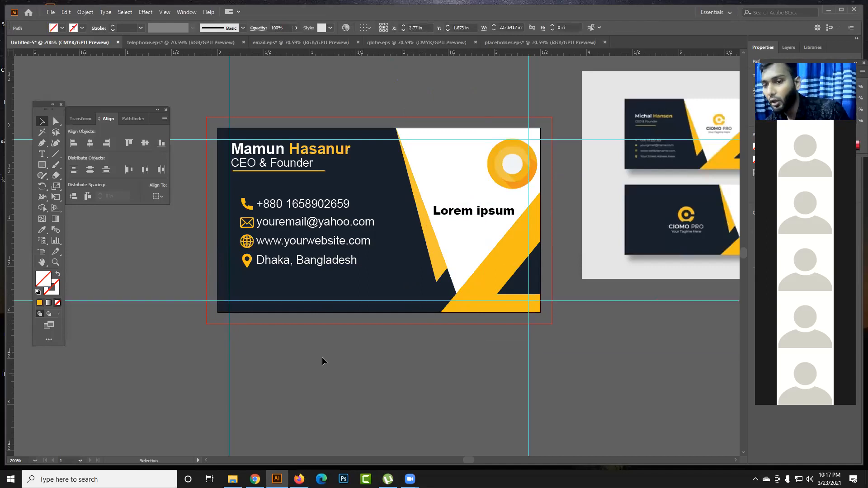
{"action": "left_click", "coordinate": [323, 358]}
{"action": "left_click", "coordinate": [157, 301]}
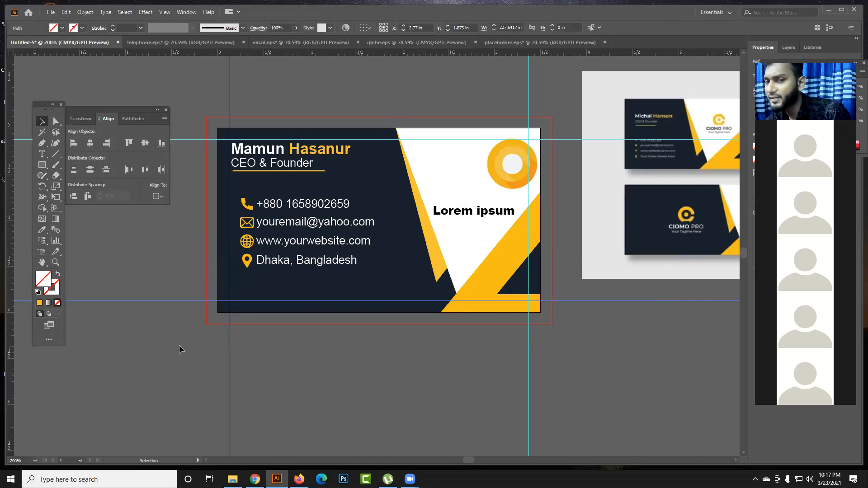
{"action": "left_click", "coordinate": [316, 373]}
{"action": "left_click", "coordinate": [571, 301]}
{"action": "left_click", "coordinate": [561, 367]}
{"action": "left_click", "coordinate": [528, 355]}
{"action": "left_click", "coordinate": [593, 300], "text": "shift"}
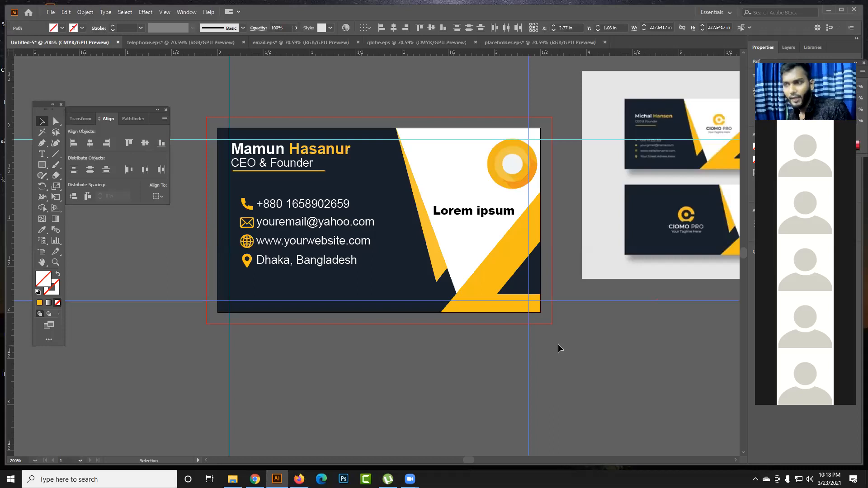
{"action": "key", "text": "a"}
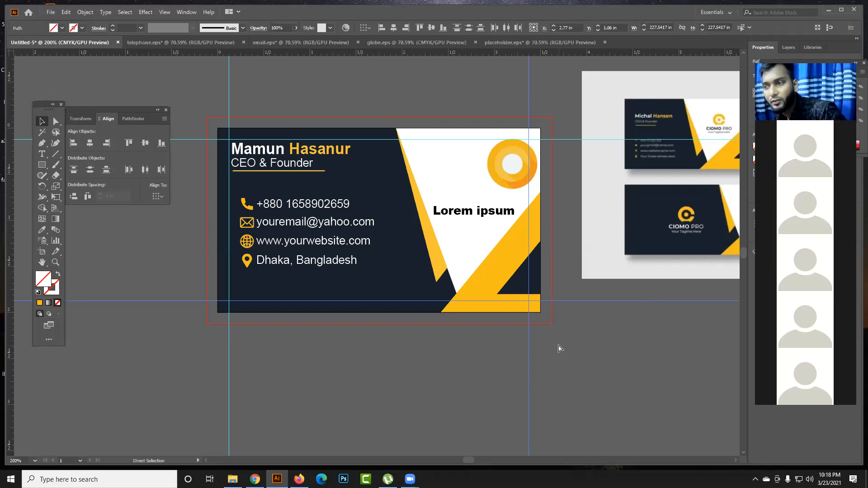
{"action": "key", "text": "v"}
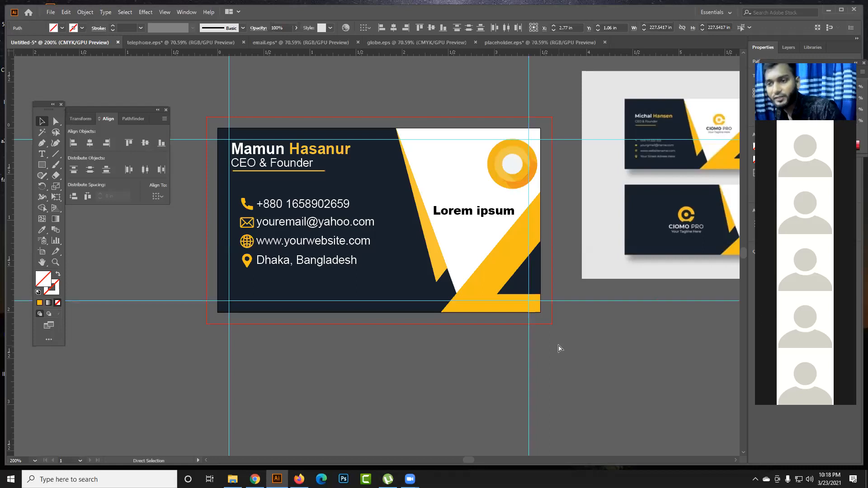
{"action": "left_click", "coordinate": [559, 348]}
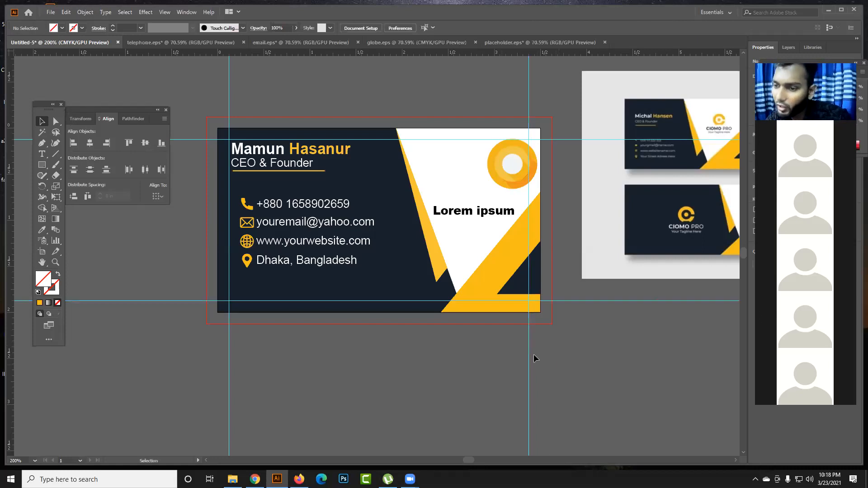
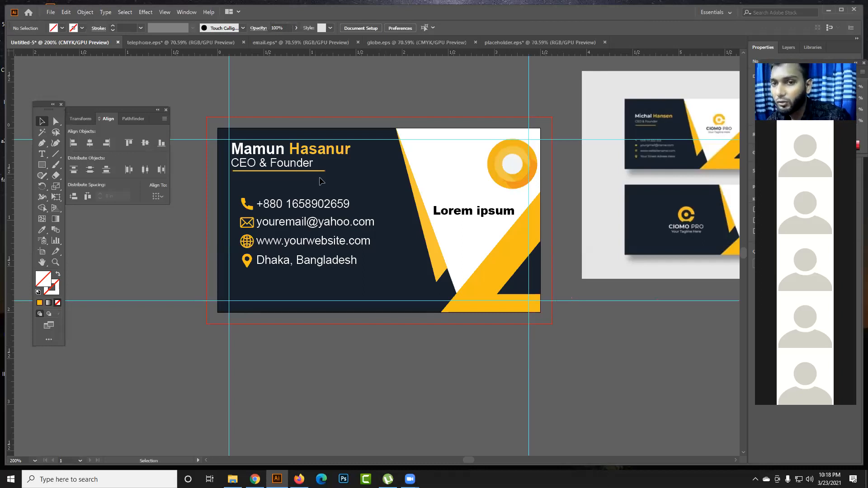
- Left-align the full name, the CEO & Founder title and the yellow underline with each other
{"action": "left_click", "coordinate": [294, 152]}
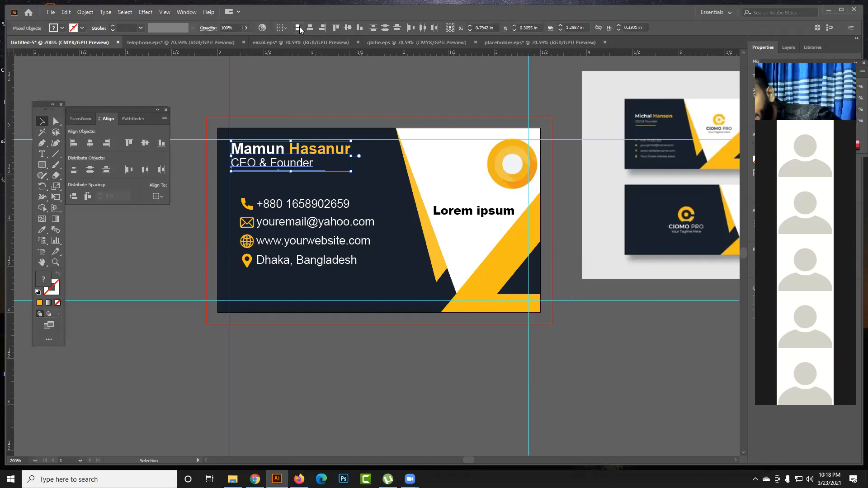
{"action": "left_click", "coordinate": [318, 102]}
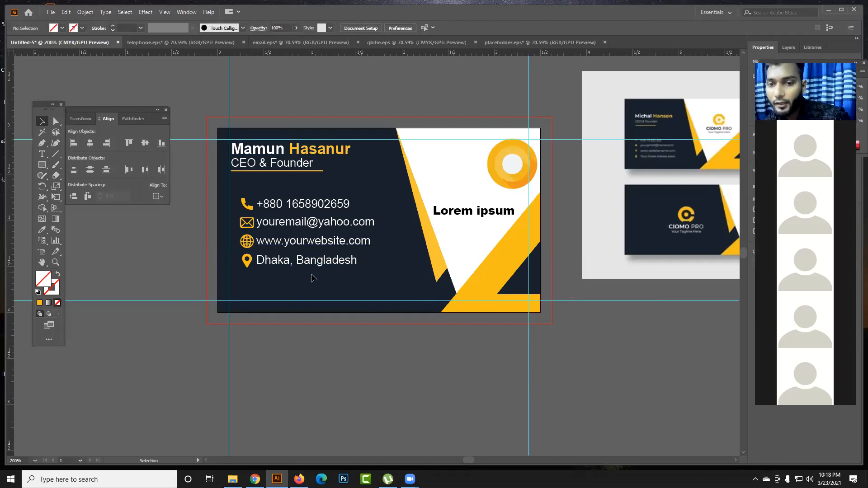
- Group the four contact lines with their icons and left-align the group with the name block above
{"action": "left_click_drag", "start_coordinate": [306, 288], "coordinate": [239, 199]}
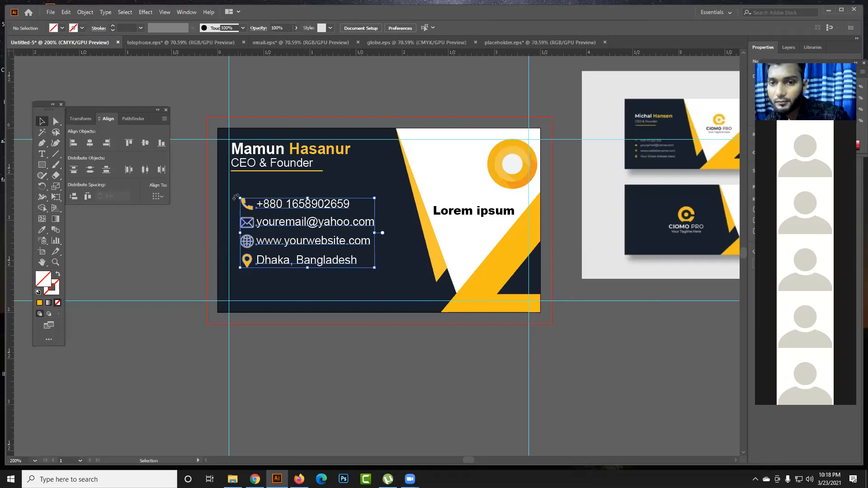
{"action": "key", "text": "ctrl+g"}
{"action": "left_click_drag", "start_coordinate": [291, 275], "coordinate": [254, 145]}
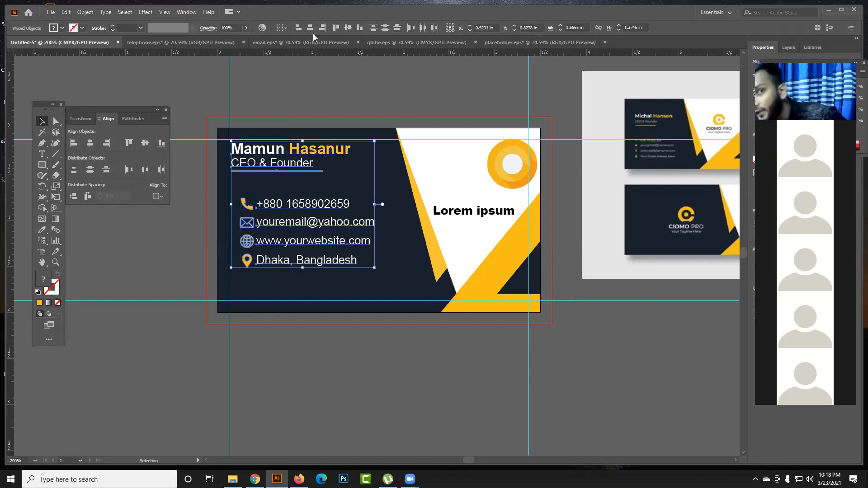
{"action": "left_click", "coordinate": [296, 30]}
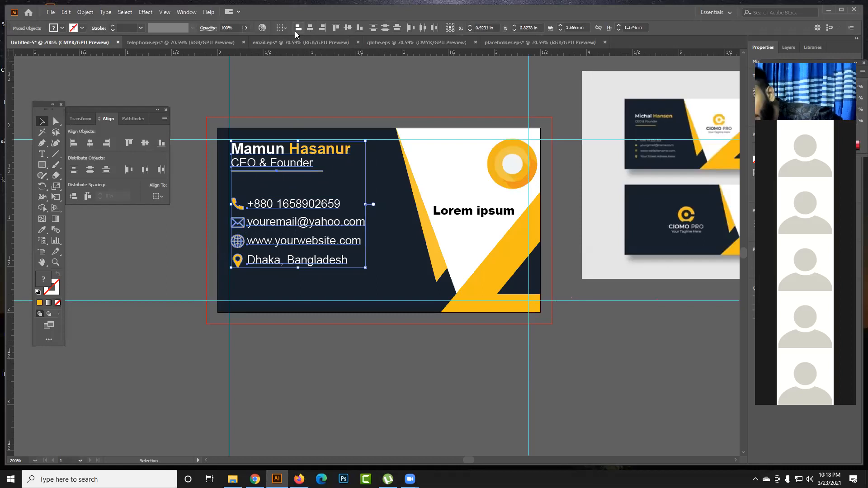
{"action": "left_click", "coordinate": [372, 410]}
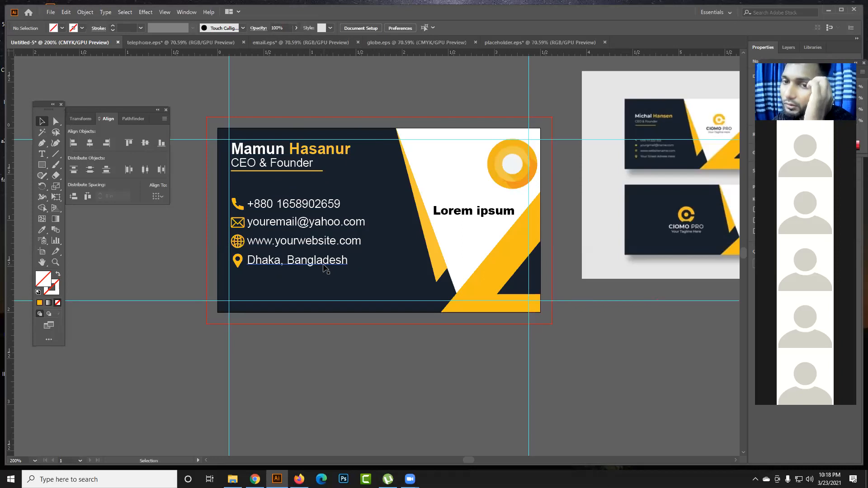
- Shift the contact group slightly down on the navy area, with its left edge still in line with the name block
{"action": "left_click_drag", "start_coordinate": [324, 268], "coordinate": [417, 262]}
{"action": "left_click_drag", "start_coordinate": [398, 262], "coordinate": [297, 272]}
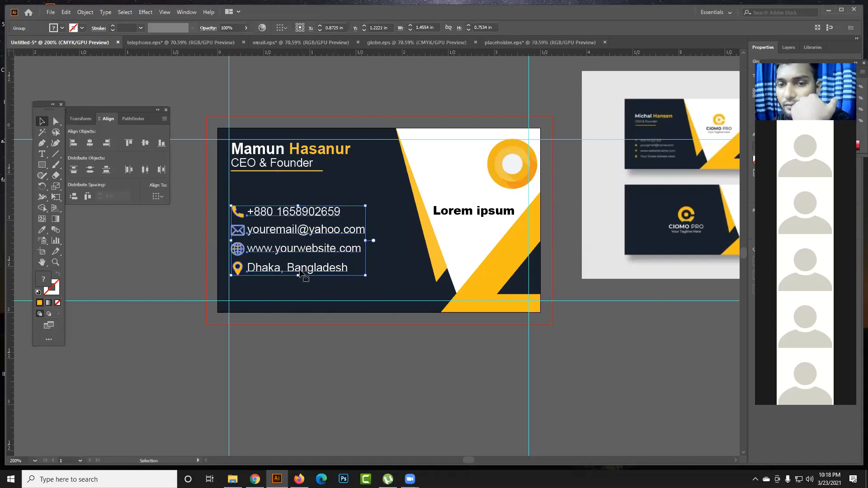
{"action": "left_click", "coordinate": [314, 378]}
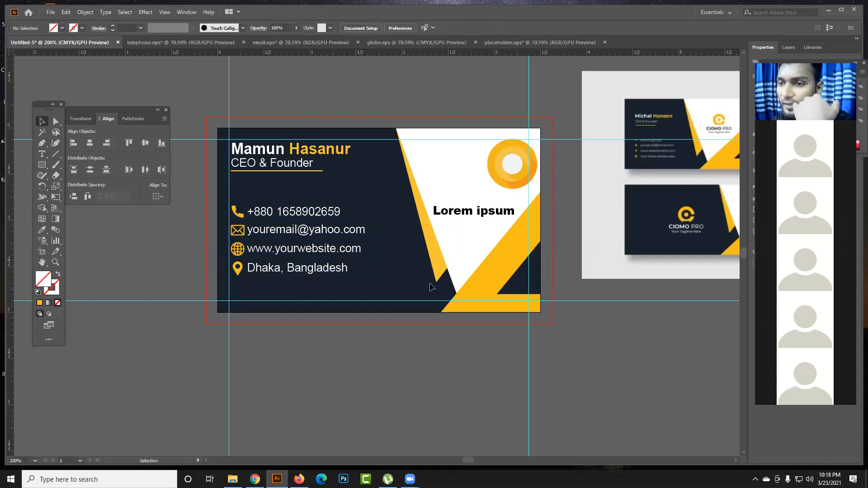
- Move the round logo and the Lorem ipsum text off the card into the empty space below it
{"action": "left_click_drag", "start_coordinate": [510, 174], "coordinate": [361, 377]}
{"action": "left_click", "coordinate": [408, 365]}
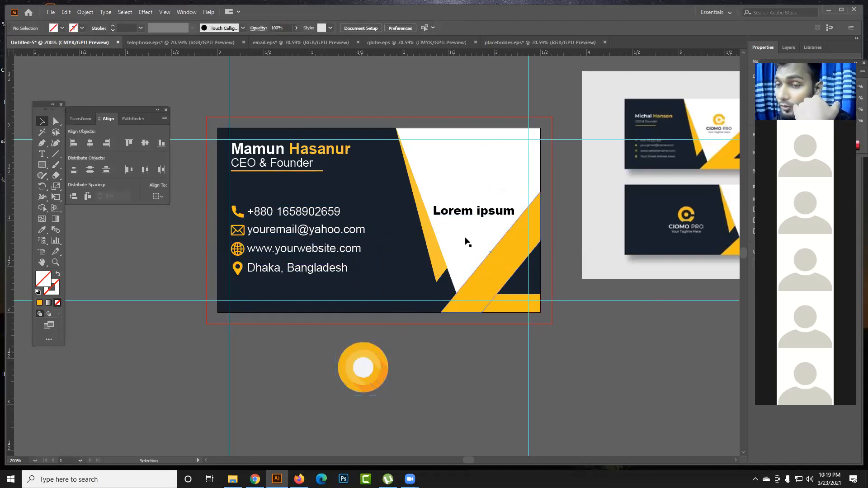
{"action": "left_click_drag", "start_coordinate": [464, 216], "coordinate": [462, 375]}
{"action": "left_click", "coordinate": [403, 384]}
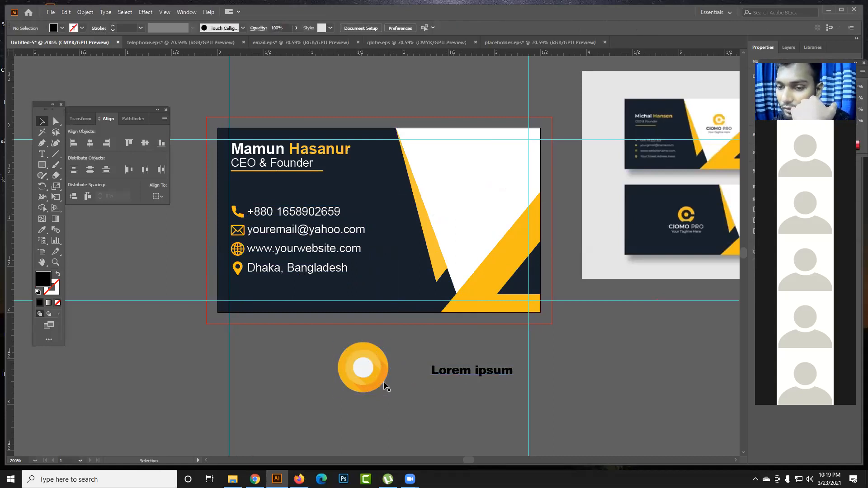
- Arrange the Lorem ipsum text just beneath the round logo, offset to its left
{"action": "left_click_drag", "start_coordinate": [360, 374], "coordinate": [374, 344]}
{"action": "left_click_drag", "start_coordinate": [466, 373], "coordinate": [392, 399]}
{"action": "left_click_drag", "start_coordinate": [393, 400], "coordinate": [327, 391]}
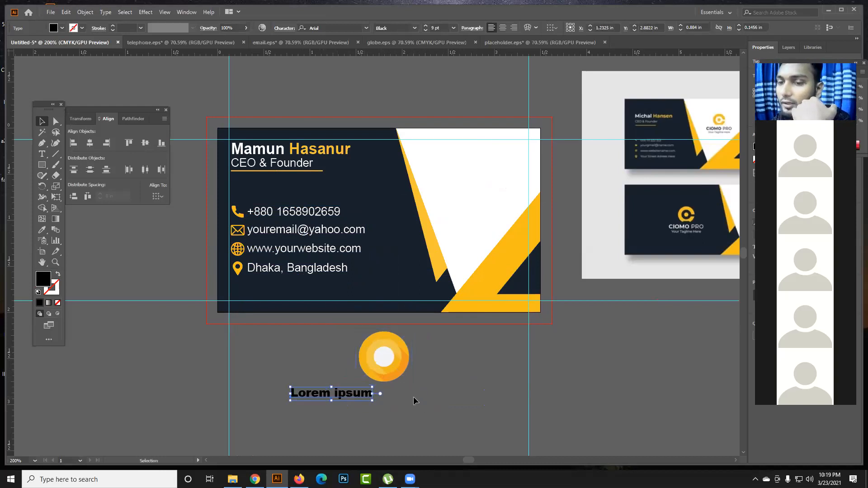
- Select the round logo and the Lorem ipsum text together, and close and reopen the Align panel near the card
{"action": "left_click_drag", "start_coordinate": [409, 403], "coordinate": [349, 357]}
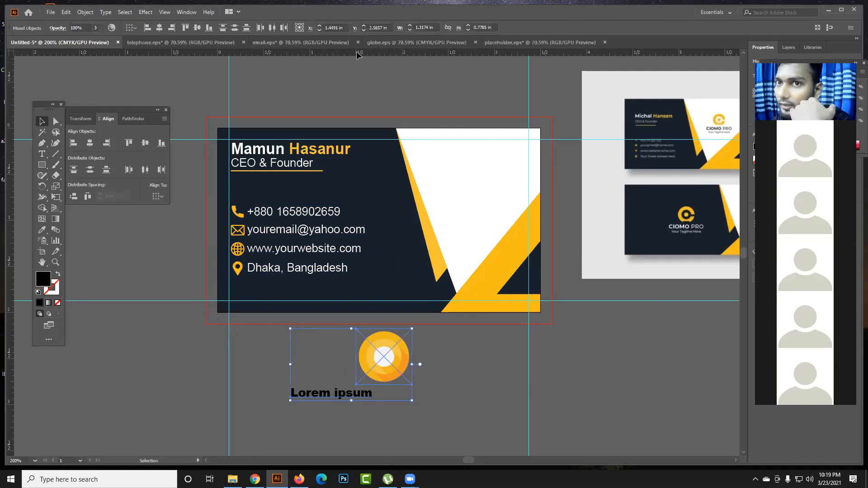
{"action": "left_click_drag", "start_coordinate": [117, 110], "coordinate": [372, 219]}
{"action": "left_click", "coordinate": [420, 222]}
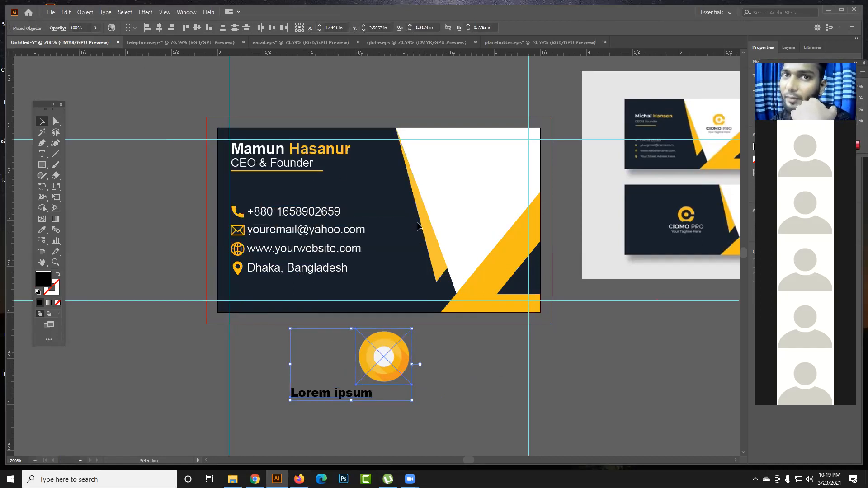
{"action": "left_click", "coordinate": [186, 13]}
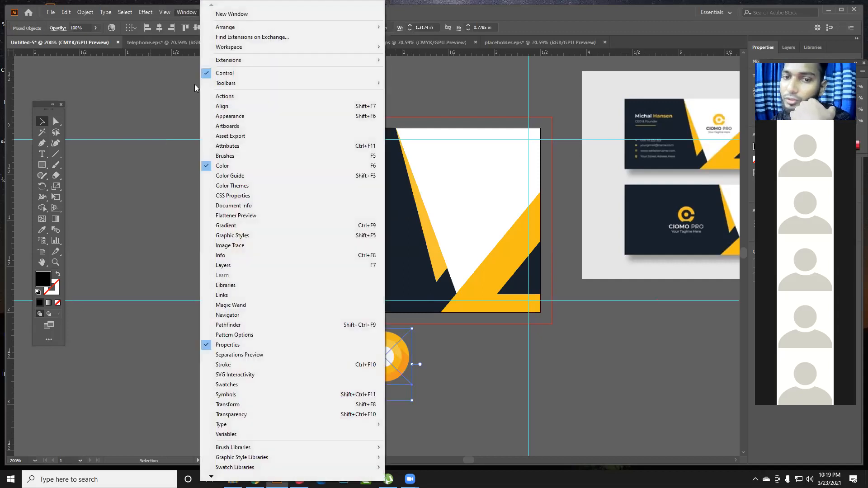
{"action": "left_click", "coordinate": [236, 105]}
{"action": "left_click_drag", "start_coordinate": [367, 220], "coordinate": [207, 193]}
- Align the round logo and the Lorem ipsum text left, right and finally on their horizontal centres
{"action": "left_click", "coordinate": [175, 214]}
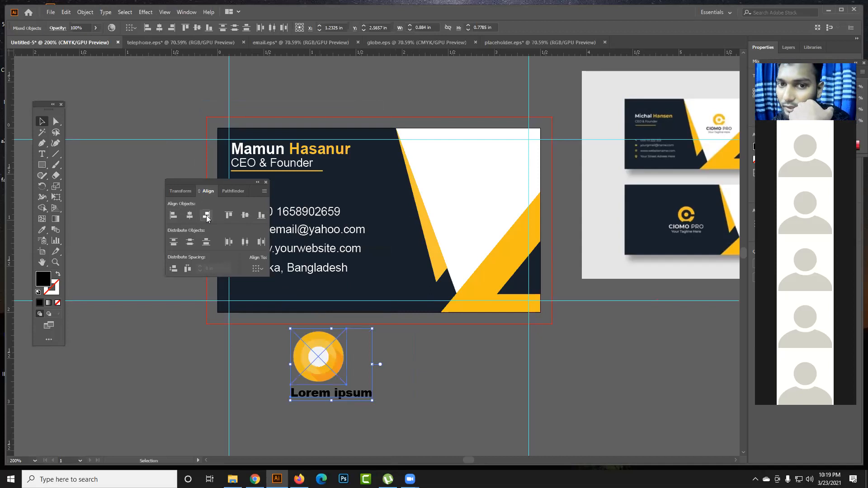
{"action": "left_click", "coordinate": [206, 215]}
{"action": "left_click", "coordinate": [190, 216]}
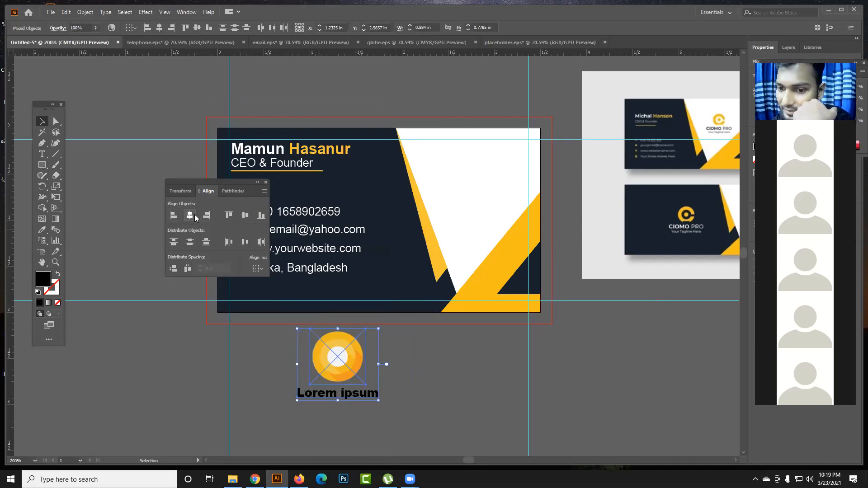
{"action": "left_click", "coordinate": [452, 388]}
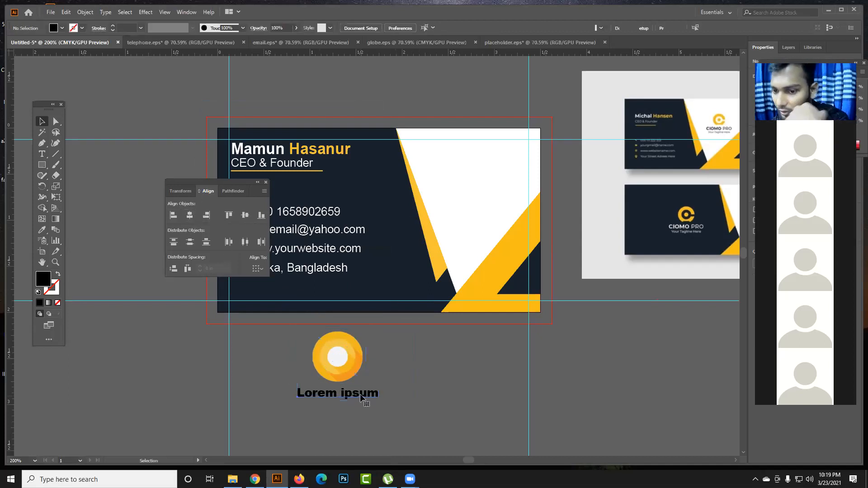
- Bring the Lorem ipsum text a little closer to the round logo and scale the logo down slightly about its centre
{"action": "left_click", "coordinate": [365, 398]}
{"action": "left_click_drag", "start_coordinate": [364, 398], "coordinate": [366, 395]}
{"action": "left_click", "coordinate": [414, 398]}
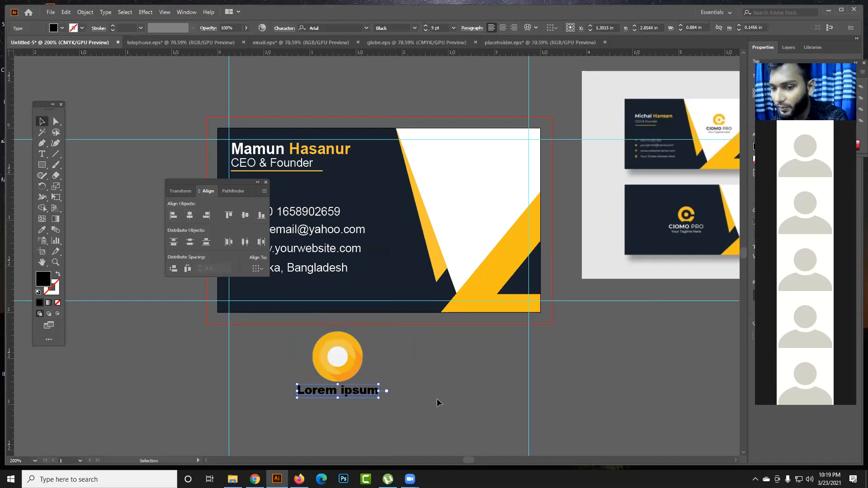
{"action": "left_click", "coordinate": [359, 374]}
{"action": "left_click_drag", "start_coordinate": [366, 385], "coordinate": [362, 381]}
{"action": "left_click", "coordinate": [413, 398]}
- Nudge the Lorem ipsum text up three increments toward the round logo
{"action": "left_click", "coordinate": [368, 392]}
{"action": "key", "text": "Up"}
{"action": "key", "text": "Up"}
{"action": "key", "text": "Up"}
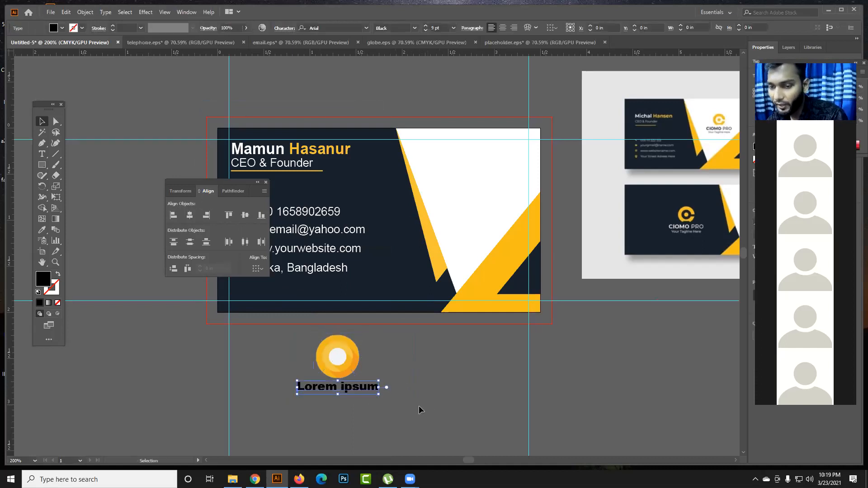
{"action": "left_click", "coordinate": [419, 406]}
- Try moving the ungrouped round logo away from the Lorem ipsum text, and undo the move
{"action": "left_click", "coordinate": [322, 354]}
{"action": "left_click_drag", "start_coordinate": [344, 367], "coordinate": [437, 368]}
{"action": "key", "text": "ctrl+z"}
{"action": "left_click_drag", "start_coordinate": [418, 402], "coordinate": [336, 357]}
{"action": "left_click", "coordinate": [436, 388]}
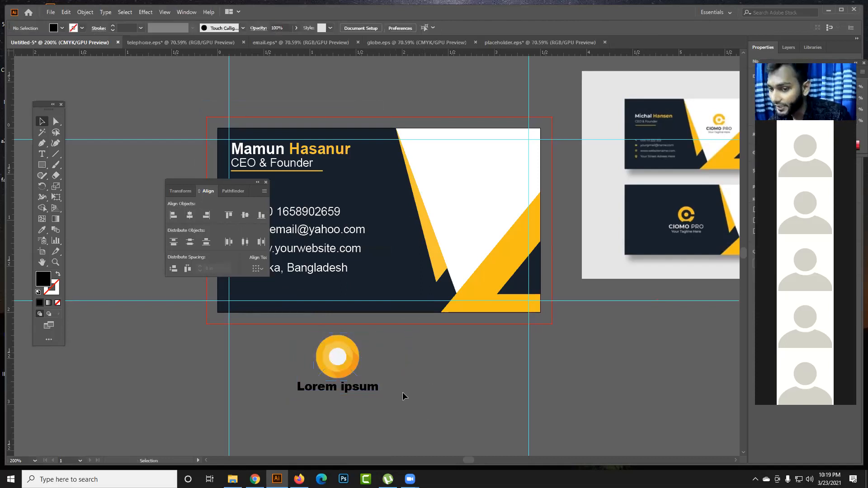
{"action": "left_click", "coordinate": [328, 343]}
{"action": "left_click", "coordinate": [402, 400]}
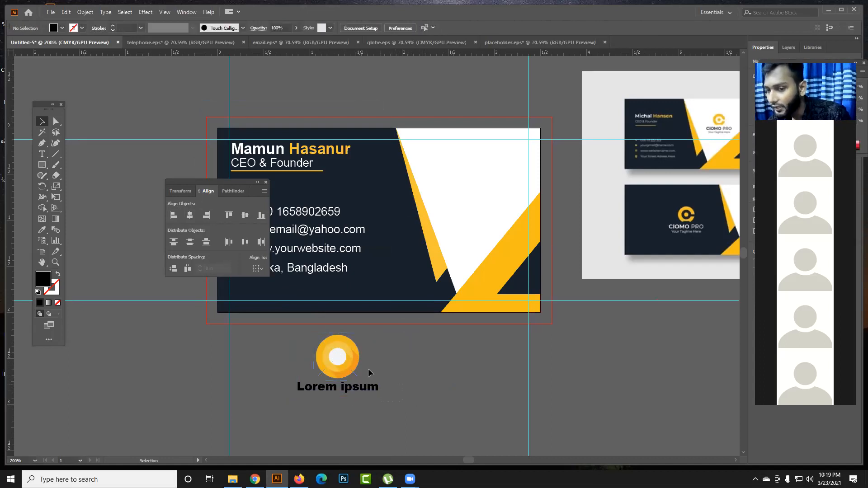
{"action": "left_click", "coordinate": [345, 348]}
{"action": "right_click", "coordinate": [344, 348]}
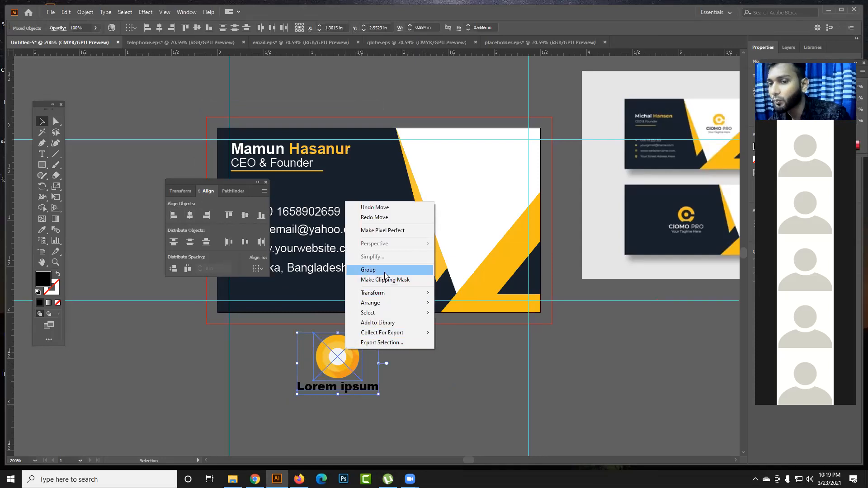
{"action": "left_click", "coordinate": [445, 381]}
- Group the round logo with the Lorem ipsum text
{"action": "left_click_drag", "start_coordinate": [359, 388], "coordinate": [325, 348]}
{"action": "key", "text": "ctrl+z"}
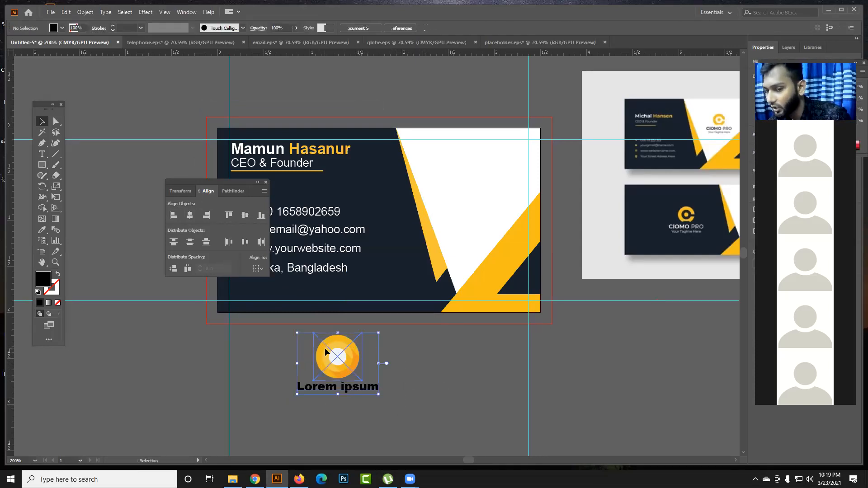
{"action": "right_click", "coordinate": [335, 351]}
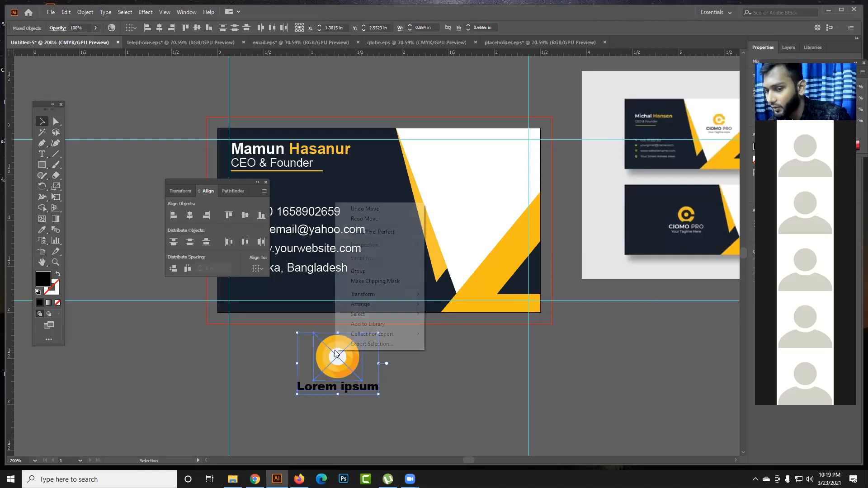
{"action": "left_click", "coordinate": [358, 271]}
{"action": "left_click", "coordinate": [418, 370]}
- Place the logo group in the card's white area above the yellow diagonal and scale it down slightly
{"action": "mouse_move", "coordinate": [355, 369]}
{"action": "left_mouse_down"}
{"action": "mouse_move", "coordinate": [455, 388]}
{"action": "mouse_move", "coordinate": [378, 371]}
{"action": "mouse_move", "coordinate": [454, 371]}
{"action": "mouse_move", "coordinate": [371, 367]}
{"action": "left_mouse_up"}
{"action": "left_click_drag", "start_coordinate": [377, 357], "coordinate": [475, 181]}
{"action": "left_click_drag", "start_coordinate": [515, 214], "coordinate": [483, 190]}
{"action": "left_click", "coordinate": [438, 381]}
- Move the contact group off the card into the space below it and ungroup it
{"action": "left_click_drag", "start_coordinate": [325, 228], "coordinate": [390, 364]}
{"action": "right_click", "coordinate": [390, 363]}
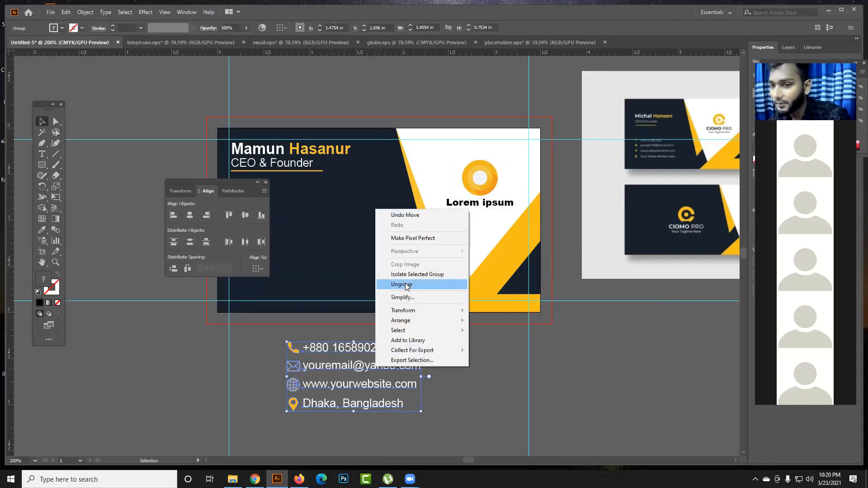
{"action": "left_click", "coordinate": [466, 400]}
{"action": "left_click", "coordinate": [386, 368]}
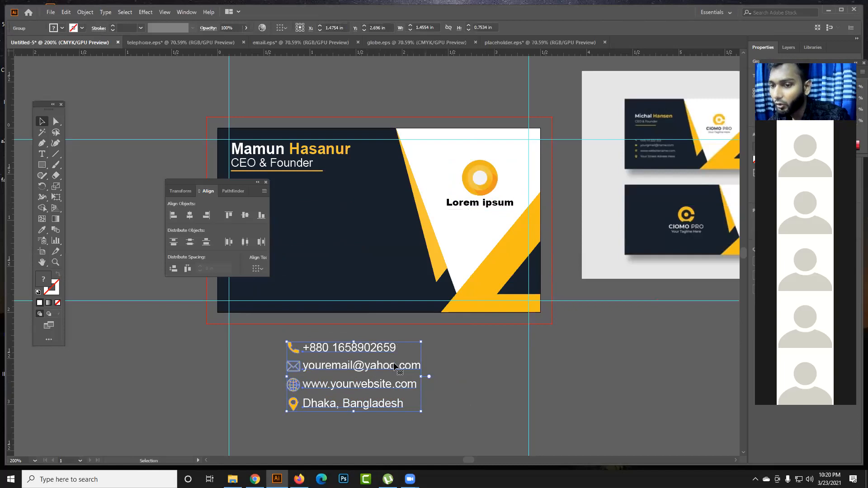
{"action": "right_click", "coordinate": [390, 368]}
{"action": "left_click", "coordinate": [428, 280]}
{"action": "left_click", "coordinate": [481, 383]}
- Try moving the envelope icon away from the email line, undoing each move
{"action": "left_click_drag", "start_coordinate": [401, 366], "coordinate": [465, 375]}
{"action": "left_click_drag", "start_coordinate": [379, 375], "coordinate": [253, 365]}
{"action": "key", "text": "ctrl+z"}
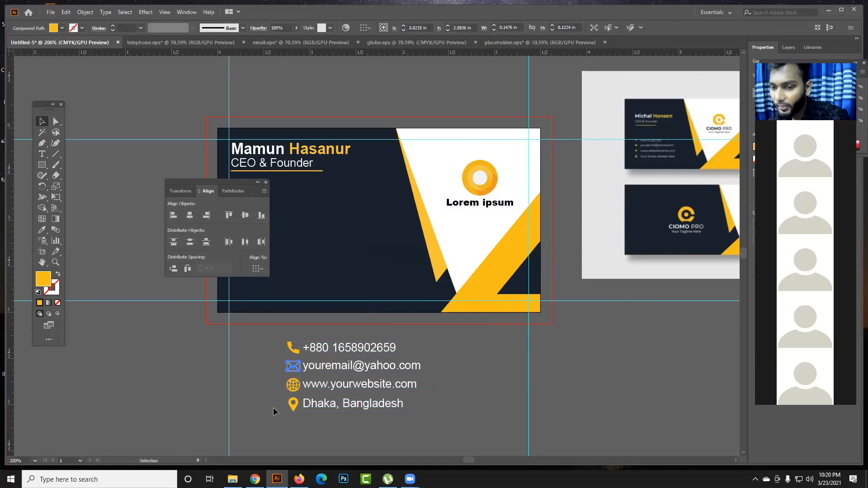
{"action": "left_click", "coordinate": [273, 411]}
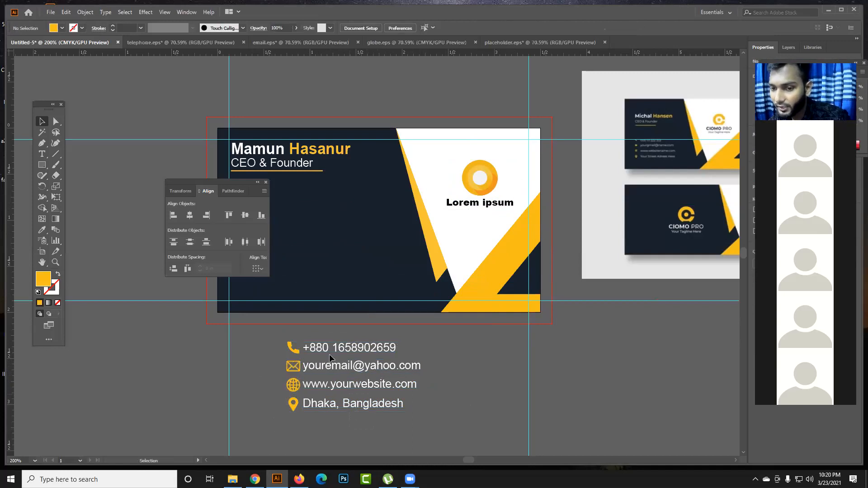
{"action": "left_click_drag", "start_coordinate": [298, 333], "coordinate": [299, 334]}
{"action": "left_click_drag", "start_coordinate": [298, 367], "coordinate": [356, 369]}
{"action": "key", "text": "ctrl+z"}
- Try moving several contact items apart from the rest of the block, and undo each move
{"action": "left_click_drag", "start_coordinate": [357, 414], "coordinate": [291, 362]}
{"action": "left_click_drag", "start_coordinate": [313, 366], "coordinate": [380, 356]}
{"action": "key", "text": "ctrl+z"}
{"action": "left_click", "coordinate": [357, 423]}
{"action": "left_click_drag", "start_coordinate": [350, 393], "coordinate": [470, 355]}
{"action": "key", "text": "ctrl+z"}
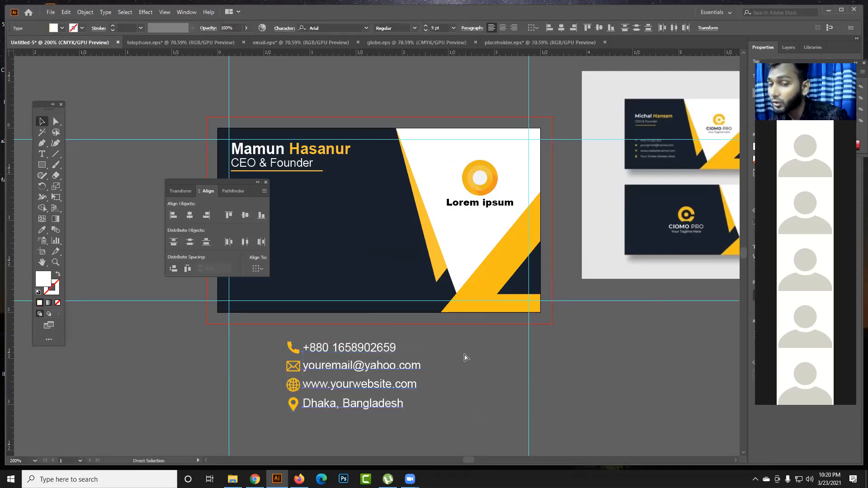
{"action": "left_click", "coordinate": [439, 421]}
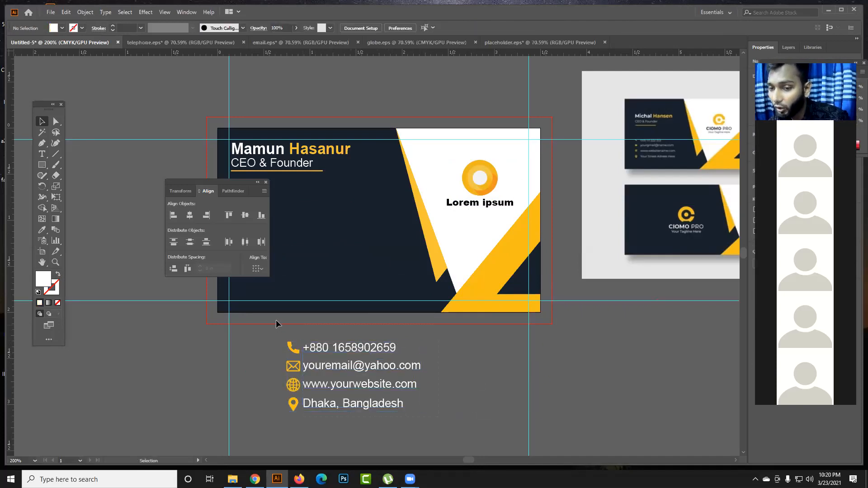
- Group all four contact lines and their icons together again
{"action": "left_click_drag", "start_coordinate": [260, 340], "coordinate": [299, 407]}
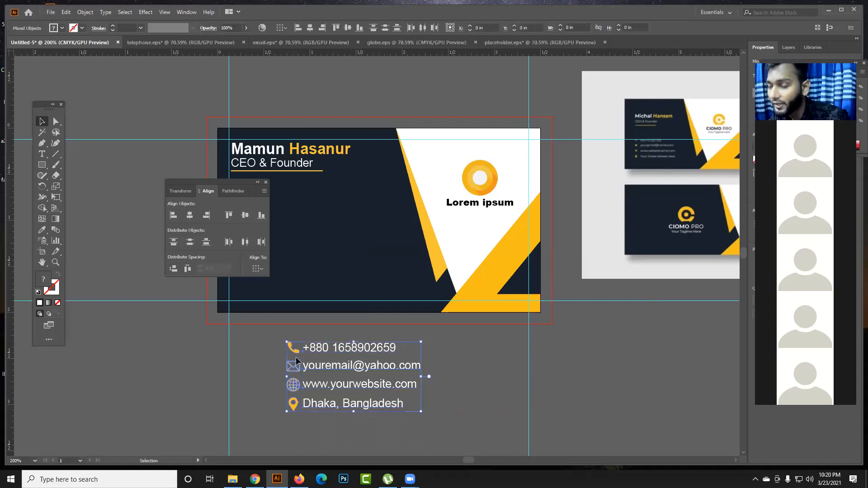
{"action": "right_click", "coordinate": [348, 368]}
{"action": "left_click", "coordinate": [380, 286]}
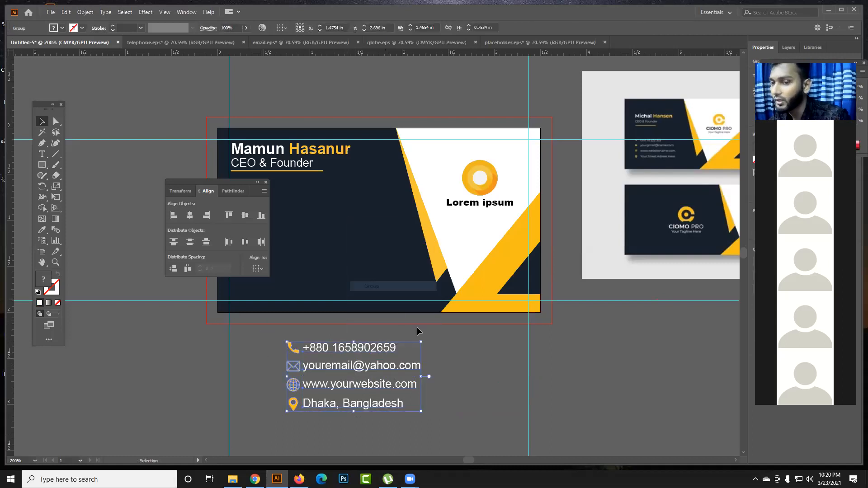
{"action": "left_click", "coordinate": [471, 364]}
- Move the contact group back onto the card's navy area, its left edge in line with the name block
{"action": "left_click_drag", "start_coordinate": [391, 371], "coordinate": [374, 252]}
{"action": "left_click_drag", "start_coordinate": [238, 182], "coordinate": [163, 197]}
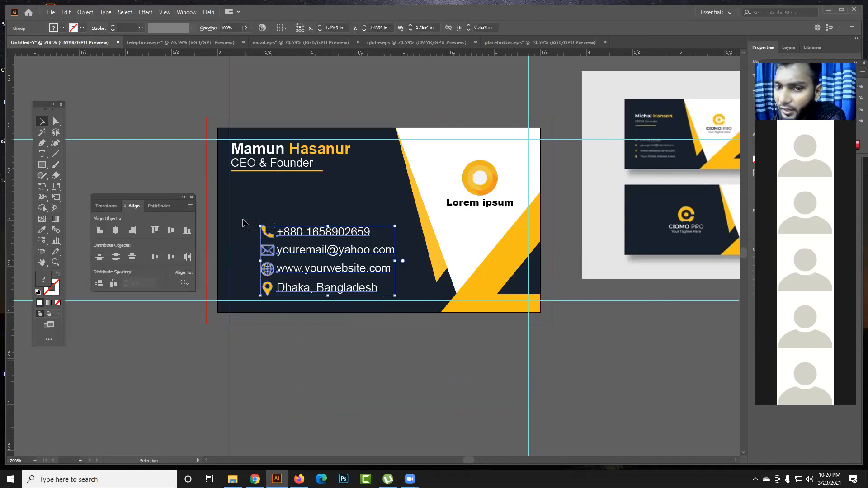
{"action": "left_click_drag", "start_coordinate": [290, 234], "coordinate": [260, 220]}
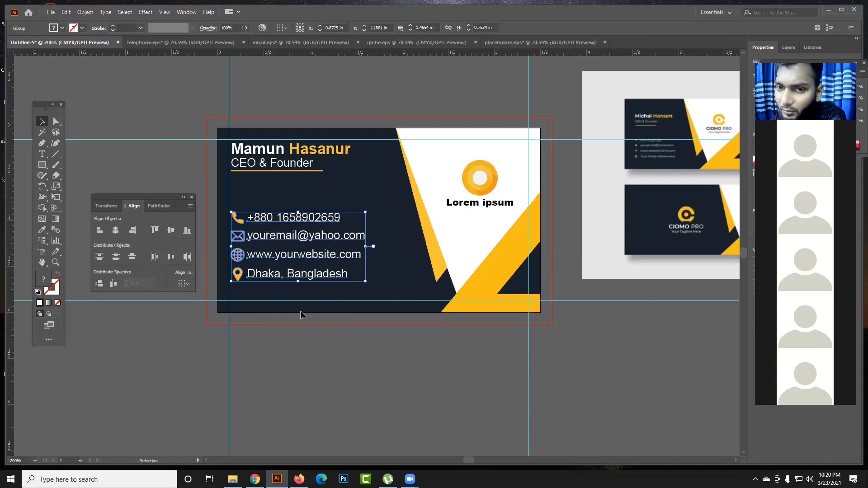
- Group the name, the job title and the yellow underline into one block
{"action": "left_click", "coordinate": [272, 194]}
{"action": "left_click", "coordinate": [280, 166]}
{"action": "left_click", "coordinate": [310, 151]}
{"action": "left_click_drag", "start_coordinate": [346, 184], "coordinate": [281, 148]}
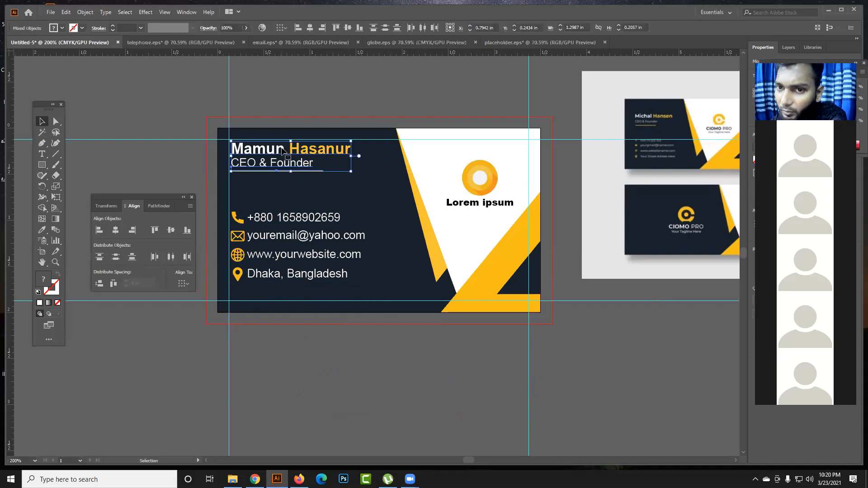
{"action": "right_click", "coordinate": [282, 148]}
{"action": "left_click", "coordinate": [302, 215]}
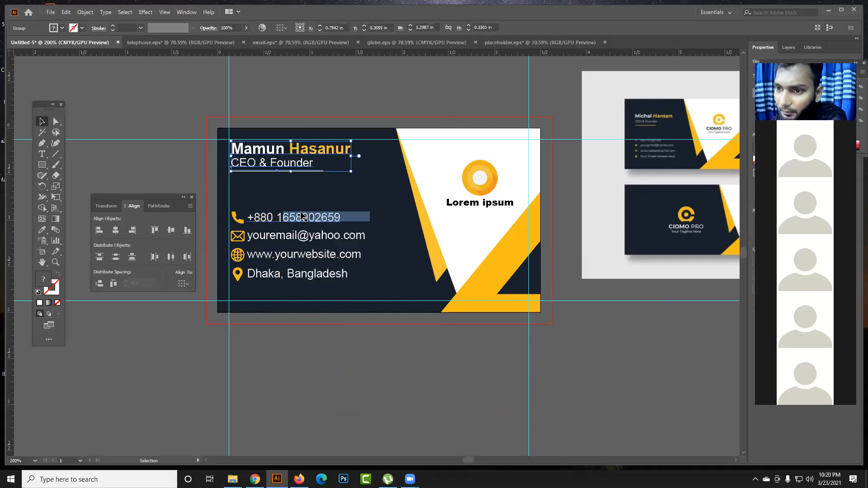
{"action": "left_click", "coordinate": [512, 335]}
- Move the logo and the contact group below the card and the name block above it
{"action": "left_click_drag", "start_coordinate": [482, 182], "coordinate": [455, 389]}
{"action": "left_click_drag", "start_coordinate": [335, 236], "coordinate": [329, 410]}
{"action": "left_click_drag", "start_coordinate": [316, 152], "coordinate": [353, 86]}
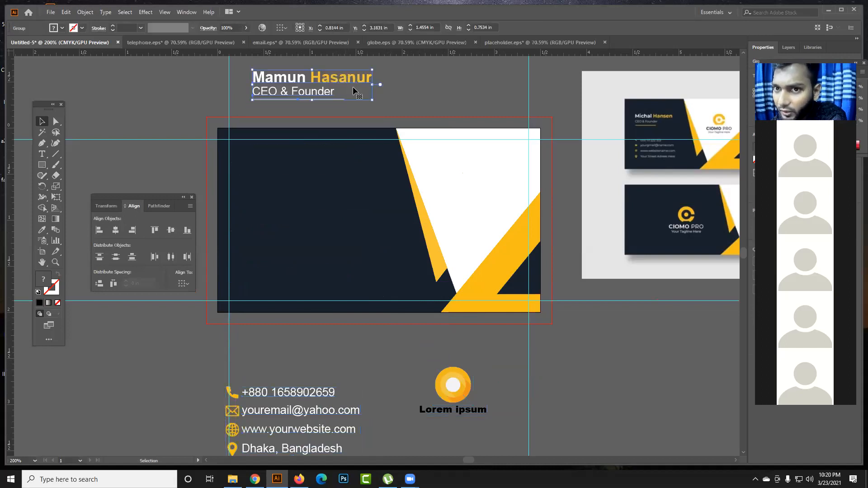
- Group the white panel with the yellow accent shapes on the card
{"action": "left_click", "coordinate": [386, 214]}
{"action": "left_click_drag", "start_coordinate": [381, 114], "coordinate": [566, 325]}
{"action": "right_click", "coordinate": [485, 215]}
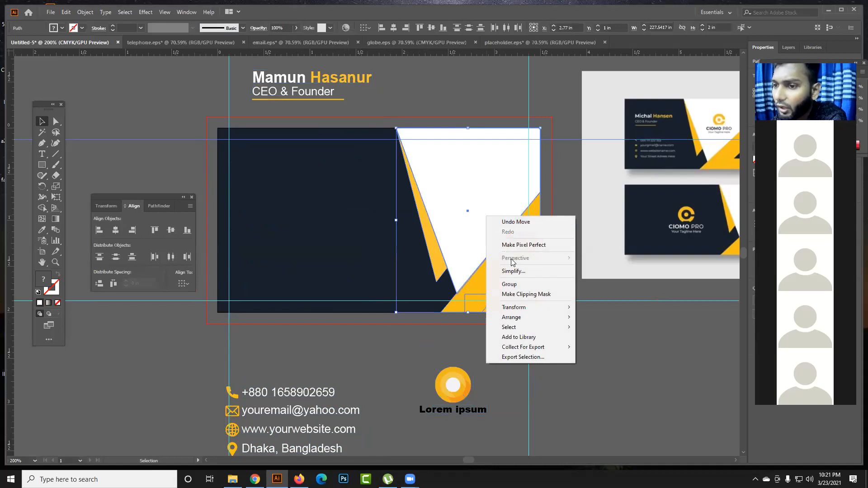
{"action": "left_click", "coordinate": [509, 284]}
- Try moving the grouped white and yellow shapes off the card, and undo the move
{"action": "left_click_drag", "start_coordinate": [470, 253], "coordinate": [552, 304]}
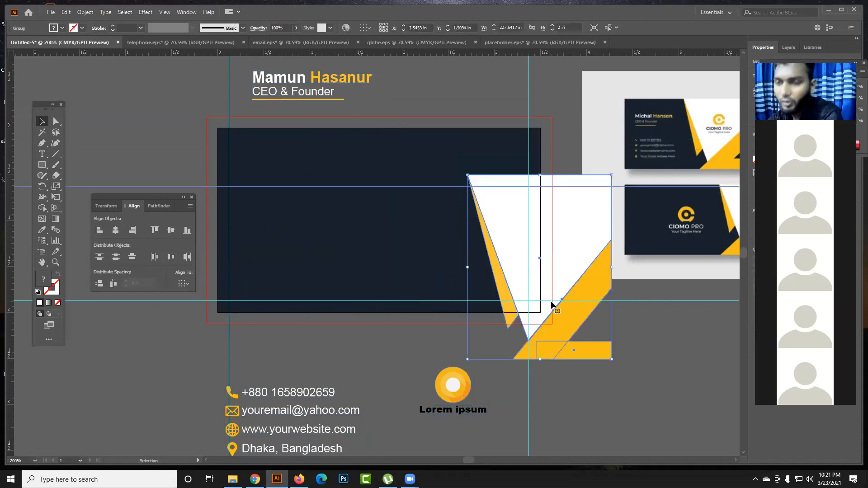
{"action": "key", "text": "ctrl+z"}
{"action": "key", "text": "ctrl+z"}
{"action": "key", "text": "ctrl+z"}
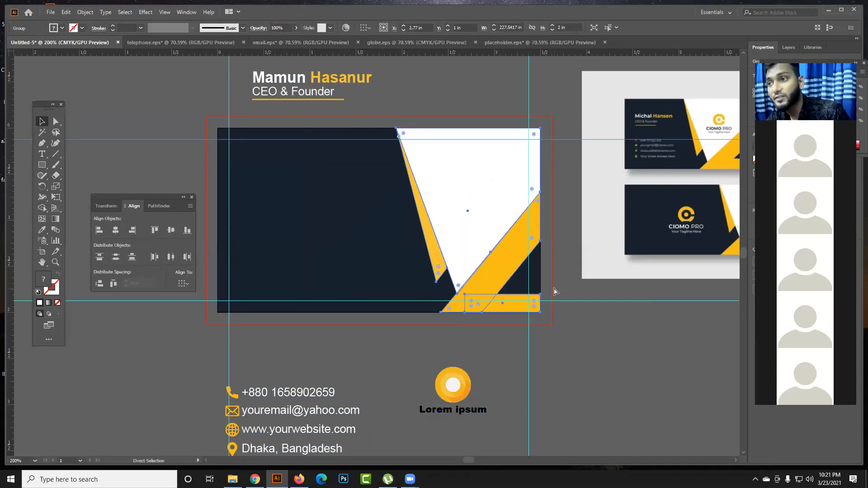
- Move the logo back onto the white panel and the contact group back onto the navy area
{"action": "left_click_drag", "start_coordinate": [471, 392], "coordinate": [498, 178]}
{"action": "left_click", "coordinate": [504, 333]}
{"action": "left_click_drag", "start_coordinate": [315, 393], "coordinate": [327, 238]}
- Move the name block back onto the navy area and nudge it into the corner formed by the upper and left margin guides
{"action": "left_click", "coordinate": [314, 106]}
{"action": "left_click_drag", "start_coordinate": [312, 84], "coordinate": [316, 166]}
{"action": "left_click", "coordinate": [317, 163]}
{"action": "key", "text": "Up"}
{"action": "key", "text": "Up"}
{"action": "key", "text": "Up"}
{"action": "key", "text": "Up"}
{"action": "key", "text": "Up"}
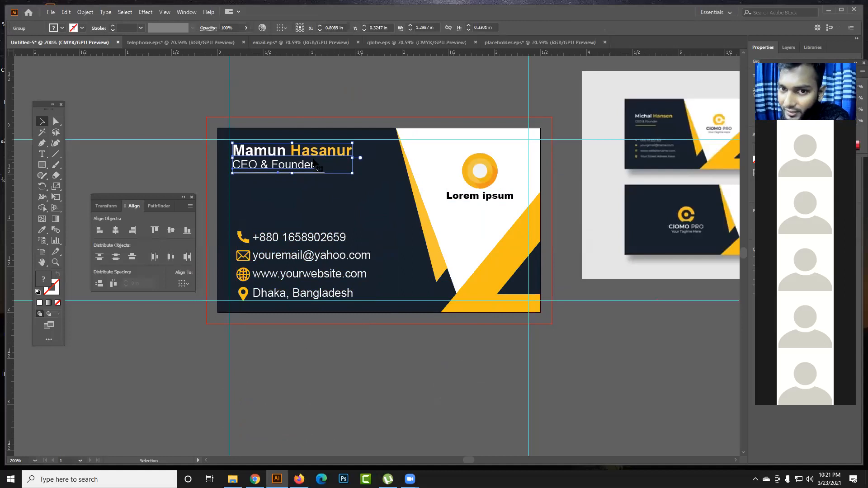
{"action": "key", "text": "Left"}
{"action": "key", "text": "Up"}
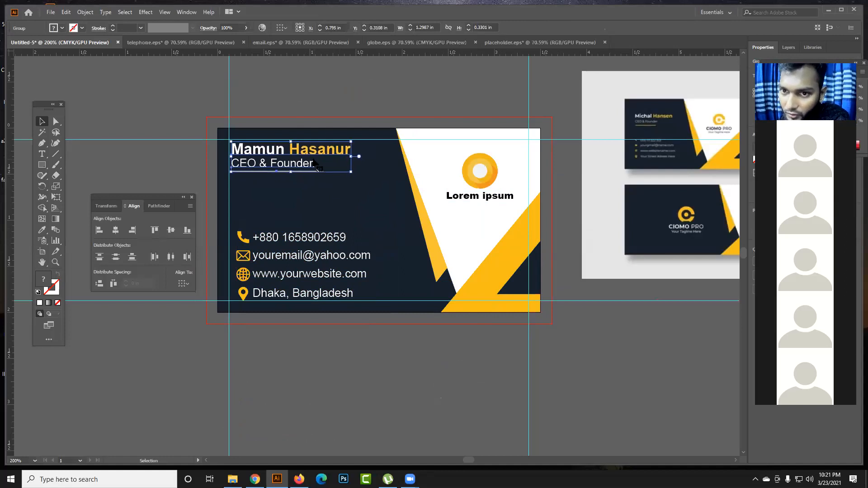
- Nudge the contact group up and left so it lines up with the name block inside the margin guides
{"action": "left_click", "coordinate": [334, 239]}
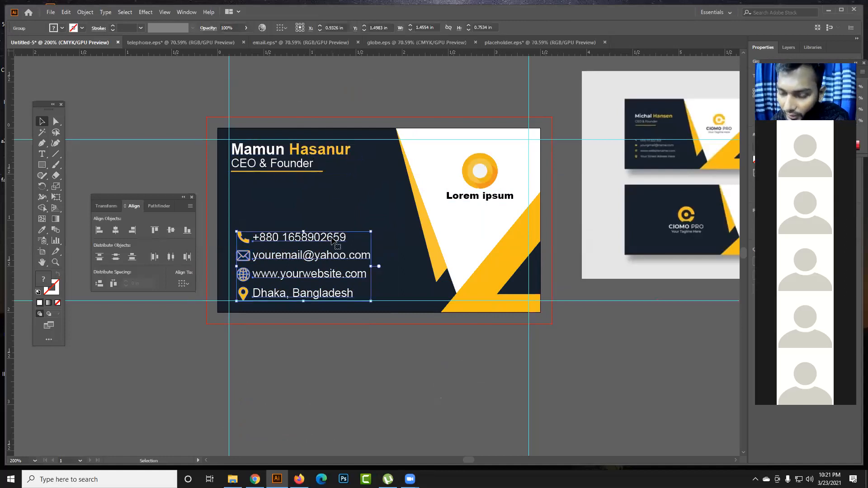
{"action": "key", "text": "Up"}
{"action": "key", "text": "Left"}
{"action": "key", "text": "Left"}
{"action": "key", "text": "Left"}
{"action": "key", "text": "Up"}
{"action": "left_click", "coordinate": [370, 367]}
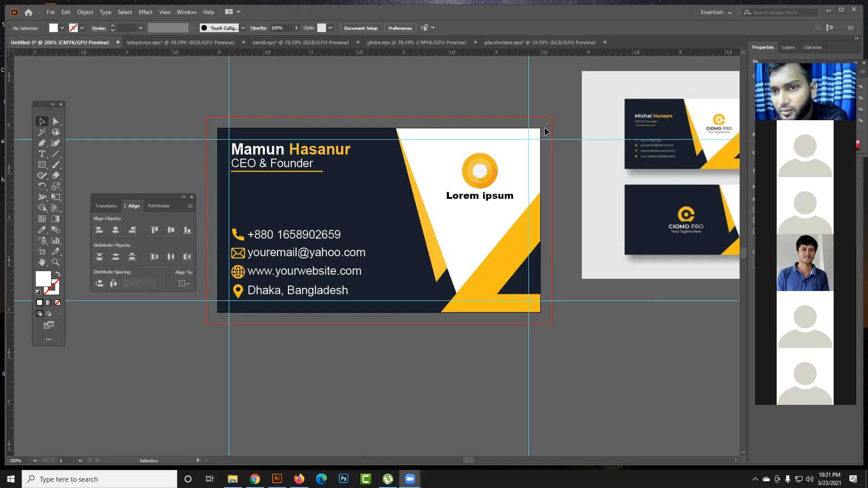
- Try moving the grouped white and yellow shapes down, and undo the move
{"action": "left_click", "coordinate": [362, 184]}
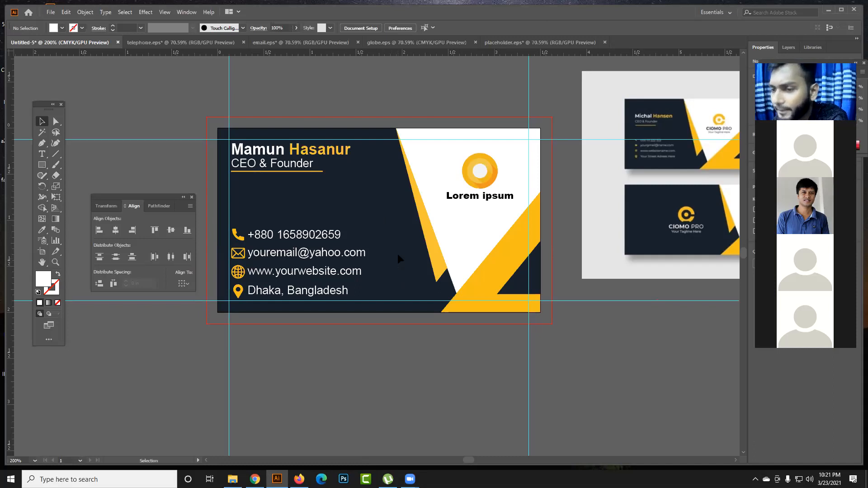
{"action": "left_click", "coordinate": [442, 246]}
{"action": "left_click_drag", "start_coordinate": [437, 276], "coordinate": [433, 310]}
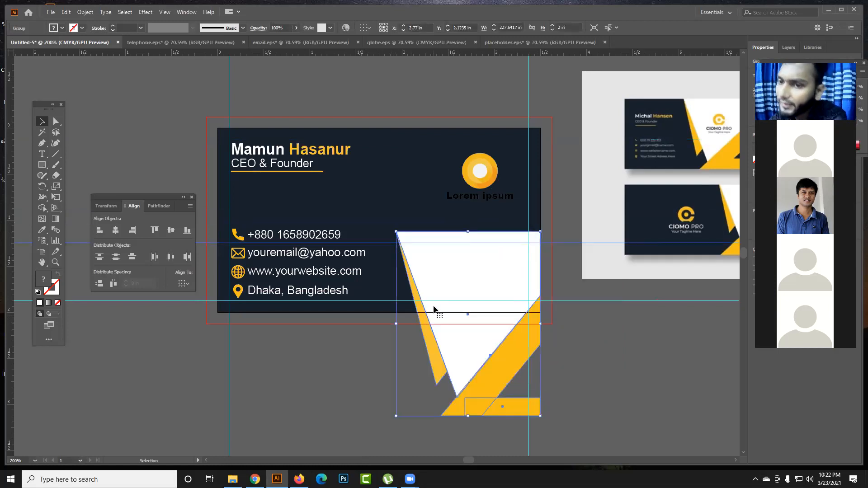
{"action": "key", "text": "ctrl+z"}
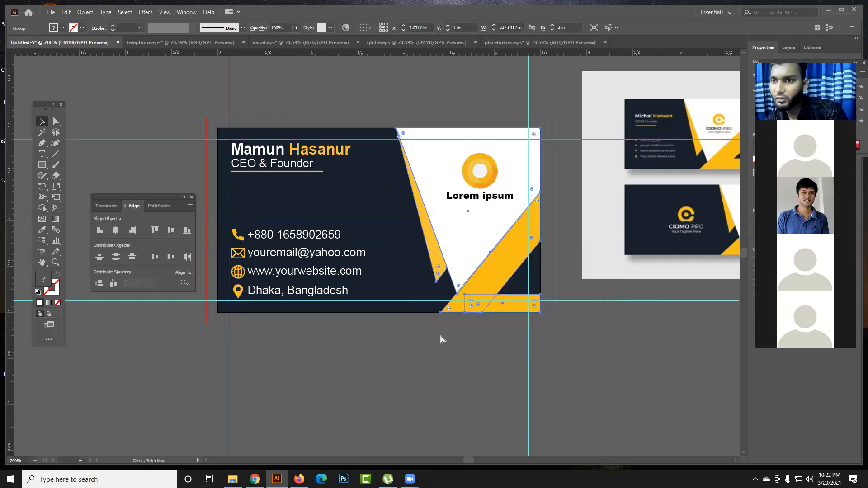
- Lock the background shapes, shift the logo slightly down and left on the white panel, and lock it too
{"action": "left_click", "coordinate": [426, 240]}
{"action": "key", "text": "ctrl+2"}
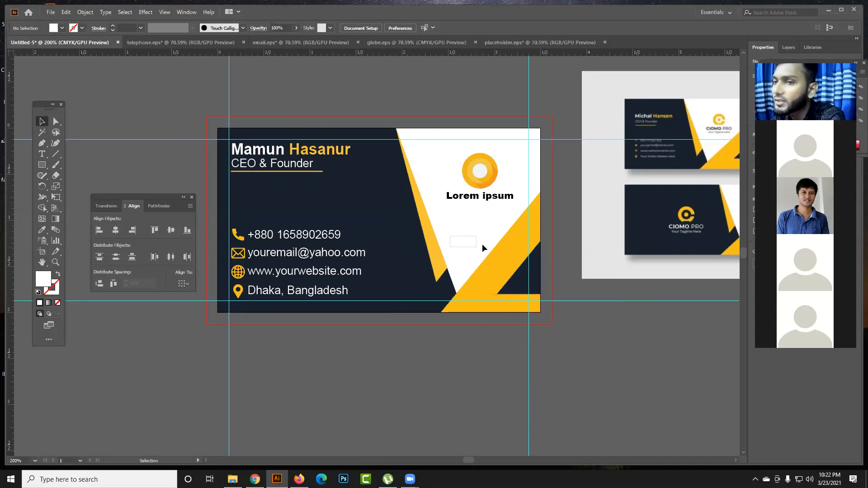
{"action": "mouse_move", "coordinate": [480, 189]}
{"action": "left_mouse_down"}
{"action": "mouse_move", "coordinate": [498, 236]}
{"action": "mouse_move", "coordinate": [488, 201]}
{"action": "mouse_move", "coordinate": [469, 200]}
{"action": "mouse_move", "coordinate": [470, 192]}
{"action": "mouse_move", "coordinate": [485, 205]}
{"action": "left_mouse_up"}
{"action": "key", "text": "ctrl+2"}
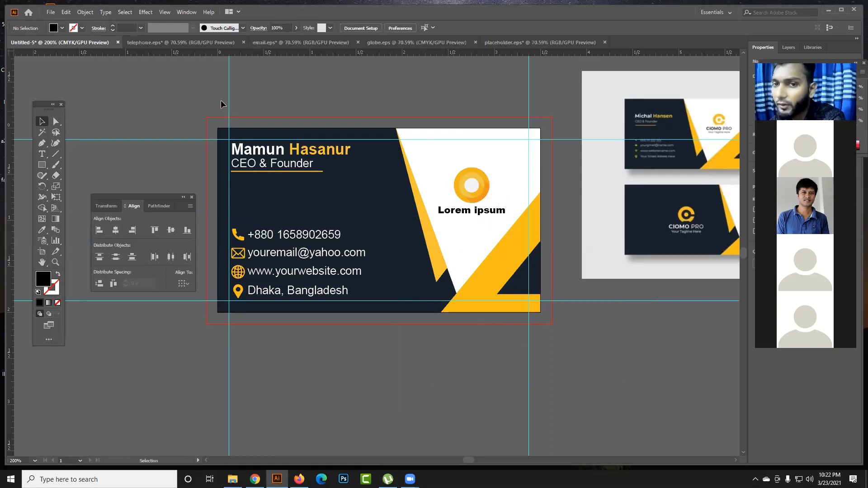
- Try selecting and moving the contact group over the locked background, undo the move, and test whether the locked shapes can be moved
{"action": "left_click_drag", "start_coordinate": [378, 314], "coordinate": [226, 224]}
{"action": "left_click_drag", "start_coordinate": [311, 278], "coordinate": [347, 273]}
{"action": "left_click", "coordinate": [395, 275]}
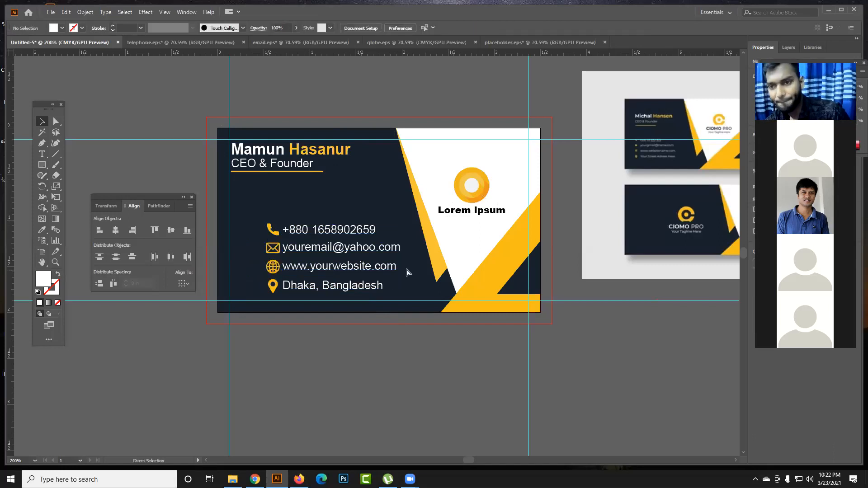
{"action": "key", "text": "ctrl+z"}
{"action": "left_click", "coordinate": [409, 316]}
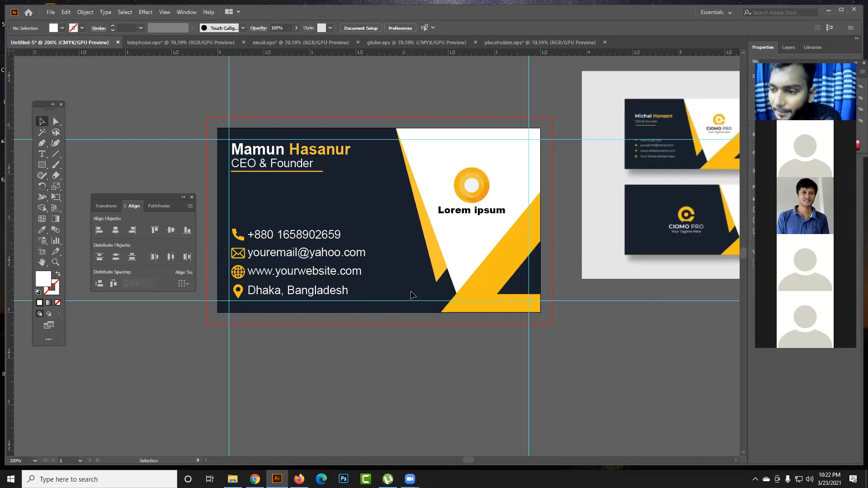
{"action": "left_click_drag", "start_coordinate": [421, 274], "coordinate": [468, 326]}
{"action": "left_click", "coordinate": [498, 327]}
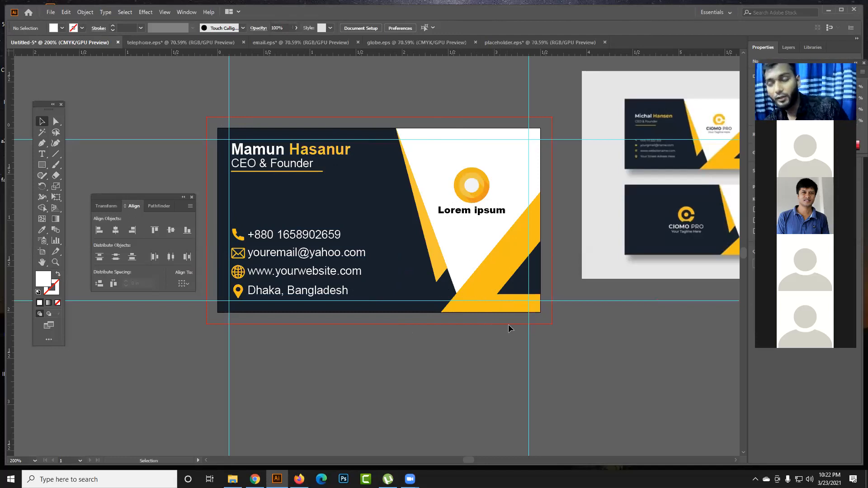
- Unlock all locked objects and clear the selection
{"action": "key", "text": "a"}
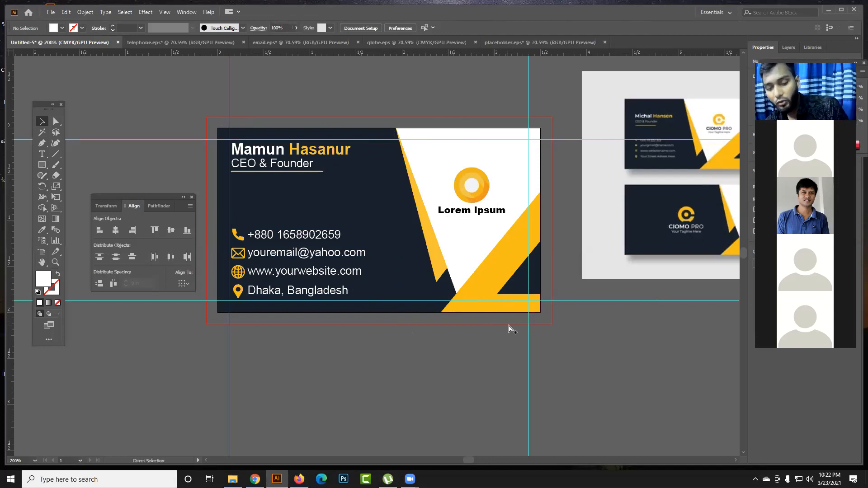
{"action": "key", "text": "ctrl+a"}
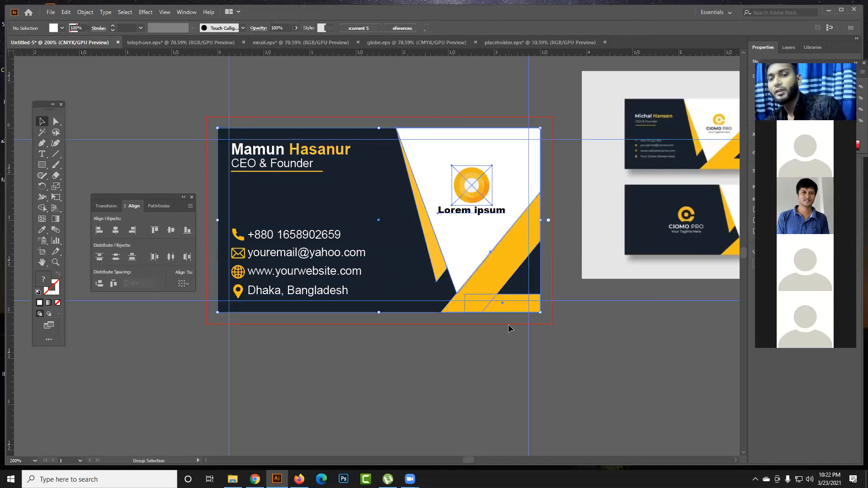
{"action": "left_click", "coordinate": [489, 370]}
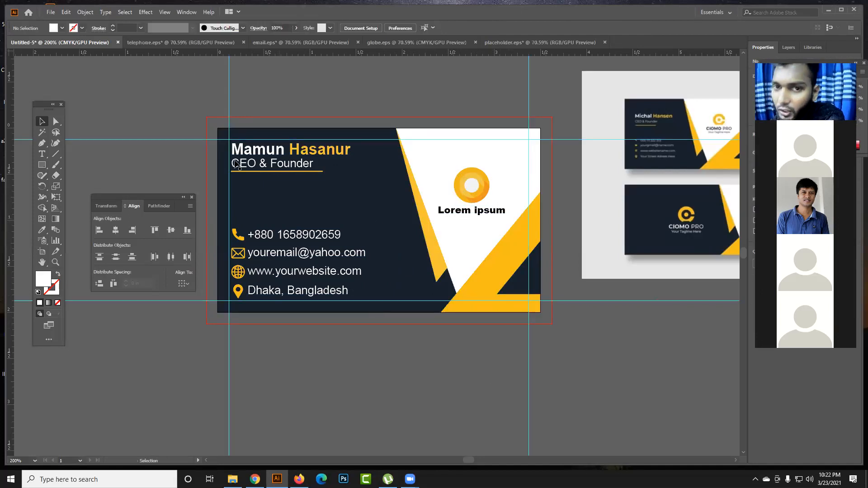
- Move the whole card design with its guides off the artboard to the empty canvas below it
{"action": "left_click_drag", "start_coordinate": [205, 120], "coordinate": [548, 333]}
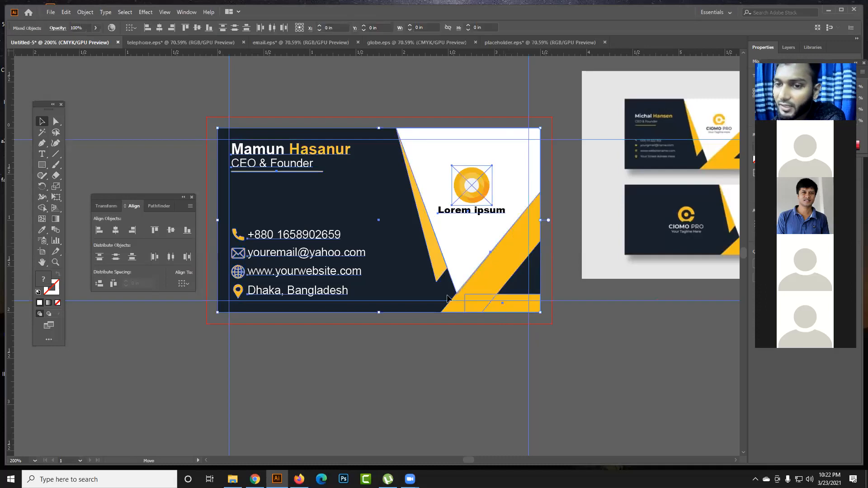
{"action": "left_click_drag", "start_coordinate": [506, 245], "coordinate": [402, 361]}
{"action": "scroll", "coordinate": [401, 357], "scroll_direction": "down", "scroll_amount": 2}
{"action": "scroll", "coordinate": [401, 356], "scroll_direction": "down", "scroll_amount": 3}
{"action": "left_click_drag", "start_coordinate": [364, 203], "coordinate": [444, 378]}
{"action": "scroll", "coordinate": [444, 377], "scroll_direction": "down", "scroll_amount": 14}
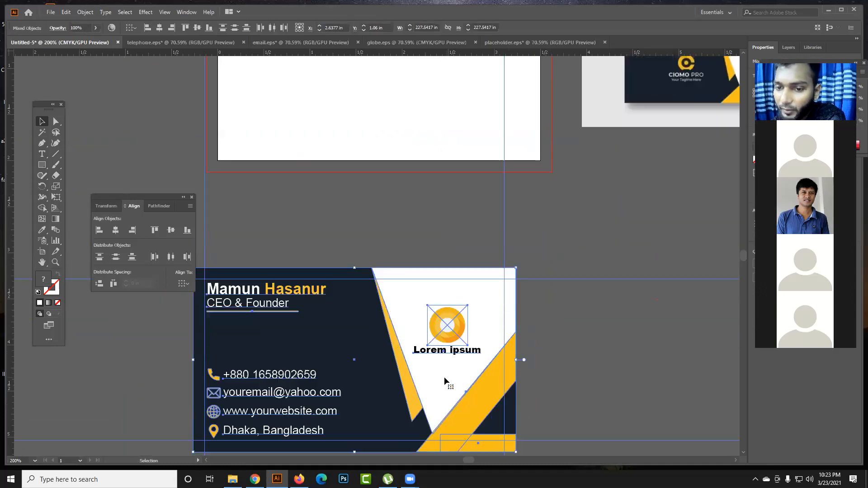
{"action": "left_click_drag", "start_coordinate": [478, 245], "coordinate": [500, 306]}
{"action": "left_click_drag", "start_coordinate": [494, 308], "coordinate": [381, 239]}
{"action": "left_click_drag", "start_coordinate": [367, 236], "coordinate": [472, 229]}
{"action": "left_click", "coordinate": [409, 390]}
{"action": "left_click_drag", "start_coordinate": [180, 121], "coordinate": [527, 334]}
{"action": "left_click", "coordinate": [458, 365]}
{"action": "left_click_drag", "start_coordinate": [447, 296], "coordinate": [568, 326]}
{"action": "left_click", "coordinate": [409, 369]}
- Try moving the contact group and the name block down separately, and undo both moves
{"action": "left_click", "coordinate": [294, 269]}
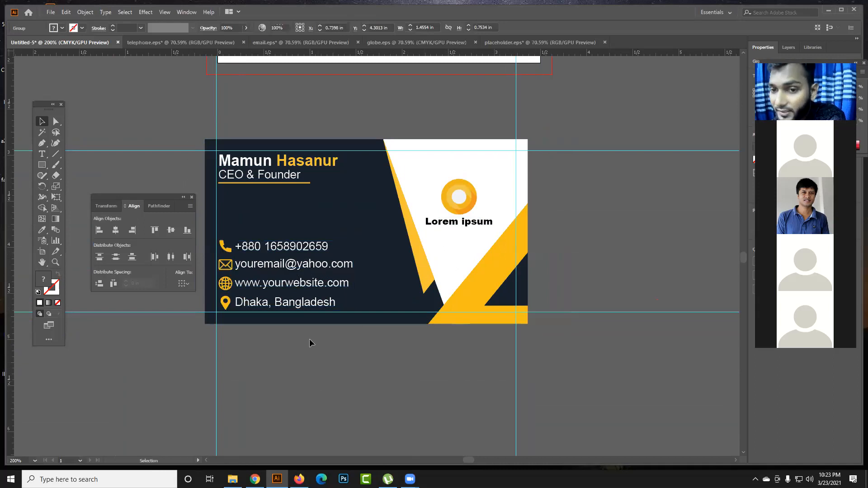
{"action": "left_click_drag", "start_coordinate": [299, 240], "coordinate": [295, 299]}
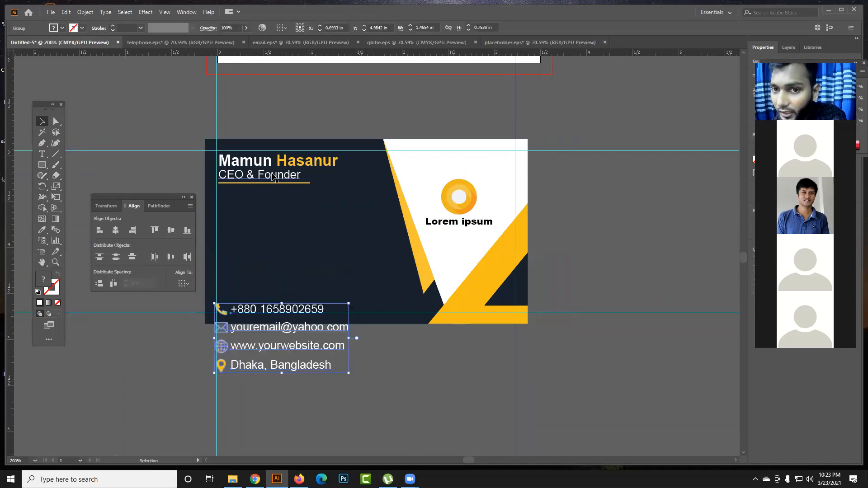
{"action": "left_click_drag", "start_coordinate": [275, 178], "coordinate": [281, 284]}
{"action": "left_click", "coordinate": [416, 378]}
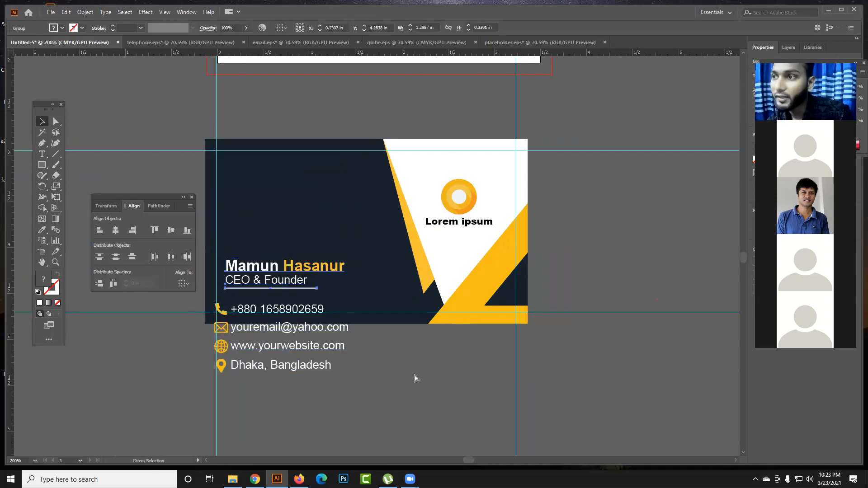
{"action": "key", "text": "ctrl+z"}
{"action": "key", "text": "ctrl+z"}
- Shift the name block slightly down and the contact group slightly up, away from the horizontal guides
{"action": "left_click", "coordinate": [308, 336]}
{"action": "left_click", "coordinate": [301, 302]}
{"action": "left_click", "coordinate": [273, 174]}
{"action": "left_click_drag", "start_coordinate": [279, 176], "coordinate": [279, 180]}
{"action": "left_click_drag", "start_coordinate": [291, 248], "coordinate": [292, 244]}
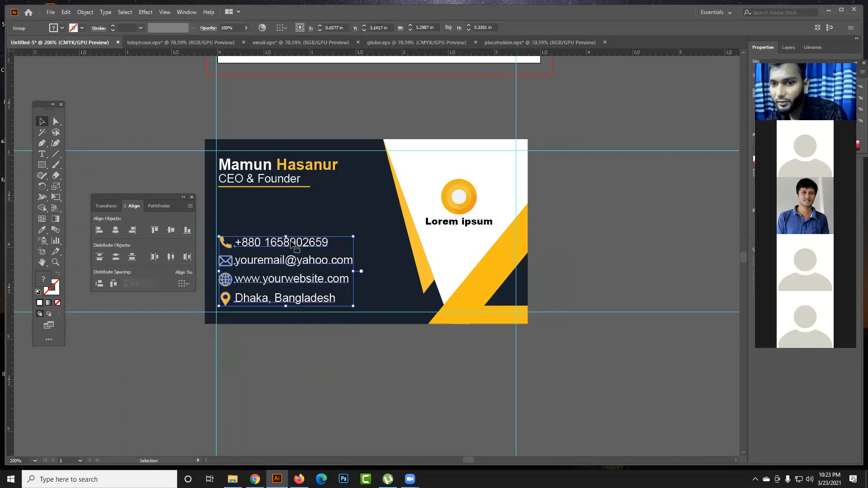
{"action": "left_click", "coordinate": [281, 186], "text": "shift"}
{"action": "left_click", "coordinate": [325, 403]}
- Try moving the name block, the navy background and the contact group one after another, and undo every move
{"action": "left_click_drag", "start_coordinate": [259, 173], "coordinate": [328, 113]}
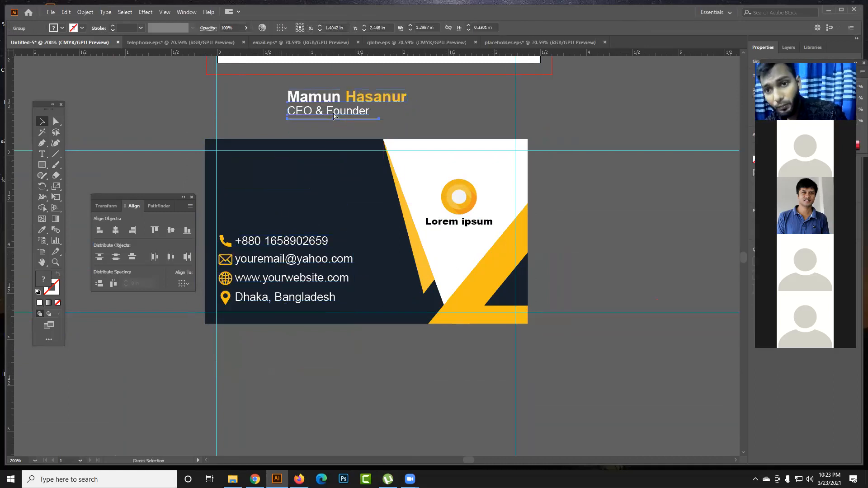
{"action": "left_click_drag", "start_coordinate": [321, 229], "coordinate": [358, 182]}
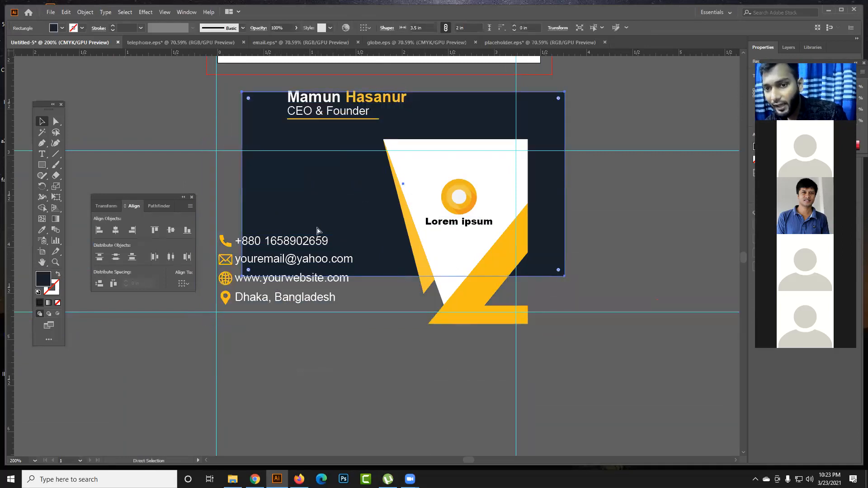
{"action": "key", "text": "ctrl+z"}
{"action": "left_click_drag", "start_coordinate": [313, 248], "coordinate": [328, 219]}
{"action": "key", "text": "ctrl+z"}
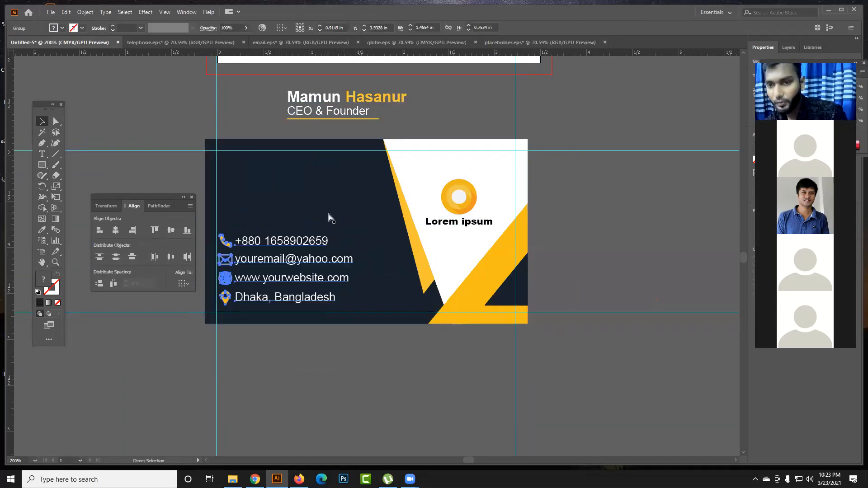
{"action": "key", "text": "ctrl+z"}
- Group the name block and the contact block together into a single text group
{"action": "left_click", "coordinate": [307, 244]}
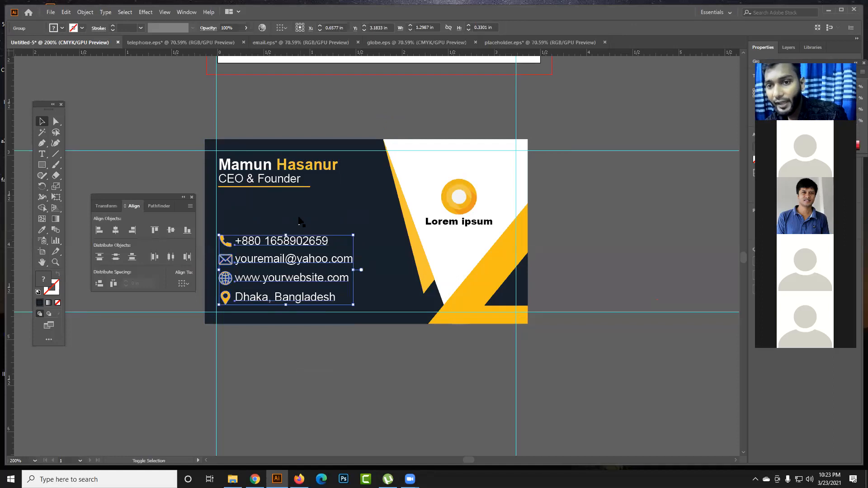
{"action": "left_click", "coordinate": [279, 182], "text": "shift"}
{"action": "right_click", "coordinate": [279, 182]}
{"action": "left_click", "coordinate": [300, 250]}
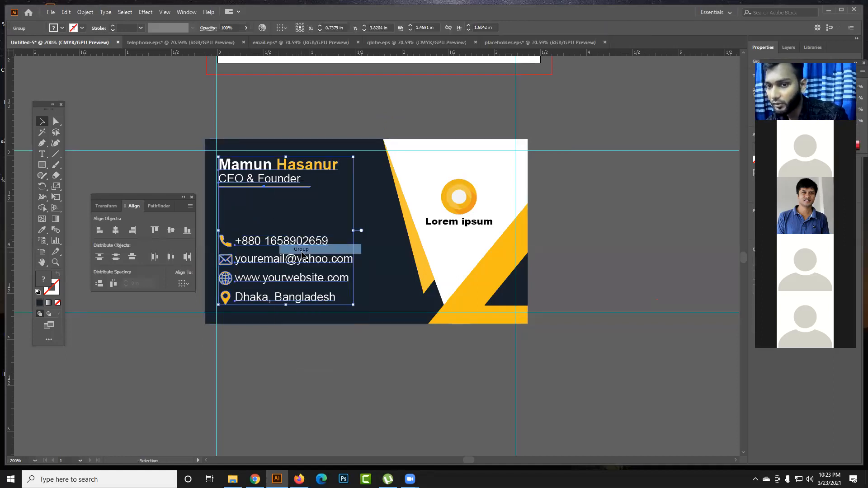
{"action": "left_click", "coordinate": [312, 378]}
- Move the combined text group and the logo off the card to the canvas below it
{"action": "left_click_drag", "start_coordinate": [305, 246], "coordinate": [312, 444]}
{"action": "key", "text": "ctrl+z"}
{"action": "key", "text": "ctrl+shift+z"}
{"action": "left_click", "coordinate": [455, 232]}
{"action": "left_click_drag", "start_coordinate": [455, 216], "coordinate": [493, 397]}
{"action": "left_click", "coordinate": [320, 379]}
{"action": "left_click_drag", "start_coordinate": [298, 343], "coordinate": [305, 397]}
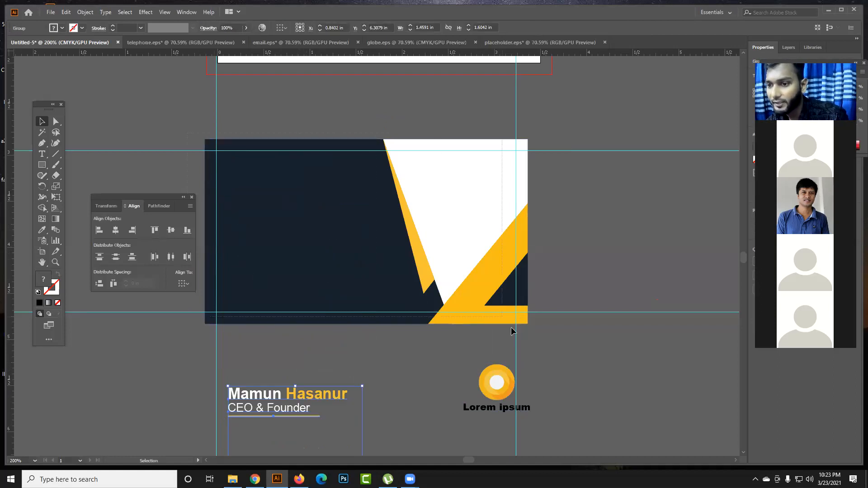
- Unlock the card's background shapes and move the text group and the logo back onto the card
{"action": "key", "text": "ctrl+alt+2"}
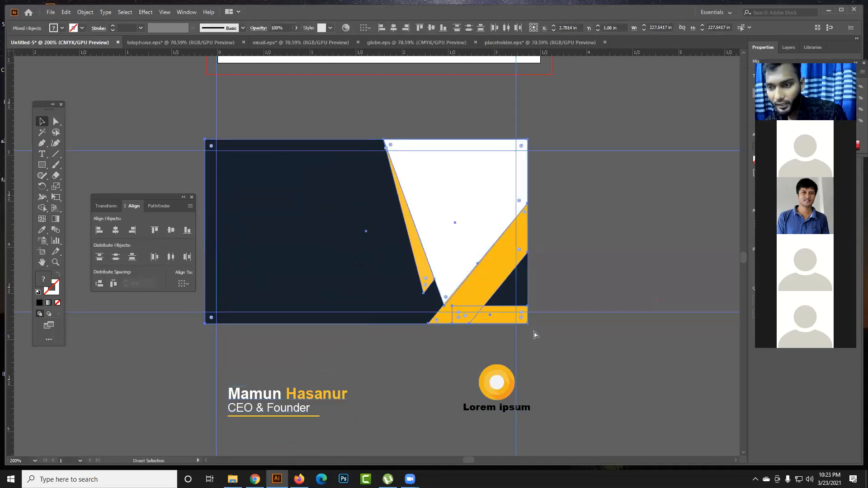
{"action": "left_click", "coordinate": [326, 381]}
{"action": "left_click_drag", "start_coordinate": [327, 392], "coordinate": [393, 324]}
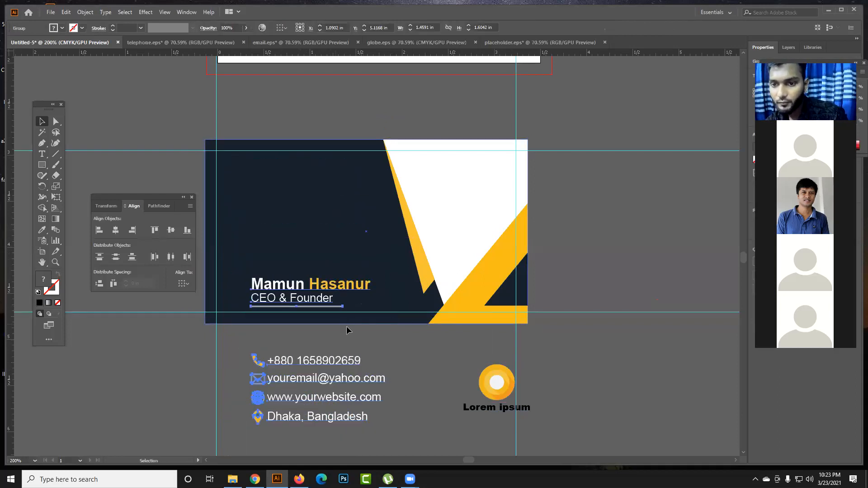
{"action": "left_click_drag", "start_coordinate": [354, 296], "coordinate": [322, 176]}
{"action": "left_click_drag", "start_coordinate": [493, 386], "coordinate": [460, 202]}
{"action": "left_click", "coordinate": [571, 227]}
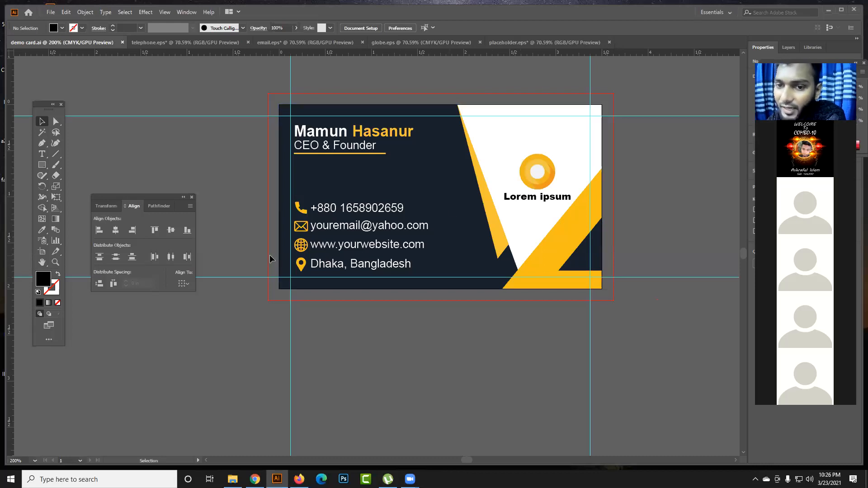
- Try moving the whole card artwork down off the artboard, and undo the moves
{"action": "left_click", "coordinate": [365, 256]}
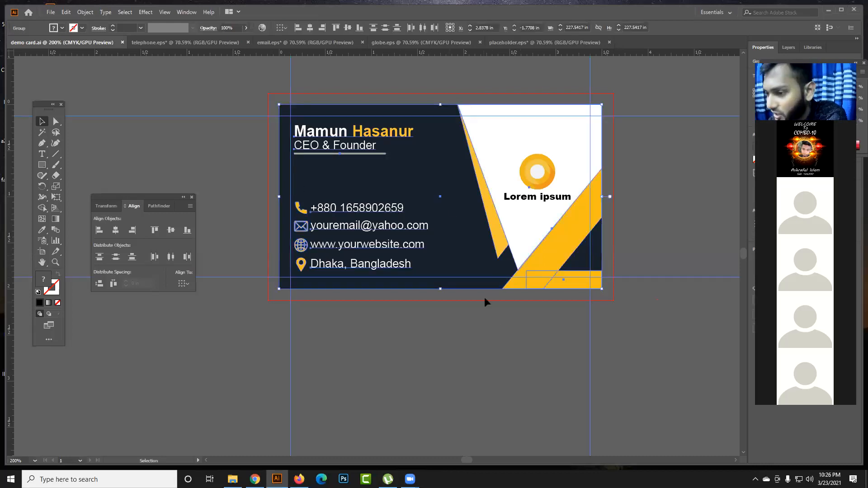
{"action": "left_click", "coordinate": [204, 188]}
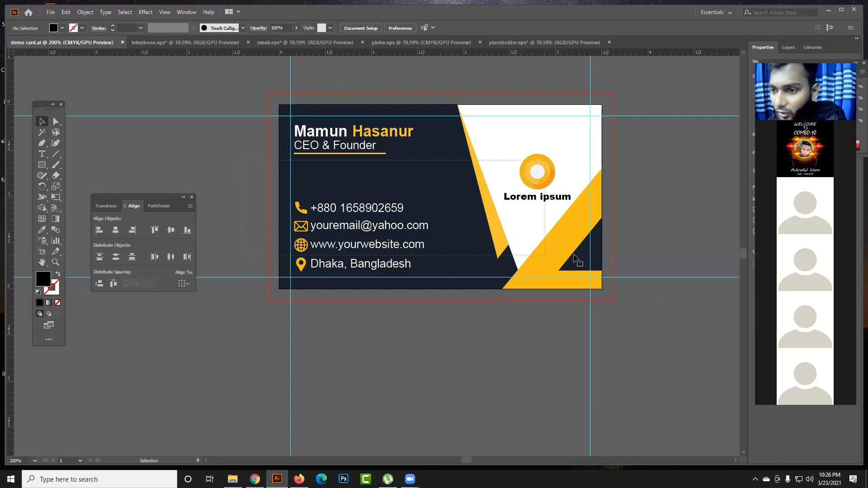
{"action": "left_click", "coordinate": [501, 245]}
{"action": "left_click_drag", "start_coordinate": [501, 246], "coordinate": [479, 351]}
{"action": "left_click_drag", "start_coordinate": [427, 274], "coordinate": [458, 365]}
{"action": "key", "text": "ctrl+z"}
{"action": "key", "text": "ctrl+z"}
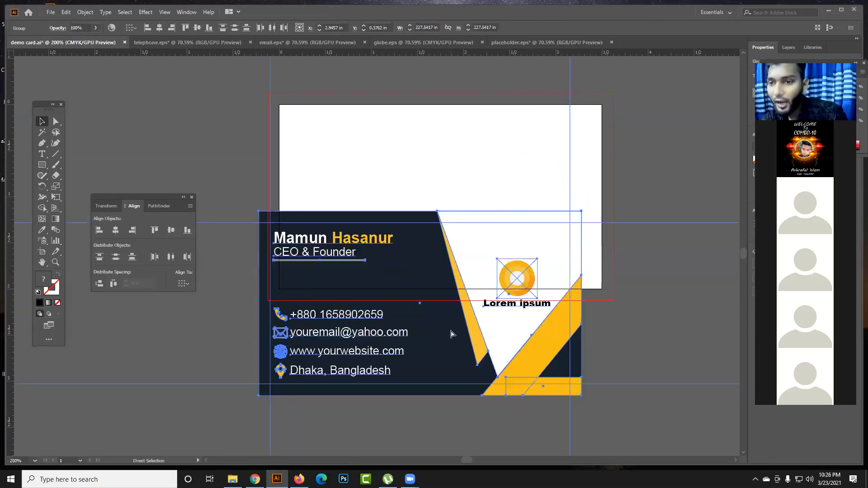
{"action": "left_click", "coordinate": [233, 174]}
- Save the document as demo card.ai on the Desktop in Illustrator 2020 format, replacing the existing file
{"action": "left_click", "coordinate": [51, 12]}
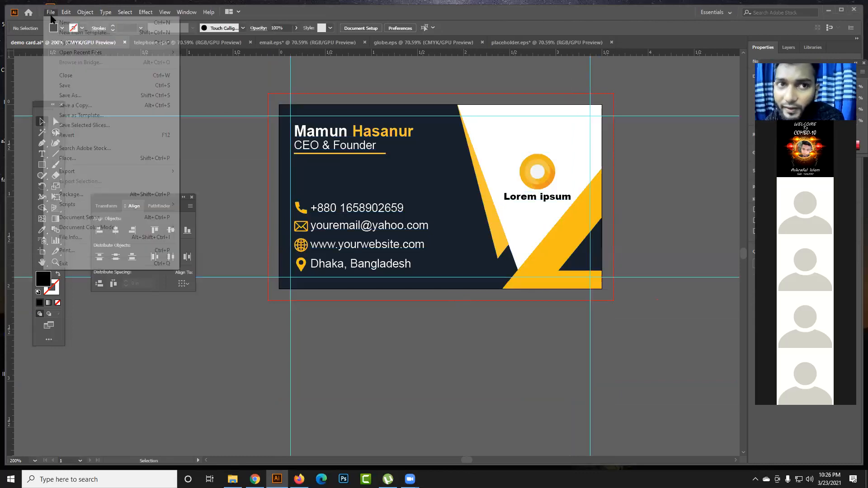
{"action": "left_click", "coordinate": [76, 99]}
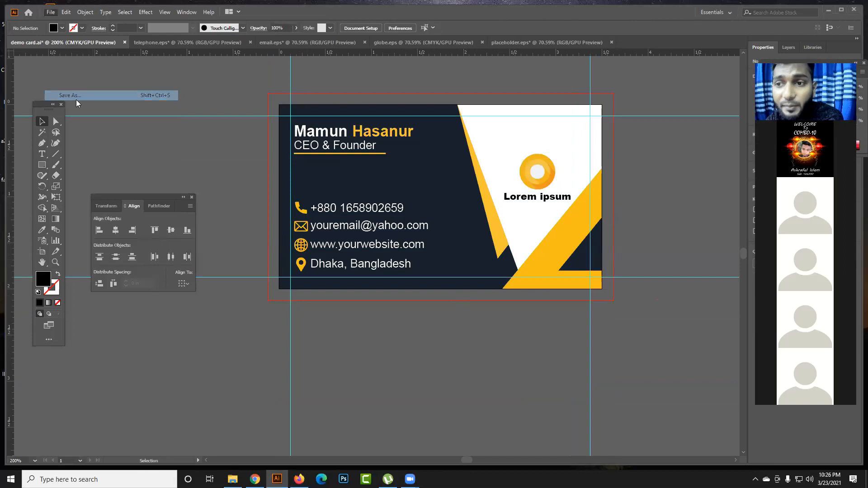
{"action": "left_click", "coordinate": [126, 201]}
{"action": "double_click", "coordinate": [127, 200]}
{"action": "left_click", "coordinate": [344, 276]}
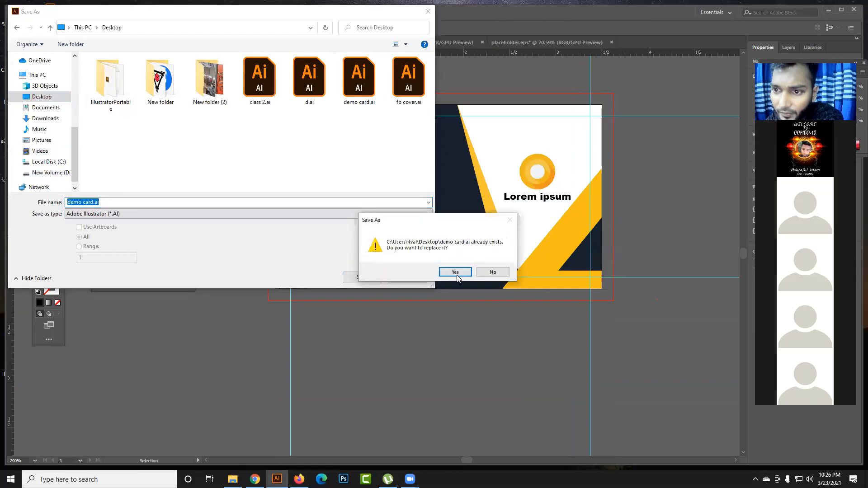
{"action": "left_click", "coordinate": [450, 273]}
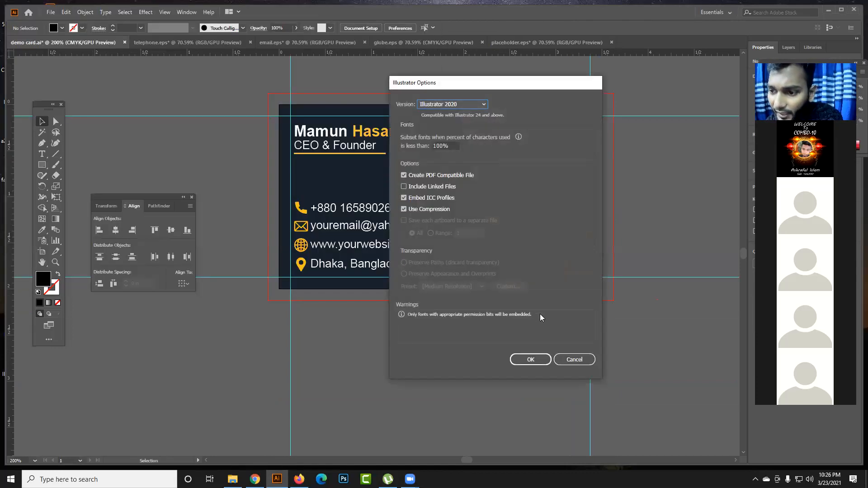
{"action": "left_click", "coordinate": [536, 357]}
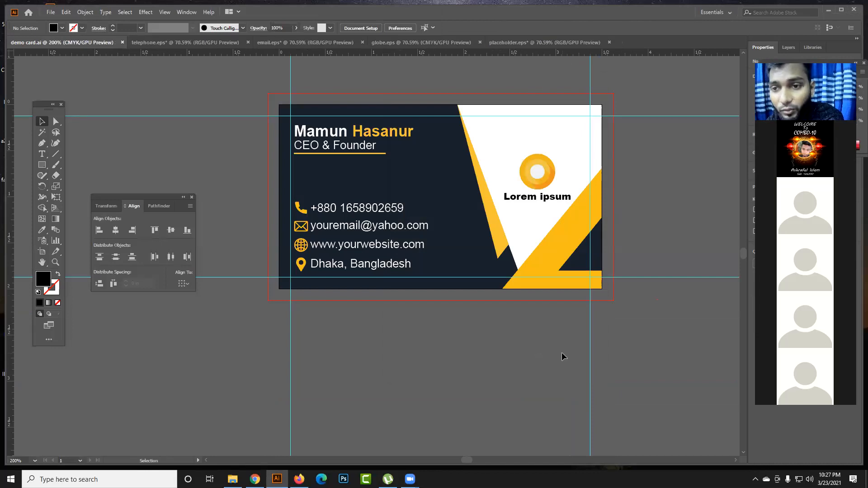
- Save the card for the web as a JPEG with the image size scaled to 500 percent
{"action": "left_click", "coordinate": [48, 12]}
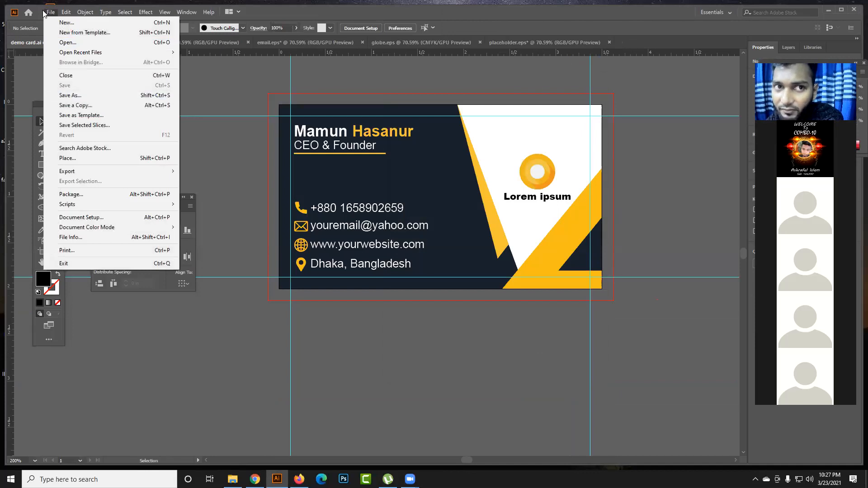
{"action": "mouse_move", "coordinate": [96, 172]}
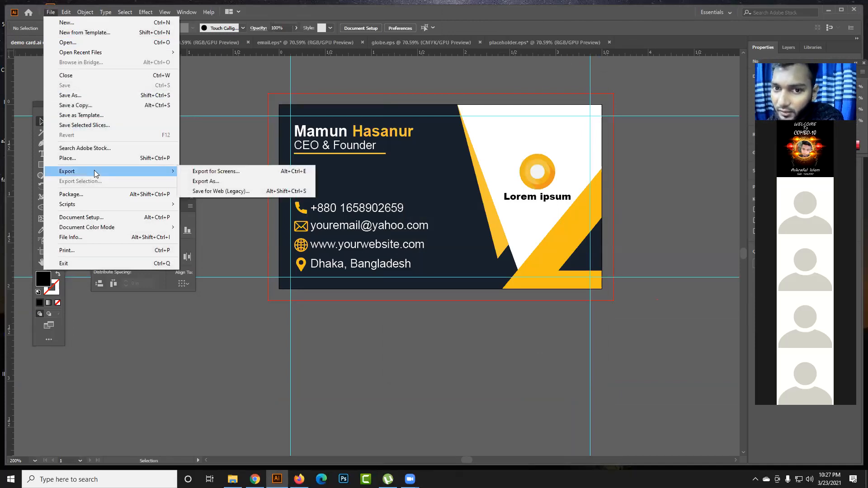
{"action": "left_click", "coordinate": [229, 192]}
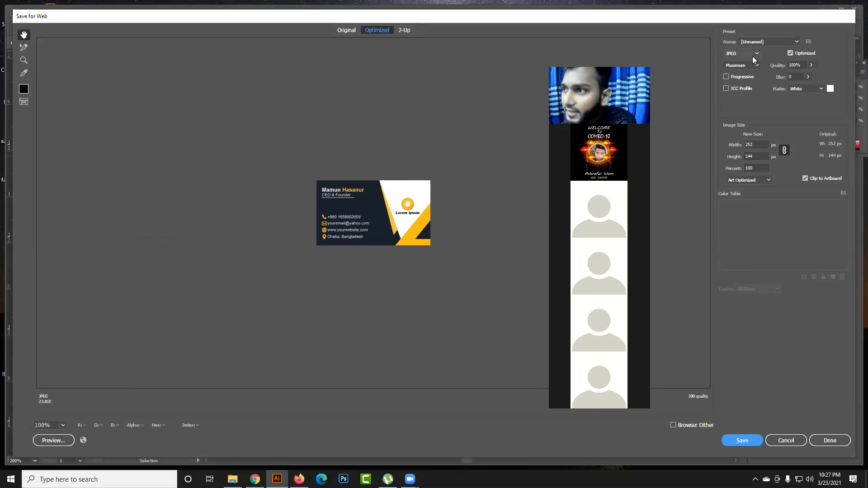
{"action": "left_click", "coordinate": [760, 167]}
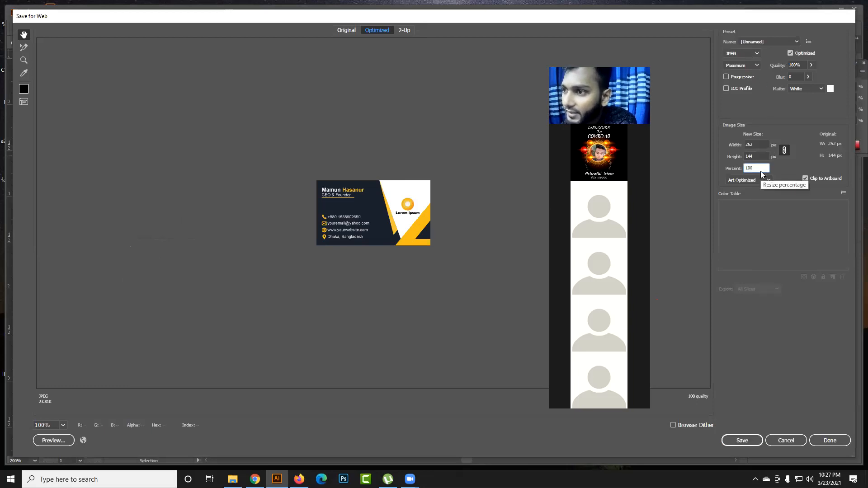
{"action": "double_click", "coordinate": [760, 167]}
{"action": "type", "text": "50"}
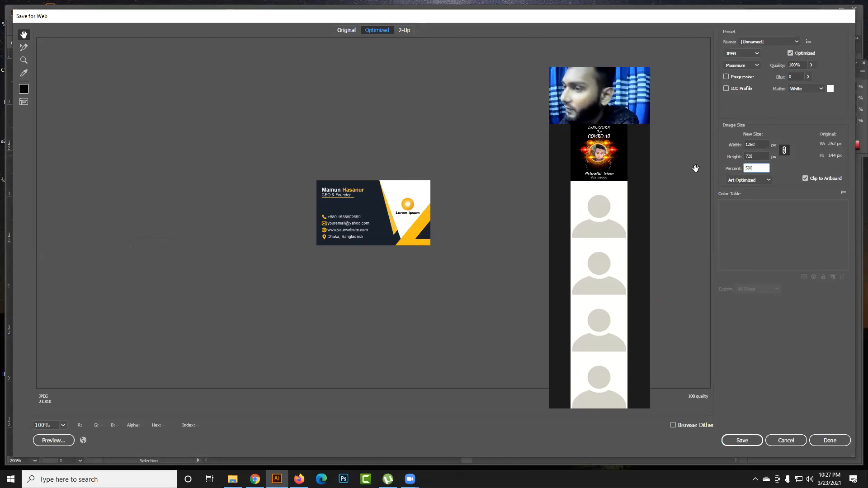
{"action": "type", "text": "0"}
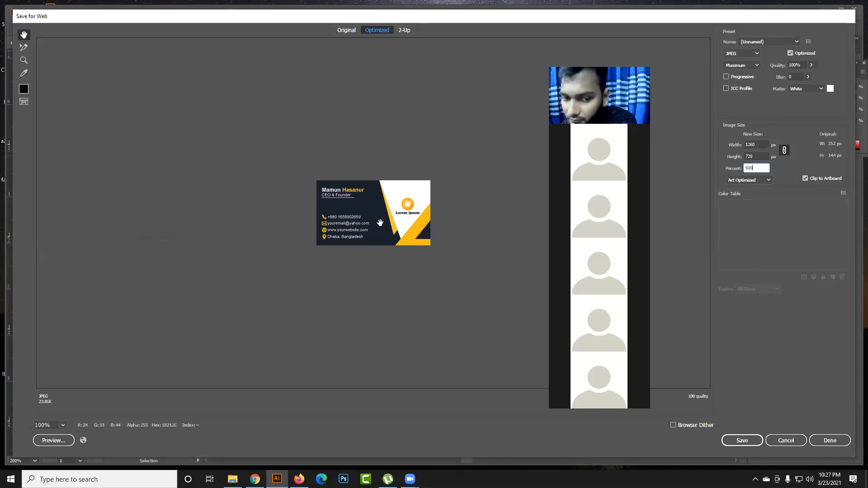
{"action": "left_click", "coordinate": [758, 157]}
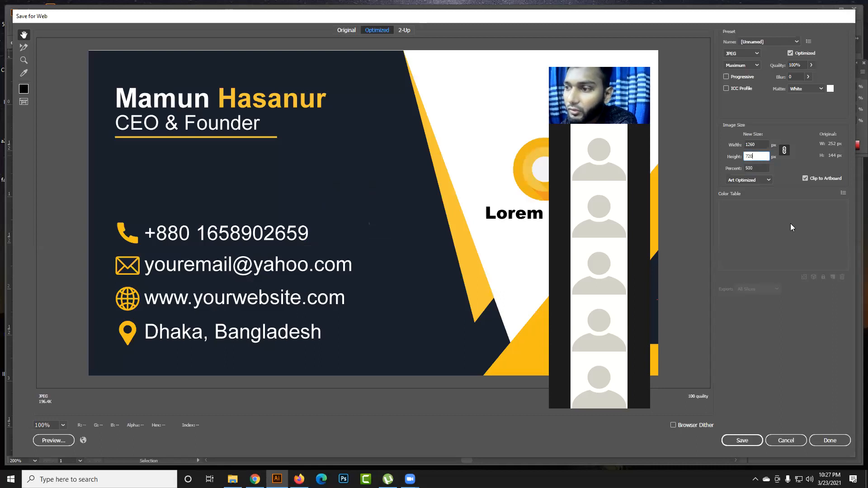
{"action": "left_click", "coordinate": [742, 441]}
{"action": "left_click", "coordinate": [359, 252]}
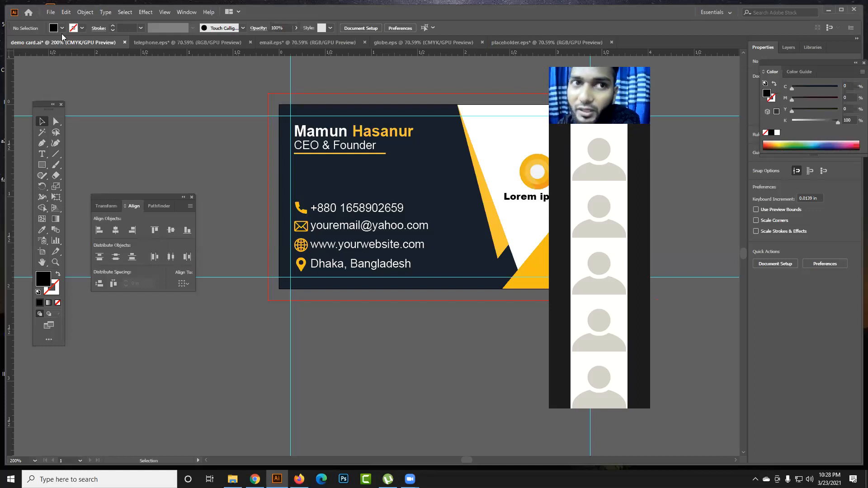
- Export the card to the Desktop as demo card.jpg in JPEG format with Maximum quality
{"action": "left_click", "coordinate": [51, 12]}
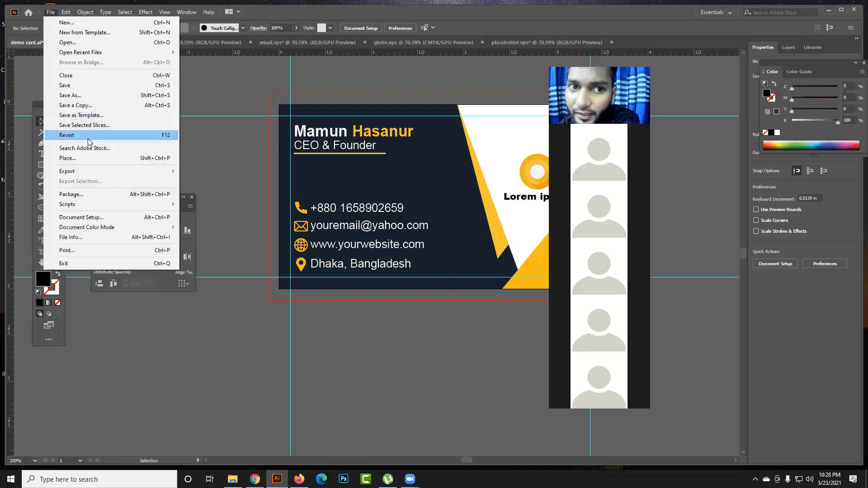
{"action": "mouse_move", "coordinate": [108, 171]}
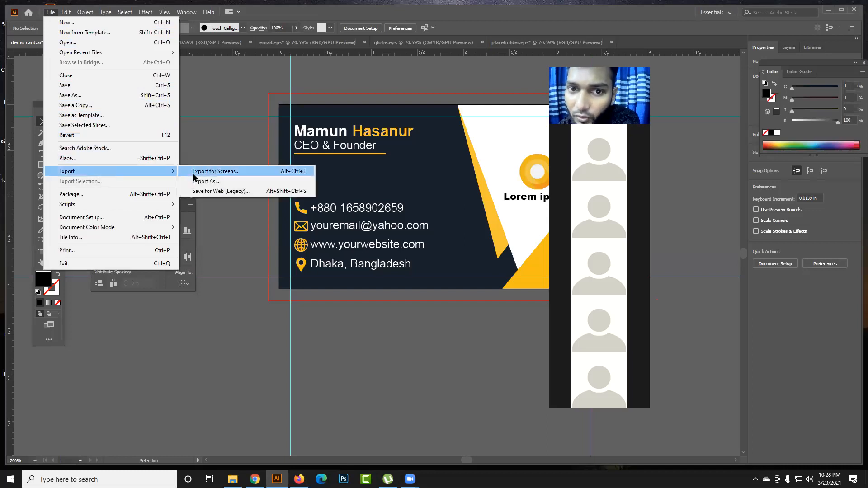
{"action": "left_click", "coordinate": [216, 182]}
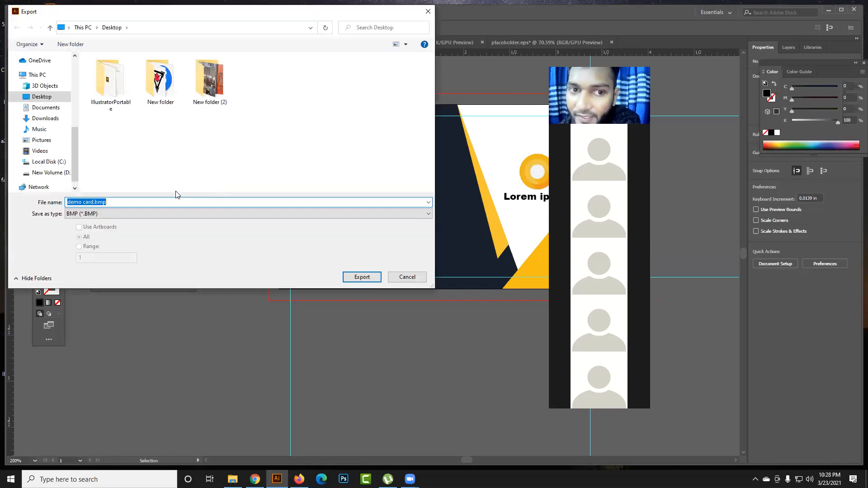
{"action": "left_click", "coordinate": [127, 215]}
{"action": "left_click", "coordinate": [99, 250]}
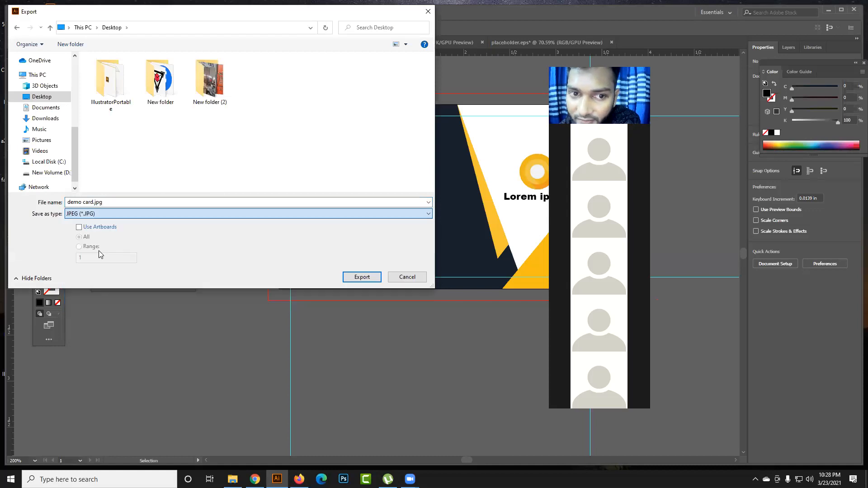
{"action": "left_click", "coordinate": [362, 277]}
{"action": "left_click_drag", "start_coordinate": [424, 241], "coordinate": [506, 245]}
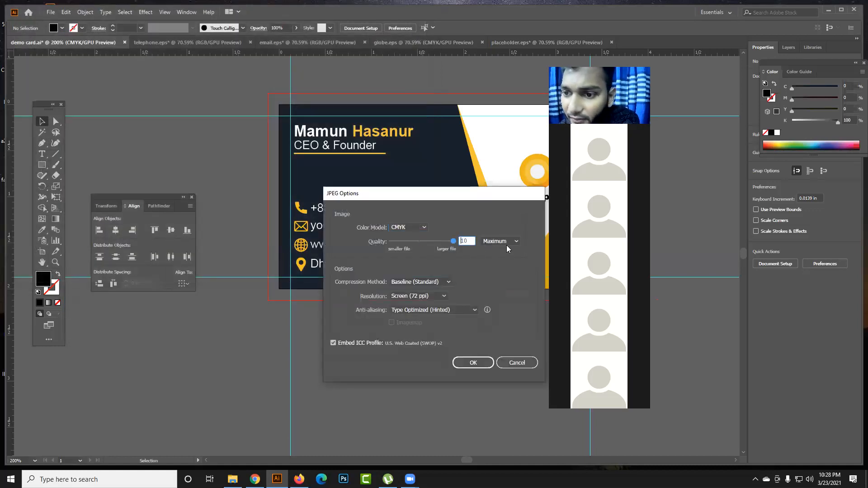
{"action": "left_click", "coordinate": [473, 362]}
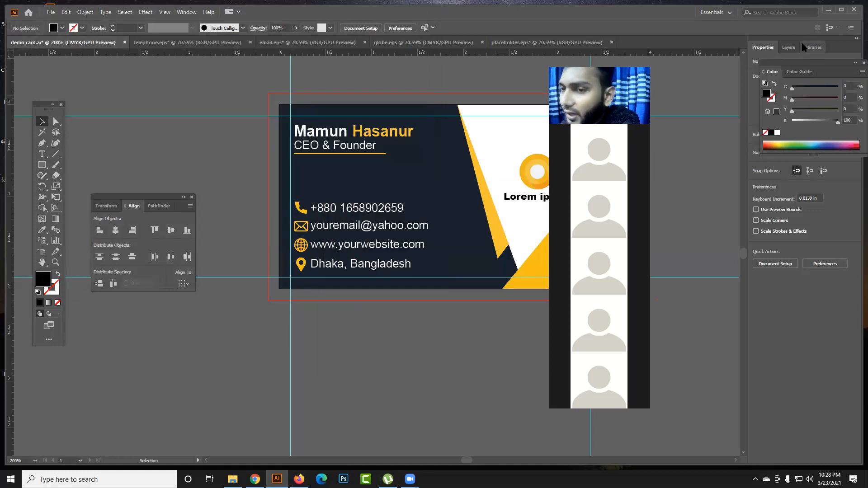
- Switch to the desktop and move demo card.jpg to the empty spot below fb cover.ai
{"action": "left_click", "coordinate": [828, 11]}
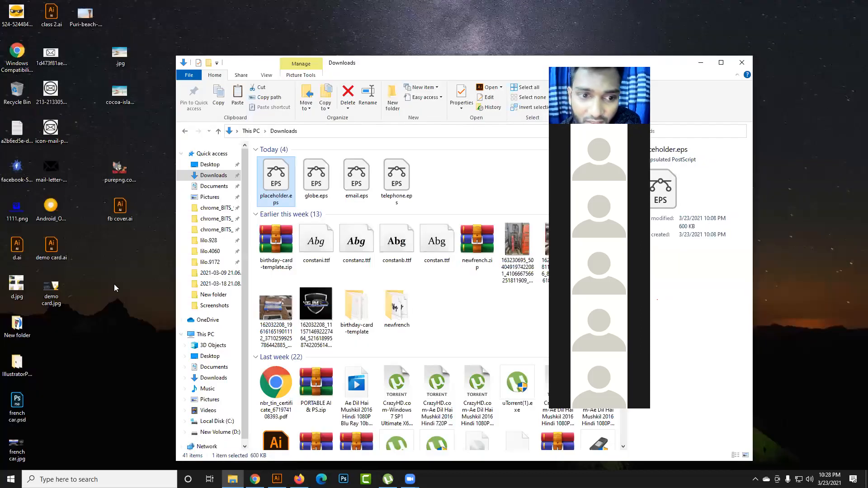
{"action": "left_click_drag", "start_coordinate": [51, 292], "coordinate": [116, 295]}
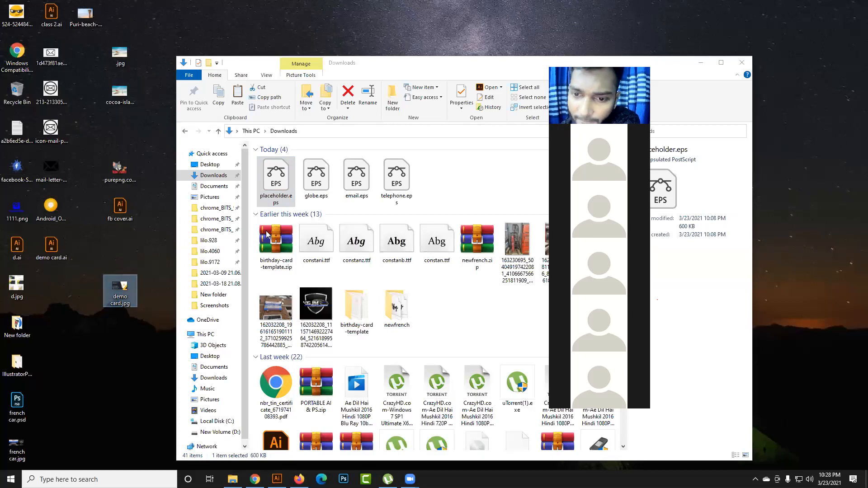
{"action": "left_click", "coordinate": [398, 274]}
{"action": "scroll", "coordinate": [392, 296], "scroll_direction": "down", "scroll_amount": 3}
{"action": "scroll", "coordinate": [392, 297], "scroll_direction": "up", "scroll_amount": 3}
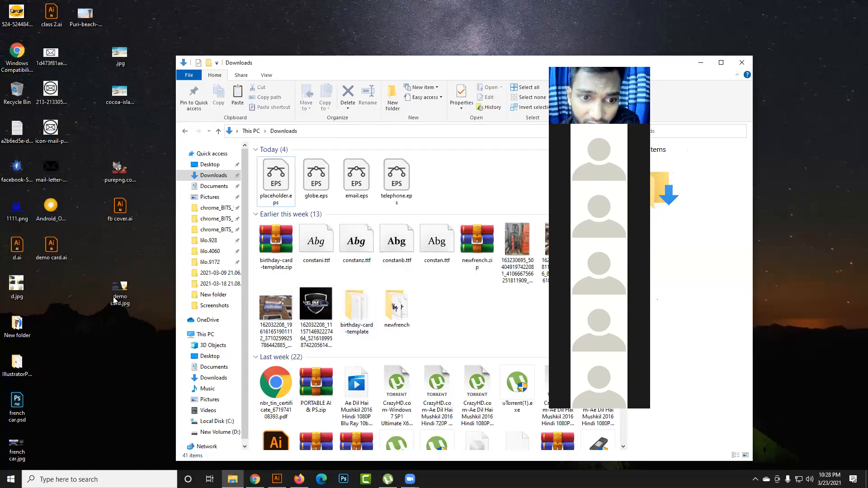
- Open demo card.jpg in Photos and zoom in to examine the exported card's image quality, and put the viewer away
{"action": "right_click", "coordinate": [115, 300]}
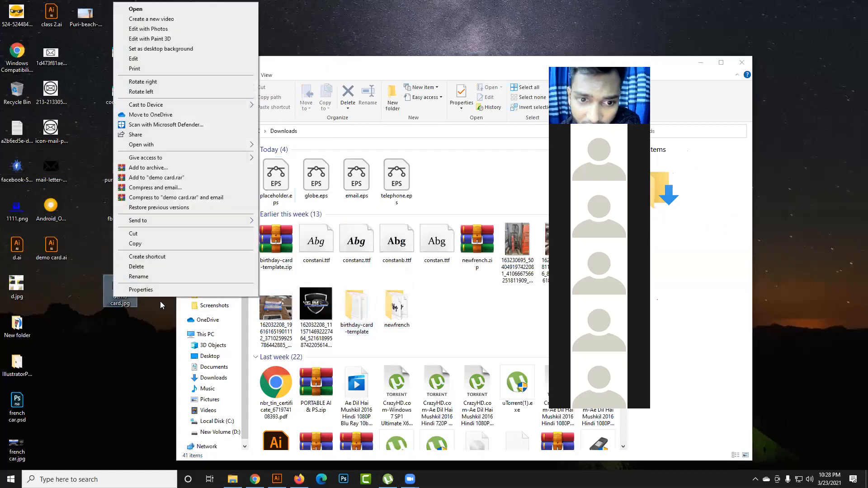
{"action": "left_click", "coordinate": [124, 307]}
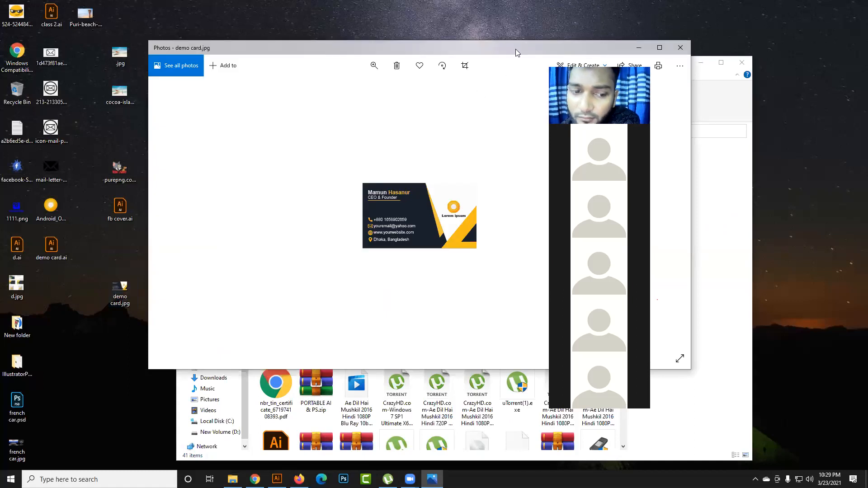
{"action": "left_click_drag", "start_coordinate": [515, 49], "coordinate": [484, 53]}
{"action": "scroll", "coordinate": [382, 230], "scroll_direction": "up", "scroll_amount": 1}
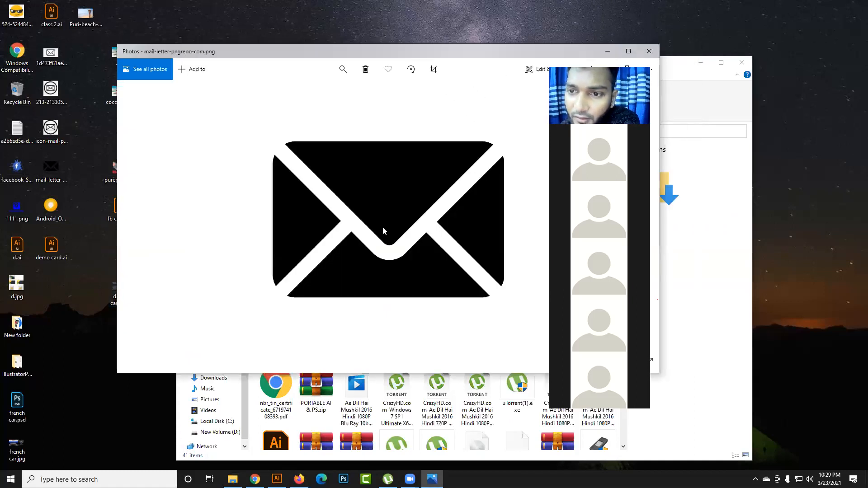
{"action": "scroll", "coordinate": [382, 226], "scroll_direction": "down", "scroll_amount": 1}
{"action": "left_click", "coordinate": [343, 69]}
{"action": "left_click_drag", "start_coordinate": [323, 95], "coordinate": [357, 97]}
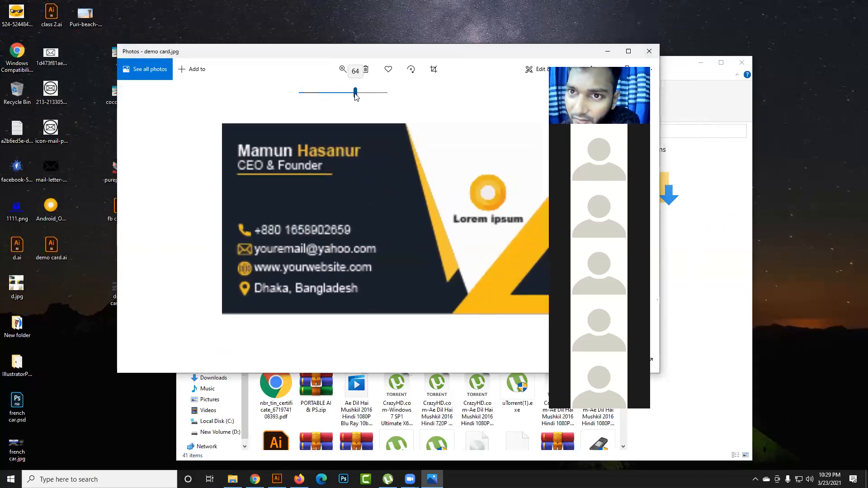
{"action": "left_click_drag", "start_coordinate": [451, 56], "coordinate": [379, 88]}
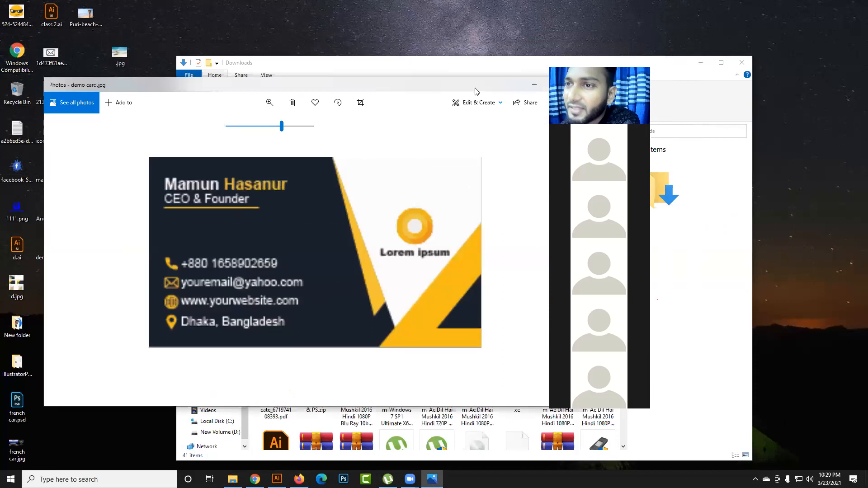
{"action": "left_click_drag", "start_coordinate": [480, 94], "coordinate": [431, 113]}
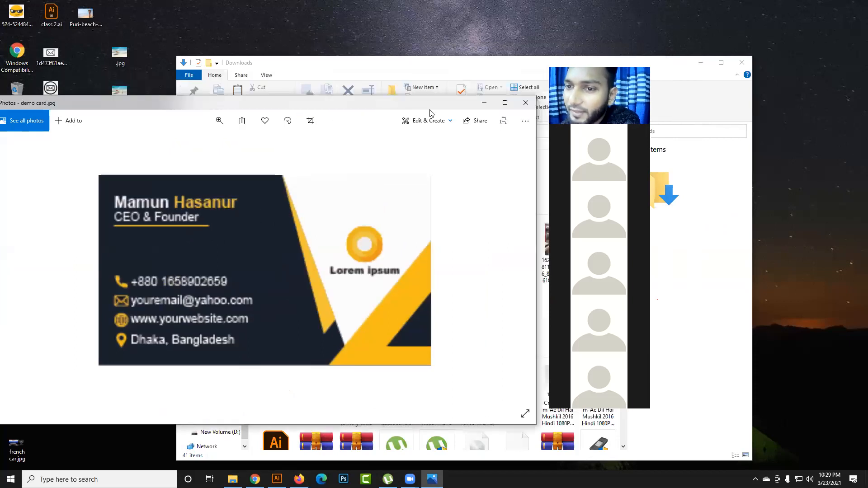
{"action": "left_click", "coordinate": [480, 105]}
{"action": "scroll", "coordinate": [516, 271], "scroll_direction": "down", "scroll_amount": 4}
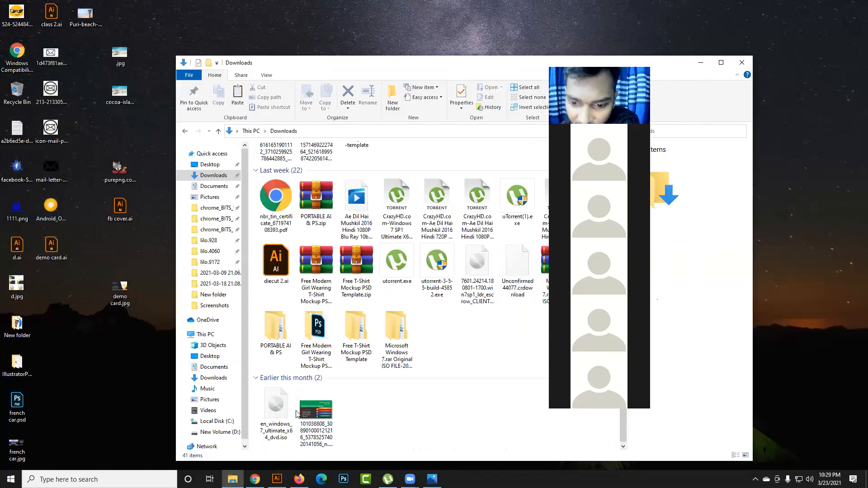
- Switch to Illustrator and try saving the card for the web as a Maximum-quality JPEG scaled to 500 percent
{"action": "left_click", "coordinate": [277, 479]}
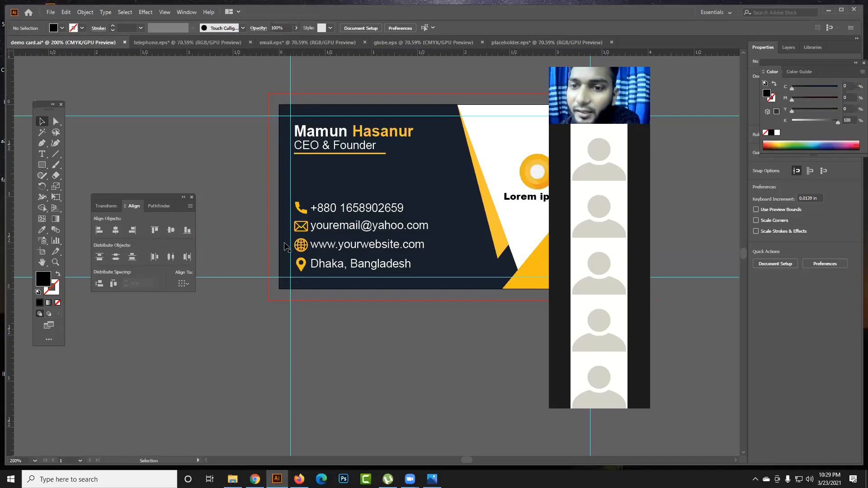
{"action": "left_click", "coordinate": [51, 12]}
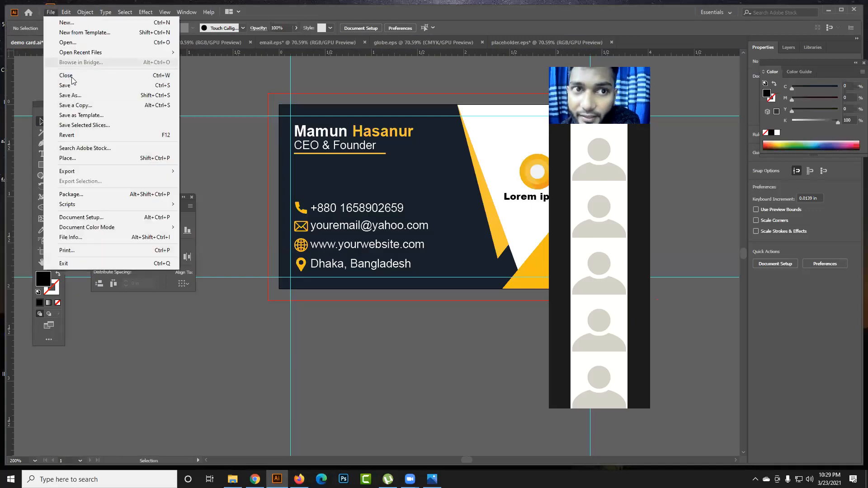
{"action": "mouse_move", "coordinate": [92, 172]}
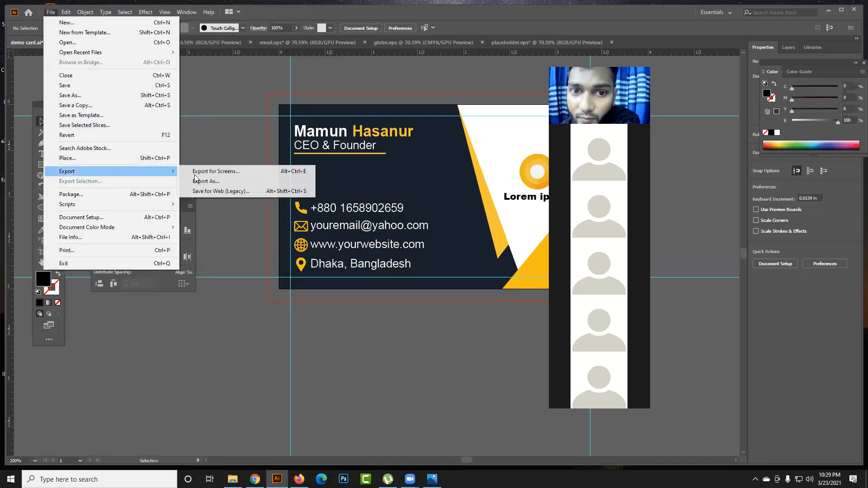
{"action": "left_click", "coordinate": [249, 191]}
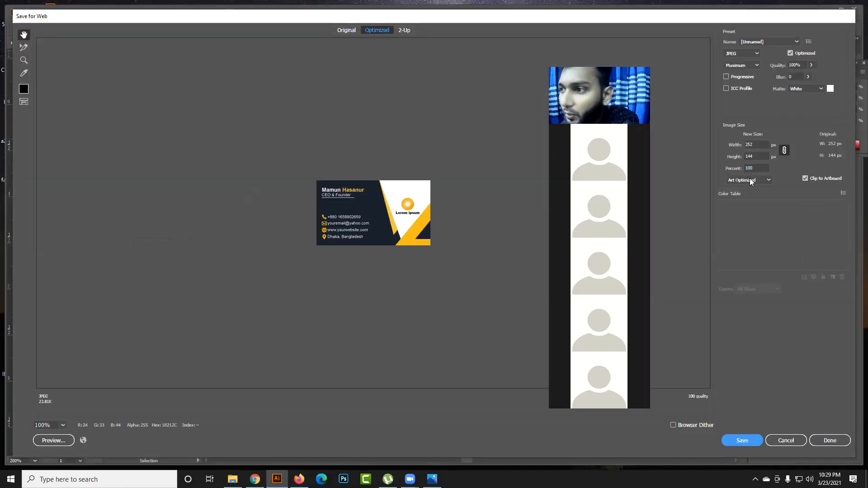
{"action": "left_click", "coordinate": [755, 168]}
{"action": "type", "text": "500"}
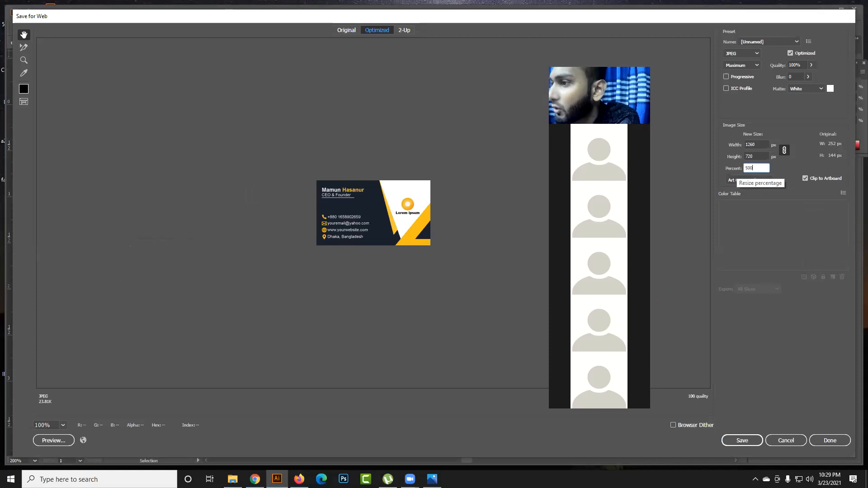
{"action": "left_click", "coordinate": [759, 155]}
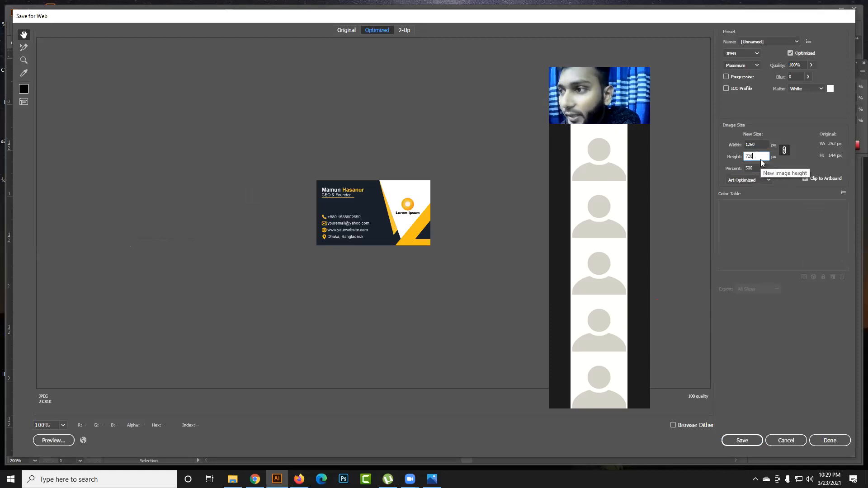
{"action": "left_click", "coordinate": [760, 145]}
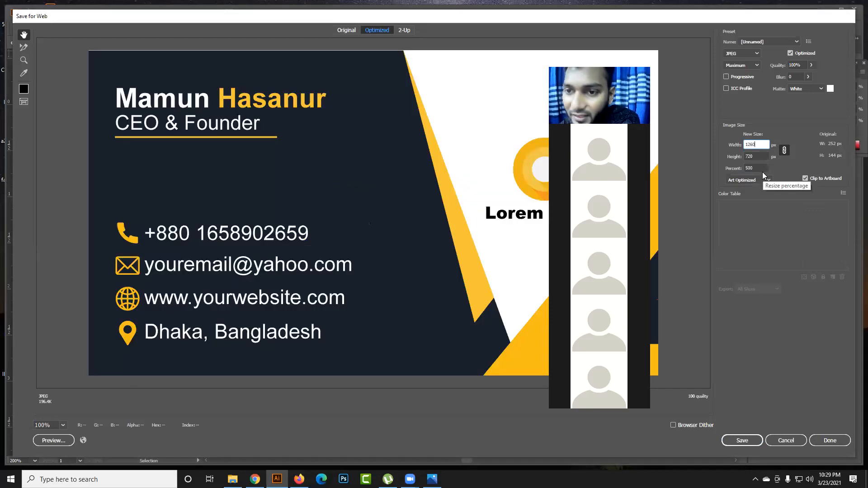
{"action": "left_click", "coordinate": [748, 439]}
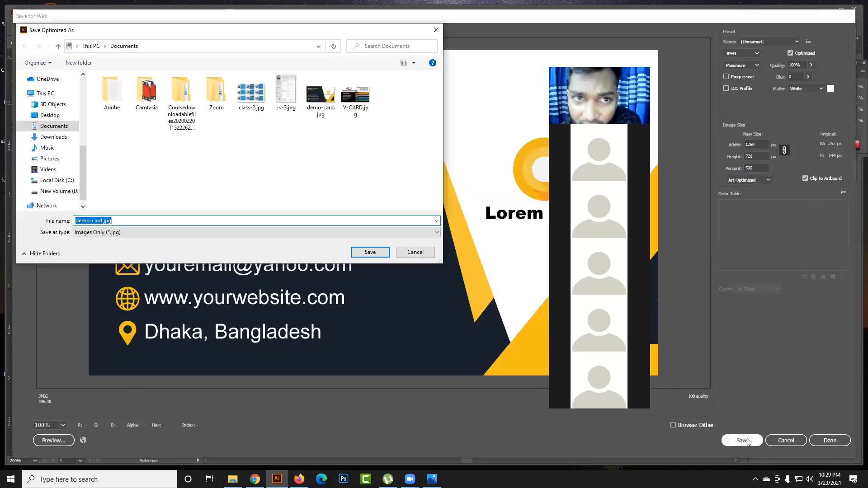
{"action": "left_click", "coordinate": [405, 253]}
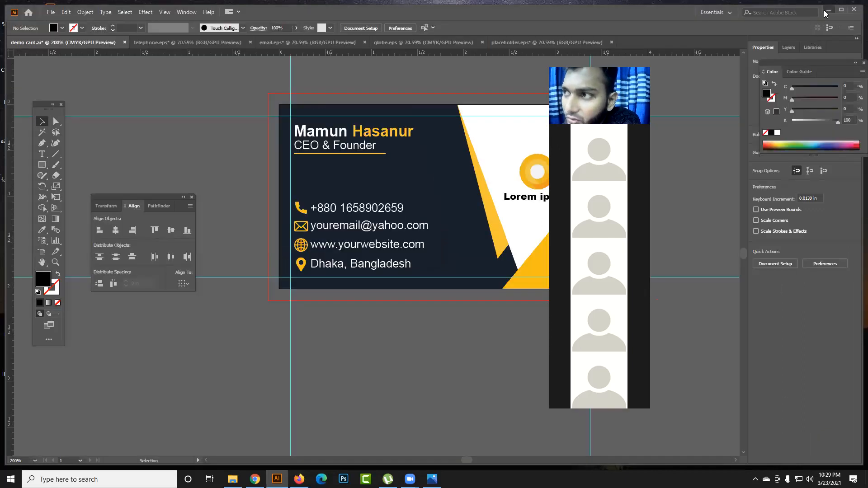
- Switch to File Explorer and open demo-card.jpg from the Documents folder in Photos
{"action": "left_click", "coordinate": [828, 9]}
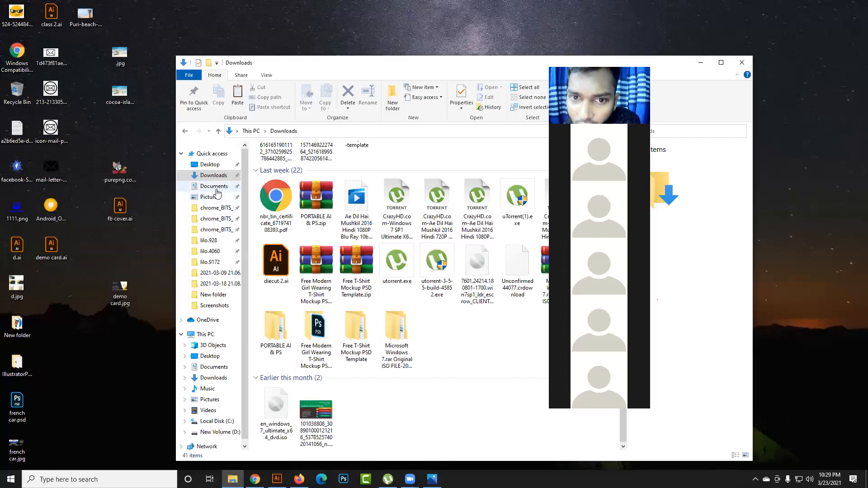
{"action": "left_click", "coordinate": [215, 187]}
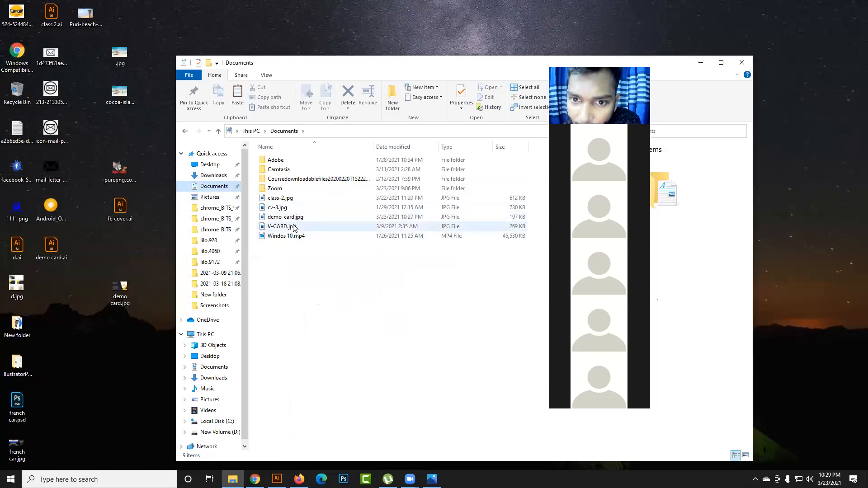
{"action": "left_click", "coordinate": [293, 218]}
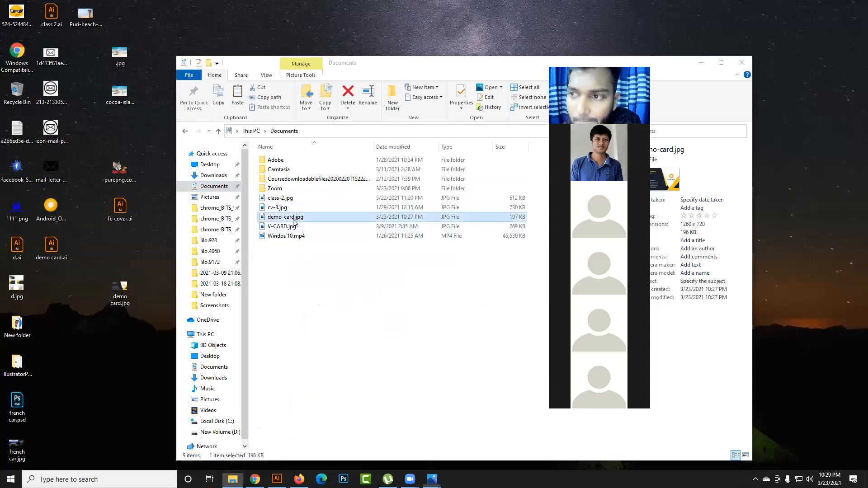
{"action": "double_click", "coordinate": [293, 218]}
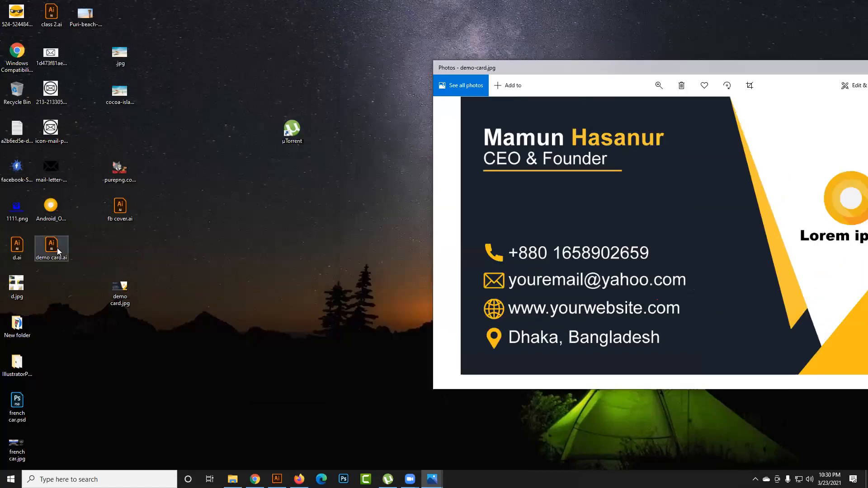
- Move demo card.ai to the empty desktop spot below the µTorrent shortcut and view demo-card.jpg enlarged in Photos
{"action": "left_click_drag", "start_coordinate": [58, 246], "coordinate": [257, 180]}
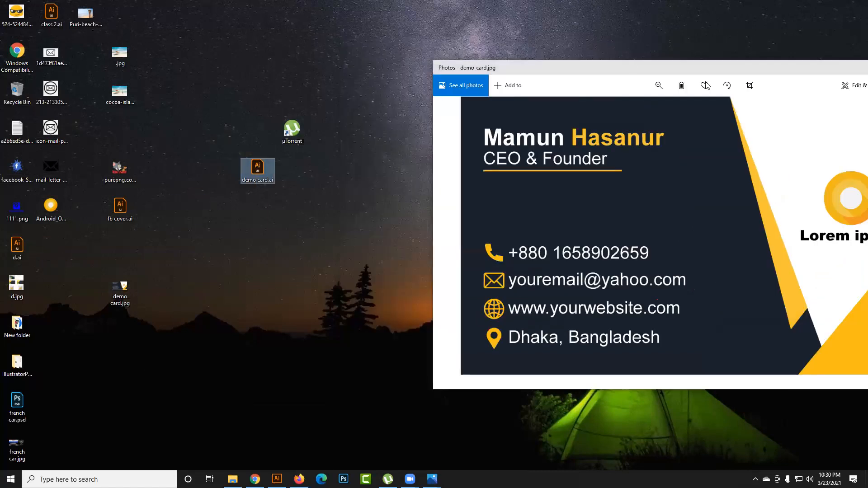
{"action": "left_click_drag", "start_coordinate": [617, 64], "coordinate": [682, 92]}
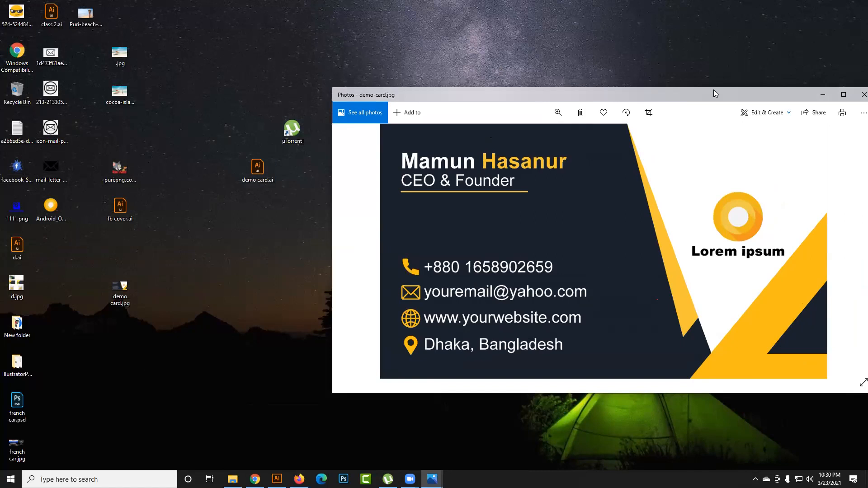
{"action": "left_click", "coordinate": [844, 94]}
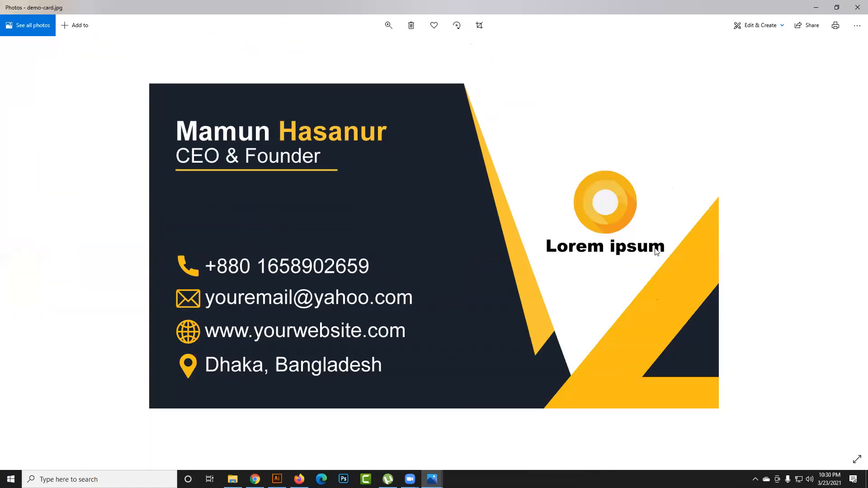
{"action": "left_click", "coordinate": [816, 7]}
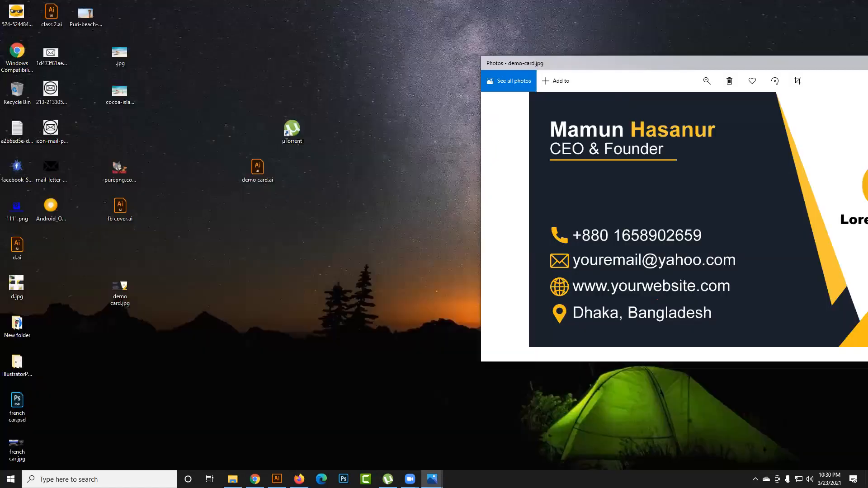
- Bring up the demo card.jpg viewer beside demo-card.jpg and zoom in to examine its image quality
{"action": "left_click", "coordinate": [432, 480]}
{"action": "left_click", "coordinate": [416, 440]}
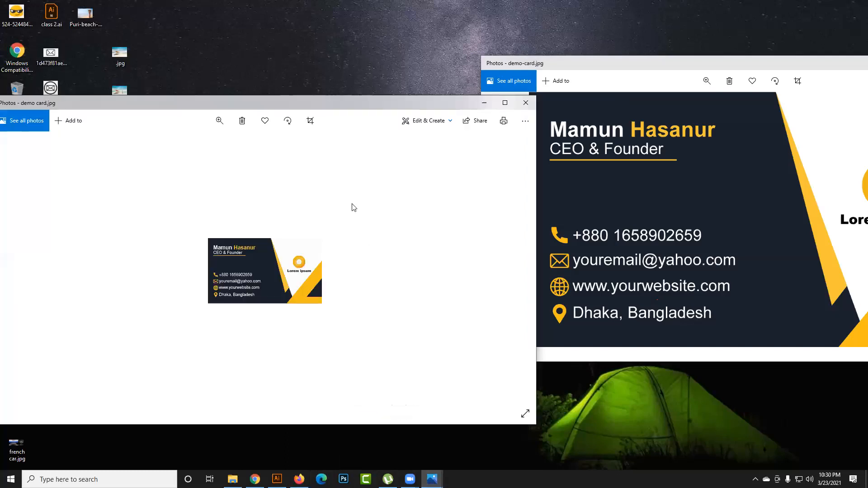
{"action": "left_click_drag", "start_coordinate": [416, 106], "coordinate": [360, 70]}
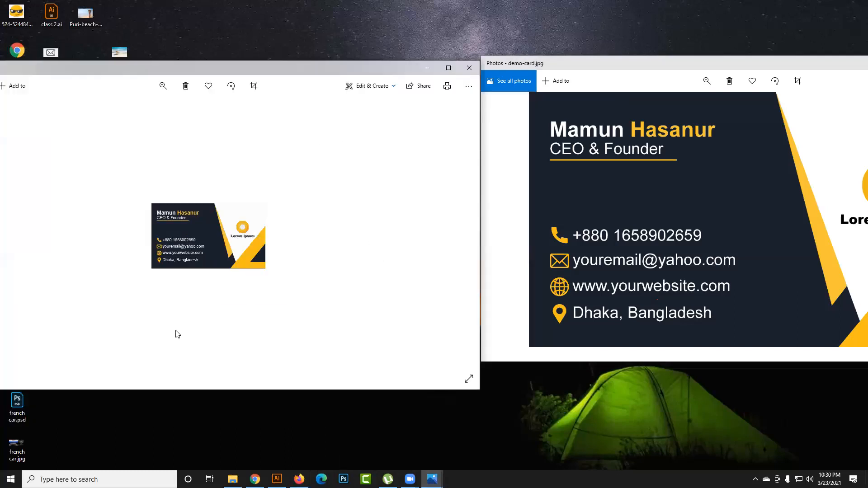
{"action": "scroll", "coordinate": [221, 257], "scroll_direction": "down", "scroll_amount": 1}
{"action": "scroll", "coordinate": [223, 254], "scroll_direction": "up", "scroll_amount": 1}
{"action": "left_click", "coordinate": [163, 86]}
{"action": "mouse_move", "coordinate": [155, 115]}
{"action": "left_mouse_down"}
{"action": "mouse_move", "coordinate": [201, 117]}
{"action": "mouse_move", "coordinate": [161, 122]}
{"action": "left_mouse_up"}
- Arrange both Photos windows side by side to compare the sharpness of demo card.jpg and demo-card.jpg
{"action": "left_click", "coordinate": [559, 190]}
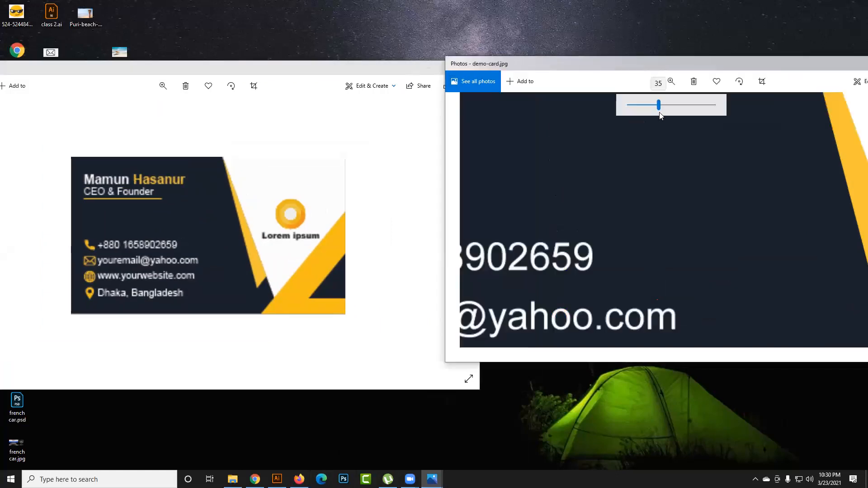
{"action": "left_click_drag", "start_coordinate": [502, 108], "coordinate": [699, 255]}
{"action": "left_click", "coordinate": [671, 82]}
{"action": "left_click_drag", "start_coordinate": [653, 104], "coordinate": [601, 112]}
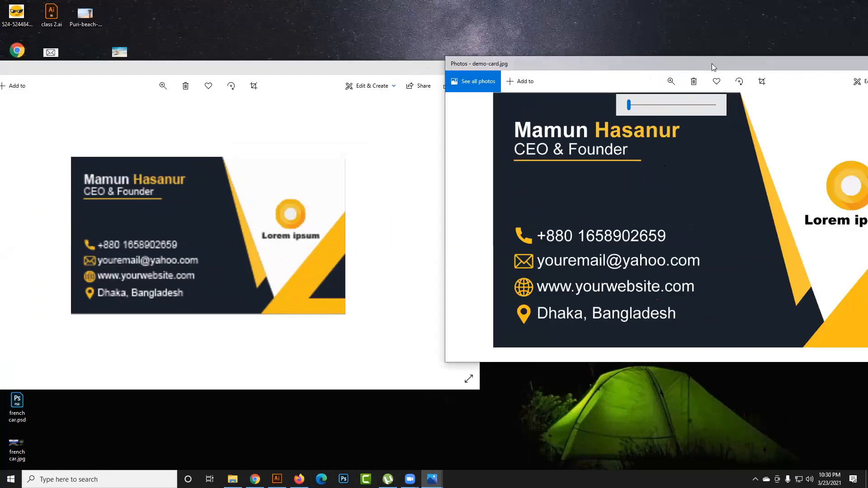
{"action": "left_click_drag", "start_coordinate": [713, 64], "coordinate": [643, 87]}
{"action": "left_click_drag", "start_coordinate": [392, 67], "coordinate": [331, 80]}
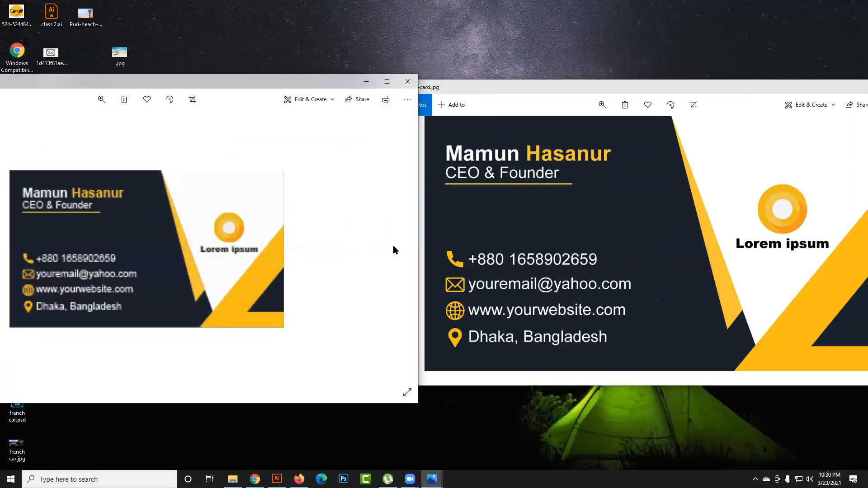
{"action": "mouse_move", "coordinate": [410, 479]}
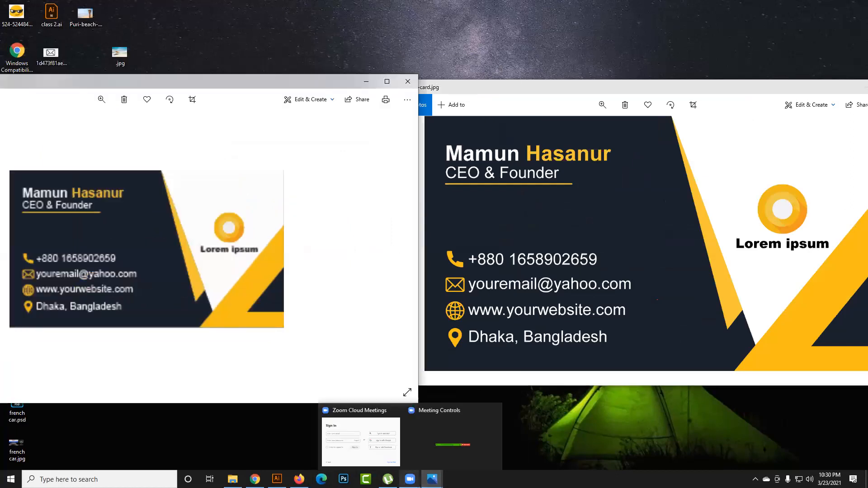
{"action": "left_click", "coordinate": [408, 439]}
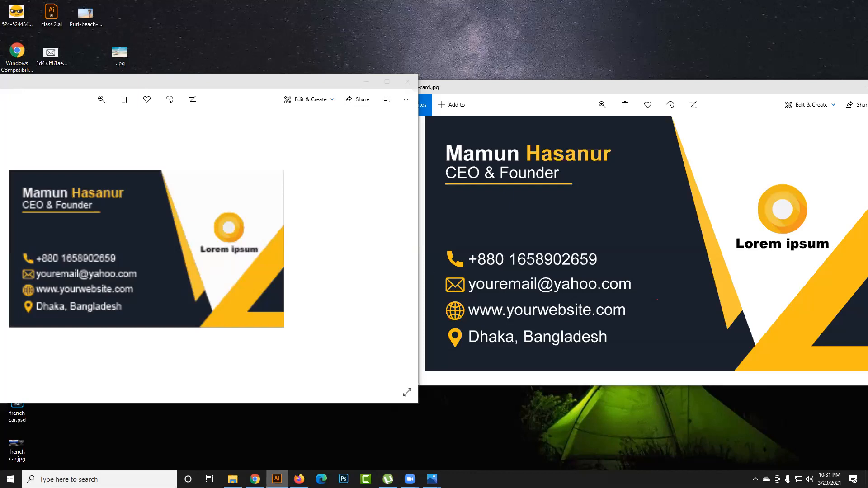
- Switch to Illustrator and set the card's Save for Web image size to 900 percent
{"action": "left_click", "coordinate": [277, 479]}
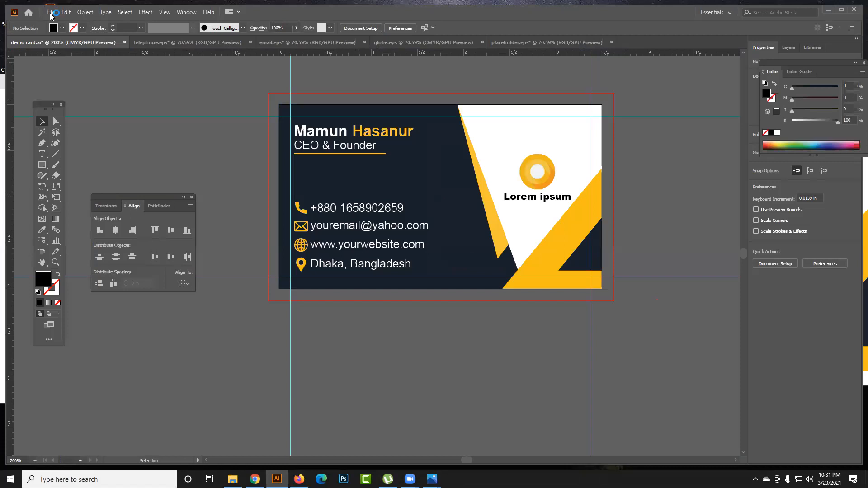
{"action": "left_click", "coordinate": [50, 12]}
{"action": "mouse_move", "coordinate": [89, 171]}
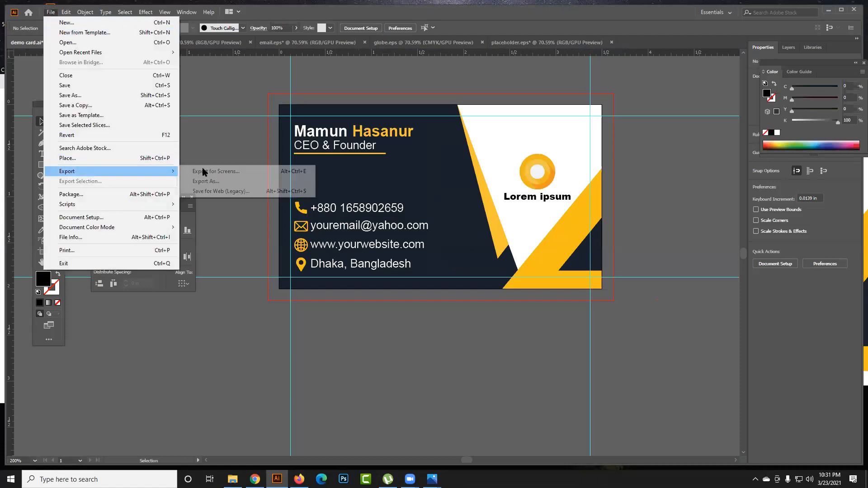
{"action": "left_click", "coordinate": [260, 190]}
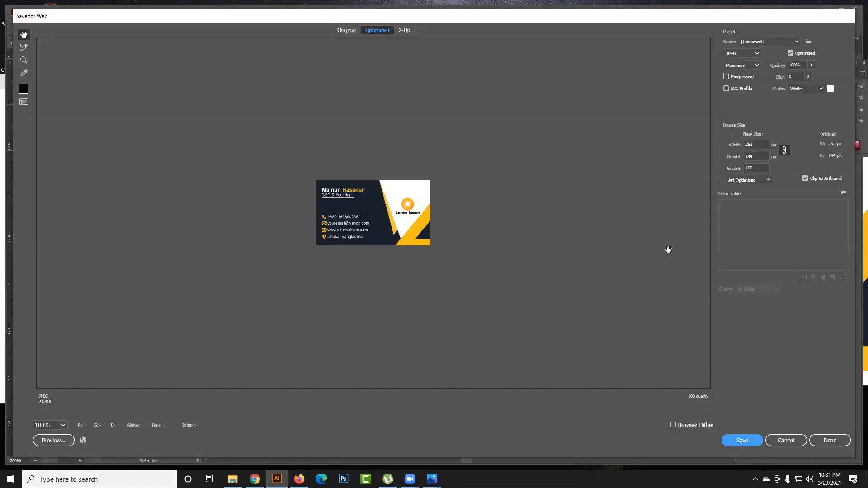
{"action": "left_click", "coordinate": [753, 168]}
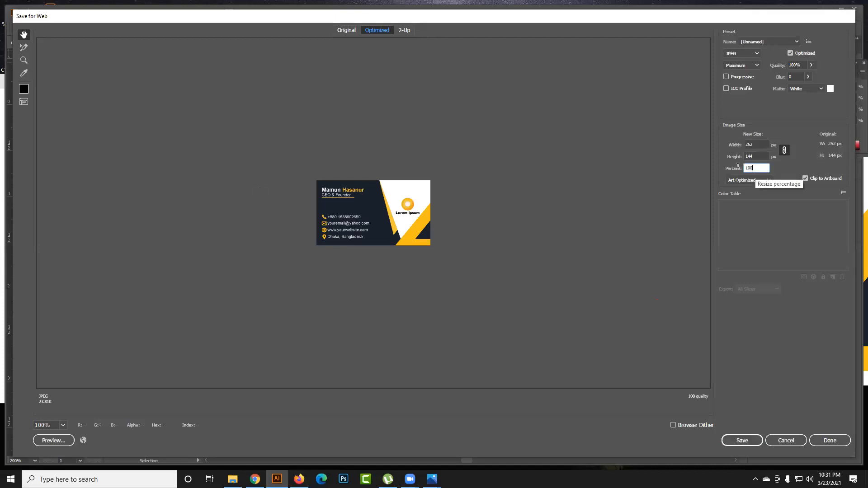
{"action": "type", "text": "900"}
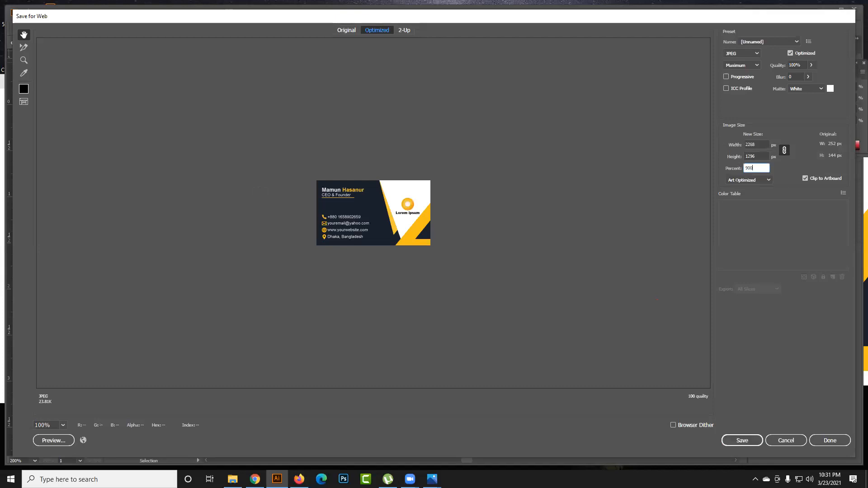
{"action": "left_click", "coordinate": [761, 156]}
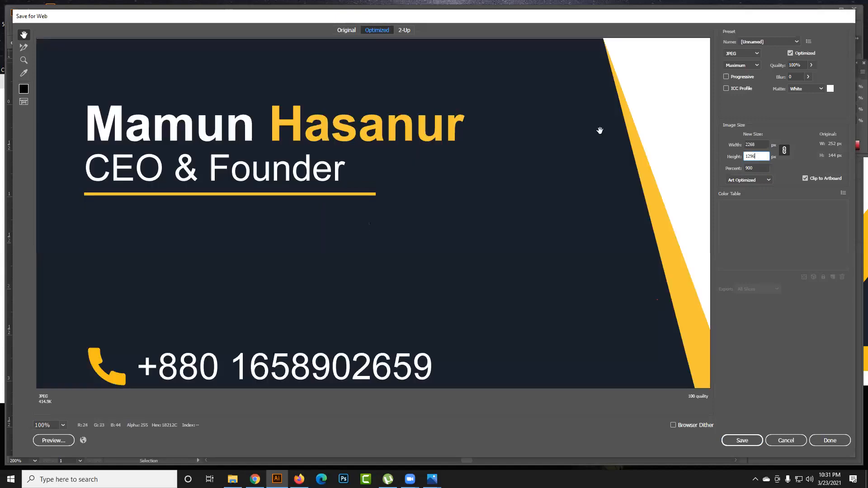
- Fit the Save for Web preview on screen to examine the whole enlarged card and review the available zoom levels
{"action": "left_click_drag", "start_coordinate": [580, 140], "coordinate": [620, 196]}
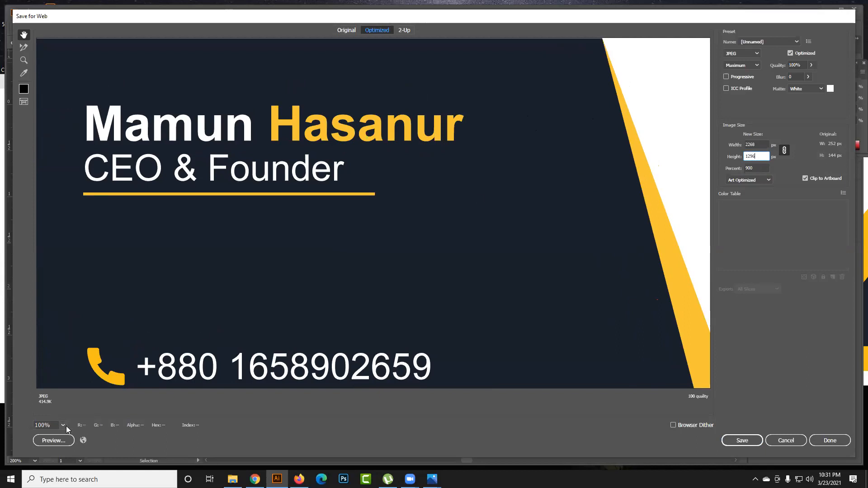
{"action": "left_click", "coordinate": [66, 426]}
{"action": "left_click", "coordinate": [72, 415]}
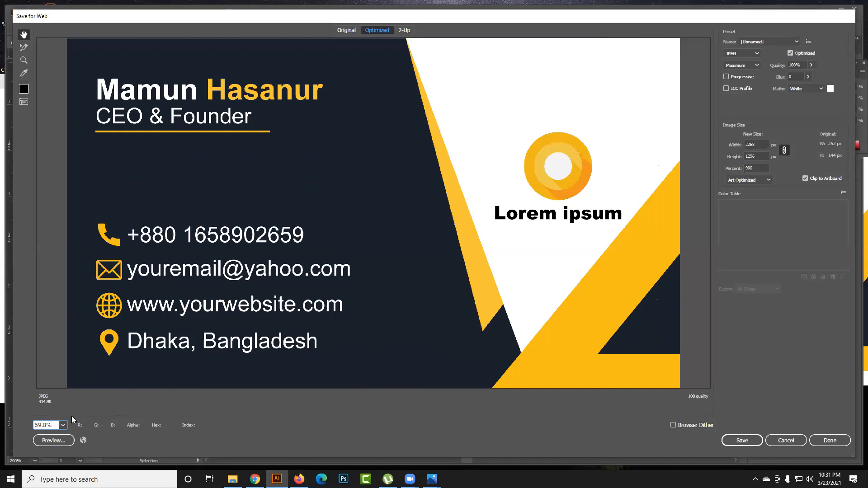
{"action": "left_click", "coordinate": [63, 425]}
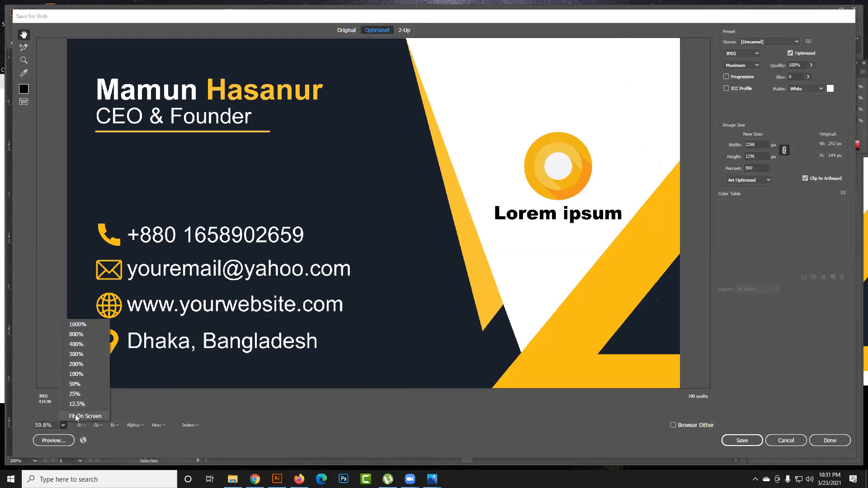
{"action": "left_click", "coordinate": [67, 417]}
{"action": "left_click", "coordinate": [64, 426]}
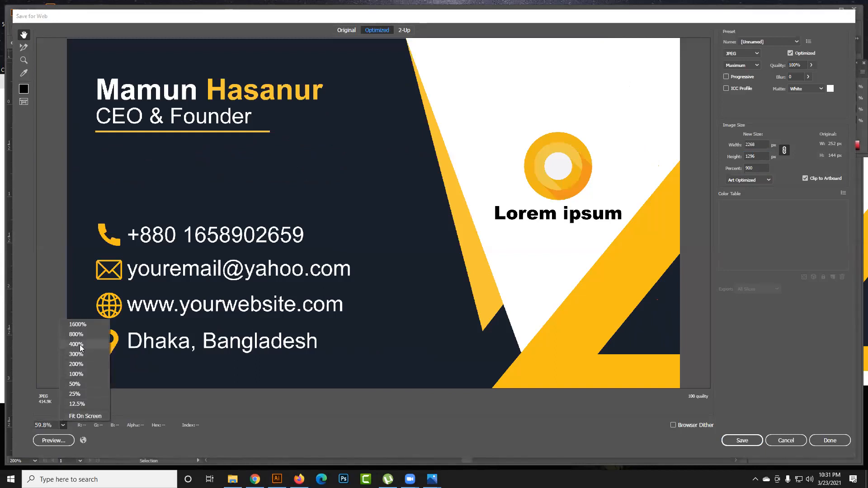
{"action": "left_click", "coordinate": [315, 268]}
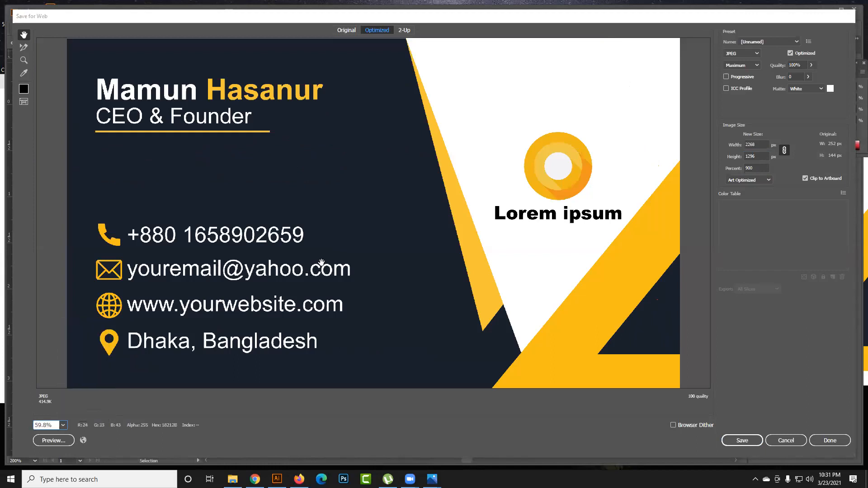
- Cancel Save for Web and switch to the Facebook group's pending posts page in Firefox
{"action": "left_click", "coordinate": [776, 440]}
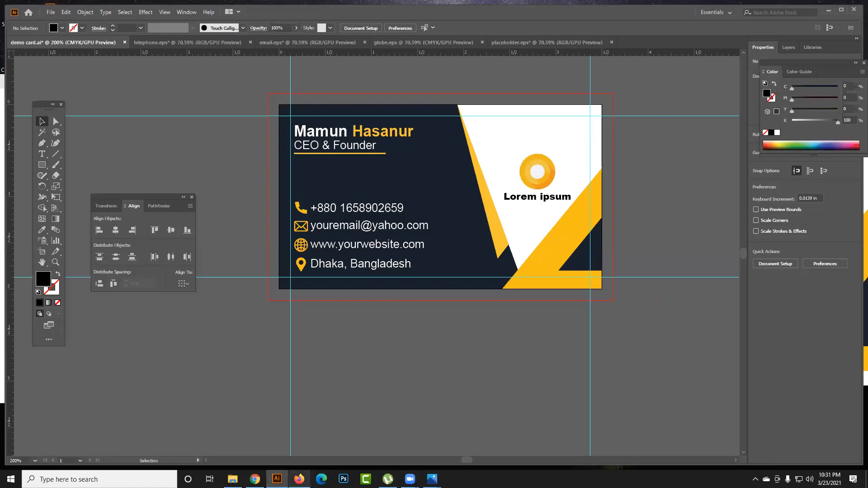
{"action": "left_click", "coordinate": [299, 479]}
{"action": "left_click", "coordinate": [61, 7]}
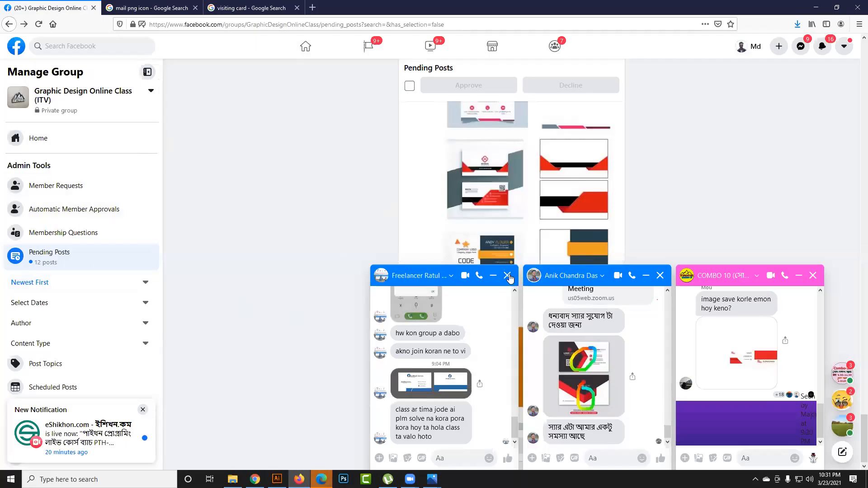
- Close the three open chat windows on the Facebook page
{"action": "left_click", "coordinate": [508, 276]}
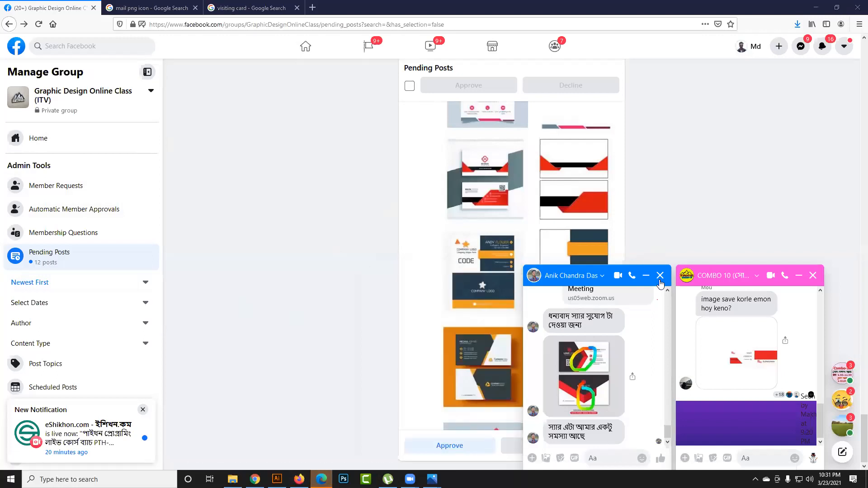
{"action": "left_click", "coordinate": [660, 277]}
{"action": "left_click", "coordinate": [813, 276]}
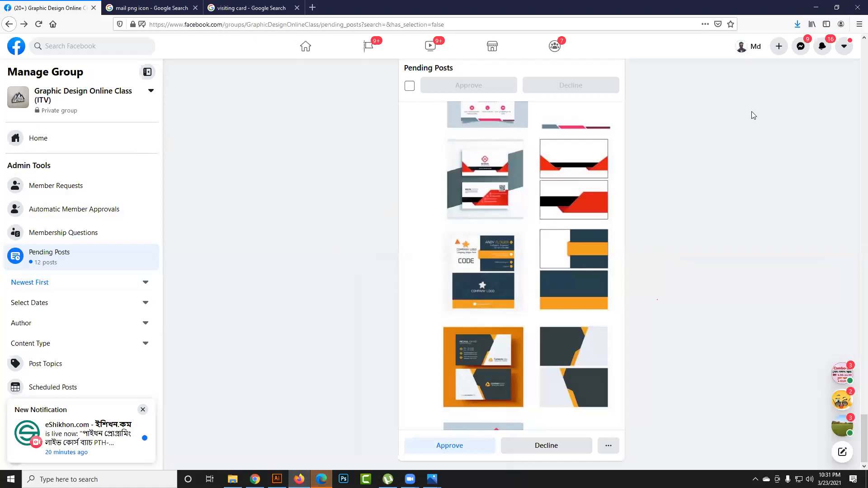
- Send demo-card.jpg from the Documents folder to the COMBO 11 group chat in Messenger and minimize the chat
{"action": "left_click", "coordinate": [801, 46]}
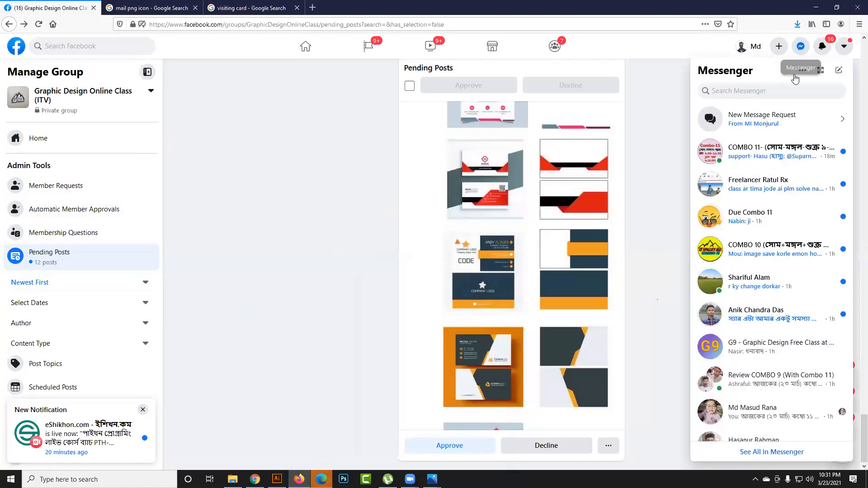
{"action": "left_click", "coordinate": [768, 164]}
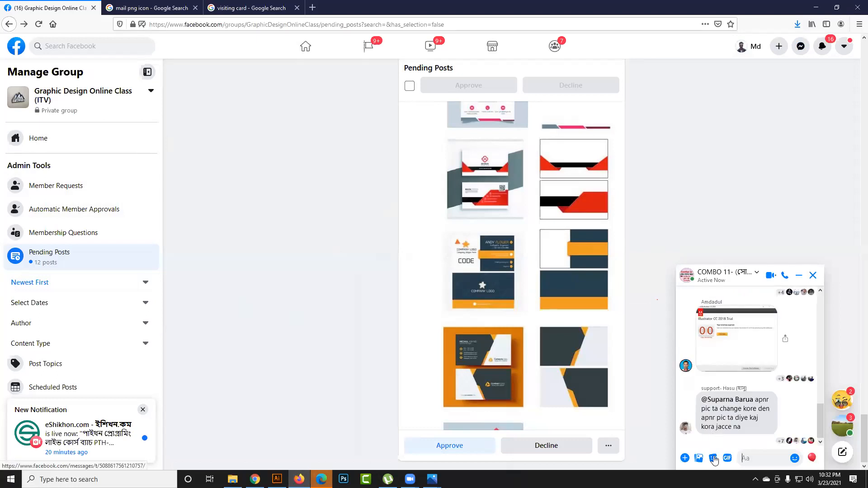
{"action": "left_click", "coordinate": [686, 458]}
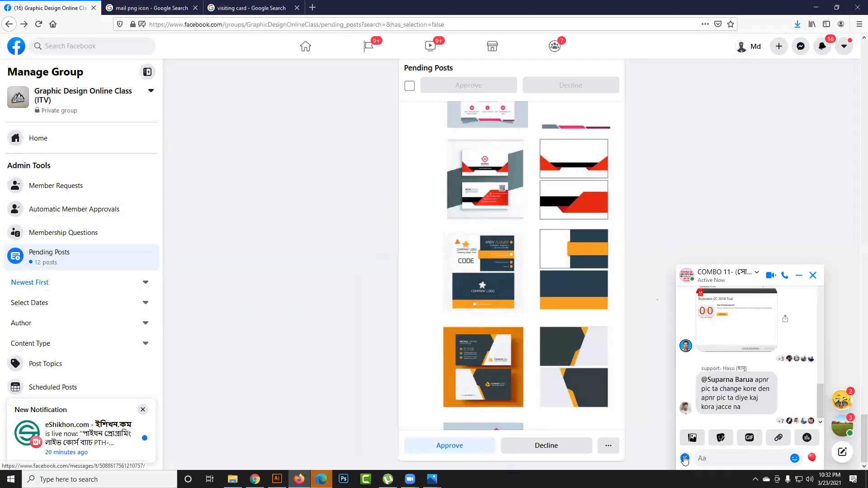
{"action": "left_click", "coordinate": [691, 438]}
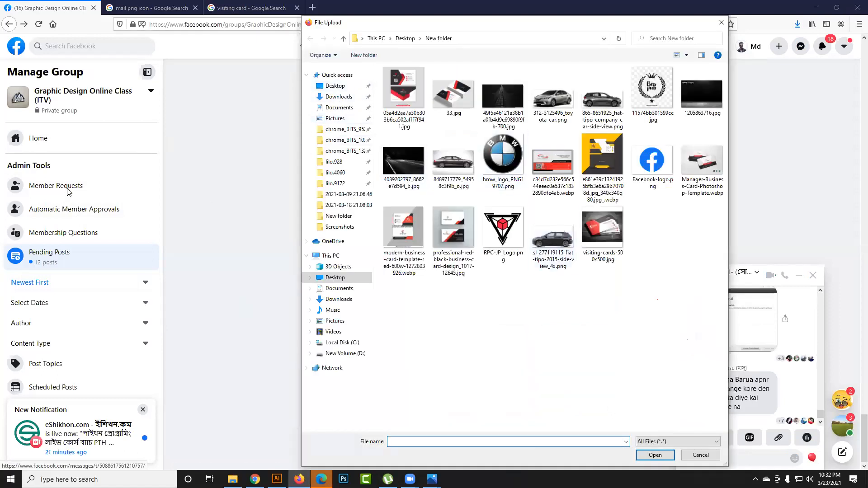
{"action": "left_click", "coordinate": [340, 97]}
{"action": "left_click", "coordinate": [347, 110]}
{"action": "left_click", "coordinate": [595, 109]}
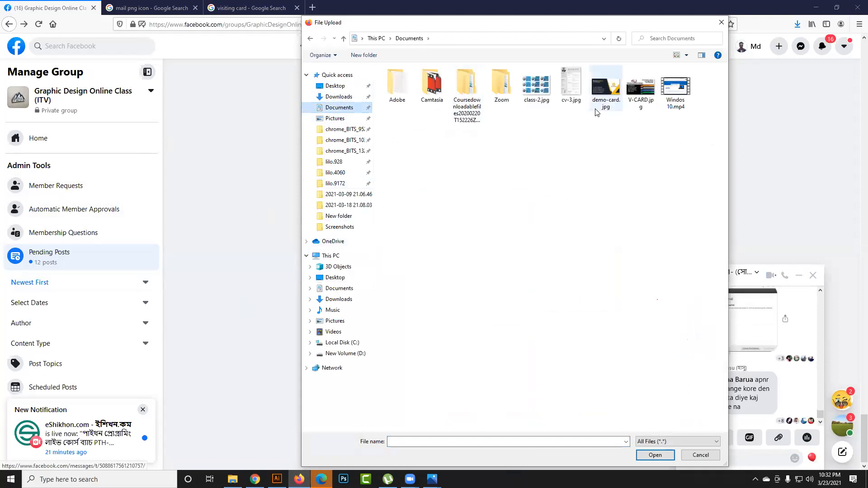
{"action": "double_click", "coordinate": [595, 109]}
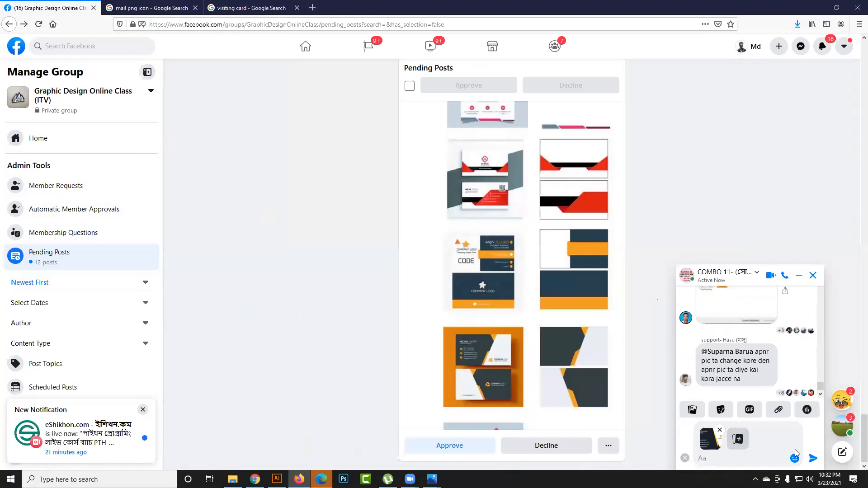
{"action": "left_click", "coordinate": [813, 459]}
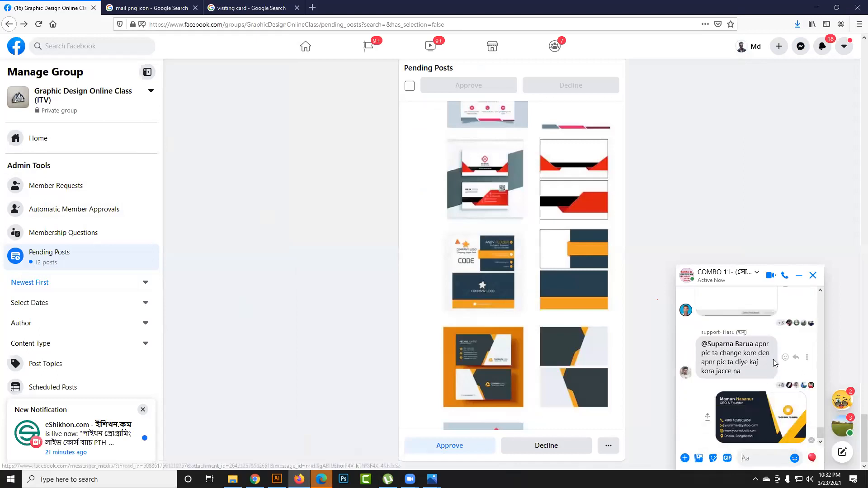
{"action": "left_click", "coordinate": [796, 277]}
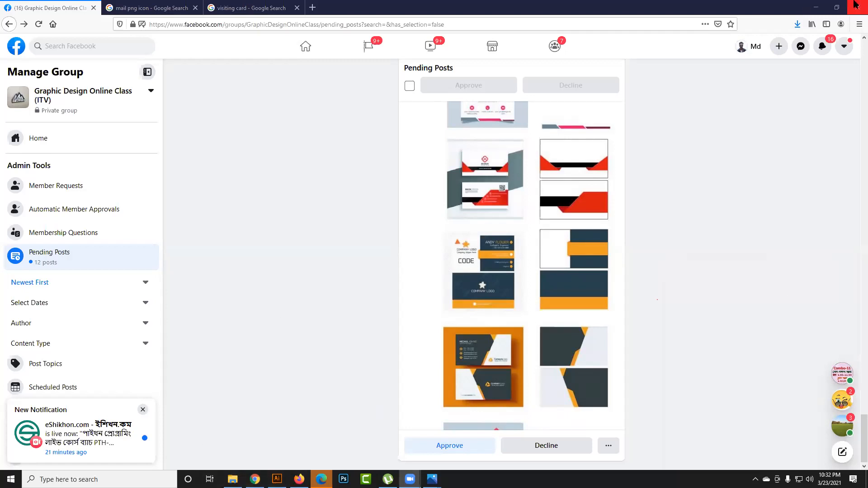
- Clear the browser, Illustrator and Photos windows away to show the desktop
{"action": "left_click", "coordinate": [836, 7]}
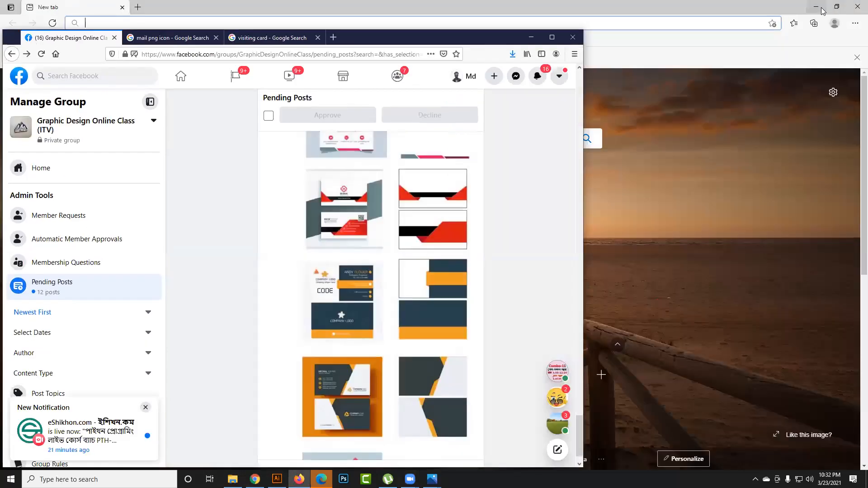
{"action": "left_click", "coordinate": [532, 38]}
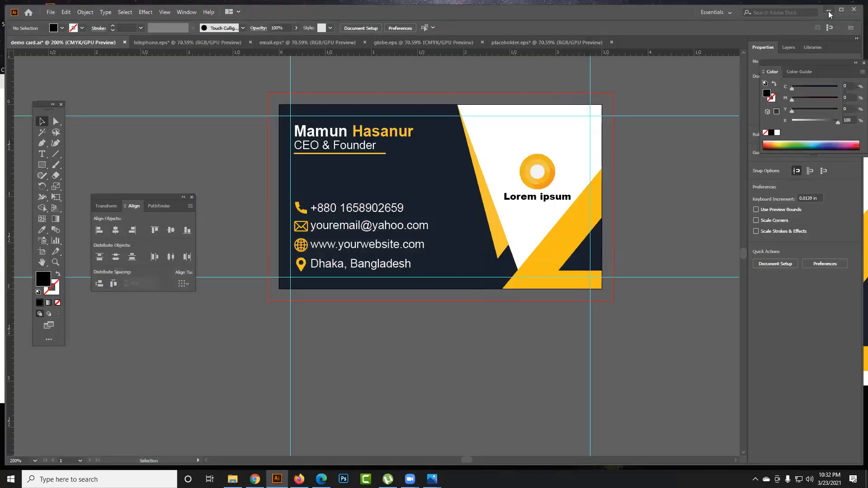
{"action": "left_click", "coordinate": [829, 11]}
{"action": "left_click", "coordinate": [367, 81]}
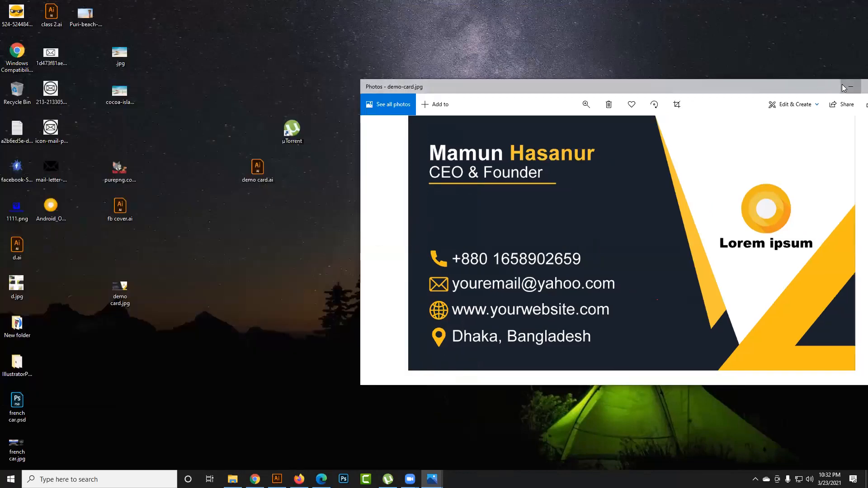
{"action": "left_click", "coordinate": [845, 89]}
- Launch IllustratorCS6Portable.exe from the IllustratorPortable folder on the desktop and minimize the folder window
{"action": "left_click", "coordinate": [278, 479]}
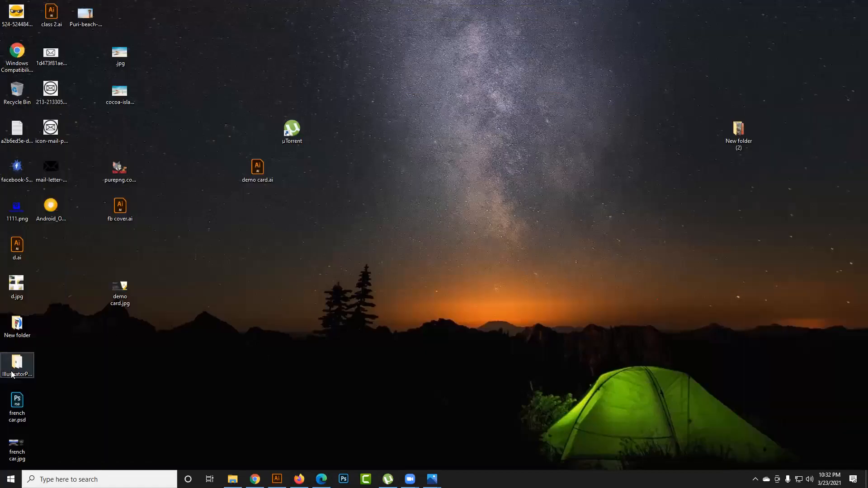
{"action": "key", "text": "Return"}
{"action": "left_click", "coordinate": [319, 123]}
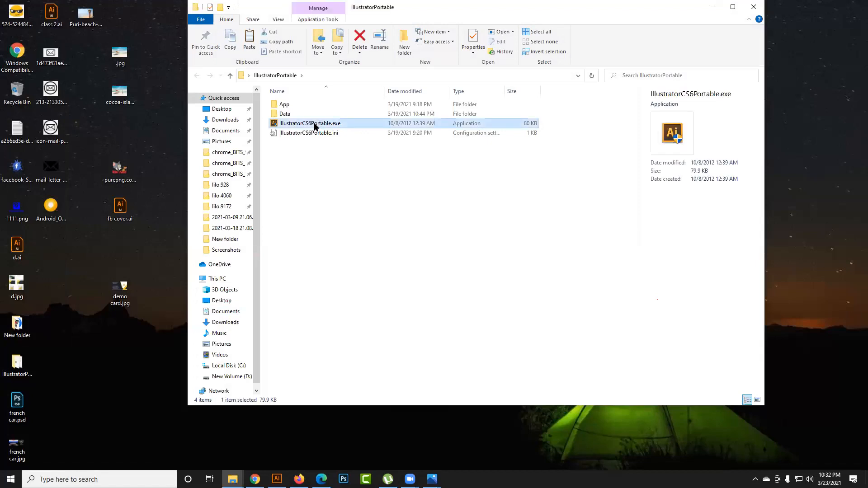
{"action": "double_click", "coordinate": [315, 124]}
{"action": "left_click", "coordinate": [712, 7]}
- Switch to Chrome, open YouTube in a new tab and find the instructor's channel by searching for its name
{"action": "mouse_move", "coordinate": [255, 479]}
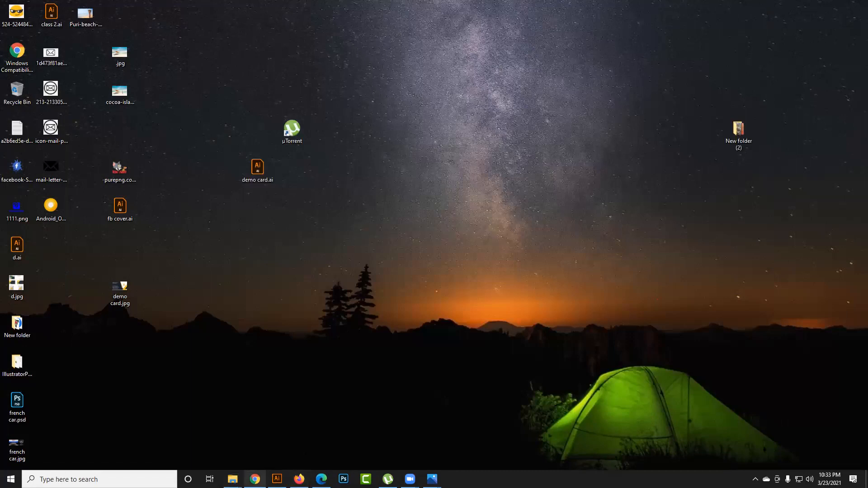
{"action": "left_click", "coordinate": [255, 480]}
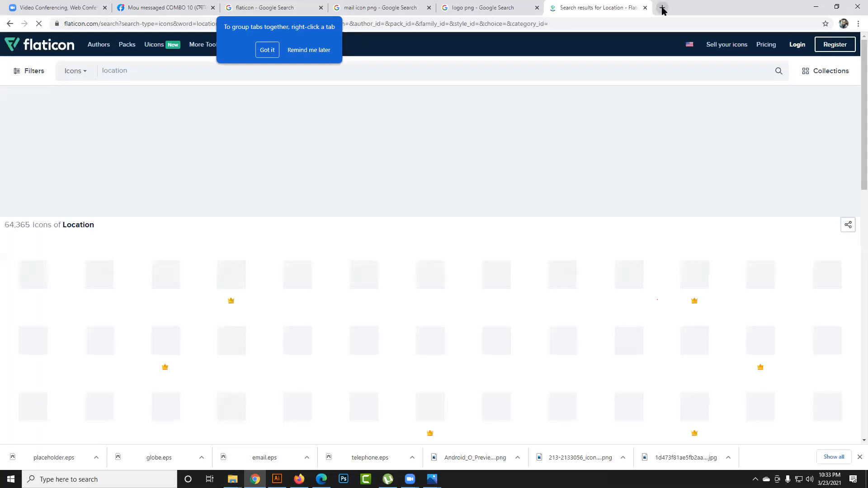
{"action": "left_click", "coordinate": [663, 8]}
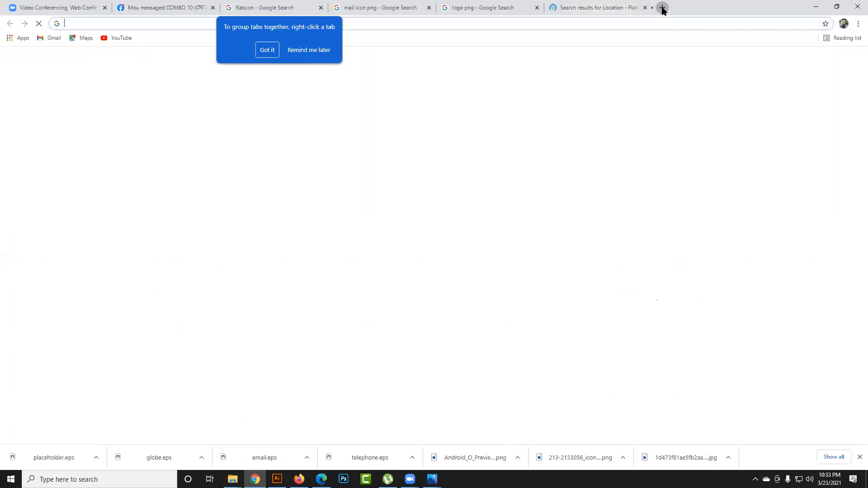
{"action": "left_click", "coordinate": [122, 38]}
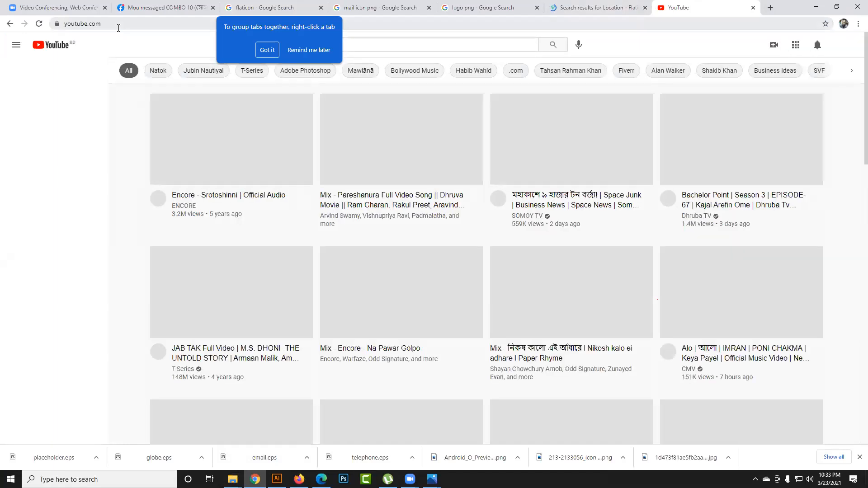
{"action": "left_click", "coordinate": [382, 46]}
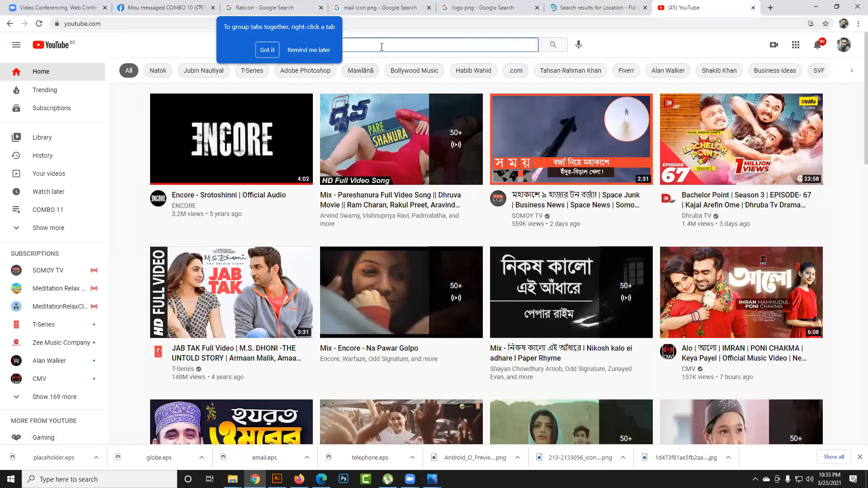
{"action": "type", "text": "md"}
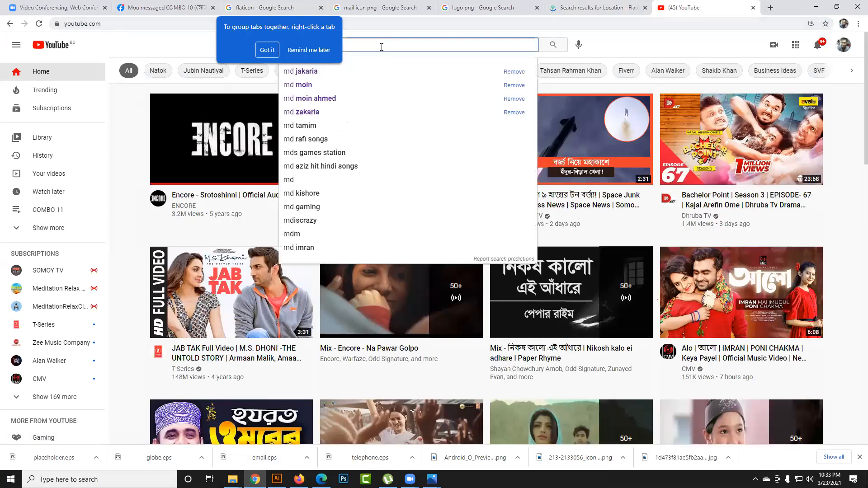
{"action": "left_click", "coordinate": [379, 76]}
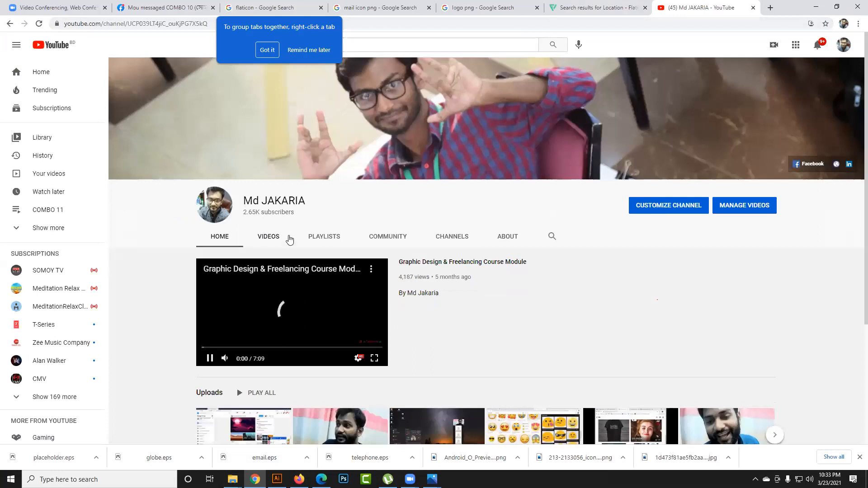
- Open the channel's full video list and look through the earlier class recordings back to the oldest loaded uploads
{"action": "left_click", "coordinate": [276, 239]}
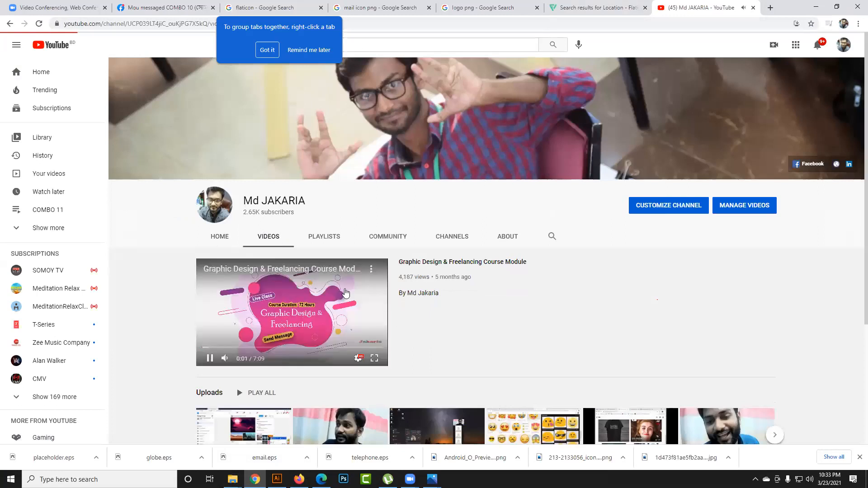
{"action": "scroll", "coordinate": [360, 306], "scroll_direction": "down", "scroll_amount": 4}
{"action": "scroll", "coordinate": [361, 307], "scroll_direction": "down", "scroll_amount": 3}
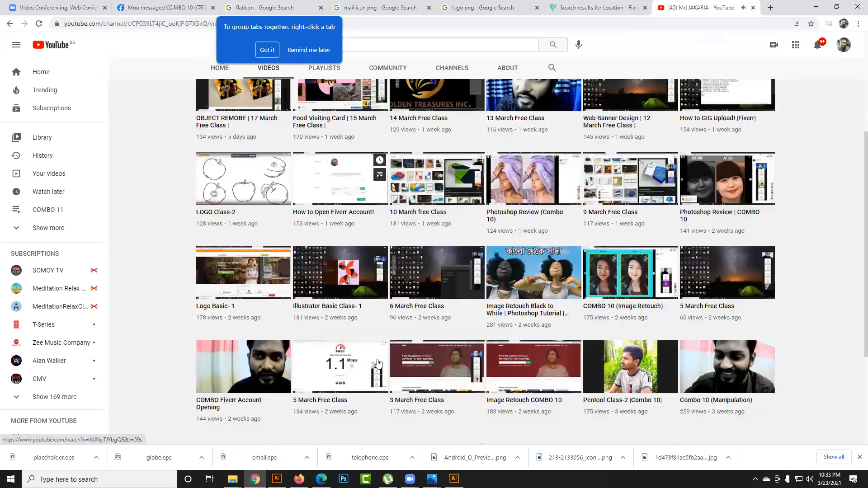
{"action": "scroll", "coordinate": [484, 344], "scroll_direction": "down", "scroll_amount": 4}
{"action": "scroll", "coordinate": [484, 344], "scroll_direction": "down", "scroll_amount": 13}
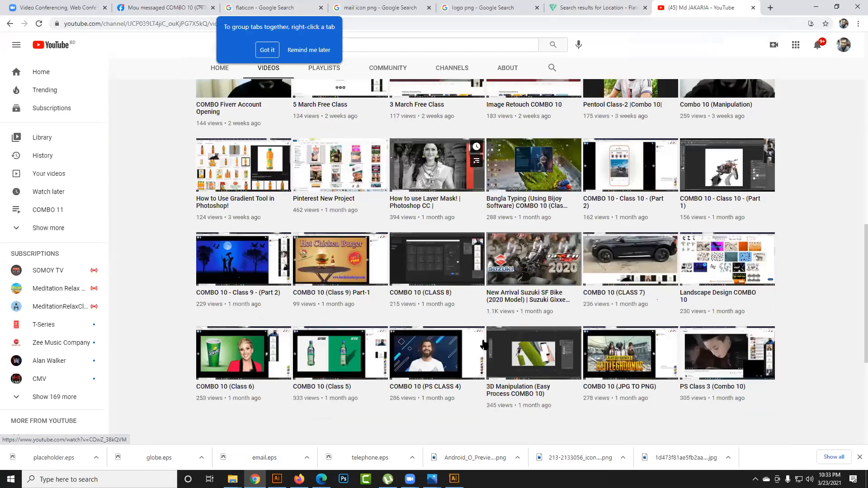
{"action": "scroll", "coordinate": [401, 342], "scroll_direction": "down", "scroll_amount": 4}
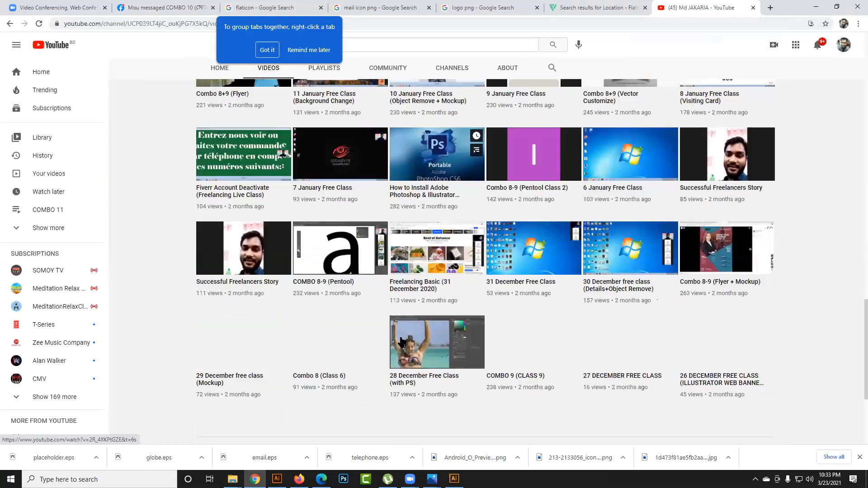
{"action": "scroll", "coordinate": [409, 339], "scroll_direction": "down", "scroll_amount": 9}
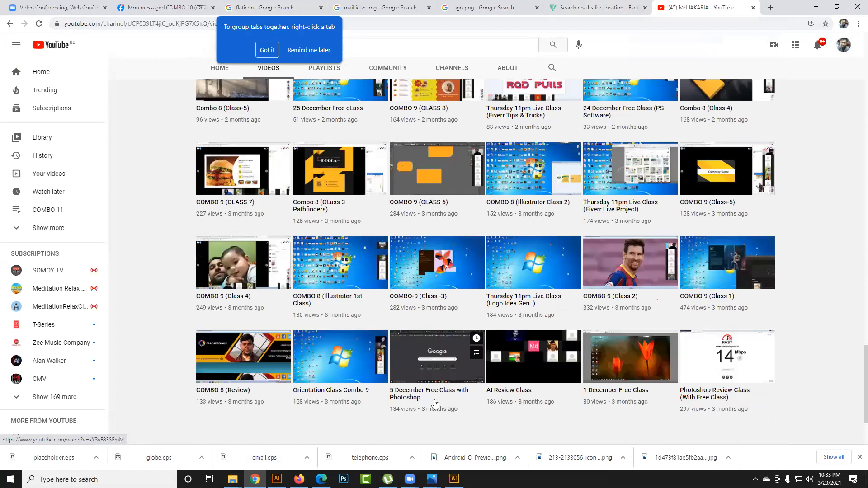
{"action": "scroll", "coordinate": [437, 393], "scroll_direction": "down", "scroll_amount": 8}
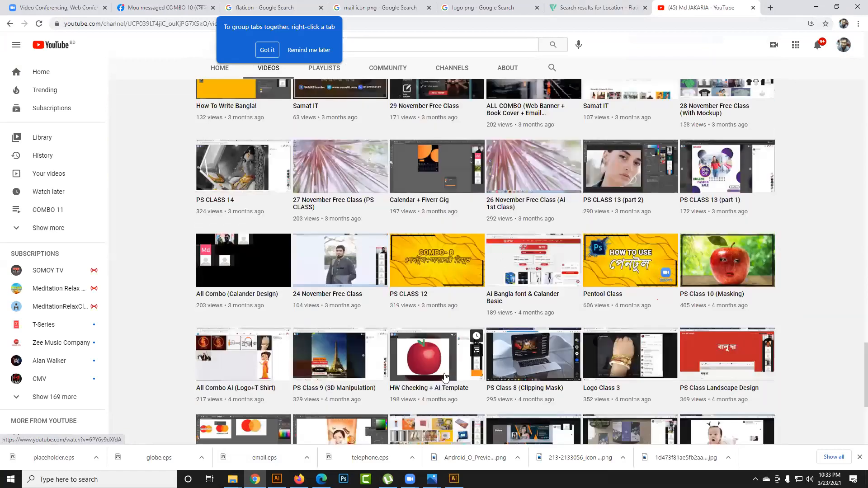
{"action": "scroll", "coordinate": [439, 389], "scroll_direction": "down", "scroll_amount": 14}
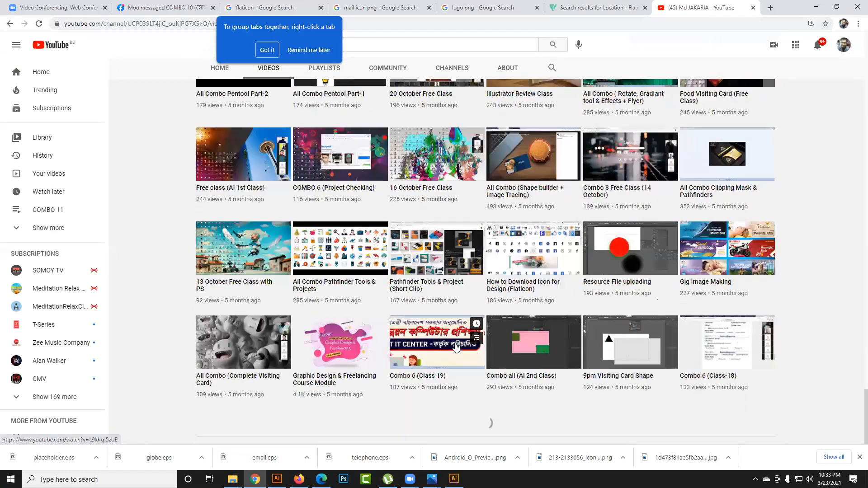
{"action": "scroll", "coordinate": [455, 346], "scroll_direction": "down", "scroll_amount": 10}
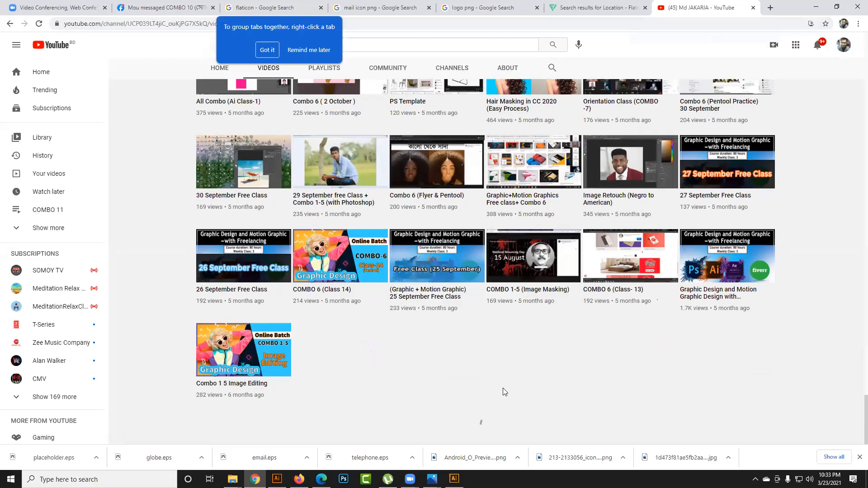
{"action": "scroll", "coordinate": [608, 375], "scroll_direction": "up", "scroll_amount": 3}
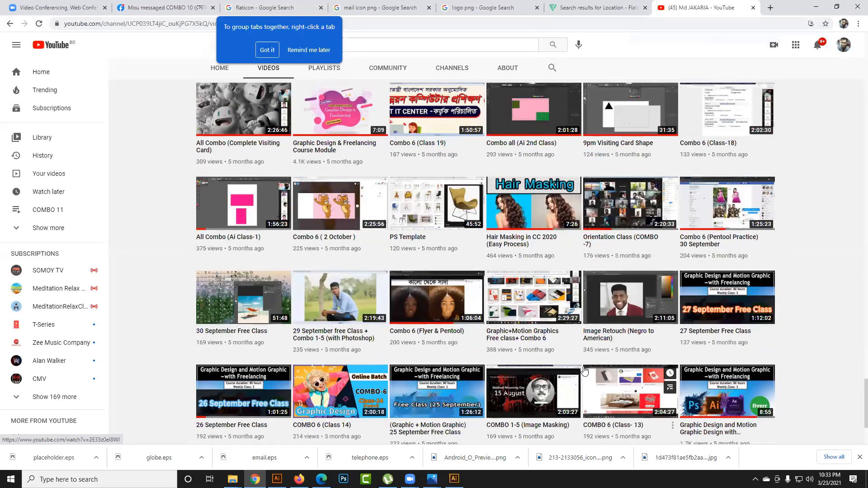
{"action": "scroll", "coordinate": [511, 355], "scroll_direction": "down", "scroll_amount": 3}
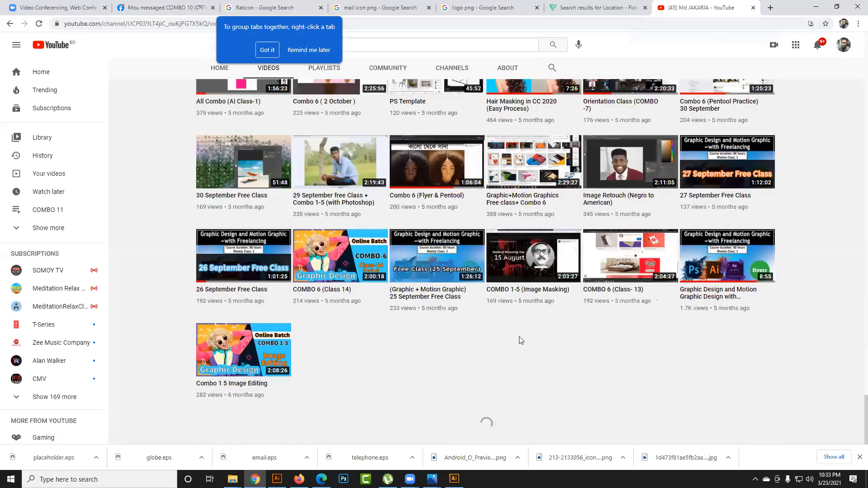
{"action": "scroll", "coordinate": [520, 340], "scroll_direction": "up", "scroll_amount": 4}
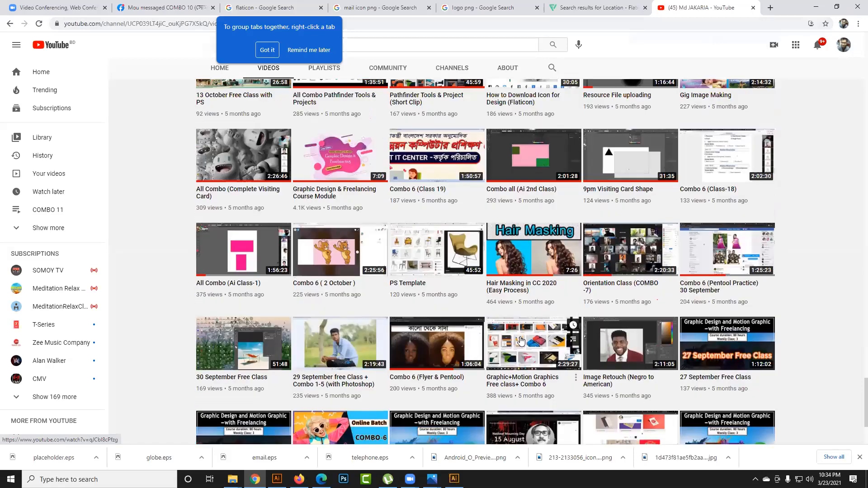
{"action": "scroll", "coordinate": [520, 340], "scroll_direction": "up", "scroll_amount": 4}
{"action": "scroll", "coordinate": [408, 335], "scroll_direction": "up", "scroll_amount": 9}
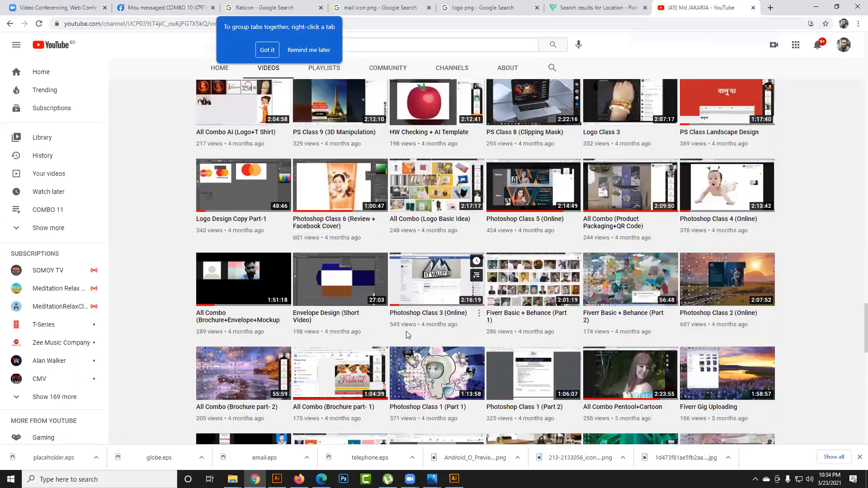
{"action": "scroll", "coordinate": [408, 336], "scroll_direction": "down", "scroll_amount": 10}
{"action": "scroll", "coordinate": [407, 335], "scroll_direction": "down", "scroll_amount": 7}
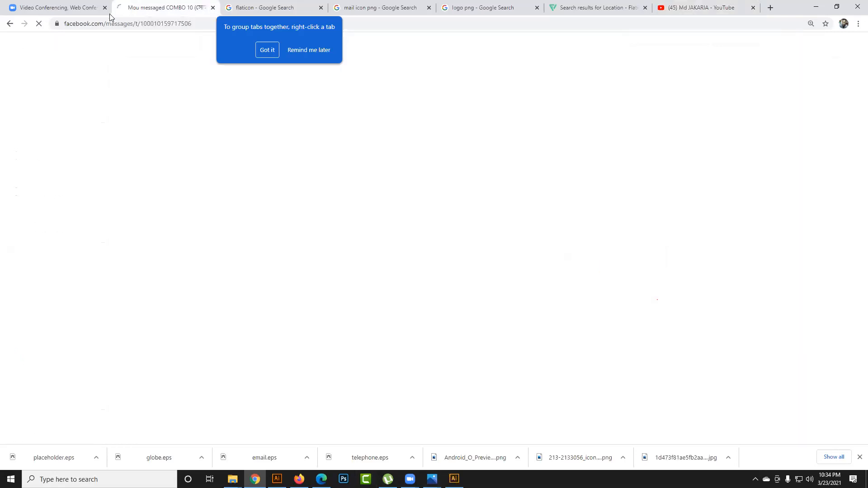
- Switch to Facebook in Firefox, open the instructor's own profile page and copy its web address
{"action": "left_click", "coordinate": [153, 8]}
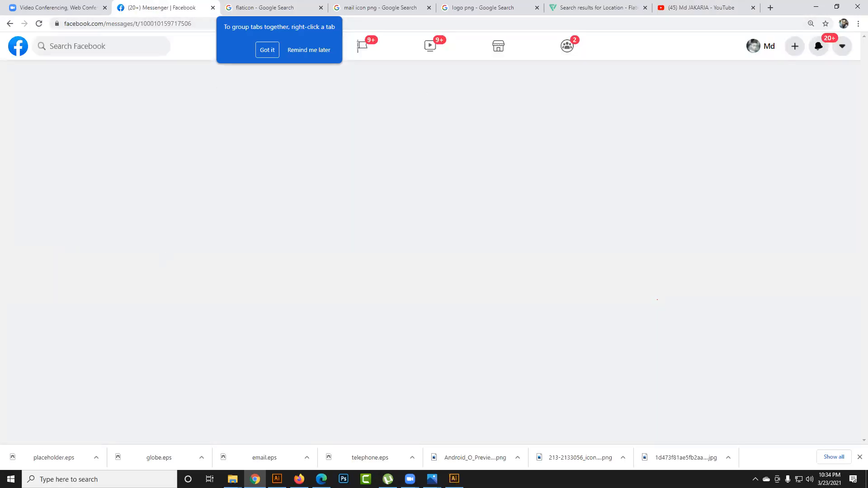
{"action": "mouse_move", "coordinate": [300, 479]}
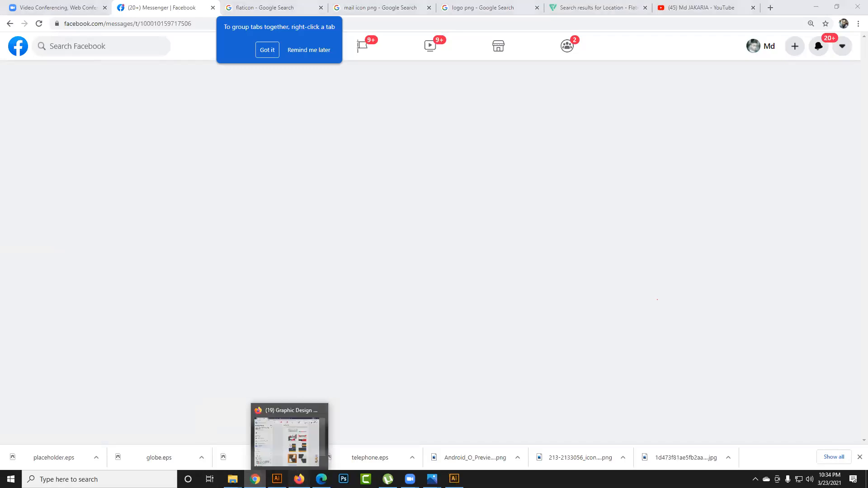
{"action": "left_click", "coordinate": [323, 453]}
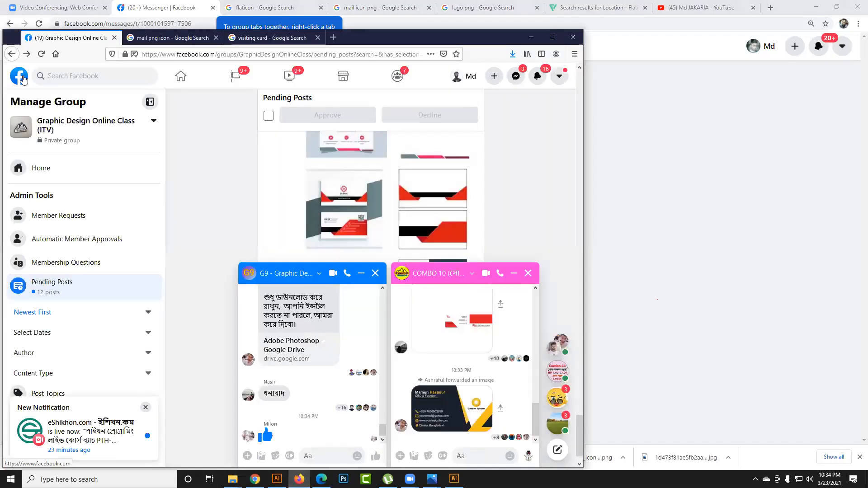
{"action": "left_click", "coordinate": [22, 80]}
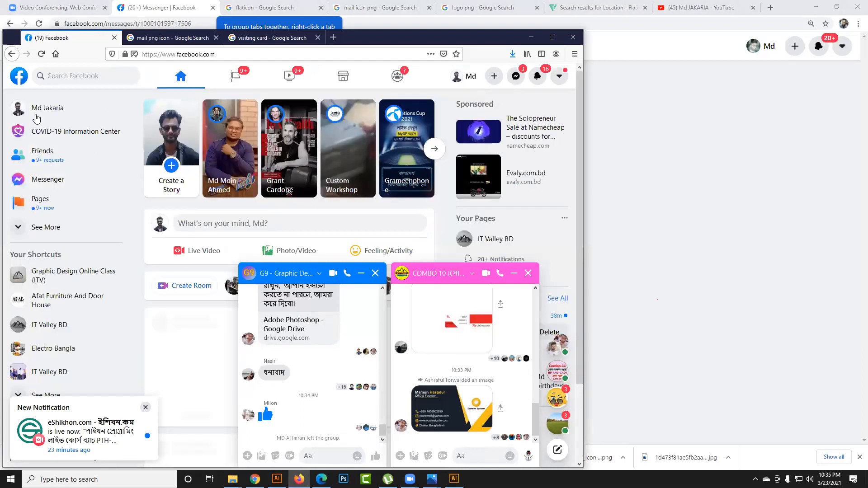
{"action": "left_click", "coordinate": [42, 108]}
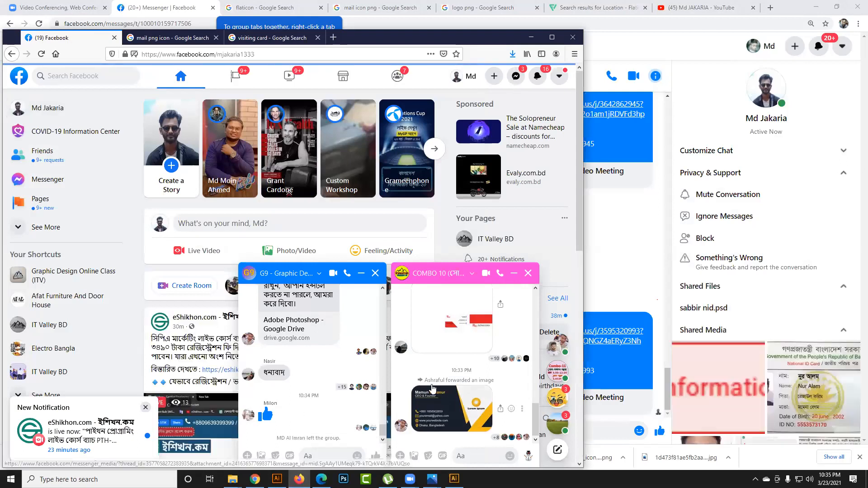
{"action": "left_click", "coordinate": [164, 55]}
{"action": "right_click", "coordinate": [165, 54]}
{"action": "left_click", "coordinate": [184, 85]}
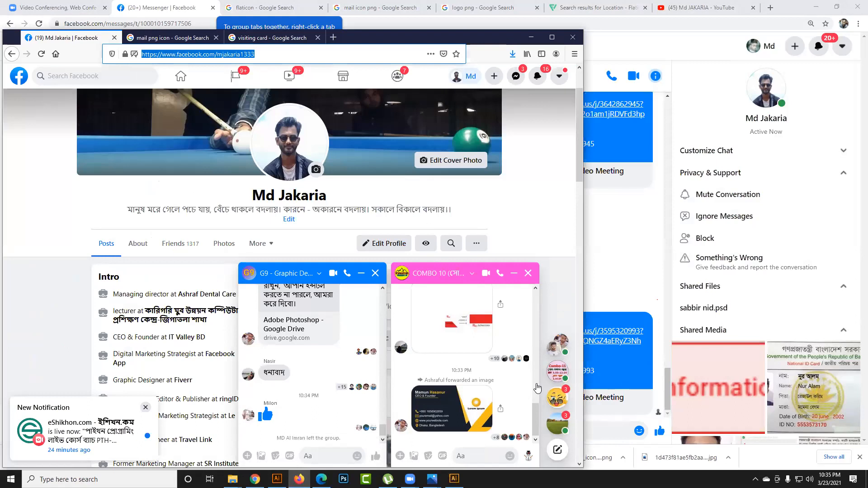
{"action": "left_click", "coordinate": [537, 386]}
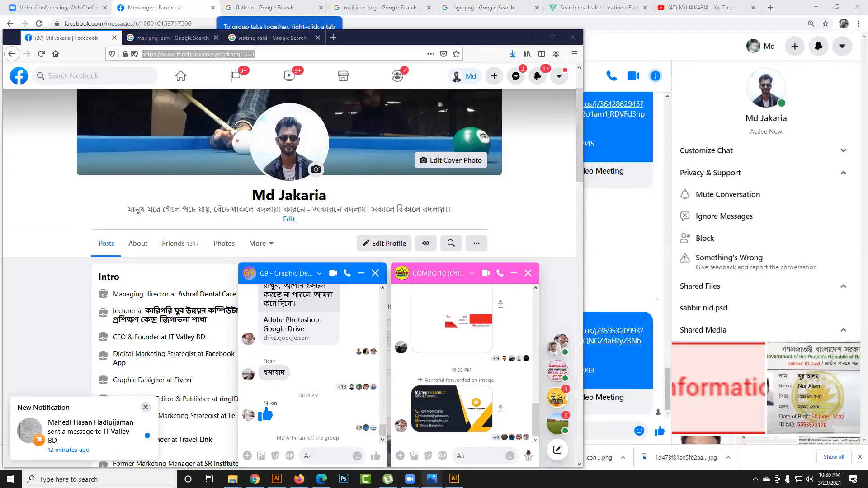
- Switch to the portable Illustrator CS6 and dock the floating Tools panel at the edge of the workspace
{"action": "left_click", "coordinate": [455, 478]}
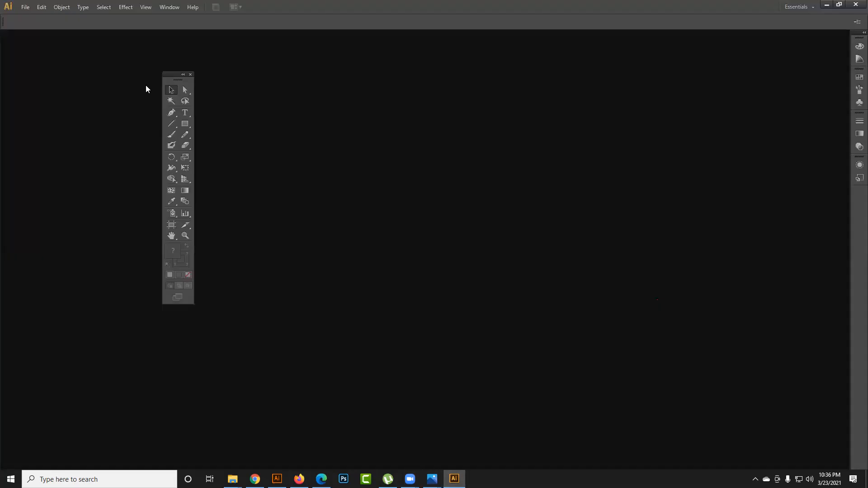
{"action": "left_click_drag", "start_coordinate": [171, 79], "coordinate": [7, 90]}
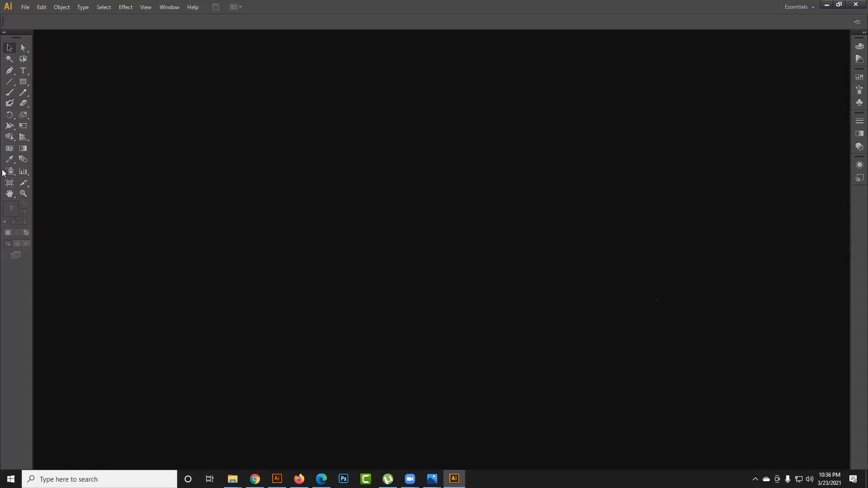
- Show the New Document settings, cancel them without creating a document and close the portable Illustrator
{"action": "left_click", "coordinate": [25, 7]}
{"action": "left_click", "coordinate": [41, 18]}
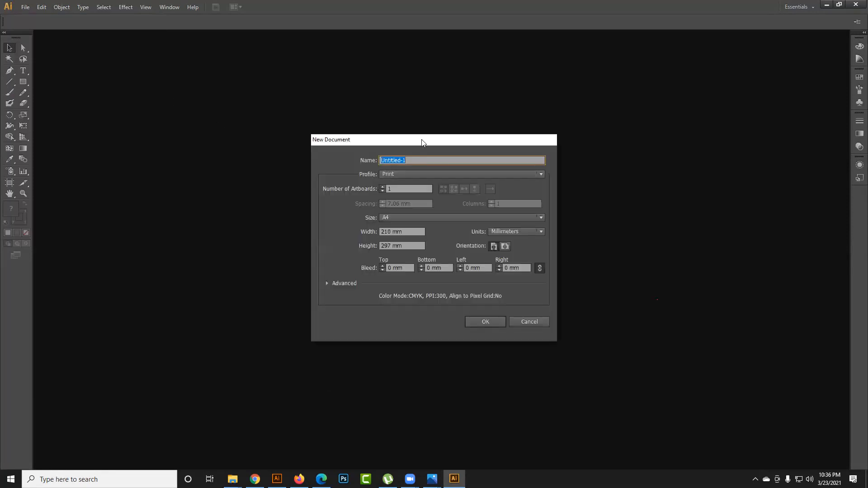
{"action": "left_click_drag", "start_coordinate": [423, 142], "coordinate": [294, 142]}
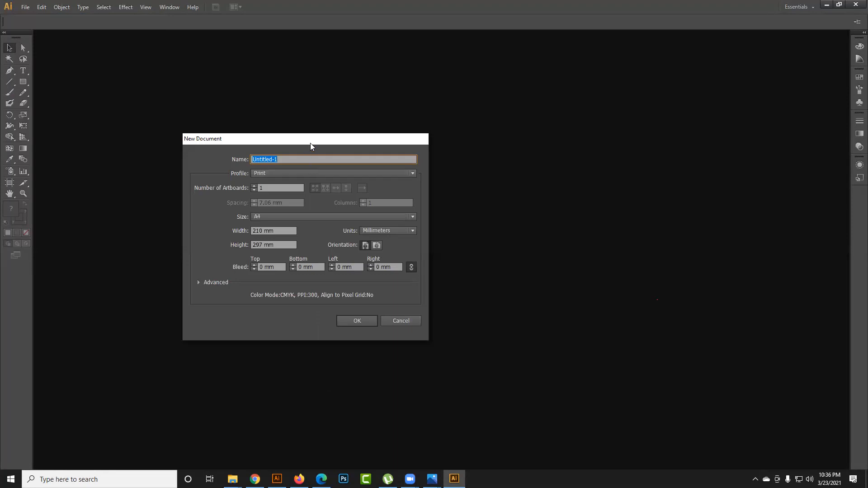
{"action": "left_click_drag", "start_coordinate": [316, 142], "coordinate": [327, 145]}
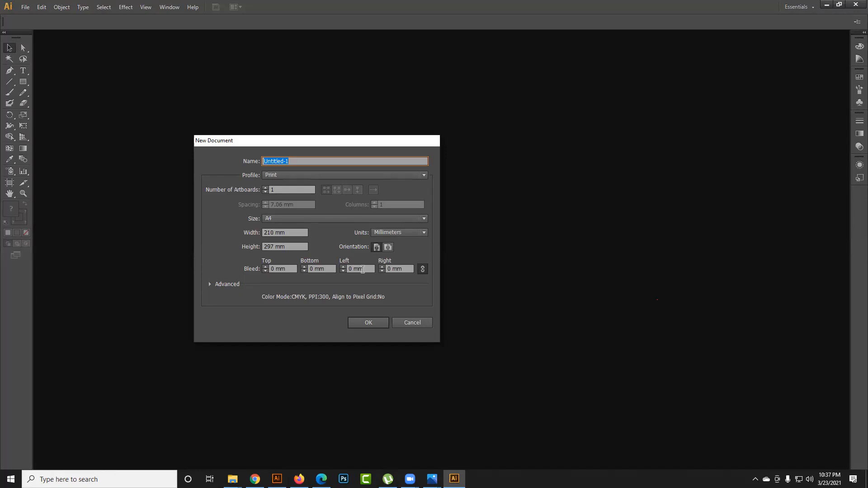
{"action": "left_click", "coordinate": [432, 326]}
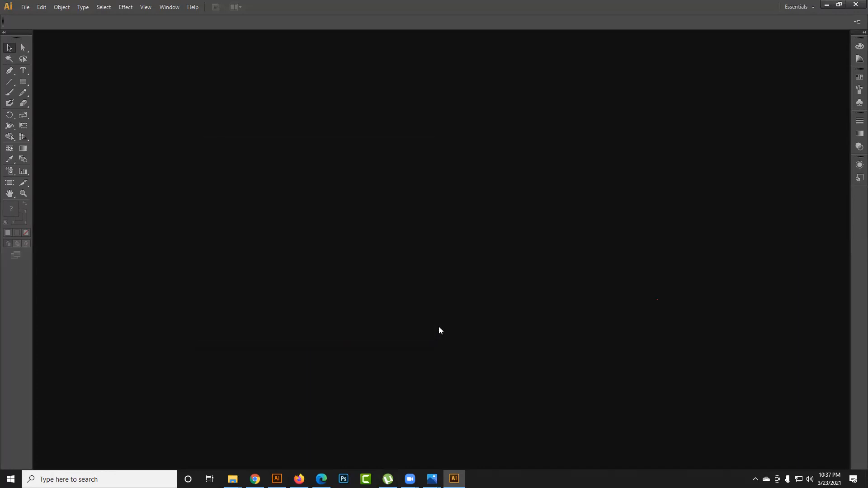
{"action": "left_click", "coordinate": [855, 6]}
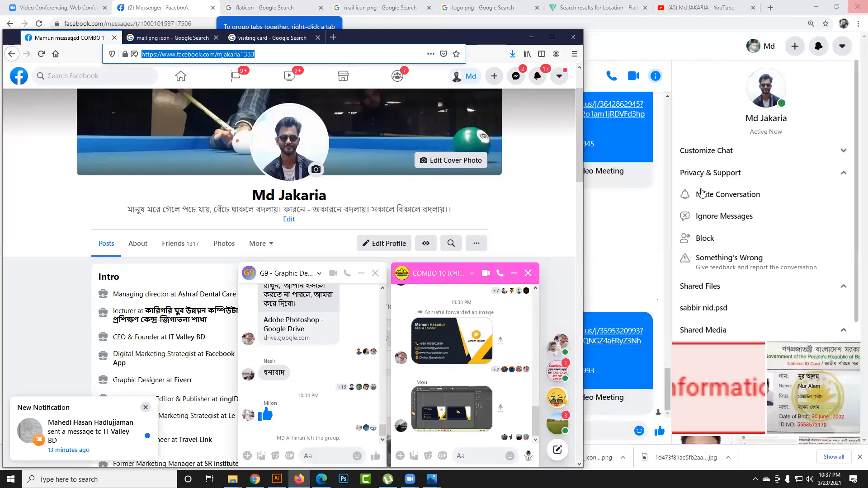
- Bring the other running Illustrator window to the front
{"action": "left_click", "coordinate": [278, 479]}
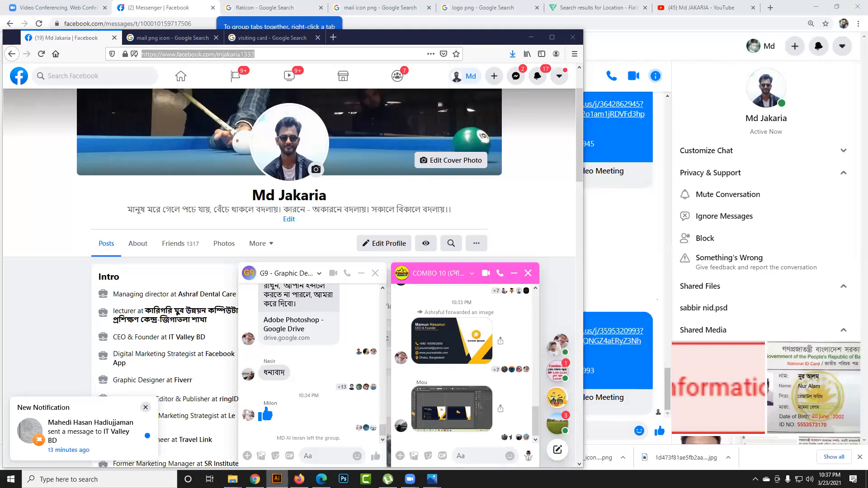
{"action": "left_click", "coordinate": [269, 458]}
{"action": "left_click", "coordinate": [269, 458]}
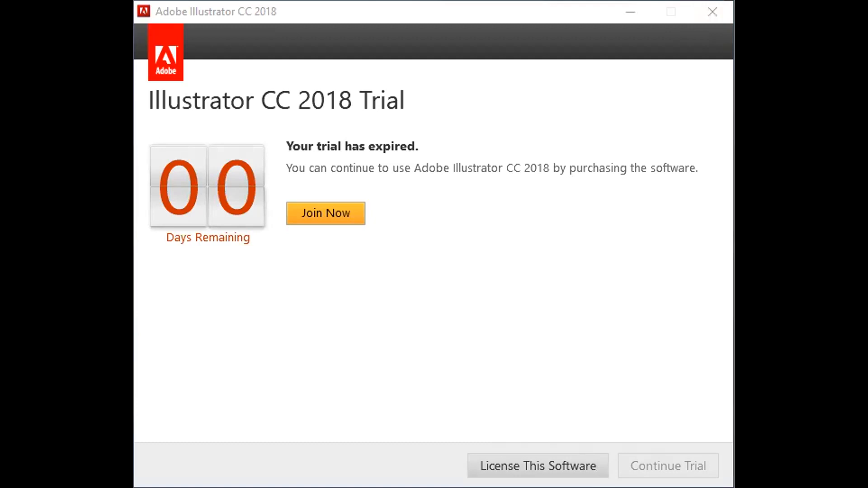
- Close the Illustrator CC 2018 Trial window and confirm quitting the program
{"action": "left_click", "coordinate": [701, 353]}
{"action": "left_click", "coordinate": [712, 11]}
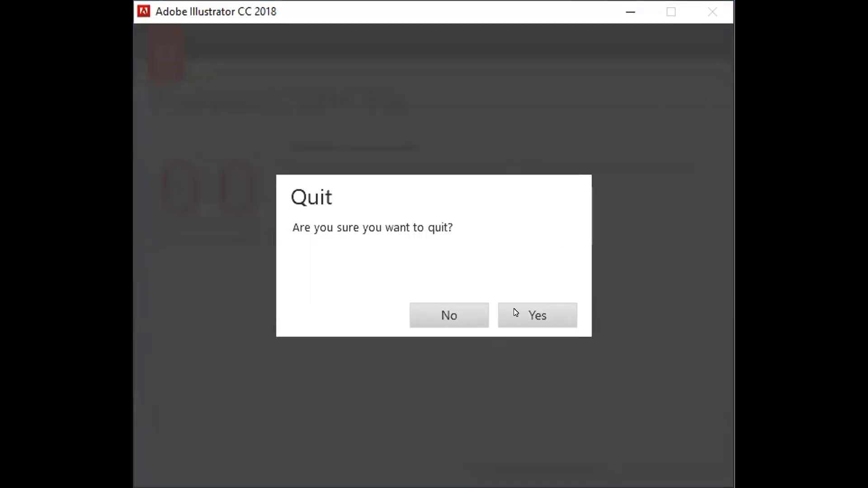
{"action": "left_click", "coordinate": [522, 312]}
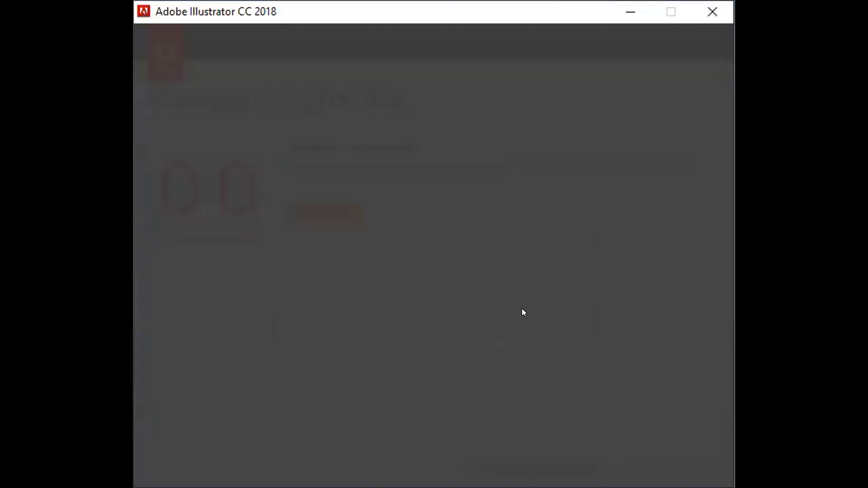
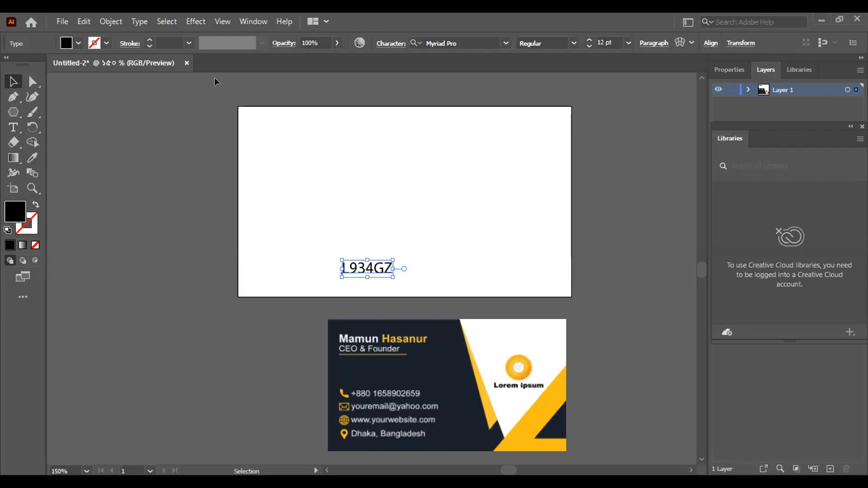
- Delete the text line on the artboard and sample a fill colour from the placed business card image with the Eyedropper
{"action": "key", "text": "Delete"}
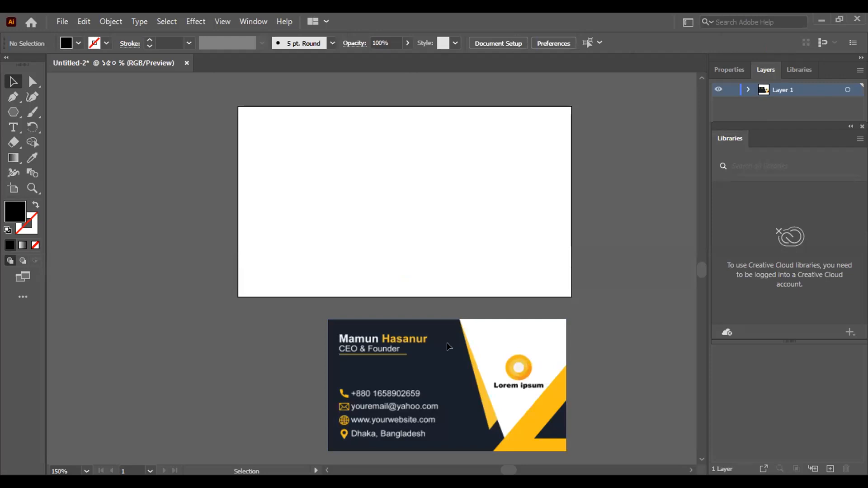
{"action": "left_click", "coordinate": [419, 360]}
{"action": "left_click", "coordinate": [33, 157]}
{"action": "left_click", "coordinate": [432, 377]}
{"action": "left_click", "coordinate": [423, 360]}
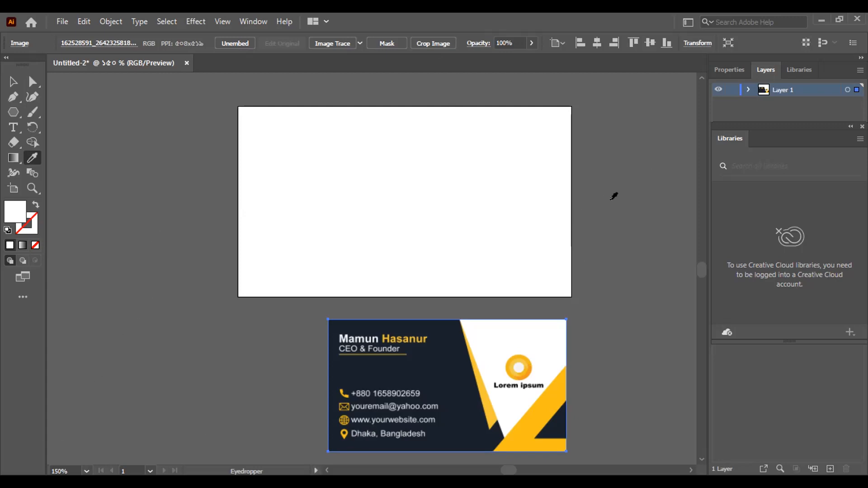
- Switch the toolbar from the Basic to the Advanced tool set, keeping it in two columns
{"action": "left_click", "coordinate": [6, 58]}
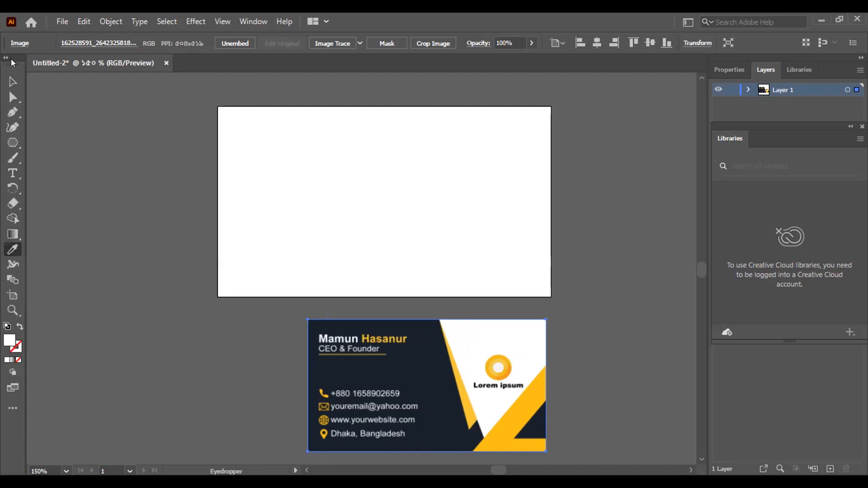
{"action": "left_click", "coordinate": [6, 59]}
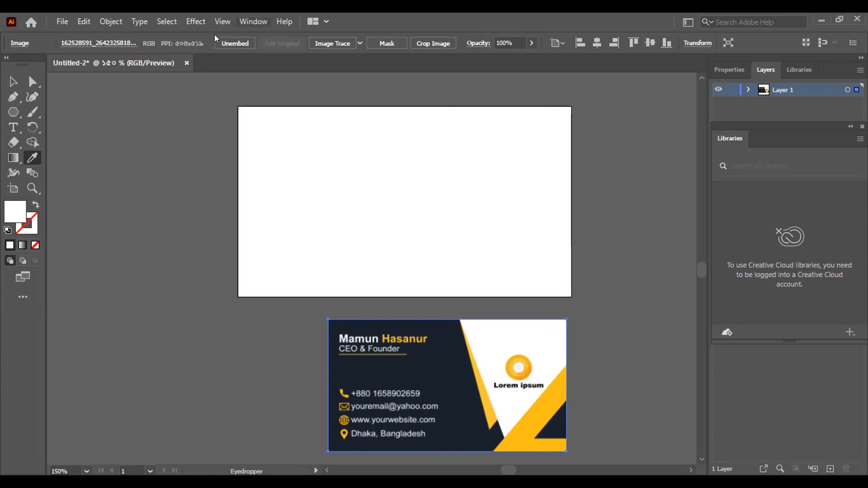
{"action": "left_click", "coordinate": [253, 21]}
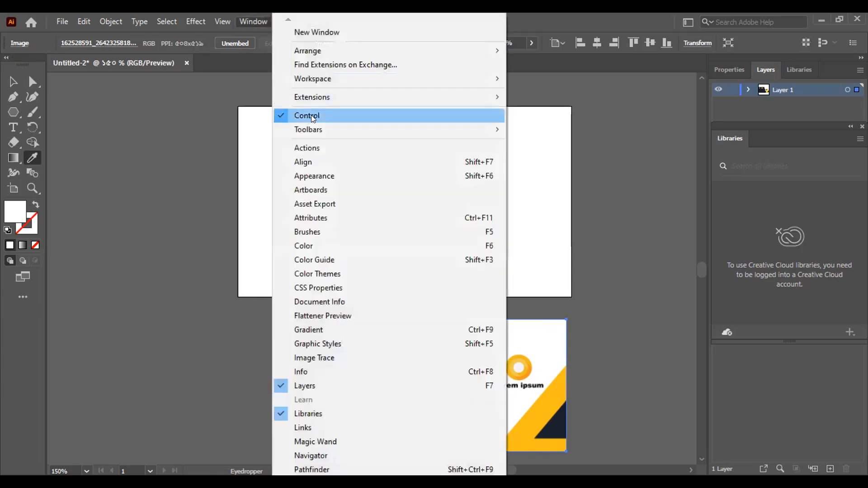
{"action": "mouse_move", "coordinate": [331, 127]}
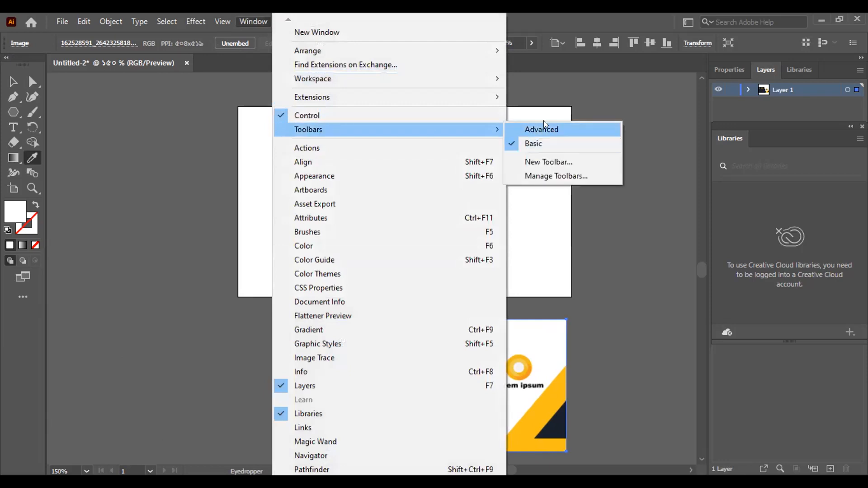
{"action": "left_click", "coordinate": [516, 130]}
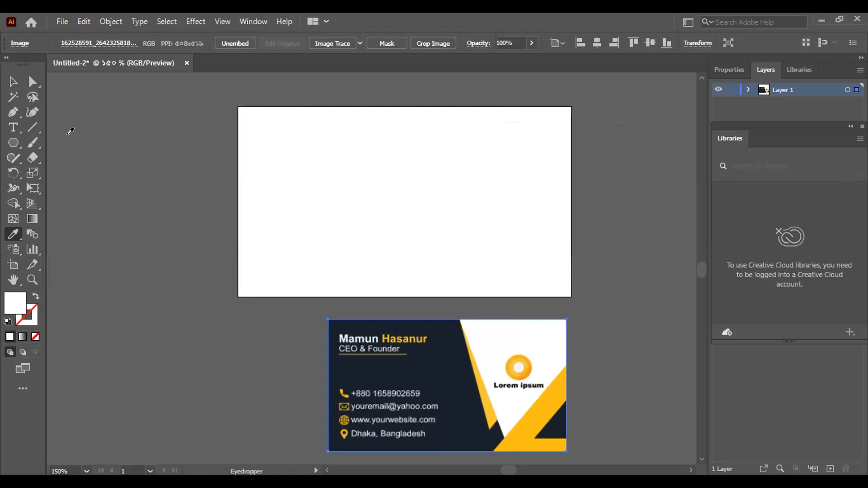
{"action": "left_click", "coordinate": [64, 22]}
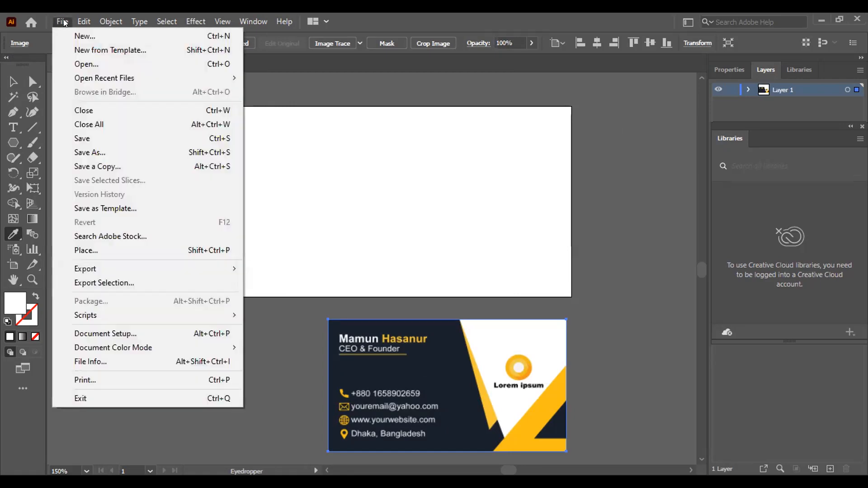
{"action": "left_click", "coordinate": [137, 17]}
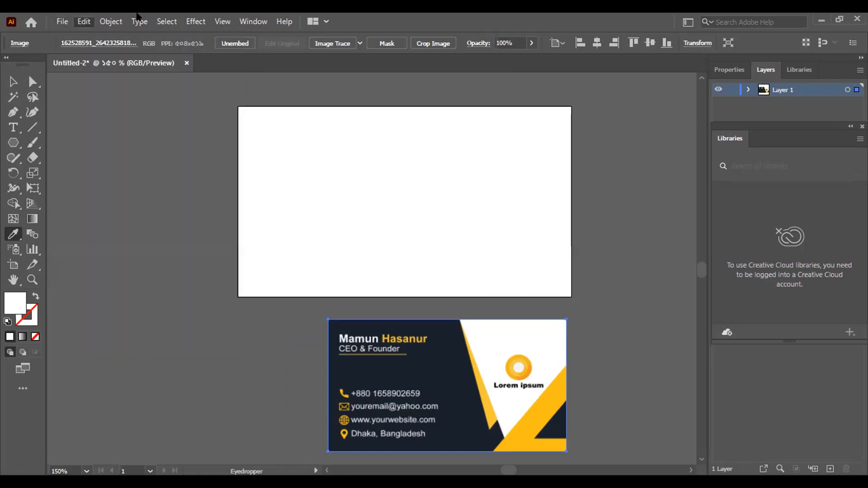
{"action": "left_click", "coordinate": [139, 21]}
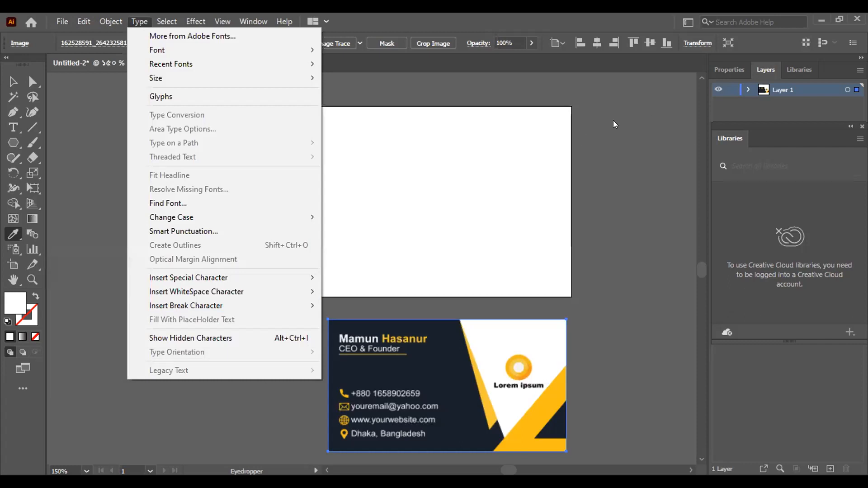
{"action": "left_click", "coordinate": [820, 18]}
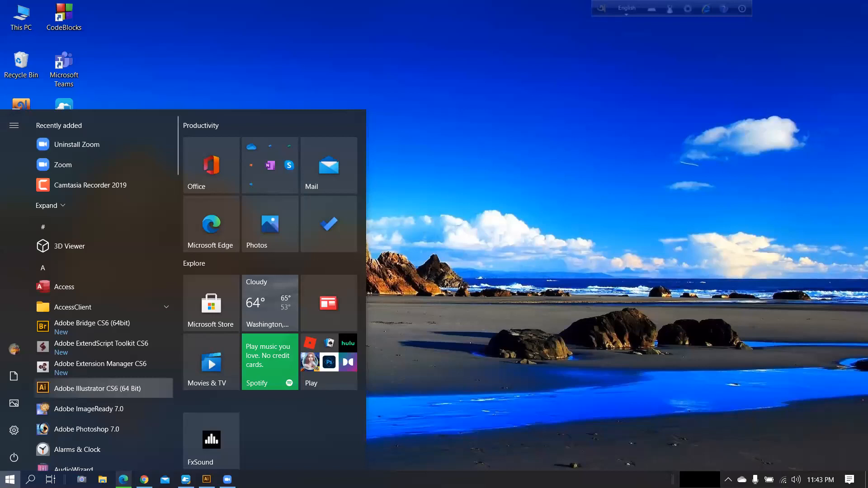
{"action": "left_click", "coordinate": [131, 390]}
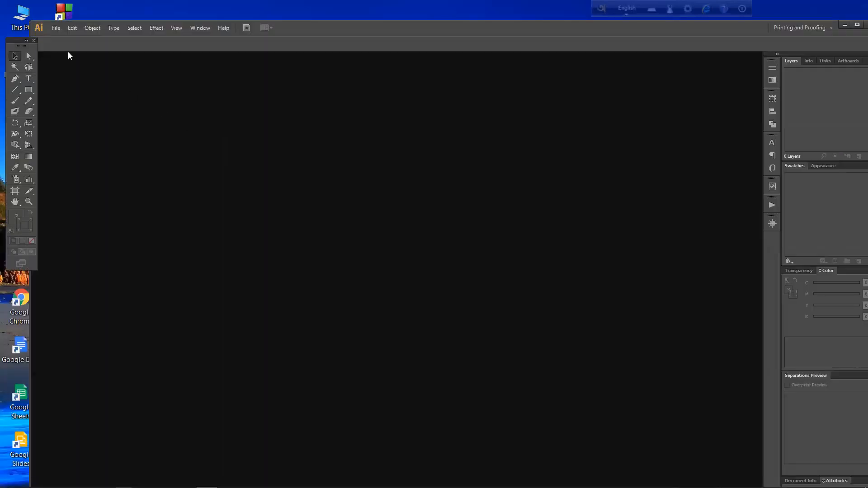
{"action": "left_click", "coordinate": [53, 28]}
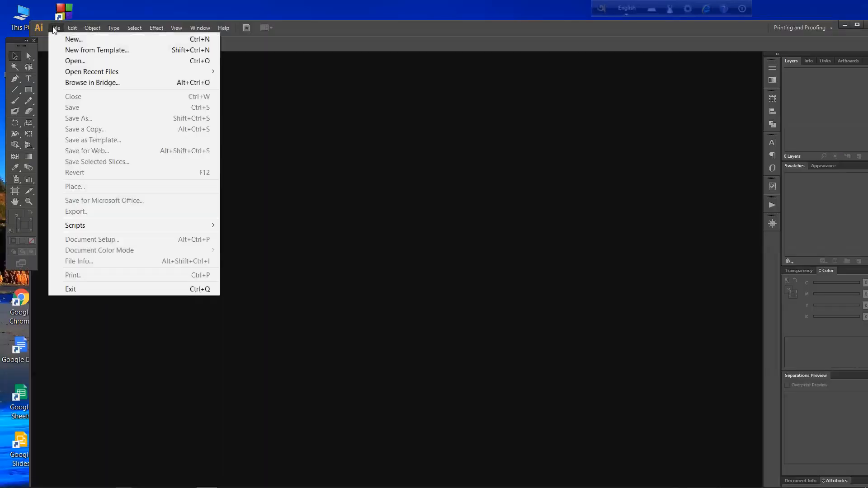
{"action": "left_click", "coordinate": [72, 40]}
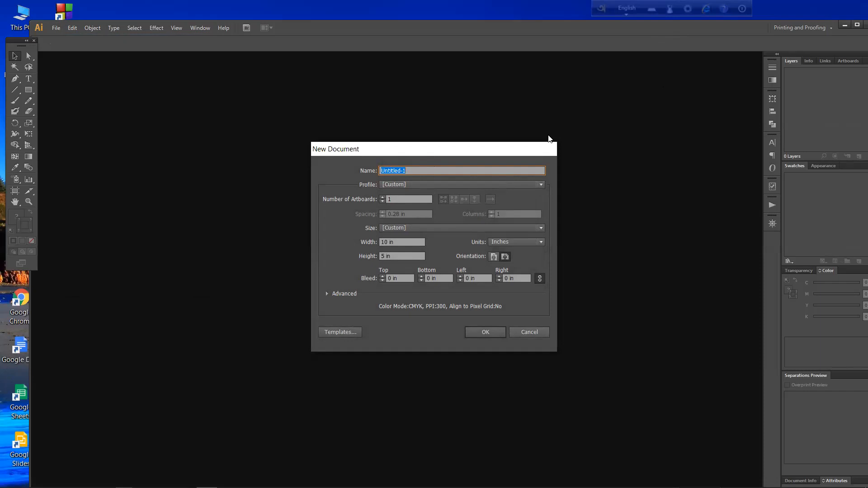
{"action": "left_click", "coordinate": [528, 333]}
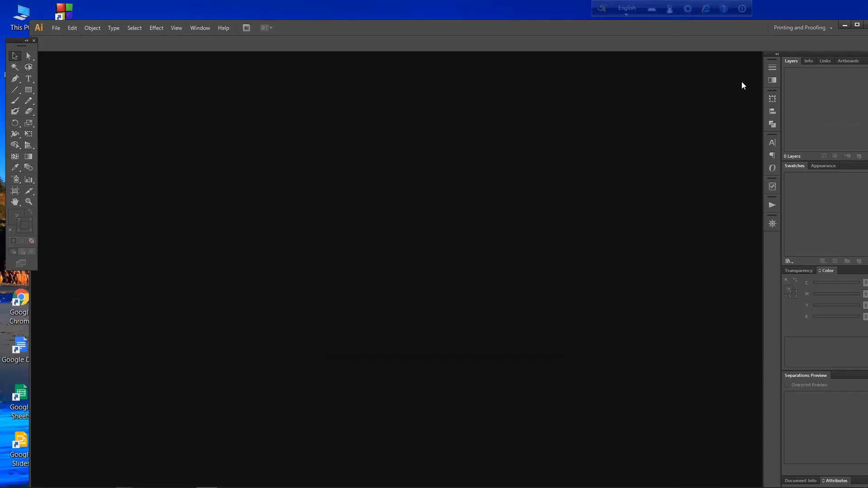
{"action": "double_click", "coordinate": [719, 34]}
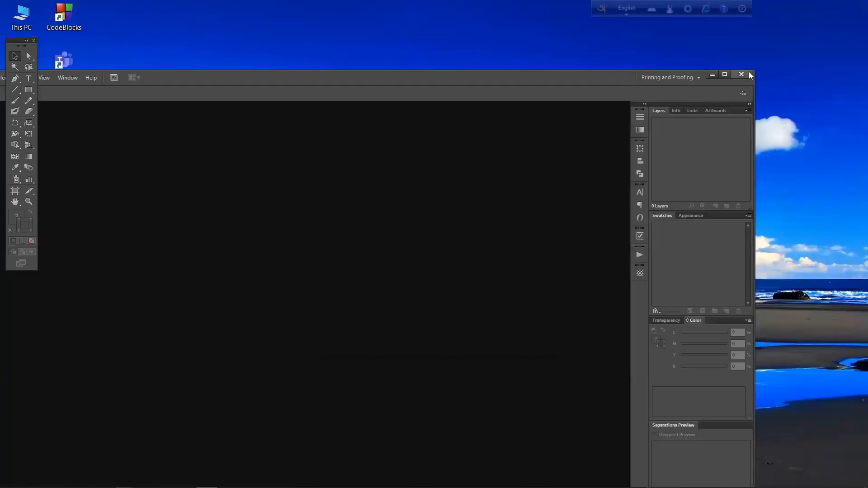
{"action": "left_click", "coordinate": [743, 75]}
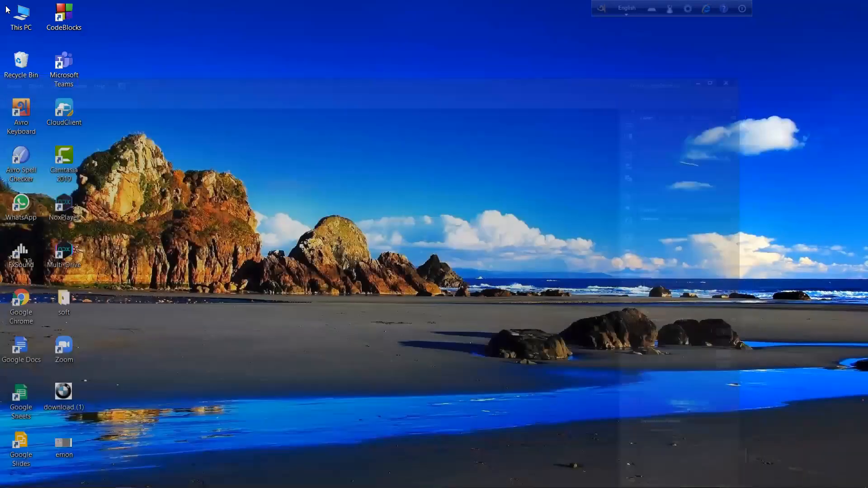
- Open drive New Volume (G:) in File Explorer and view the business card images BDU and BDU-01
{"action": "double_click", "coordinate": [20, 16]}
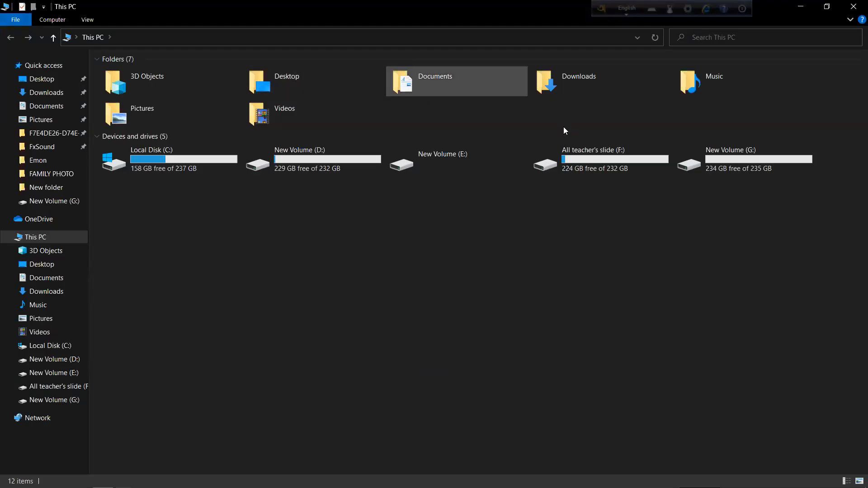
{"action": "double_click", "coordinate": [714, 158]}
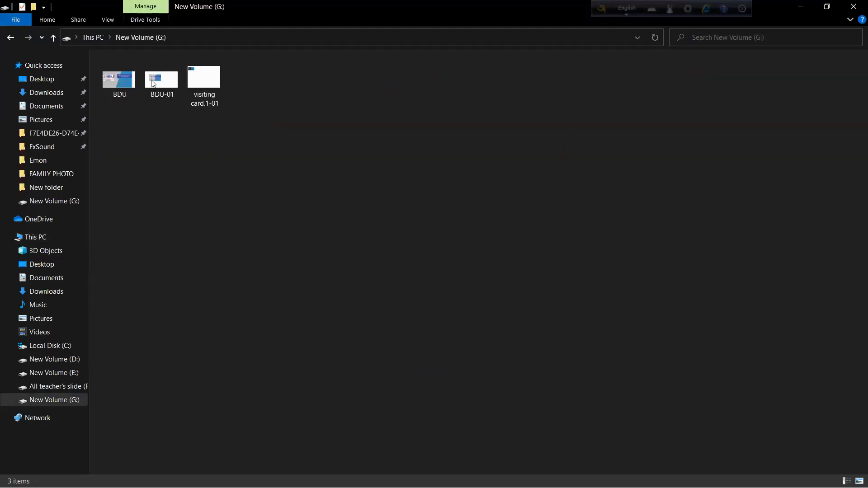
{"action": "double_click", "coordinate": [111, 81]}
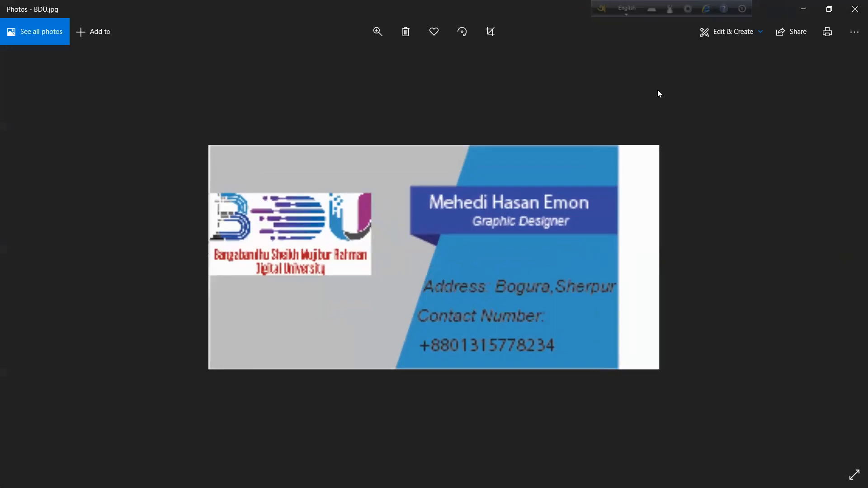
{"action": "left_click", "coordinate": [854, 9]}
{"action": "left_click", "coordinate": [160, 86]}
{"action": "double_click", "coordinate": [161, 86]}
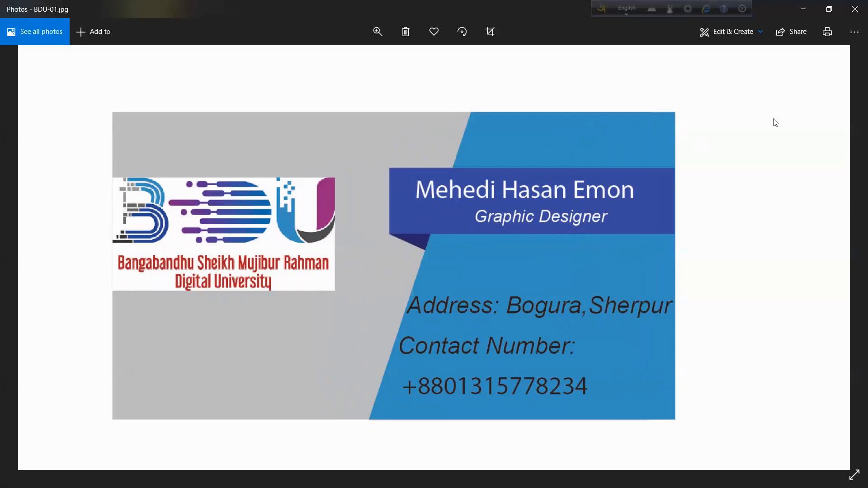
{"action": "left_click", "coordinate": [855, 13]}
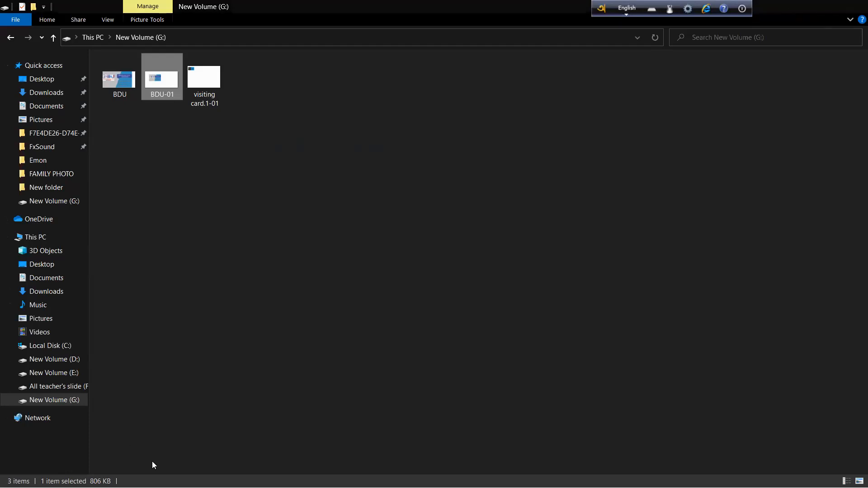
- Launch Adobe Illustrator CS6 and start a new document with the Print profile and units in Inches
{"action": "left_click", "coordinate": [98, 481]}
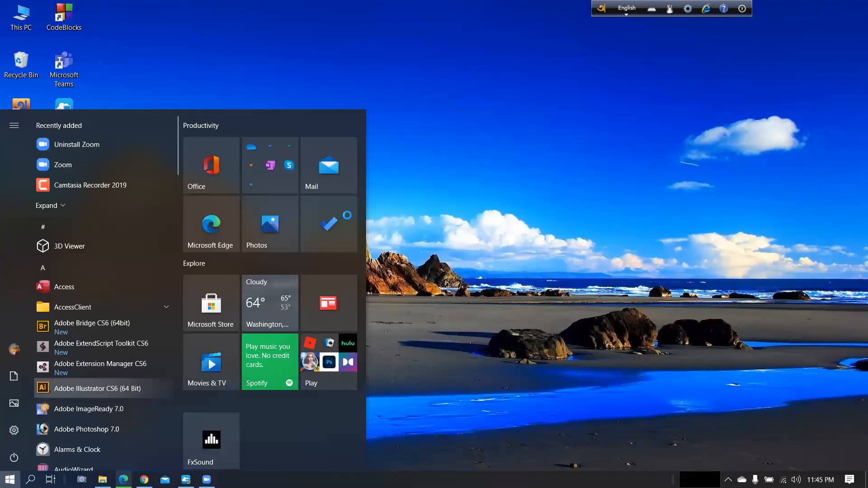
{"action": "left_click", "coordinate": [347, 214]}
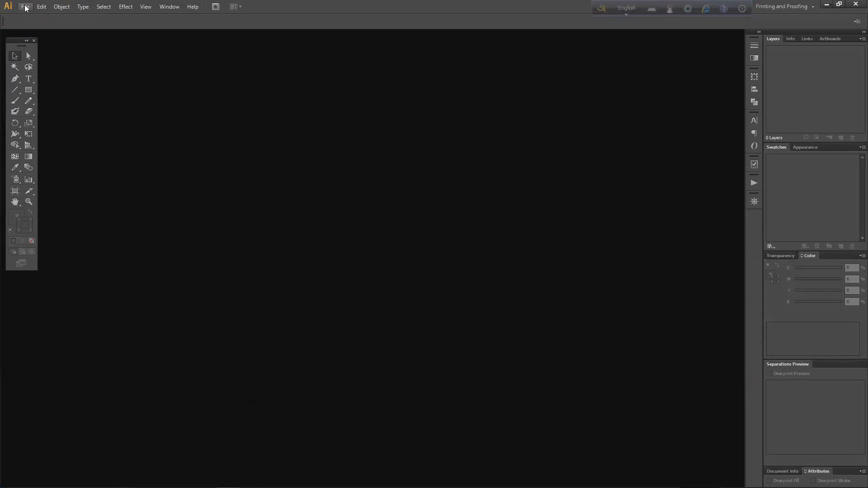
{"action": "left_click", "coordinate": [26, 8]}
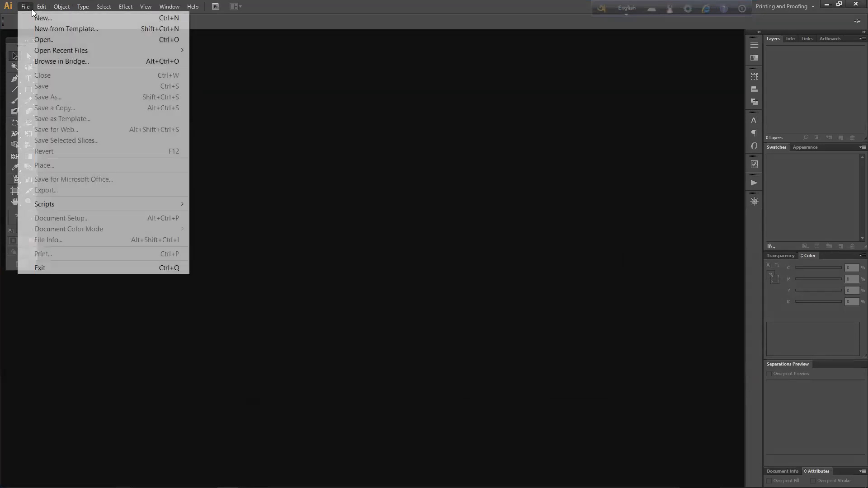
{"action": "left_click", "coordinate": [42, 18]}
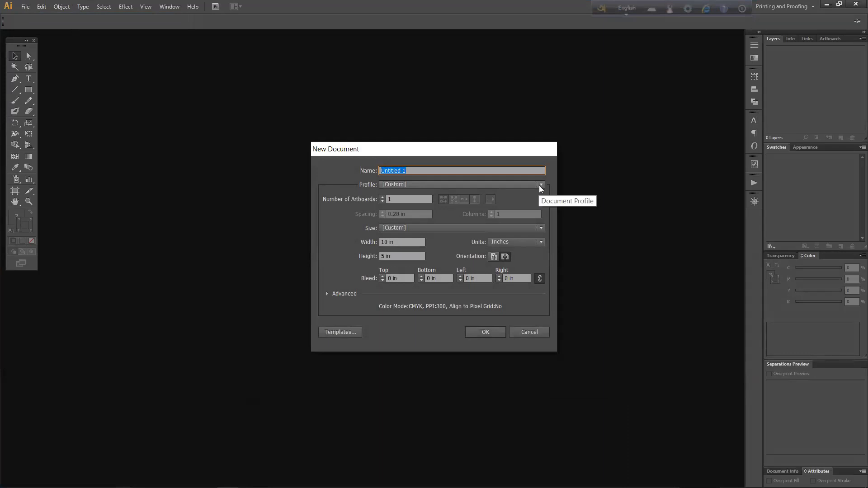
{"action": "left_click", "coordinate": [541, 189]}
{"action": "left_click", "coordinate": [398, 206]}
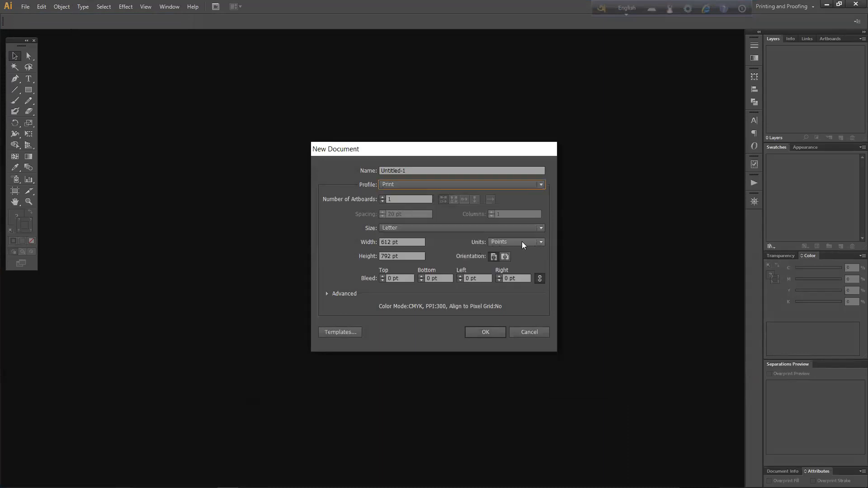
{"action": "left_click", "coordinate": [541, 242]}
{"action": "left_click", "coordinate": [511, 272]}
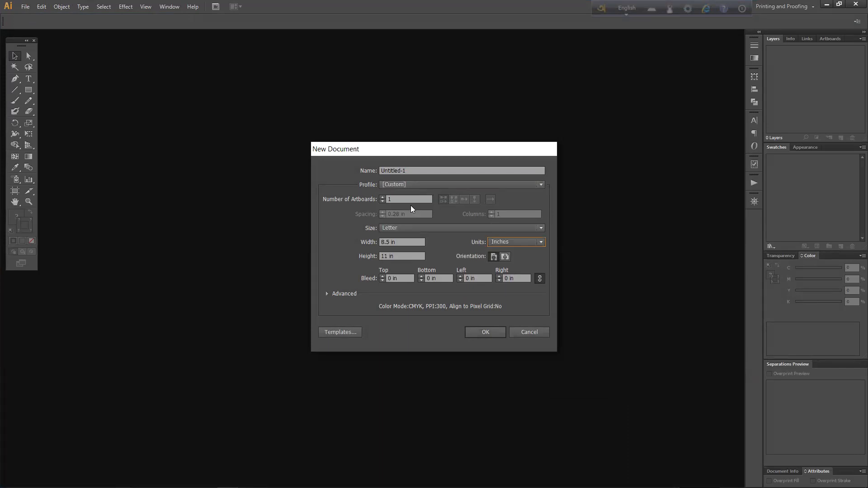
- Set the new document's width to 3.5 in and height to 2 in, and create it
{"action": "left_click", "coordinate": [400, 243]}
{"action": "key", "text": "BackSpace"}
{"action": "key", "text": "BackSpace"}
{"action": "key", "text": "BackSpace"}
{"action": "key", "text": "BackSpace"}
{"action": "key", "text": "BackSpace"}
{"action": "key", "text": "BackSpace"}
{"action": "type", "text": "3.5"}
{"action": "left_click_drag", "start_coordinate": [395, 256], "coordinate": [378, 261]}
{"action": "key", "text": "BackSpace"}
{"action": "type", "text": "2"}
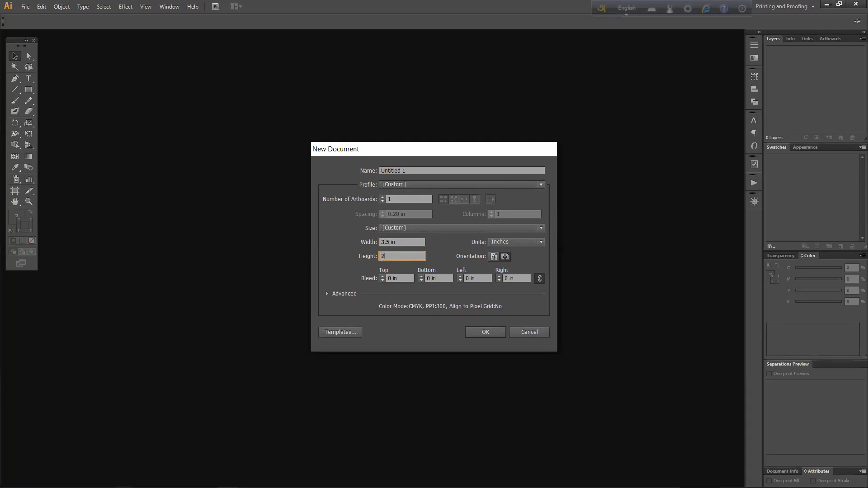
{"action": "left_click", "coordinate": [486, 332]}
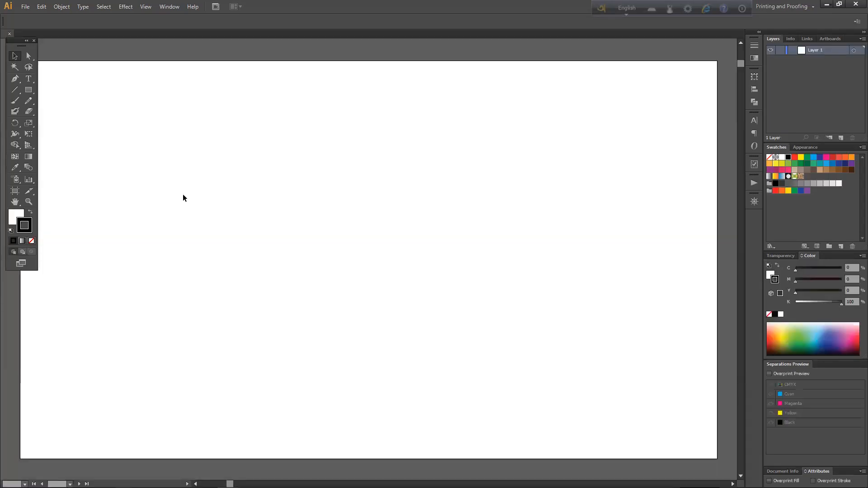
- Create a second 3.5 in by 2 in document with a bleed around the artboard
{"action": "left_click", "coordinate": [26, 6]}
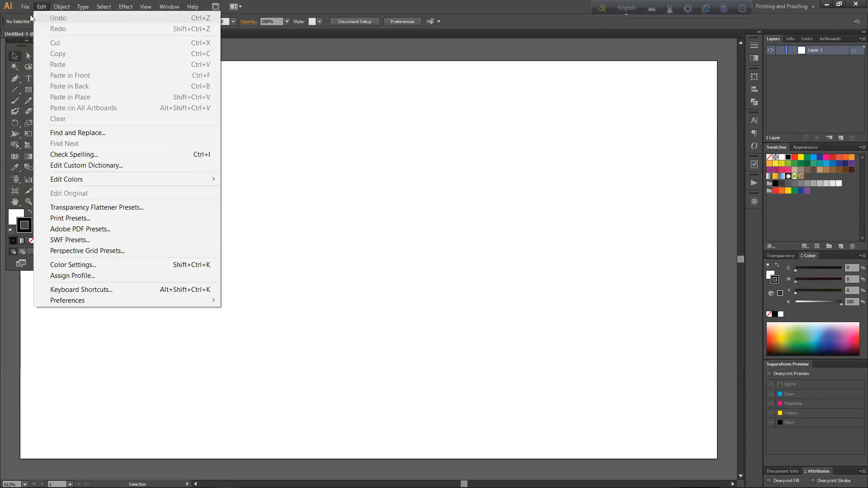
{"action": "key", "text": "ctrl+n"}
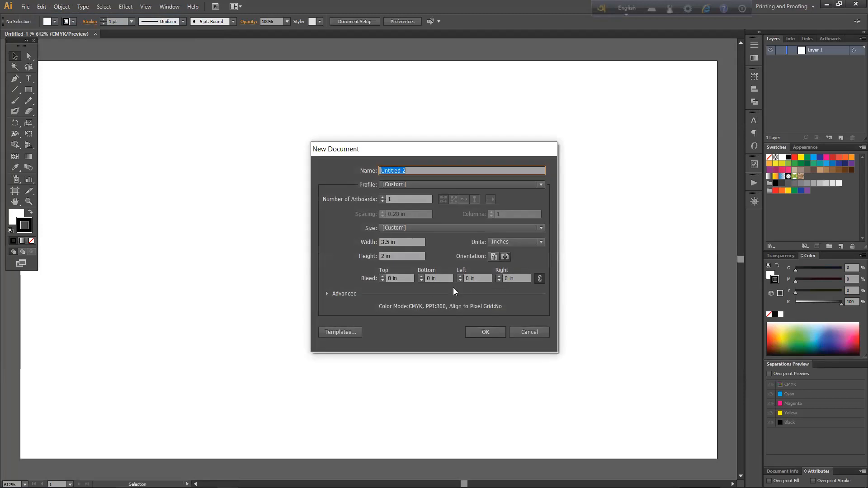
{"action": "left_click", "coordinate": [382, 280]}
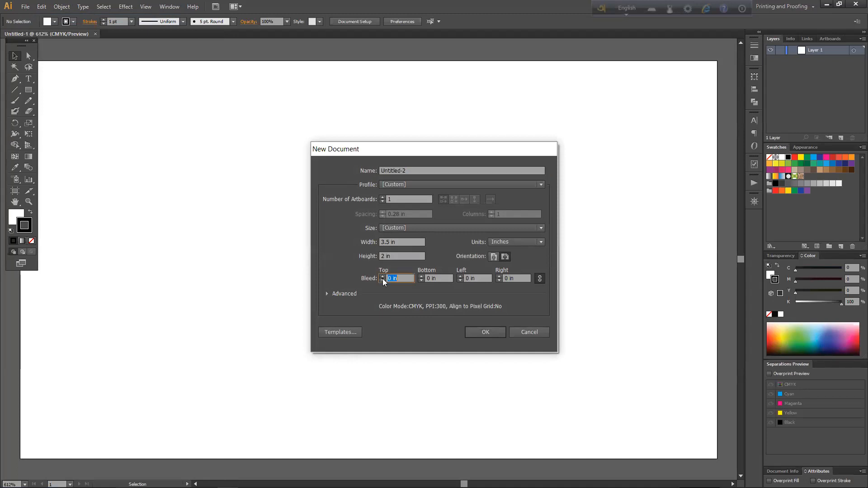
{"action": "left_click", "coordinate": [383, 276]}
{"action": "left_click", "coordinate": [382, 277]}
{"action": "left_click", "coordinate": [382, 277]}
{"action": "left_click", "coordinate": [382, 280]}
{"action": "left_click", "coordinate": [382, 280]}
{"action": "left_click", "coordinate": [481, 330]}
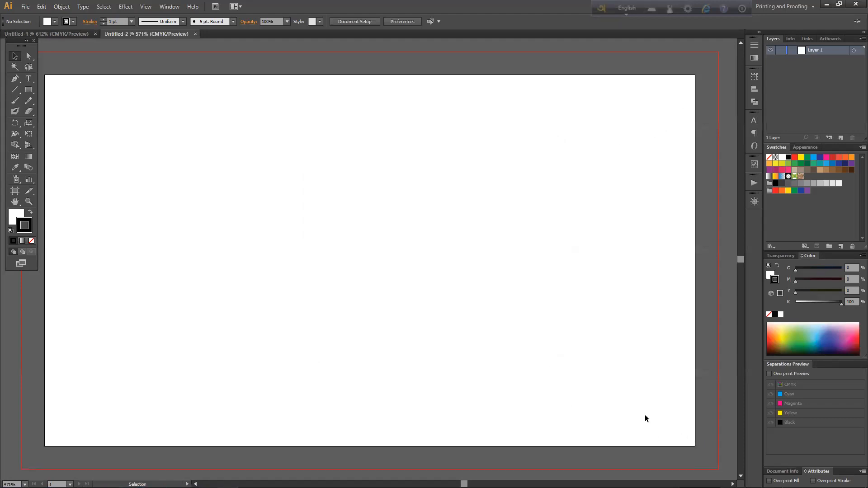
{"action": "key", "text": "a"}
{"action": "key", "text": "ctrl+minus"}
{"action": "key", "text": "ctrl+minus"}
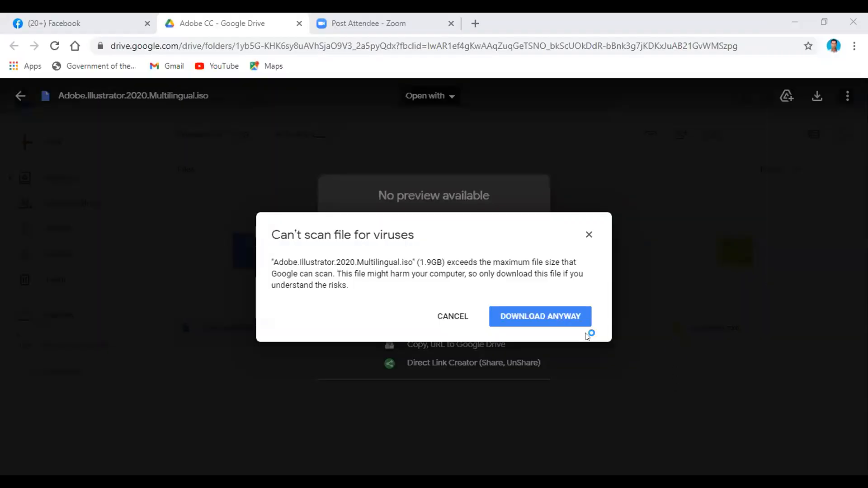
- Download Adobe.Illustrator.2020.Multilingual.iso from the shared Google Drive folder, accepting the download without a virus scan
{"action": "left_click", "coordinate": [559, 317]}
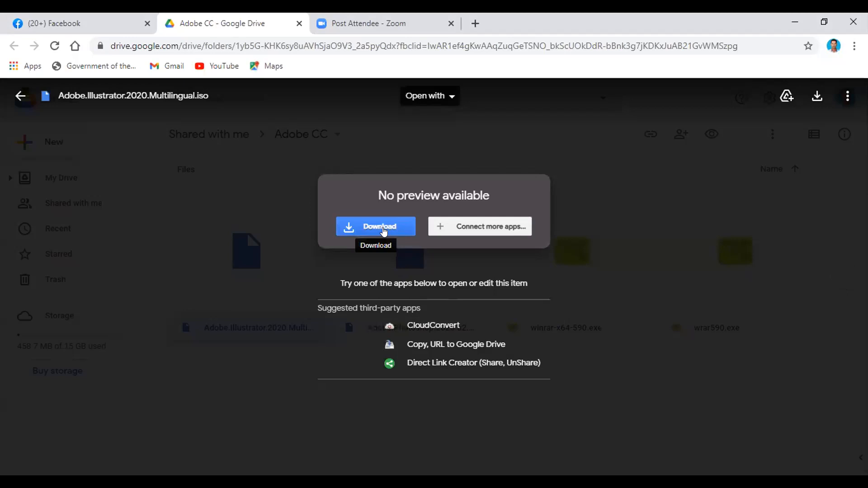
{"action": "left_click", "coordinate": [384, 230]}
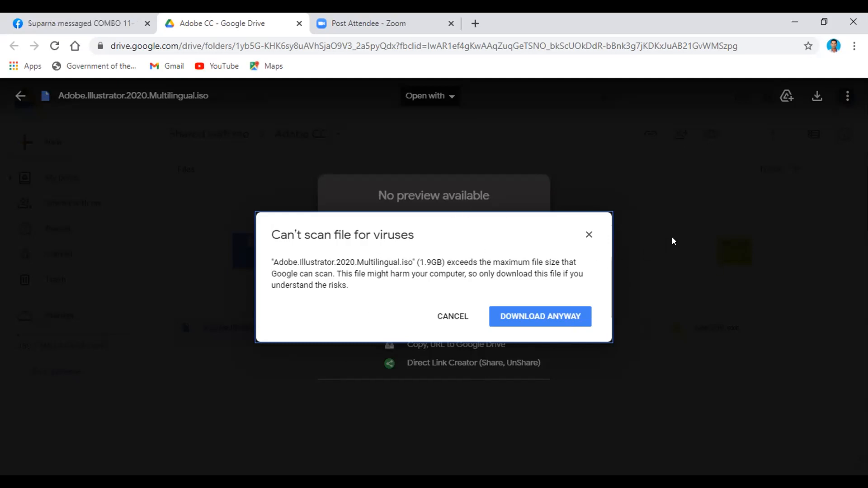
{"action": "left_click", "coordinate": [507, 316]}
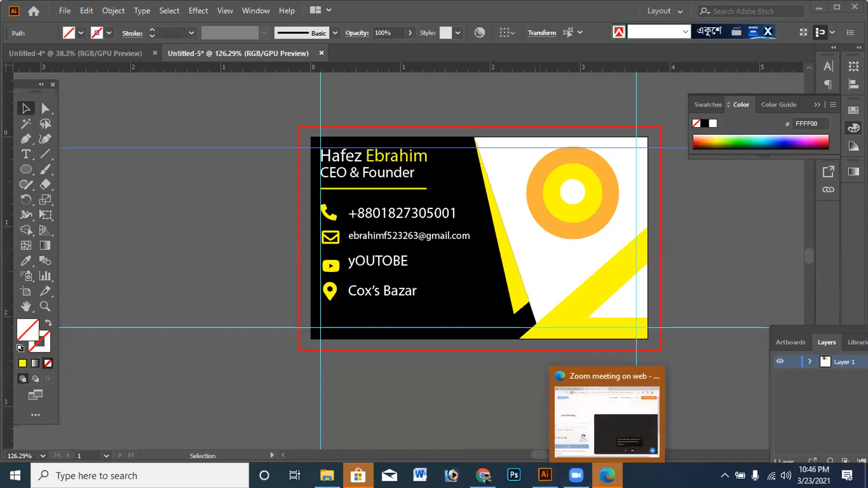
- Move the concentric circle logo slightly down and left within the card's white area, centering it at about X 2.86 in, Y 0.67 in
{"action": "mouse_move", "coordinate": [576, 476]}
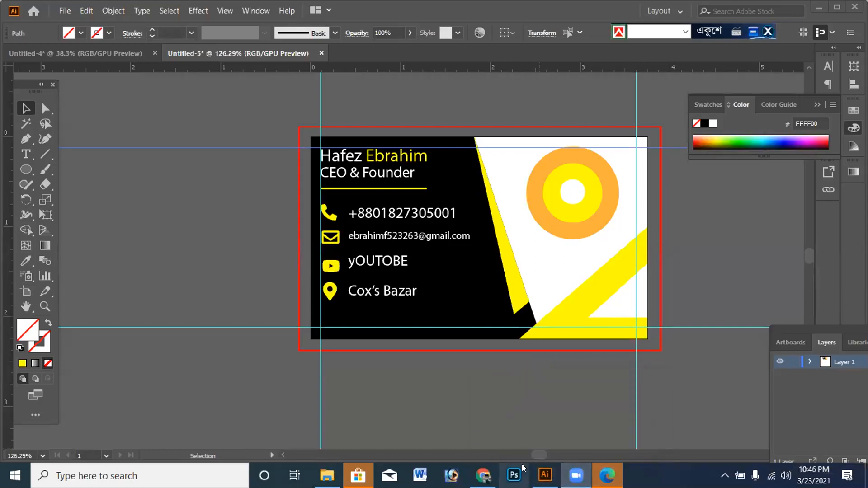
{"action": "mouse_move", "coordinate": [545, 476]}
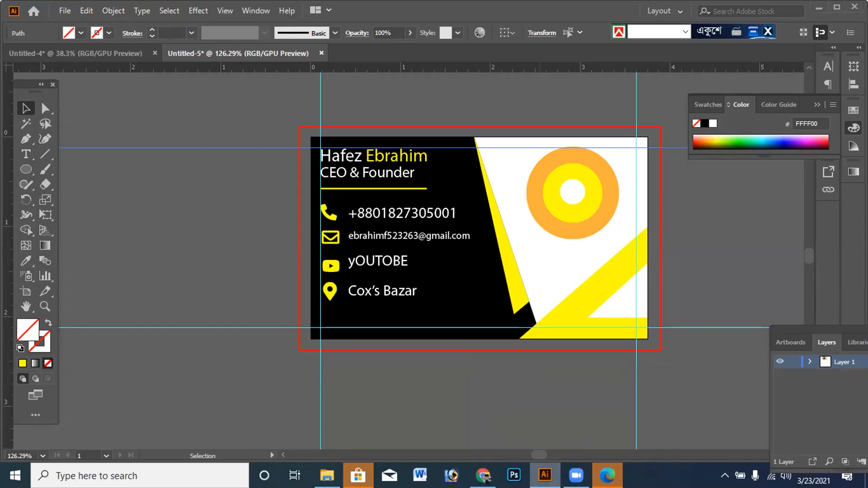
{"action": "left_click", "coordinate": [522, 382]}
{"action": "key", "text": "z"}
{"action": "left_click_drag", "start_coordinate": [523, 379], "coordinate": [303, 374]}
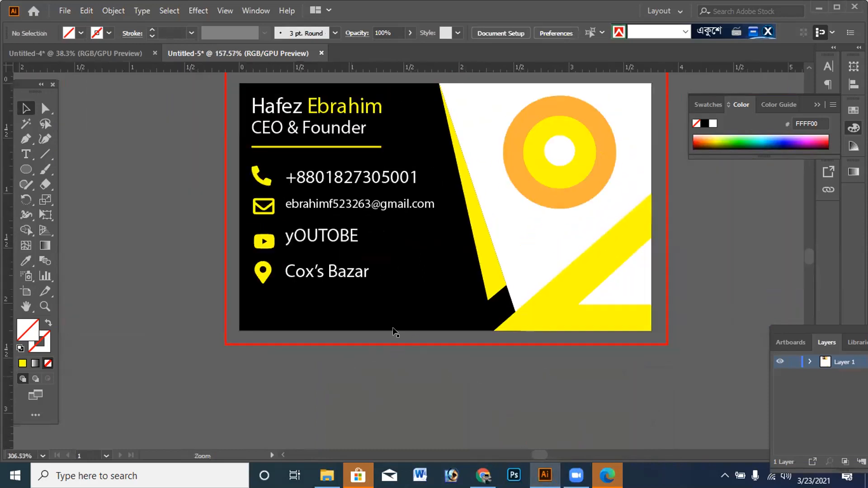
{"action": "left_click_drag", "start_coordinate": [225, 200], "coordinate": [235, 257]}
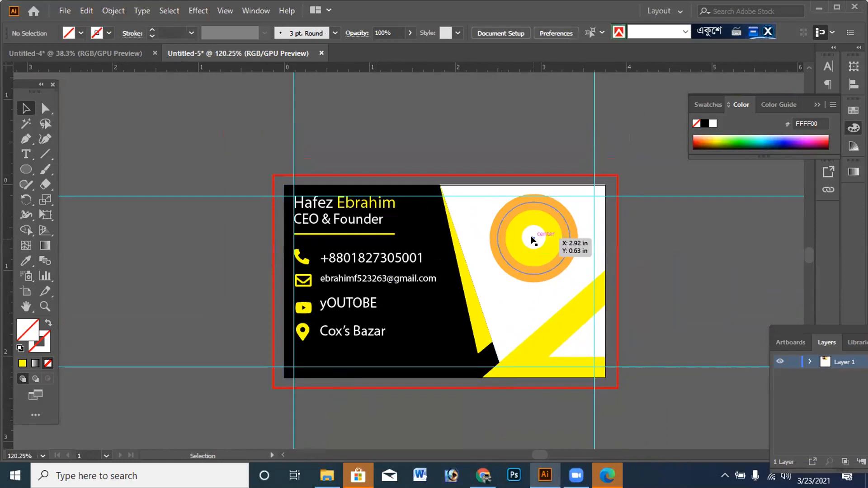
{"action": "mouse_move", "coordinate": [532, 240]}
{"action": "left_mouse_down"}
{"action": "mouse_move", "coordinate": [533, 249]}
{"action": "mouse_move", "coordinate": [532, 233]}
{"action": "mouse_move", "coordinate": [528, 239]}
{"action": "left_mouse_up"}
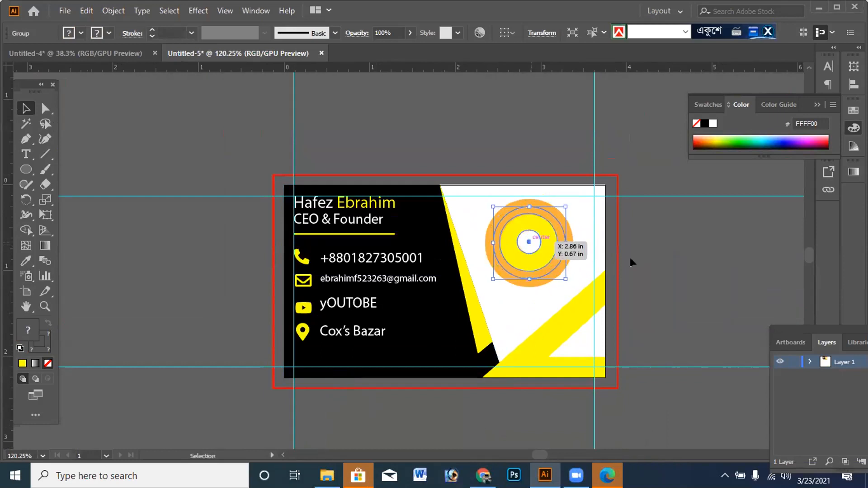
{"action": "left_click", "coordinate": [652, 257]}
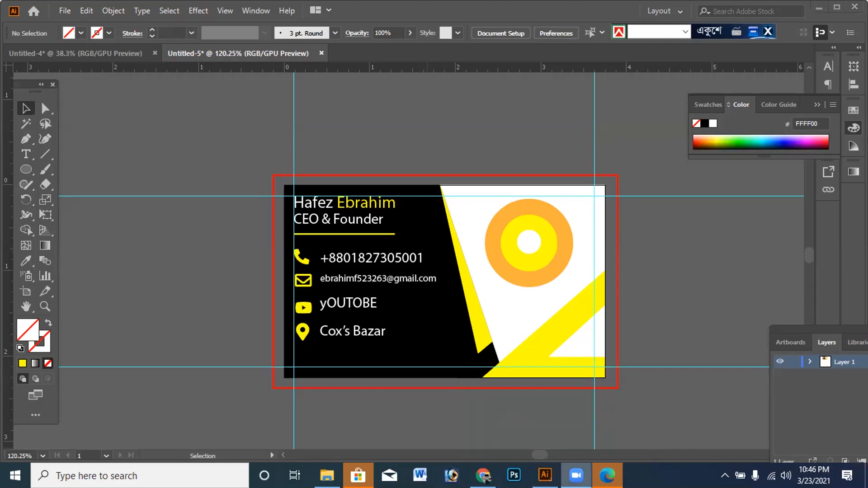
{"action": "left_click", "coordinate": [545, 476]}
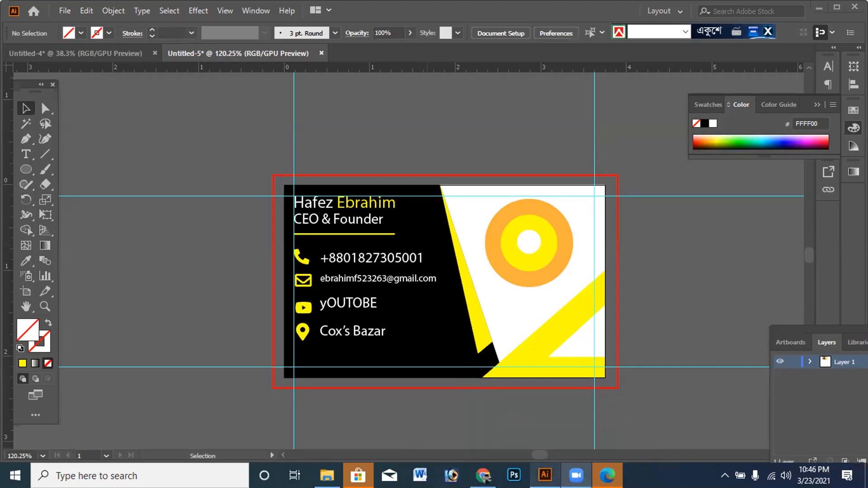
{"action": "mouse_move", "coordinate": [576, 476]}
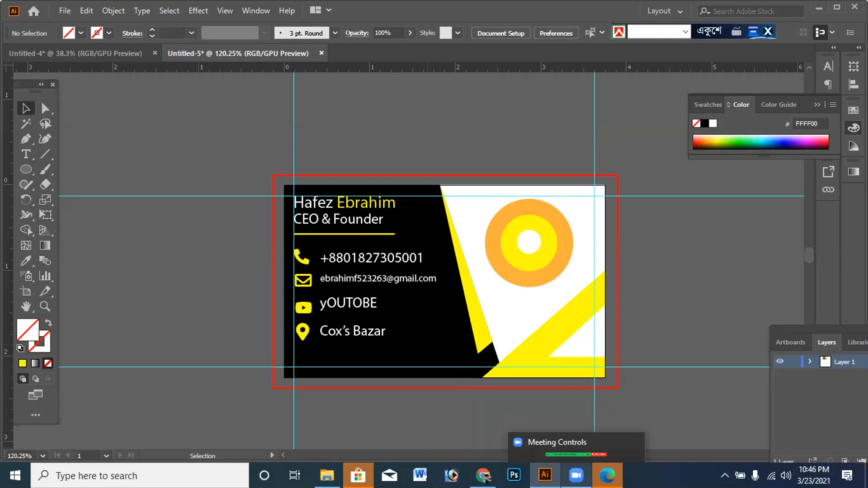
{"action": "mouse_move", "coordinate": [545, 476]}
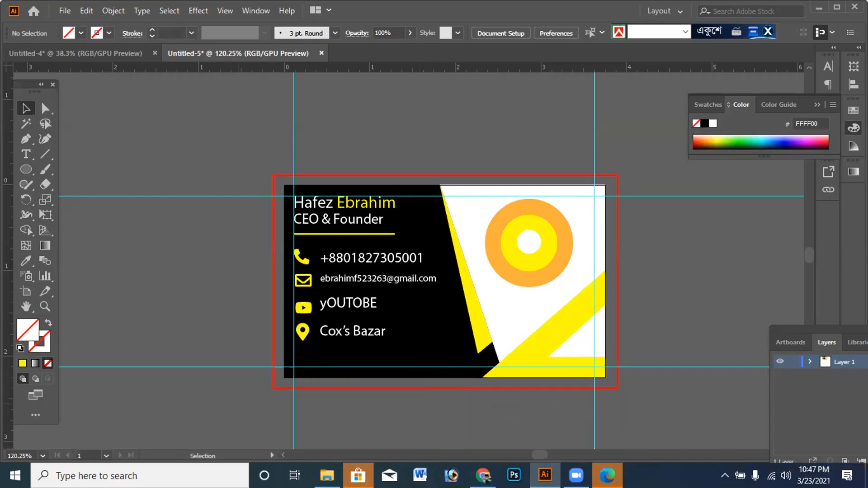
{"action": "mouse_move", "coordinate": [483, 478]}
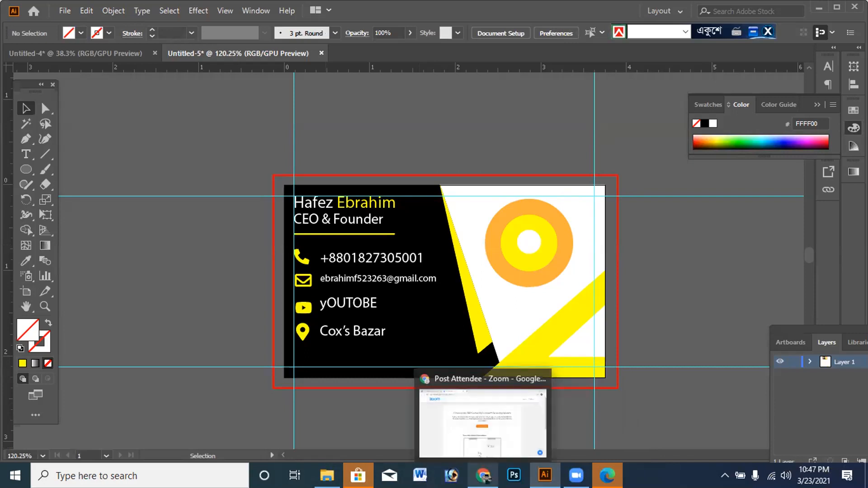
{"action": "left_click", "coordinate": [483, 476]}
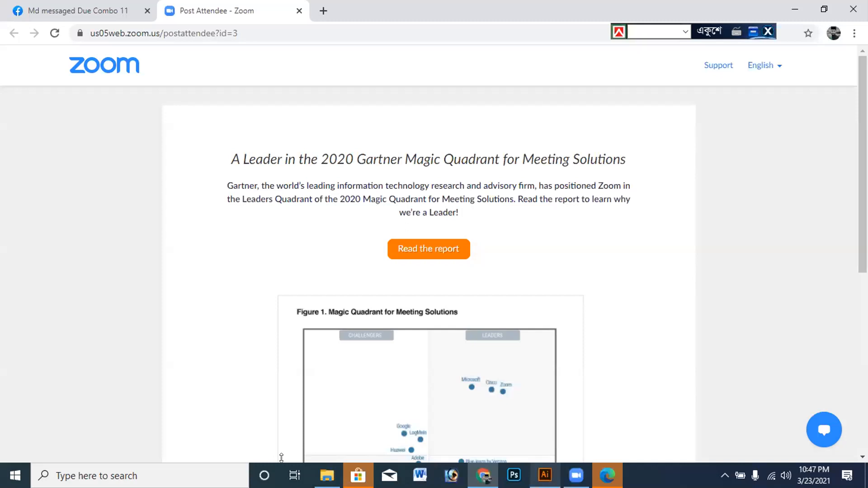
{"action": "key", "text": "alt+Tab"}
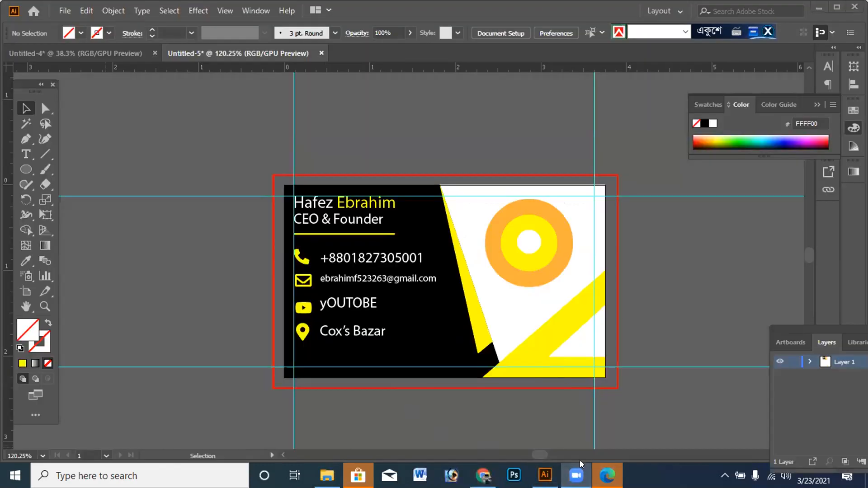
{"action": "left_click", "coordinate": [563, 431]}
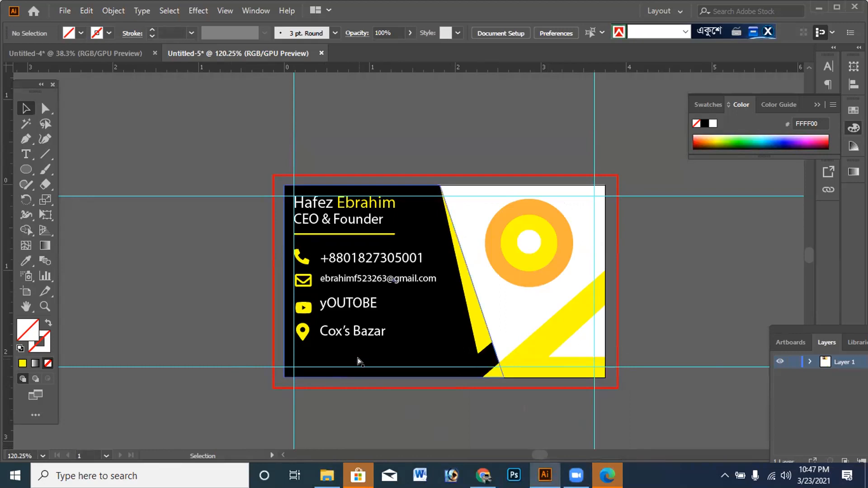
- Examine the business card's contact details and artwork against the margin guides at 200% magnification
{"action": "key", "text": "a"}
{"action": "key", "text": "ctrl+minus"}
{"action": "key", "text": "ctrl+minus"}
{"action": "key", "text": "ctrl+plus"}
{"action": "key", "text": "ctrl+plus"}
{"action": "key", "text": "ctrl+plus"}
{"action": "left_click_drag", "start_coordinate": [355, 355], "coordinate": [356, 352]}
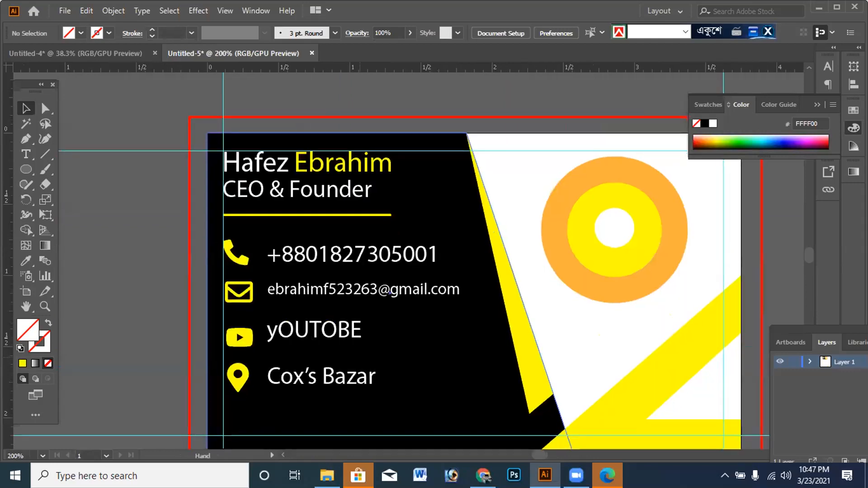
{"action": "left_click_drag", "start_coordinate": [592, 385], "coordinate": [565, 362]}
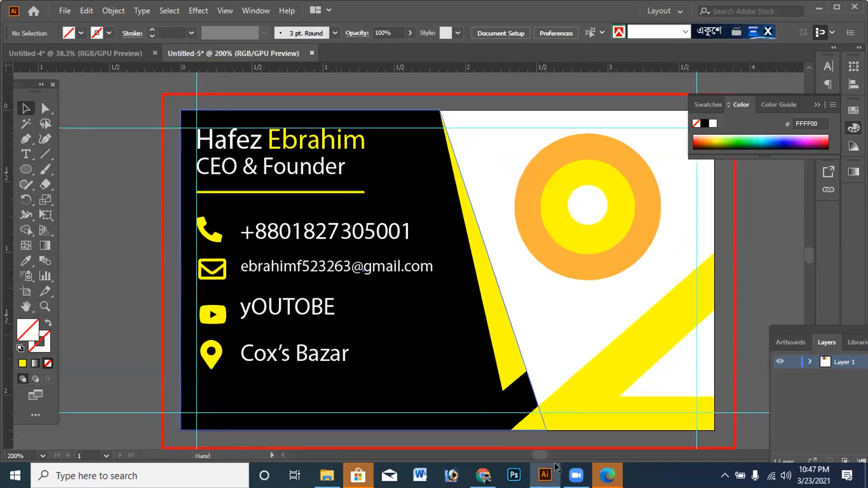
{"action": "left_click_drag", "start_coordinate": [100, 444], "coordinate": [65, 444]}
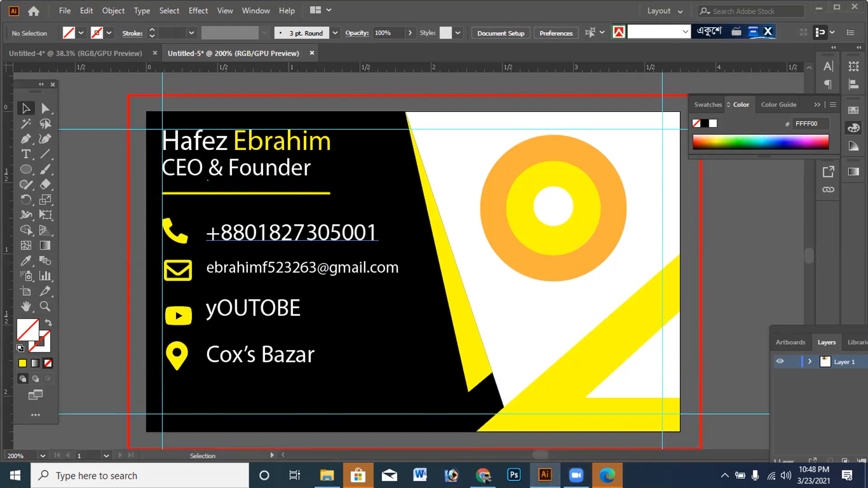
{"action": "left_click", "coordinate": [296, 234]}
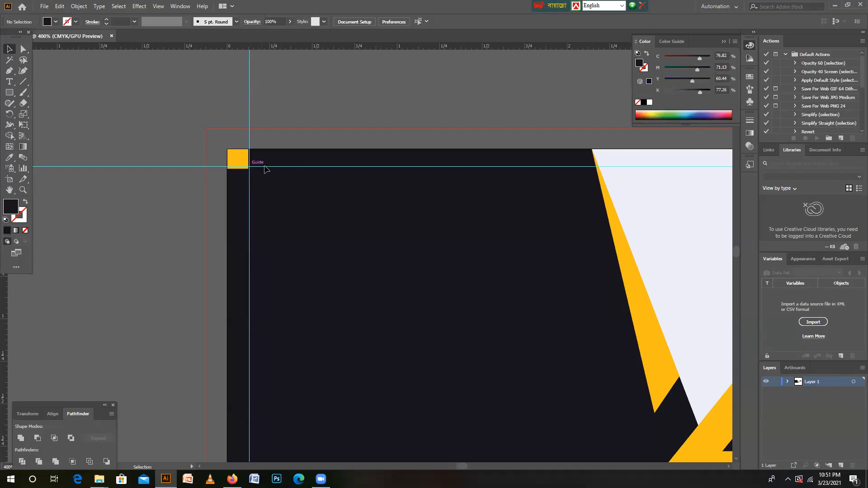
- Unlock the guides and align the vertical guide with the right edge of the yellow square in the card's upper-left corner
{"action": "key", "text": "ctrl"}
{"action": "key", "text": "ctrl+plus"}
{"action": "key", "text": "ctrl+plus"}
{"action": "key", "text": "ctrl+minus"}
{"action": "key", "text": "ctrl+minus"}
{"action": "key", "text": "ctrl+minus"}
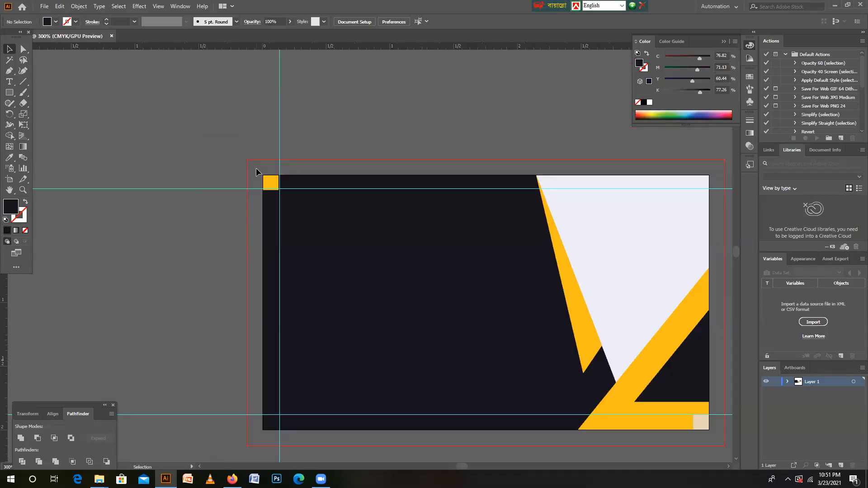
{"action": "key", "text": "ctrl+plus"}
{"action": "key", "text": "ctrl+plus"}
{"action": "key", "text": "ctrl+plus"}
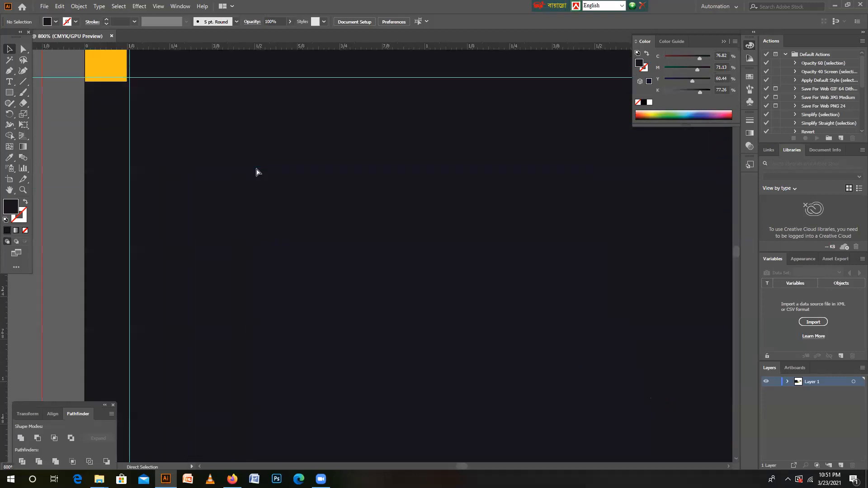
{"action": "scroll", "coordinate": [140, 142], "scroll_direction": "up", "scroll_amount": 2}
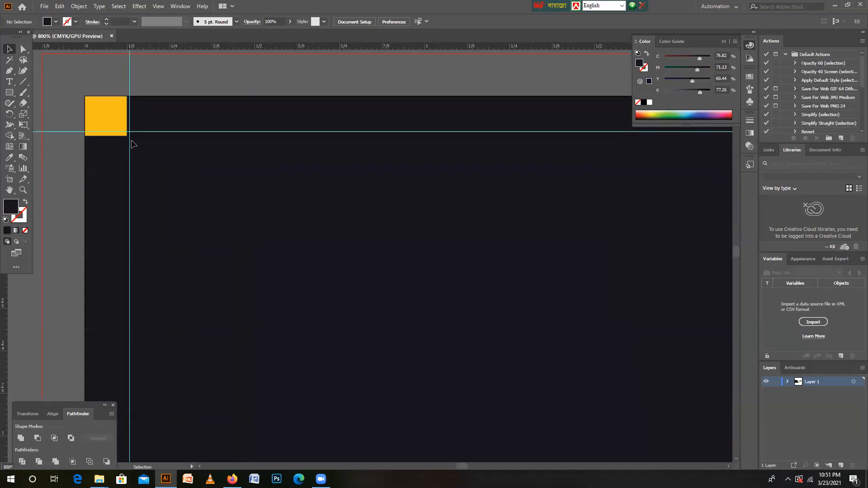
{"action": "scroll", "coordinate": [136, 142], "scroll_direction": "up", "scroll_amount": 2}
{"action": "key", "text": "ctrl+plus"}
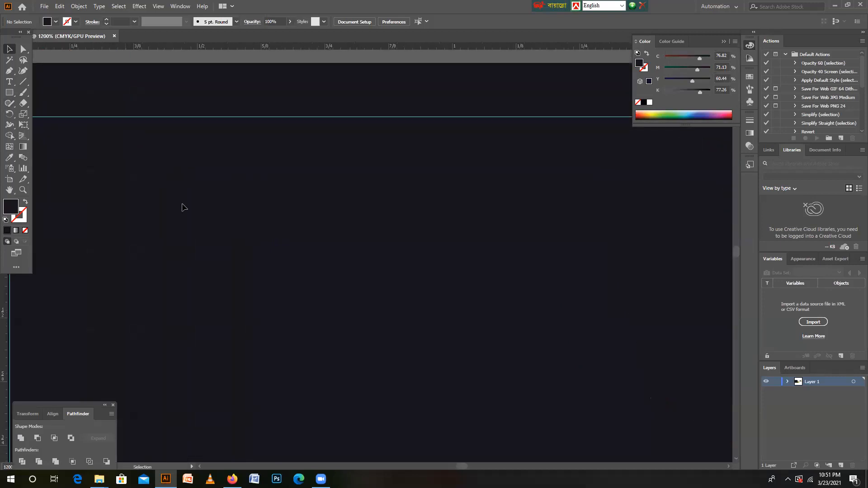
{"action": "left_click_drag", "start_coordinate": [460, 464], "coordinate": [458, 464]}
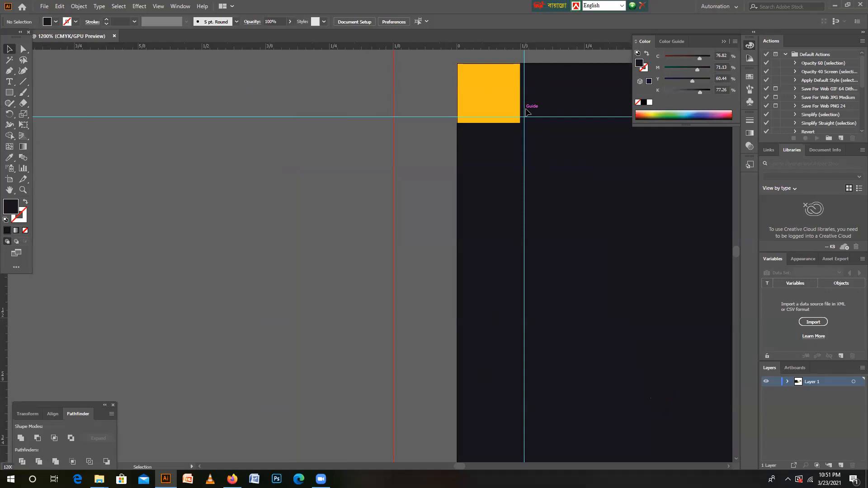
{"action": "right_click", "coordinate": [227, 184]}
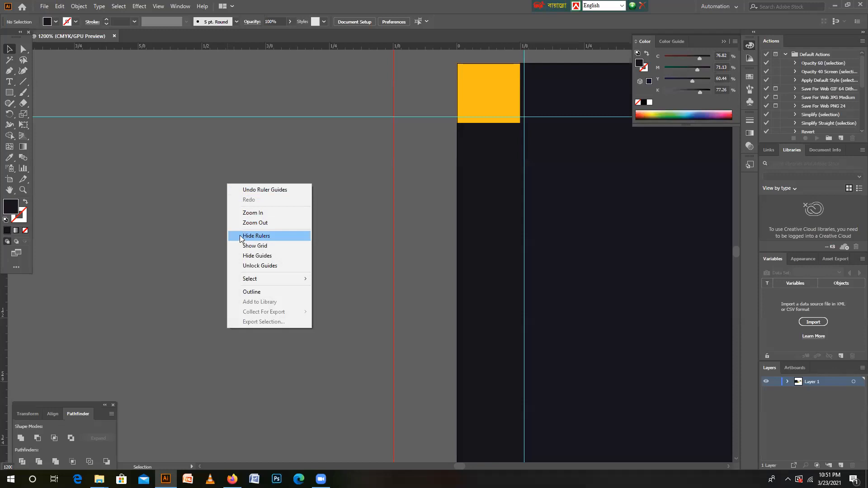
{"action": "left_click", "coordinate": [259, 265]}
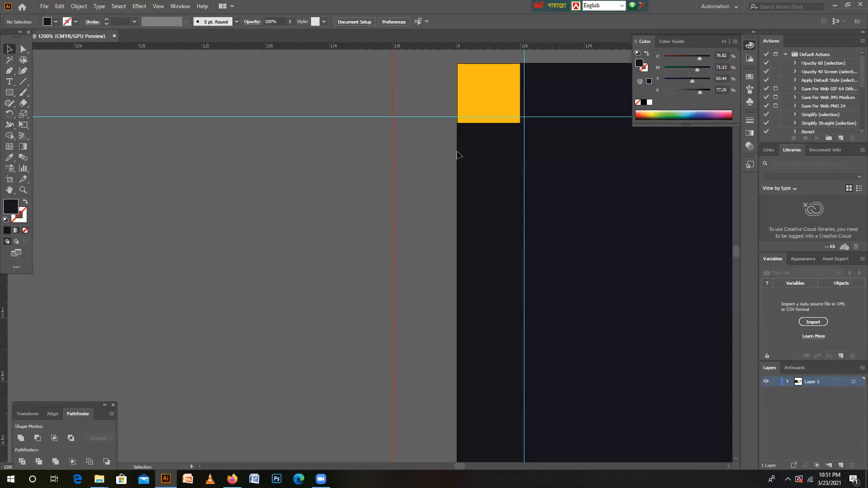
{"action": "left_click_drag", "start_coordinate": [525, 115], "coordinate": [521, 117]}
{"action": "left_click", "coordinate": [521, 116]}
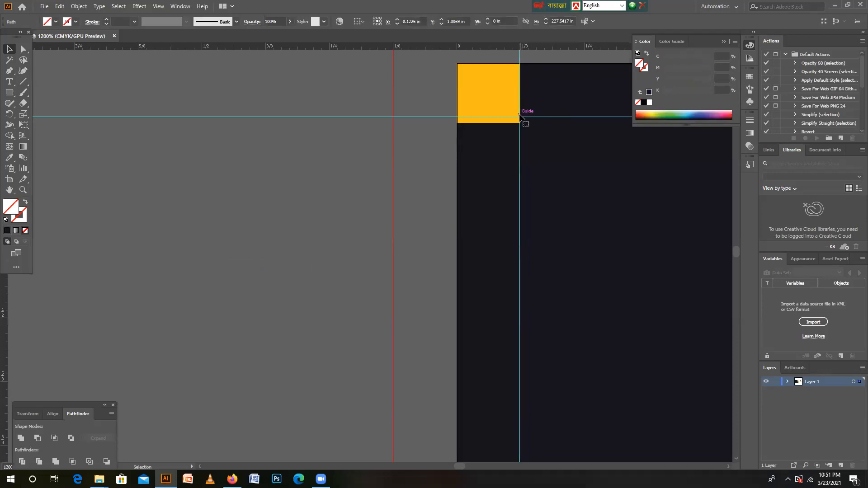
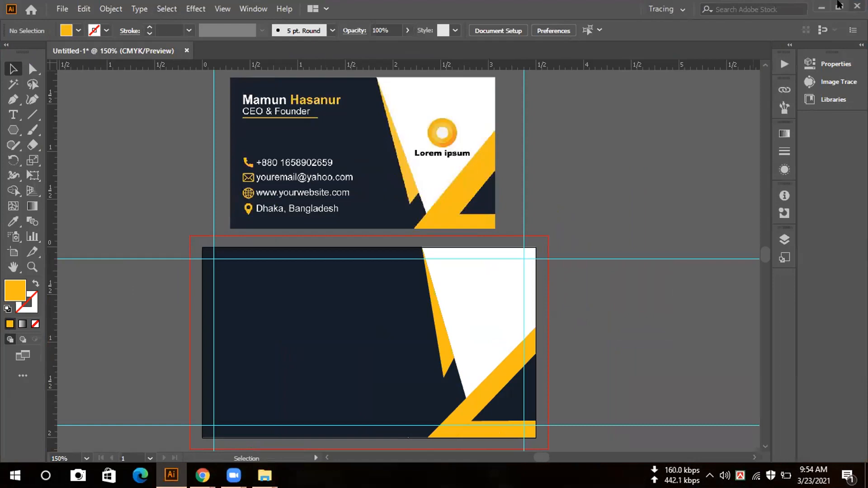
- Switch to the Downloads folder in File Explorer and locate the gmail EPS file
{"action": "key", "text": "super+d"}
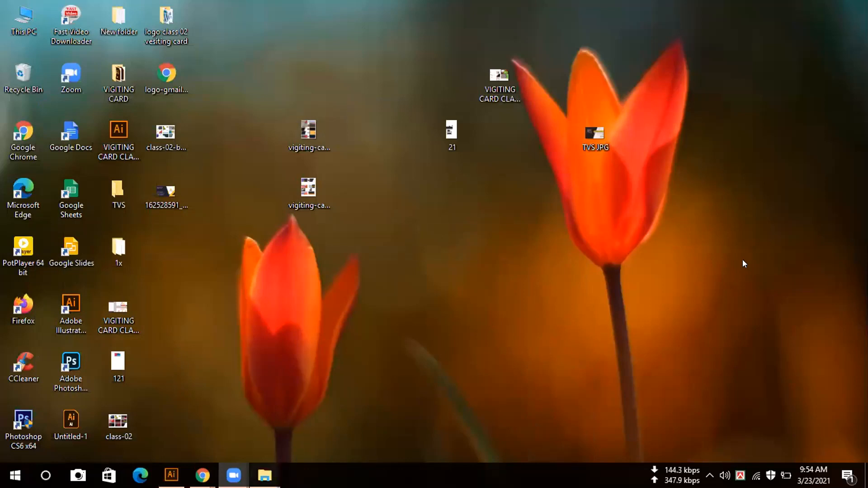
{"action": "left_click", "coordinate": [265, 476]}
{"action": "left_click", "coordinate": [299, 418]}
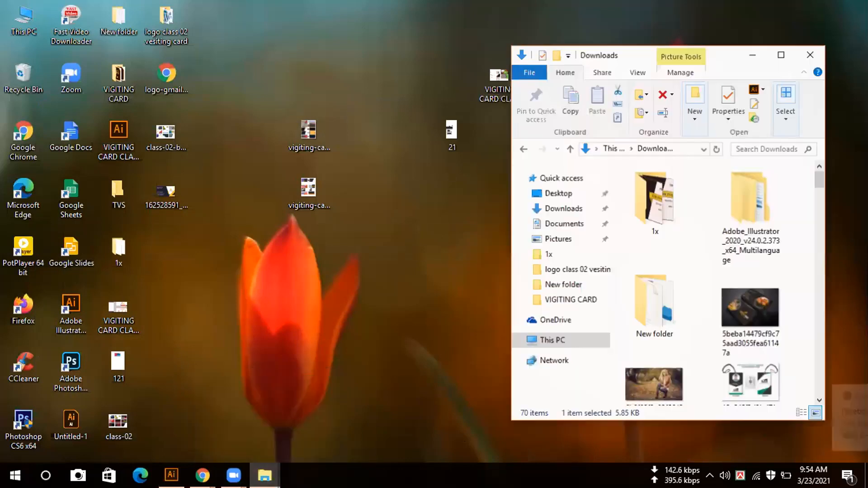
{"action": "scroll", "coordinate": [621, 221], "scroll_direction": "down", "scroll_amount": 10}
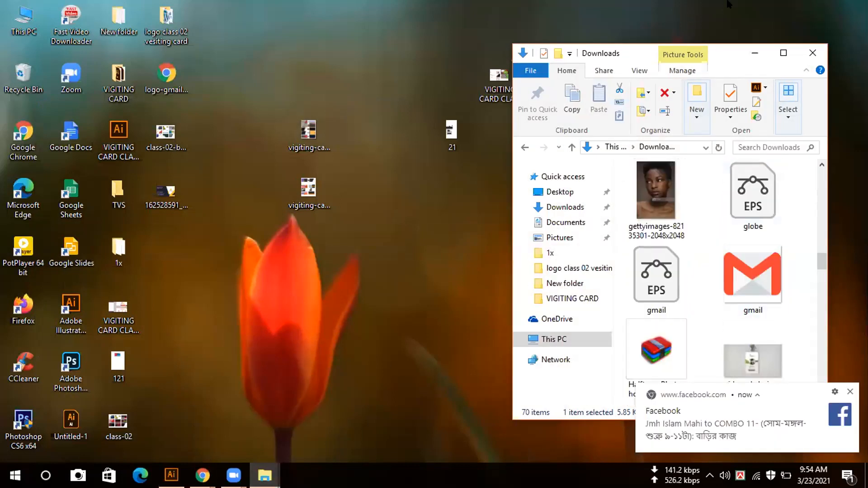
{"action": "left_click", "coordinate": [172, 476]}
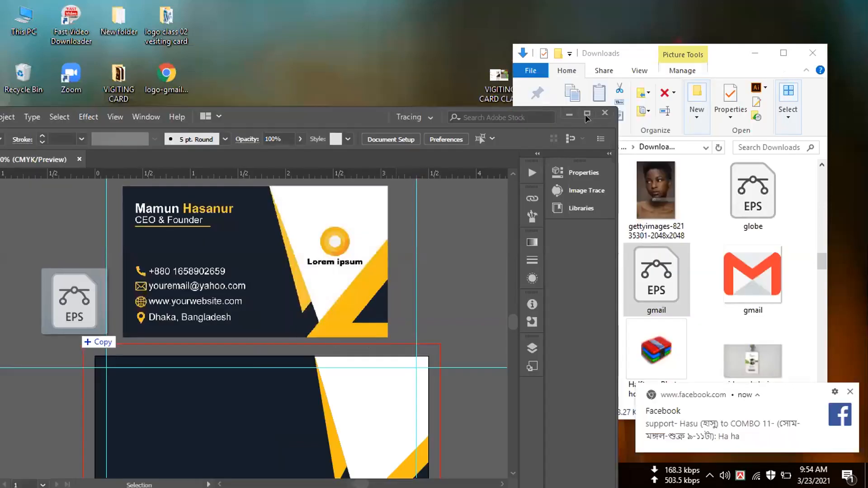
{"action": "left_click_drag", "start_coordinate": [488, 298], "coordinate": [287, 248]}
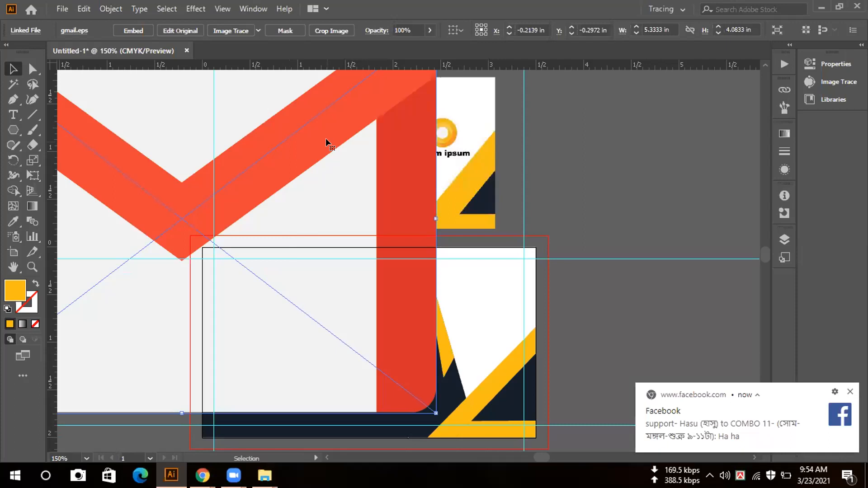
{"action": "key", "text": "Delete"}
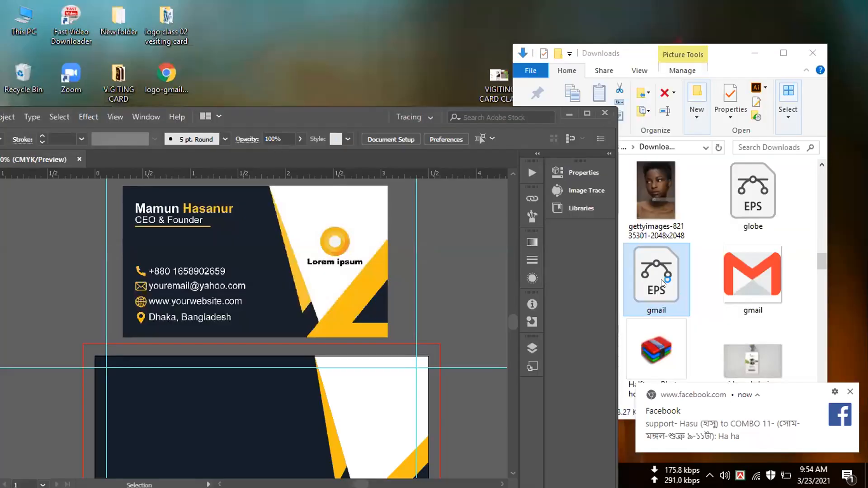
- Open gmail.eps from the Downloads folder in Illustrator and maximize the window
{"action": "double_click", "coordinate": [662, 282]}
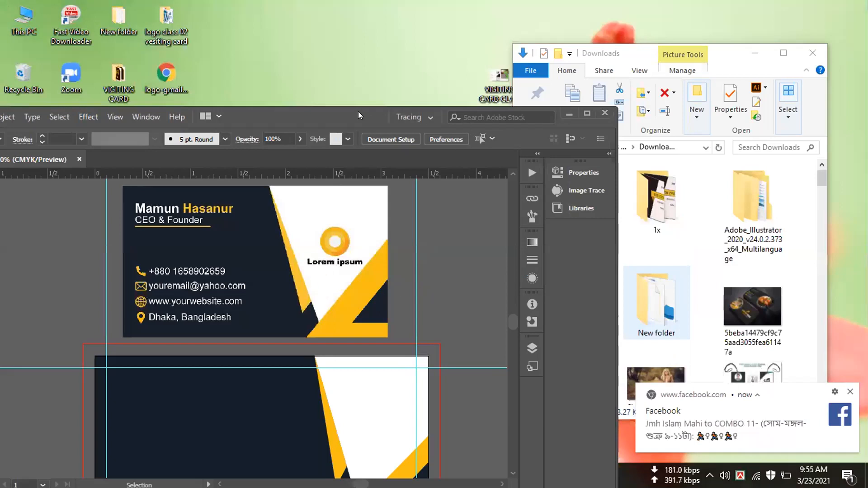
{"action": "left_click_drag", "start_coordinate": [379, 108], "coordinate": [549, 64]}
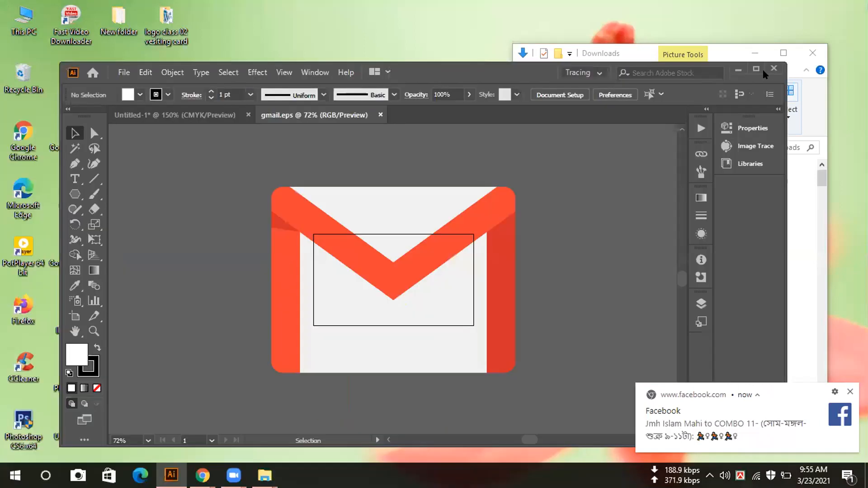
{"action": "left_click", "coordinate": [756, 68]}
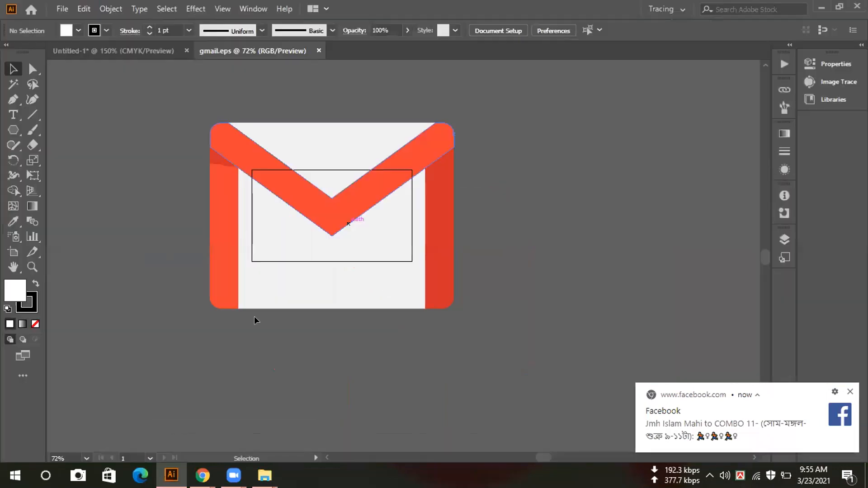
- Try to move the Gmail envelope artwork from gmail.eps into the Untitled-1 business card document
{"action": "left_click_drag", "start_coordinate": [322, 211], "coordinate": [572, 232]}
{"action": "left_click_drag", "start_coordinate": [243, 327], "coordinate": [194, 345]}
{"action": "left_click_drag", "start_coordinate": [321, 343], "coordinate": [324, 344]}
{"action": "left_click_drag", "start_coordinate": [332, 329], "coordinate": [94, 45]}
{"action": "scroll", "coordinate": [318, 207], "scroll_direction": "down", "scroll_amount": 2}
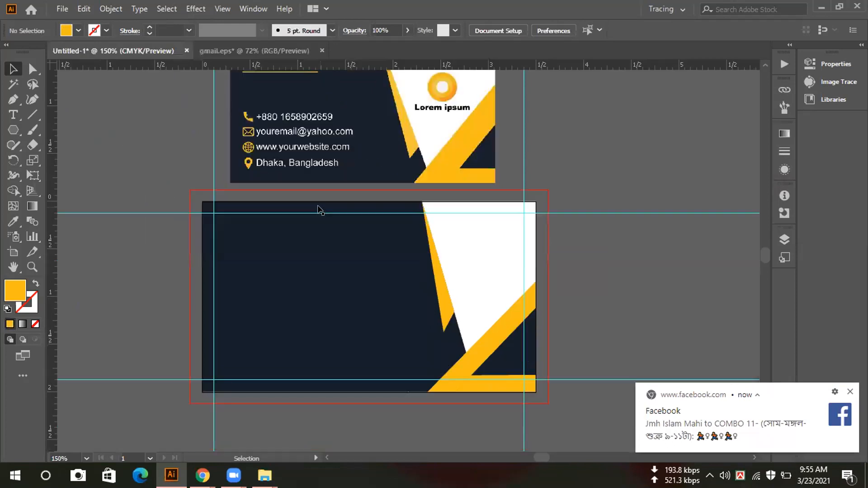
{"action": "scroll", "coordinate": [319, 209], "scroll_direction": "down", "scroll_amount": 7}
{"action": "scroll", "coordinate": [316, 208], "scroll_direction": "up", "scroll_amount": 7}
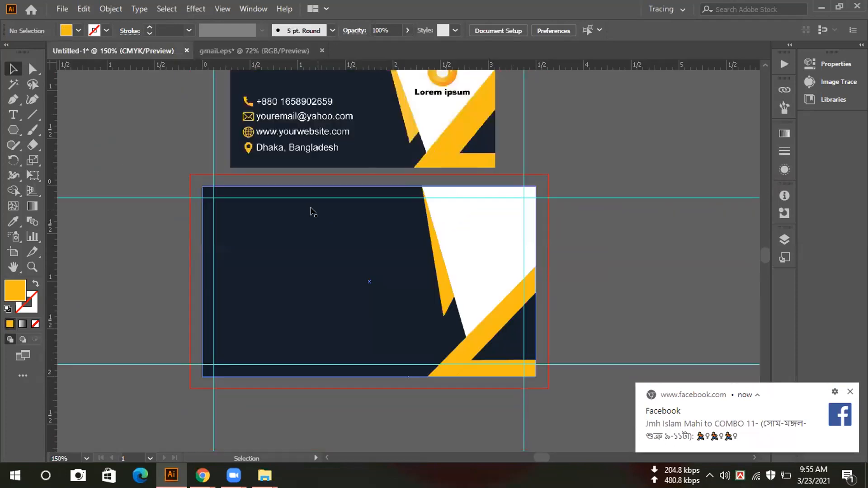
{"action": "scroll", "coordinate": [307, 209], "scroll_direction": "up", "scroll_amount": 3}
{"action": "scroll", "coordinate": [296, 209], "scroll_direction": "down", "scroll_amount": 7}
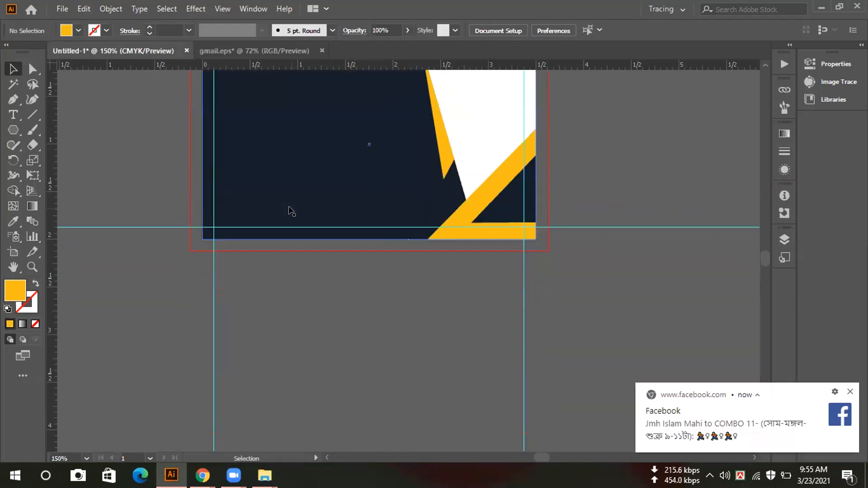
{"action": "scroll", "coordinate": [292, 211], "scroll_direction": "down", "scroll_amount": 4}
{"action": "scroll", "coordinate": [291, 209], "scroll_direction": "up", "scroll_amount": 6}
- Return to the gmail.eps document and move the envelope artwork to the right of its artboard
{"action": "left_click", "coordinate": [226, 51]}
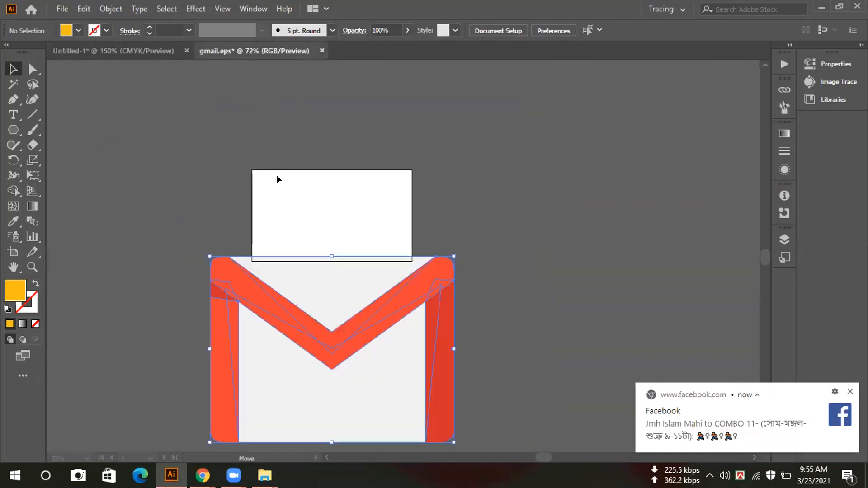
{"action": "left_click", "coordinate": [289, 192]}
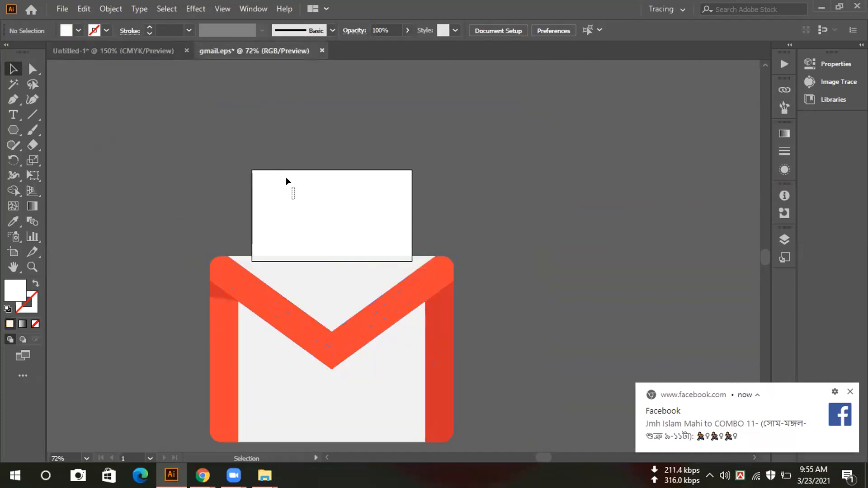
{"action": "left_click_drag", "start_coordinate": [322, 295], "coordinate": [549, 194]}
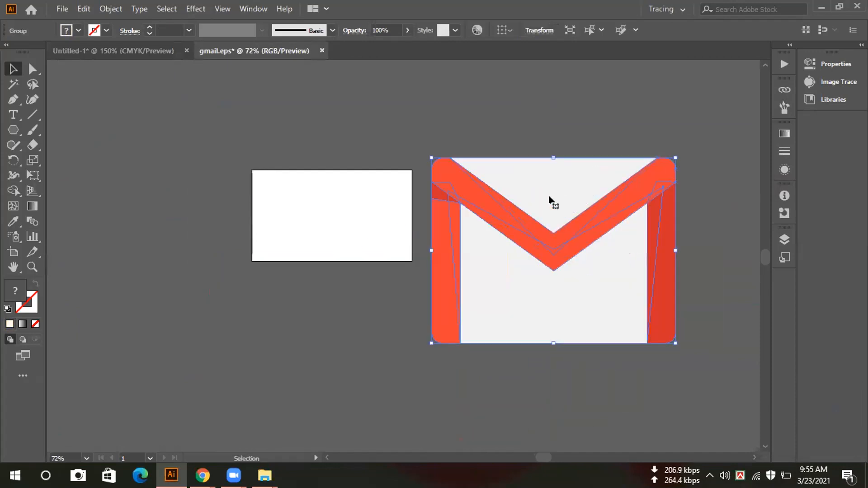
- Try ungrouping the Gmail envelope artwork and undo the ungrouping
{"action": "right_click", "coordinate": [524, 206]}
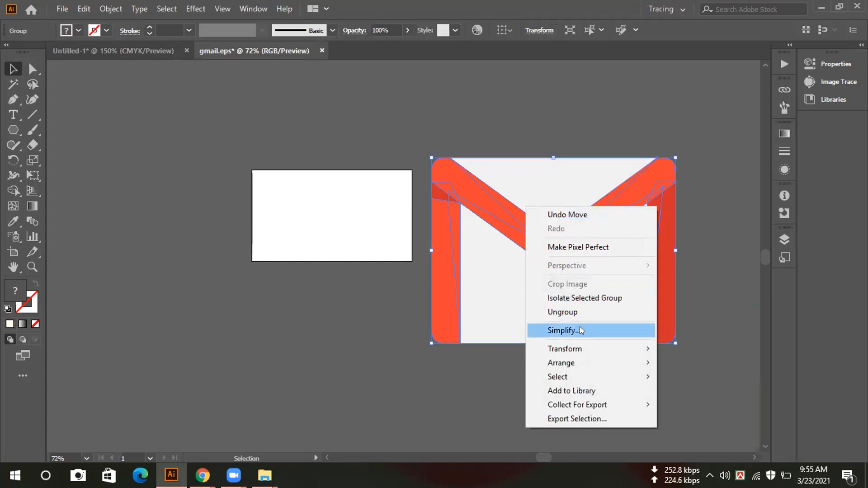
{"action": "left_click", "coordinate": [571, 312]}
{"action": "right_click", "coordinate": [542, 227]}
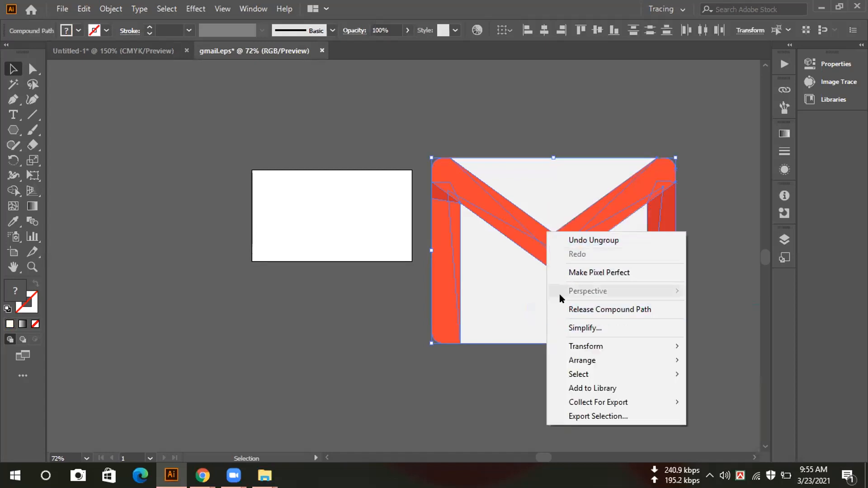
{"action": "left_click", "coordinate": [572, 240]}
{"action": "left_click", "coordinate": [367, 216]}
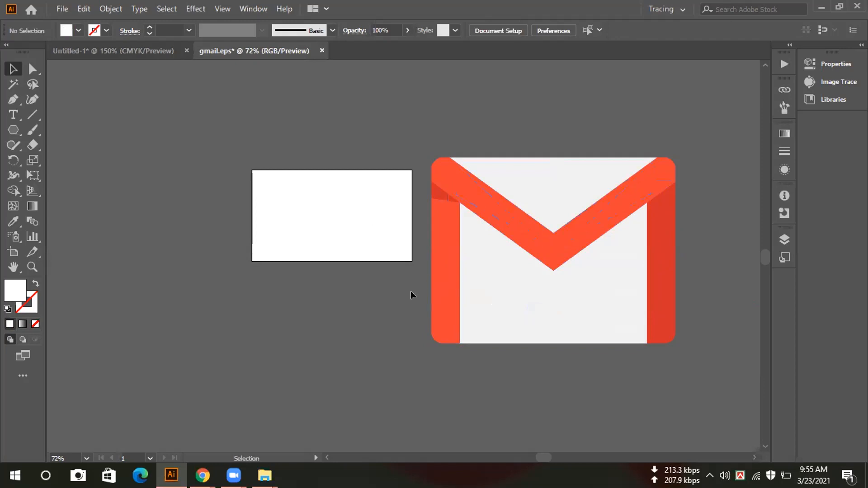
{"action": "scroll", "coordinate": [509, 344], "scroll_direction": "down", "scroll_amount": 1}
{"action": "scroll", "coordinate": [509, 341], "scroll_direction": "up", "scroll_amount": 1}
{"action": "double_click", "coordinate": [18, 293]}
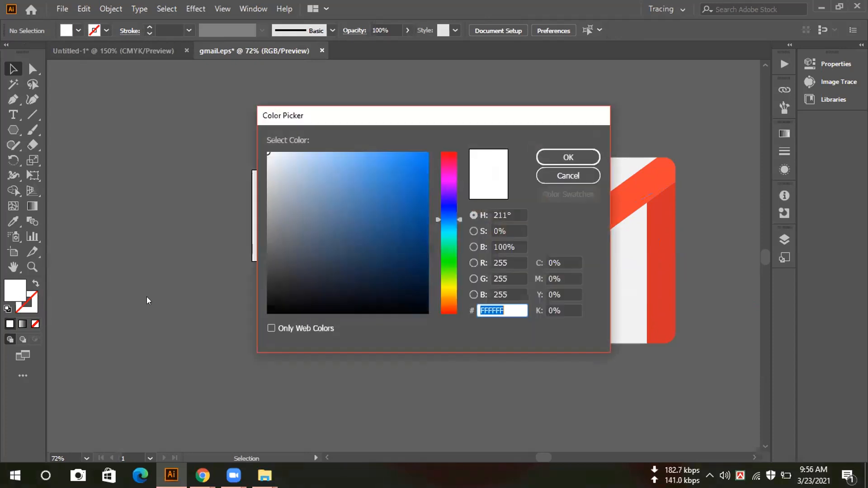
{"action": "left_click", "coordinate": [444, 287]}
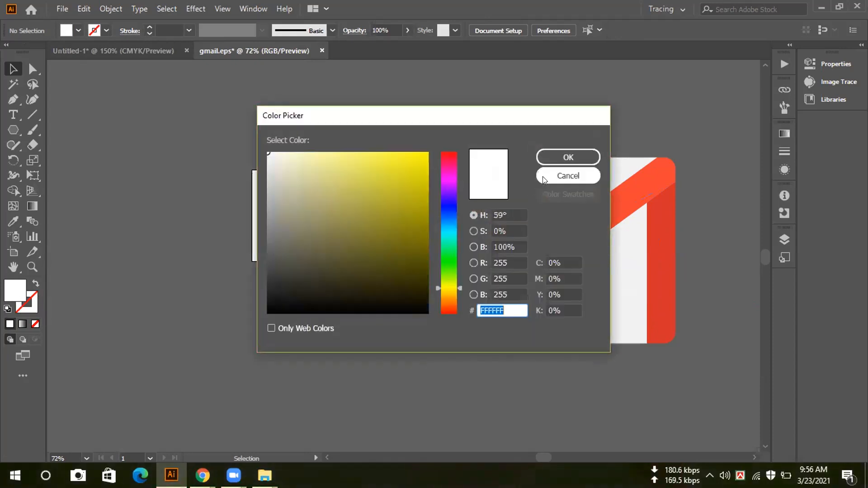
{"action": "left_click", "coordinate": [545, 176]}
- Return to the Untitled-1 document and examine the sample card and the recreated card together at 66.67% zoom
{"action": "left_click", "coordinate": [559, 249]}
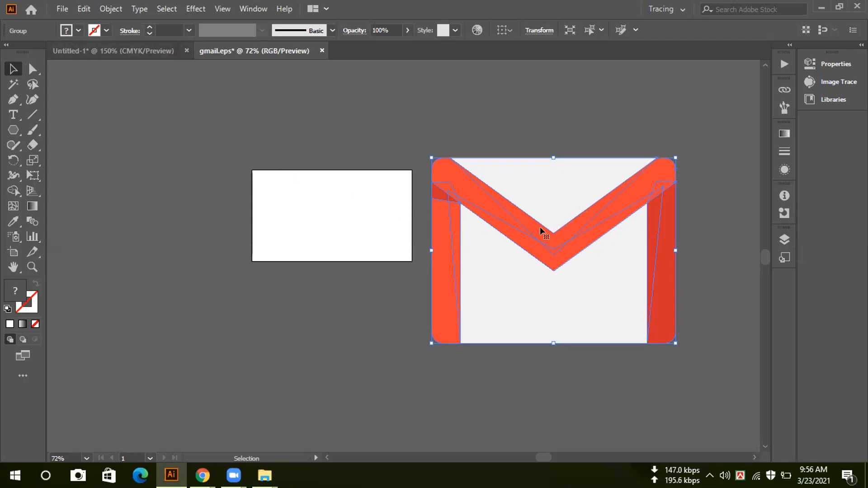
{"action": "left_click_drag", "start_coordinate": [532, 225], "coordinate": [194, 157]}
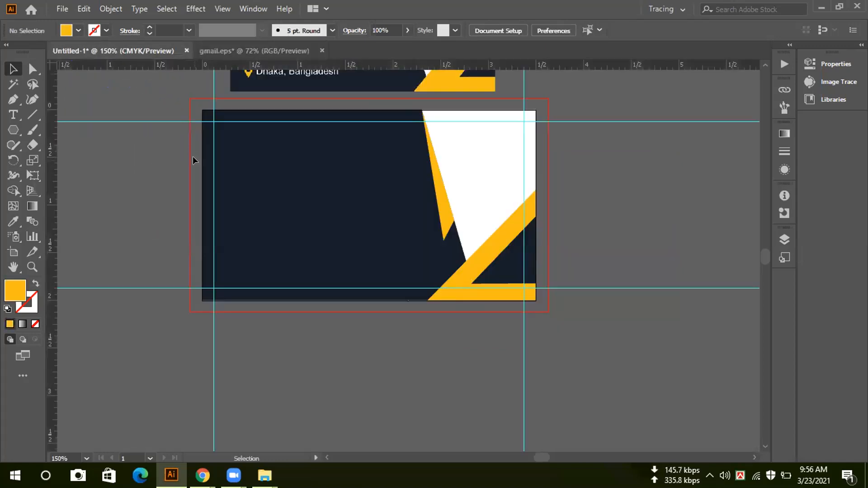
{"action": "scroll", "coordinate": [194, 156], "scroll_direction": "up", "scroll_amount": 3}
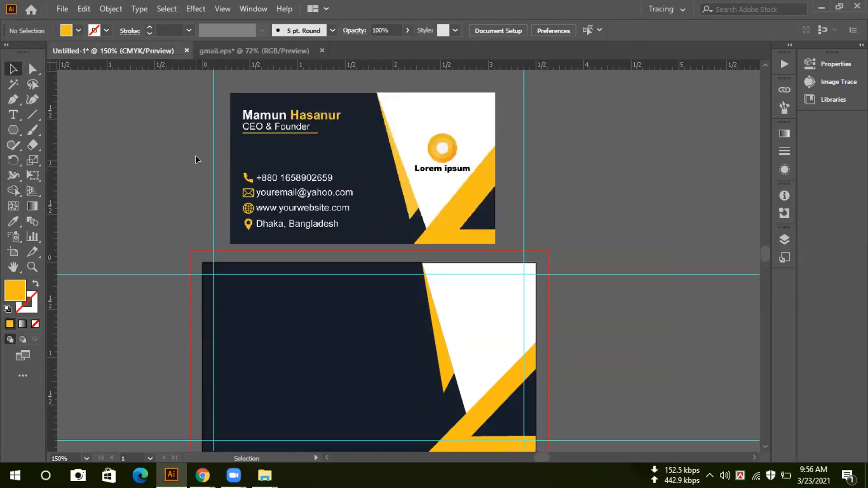
{"action": "scroll", "coordinate": [195, 156], "scroll_direction": "up", "scroll_amount": 2}
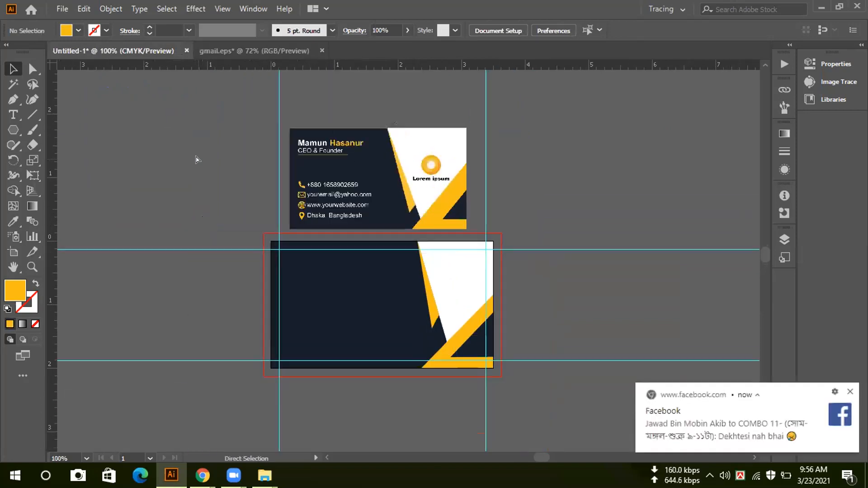
{"action": "key", "text": "ctrl+minus"}
{"action": "key", "text": "ctrl+minus"}
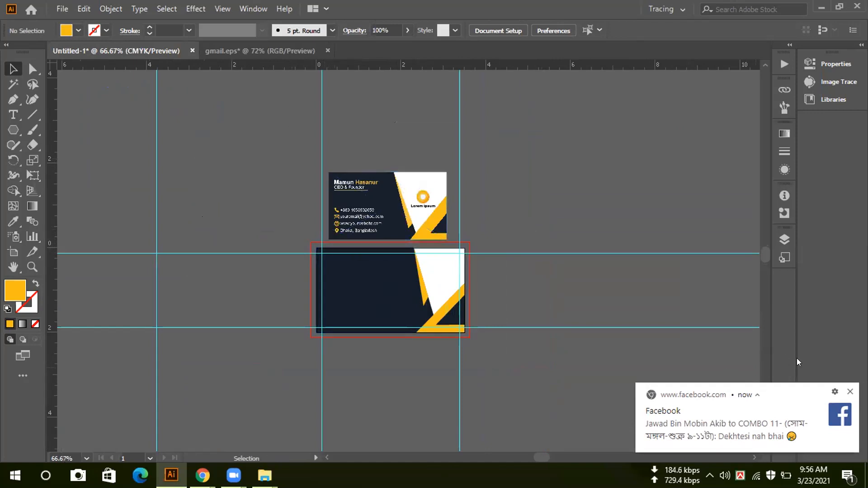
{"action": "left_click", "coordinate": [851, 392]}
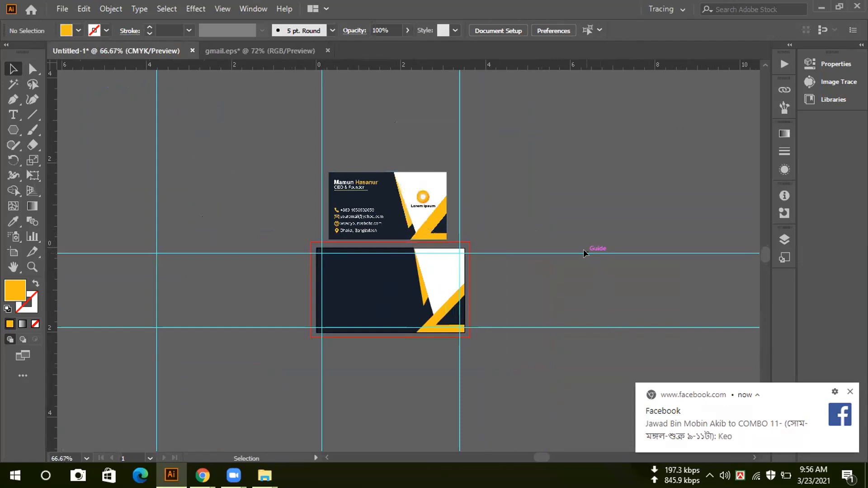
{"action": "scroll", "coordinate": [580, 264], "scroll_direction": "down", "scroll_amount": 1}
{"action": "scroll", "coordinate": [580, 264], "scroll_direction": "down", "scroll_amount": 1}
{"action": "scroll", "coordinate": [572, 264], "scroll_direction": "up", "scroll_amount": 3}
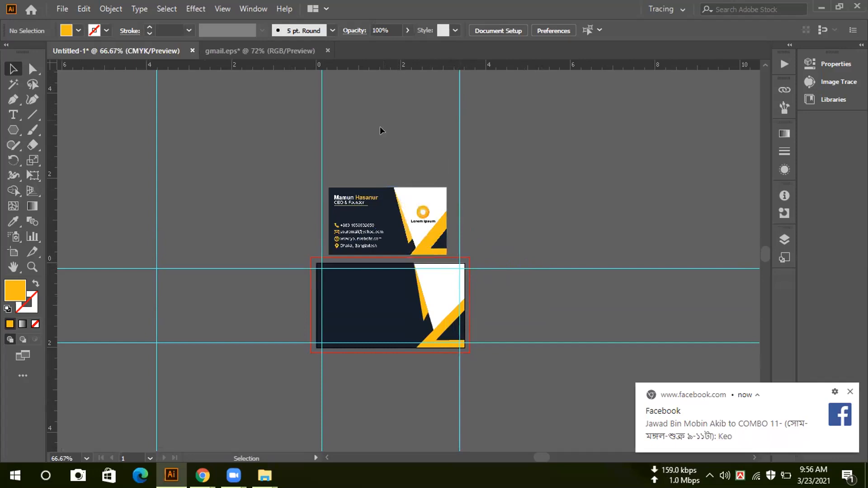
{"action": "scroll", "coordinate": [411, 222], "scroll_direction": "down", "scroll_amount": 1}
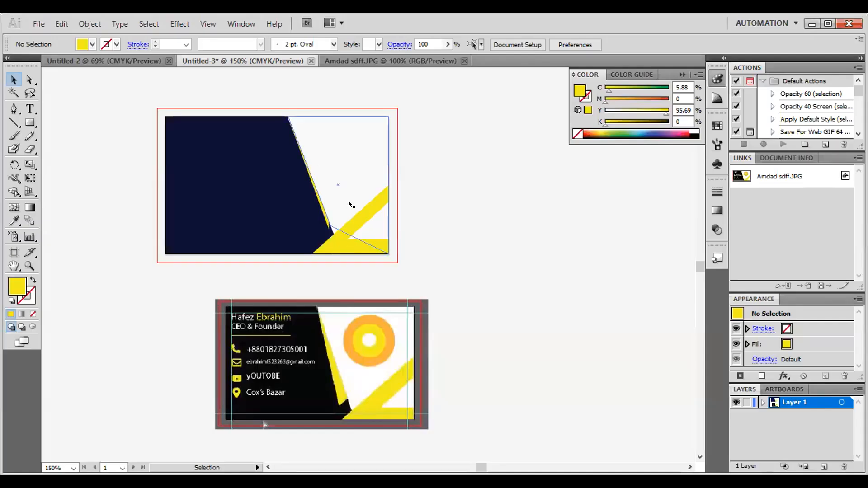
- In the Untitled-3 document, delete the thin yellow strip along the slanted edge of the navy panel
{"action": "left_click", "coordinate": [348, 199]}
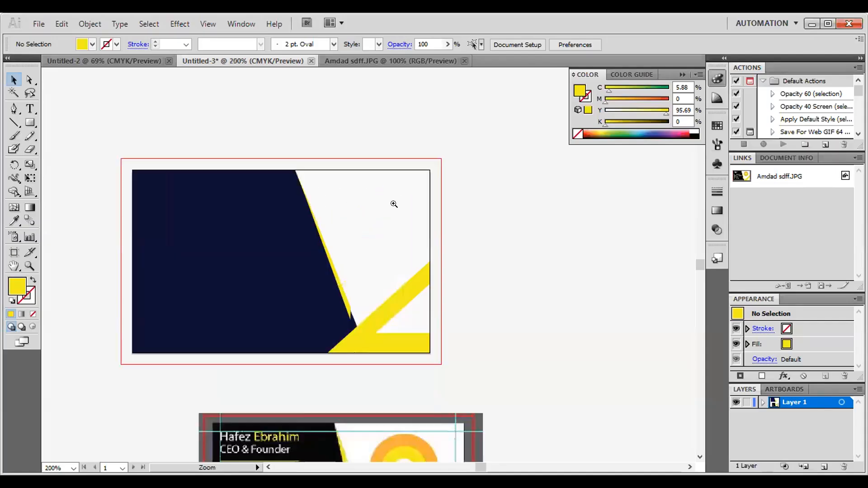
{"action": "left_click", "coordinate": [364, 250]}
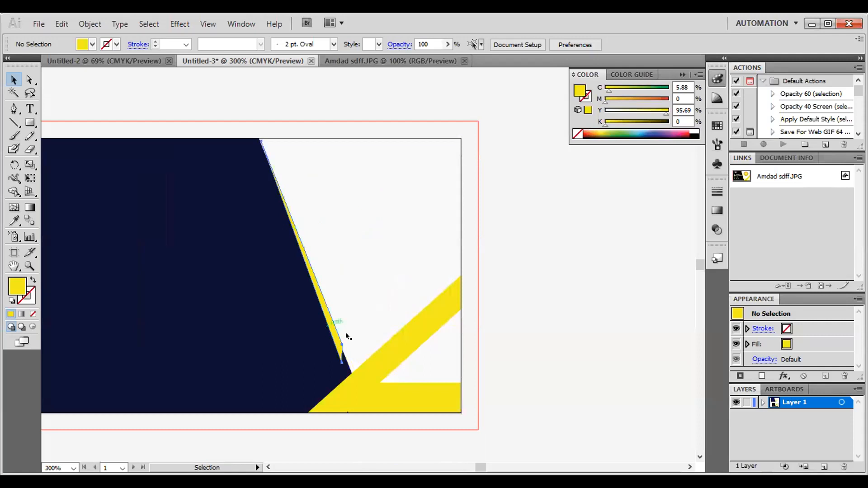
{"action": "left_click", "coordinate": [346, 332]}
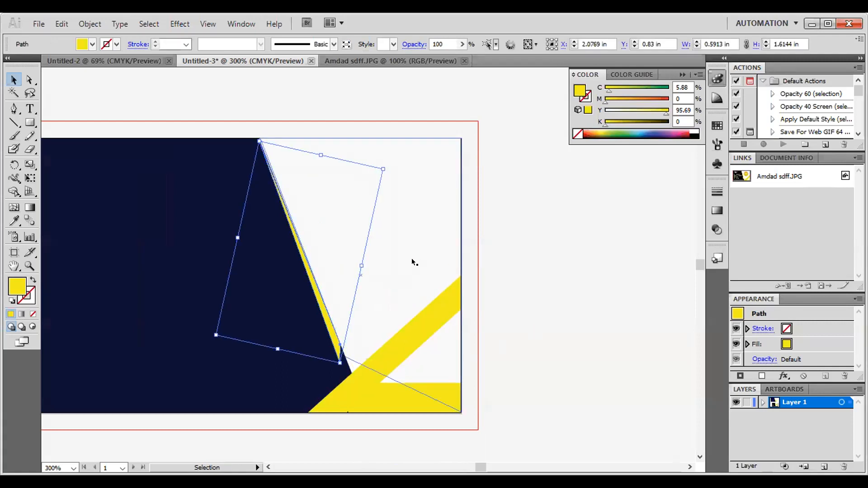
{"action": "key", "text": "Delete"}
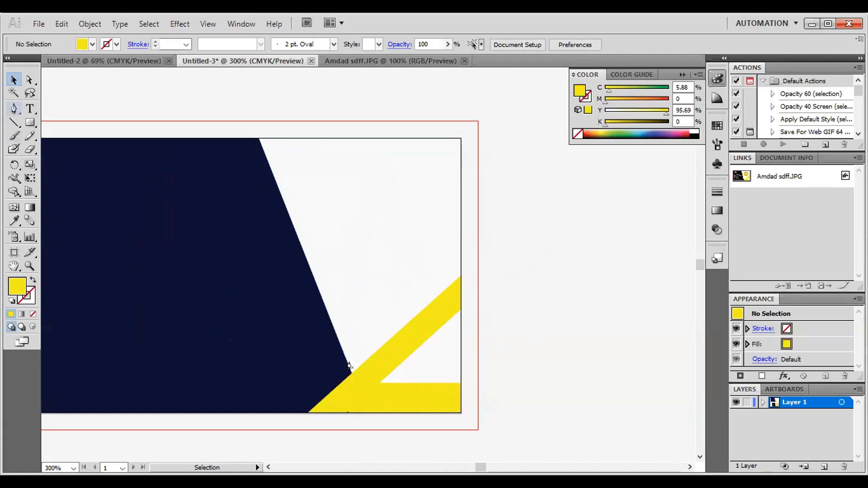
- Draw a narrow yellow triangle about 1.54 in tall with the Pen tool along the navy panel's slanted edge, starting from its upper corner
{"action": "key", "text": "p"}
{"action": "left_click_drag", "start_coordinate": [335, 332], "coordinate": [324, 351]}
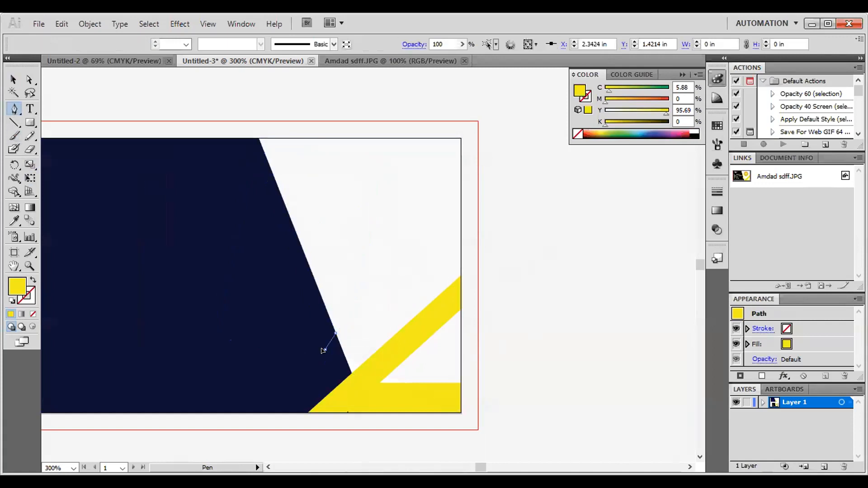
{"action": "left_click", "coordinate": [258, 140]}
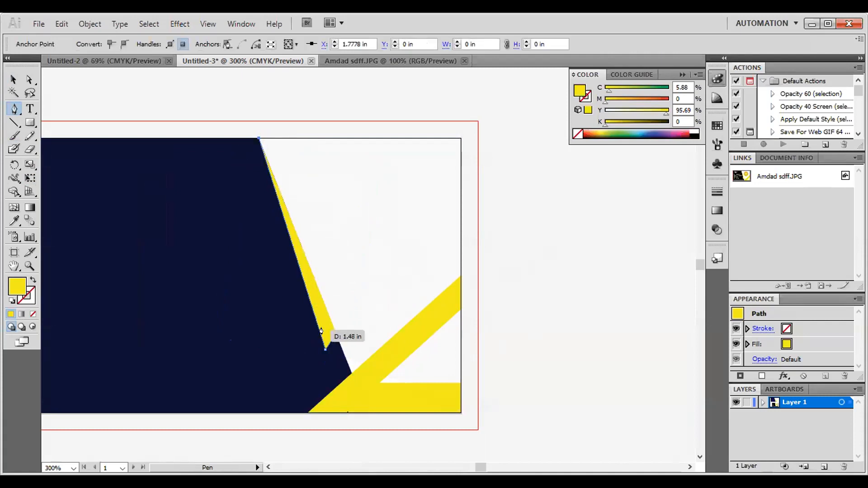
{"action": "left_click", "coordinate": [13, 80]}
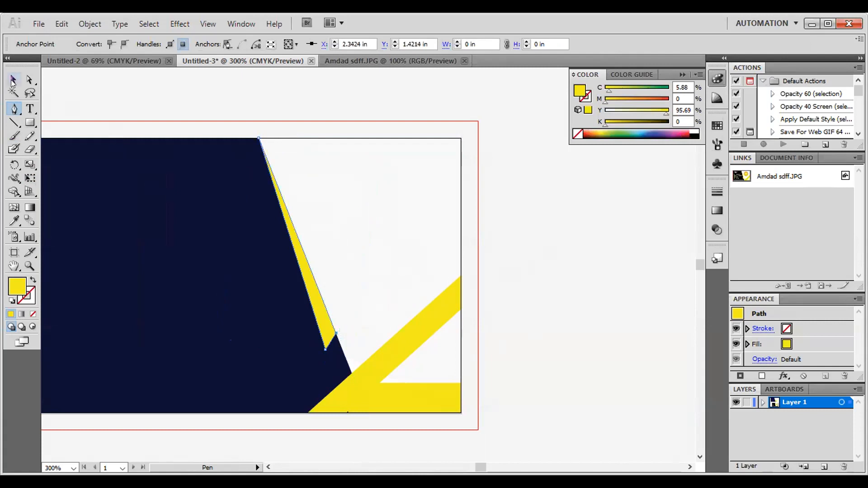
- Delete the narrow yellow triangle along the navy panel's slanted edge and activate the Polygon tool
{"action": "left_click", "coordinate": [532, 239]}
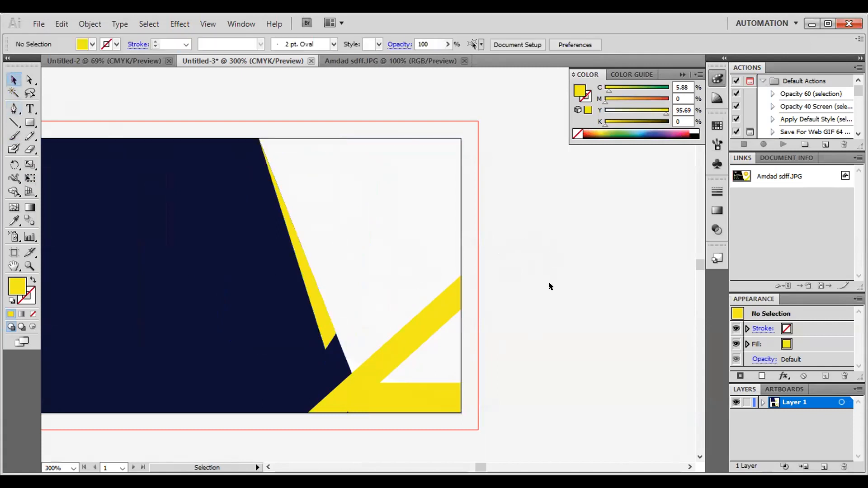
{"action": "scroll", "coordinate": [564, 271], "scroll_direction": "down", "scroll_amount": 2}
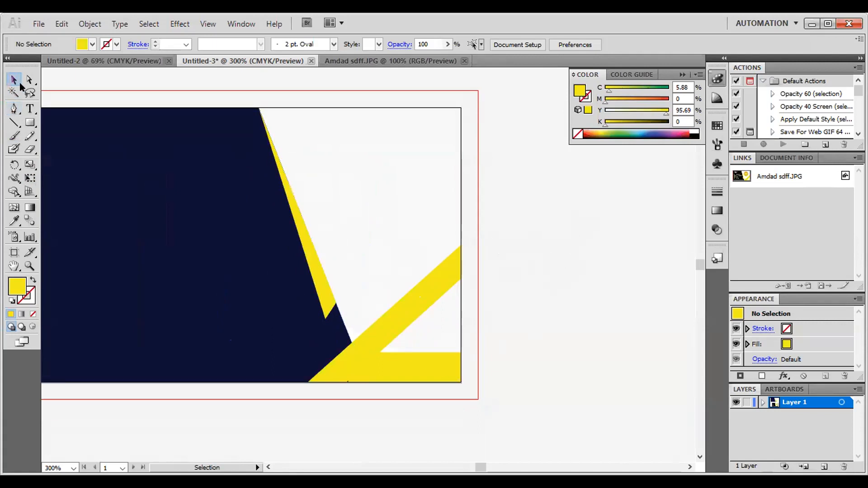
{"action": "left_click", "coordinate": [318, 286]}
{"action": "key", "text": "Delete"}
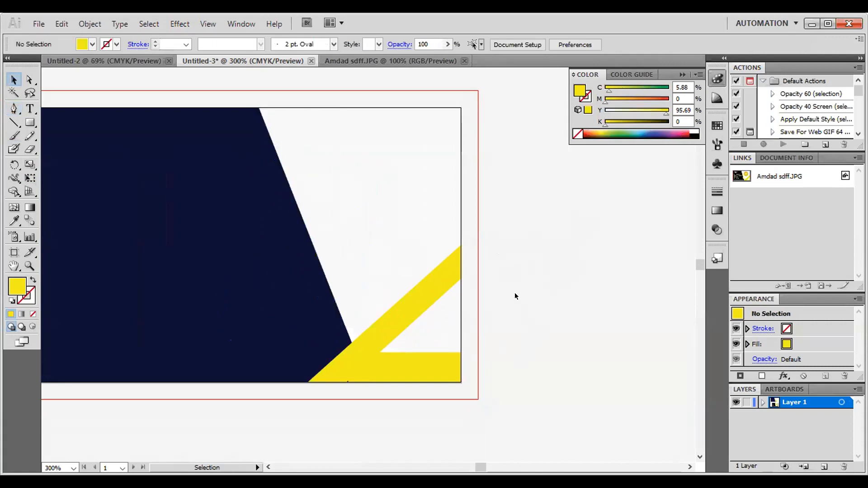
{"action": "left_click", "coordinate": [30, 122]}
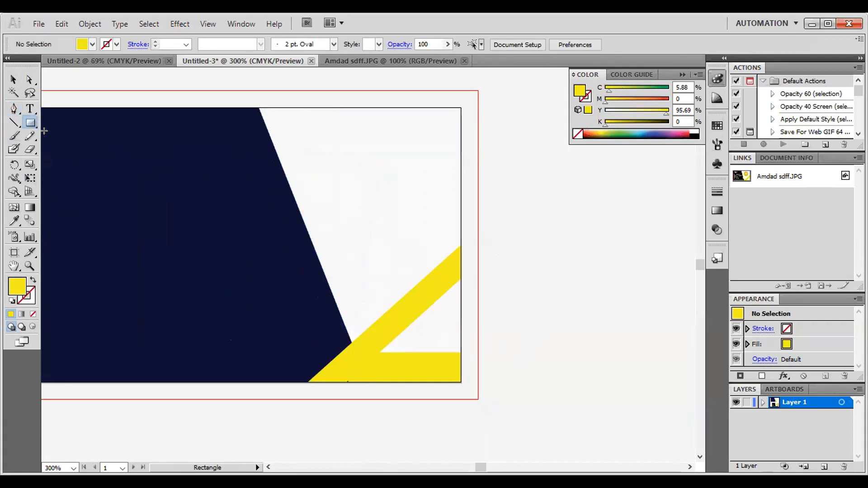
{"action": "left_click", "coordinate": [31, 127]}
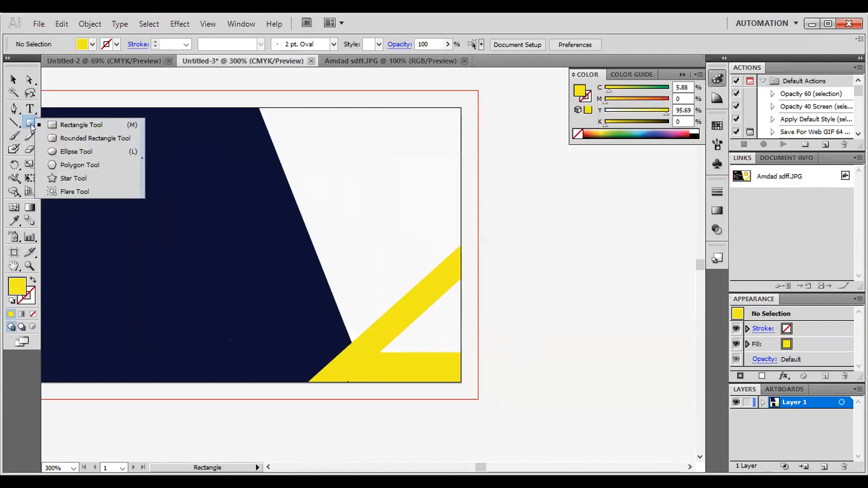
{"action": "left_click", "coordinate": [86, 177]}
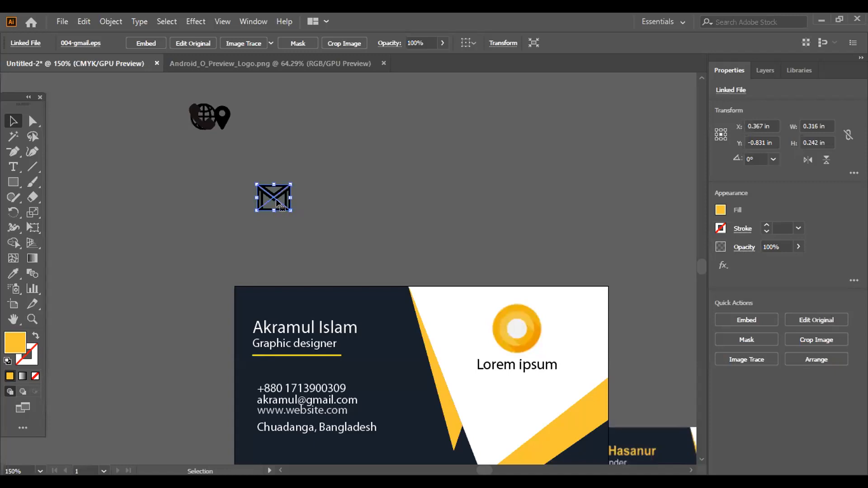
- In the Untitled-2 document, spread the overlapping pin, phone and globe icons apart around the Gmail envelope above the card
{"action": "left_click_drag", "start_coordinate": [279, 205], "coordinate": [174, 222]}
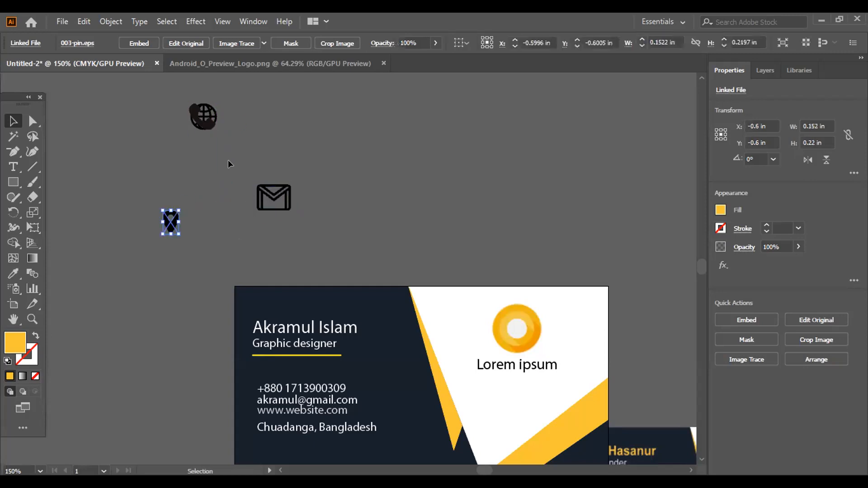
{"action": "left_click_drag", "start_coordinate": [211, 129], "coordinate": [299, 143]}
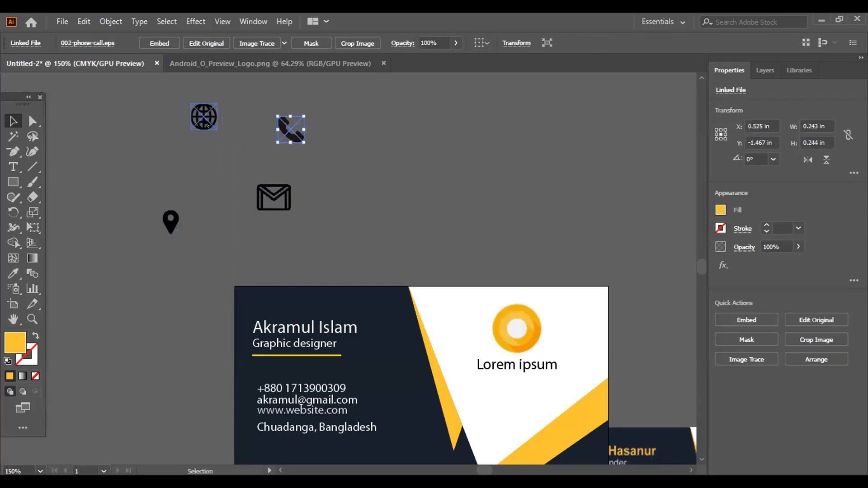
{"action": "left_click_drag", "start_coordinate": [203, 118], "coordinate": [127, 150]}
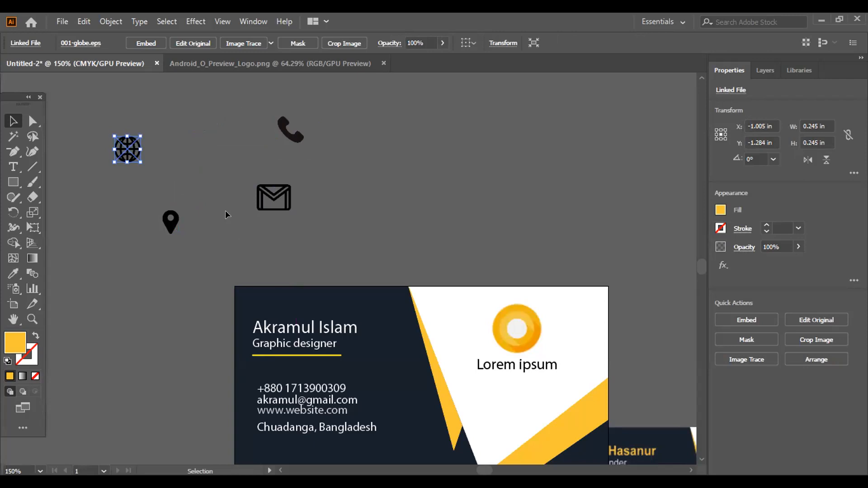
{"action": "left_click", "coordinate": [227, 215]}
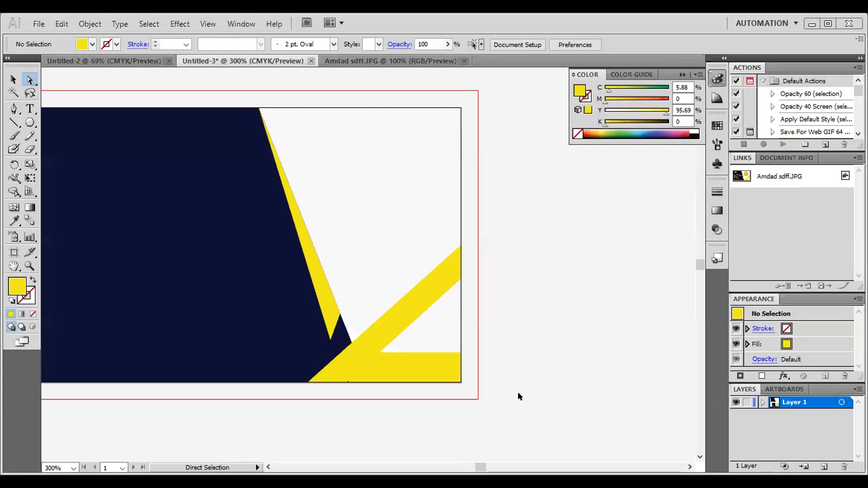
- In File Explorer, open the eps folder of mycollection(2) and select the 001-globe file
{"action": "scroll", "coordinate": [520, 397], "scroll_direction": "down", "scroll_amount": 1}
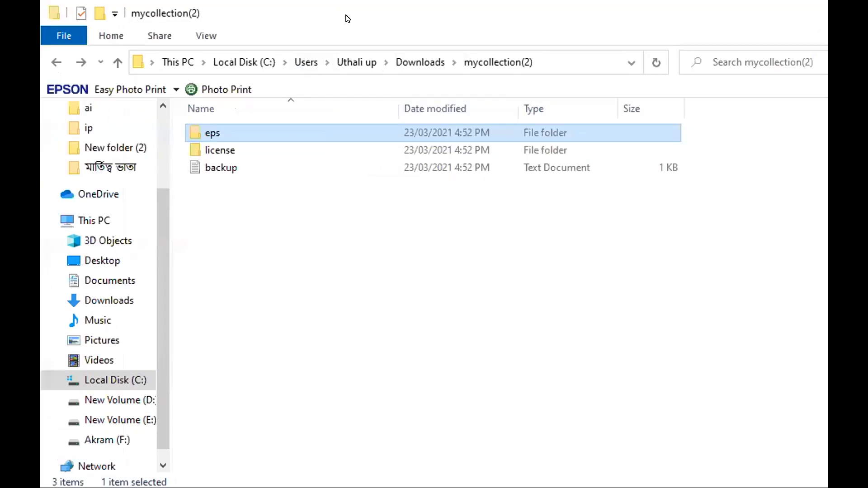
{"action": "key", "text": "Return"}
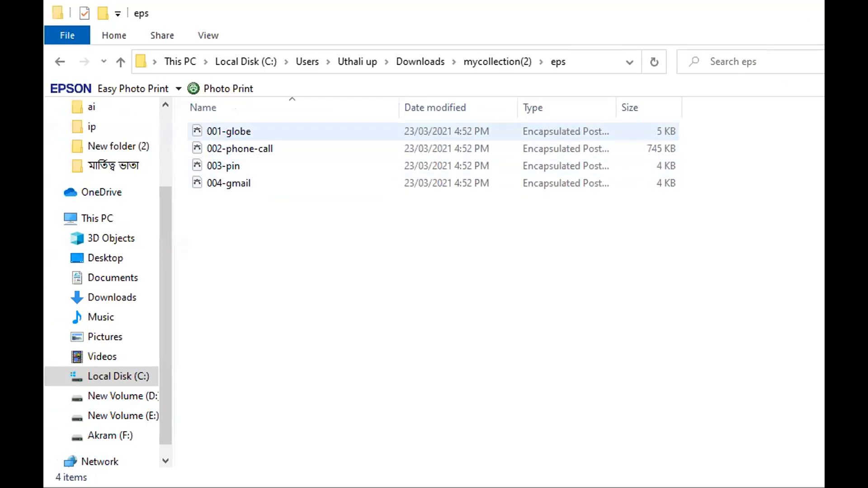
{"action": "left_click", "coordinate": [229, 132]}
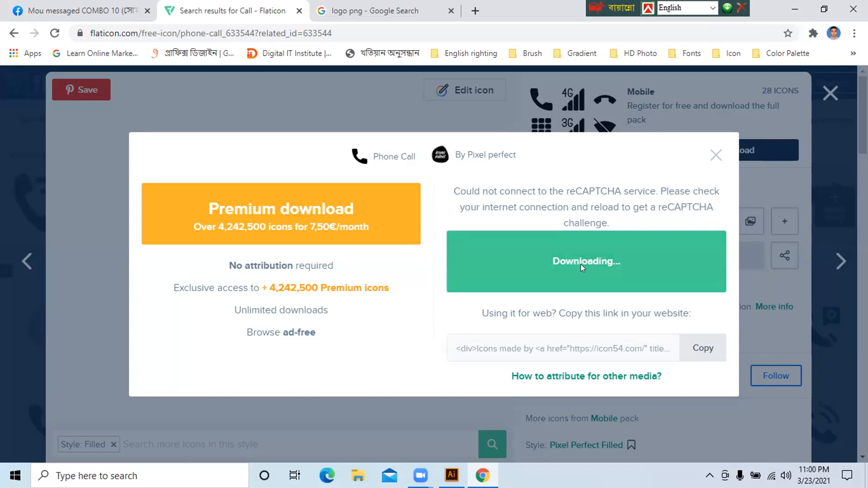
- On Flaticon, dismiss the stalled download and try again to download the Phone Call icon in EPS format
{"action": "left_click", "coordinate": [715, 155]}
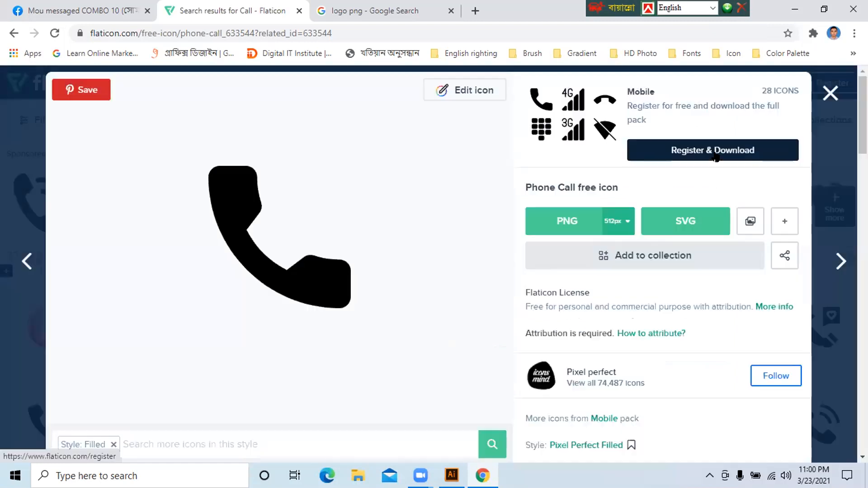
{"action": "left_click", "coordinate": [783, 223]}
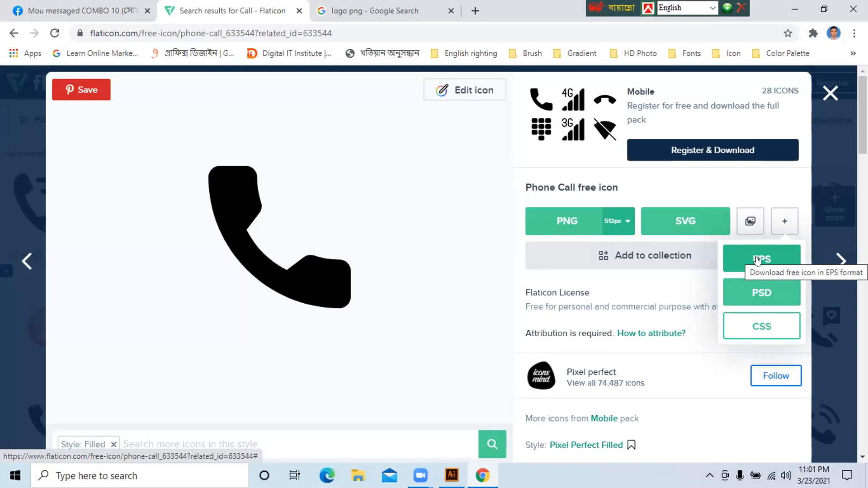
{"action": "left_click", "coordinate": [758, 260]}
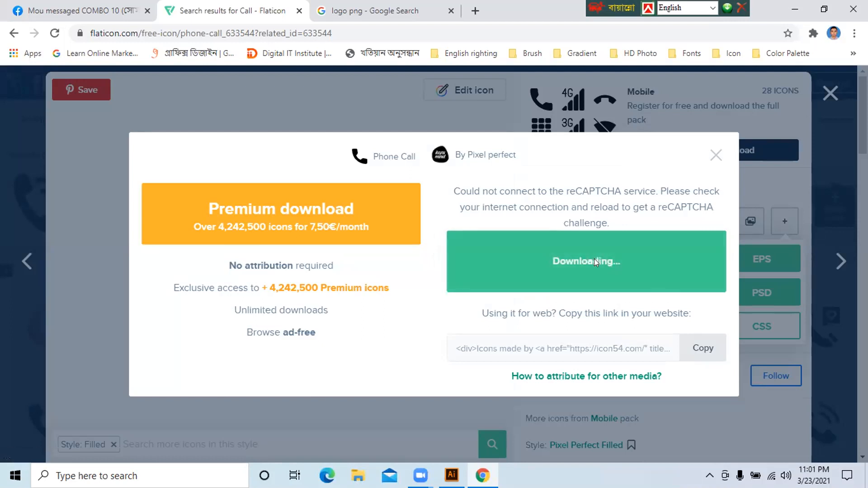
{"action": "left_click", "coordinate": [710, 158]}
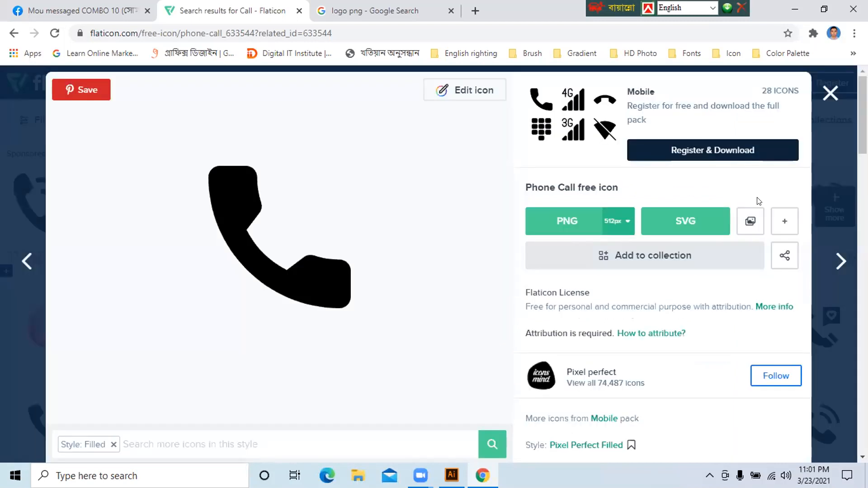
{"action": "left_click", "coordinate": [785, 222]}
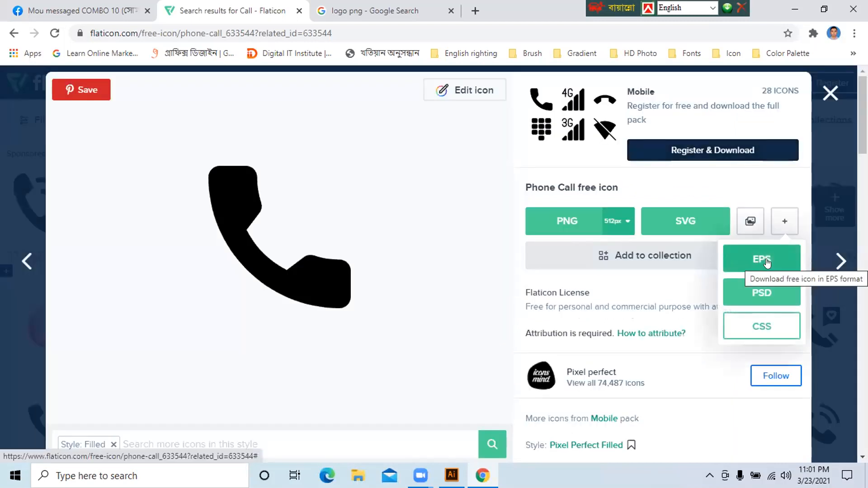
- Reload the Phone Call icon page and request the free download in EPS format
{"action": "left_click", "coordinate": [54, 34]}
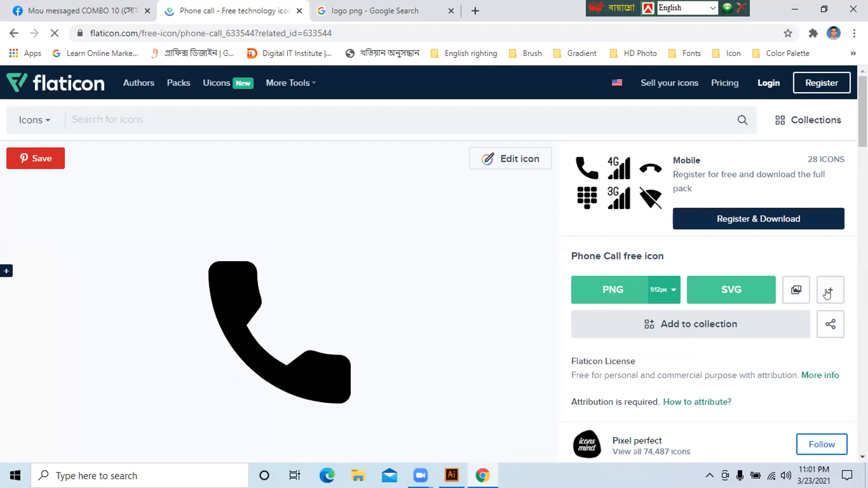
{"action": "left_click", "coordinate": [827, 294]}
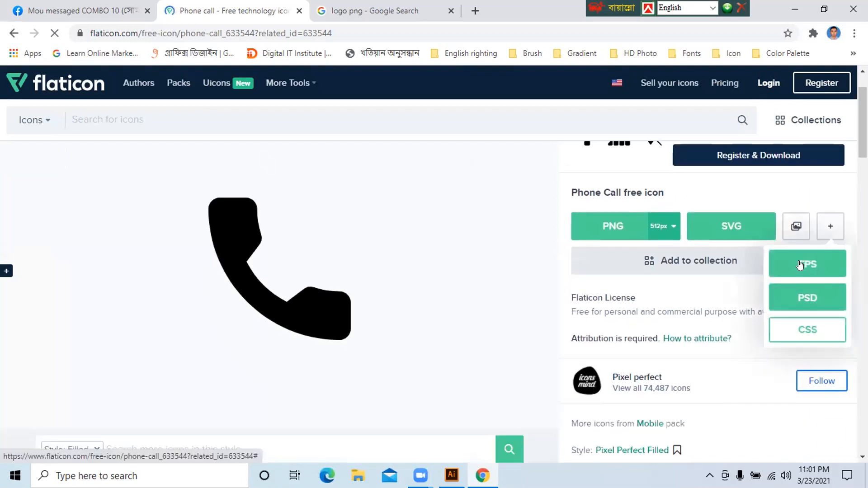
{"action": "left_click", "coordinate": [798, 264]}
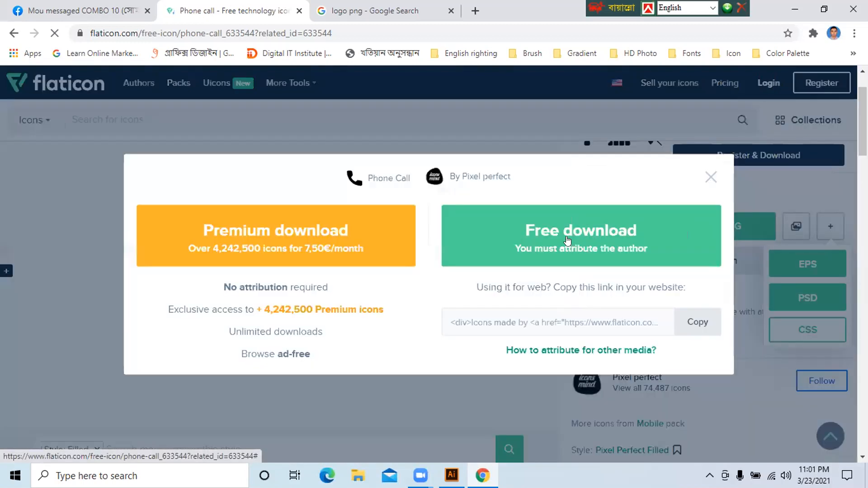
{"action": "left_click", "coordinate": [635, 231]}
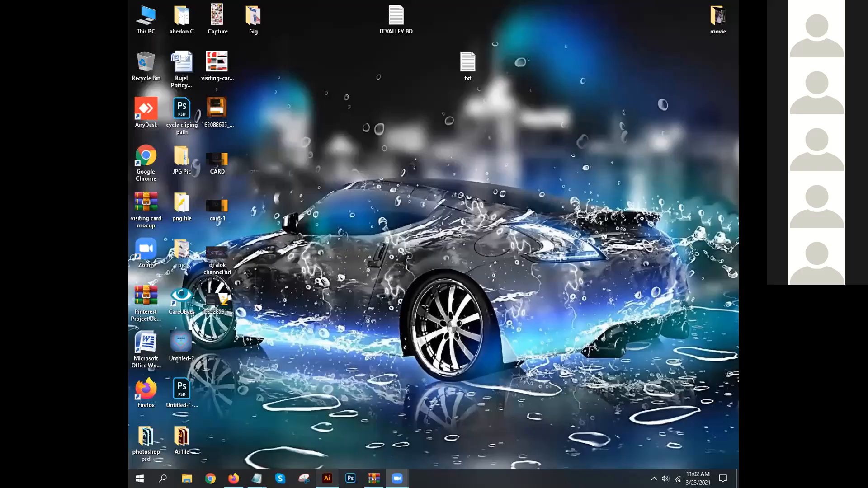
- Switch to Illustrator and select the black background rectangle of the card in the Untitled-3 document
{"action": "left_click", "coordinate": [327, 479]}
{"action": "key", "text": "space"}
{"action": "left_click_drag", "start_coordinate": [367, 381], "coordinate": [386, 388]}
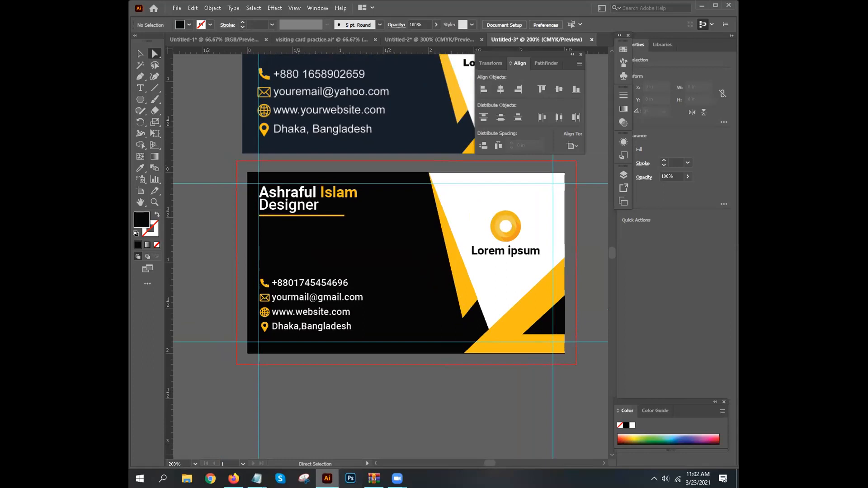
{"action": "left_click", "coordinate": [328, 478]}
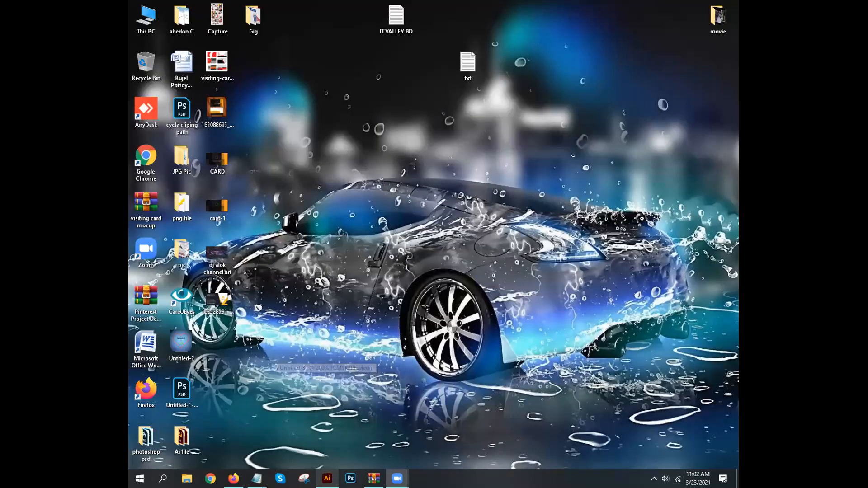
{"action": "left_click", "coordinate": [328, 478]}
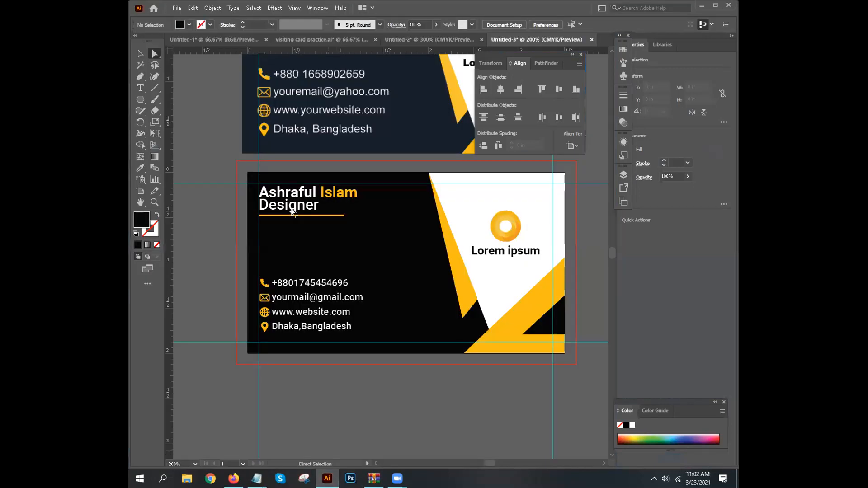
{"action": "left_click", "coordinate": [293, 210]}
{"action": "left_click_drag", "start_coordinate": [294, 227], "coordinate": [332, 219]}
{"action": "left_click", "coordinate": [200, 190]}
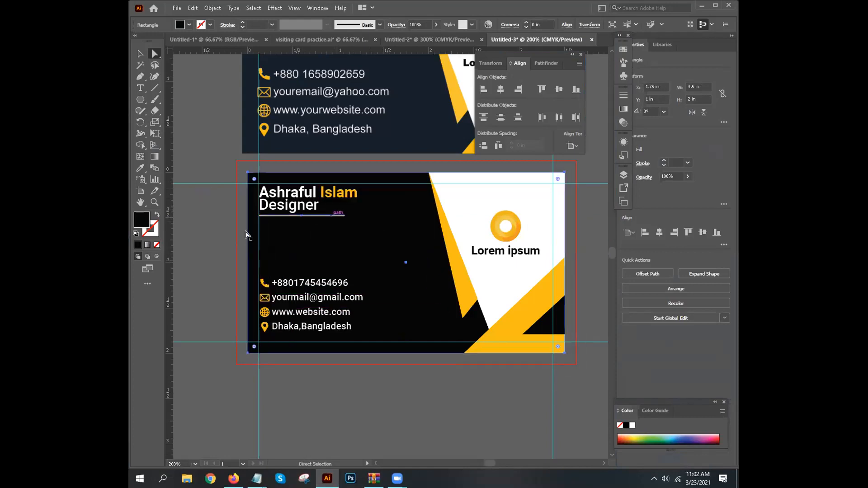